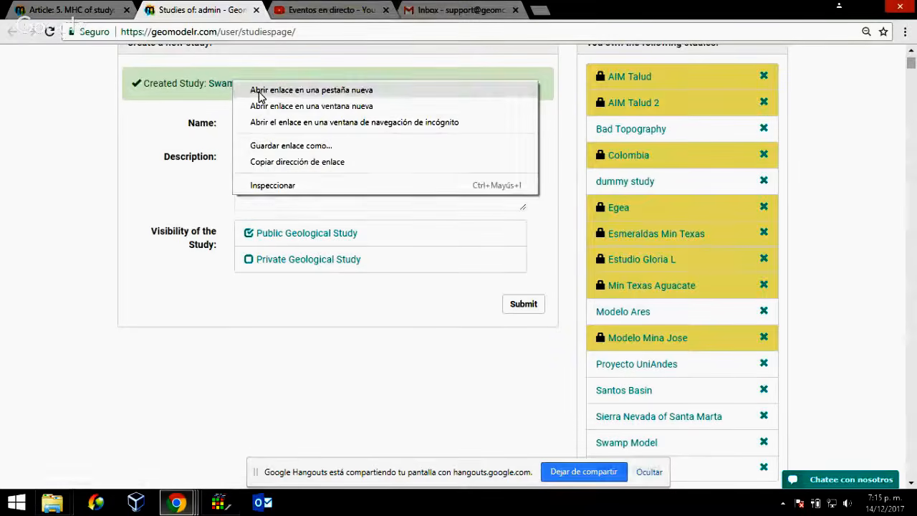
Step: Open the newly created Swamp Model study in a new tab and look through its model setup, files repository and exports sections
left_click(260, 91)
key("ctrl+Tab")
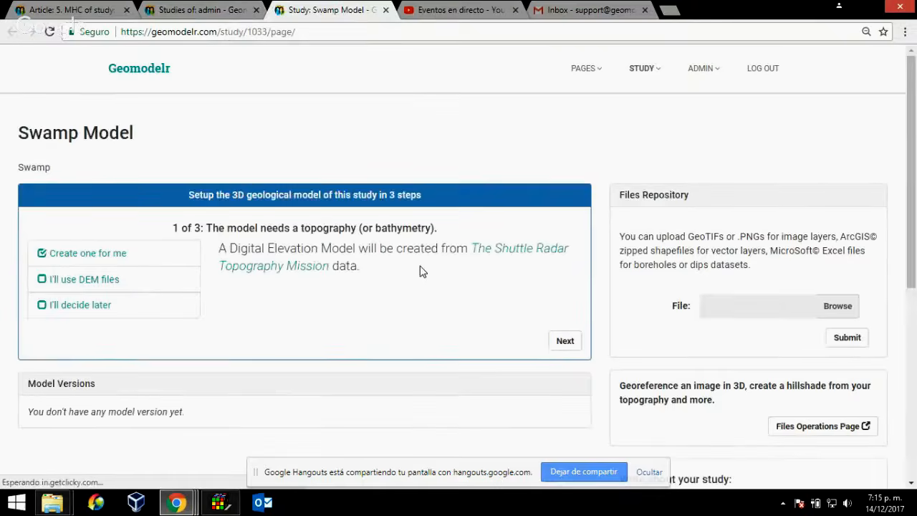
scroll(424, 271, "down", 6)
scroll(508, 272, "up", 6)
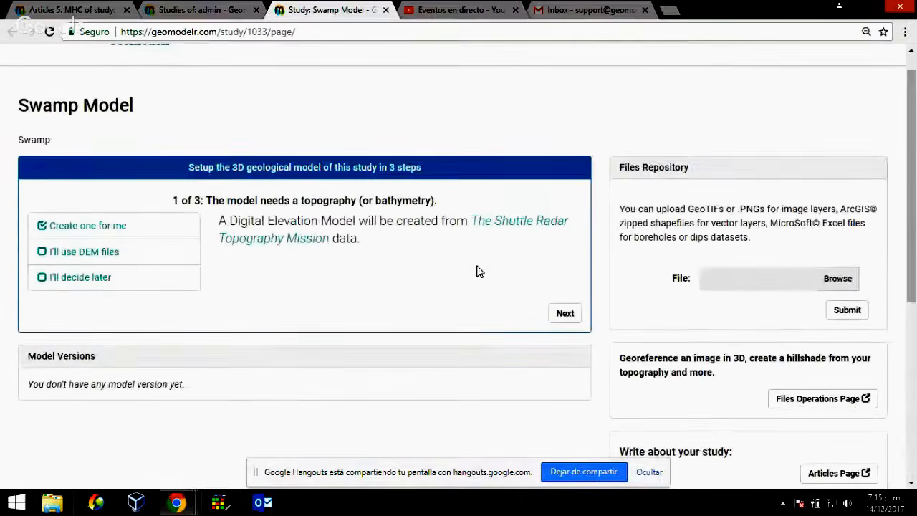
scroll(481, 274, "up", 1)
scroll(610, 250, "down", 4)
scroll(617, 305, "up", 2)
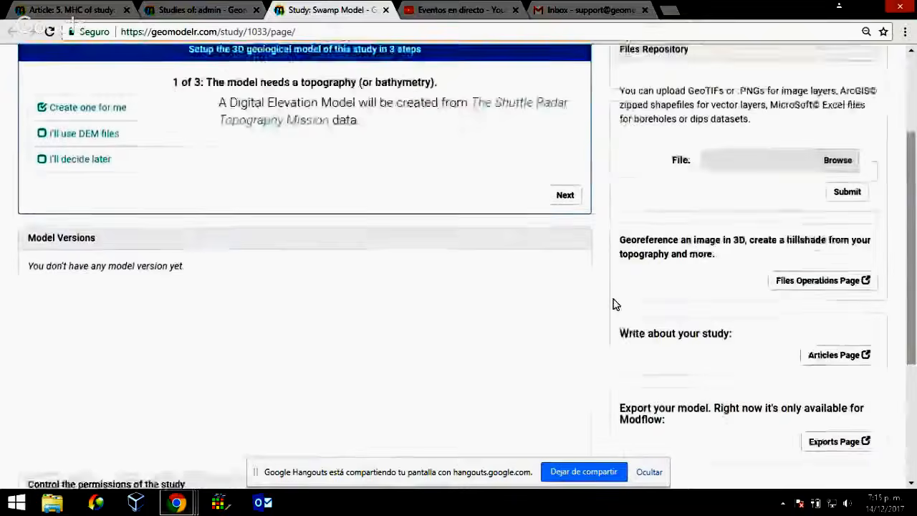
scroll(615, 305, "up", 2)
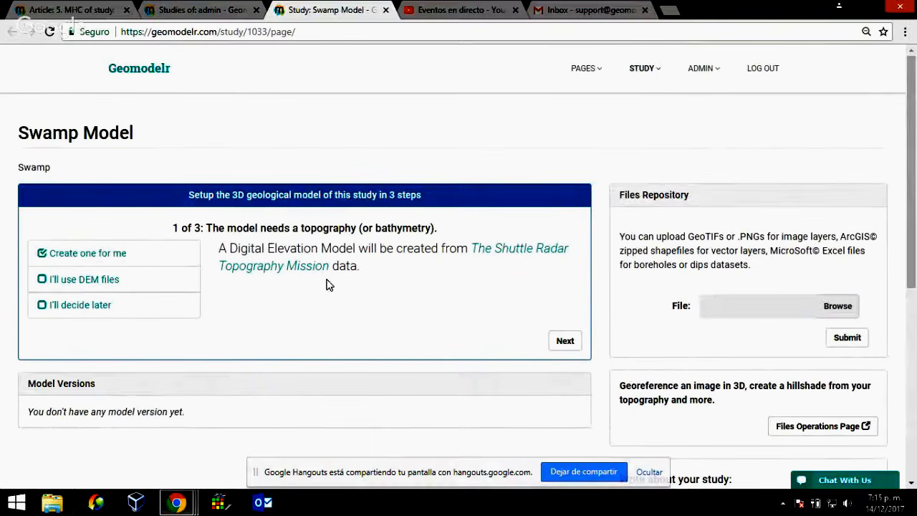
scroll(774, 215, "down", 1)
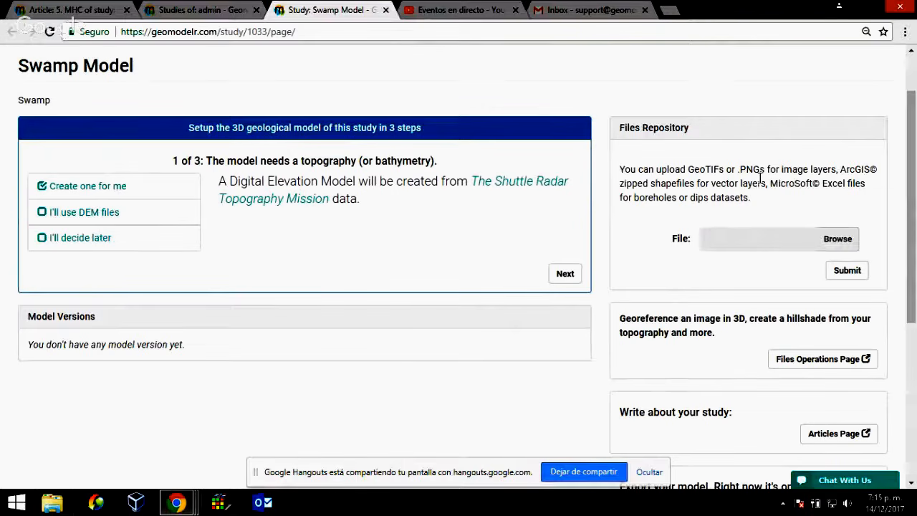
scroll(732, 188, "down", 4)
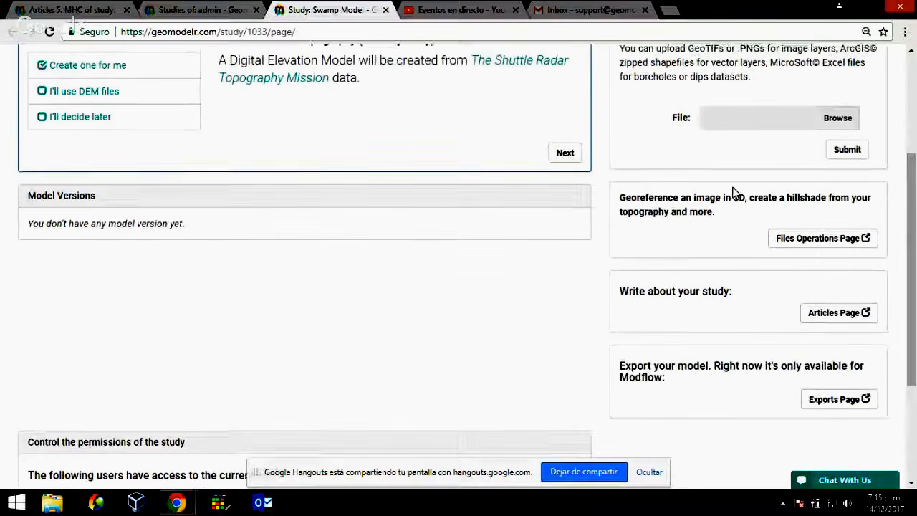
scroll(717, 215, "up", 1)
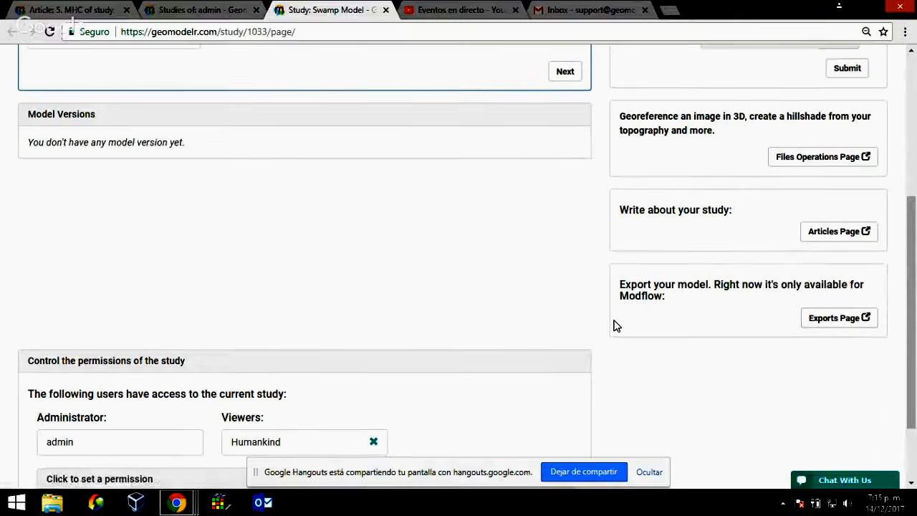
scroll(612, 326, "down", 2)
scroll(600, 362, "up", 5)
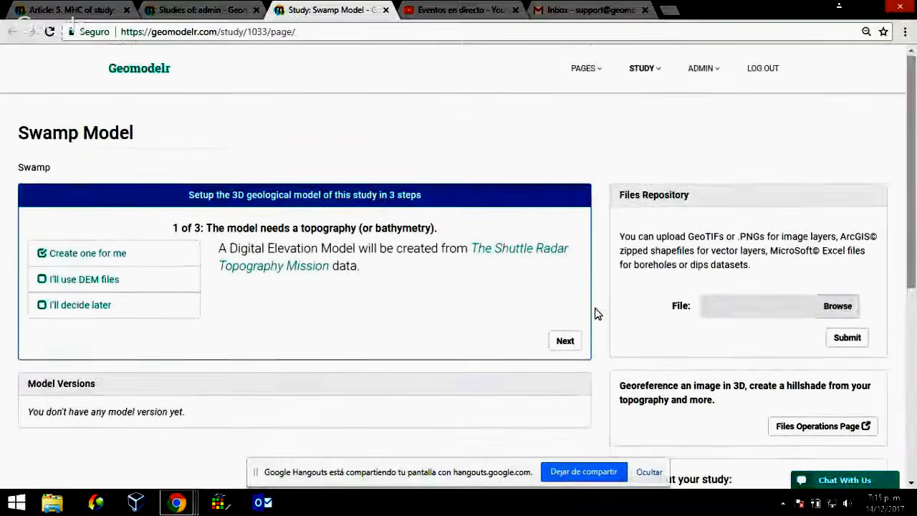
Step: Examine the study's access permissions and open the permission form to view the roles available for users
scroll(596, 313, "down", 3)
scroll(595, 314, "down", 2)
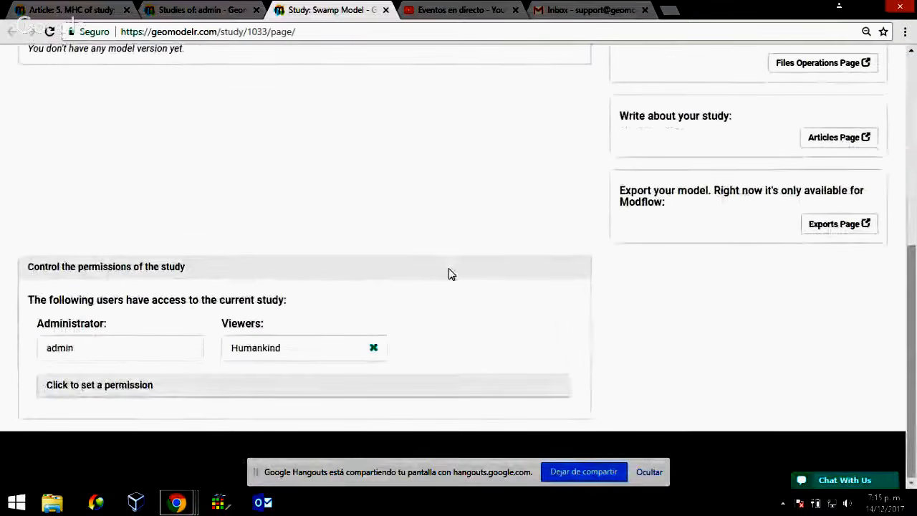
scroll(416, 291, "up", 4)
scroll(413, 294, "down", 4)
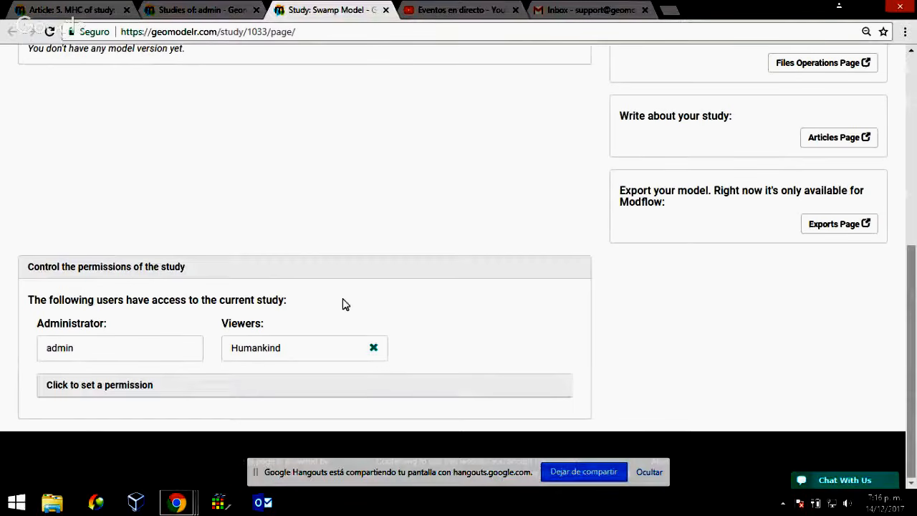
left_click(104, 387)
scroll(487, 377, "down", 3)
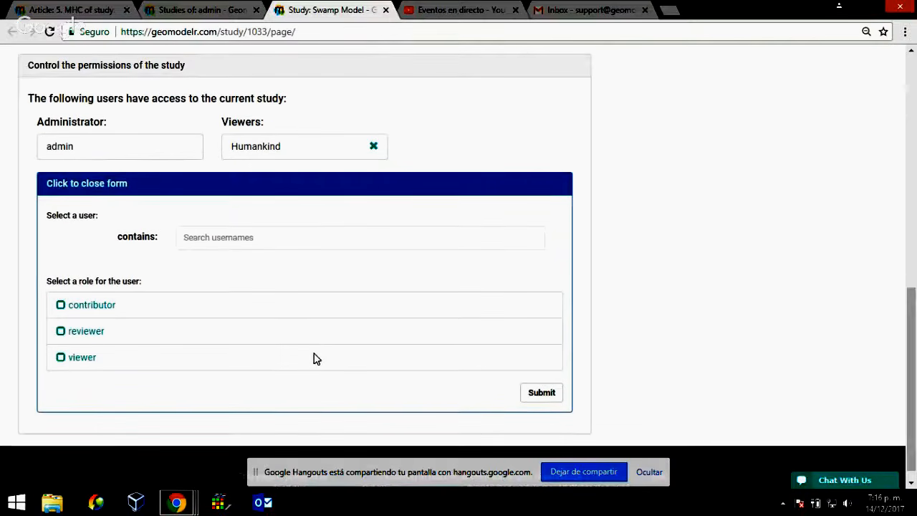
scroll(262, 337, "up", 8)
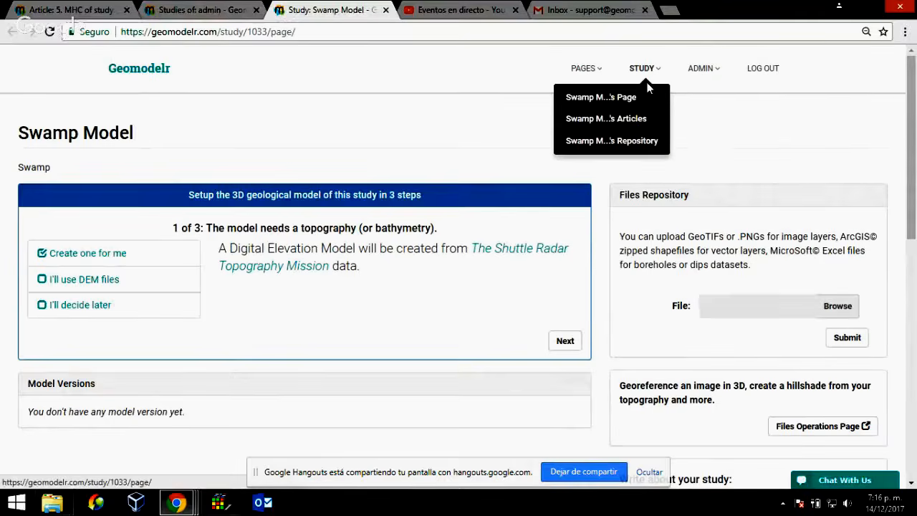
Step: Return to the list of owned studies and delete the Swamp Model study
mouse_move(715, 79)
left_click(685, 99)
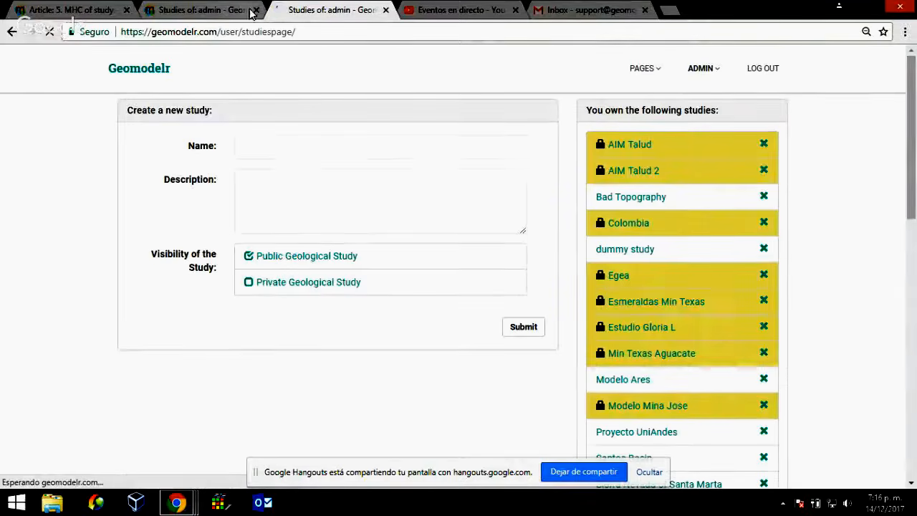
scroll(853, 346, "down", 1)
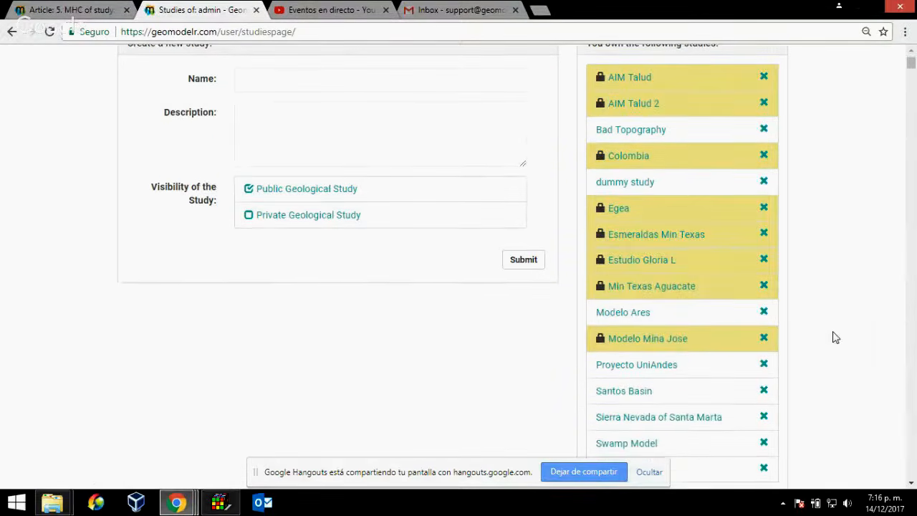
scroll(765, 389, "down", 5)
scroll(788, 319, "up", 2)
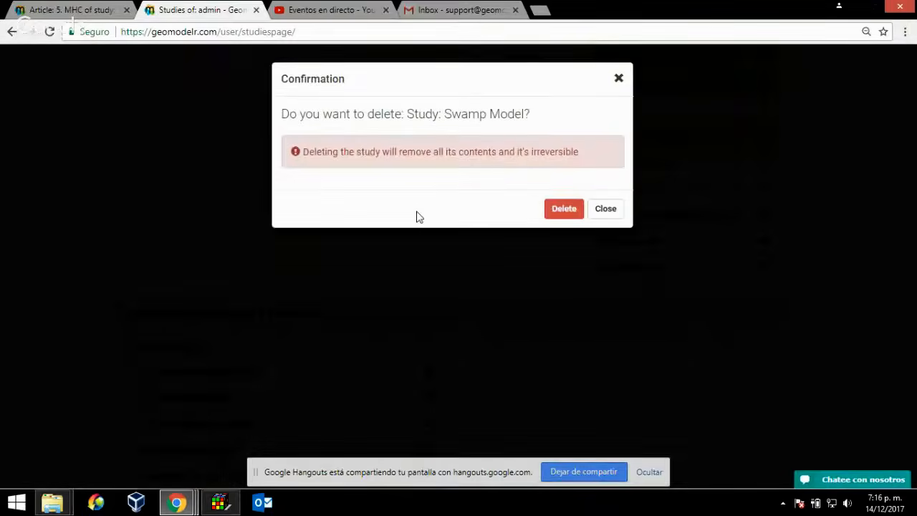
left_click(564, 209)
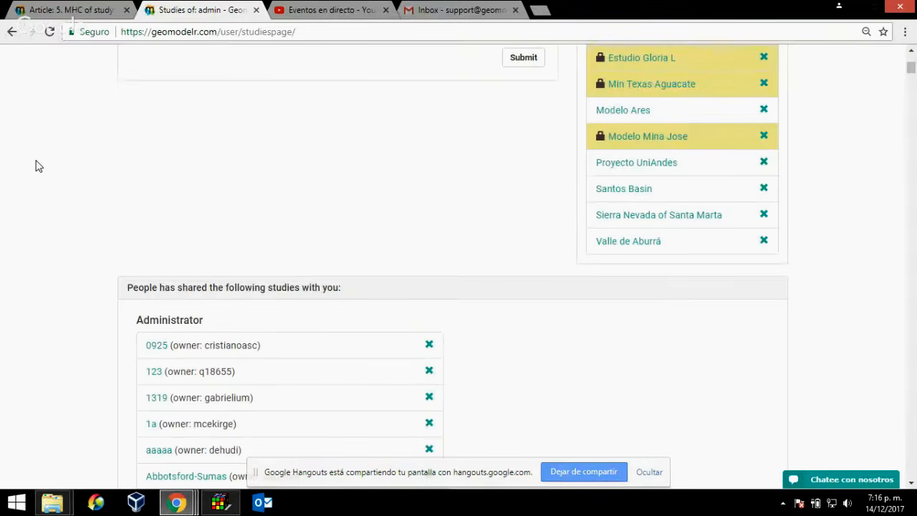
Step: Find "cienaga" among the shared studies and open the Cienaga_D study
key("ctrl+f")
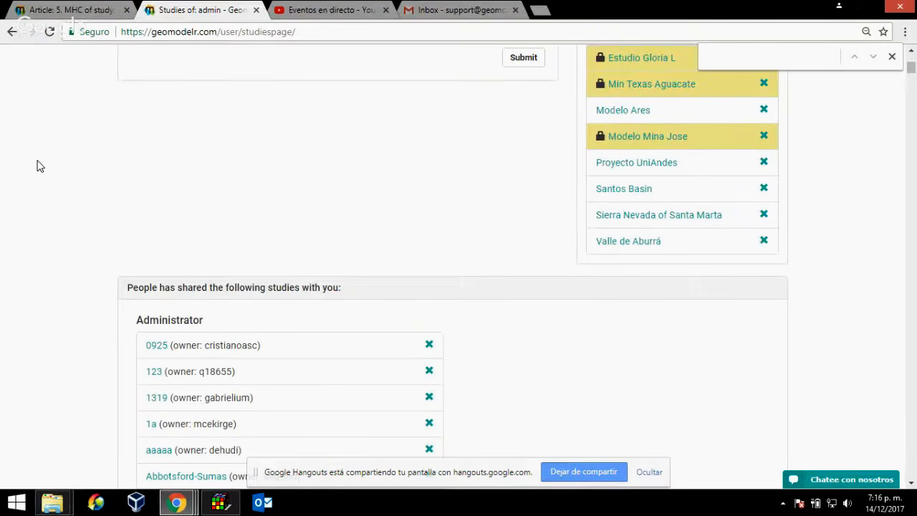
type("cienaga")
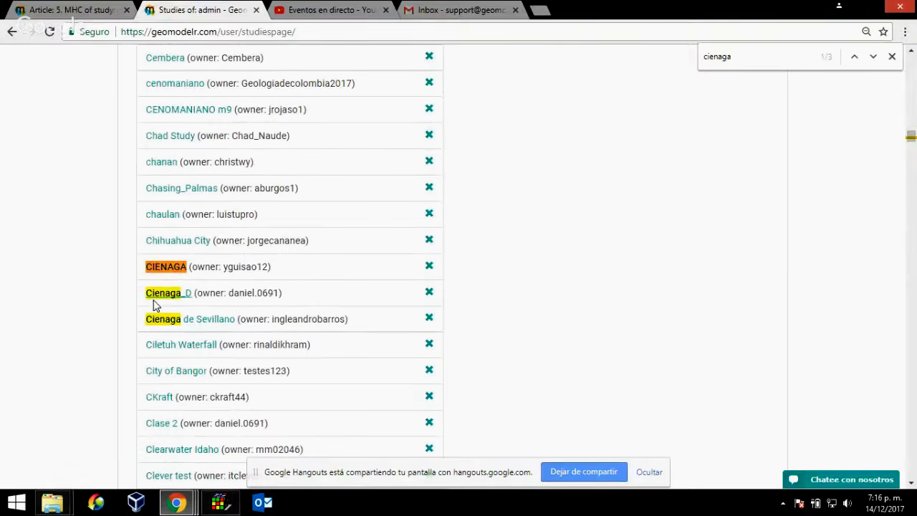
left_click(169, 295)
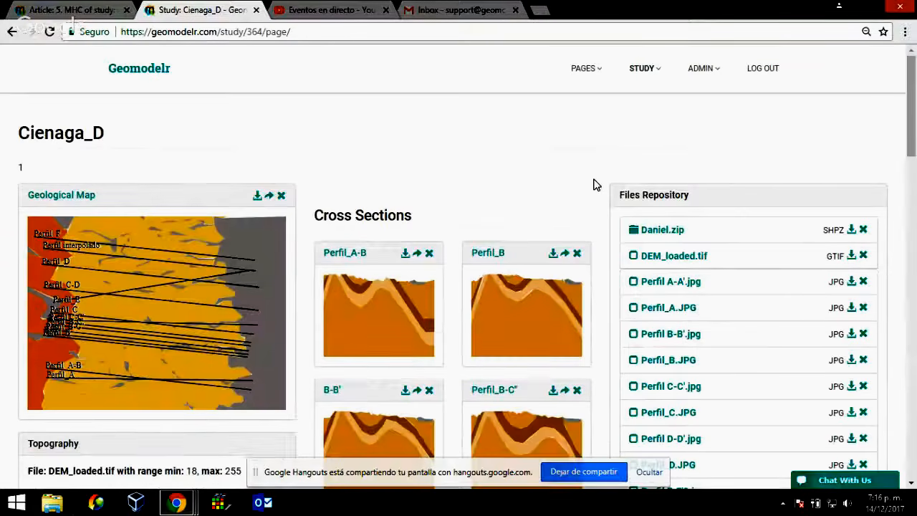
Step: Examine the Cienaga_D study page, including its geological map, cross sections, model configuration and files repository
scroll(595, 184, "down", 10)
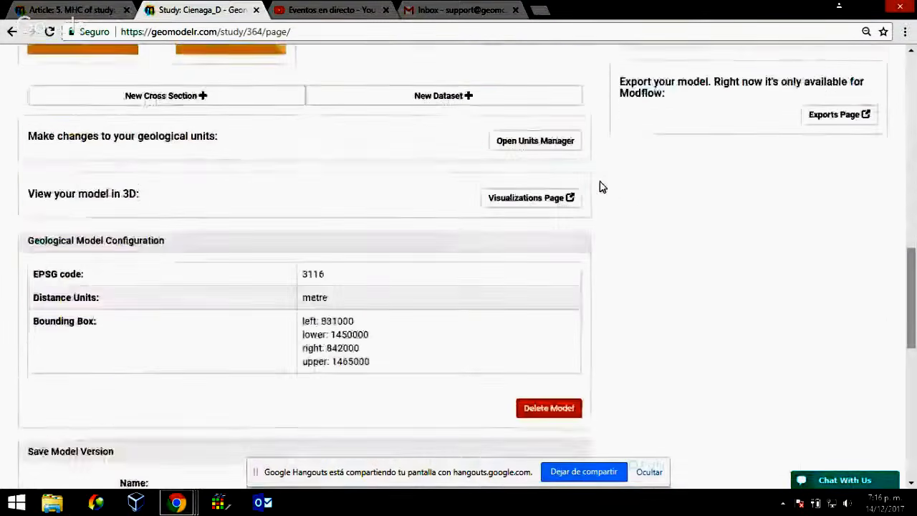
scroll(600, 186, "up", 10)
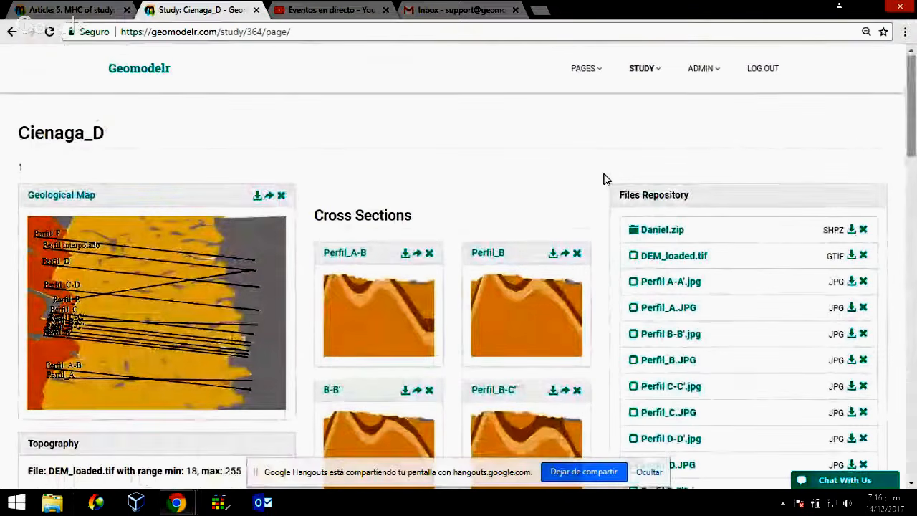
scroll(604, 180, "down", 3)
scroll(604, 179, "up", 3)
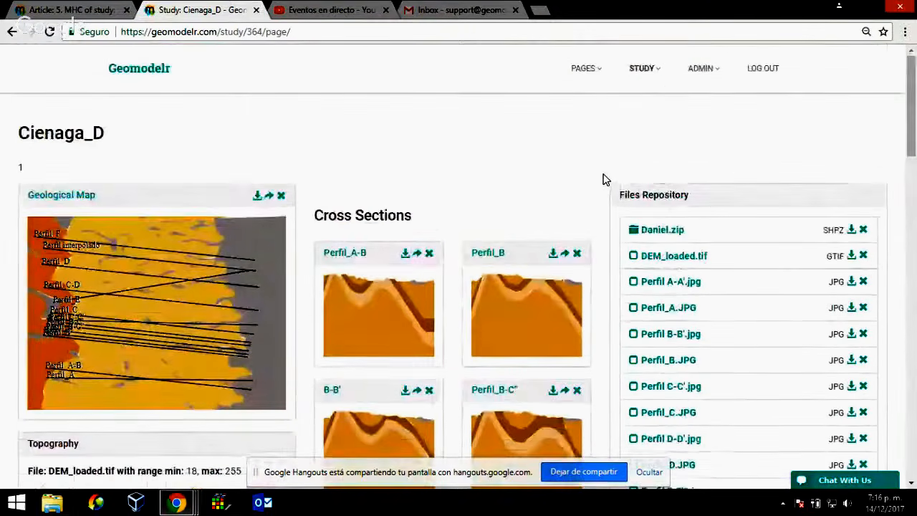
scroll(604, 180, "down", 1)
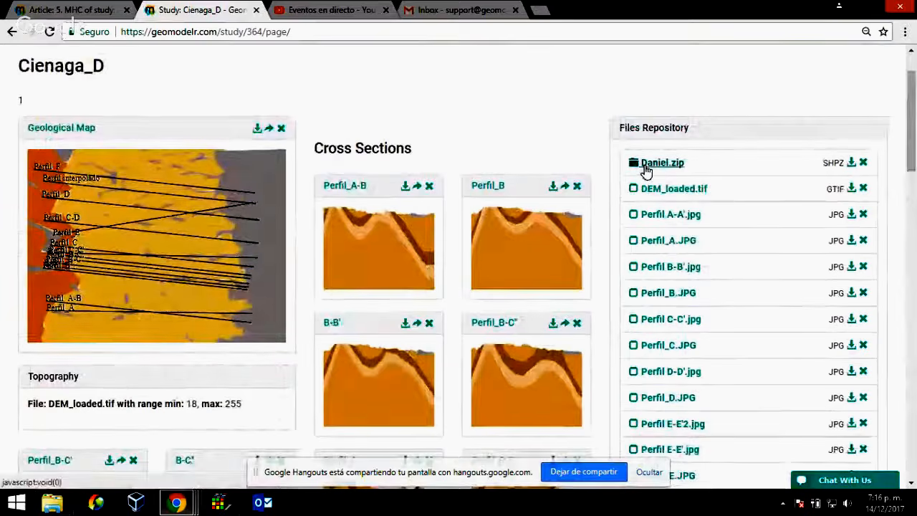
scroll(692, 283, "down", 6)
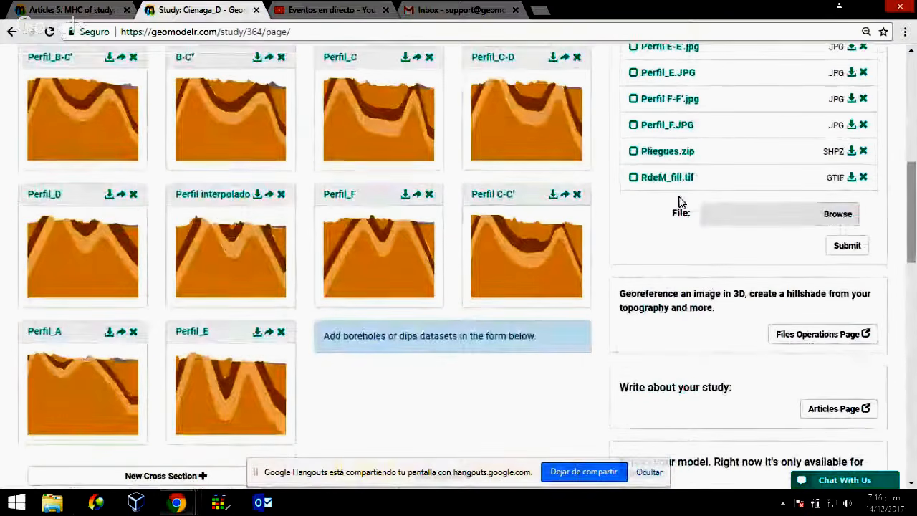
scroll(681, 202, "up", 7)
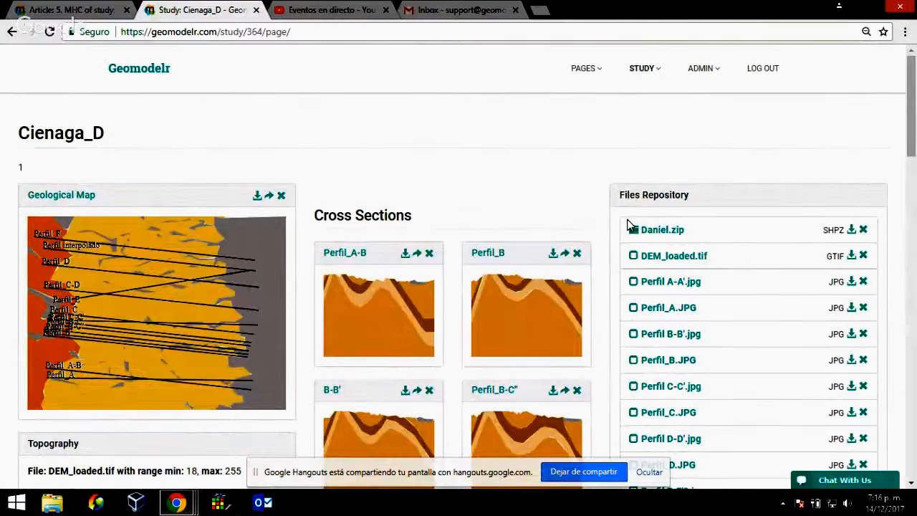
scroll(630, 222, "down", 3)
scroll(621, 232, "down", 4)
scroll(617, 239, "up", 4)
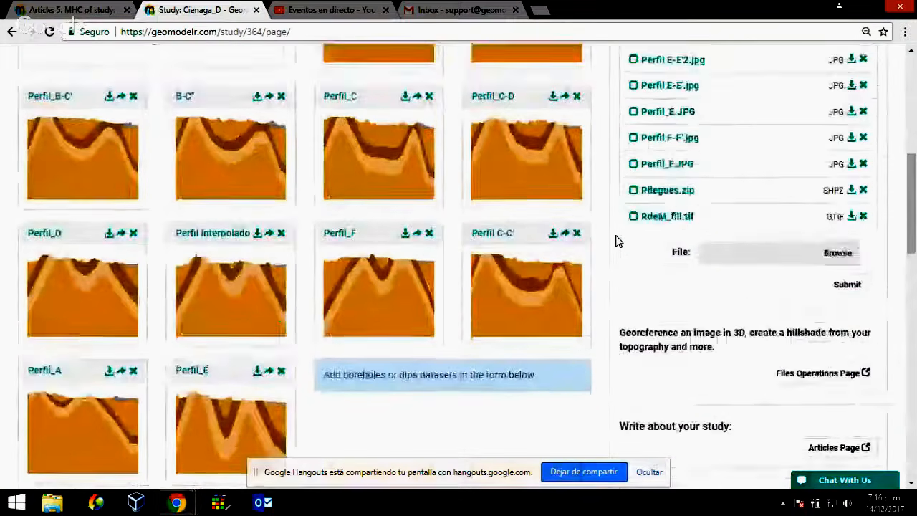
scroll(616, 240, "up", 3)
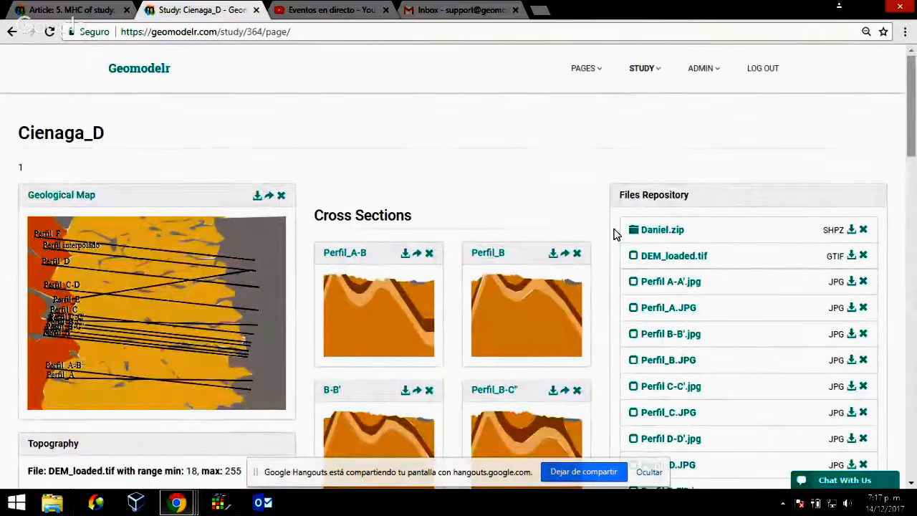
scroll(614, 233, "down", 1)
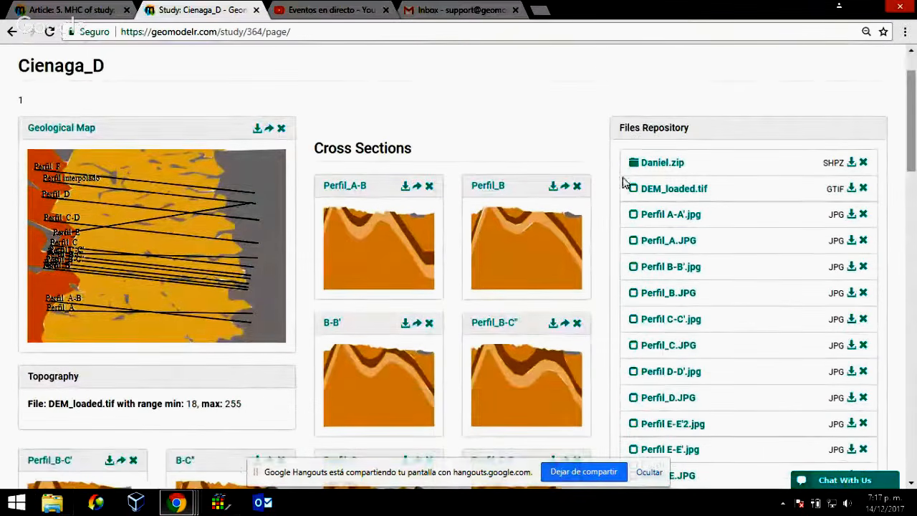
Step: Expand the first zipped shapefile in the files repository to view its layers, and look over the remaining files
left_click(665, 164)
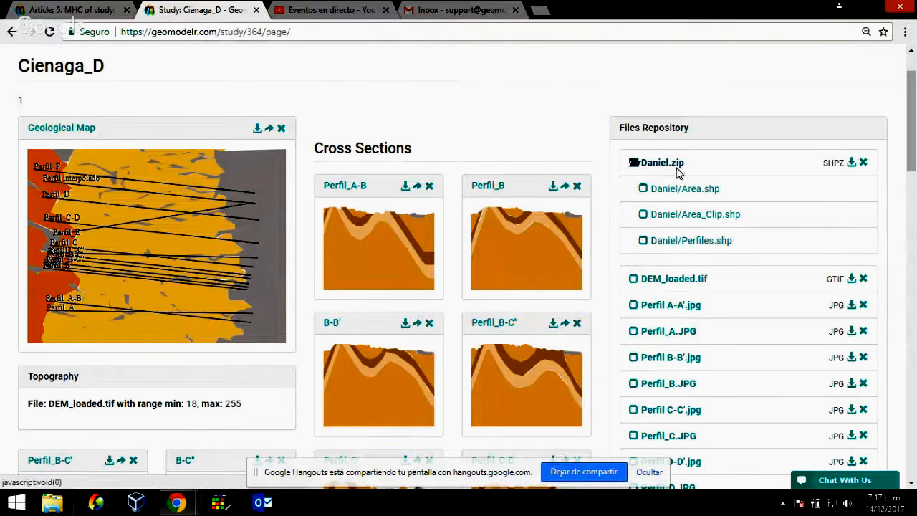
scroll(769, 209, "down", 1)
scroll(769, 210, "down", 2)
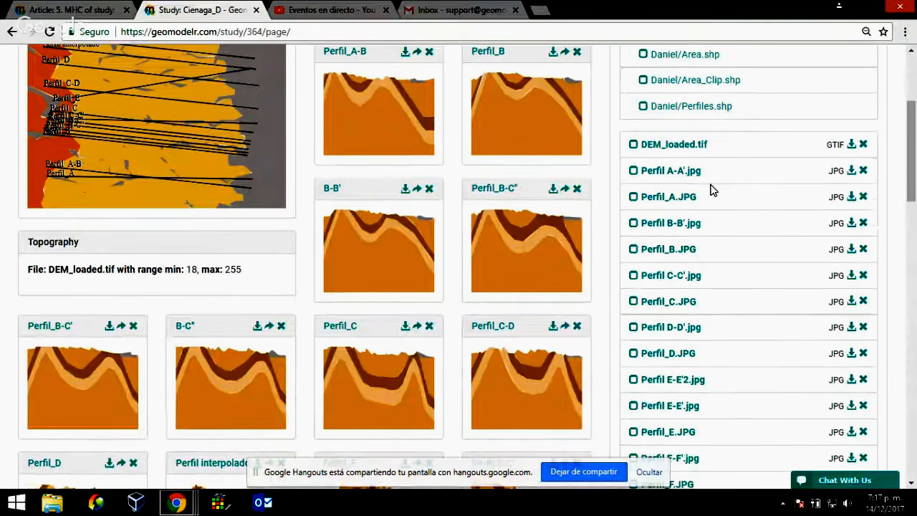
scroll(760, 219, "down", 4)
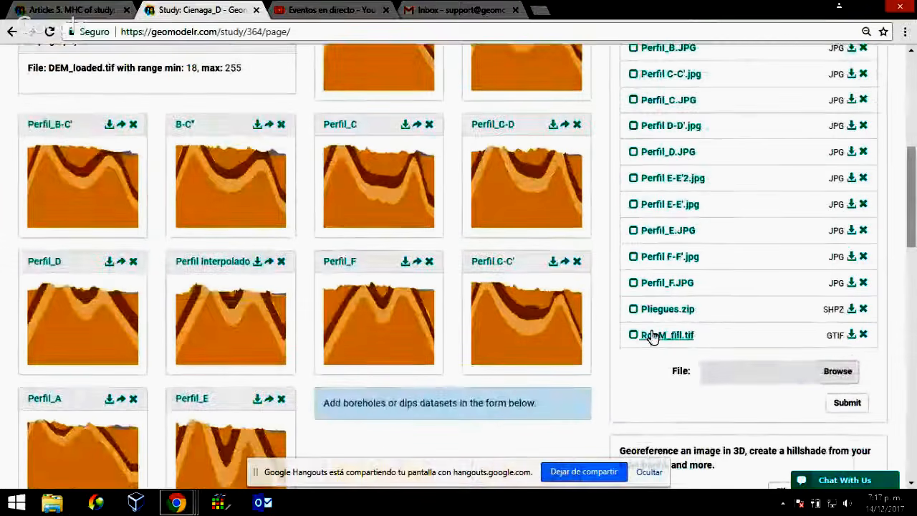
Step: Select RdeM_fill.tif in the files repository and open its metadata to examine the raster's properties
left_click(654, 337)
scroll(767, 320, "down", 3)
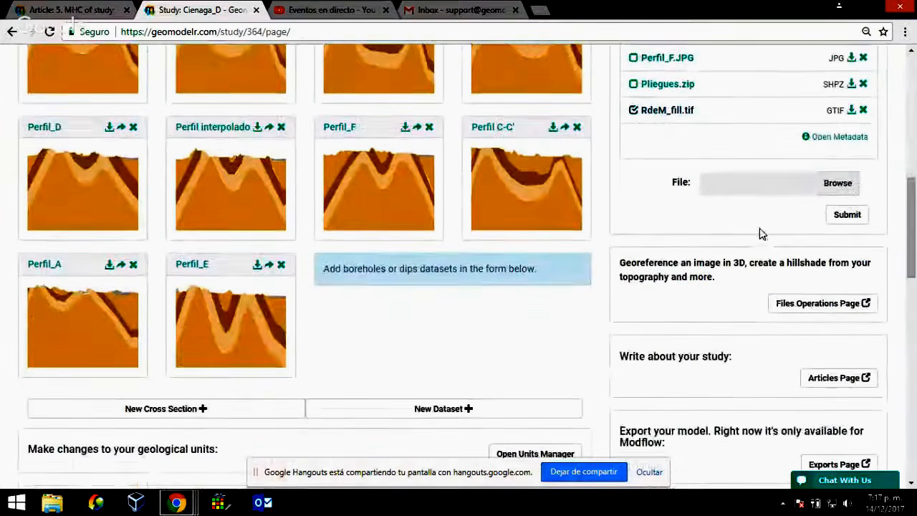
scroll(762, 234, "up", 2)
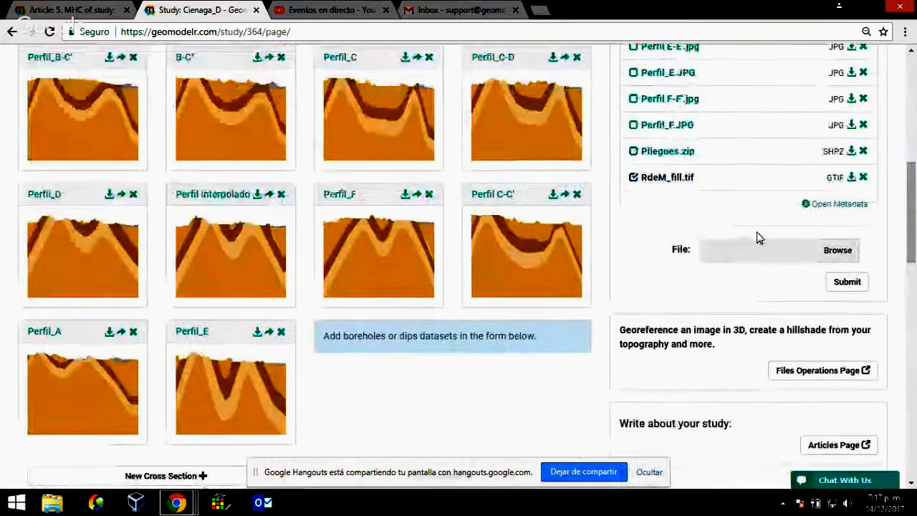
left_click(833, 204)
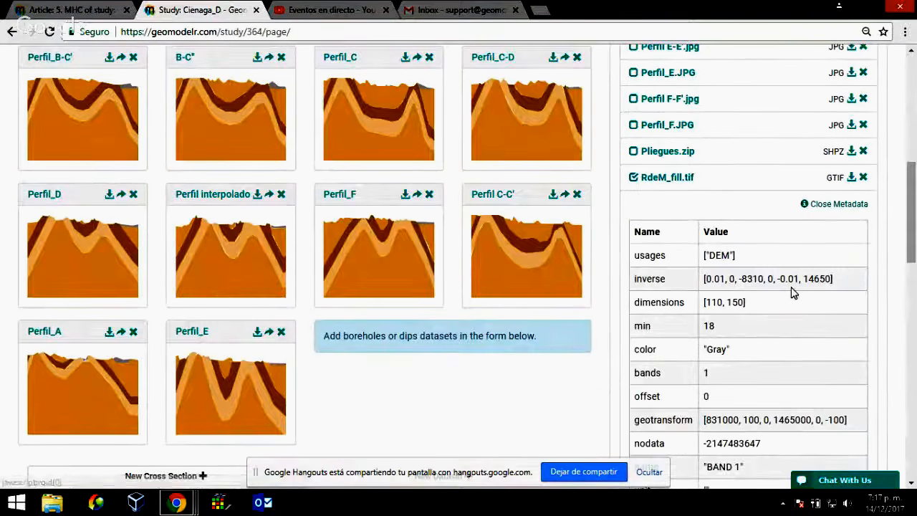
scroll(793, 290, "down", 2)
scroll(794, 287, "up", 2)
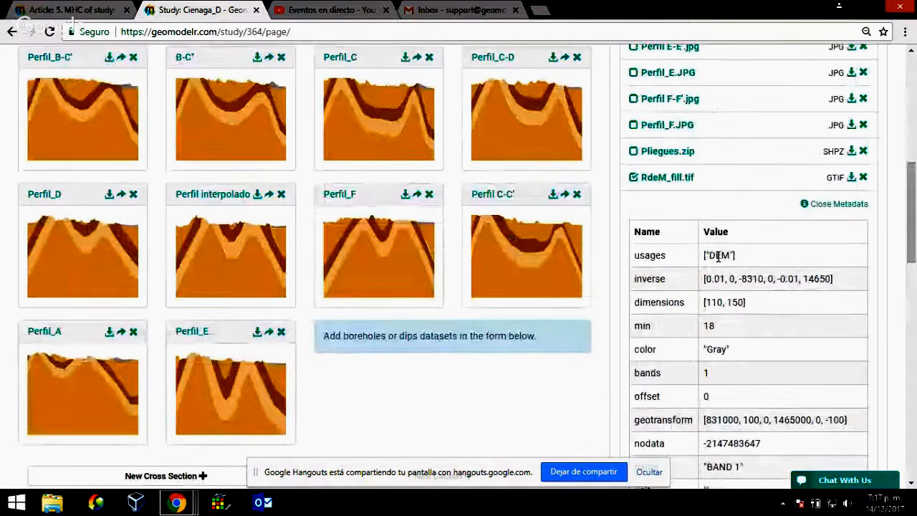
Step: Highlight the DEM usage in the RdeM_fill.tif metadata, read through its properties, and deselect the file in the repository
double_click(720, 255)
scroll(787, 261, "down", 3)
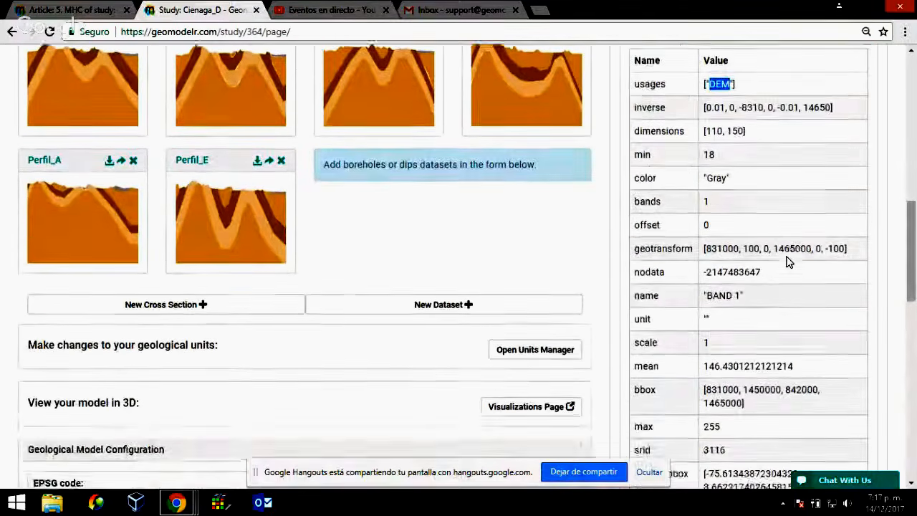
scroll(766, 276, "down", 4)
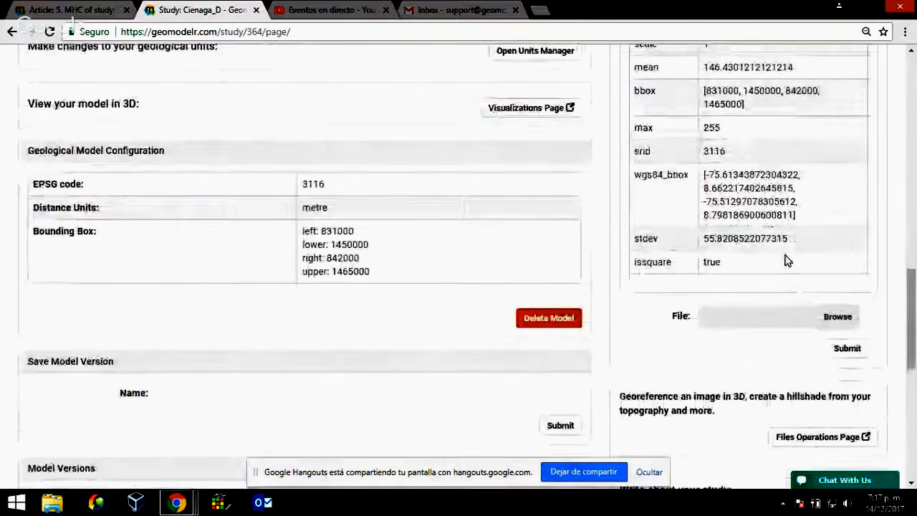
scroll(764, 229, "up", 4)
scroll(803, 254, "up", 9)
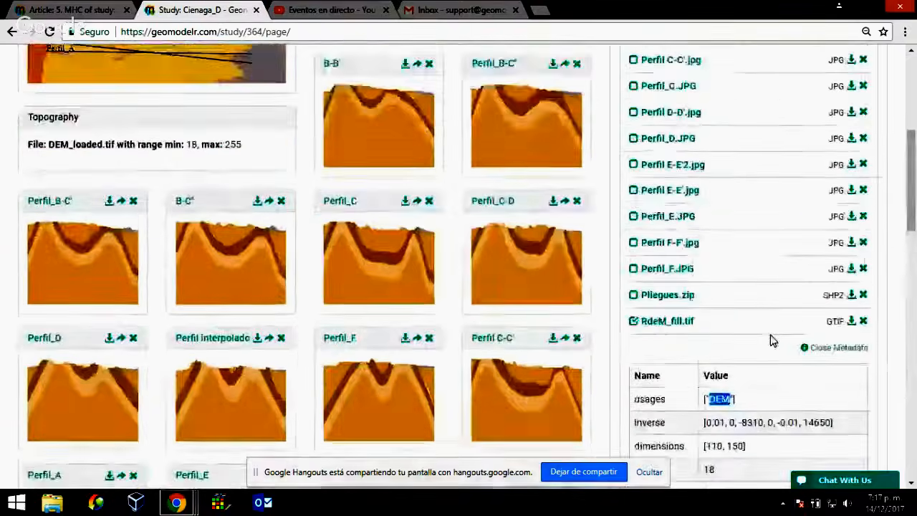
scroll(670, 262, "down", 8)
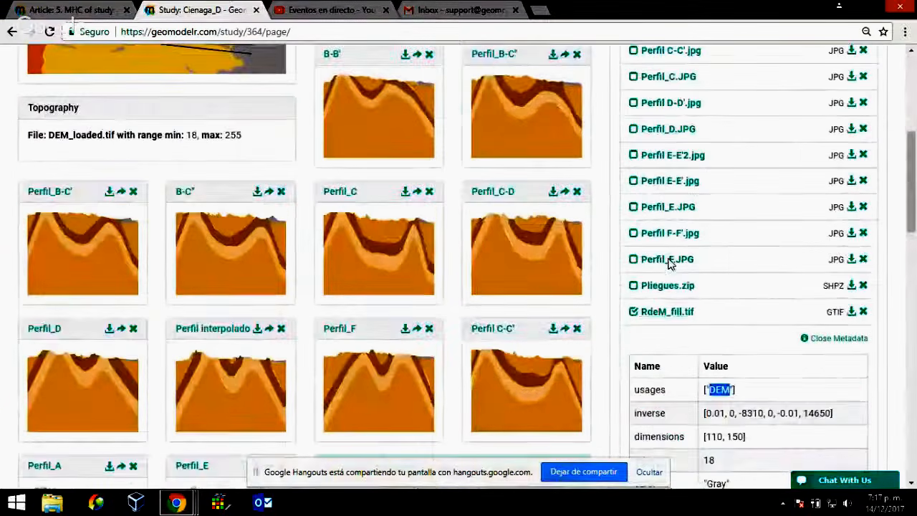
scroll(759, 287, "up", 8)
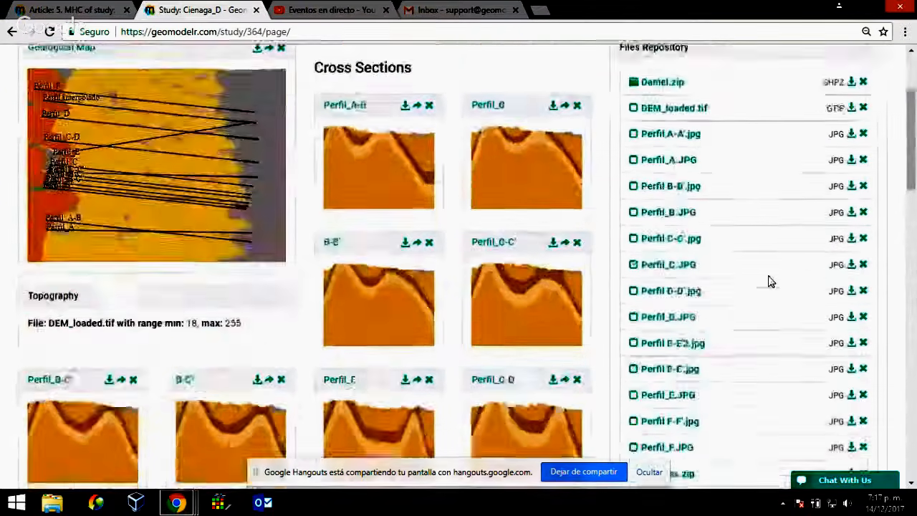
scroll(774, 306, "down", 7)
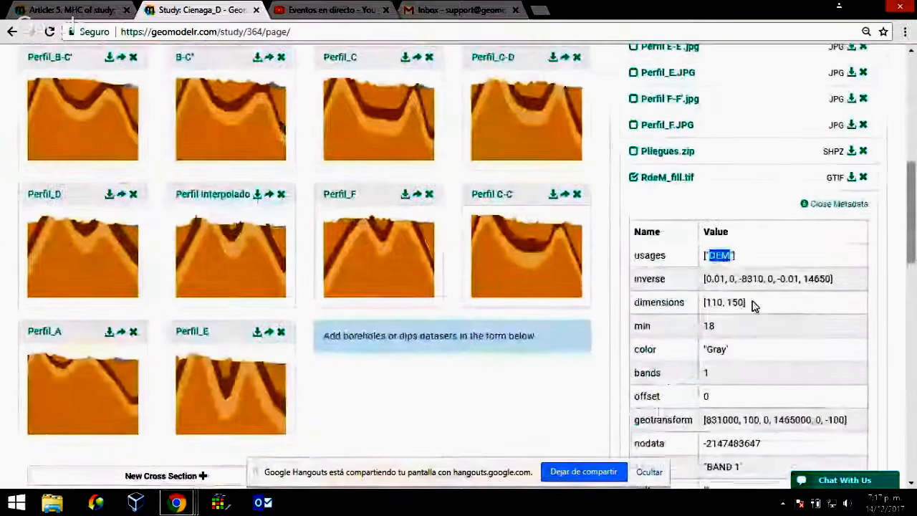
left_click(666, 180)
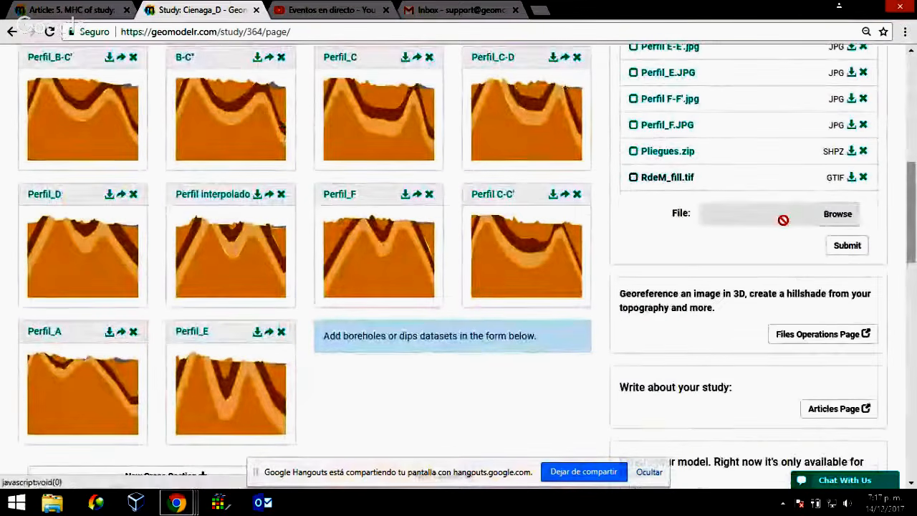
Step: Look over the files repository list, its upload form, and the sections for file operations, articles and model export
scroll(786, 236, "up", 3)
scroll(774, 215, "up", 2)
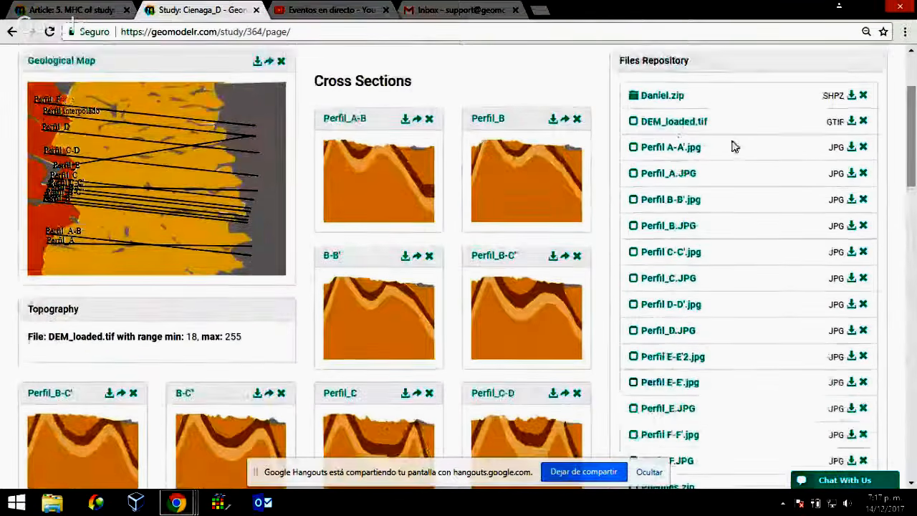
scroll(692, 342, "down", 4)
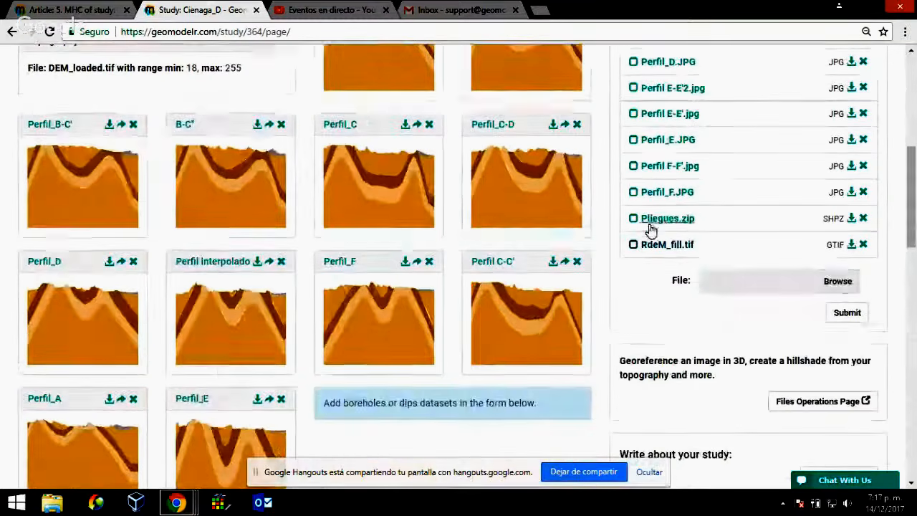
scroll(635, 218, "up", 3)
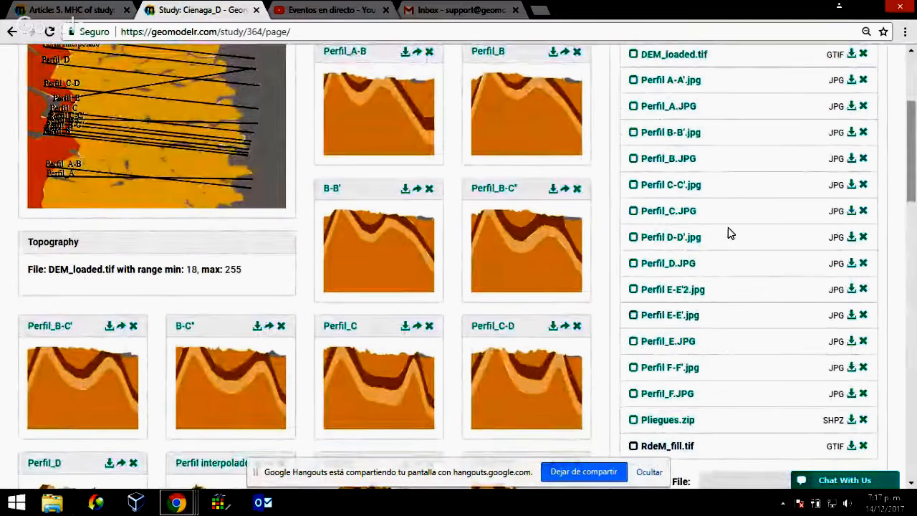
scroll(764, 271, "up", 1)
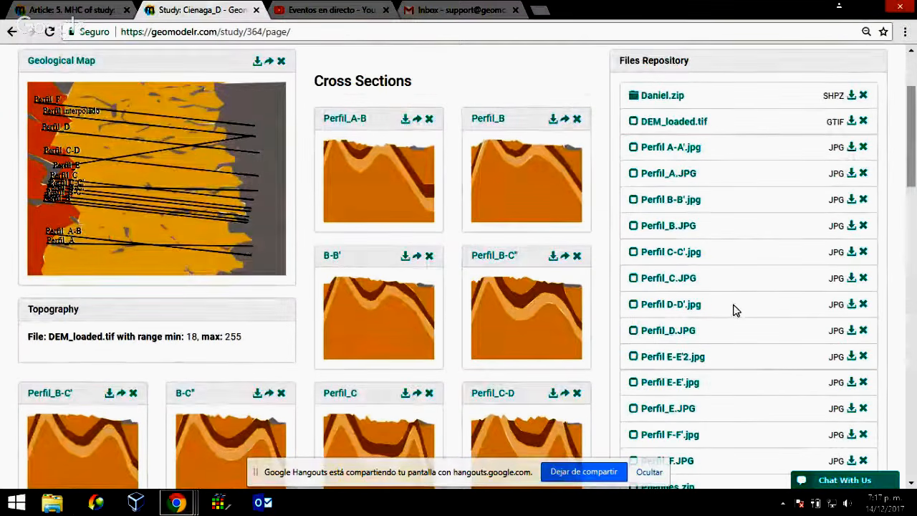
scroll(743, 299, "down", 4)
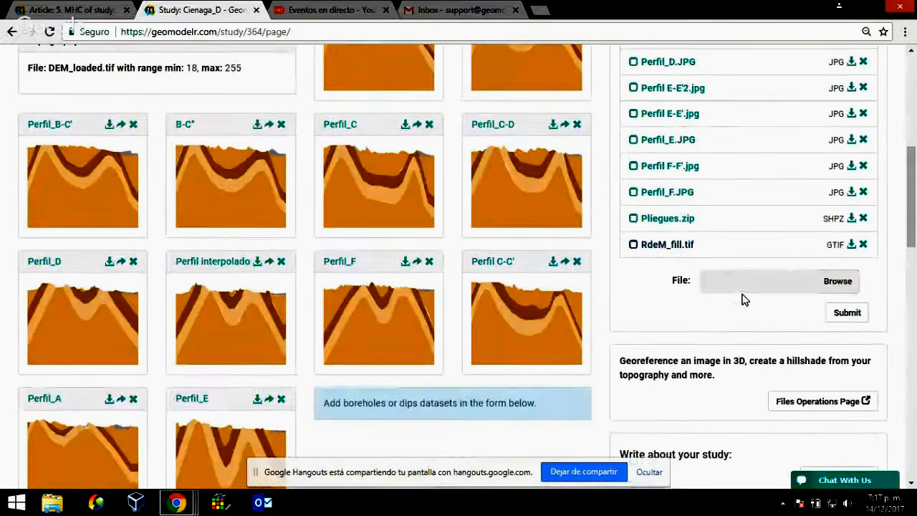
scroll(602, 337, "down", 3)
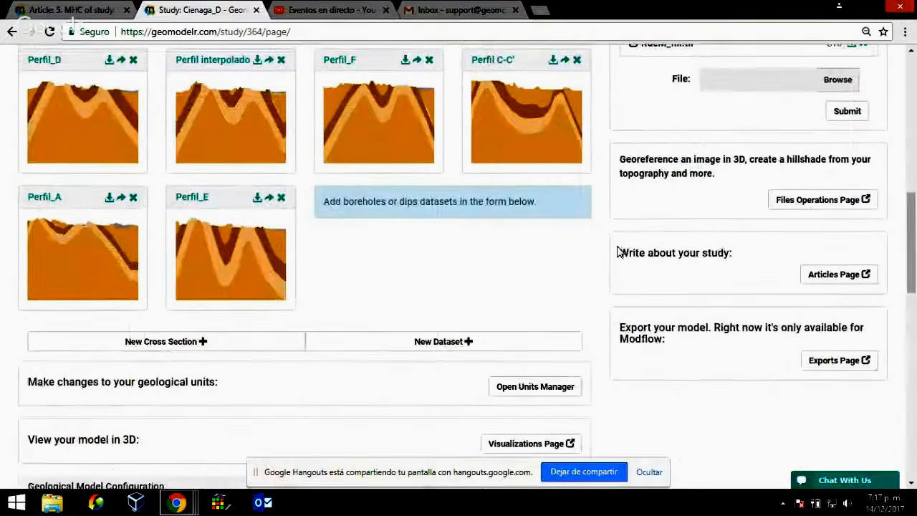
scroll(607, 269, "up", 8)
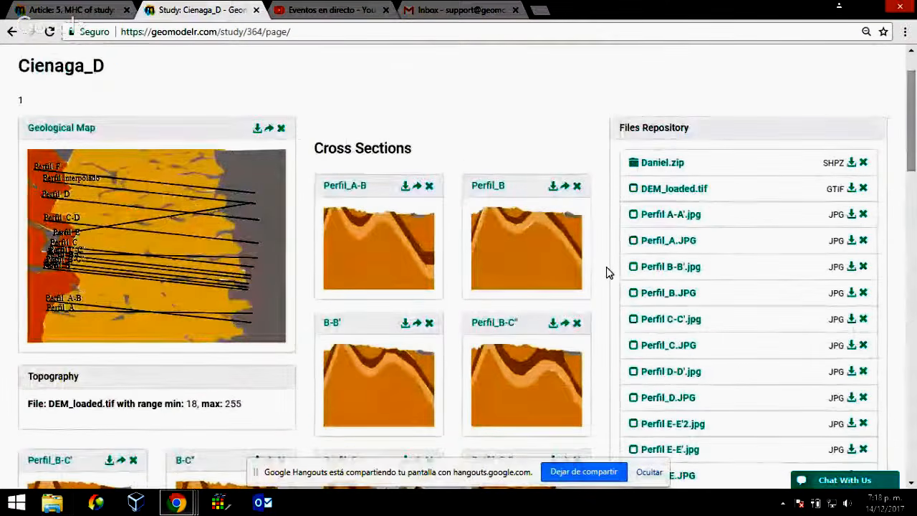
Step: Open the Geological Units Manager to review the study's units, and close it without changes
scroll(607, 274, "down", 7)
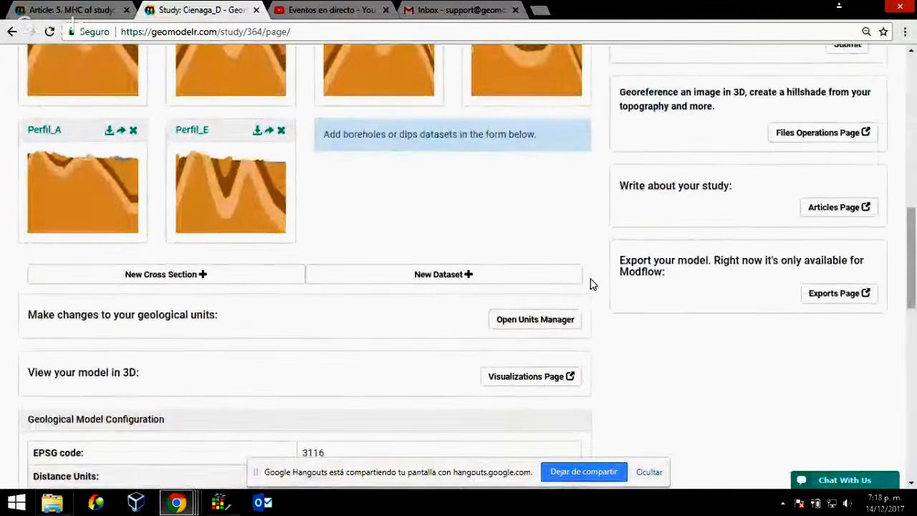
scroll(494, 181, "down", 3)
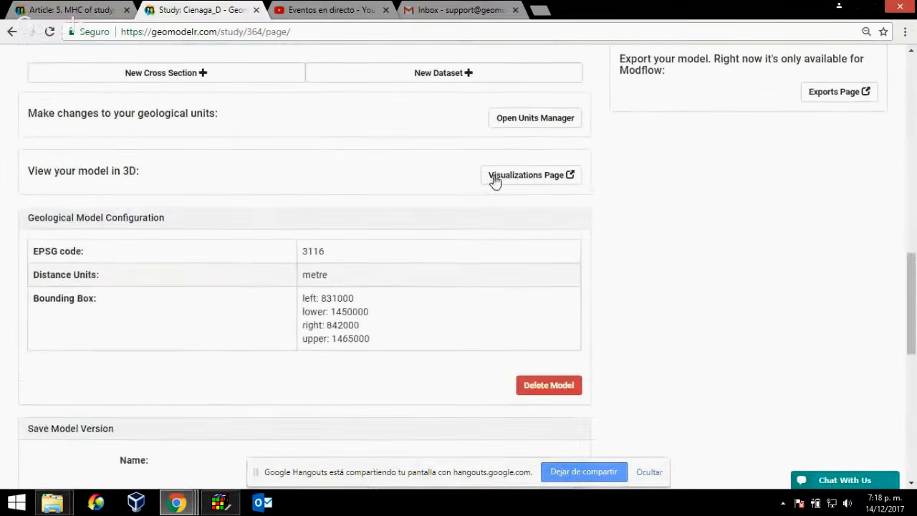
left_click(534, 113)
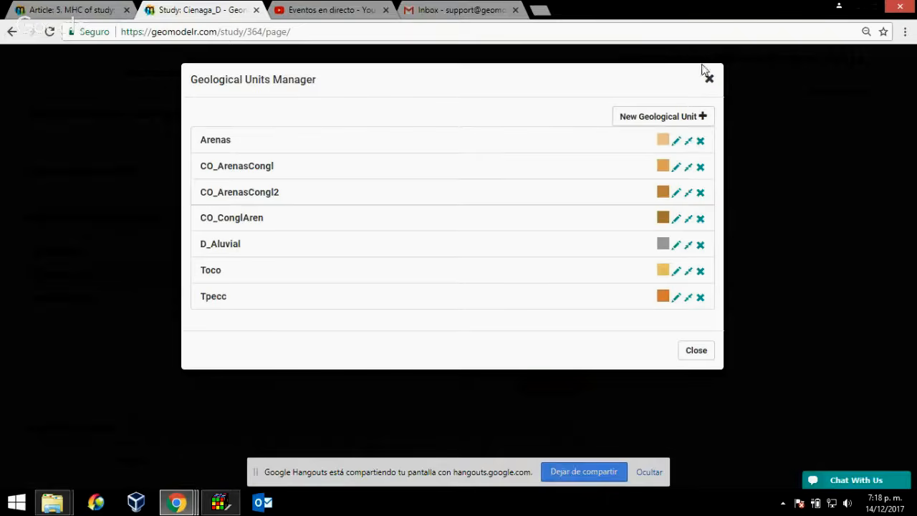
left_click(709, 80)
scroll(257, 293, "up", 3)
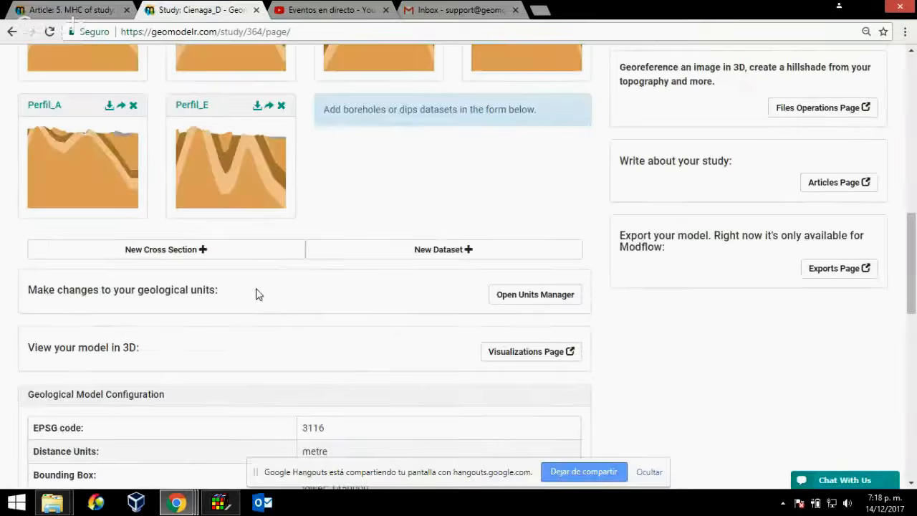
Step: Review the geological model configuration and saved model versions, and delete the study's geological model
scroll(385, 308, "down", 4)
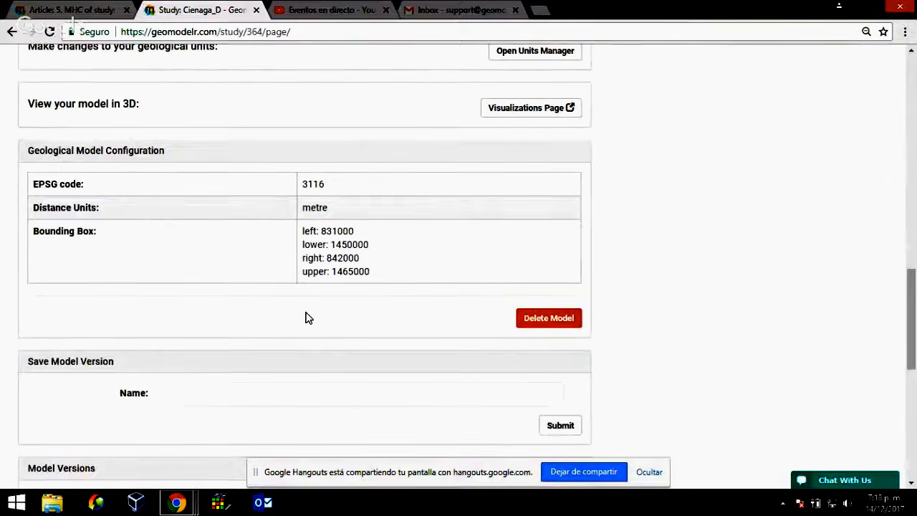
scroll(354, 291, "down", 3)
scroll(365, 281, "down", 3)
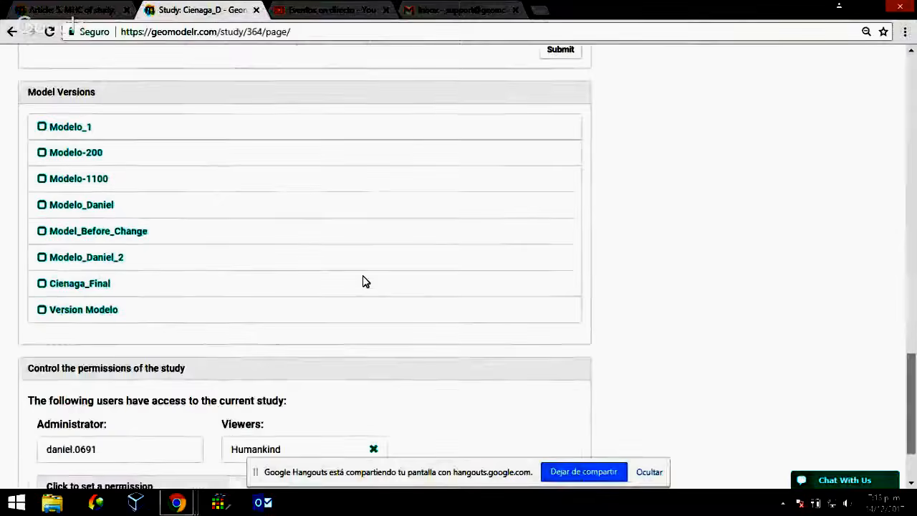
scroll(428, 282, "up", 3)
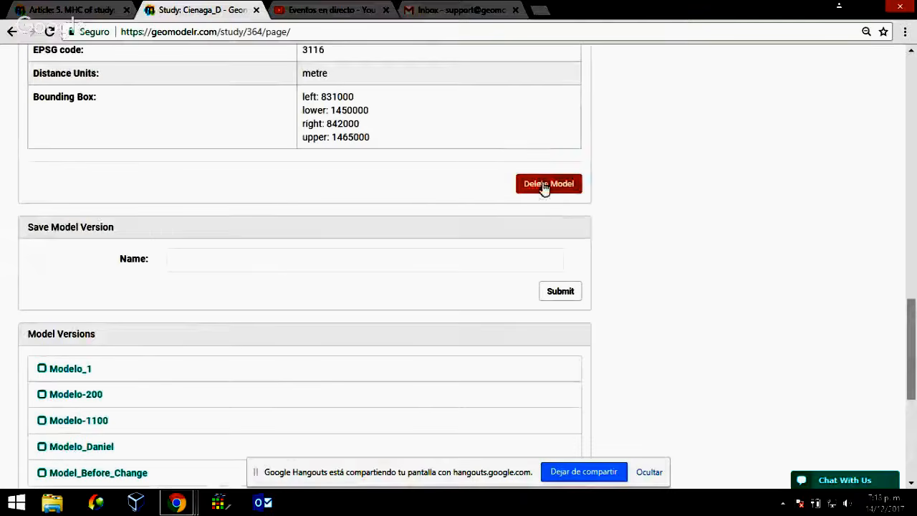
scroll(601, 215, "up", 2)
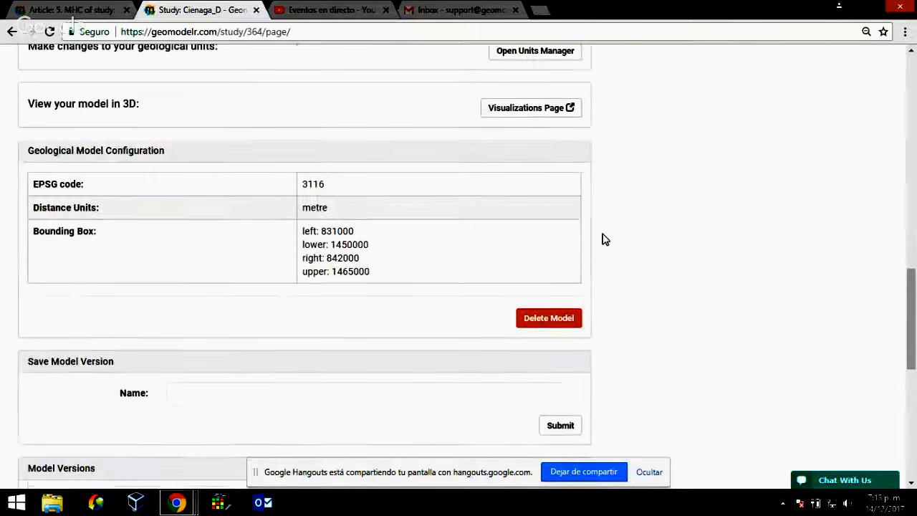
left_click(550, 320)
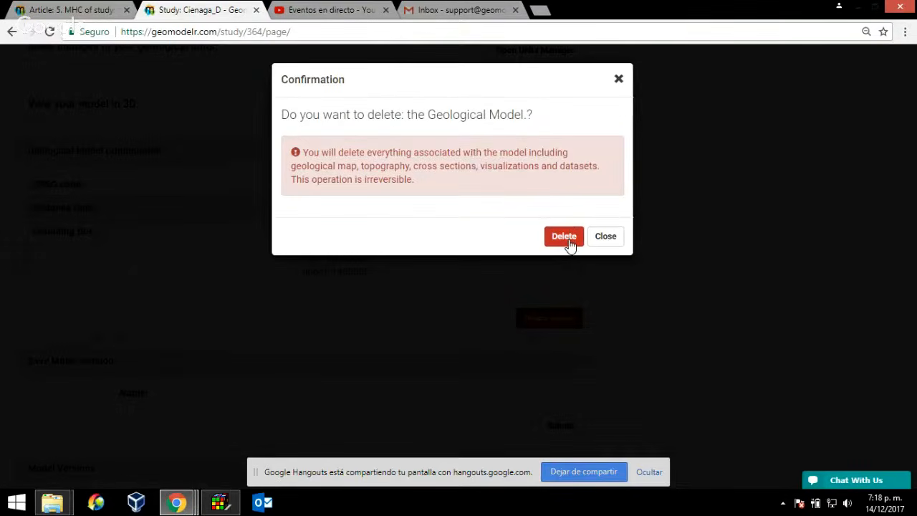
left_click(564, 236)
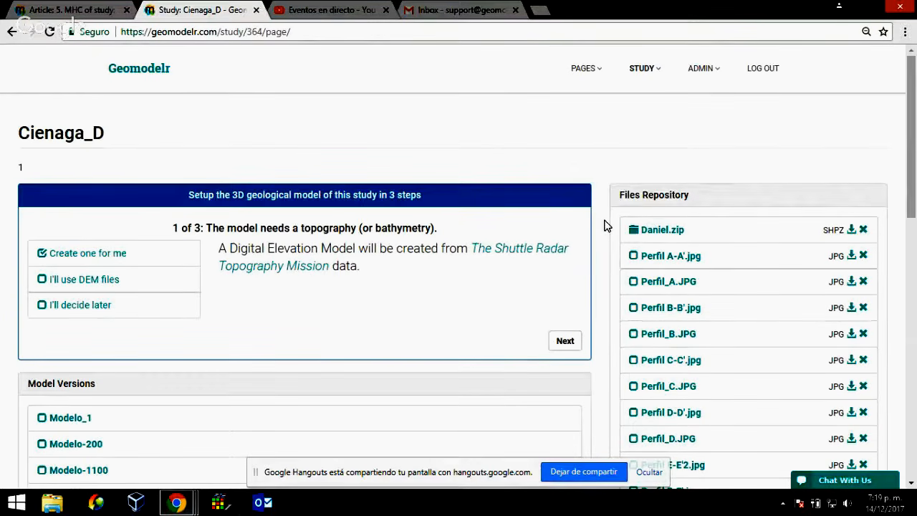
Step: Examine the study page after the model's deletion, including the three-step model setup, model versions, files repository and permissions
scroll(603, 225, "down", 2)
scroll(602, 228, "up", 2)
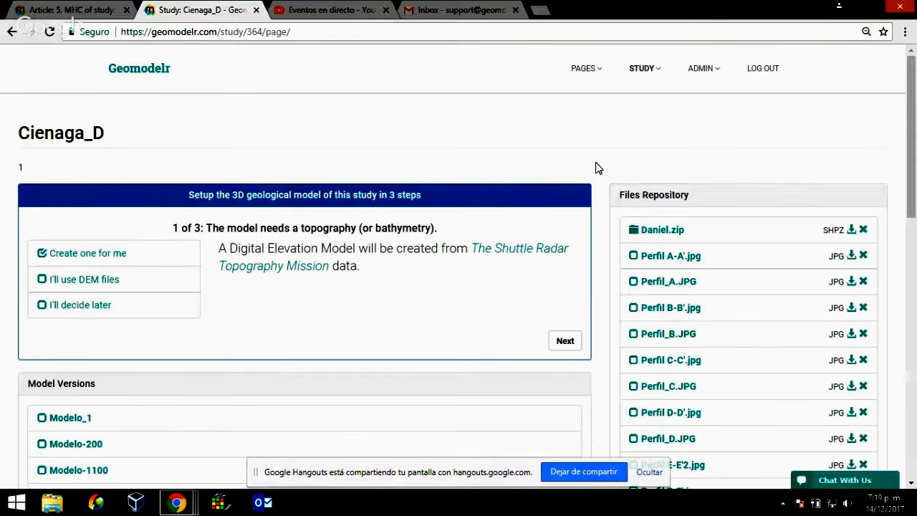
scroll(596, 166, "down", 4)
scroll(596, 166, "up", 4)
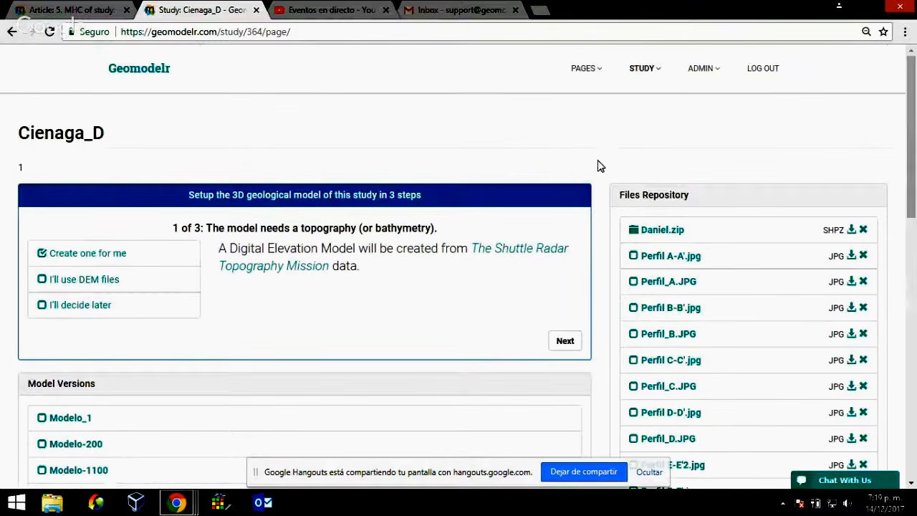
scroll(600, 166, "down", 9)
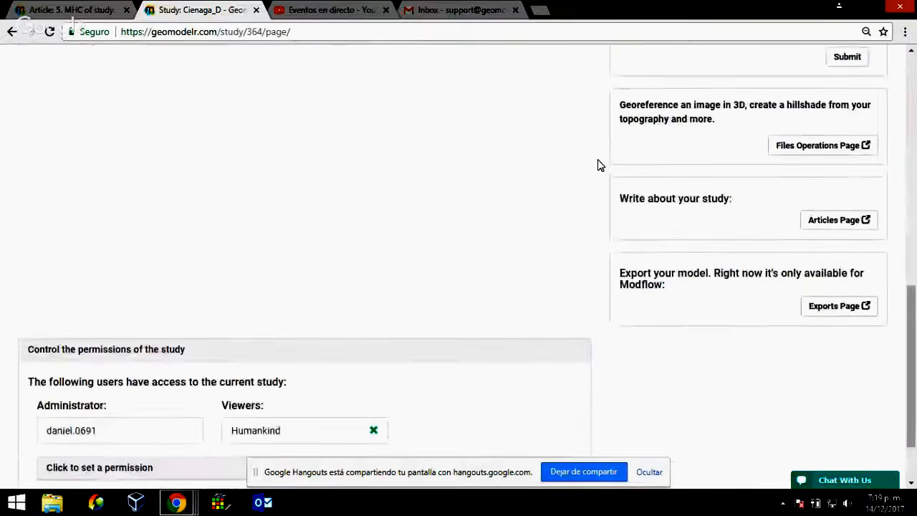
scroll(601, 166, "up", 9)
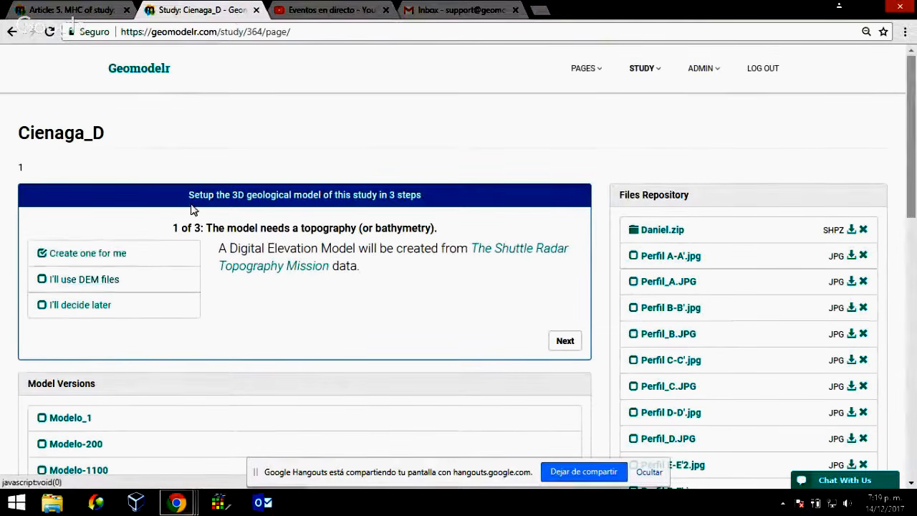
scroll(279, 256, "down", 2)
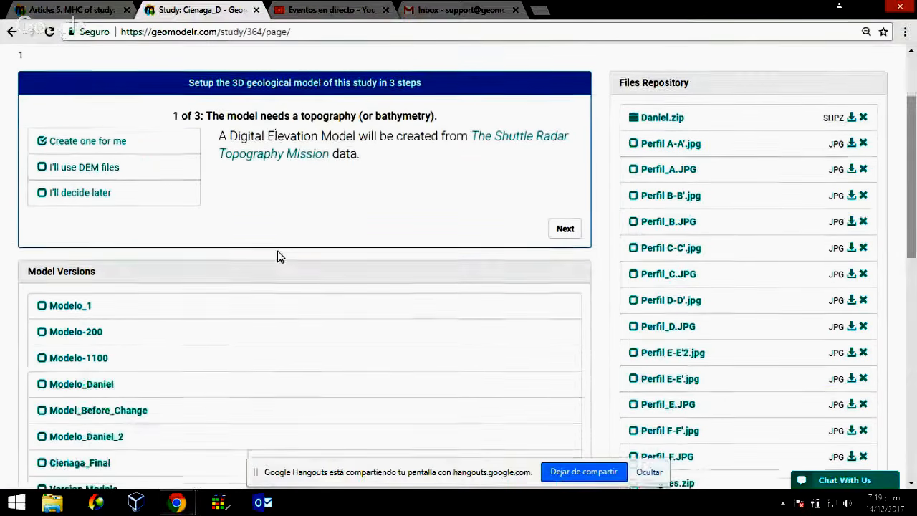
scroll(276, 256, "down", 1)
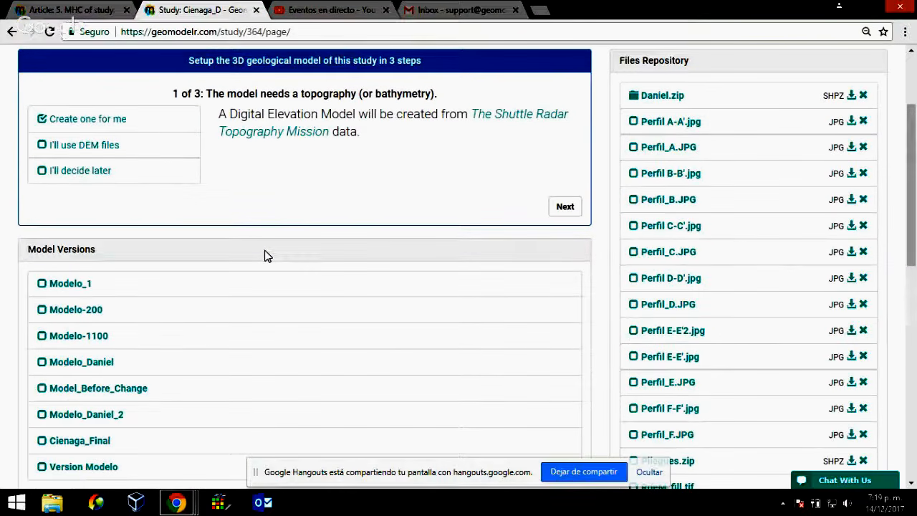
scroll(224, 221, "up", 1)
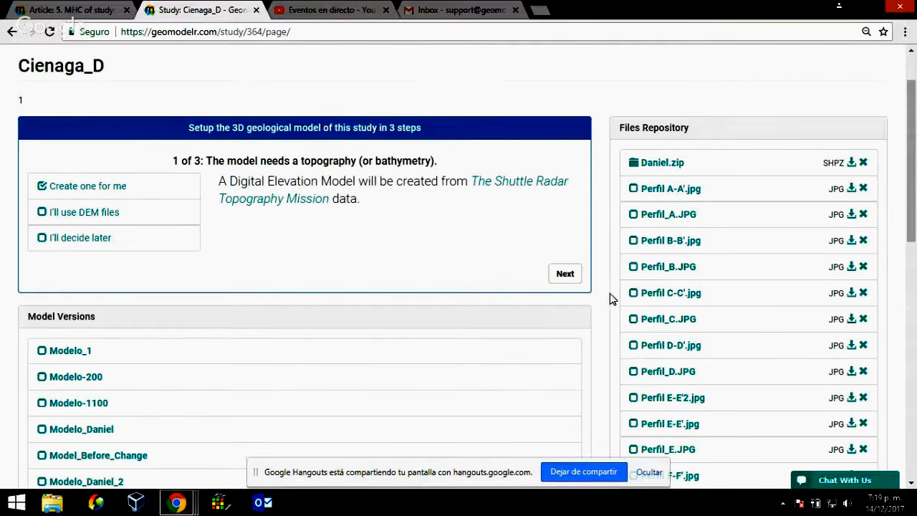
Step: Choose to use DEM files for the model's topography and select RdeM_fill.tif as the digital elevation model file
left_click(571, 278)
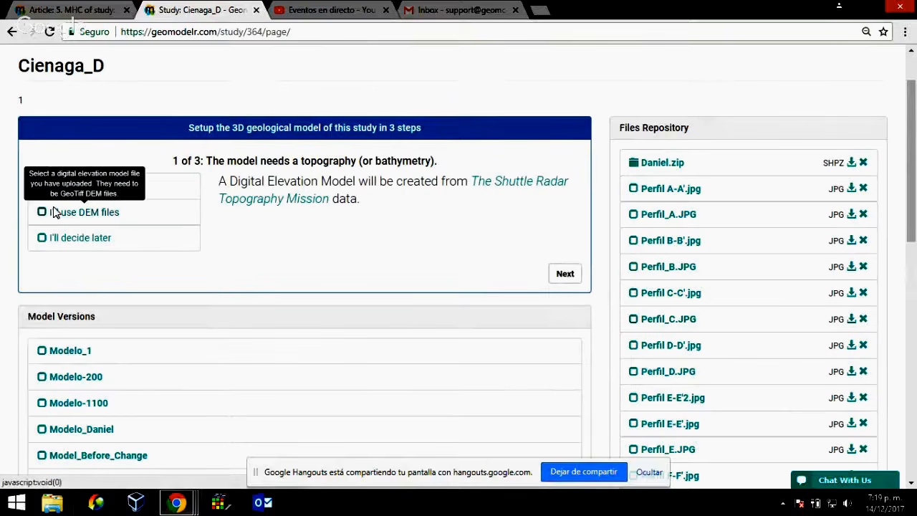
left_click(79, 212)
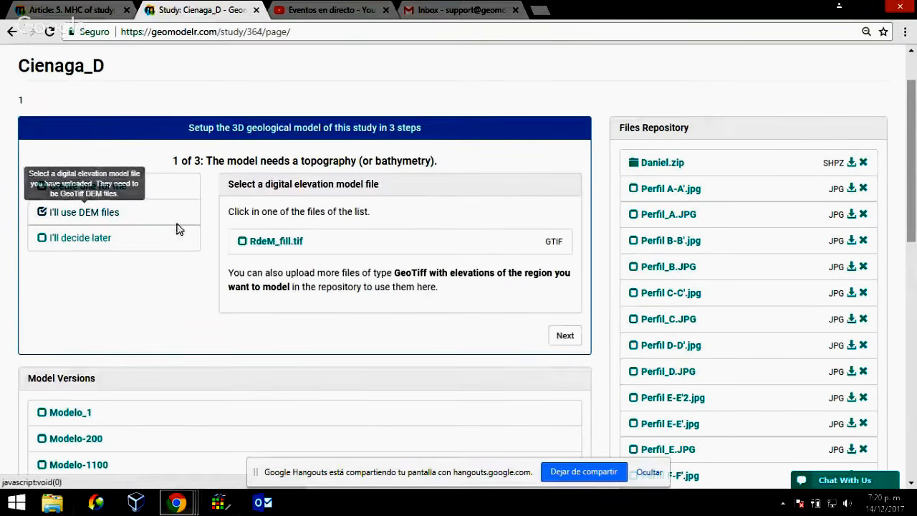
left_click(269, 243)
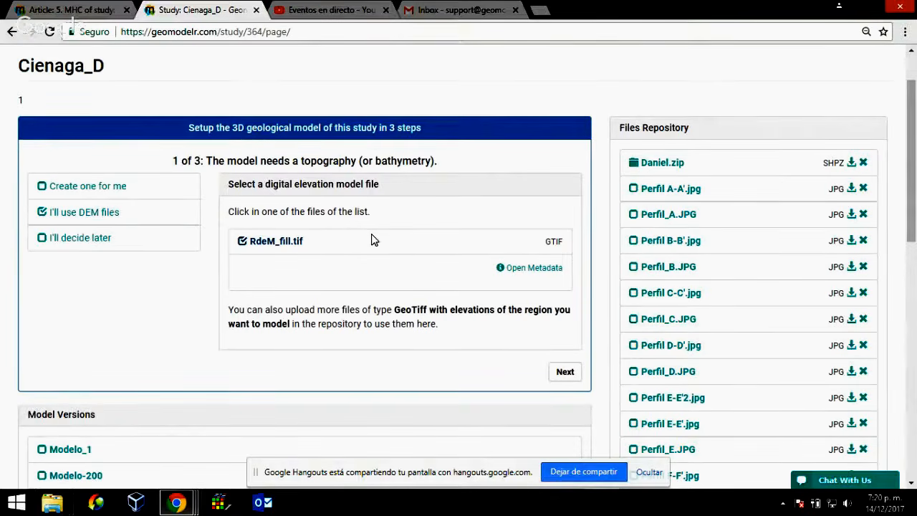
scroll(373, 238, "down", 1)
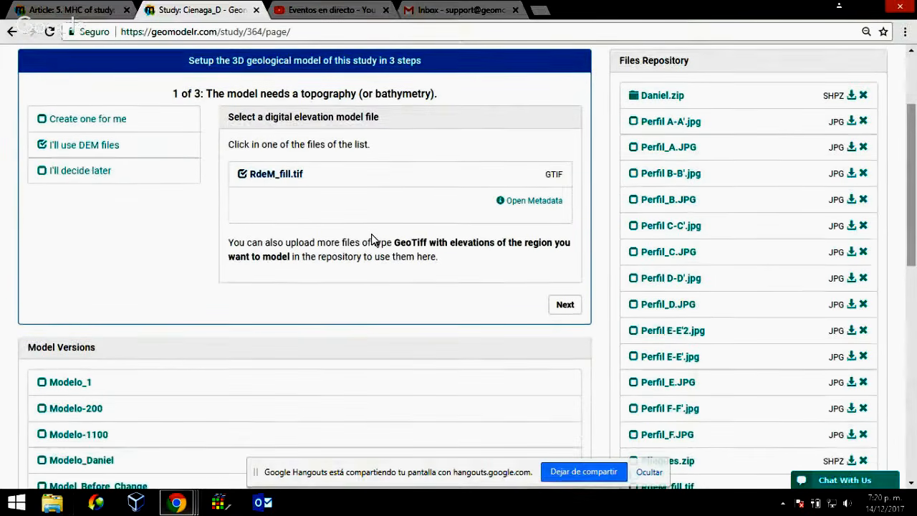
Step: Continue to the geological map setup, choose to use GIS files, and select Area_Clip.shp as the geological units polygon file
left_click(577, 315)
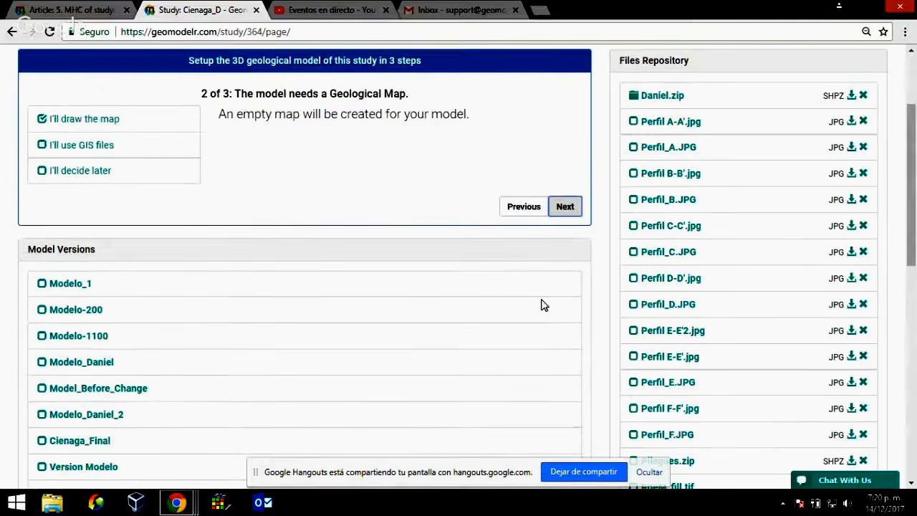
scroll(298, 202, "up", 2)
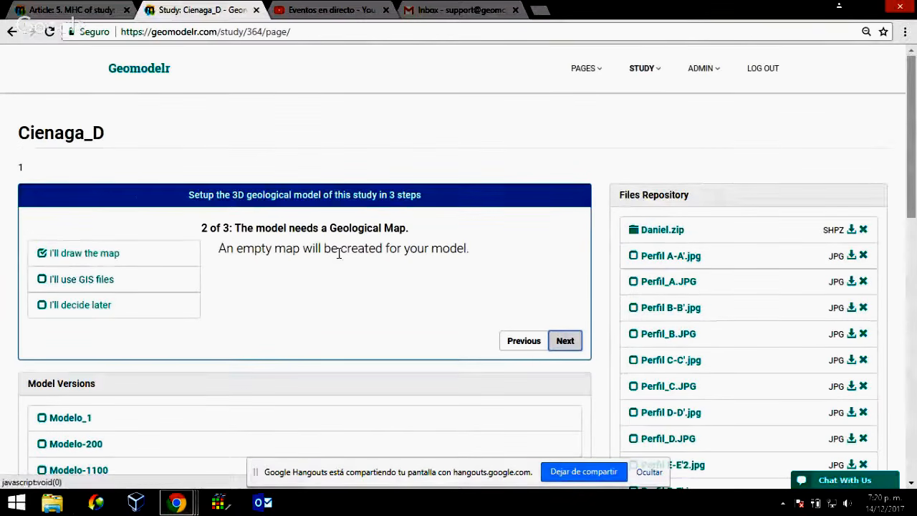
scroll(431, 215, "down", 1)
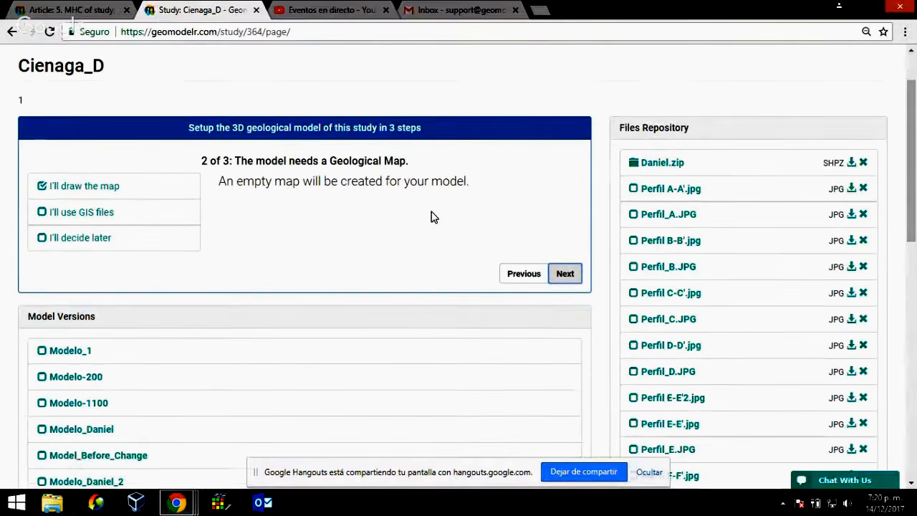
scroll(18, 269, "up", 1)
left_click(65, 284)
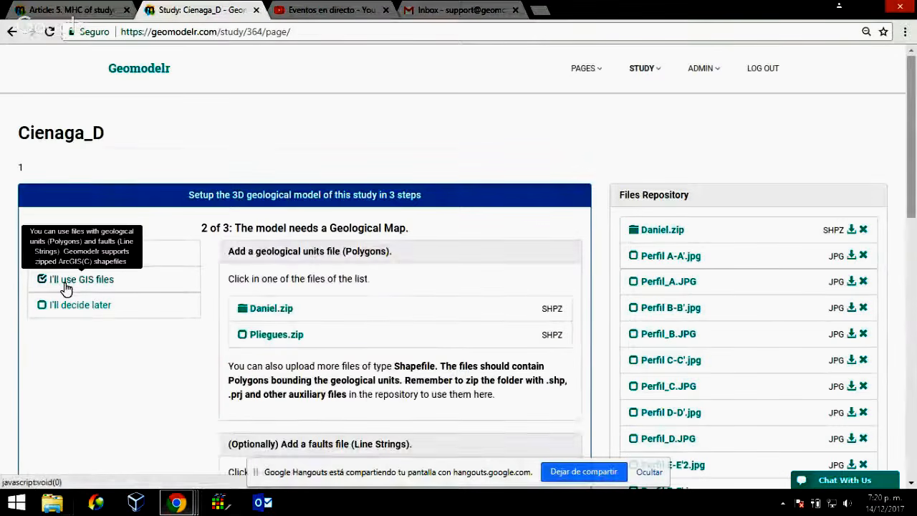
left_click(286, 309)
scroll(493, 251, "down", 1)
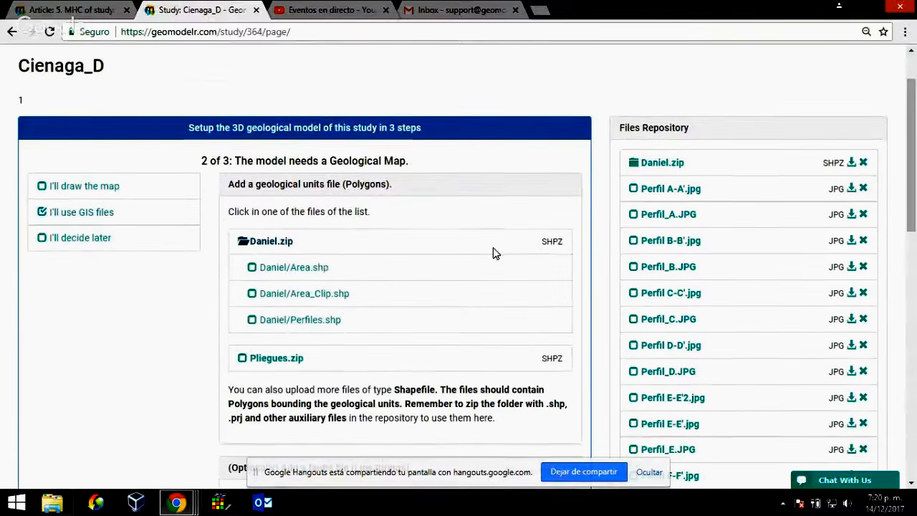
left_click(328, 300)
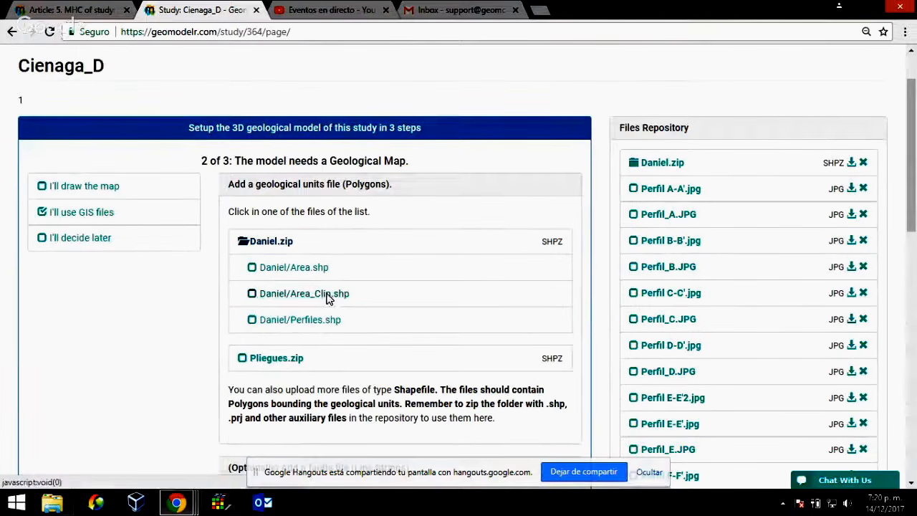
Step: Set Unidad as the shapefile field that denotes the geological unit
scroll(445, 286, "down", 1)
scroll(445, 286, "down", 4)
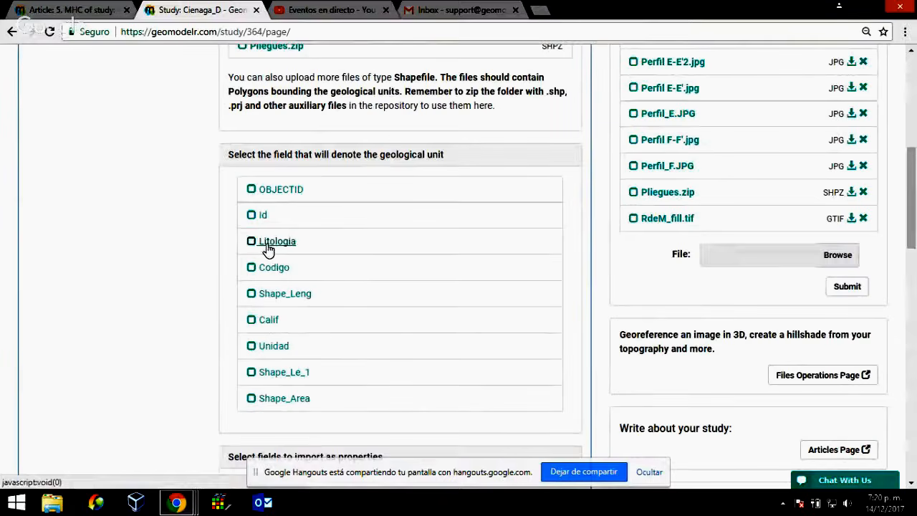
left_click(279, 351)
scroll(440, 267, "down", 5)
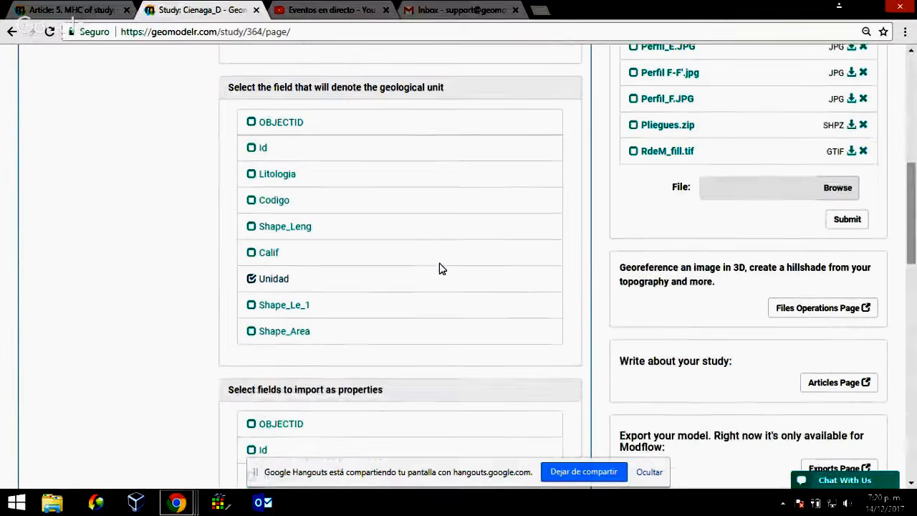
scroll(351, 255, "up", 3)
scroll(526, 289, "up", 7)
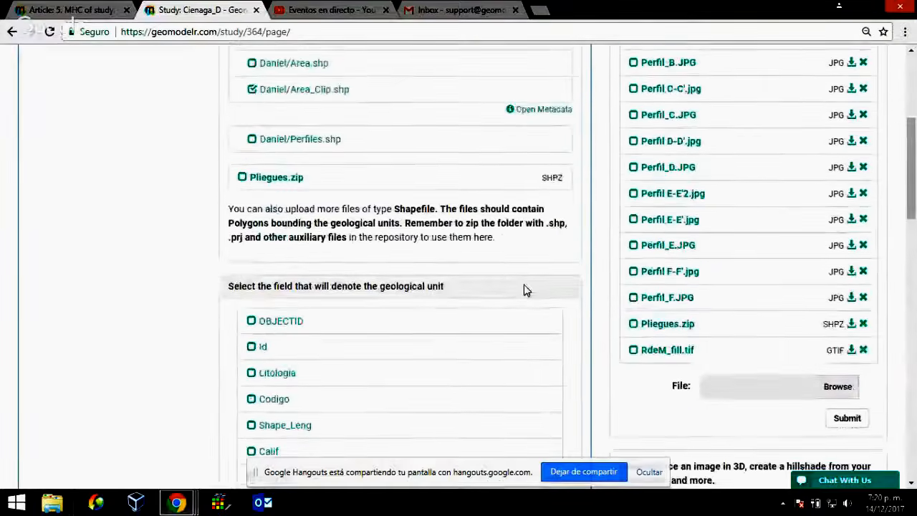
Step: Mark the Litologia, Codigo, Calif and Unidad fields for import as properties
scroll(509, 278, "down", 5)
scroll(471, 178, "down", 4)
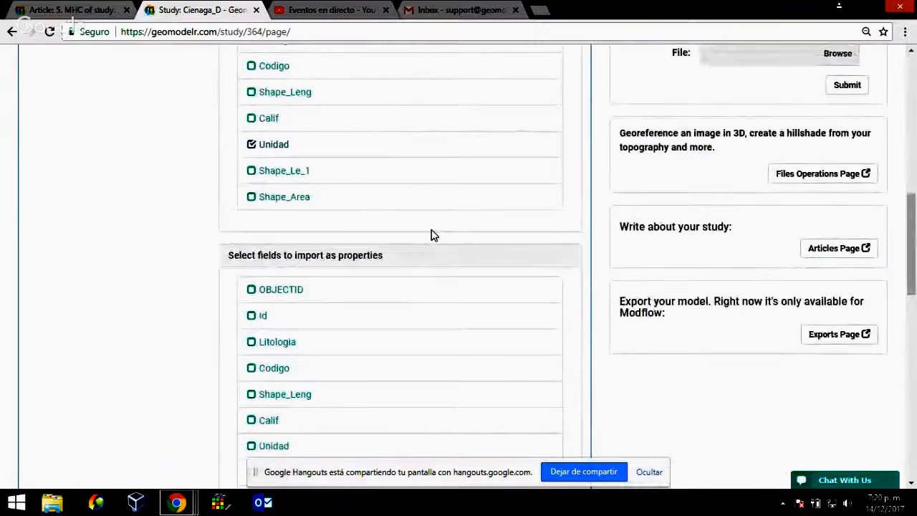
scroll(432, 234, "down", 2)
scroll(431, 233, "down", 1)
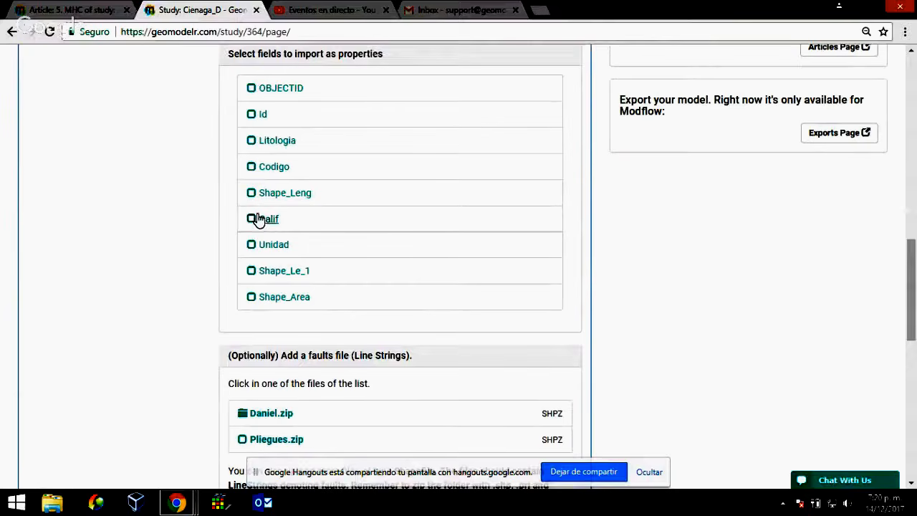
left_click(286, 144)
left_click(271, 175)
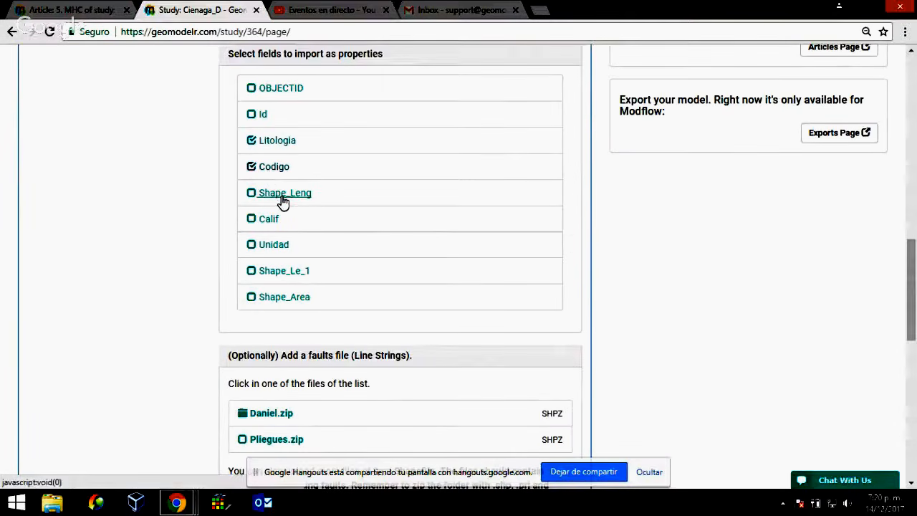
left_click(260, 224)
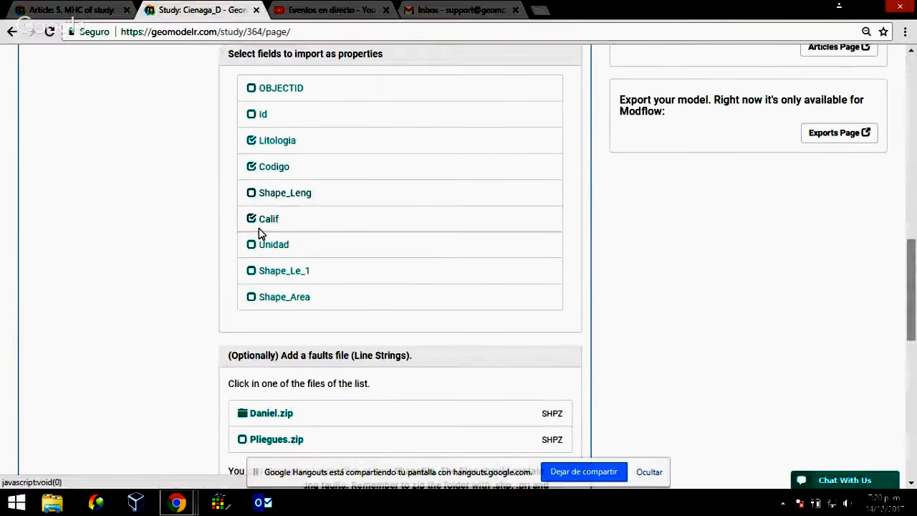
left_click(264, 246)
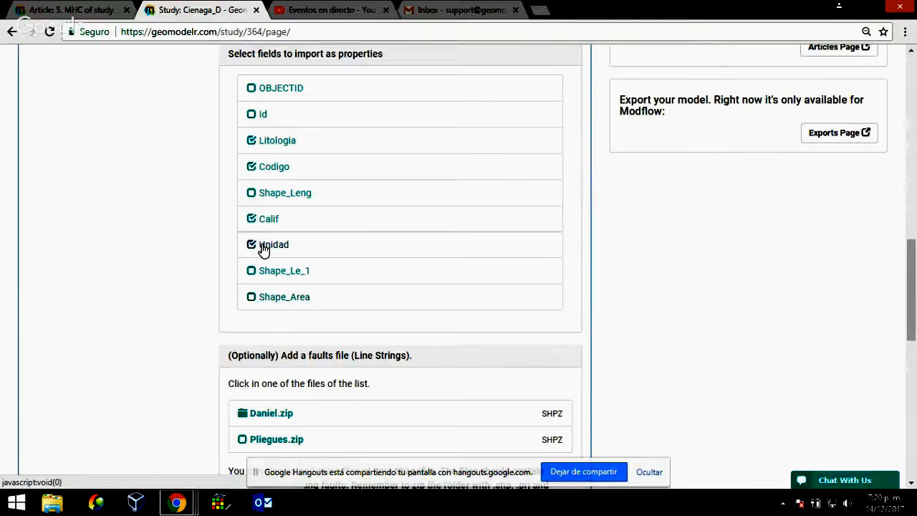
Step: Leave the optional faults file unselected and continue to the model's geographical reference setup
scroll(427, 258, "up", 1)
scroll(424, 268, "down", 5)
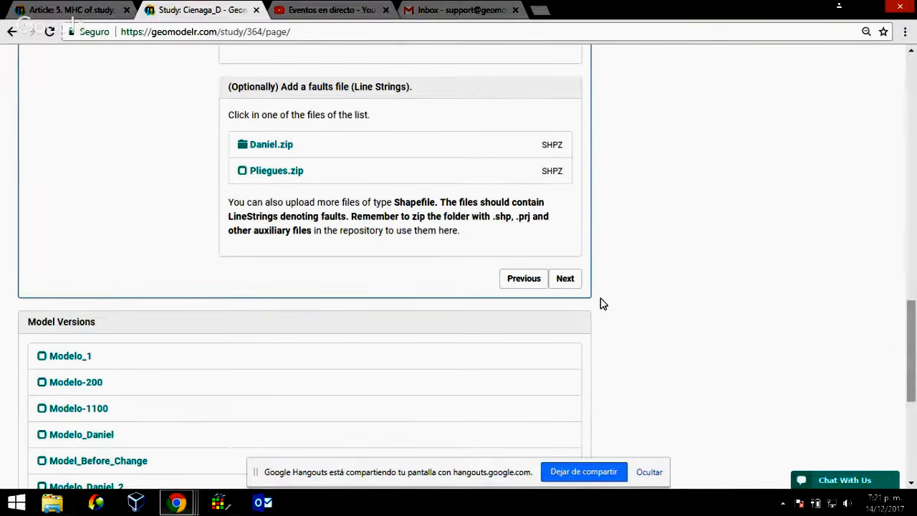
scroll(602, 303, "up", 5)
scroll(602, 303, "down", 5)
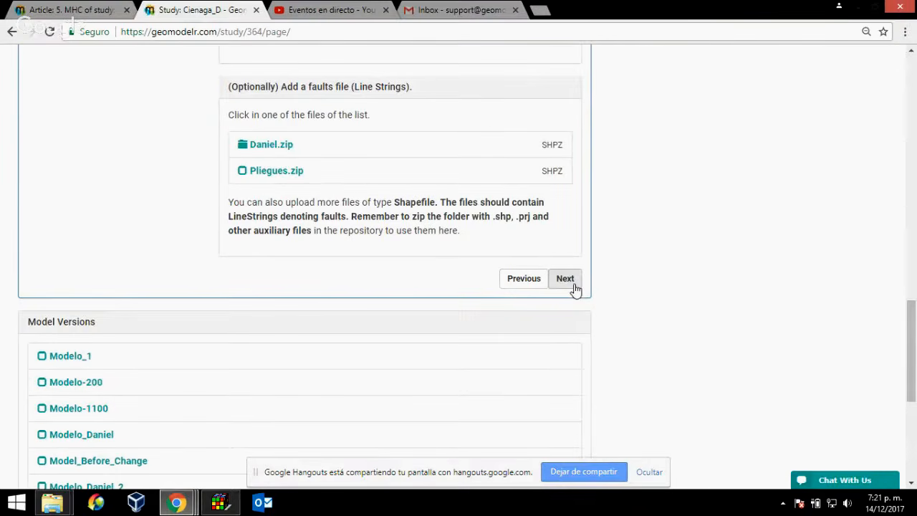
left_click(574, 288)
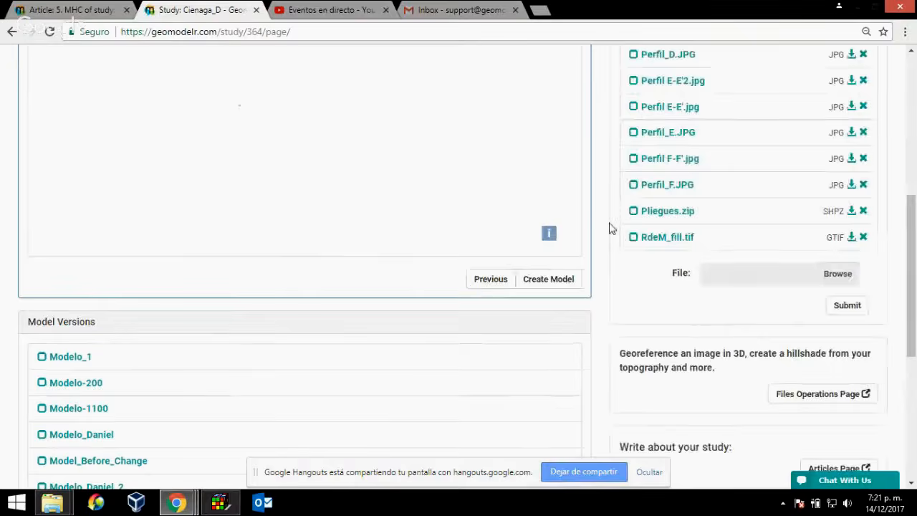
Step: Examine the inferred coordinate system, the bounding box coordinates, and the DEM and geological map extents on the satellite map
scroll(599, 232, "up", 4)
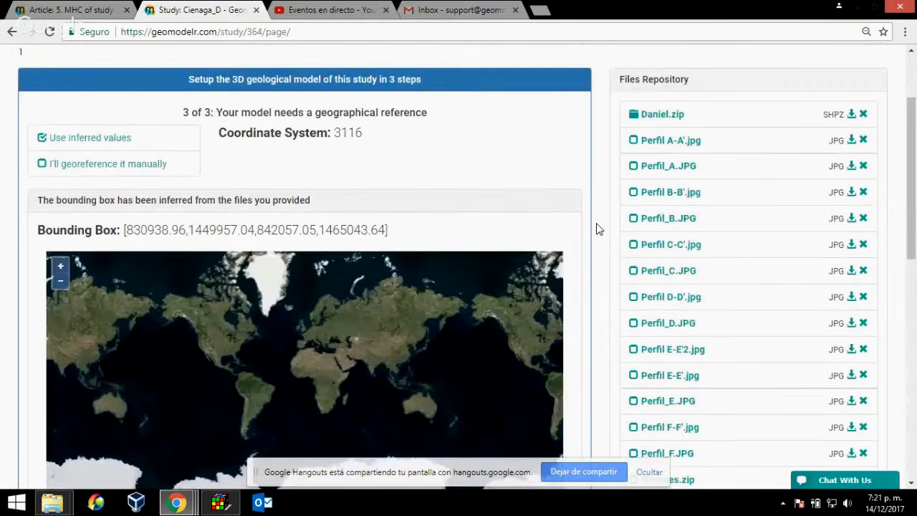
scroll(241, 374, "up", 5)
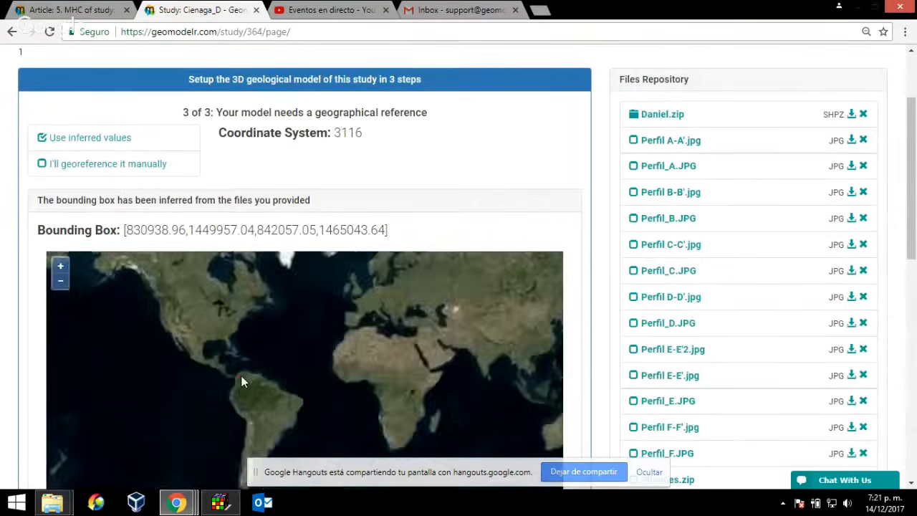
scroll(217, 386, "up", 3)
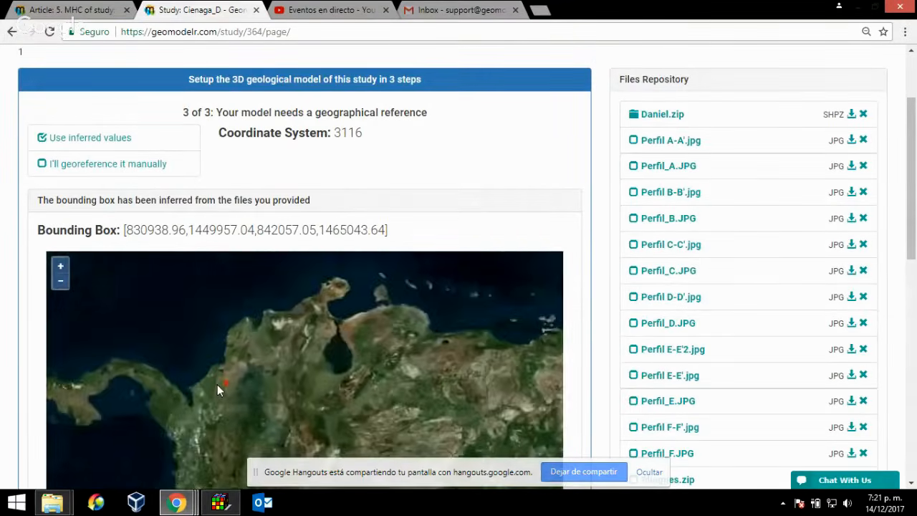
scroll(226, 385, "up", 1)
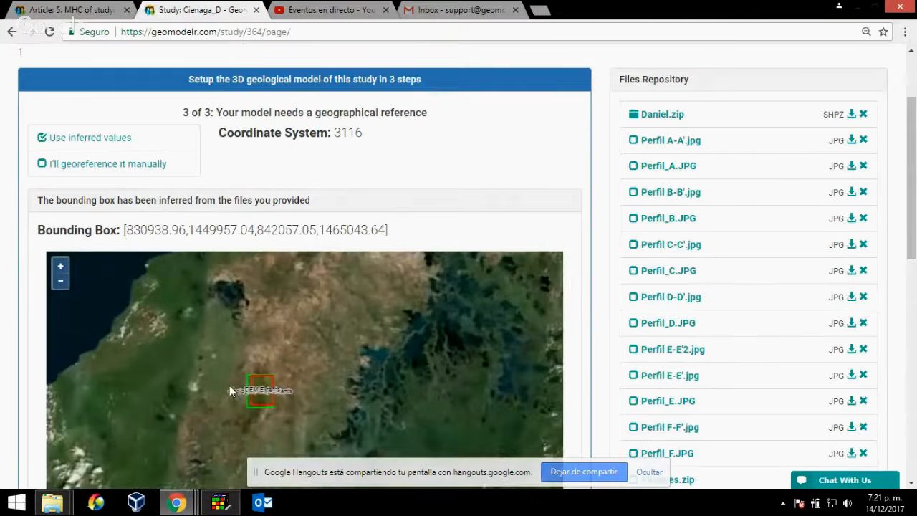
scroll(243, 384, "up", 2)
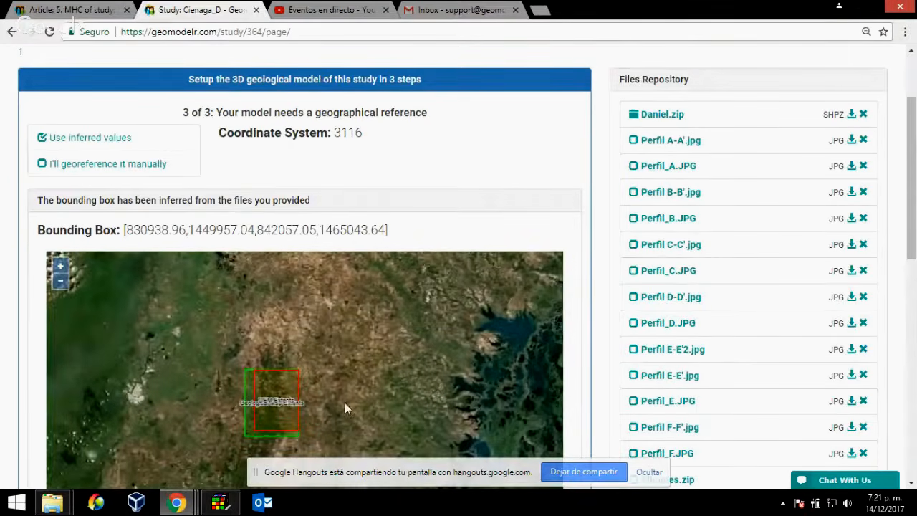
left_click_drag(344, 403, 350, 372)
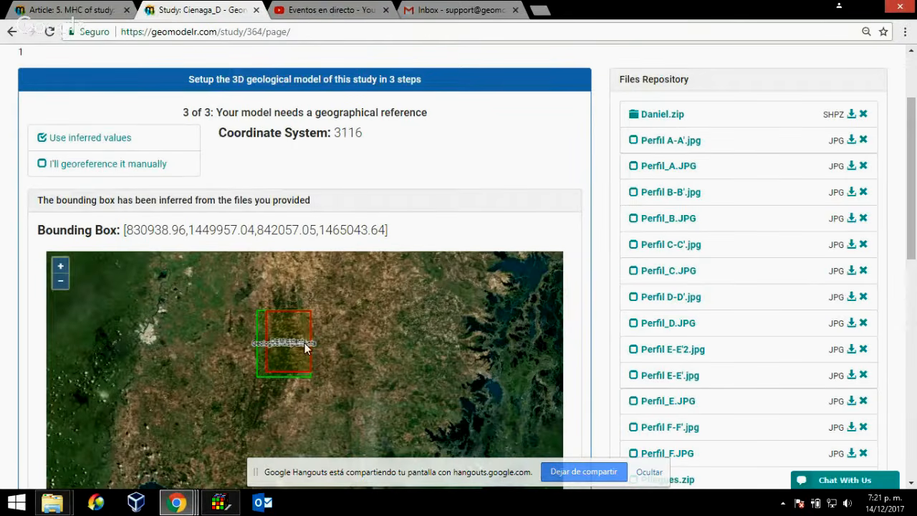
scroll(275, 334, "up", 1)
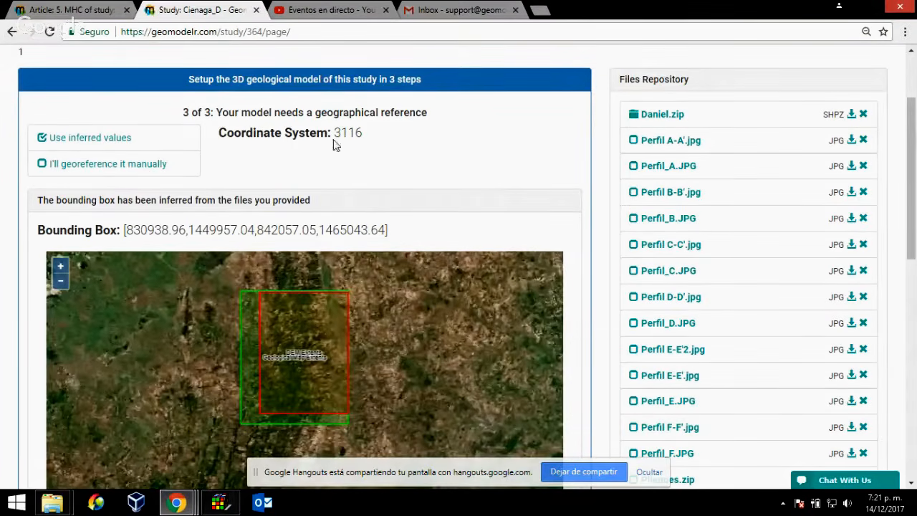
left_click_drag(337, 133, 350, 134)
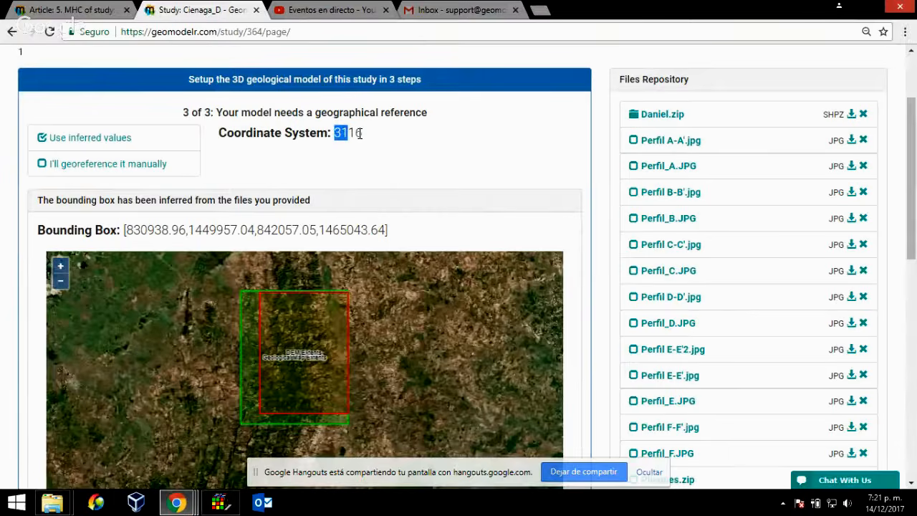
left_click(360, 133)
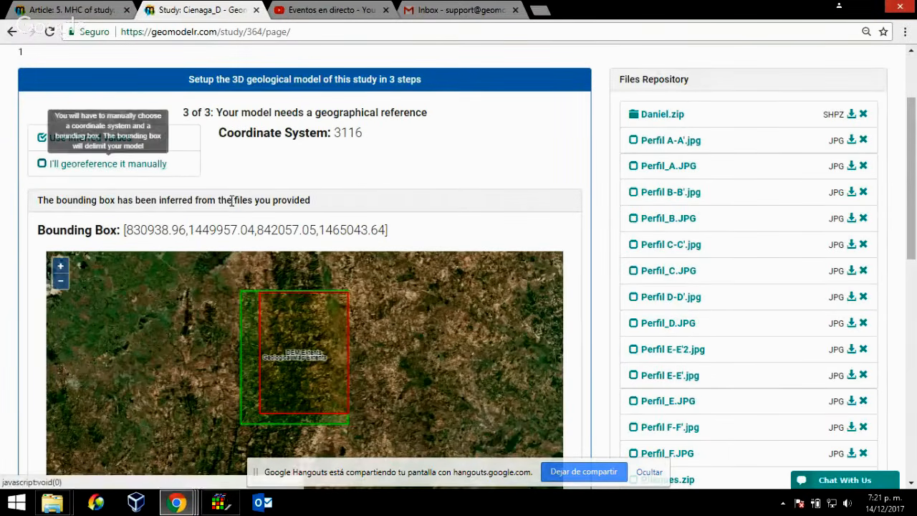
left_click_drag(127, 230, 385, 238)
left_click(385, 237)
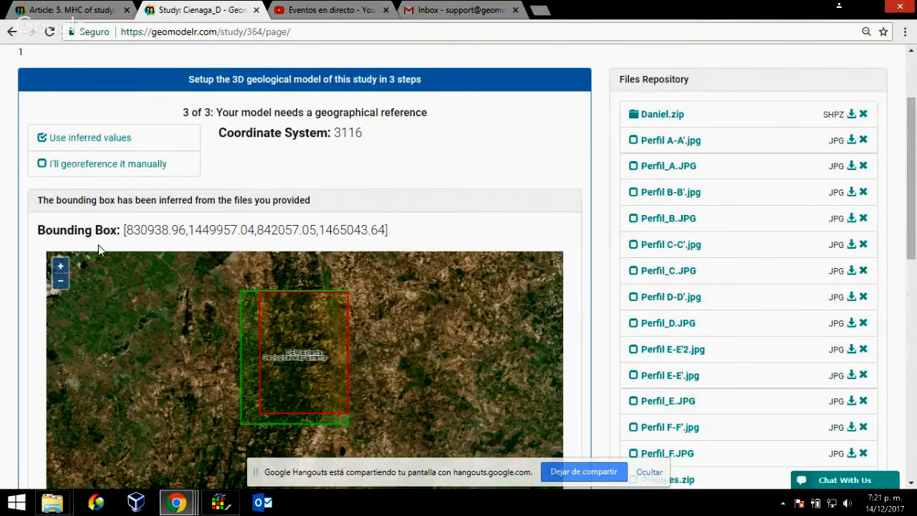
Step: Switch to georeferencing the model manually and search the coordinate systems for the keyword "mine"
left_click(147, 167)
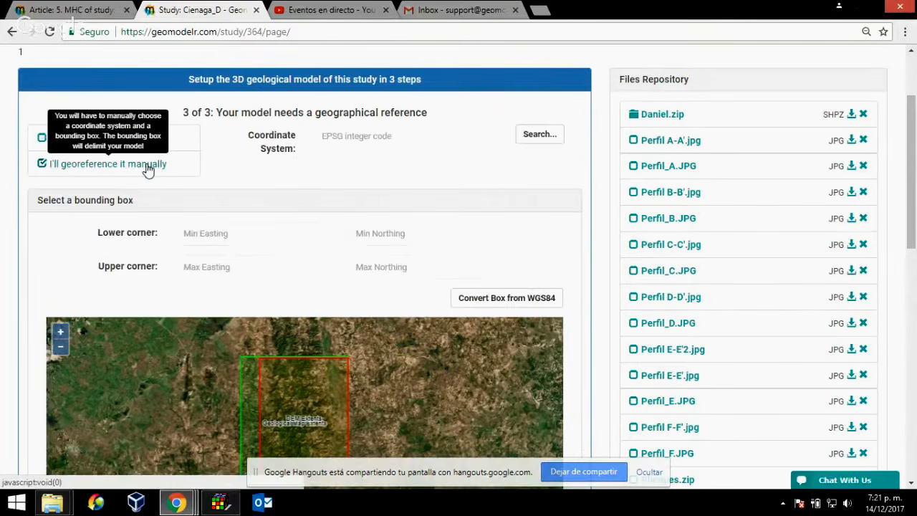
left_click(548, 135)
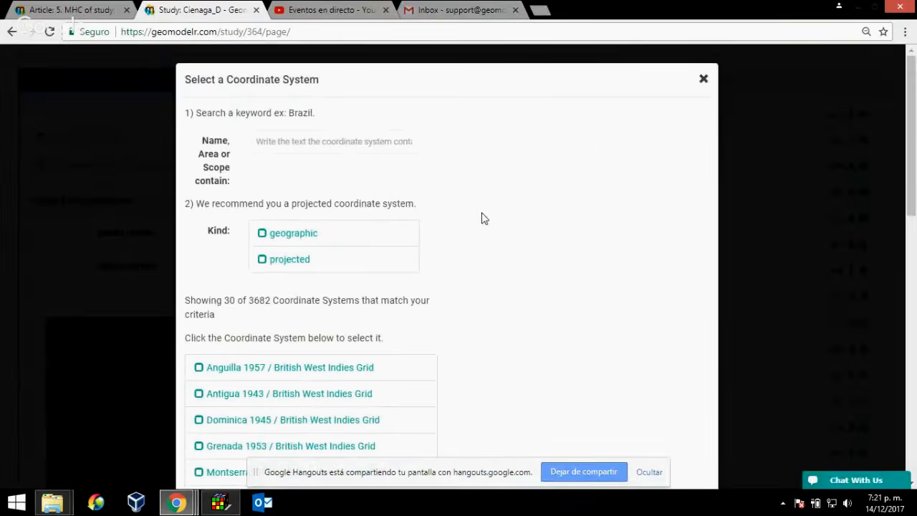
scroll(482, 218, "down", 4)
scroll(483, 218, "up", 4)
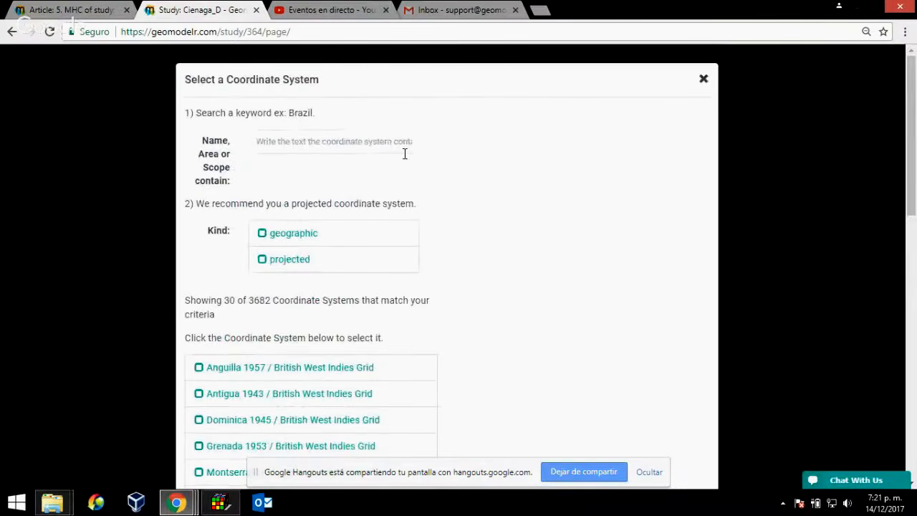
left_click(391, 147)
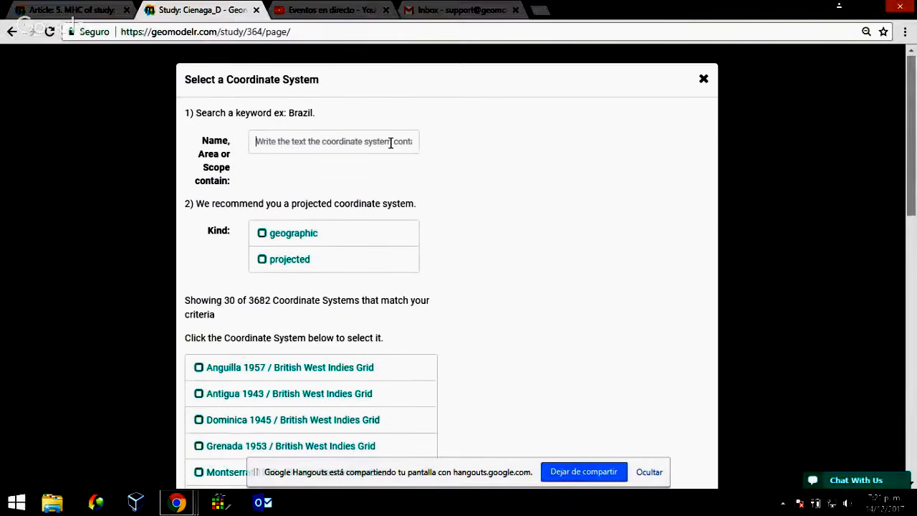
type("mineso")
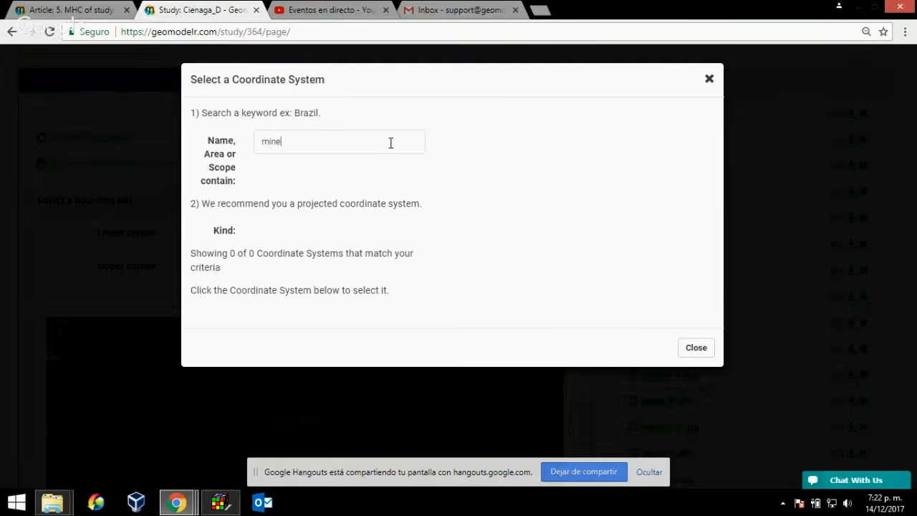
Step: Select NAD27 / BLM 14N (ftUS) from the matching coordinate systems and review its details
scroll(497, 289, "down", 4)
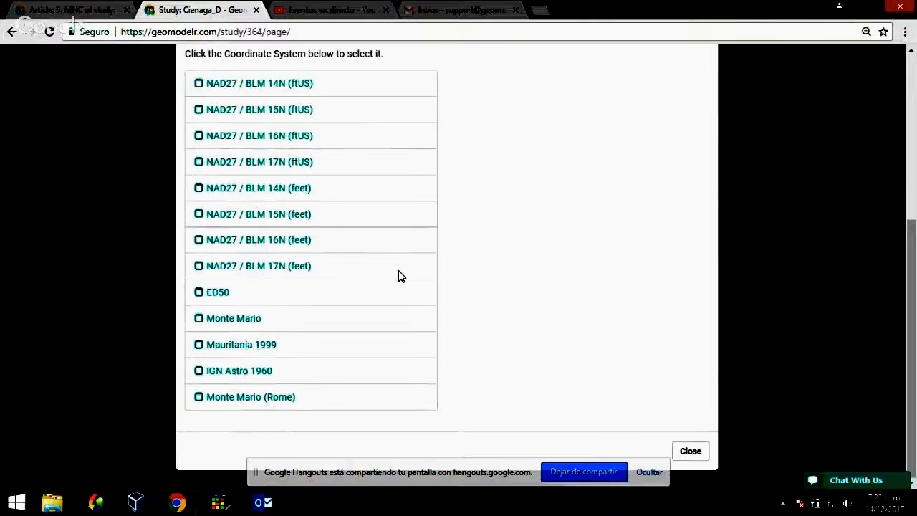
scroll(399, 277, "up", 2)
left_click(285, 218)
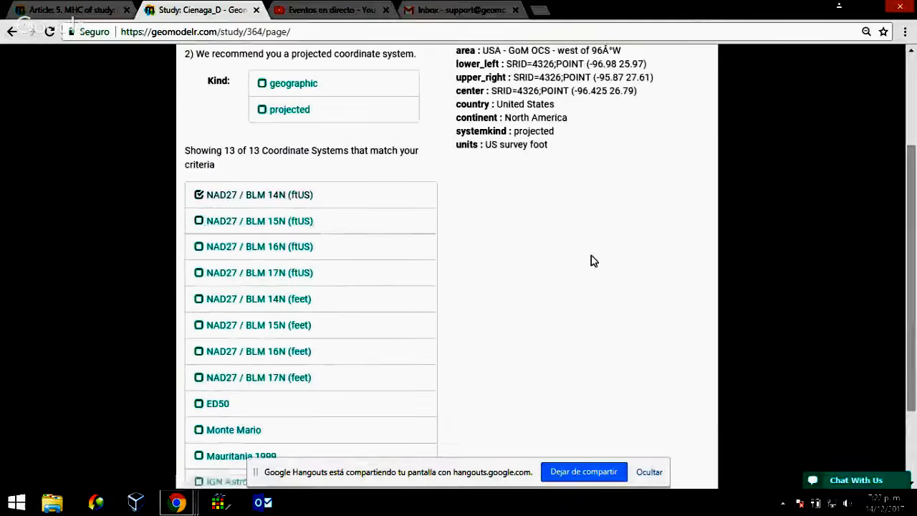
scroll(592, 260, "up", 2)
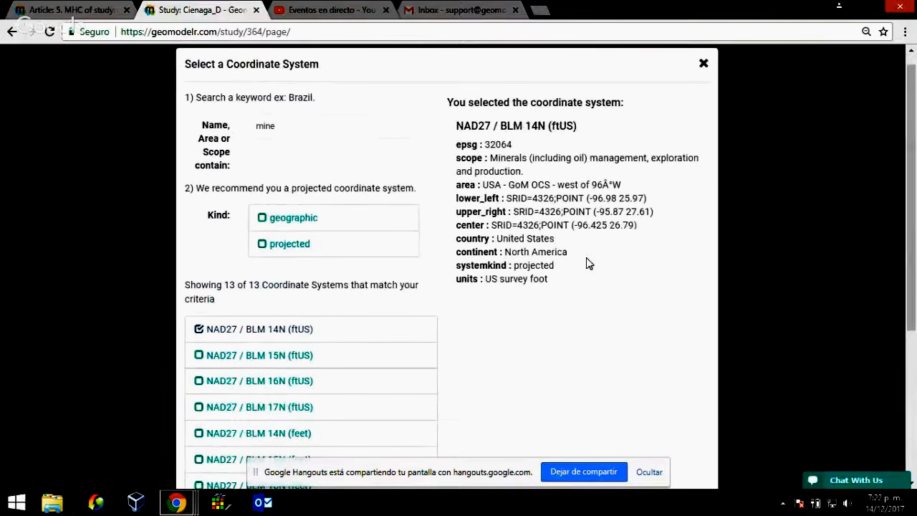
Step: Search the coordinate systems for the keyword "canada" and look through the matching list
double_click(299, 122)
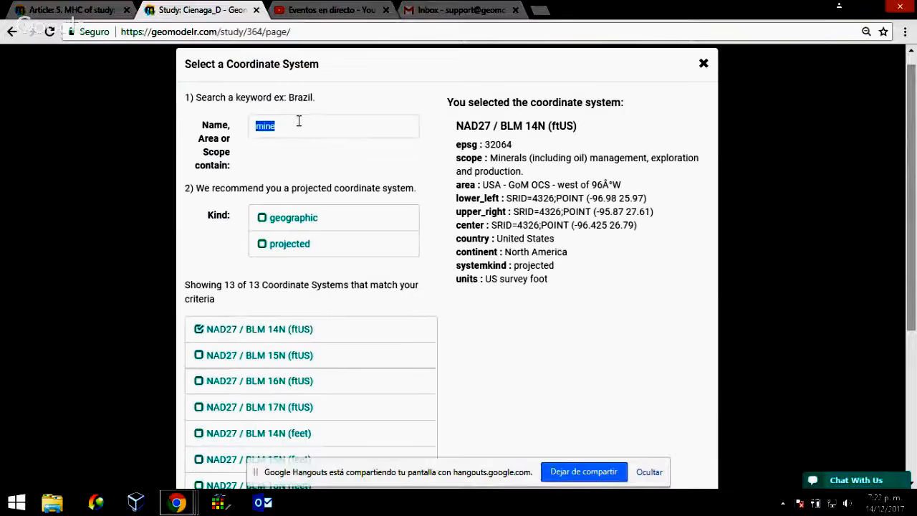
key("BackSpace")
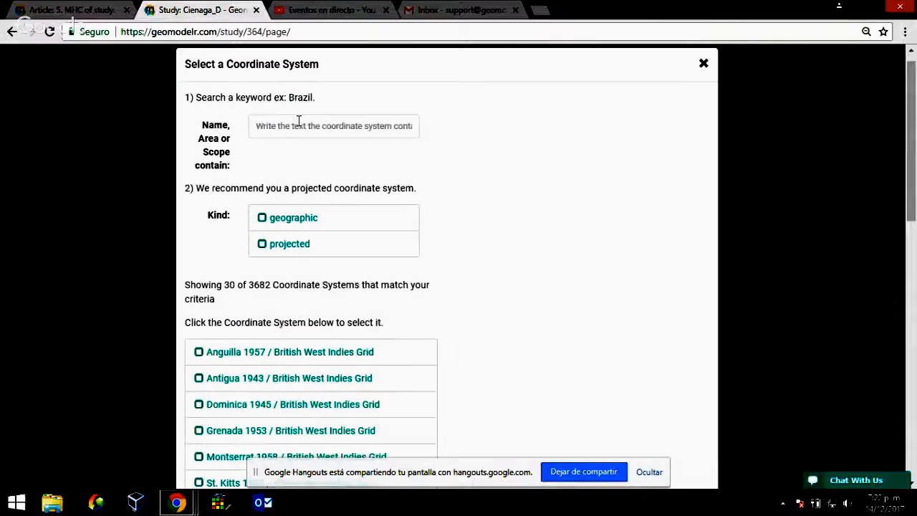
type("canada")
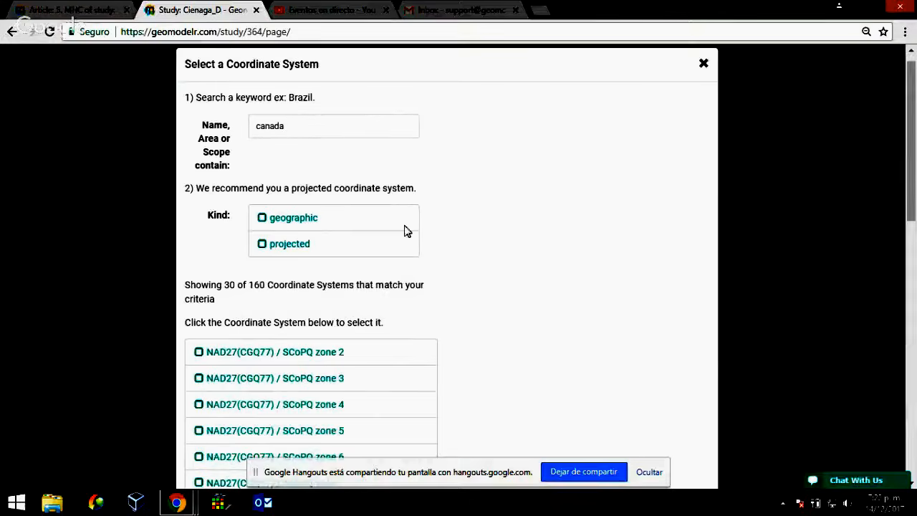
scroll(521, 295, "down", 6)
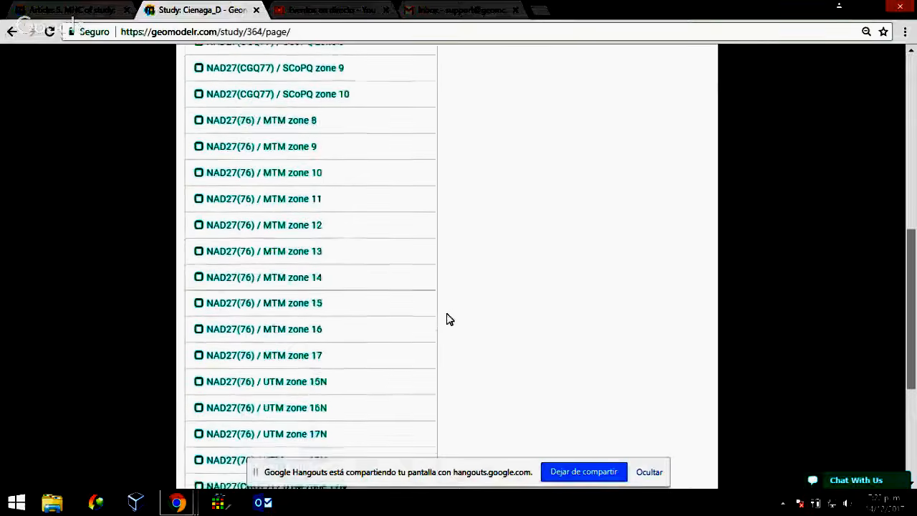
scroll(430, 330, "down", 3)
scroll(414, 338, "down", 1)
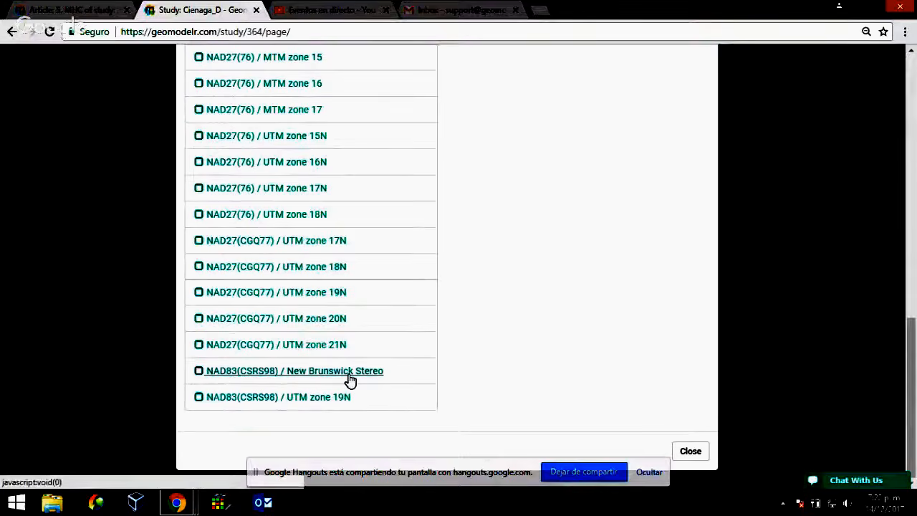
scroll(497, 330, "up", 1)
scroll(498, 330, "up", 15)
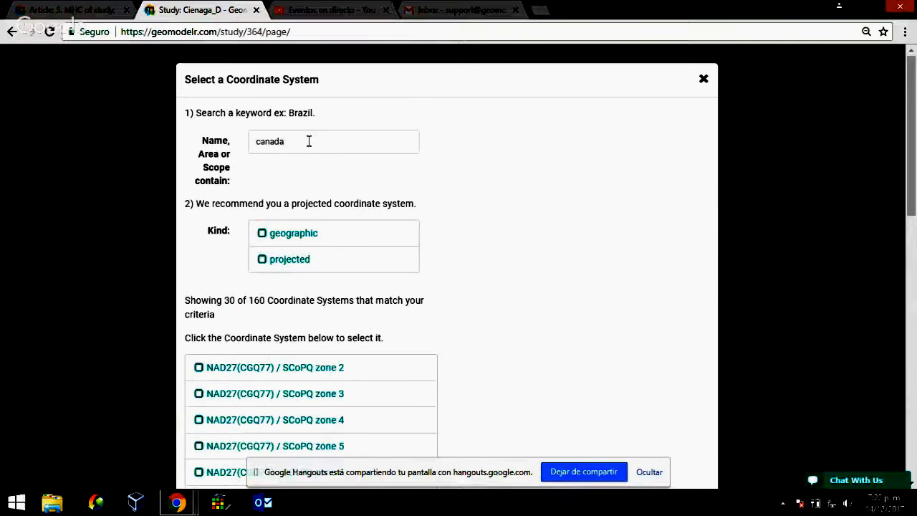
Step: Open the epsg.io coordinate system site in a new browser tab, and return to the Cienaga_D study
left_click(548, 10)
type("e")
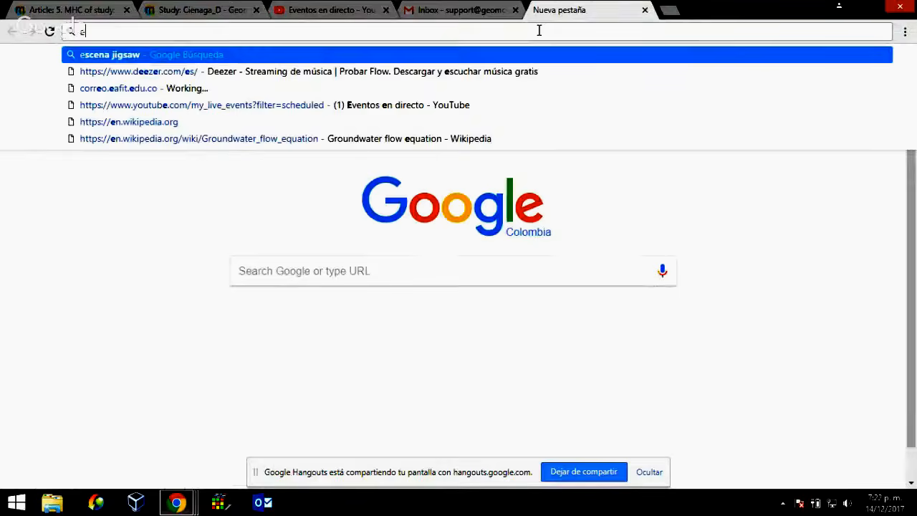
type("psg.io")
key("Return")
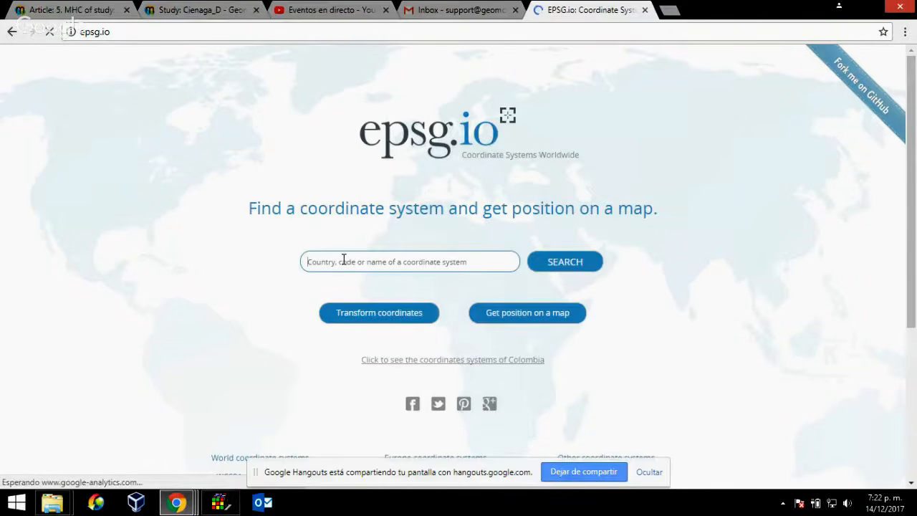
left_click(229, 10)
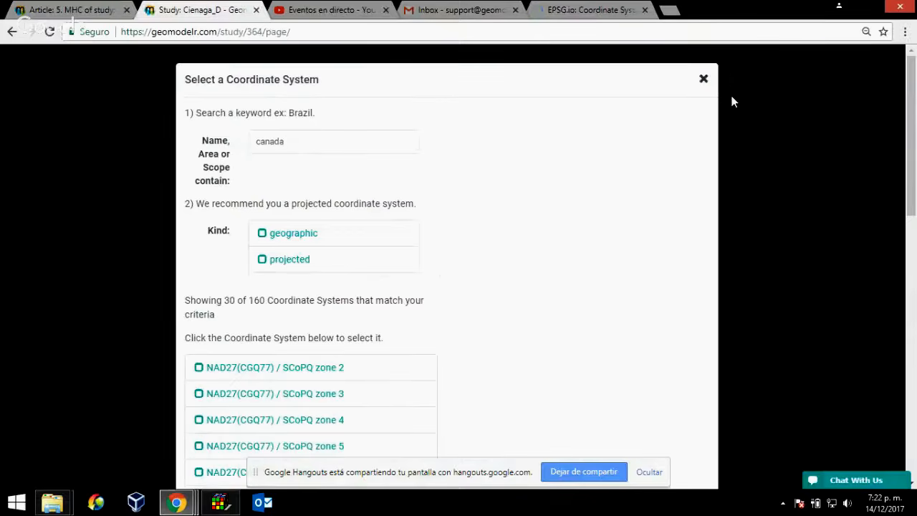
Step: Close the coordinate system selection and clear the manually chosen EPSG code
left_click(703, 80)
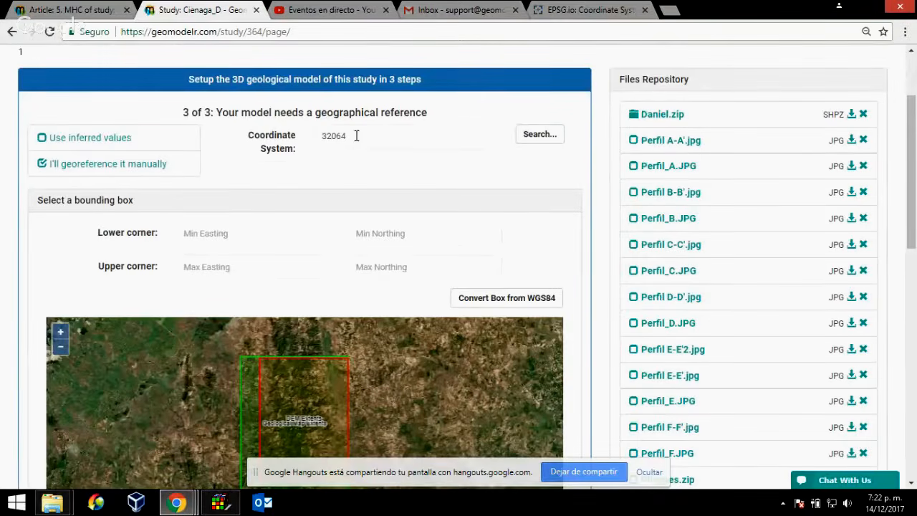
double_click(349, 136)
key("BackSpace")
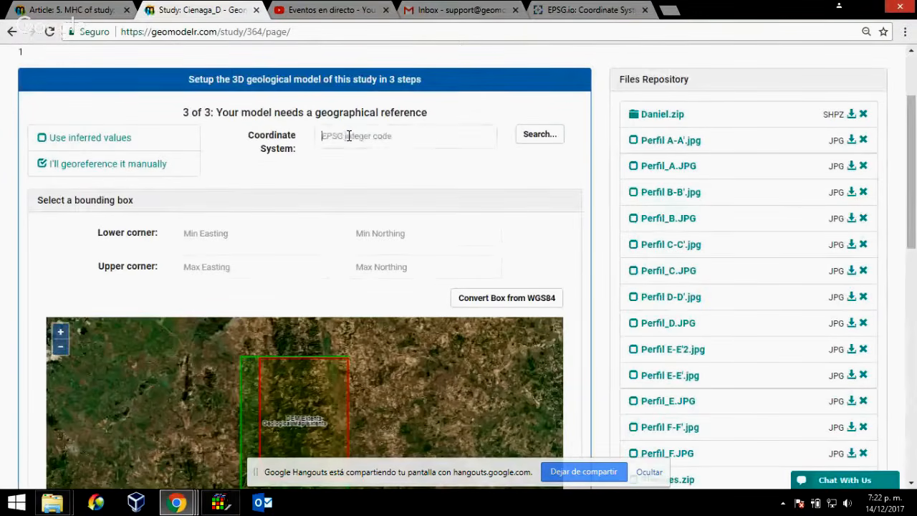
Step: Draw a bounding box just inside the red extent on the satellite map and set its lower corner's easting to -75.7
scroll(492, 231, "down", 1)
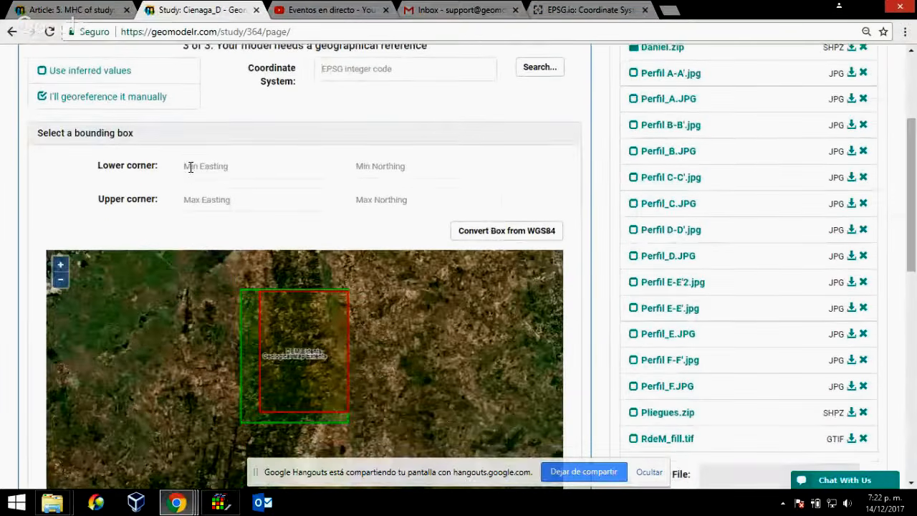
scroll(592, 306, "down", 1)
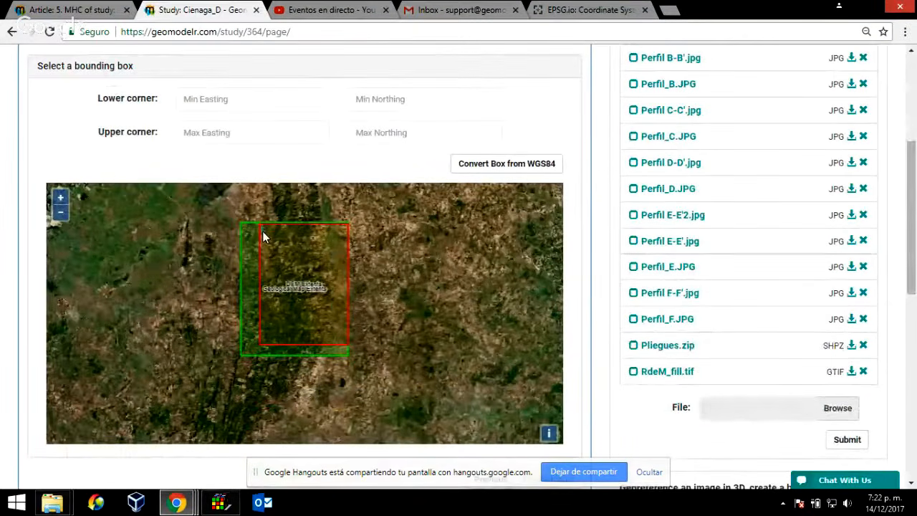
left_click_drag(262, 231, 344, 346)
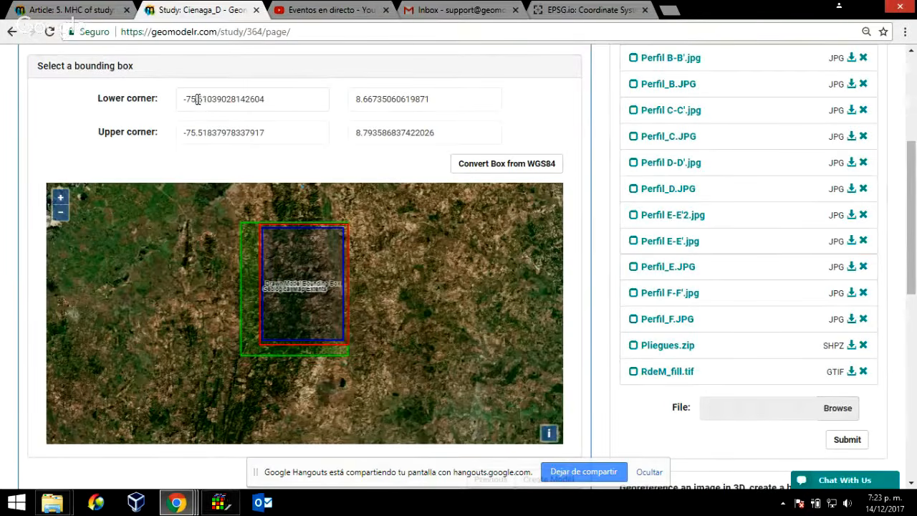
left_click_drag(208, 100, 297, 104)
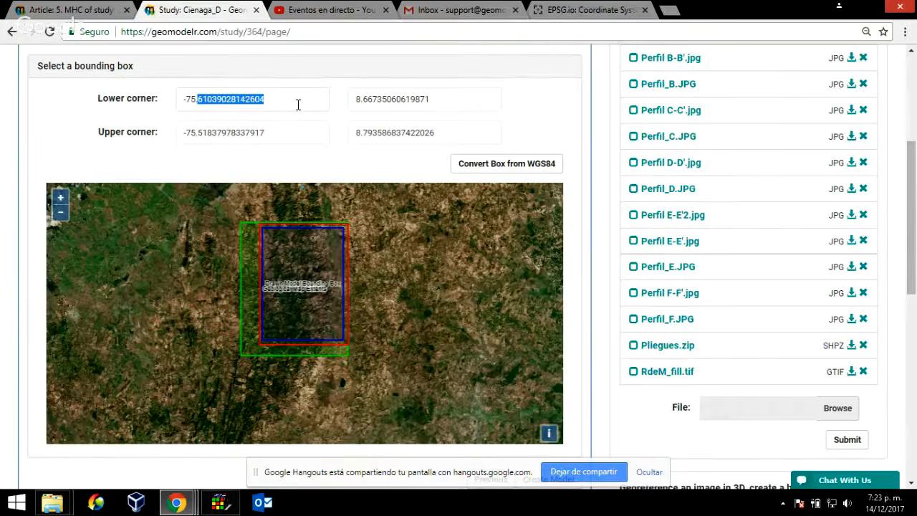
type("75.7")
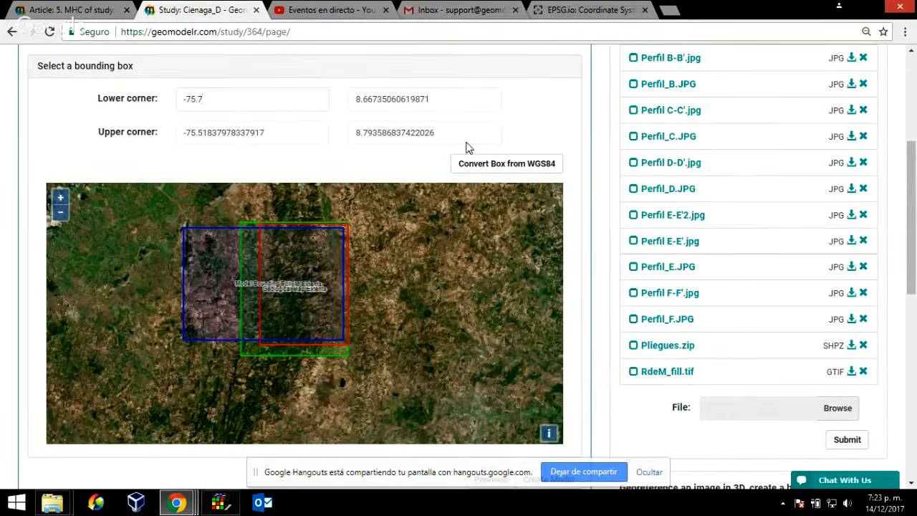
Step: Switch the geographical reference back to the inferred values, review the coordinate system and bounding box, and create the model
scroll(580, 155, "up", 2)
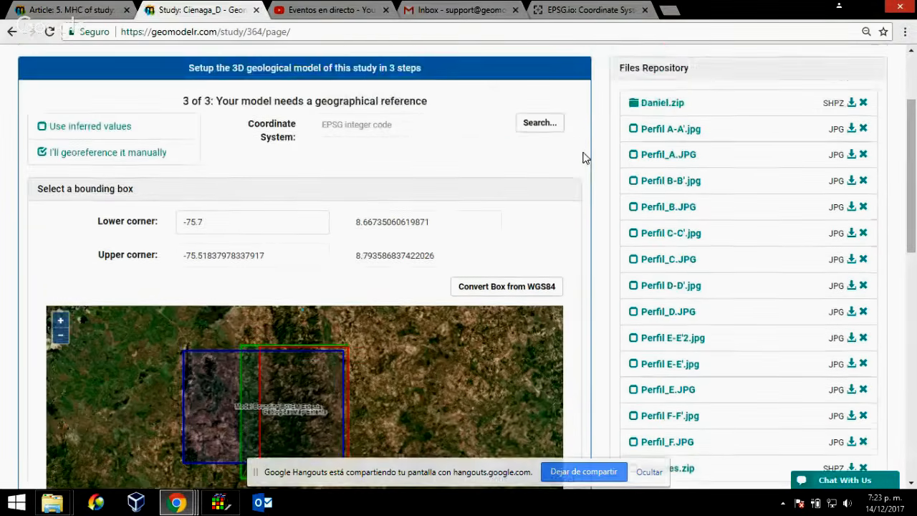
scroll(584, 157, "up", 1)
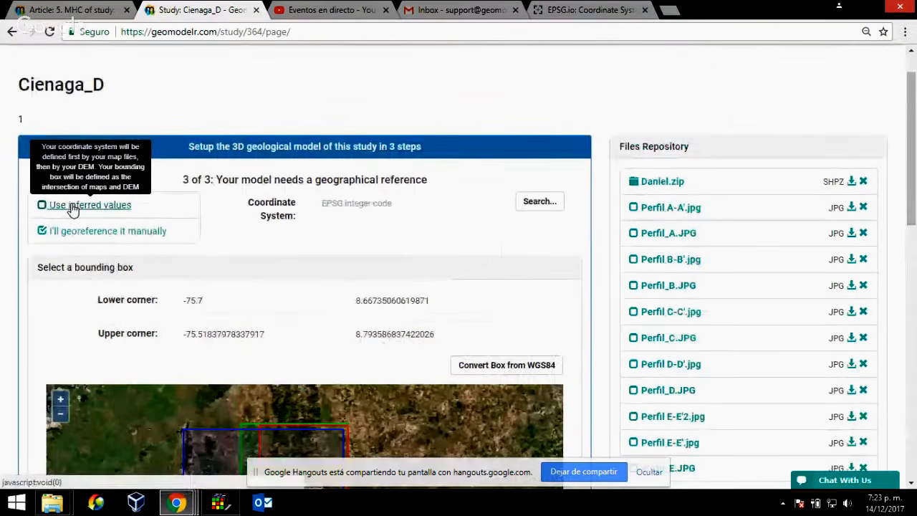
left_click(73, 207)
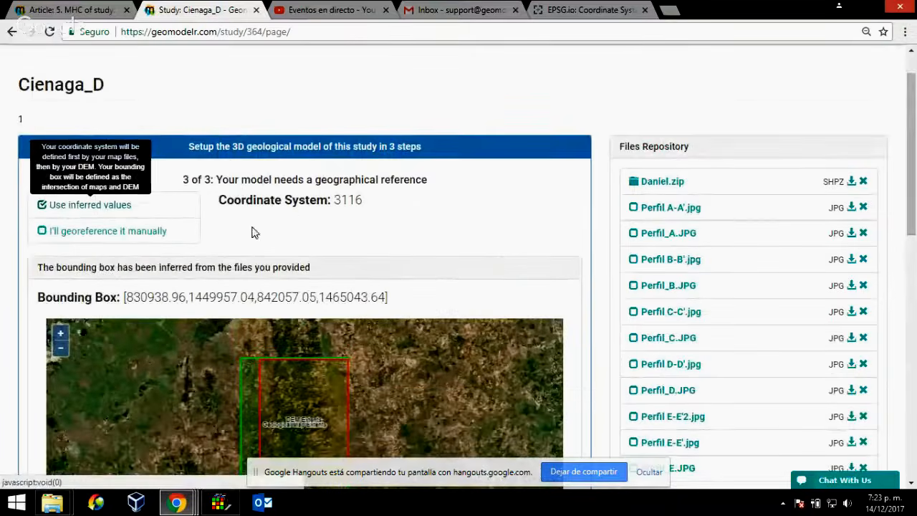
scroll(567, 272, "down", 4)
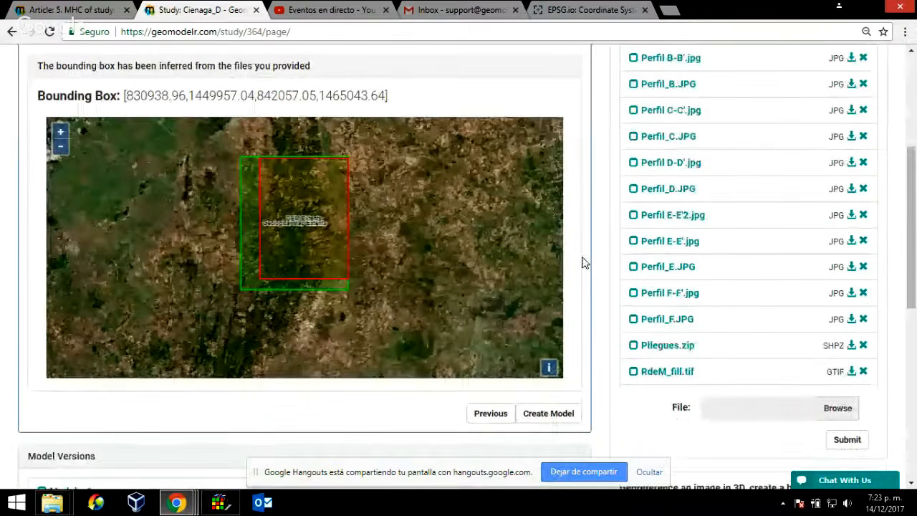
scroll(583, 260, "up", 2)
scroll(583, 263, "up", 1)
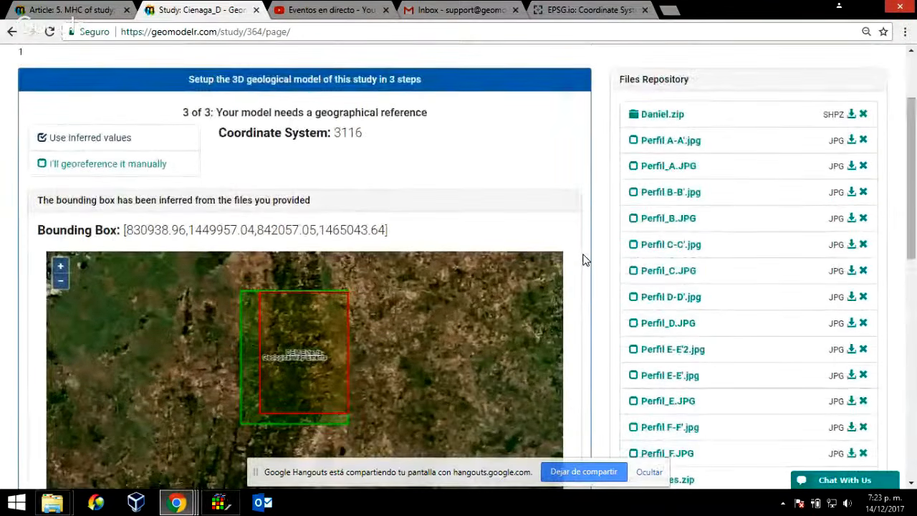
scroll(584, 261, "down", 2)
scroll(584, 262, "down", 3)
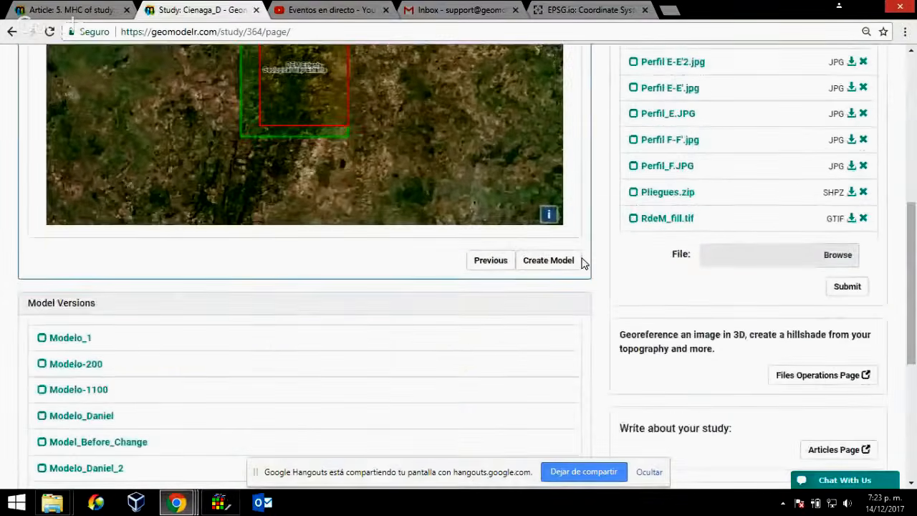
left_click(549, 213)
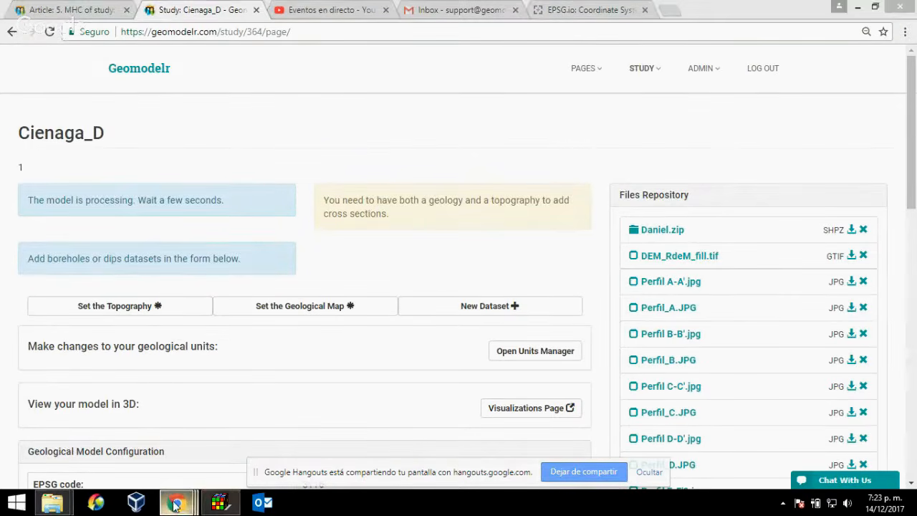
Step: Try to open Cienaga_D's Visualizations once the model has processed, and return to the study page
mouse_move(177, 502)
mouse_move(276, 434)
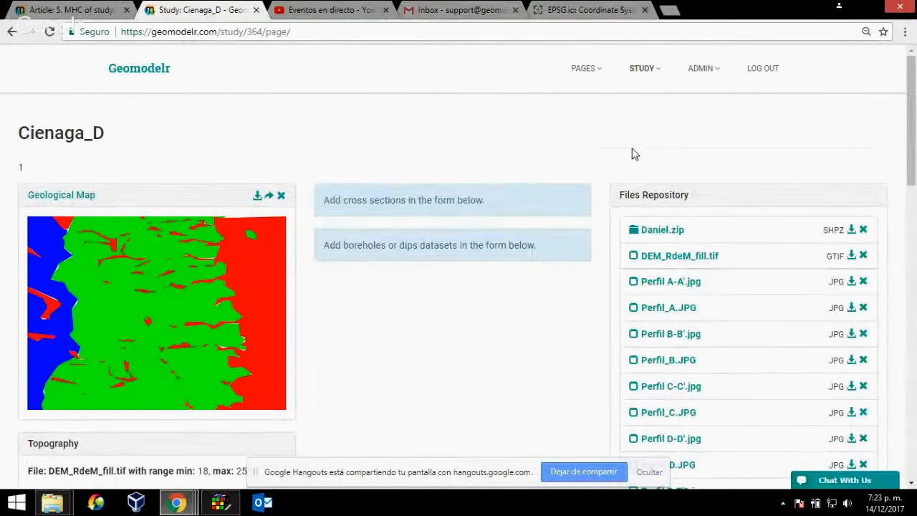
left_click(645, 68)
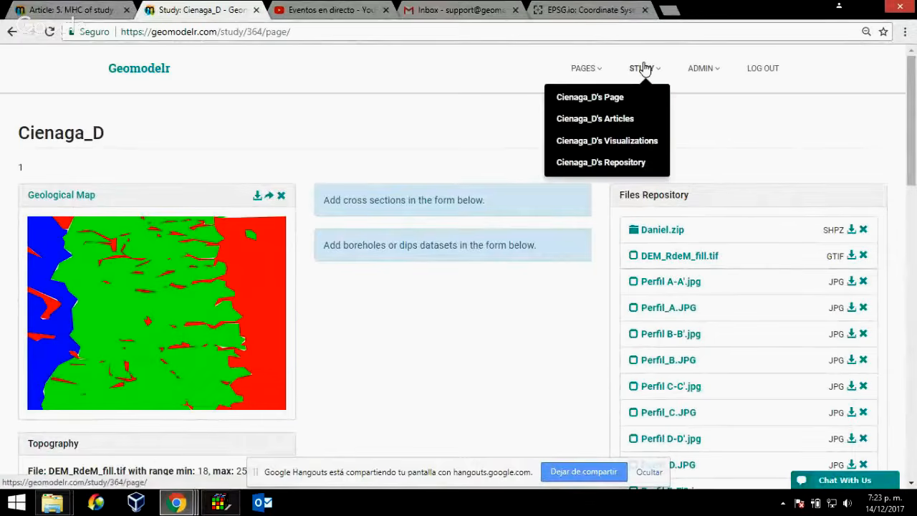
left_click(620, 143)
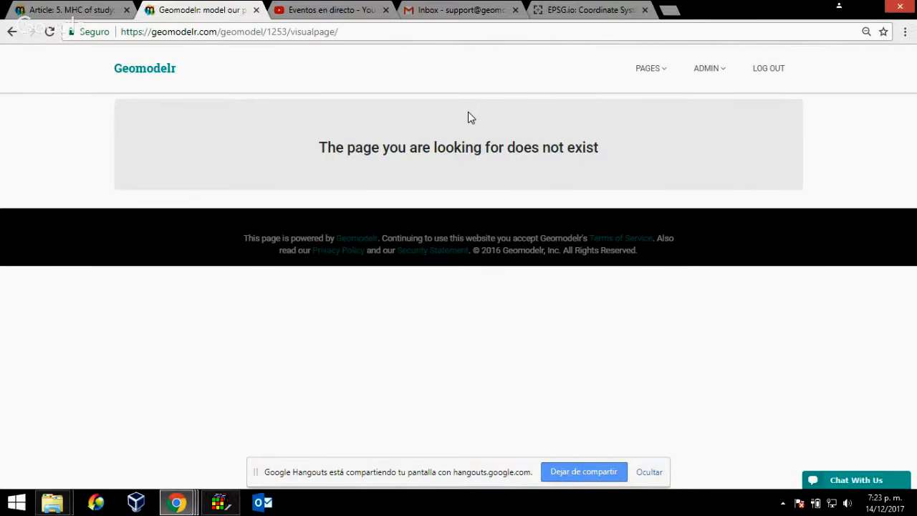
left_click(12, 32)
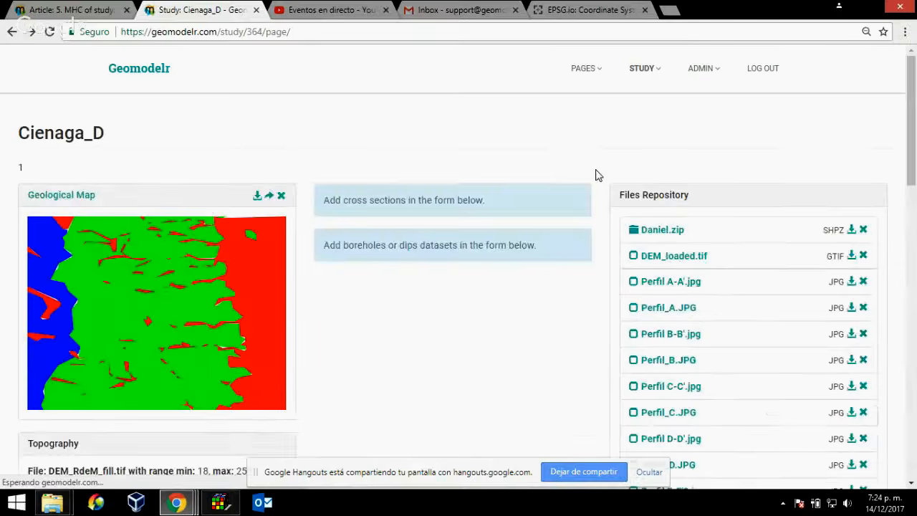
Step: Review the created model's geological map, topography file and geological model configuration on the study page
scroll(593, 179, "down", 3)
scroll(586, 264, "down", 3)
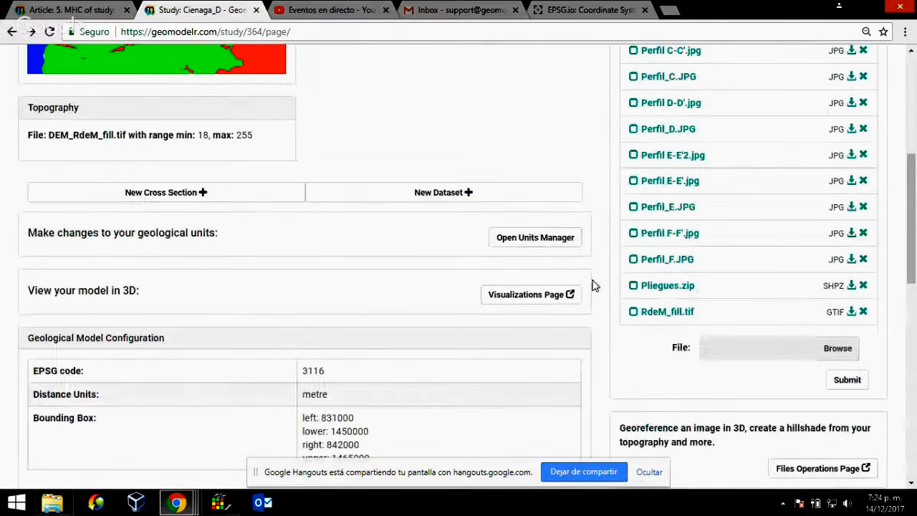
scroll(594, 287, "up", 6)
scroll(424, 280, "down", 3)
scroll(318, 222, "up", 3)
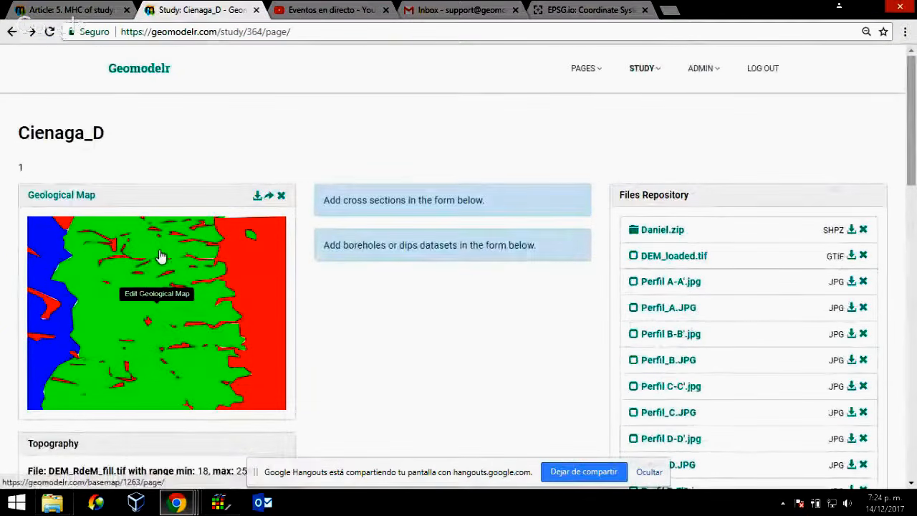
scroll(371, 285, "down", 2)
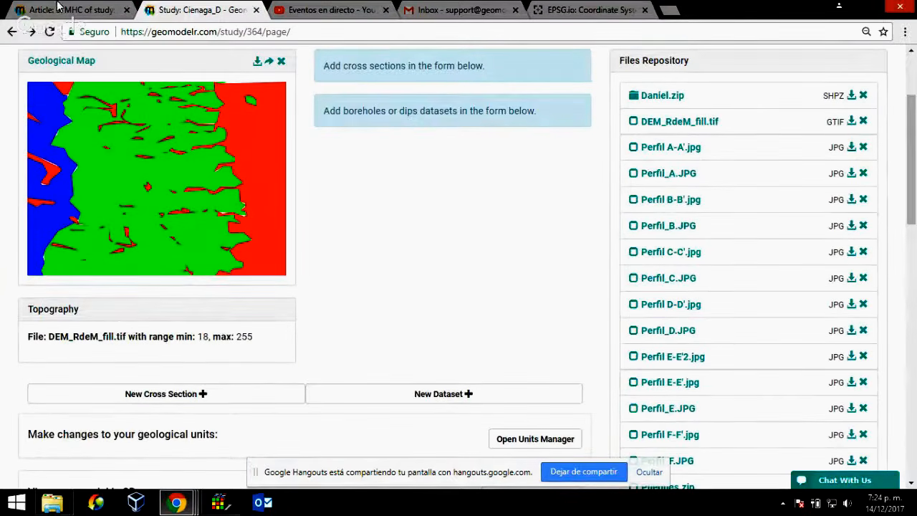
Step: Open the study's Geological Map editor in a new browser tab and switch to it
scroll(164, 215, "up", 2)
right_click(69, 194)
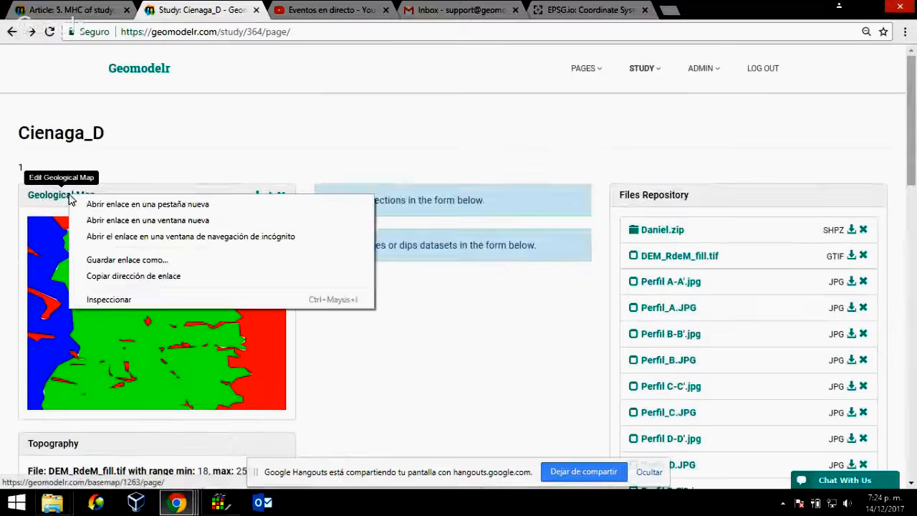
left_click(124, 205)
left_click(315, 10)
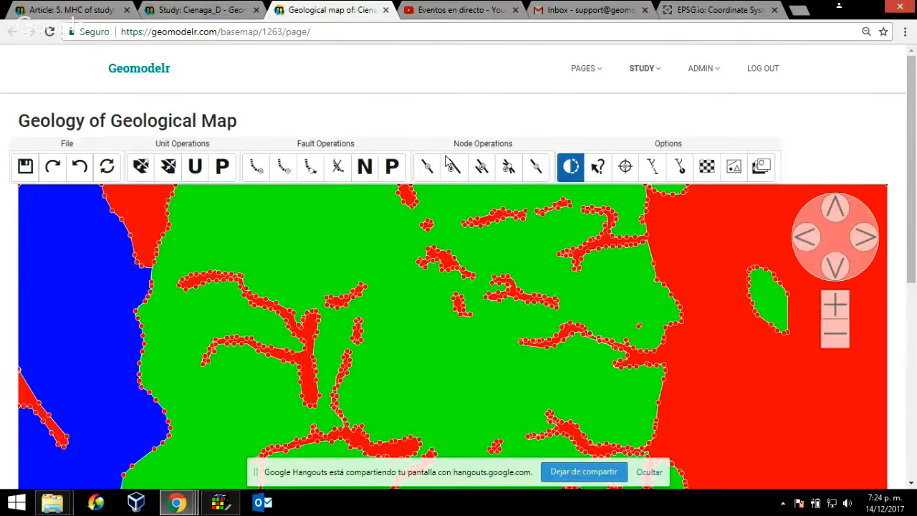
Step: Examine the full extent of the geological map and its blue, green and red units in the editor
scroll(401, 225, "down", 3)
scroll(402, 225, "up", 3)
left_click(835, 271)
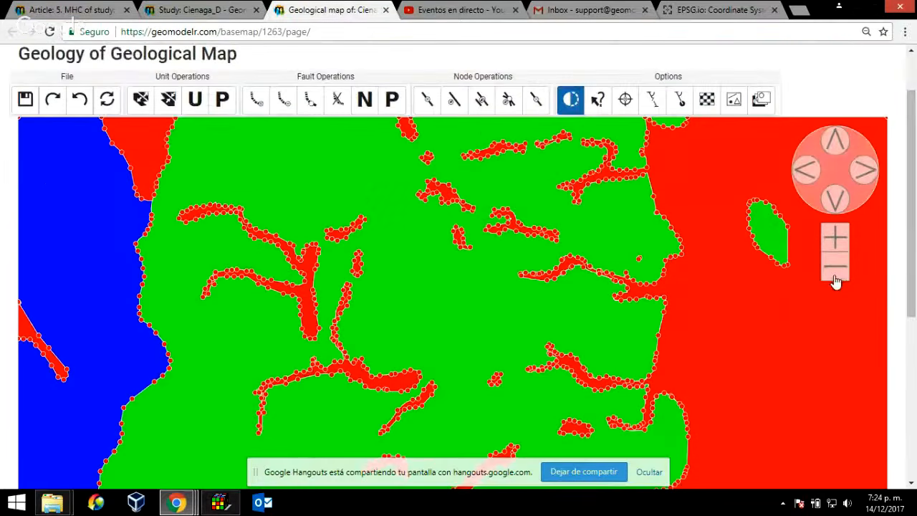
scroll(547, 293, "down", 3)
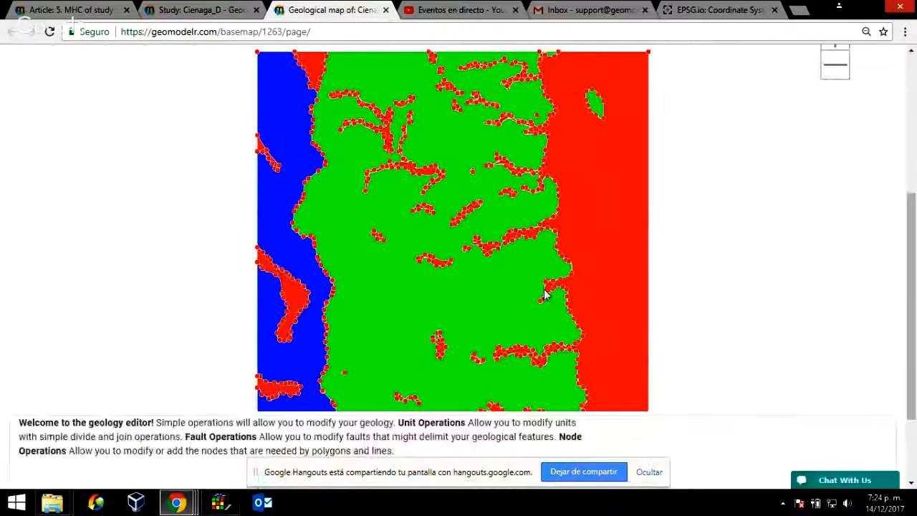
scroll(758, 308, "up", 3)
left_click(837, 201)
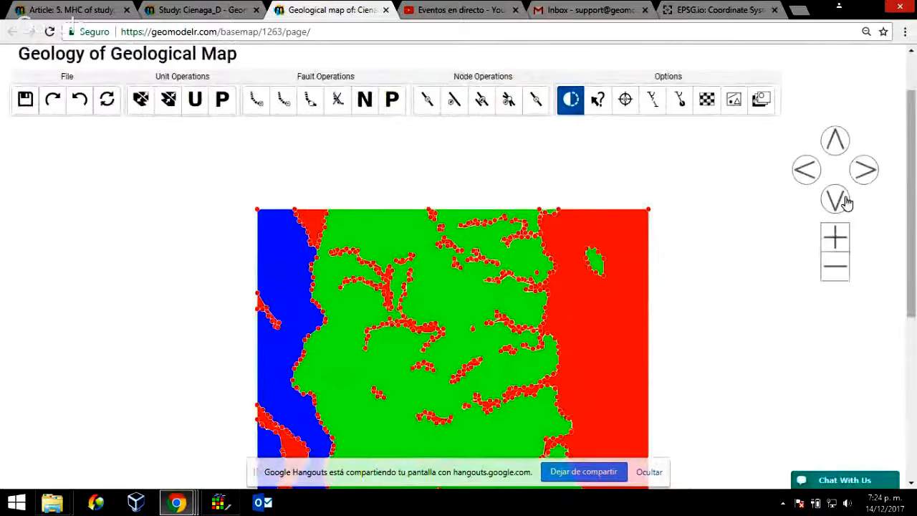
left_click(835, 268)
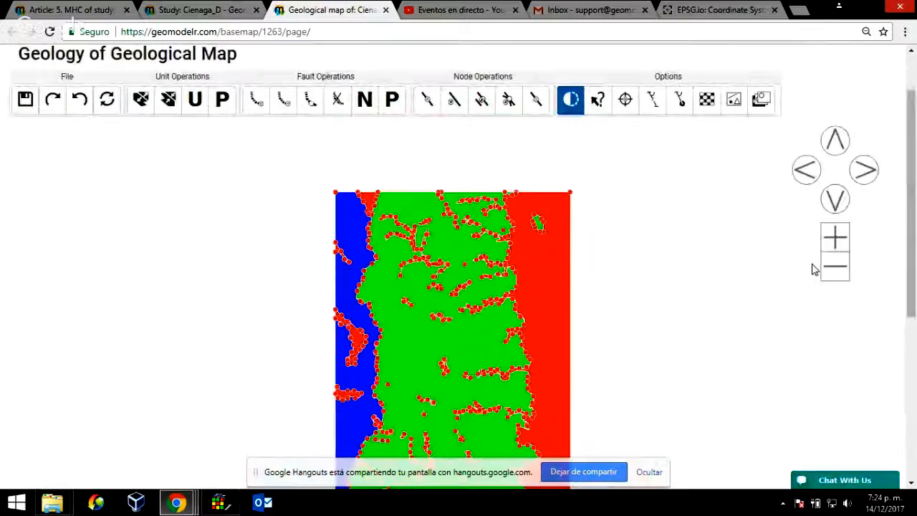
scroll(731, 269, "down", 3)
scroll(371, 266, "up", 1)
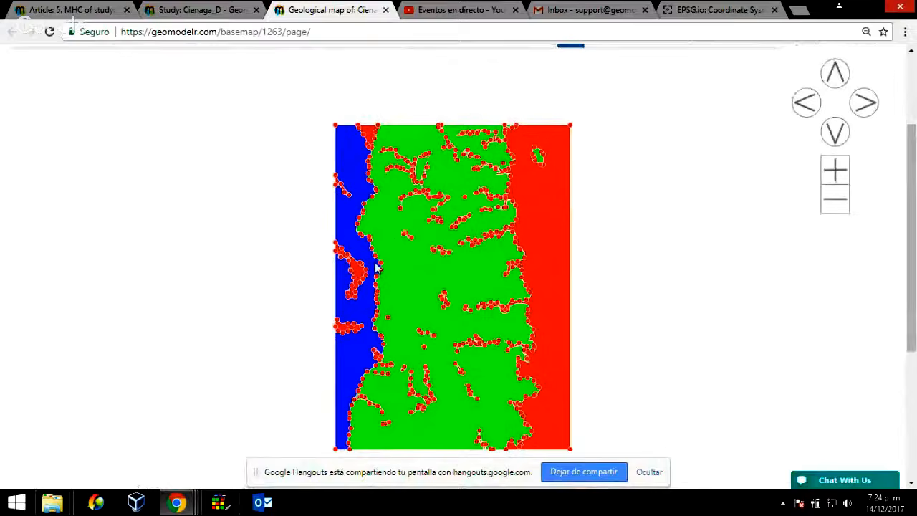
scroll(447, 268, "up", 2)
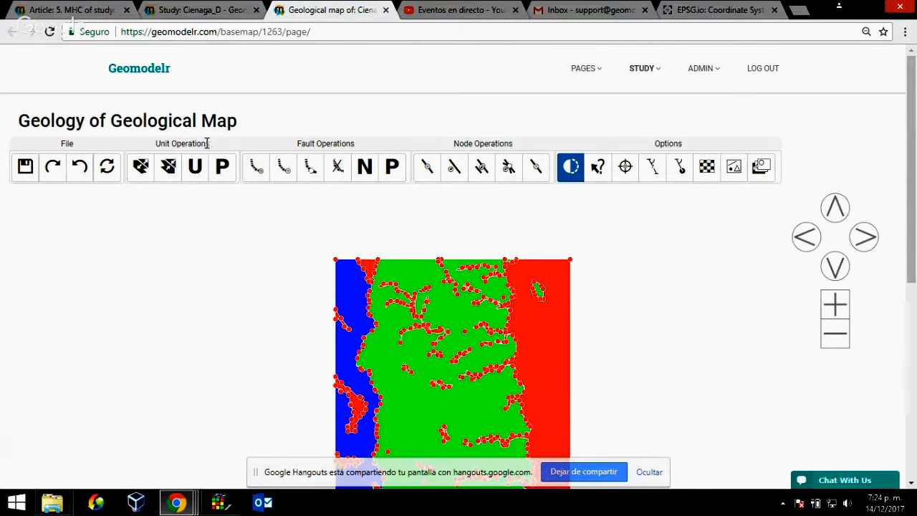
Step: Review the Unit, Fault and Node Operations groups available for editing the geological map
triple_click(315, 144)
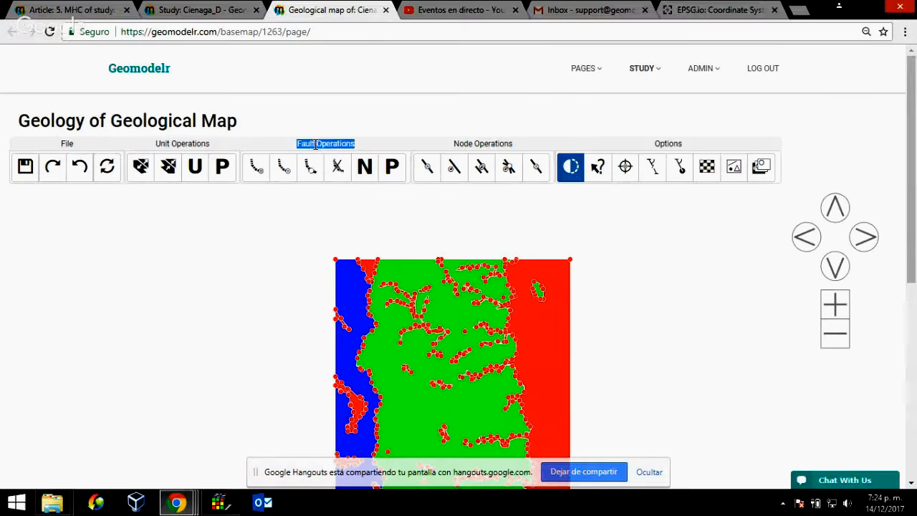
left_click(316, 148)
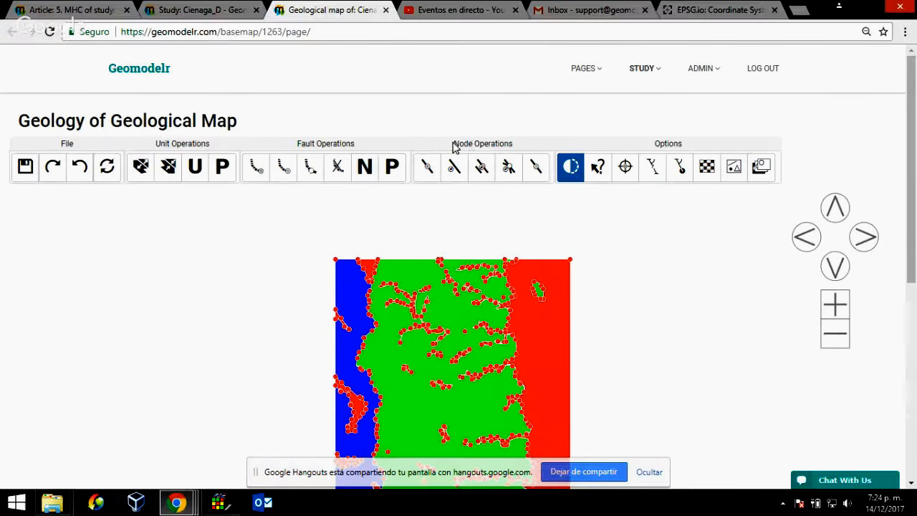
triple_click(475, 142)
left_click(513, 144)
scroll(263, 252, "down", 2)
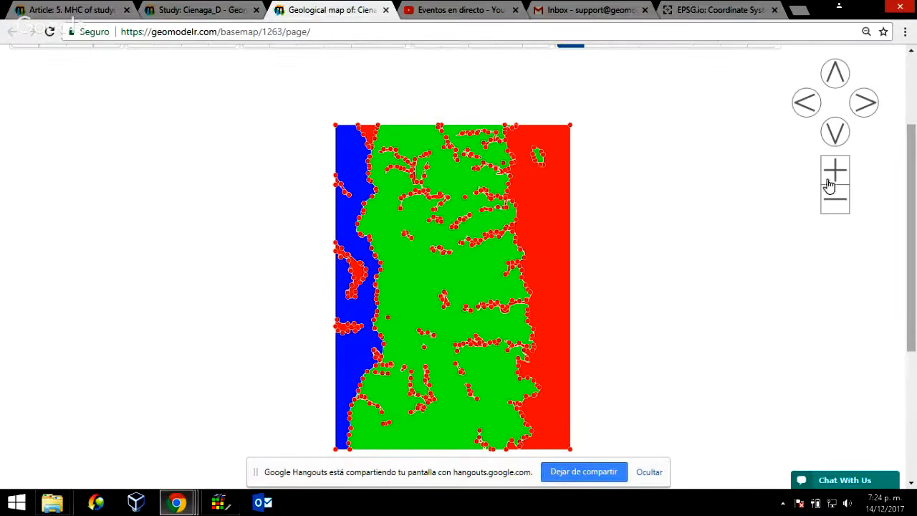
scroll(574, 241, "up", 2)
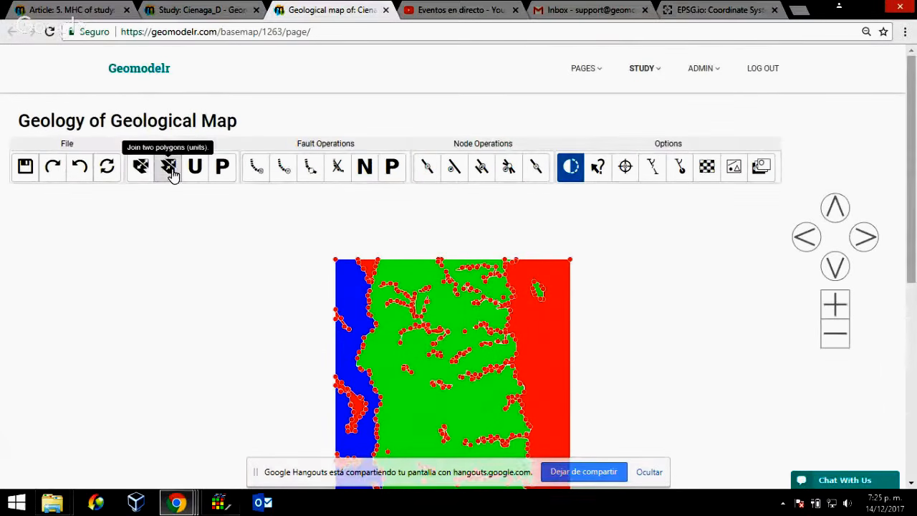
Step: With the Divide unit operation, draw an arc from the green unit's western boundary eastward, then doubling back northwest to the small red polygon
left_click(146, 174)
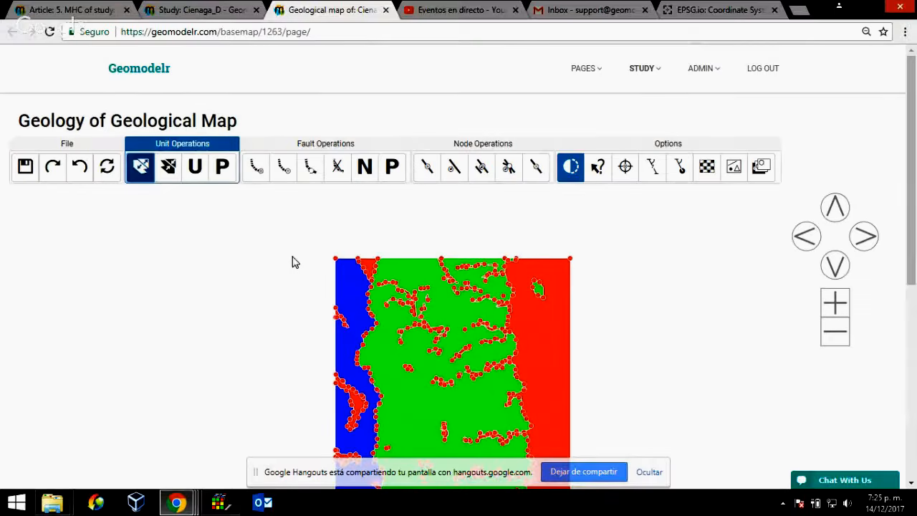
scroll(280, 263, "down", 1)
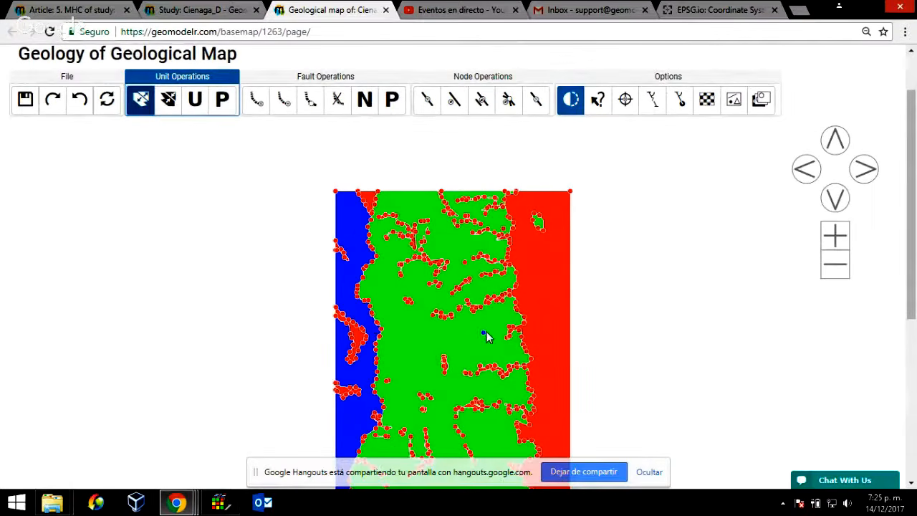
left_click(169, 100)
left_click(139, 102)
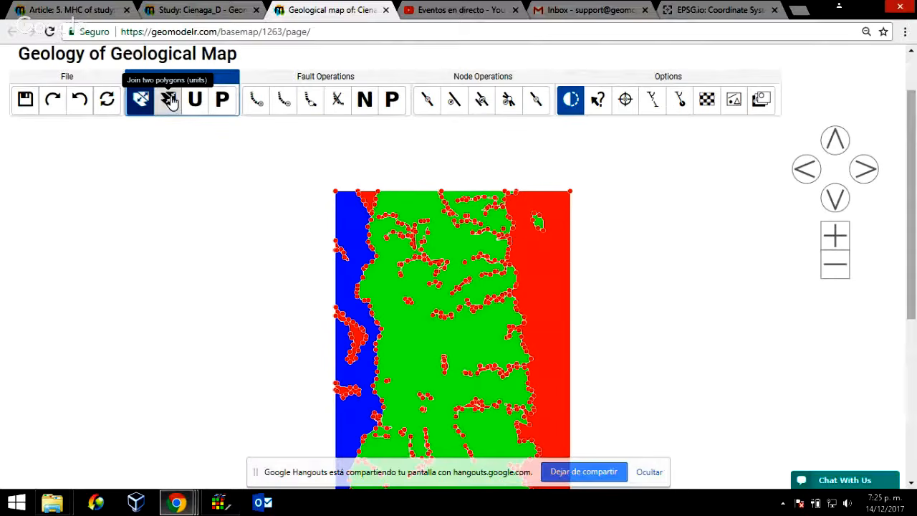
left_click(403, 334)
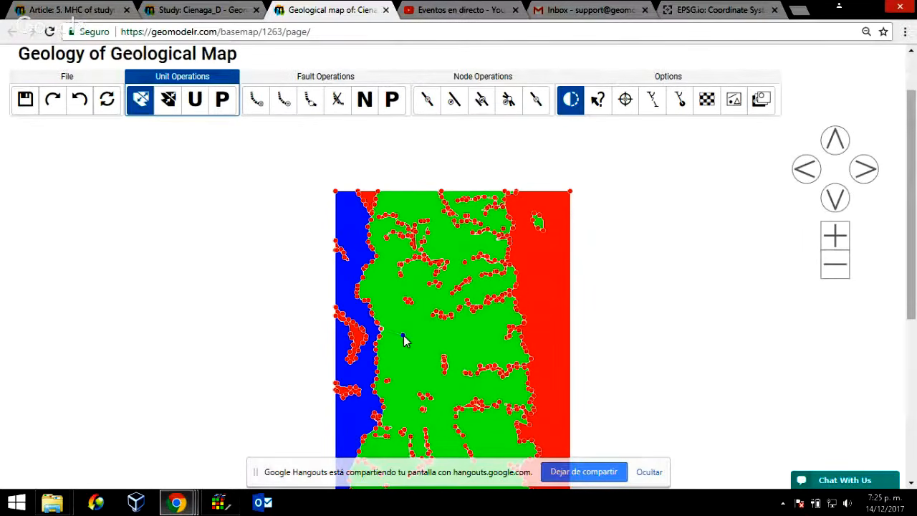
left_click(442, 338)
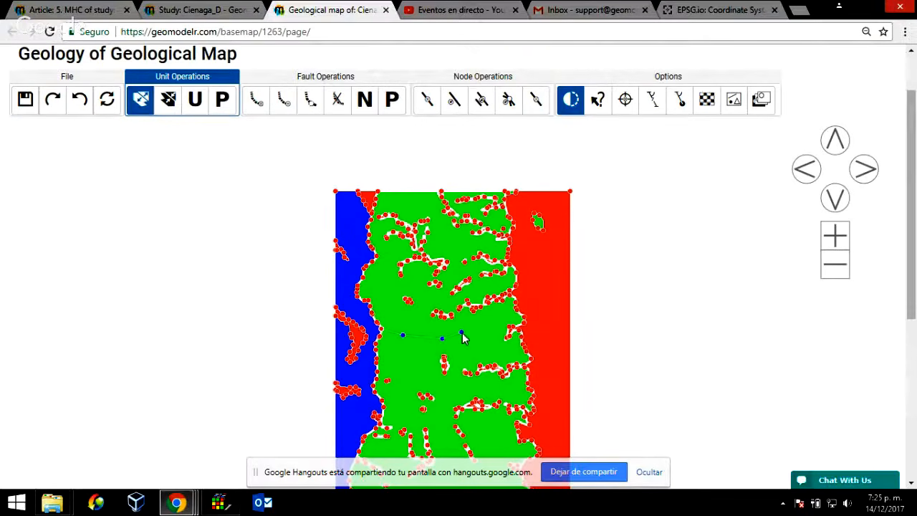
left_click(462, 332)
left_click(415, 323)
left_click(398, 311)
left_click(836, 236)
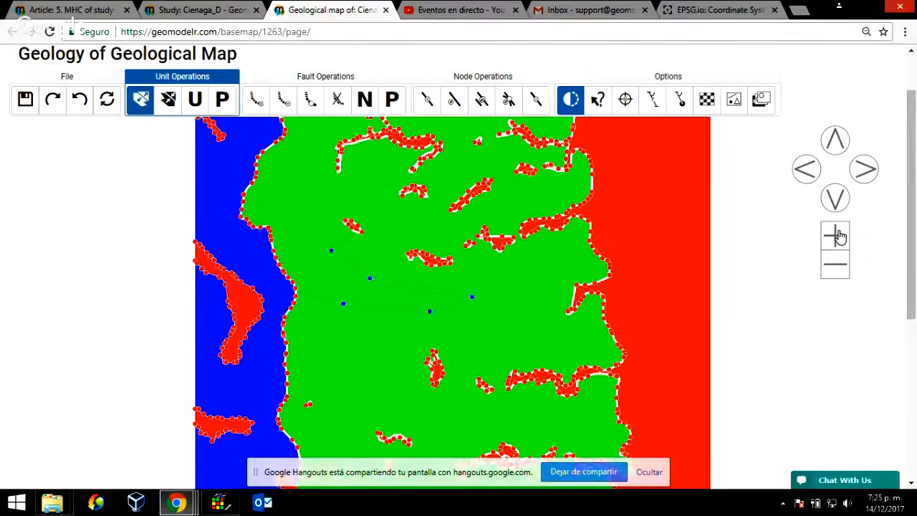
left_click(836, 235)
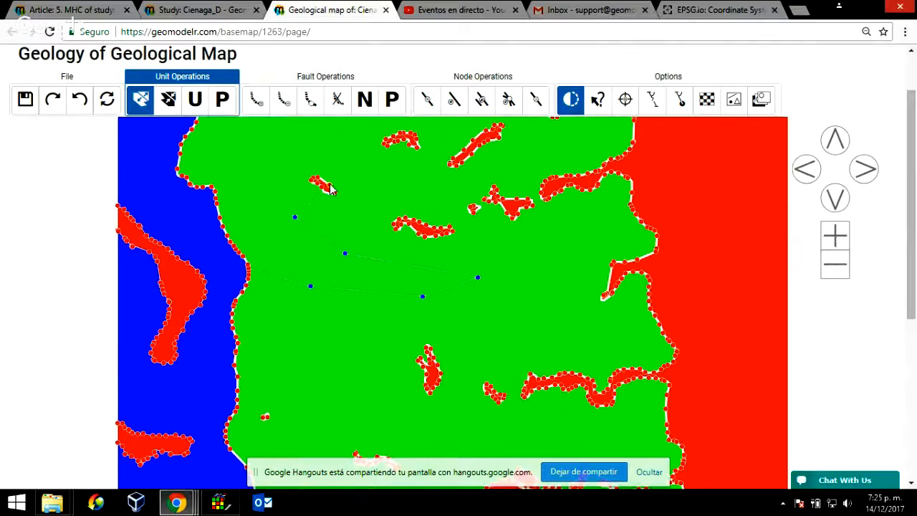
Step: Continue the dividing arc from the small red polygon eastward across the green unit to its boundary with the large red unit
left_click(384, 193)
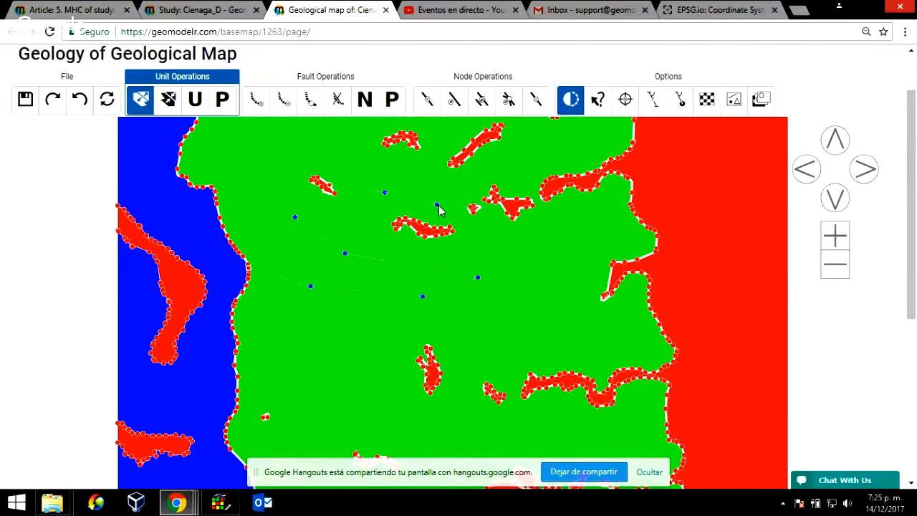
left_click(438, 205)
left_click(446, 210)
left_click(543, 253)
left_click(600, 228)
left_click(627, 199)
left_click(631, 195)
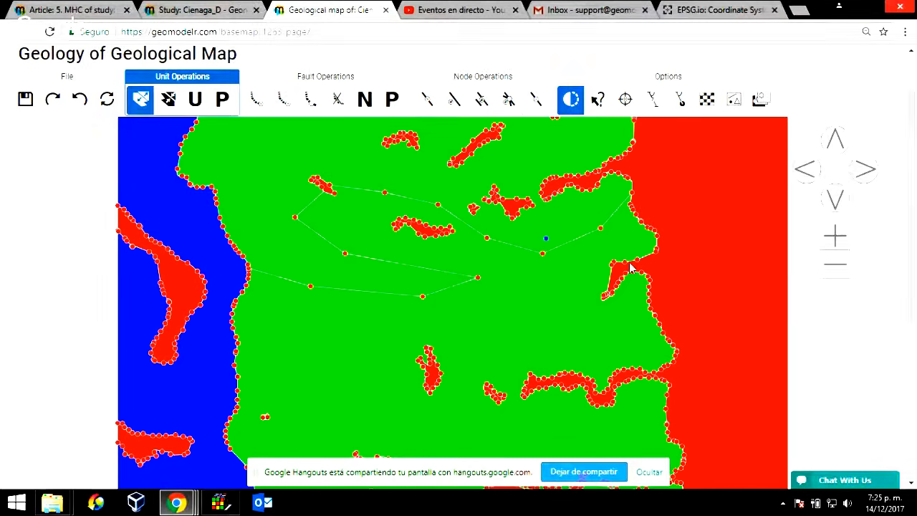
Step: Start a second, more southerly dividing arc from the green unit's western boundary, looping back to the small red polygon in the unit's middle
scroll(891, 270, "down", 3)
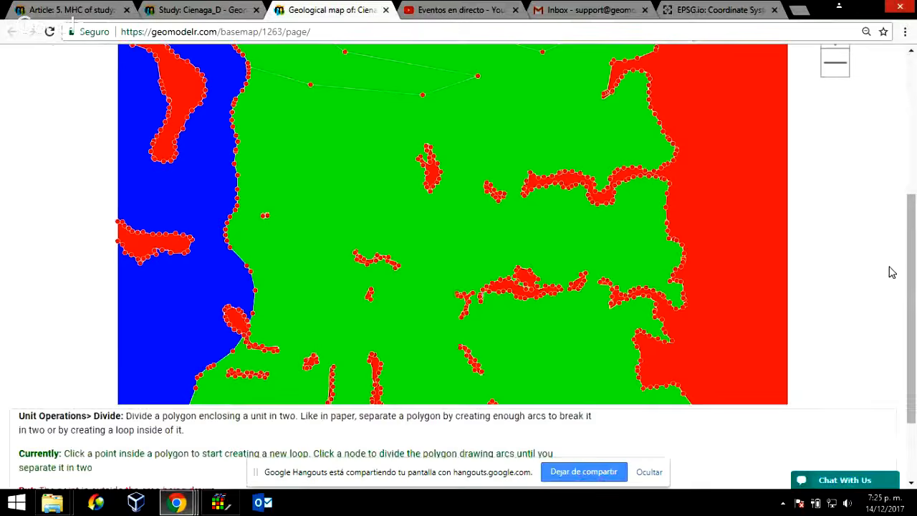
scroll(844, 324, "down", 2)
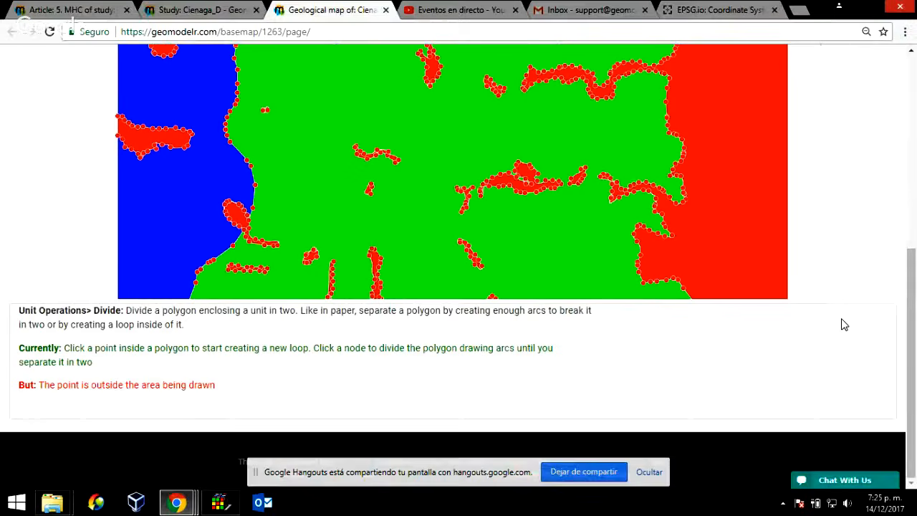
scroll(393, 352, "up", 5)
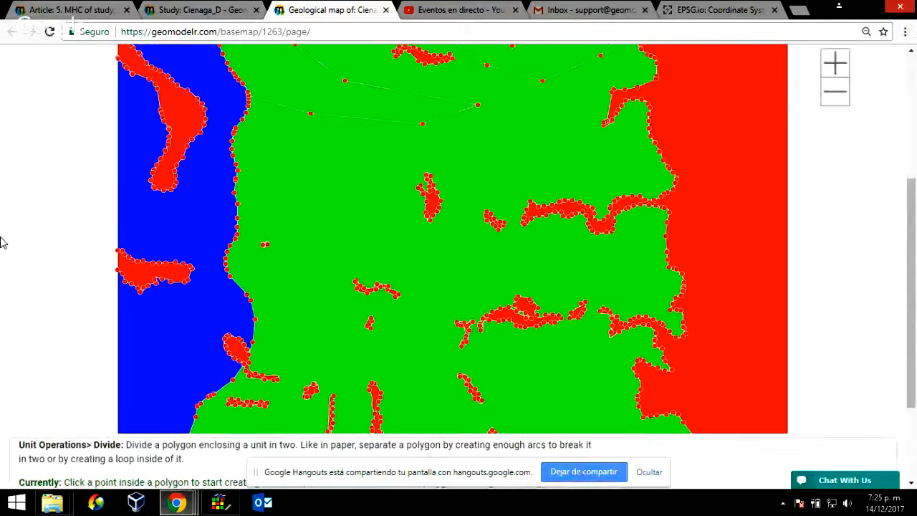
scroll(18, 240, "down", 2)
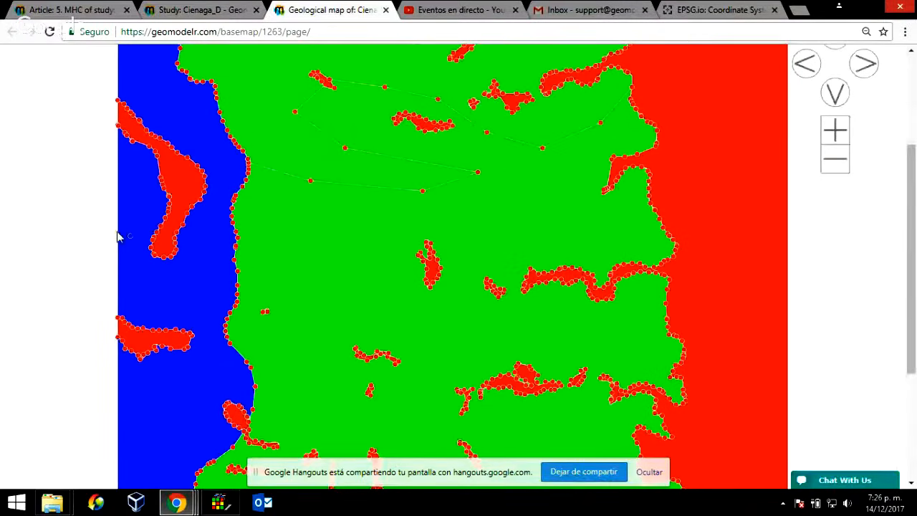
scroll(117, 236, "down", 3)
scroll(72, 256, "up", 1)
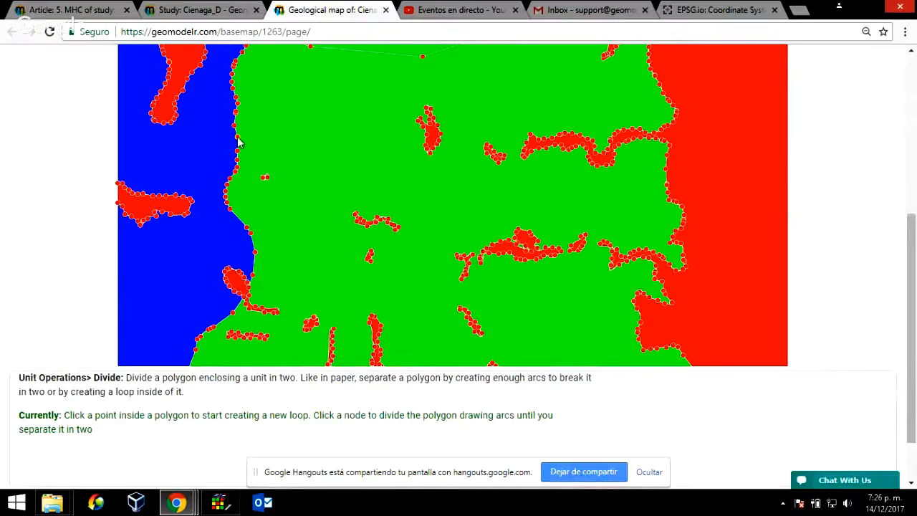
left_click(279, 155)
left_click(395, 175)
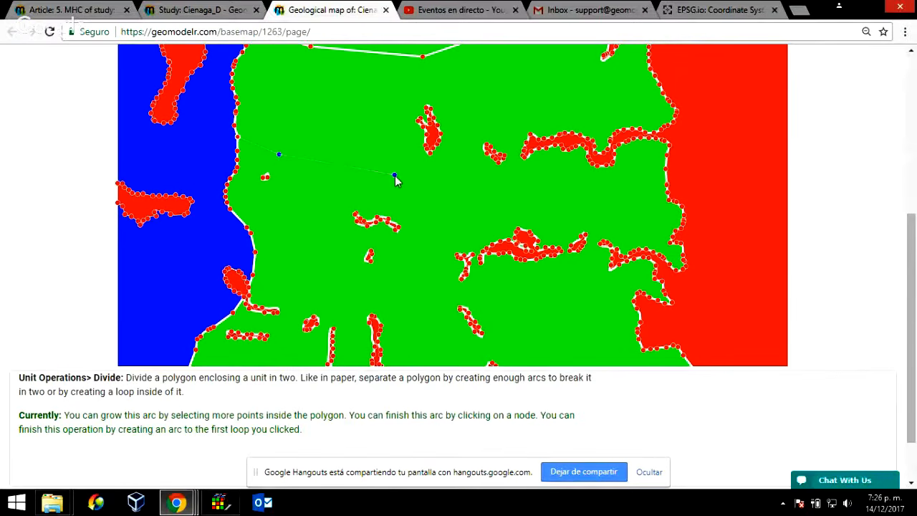
left_click(475, 197)
left_click(488, 180)
left_click(463, 157)
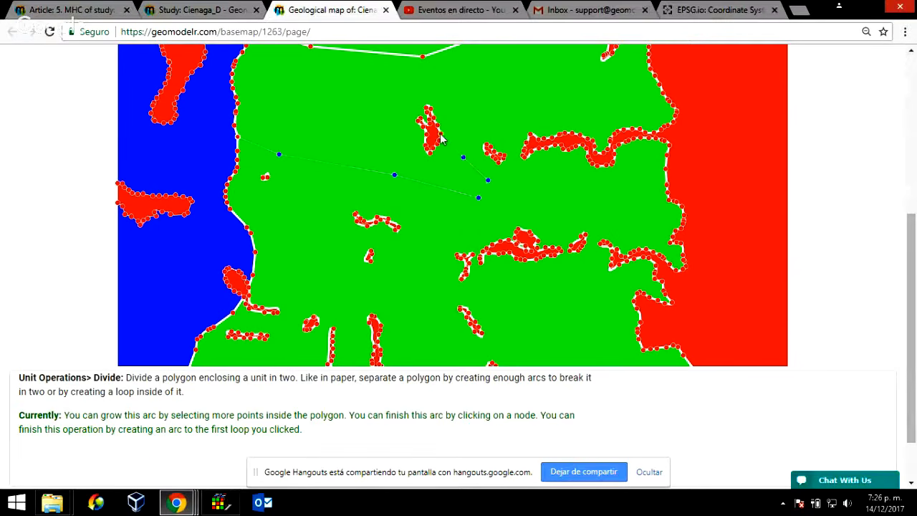
left_click(447, 140)
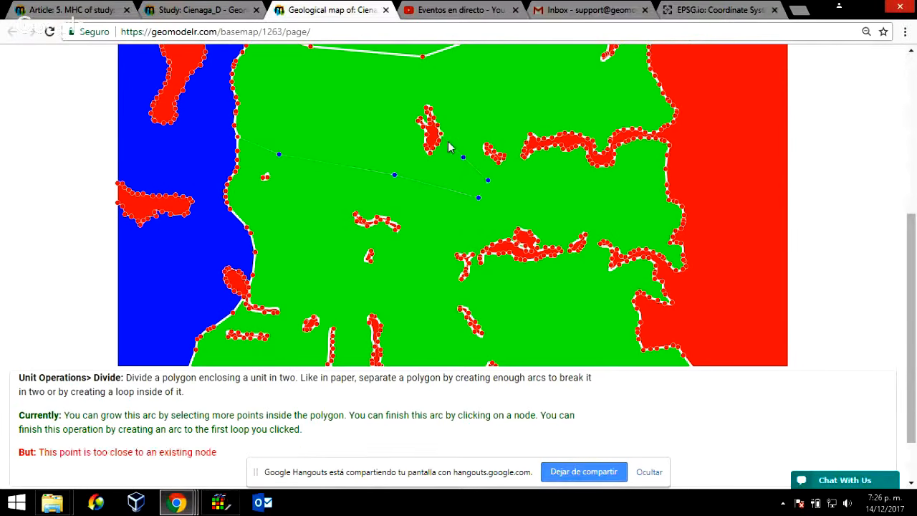
left_click(453, 150)
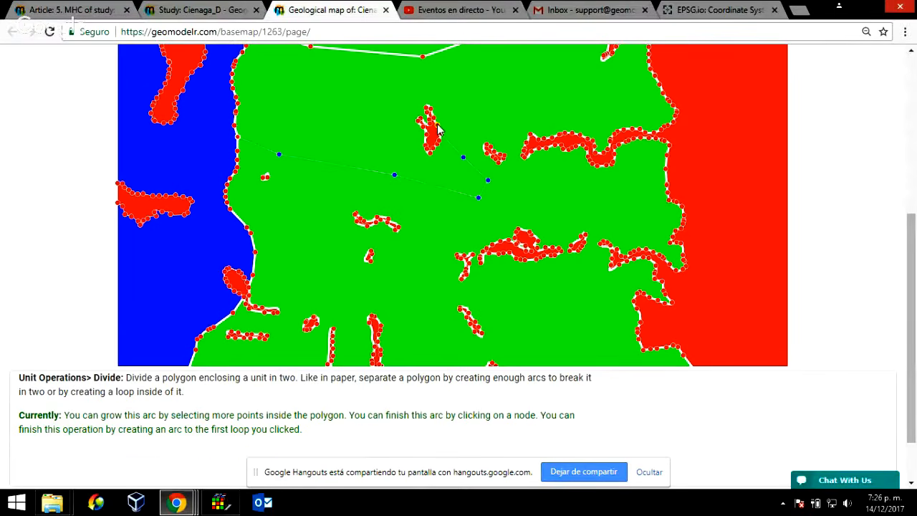
Step: Complete the second division with an arc from the middle red polygon to the green unit's eastern boundary
left_click(465, 112)
left_click(516, 108)
left_click(534, 113)
left_click(572, 106)
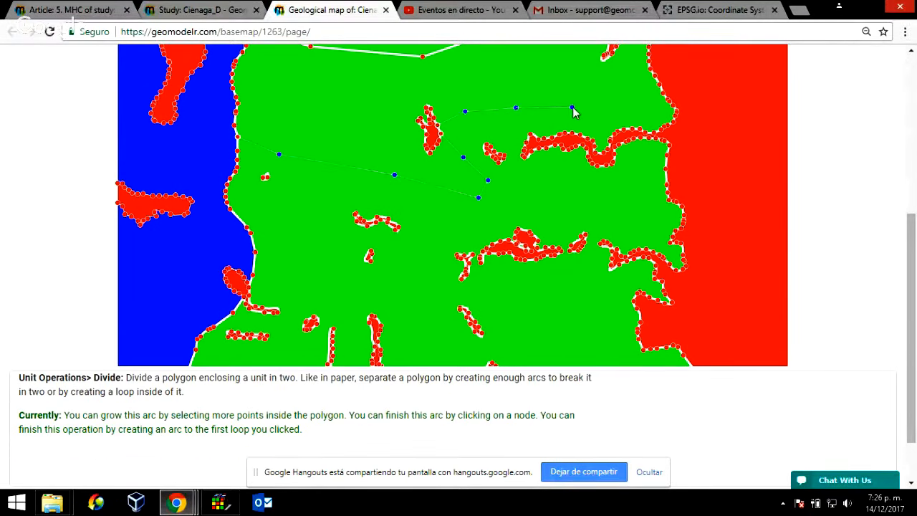
left_click(644, 79)
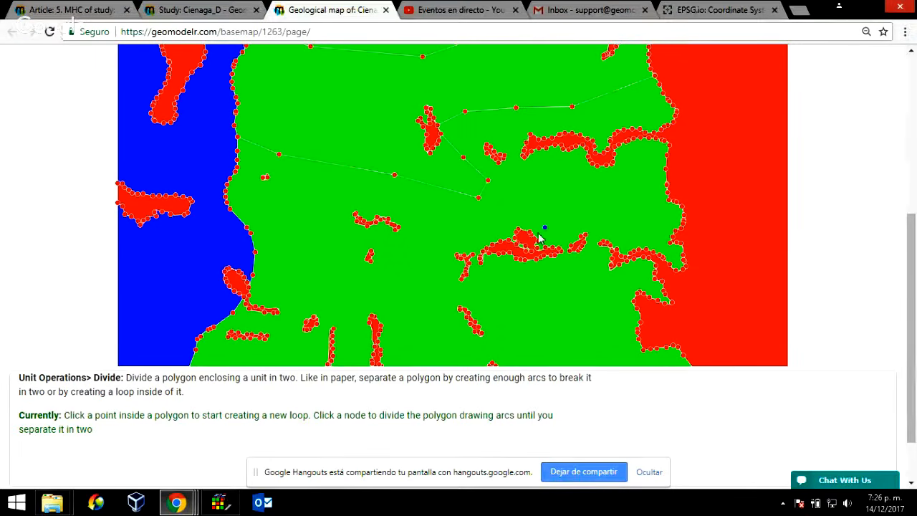
Step: Join the green band between the two dividing lines with the large eastern red unit
scroll(221, 198, "up", 4)
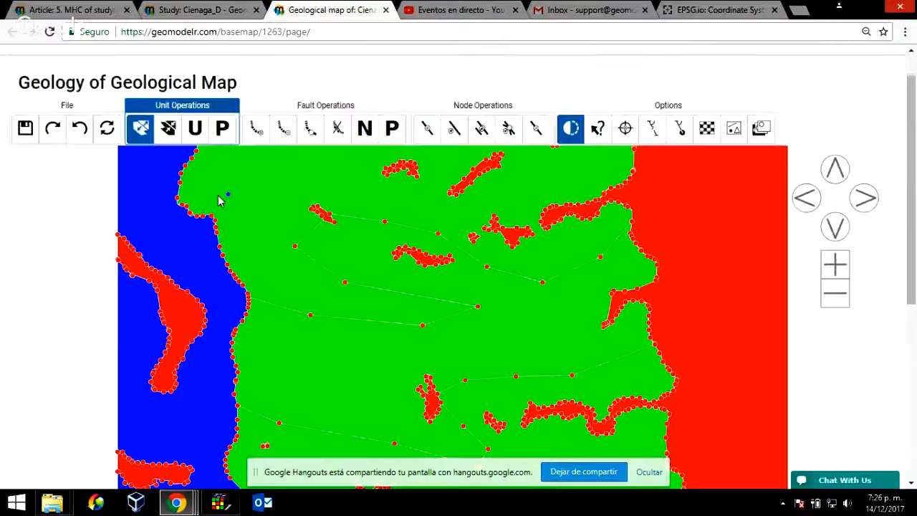
left_click(168, 165)
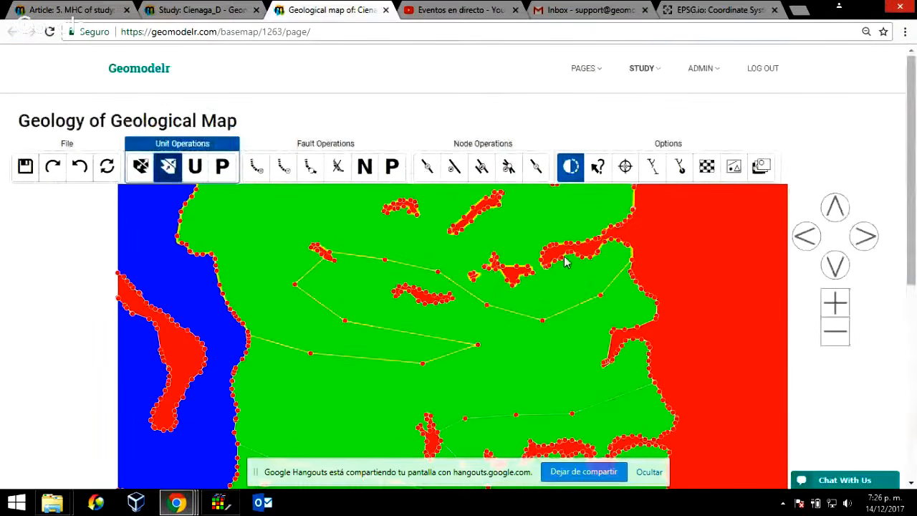
scroll(566, 280, "down", 2)
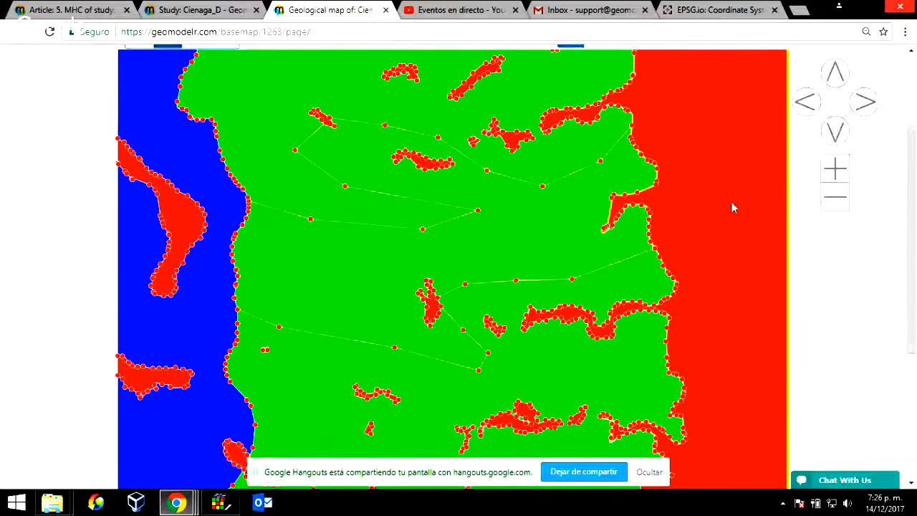
left_click(486, 229)
scroll(736, 208, "up", 2)
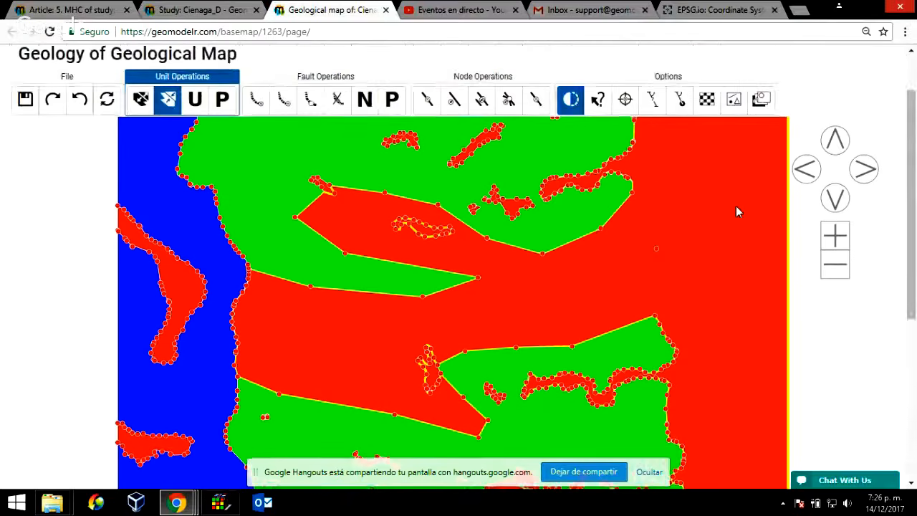
left_click(840, 273)
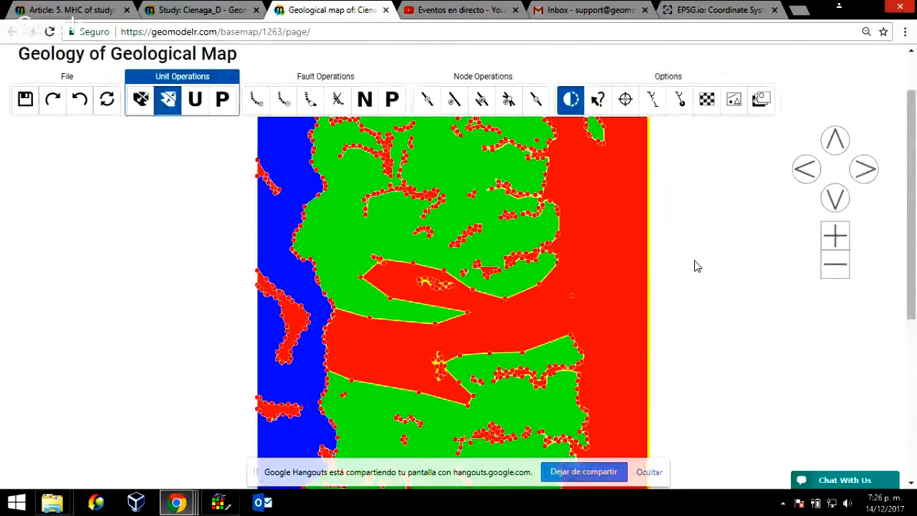
Step: Draw a new four-node fault running roughly north to south through the large eastern red unit
scroll(697, 265, "down", 2)
scroll(694, 256, "up", 4)
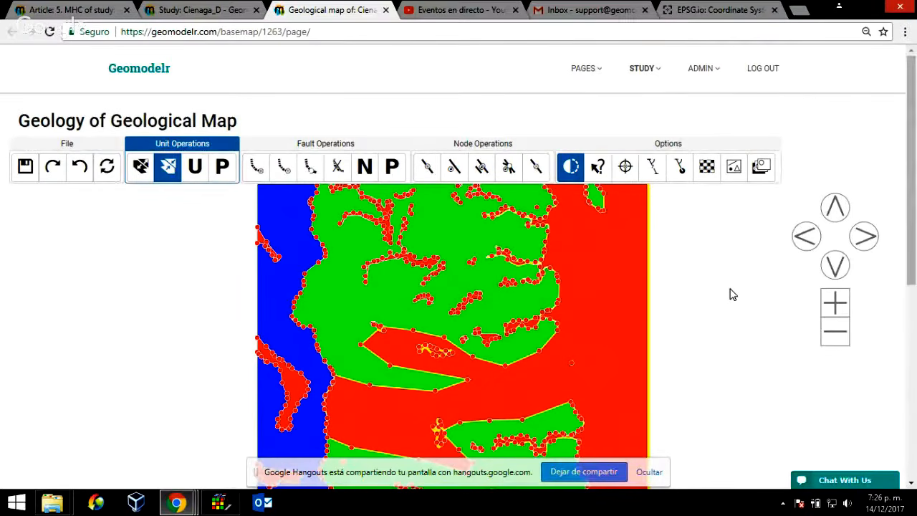
left_click(850, 337)
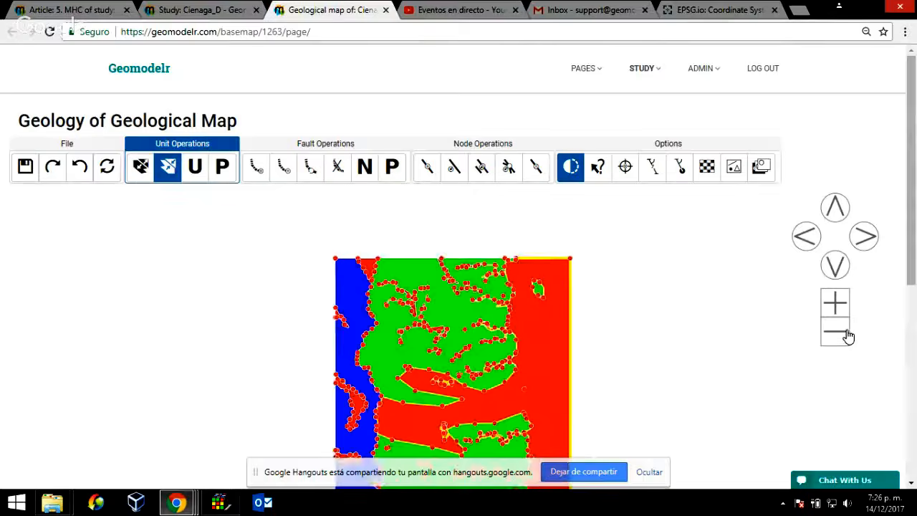
scroll(626, 303, "down", 4)
scroll(561, 285, "up", 4)
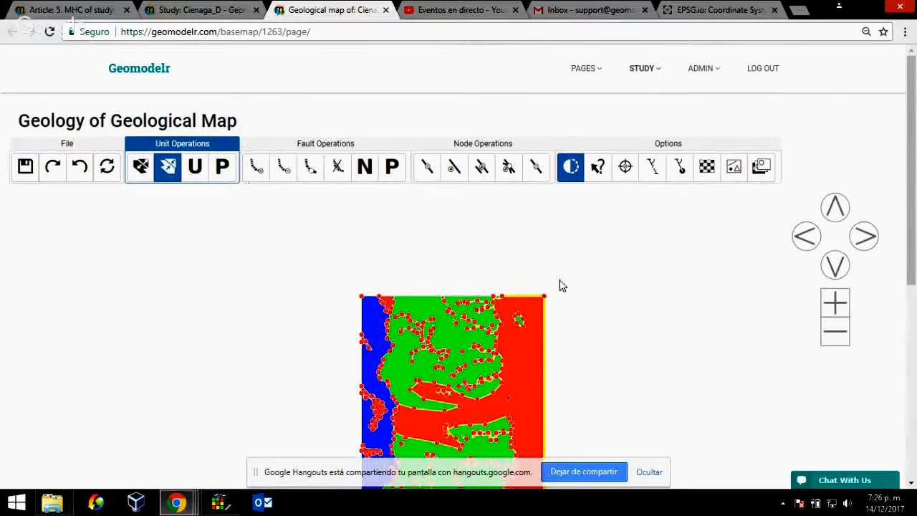
left_click(256, 168)
scroll(516, 301, "down", 6)
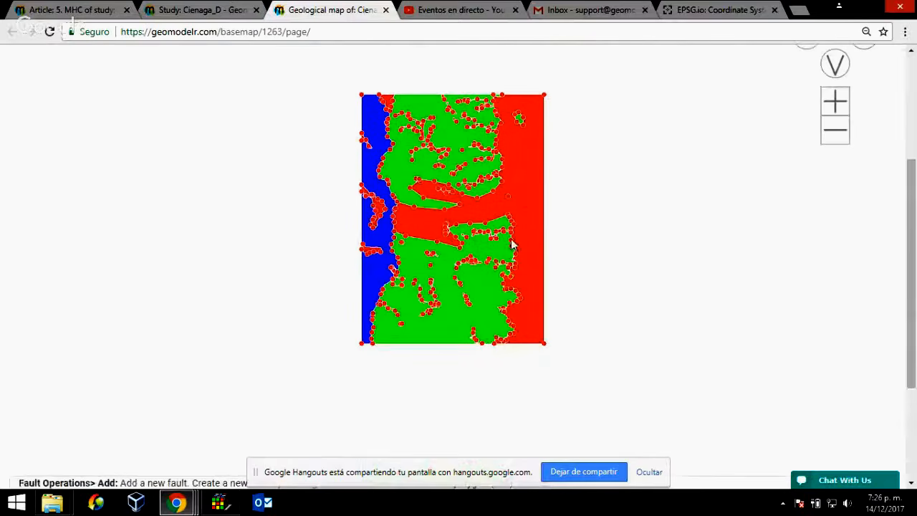
scroll(519, 215, "up", 4)
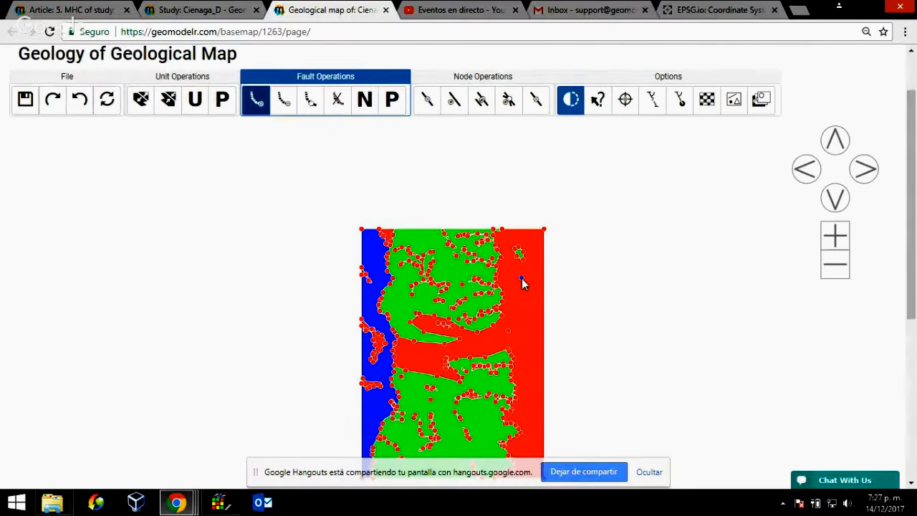
left_click(521, 278)
left_click(526, 319)
left_click(532, 375)
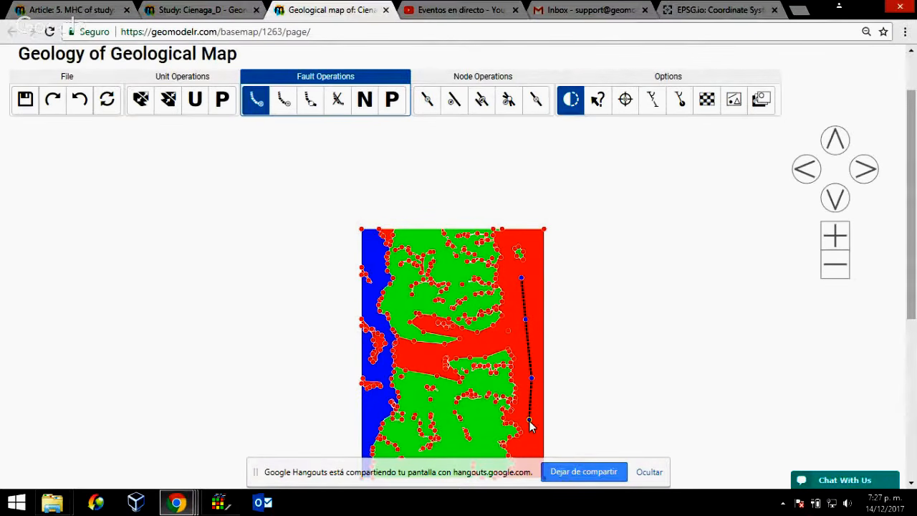
double_click(529, 421)
Step: Draw a second, five-node north-south fault in the red unit just east of the first fault
scroll(614, 344, "down", 1)
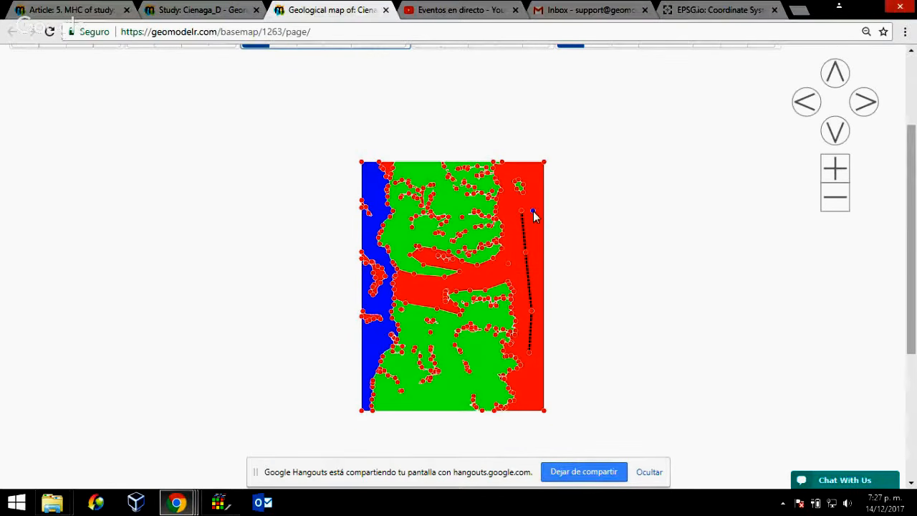
left_click(536, 253)
left_click(533, 291)
left_click(537, 323)
left_click(534, 350)
scroll(583, 260, "up", 1)
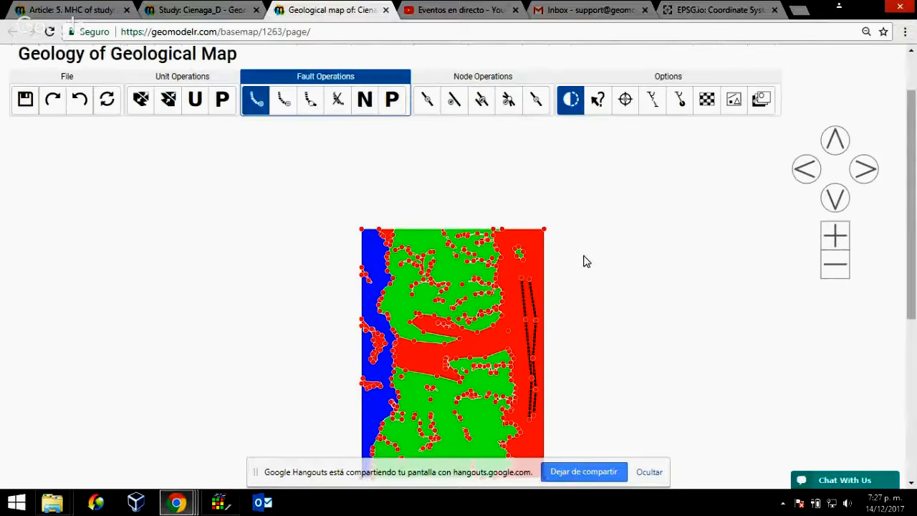
Step: Extend the first fault from its northern end node, hooking it back southward along its western side
left_click(284, 100)
left_click(521, 280)
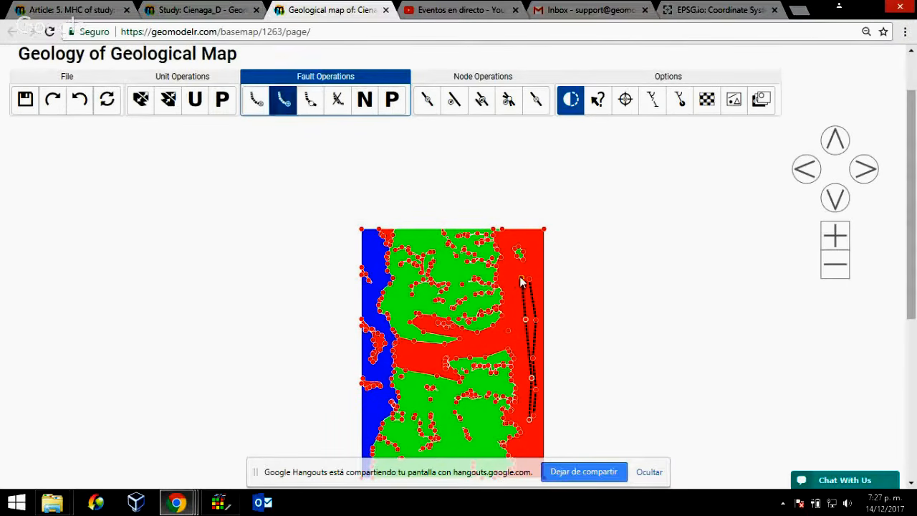
left_click(510, 270)
left_click(515, 304)
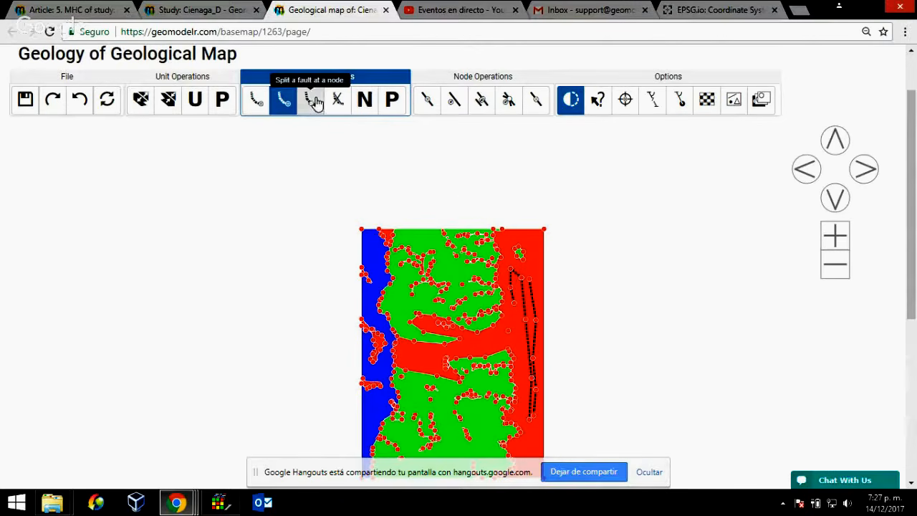
Step: Split the extended fault at the first node south of its original northern end
left_click(310, 99)
left_click(527, 318)
left_click(525, 320)
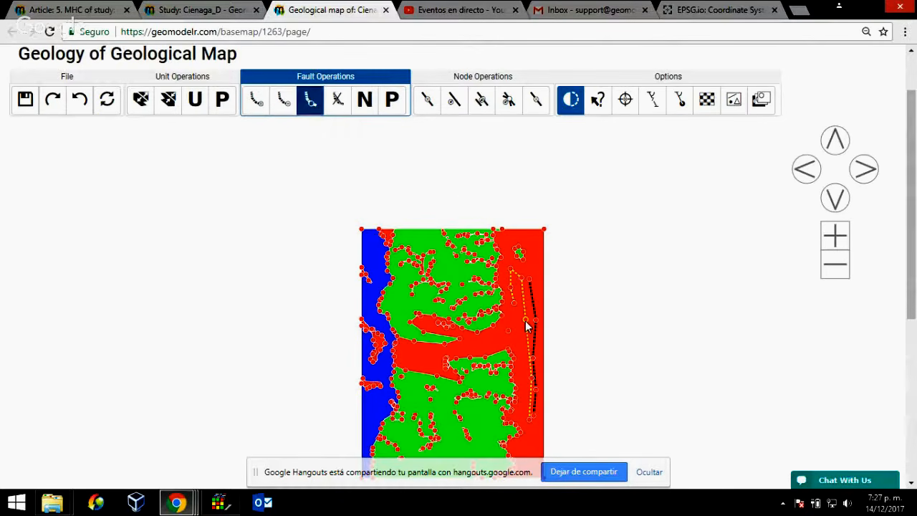
Step: Name the northern piece of the split fault FAULT1
left_click(365, 102)
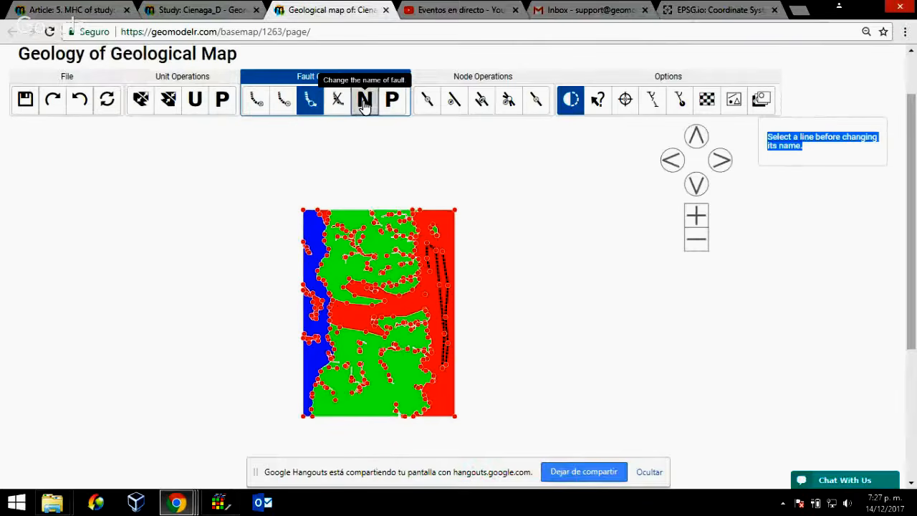
left_click(441, 272)
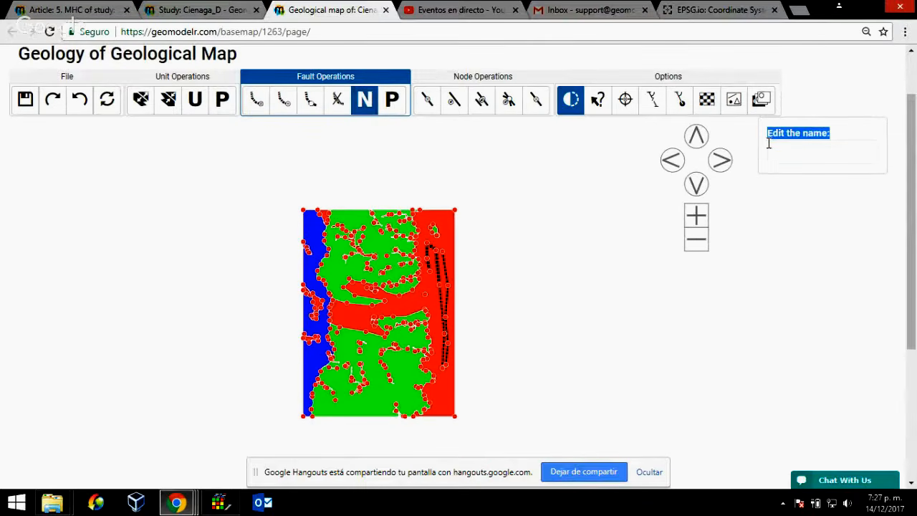
left_click(793, 155)
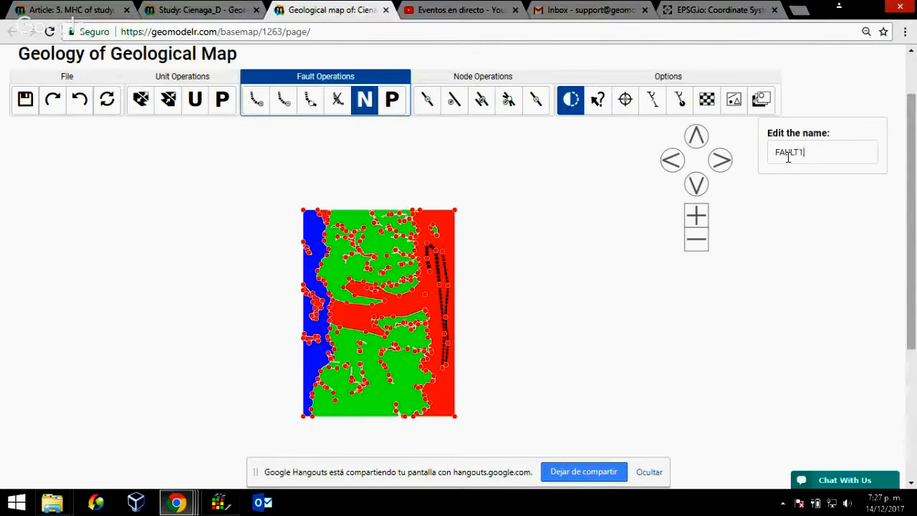
Step: Delete the southern piece of the split fault
left_click(441, 307)
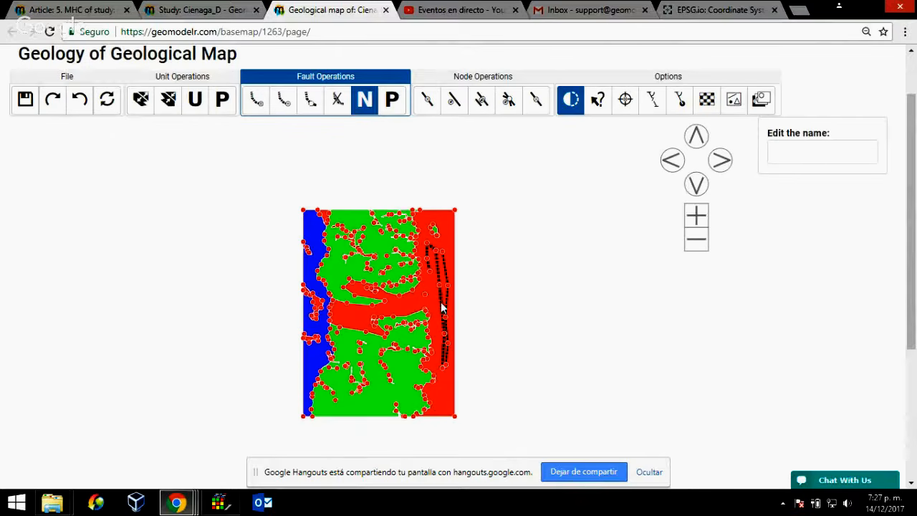
left_click(337, 104)
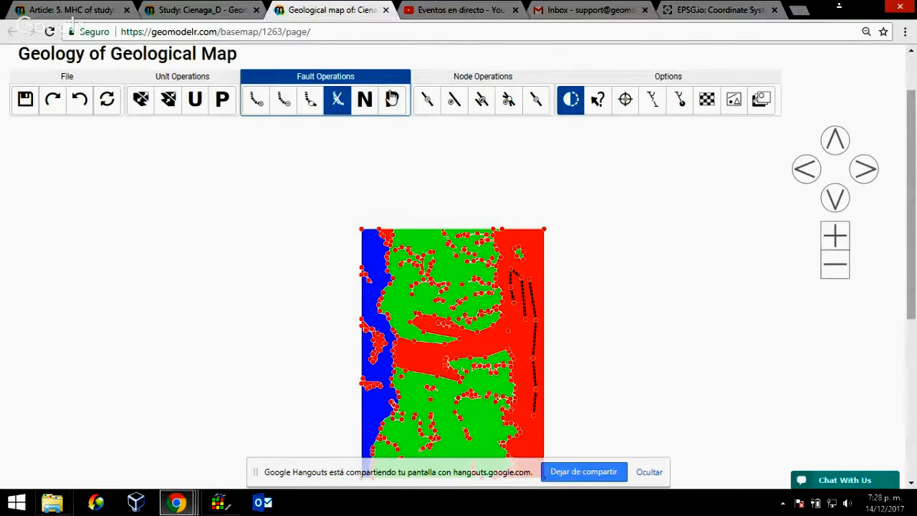
left_click(369, 100)
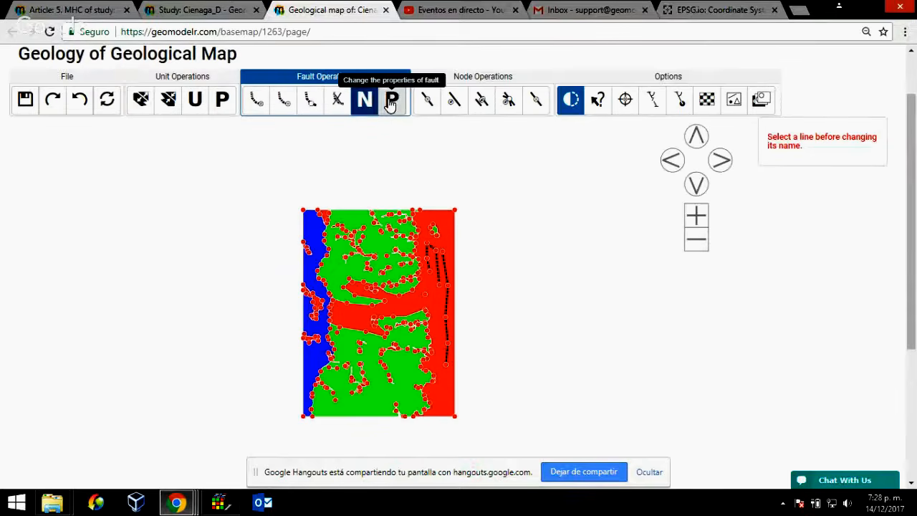
left_click(391, 102)
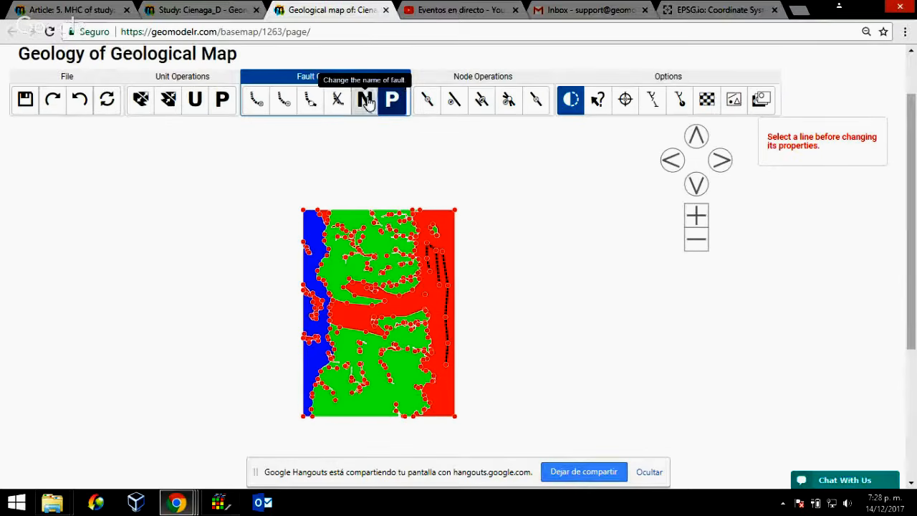
left_click(365, 100)
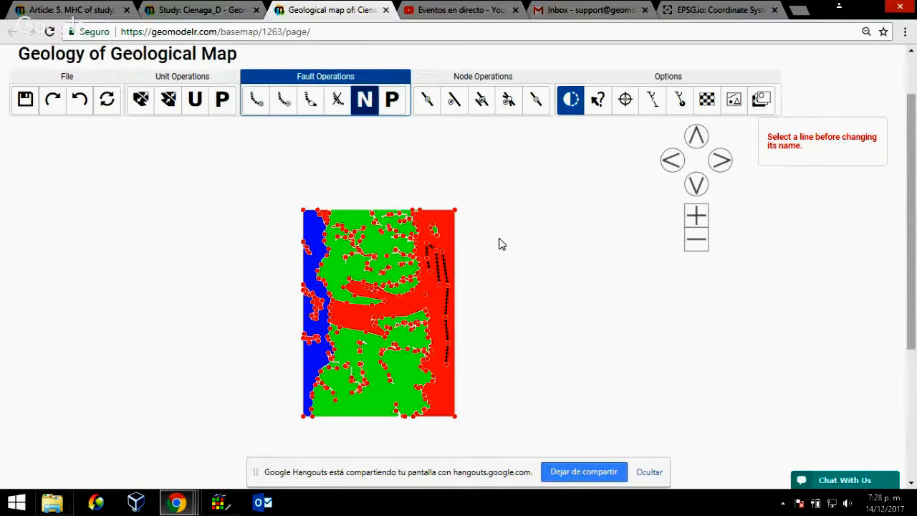
scroll(502, 303, "down", 1)
scroll(497, 307, "up", 2)
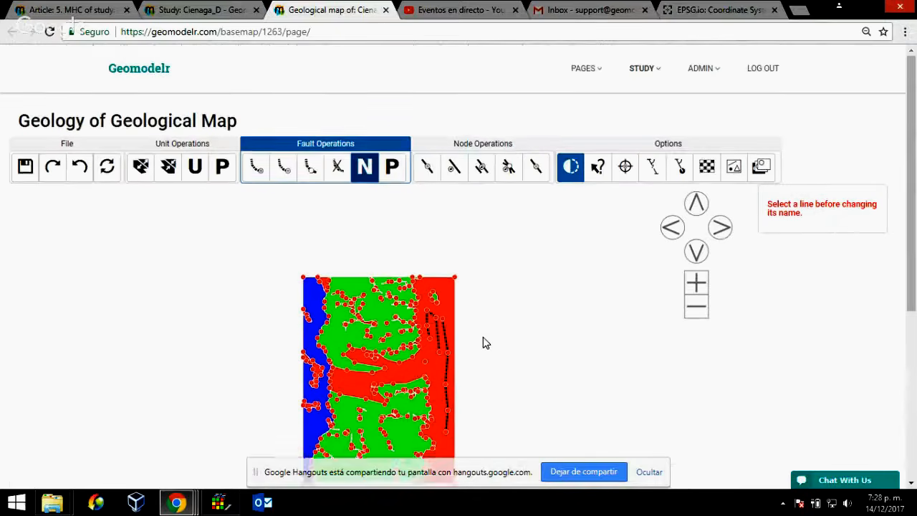
scroll(483, 341, "down", 2)
scroll(485, 337, "up", 1)
double_click(702, 245)
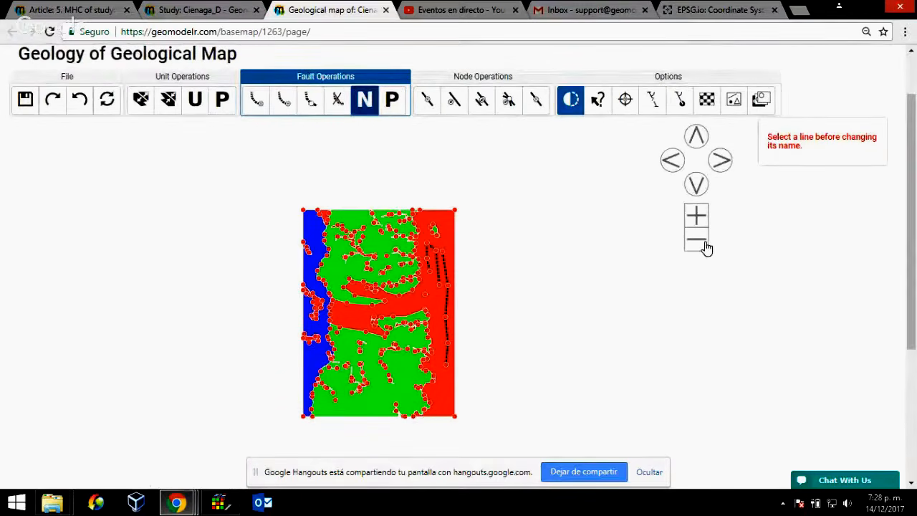
left_click(702, 245)
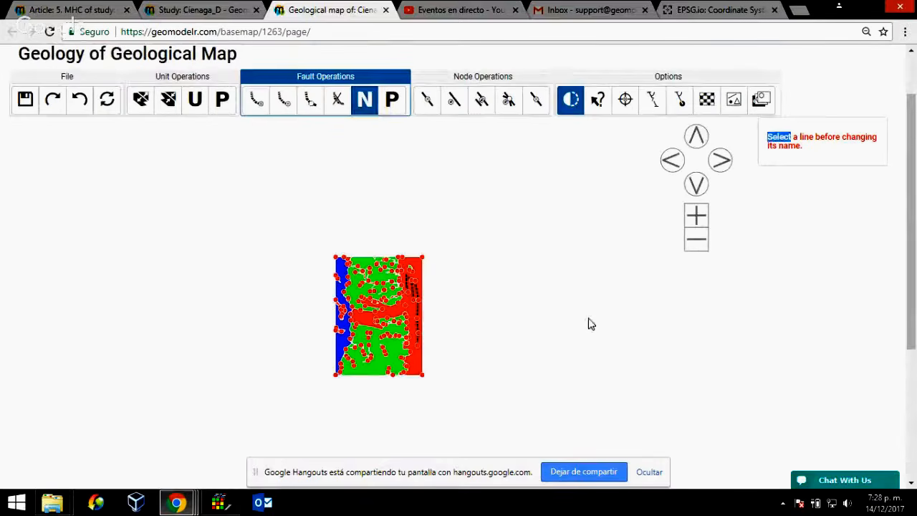
Step: Add a node to the northern border of the southern green unit, between its two westernmost nodes along the red band
scroll(614, 291, "up", 1)
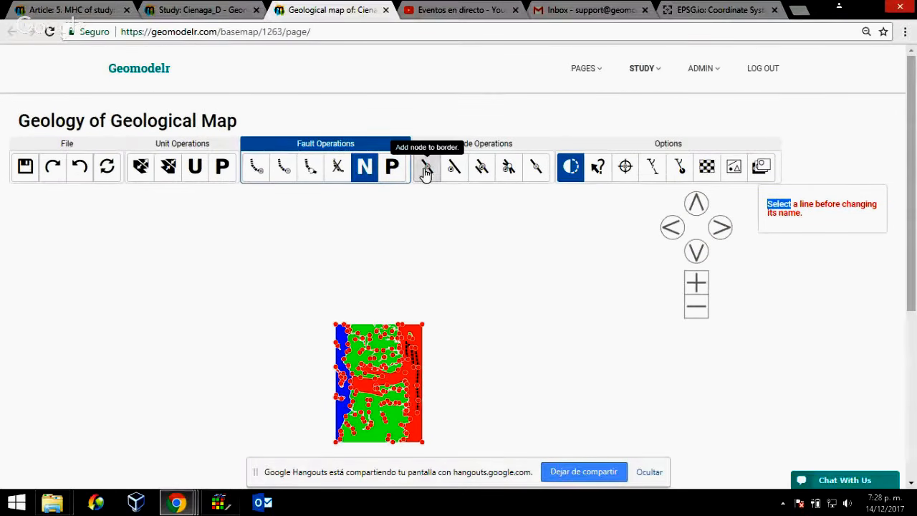
left_click(427, 170)
scroll(563, 323, "down", 3)
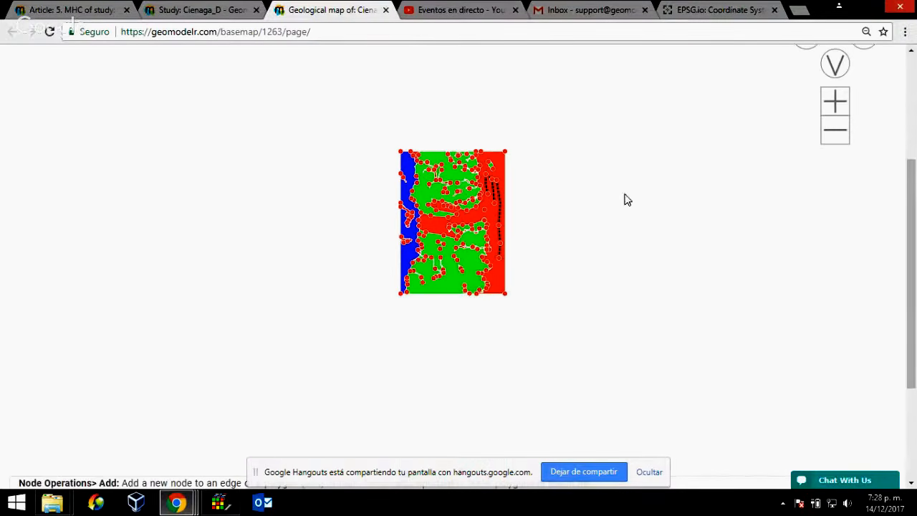
left_click(843, 101)
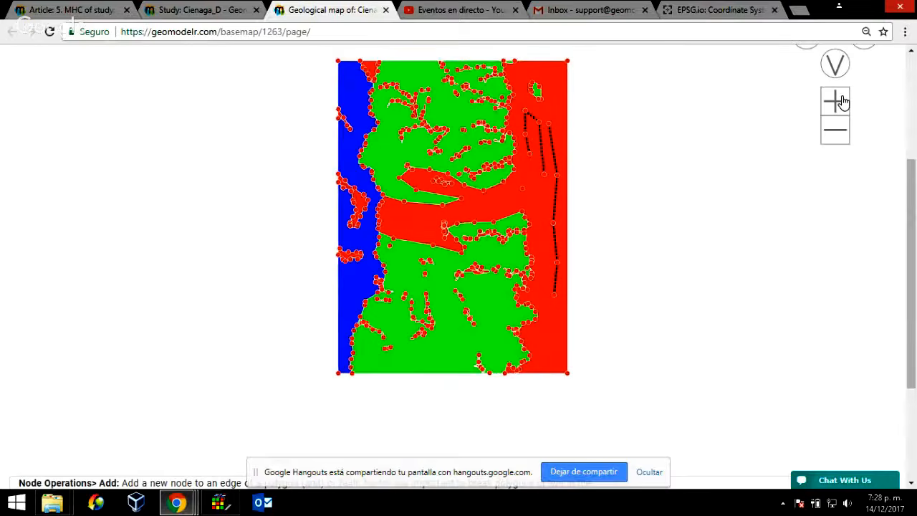
left_click(843, 101)
left_click(839, 98)
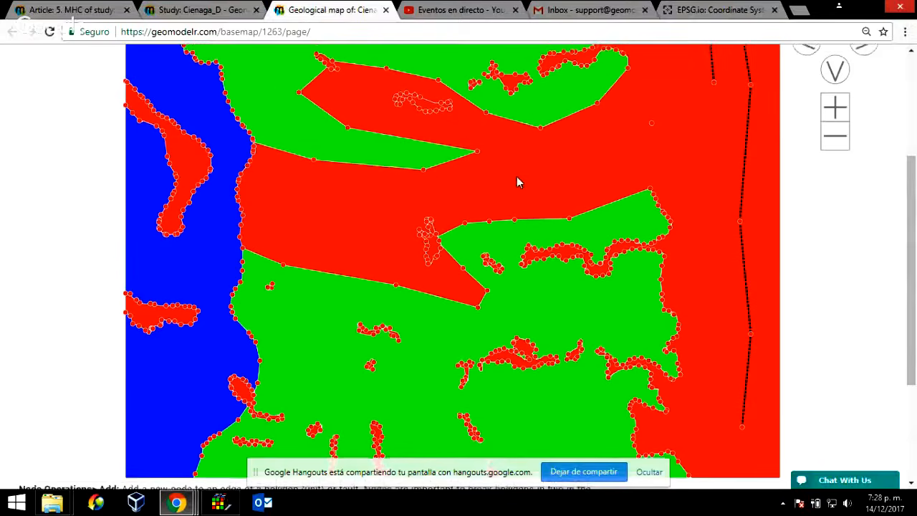
Step: Divide the red band with a line from its western boundary with the blue unit to the new node on the green border
scroll(517, 176, "up", 3)
left_click(141, 167)
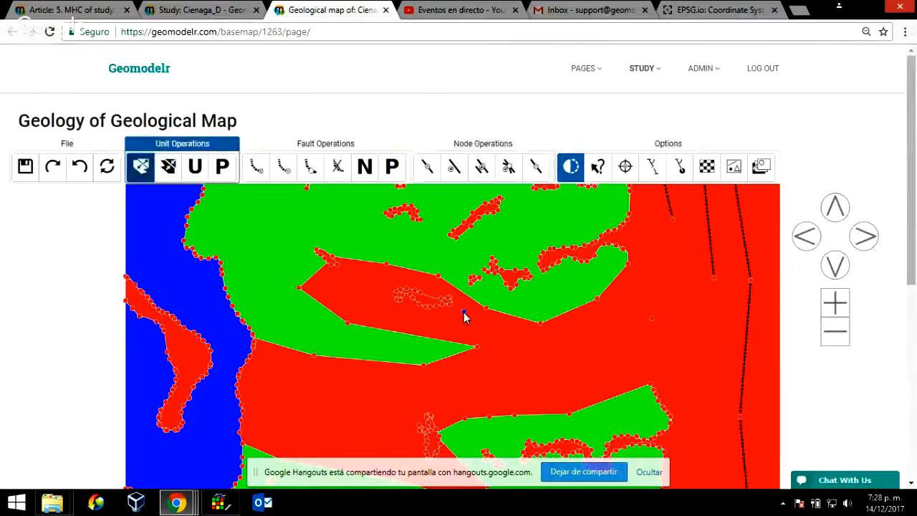
scroll(294, 308, "down", 1)
left_click(248, 293)
left_click(313, 301)
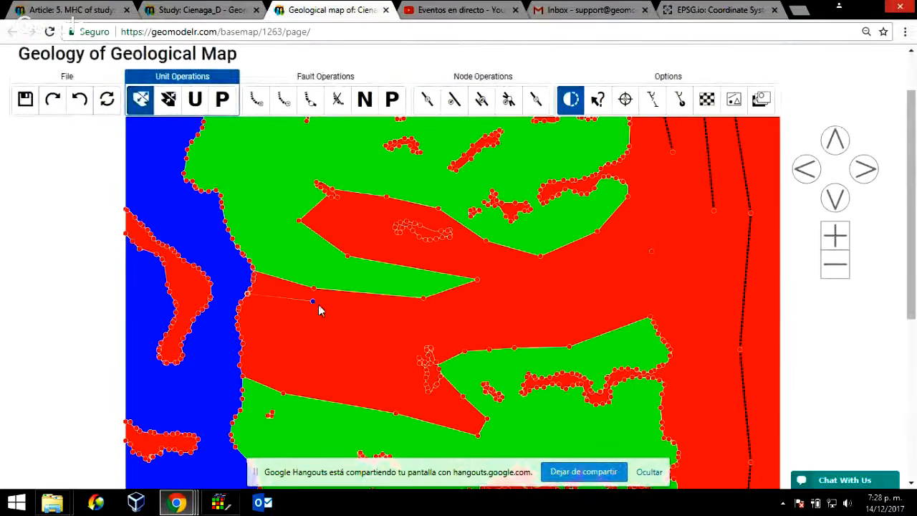
left_click(411, 316)
left_click(490, 350)
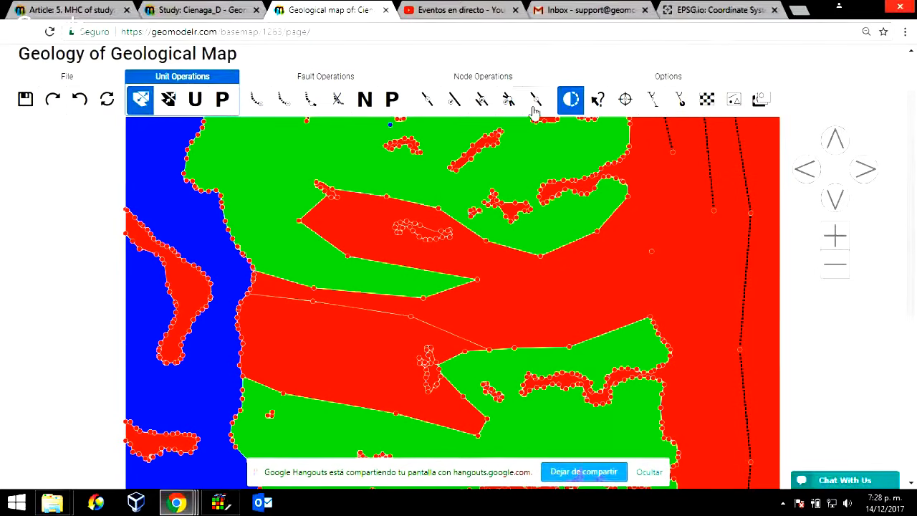
Step: Move the dividing line's eastern end node slightly southeast, into the southern green unit
left_click(454, 100)
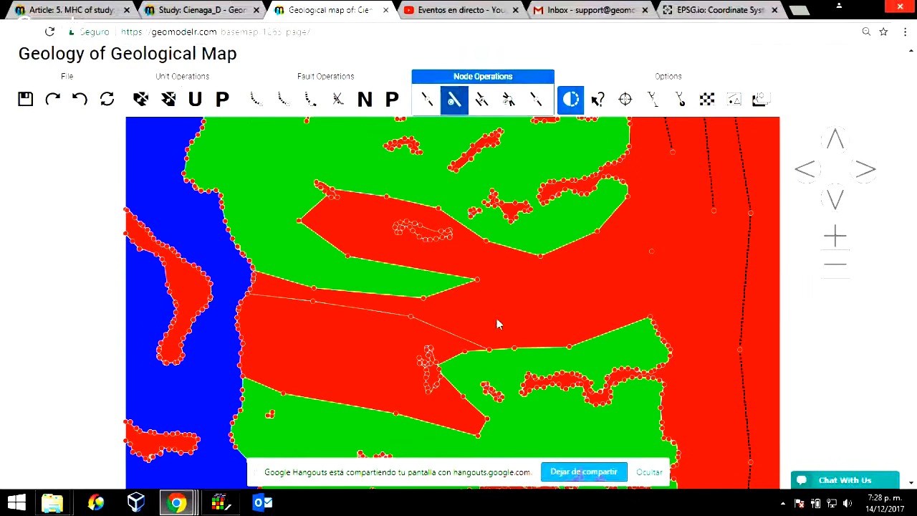
left_click(498, 366)
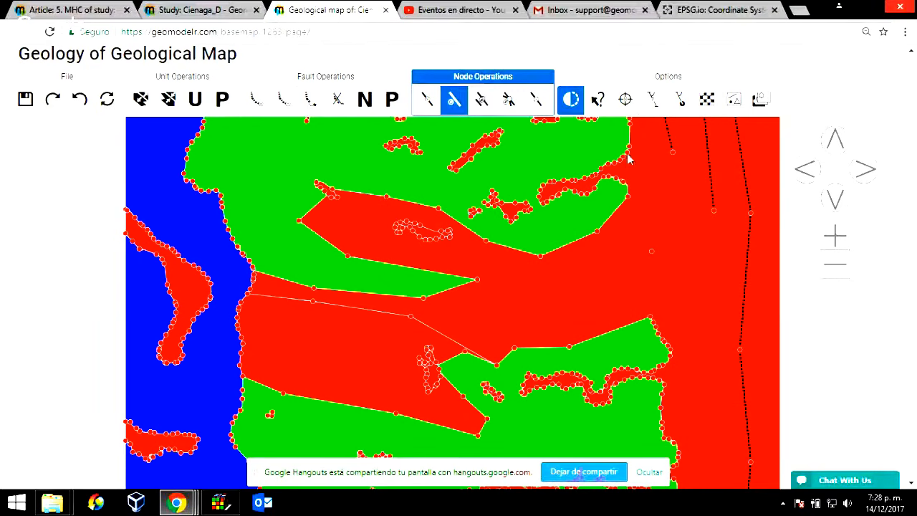
Step: Join the hooked fault's free end node to the nearest green-unit boundary node on its west, and separate the two again
left_click(480, 104)
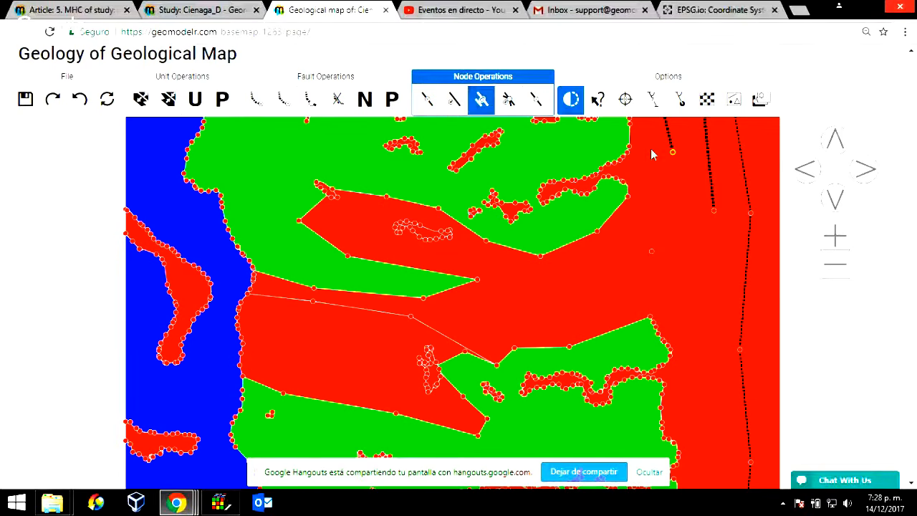
left_click(631, 149)
left_click(508, 102)
left_click(632, 149)
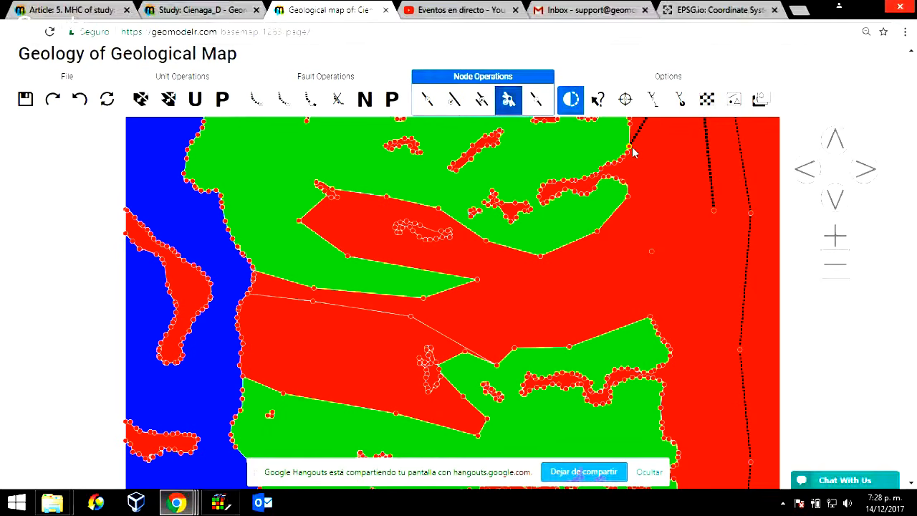
Step: Delete the two border nodes on either side of the moved node along the southern green unit's northern edge
left_click(537, 102)
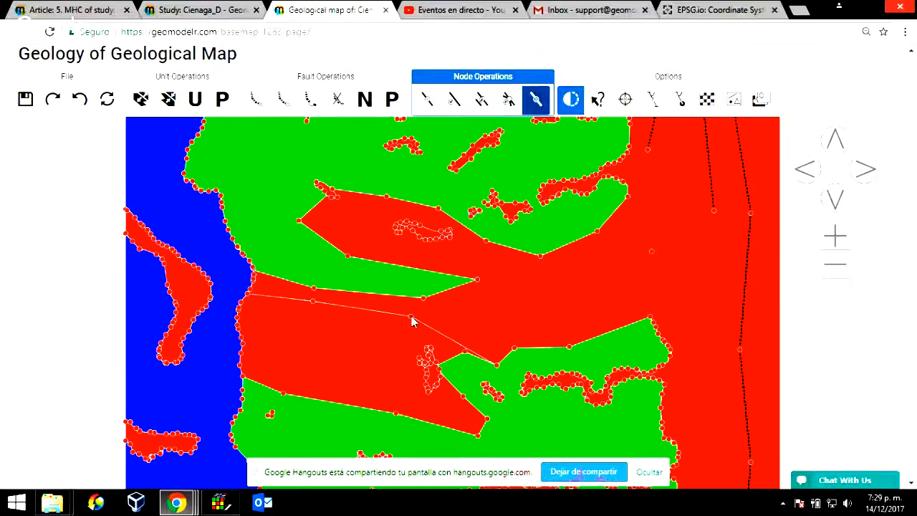
left_click(470, 358)
left_click(515, 350)
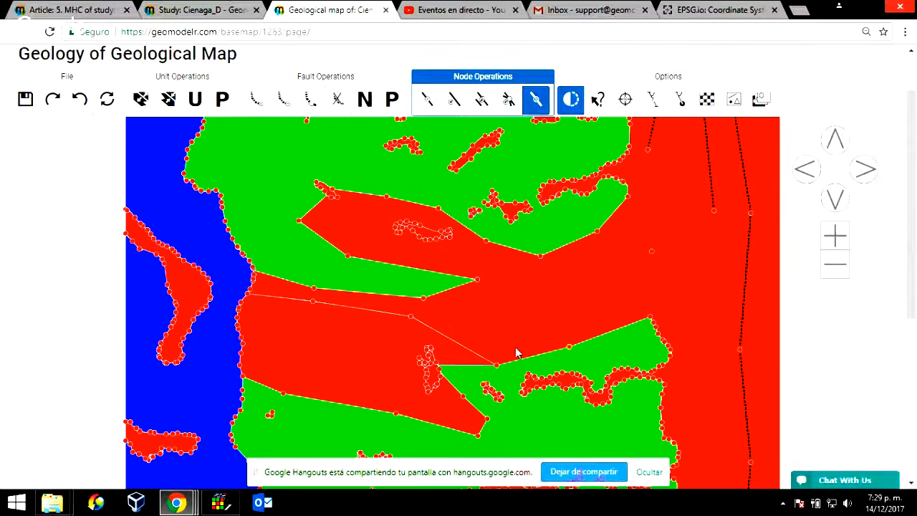
Step: Delete the remaining middle node on the southern green unit's straight northern edge
left_click(571, 348)
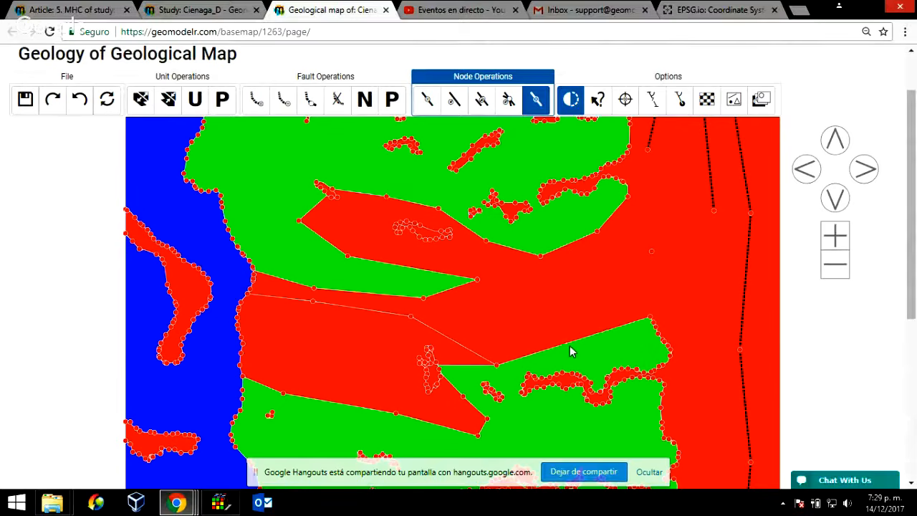
scroll(625, 306, "up", 1)
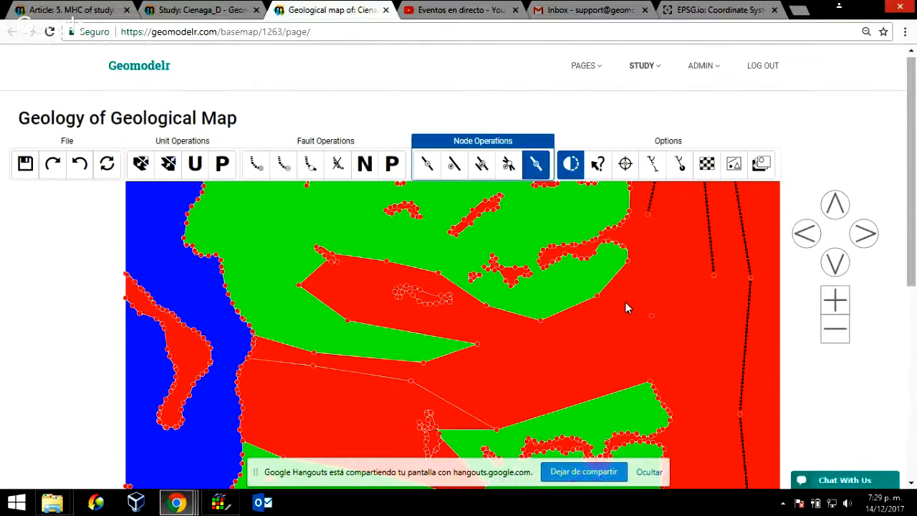
scroll(625, 302, "down", 2)
scroll(616, 287, "up", 3)
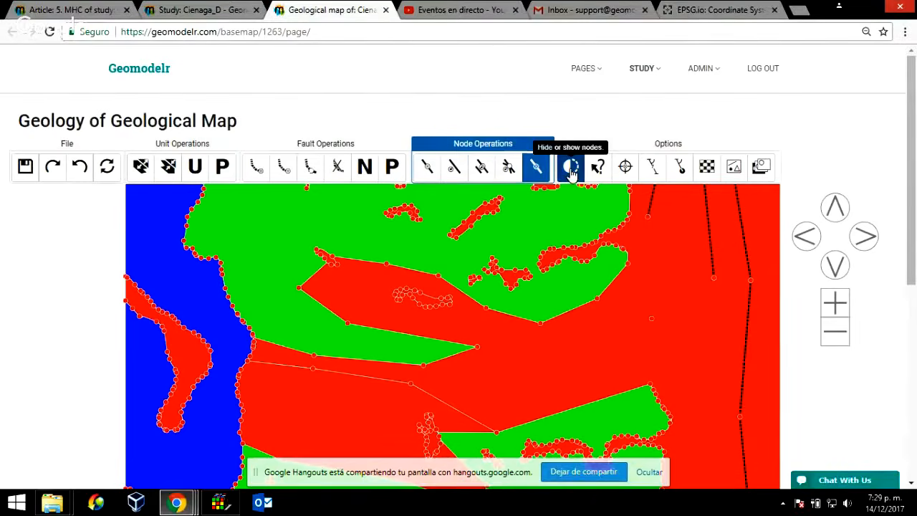
Step: Hide the nodes across the whole geological map and turn on the pointer query option
left_click(841, 338)
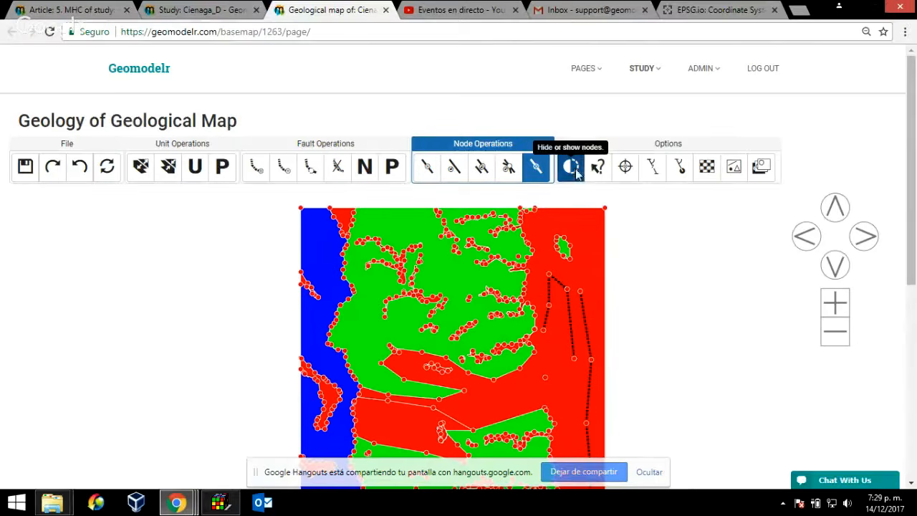
left_click(571, 168)
left_click(573, 171)
left_click(573, 171)
left_click(597, 170)
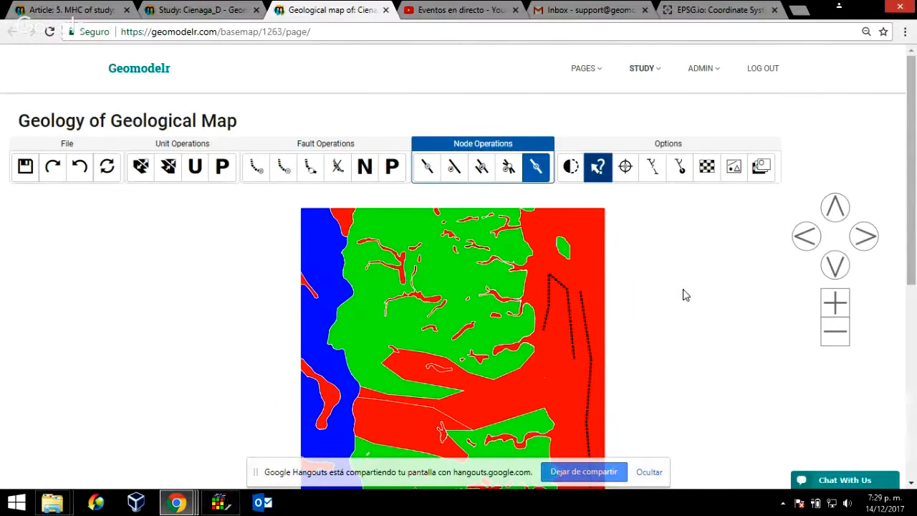
scroll(644, 259, "down", 3)
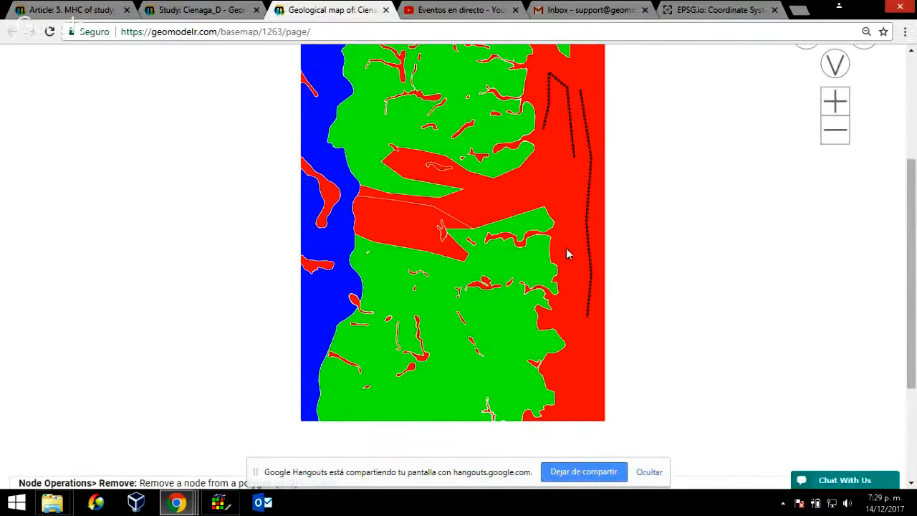
scroll(566, 254, "up", 3)
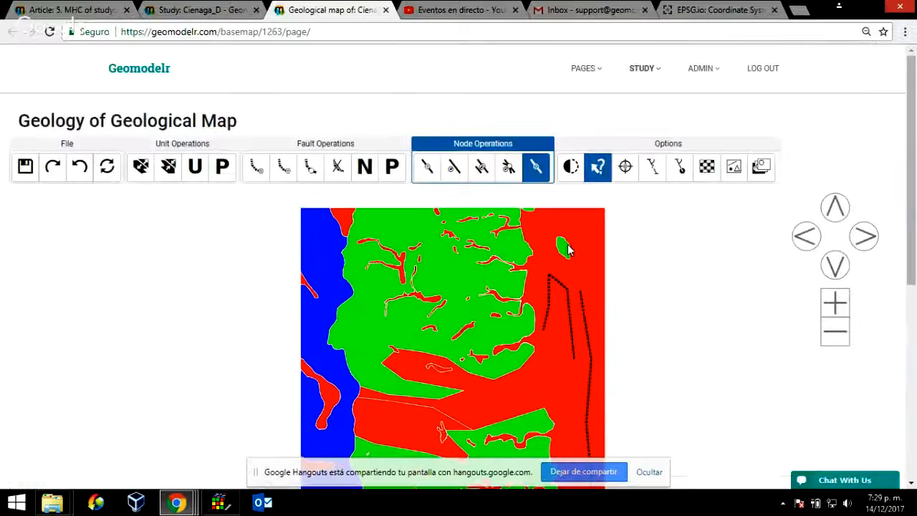
Step: Open the reference point options, start a reference point selection, and show the map's nodes again
left_click(626, 166)
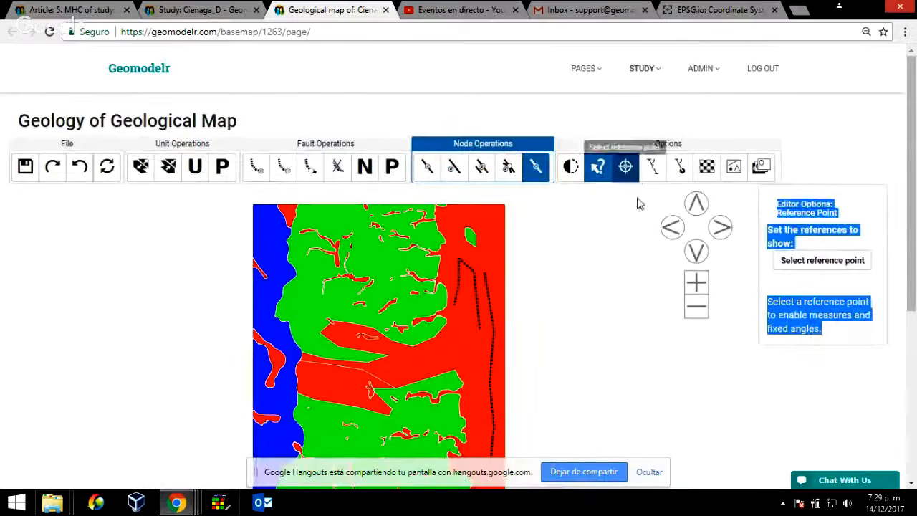
left_click(797, 266)
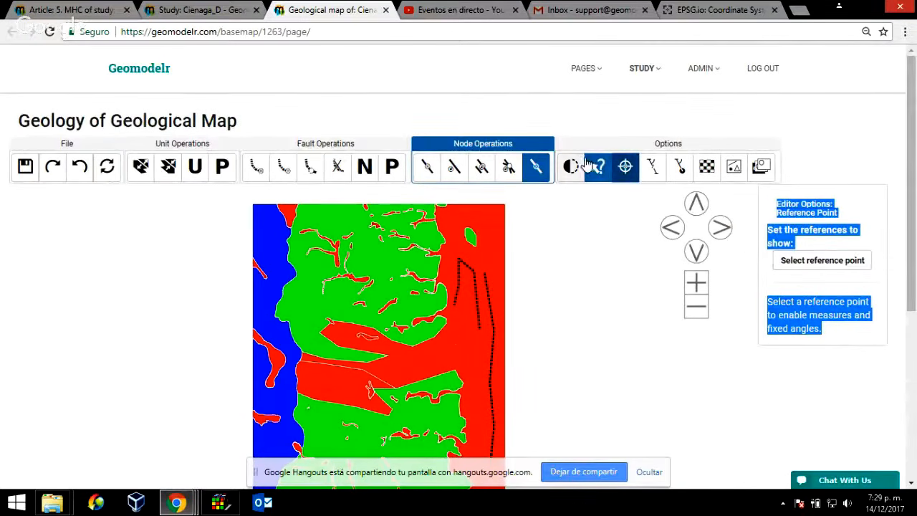
left_click(814, 264)
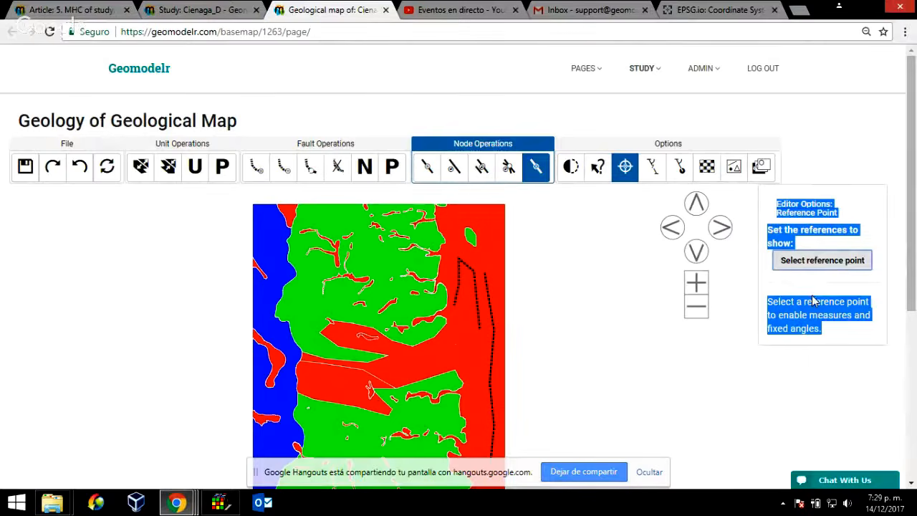
left_click(571, 167)
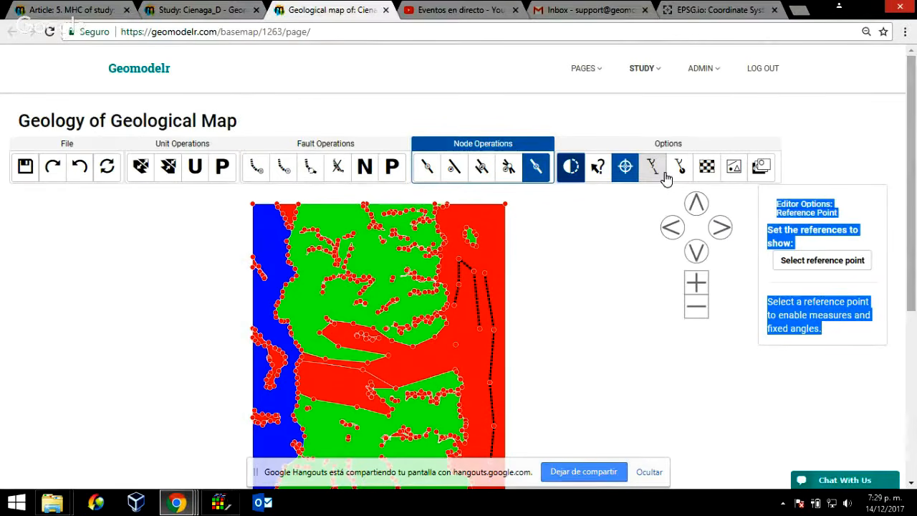
scroll(621, 283, "down", 4)
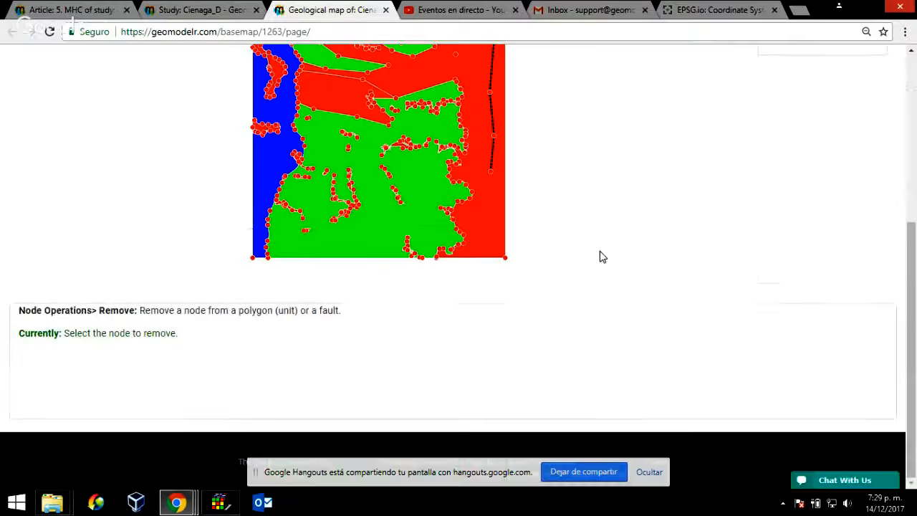
scroll(606, 260, "up", 5)
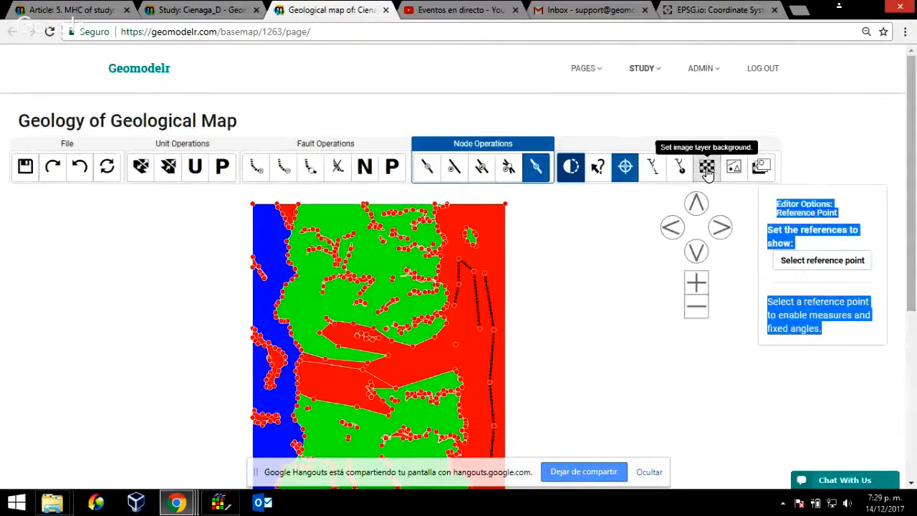
Step: Check the image layer background options and open the layers manager for vector foreground layers
left_click(707, 171)
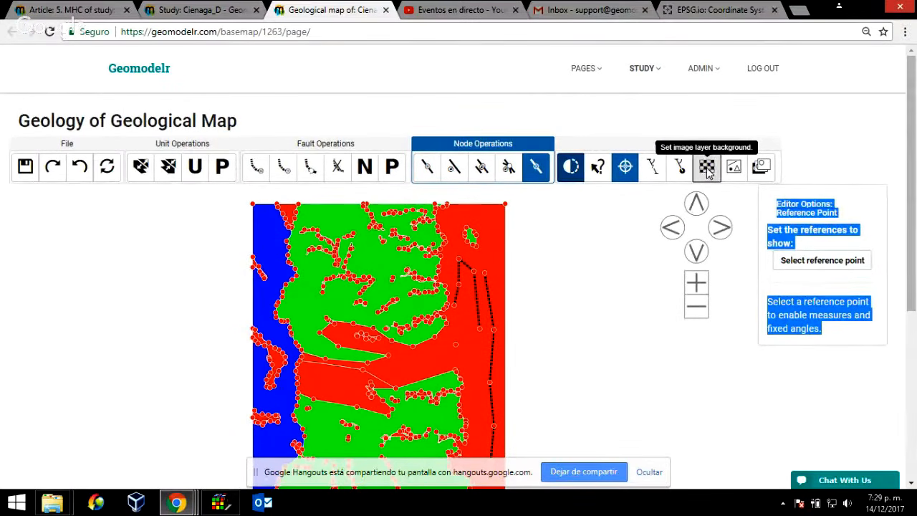
left_click(840, 205)
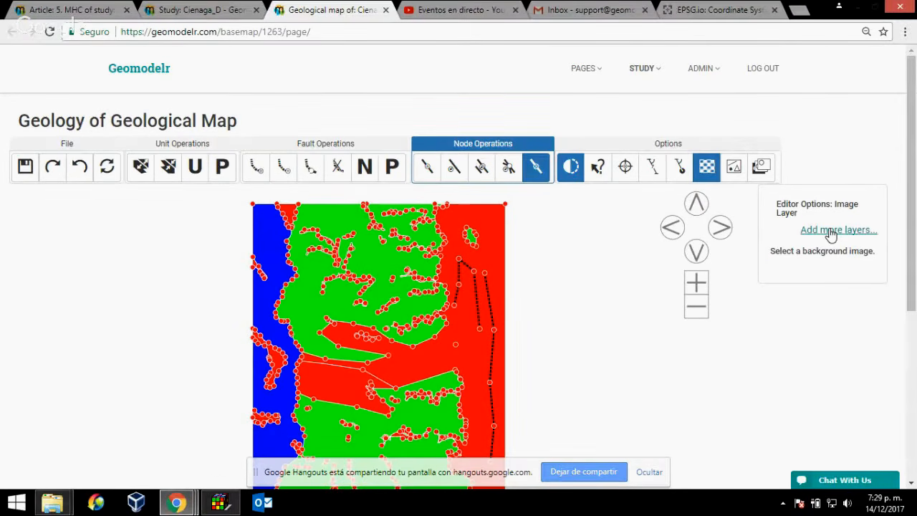
left_click(735, 171)
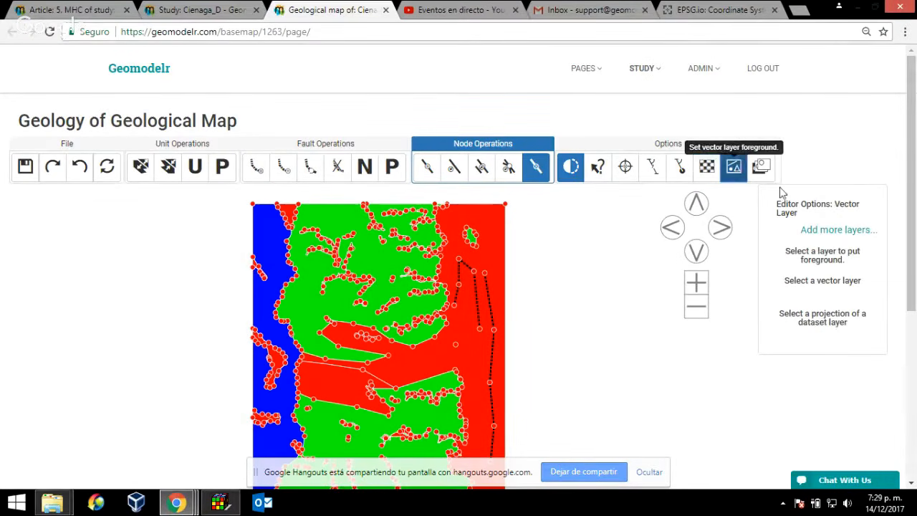
left_click(834, 231)
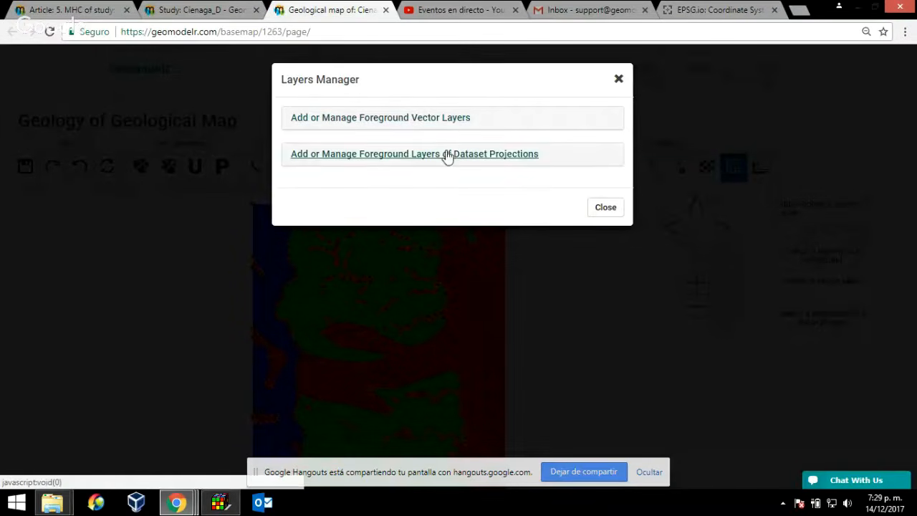
Step: Set up a new foreground vector layer from Pliegues.zip, loading only its Tipo property
left_click(447, 119)
scroll(372, 243, "down", 2)
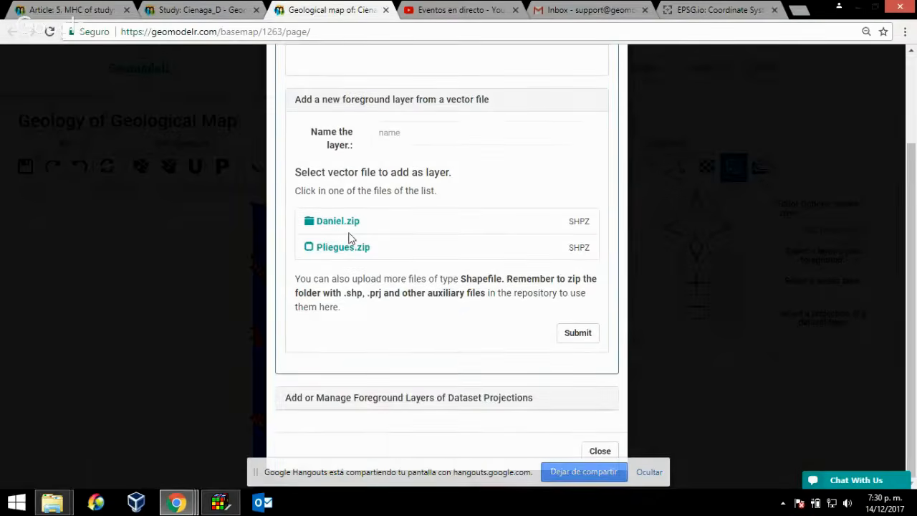
left_click(349, 249)
scroll(471, 256, "down", 2)
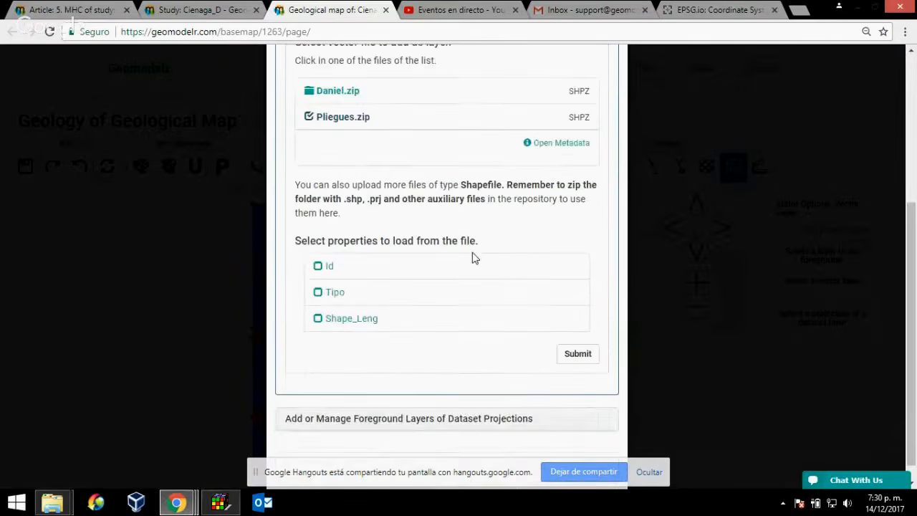
left_click(318, 289)
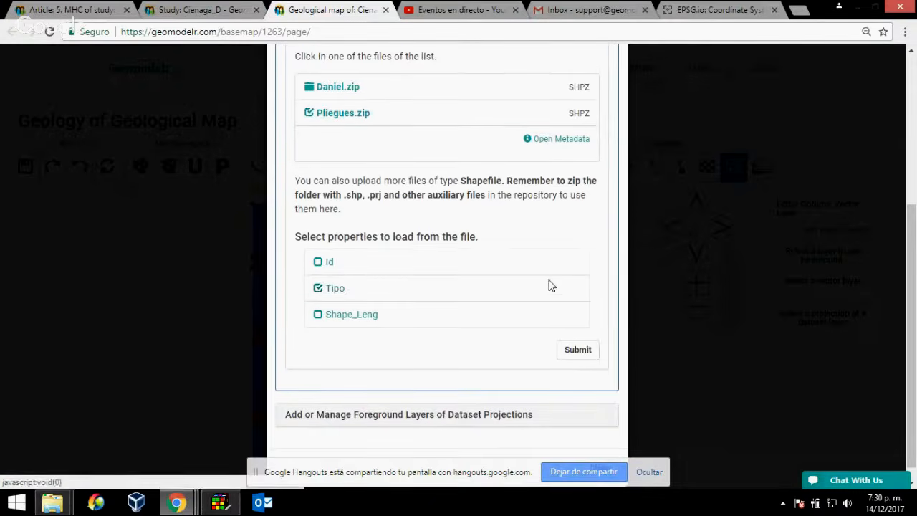
scroll(551, 287, "down", 1)
left_click(582, 334)
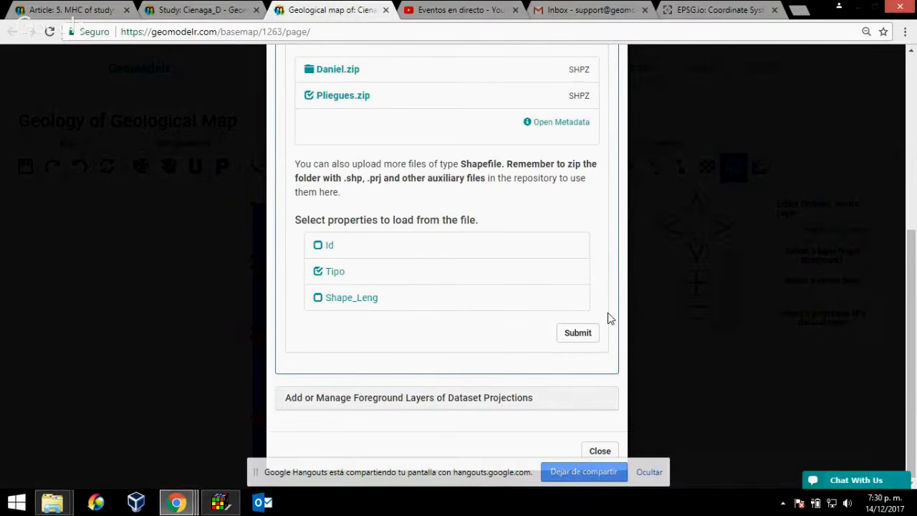
Step: Name the new vector layer "folds", submit it, and close the layers manager
left_click(404, 180)
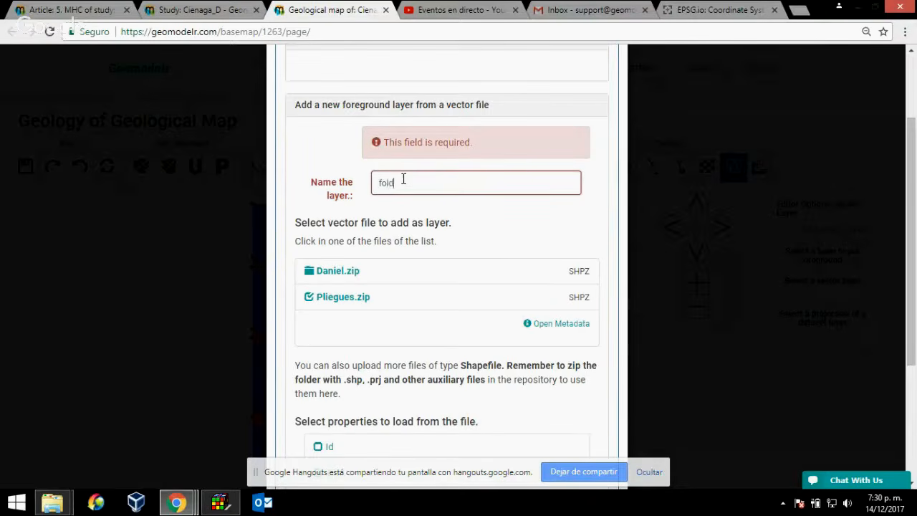
scroll(502, 273, "down", 3)
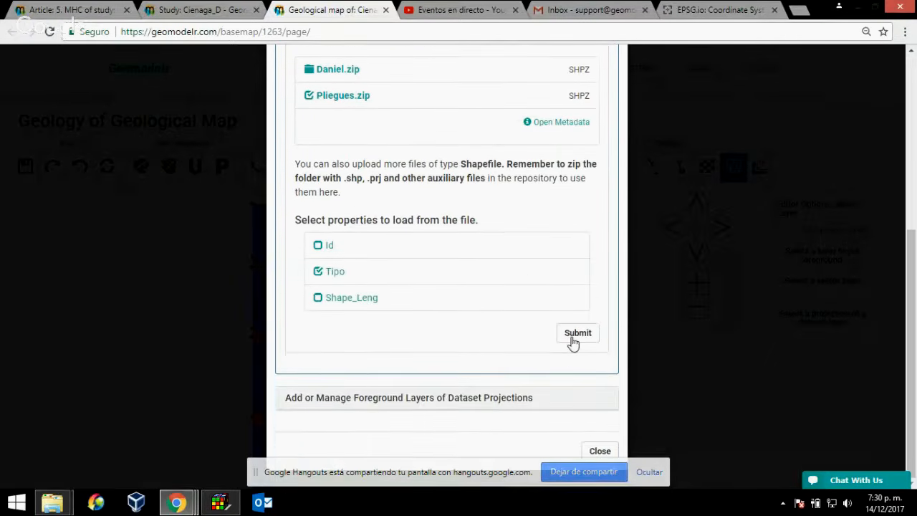
left_click(577, 333)
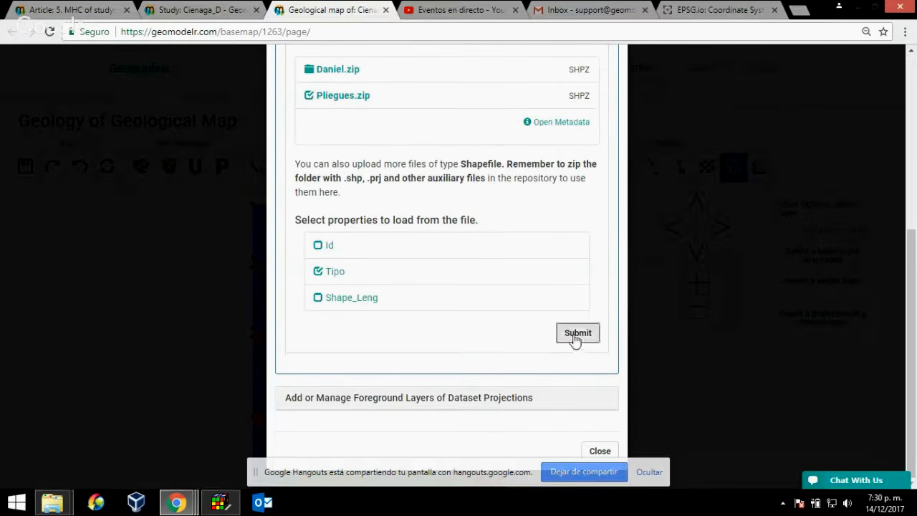
left_click(597, 450)
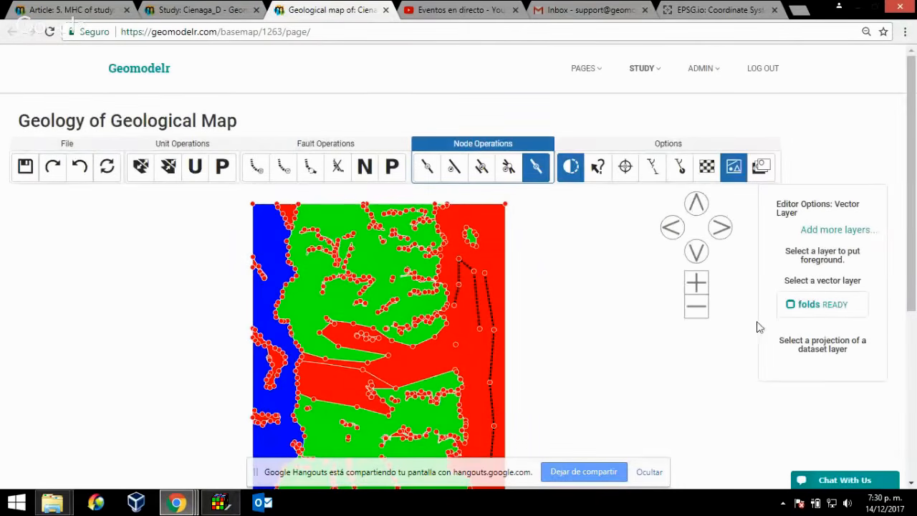
Step: Display the folds vector layer over the geological map and inspect the fold lines across its full extent
left_click(790, 304)
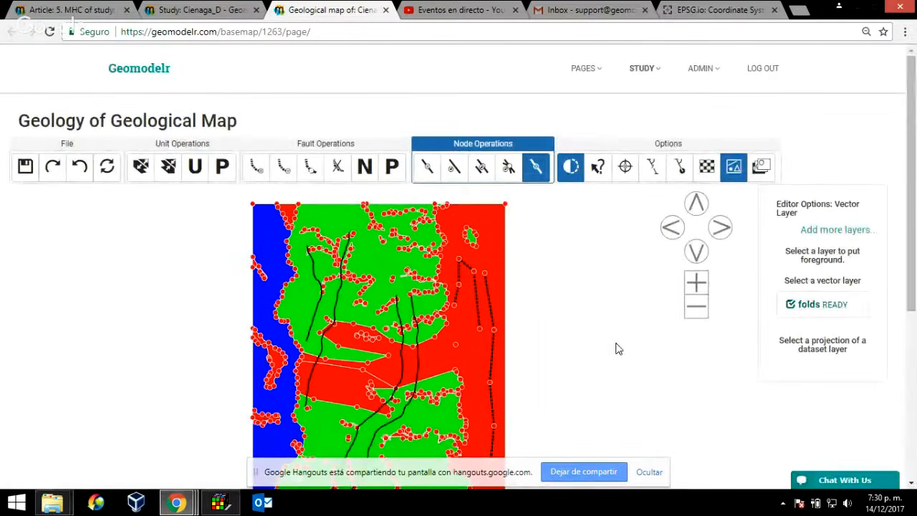
scroll(619, 349, "down", 1)
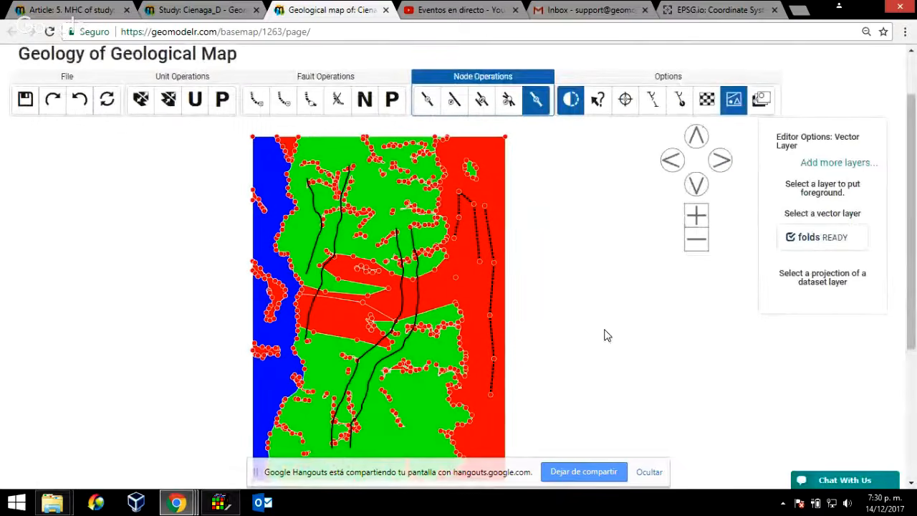
scroll(579, 324, "down", 2)
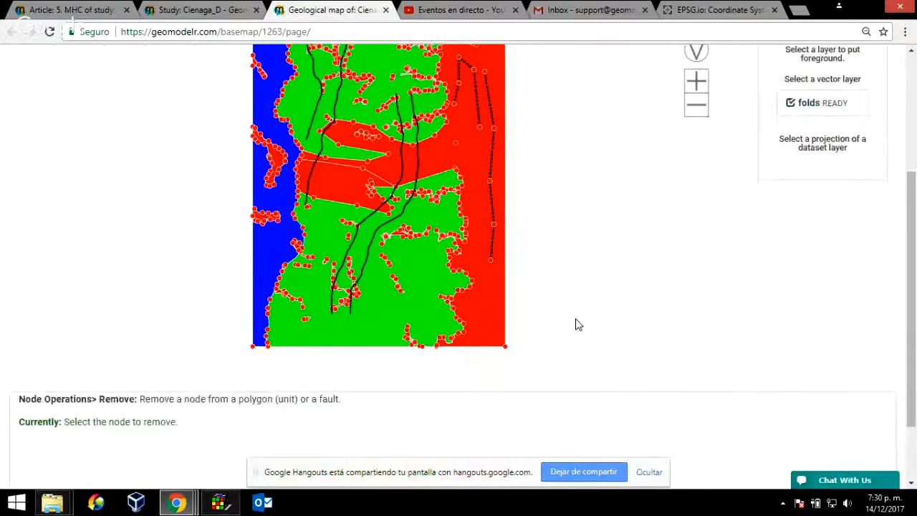
scroll(579, 324, "up", 3)
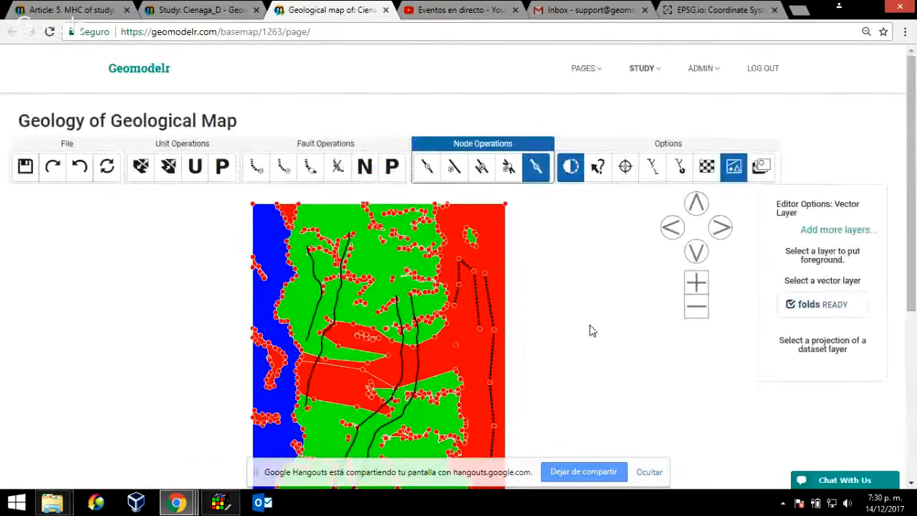
Step: Return to the Cienaga_D study page, abandoning the unsaved map changes
left_click(642, 68)
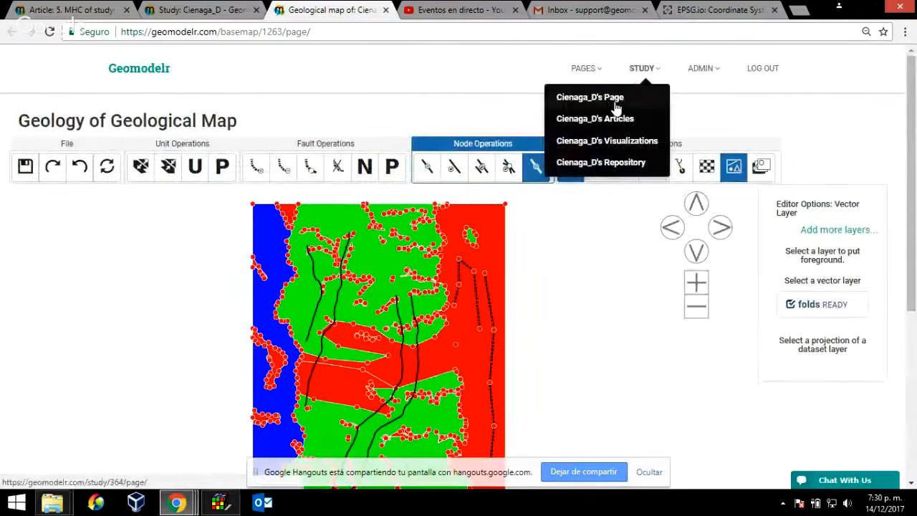
left_click(615, 105)
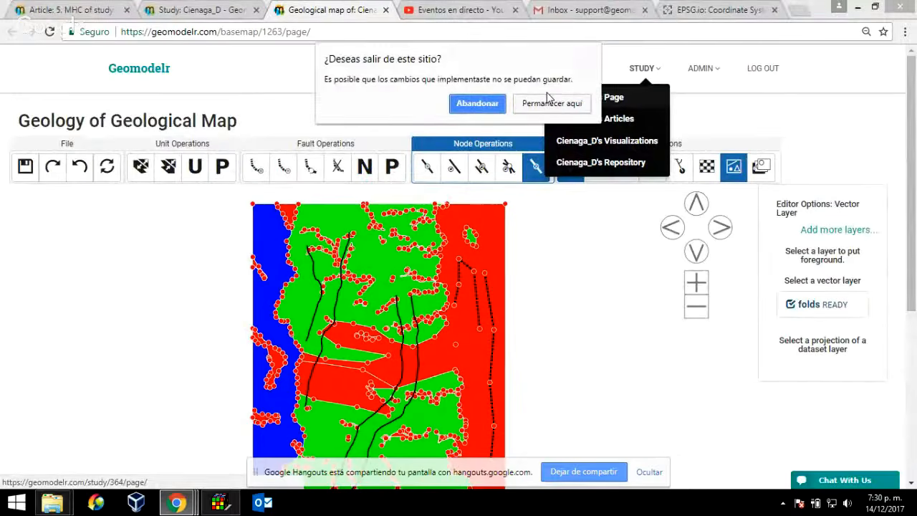
left_click(477, 104)
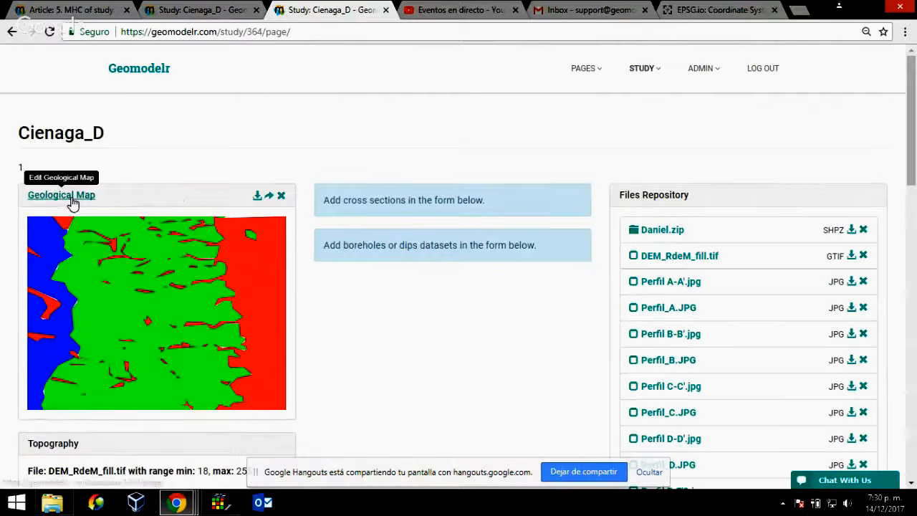
Step: Open the Cienaga_D study's visualizations page
scroll(371, 212, "down", 2)
scroll(372, 212, "down", 1)
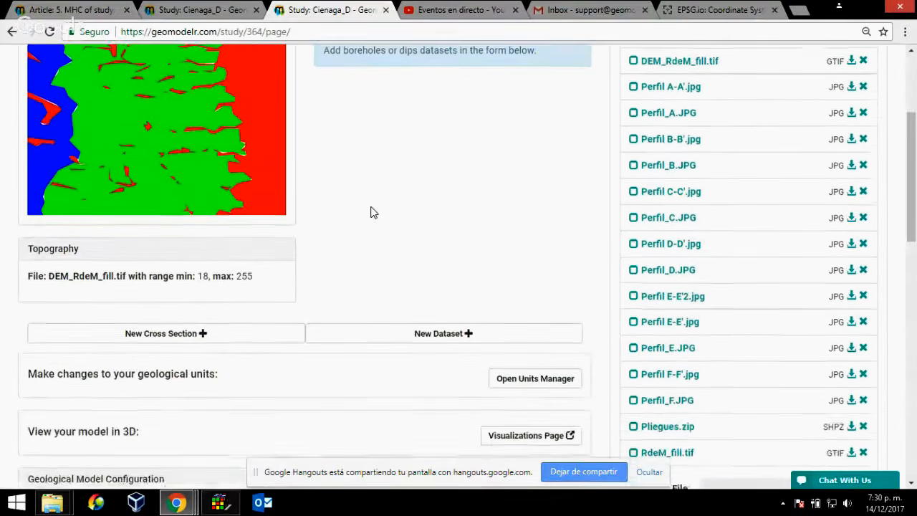
scroll(371, 212, "up", 3)
left_click(643, 69)
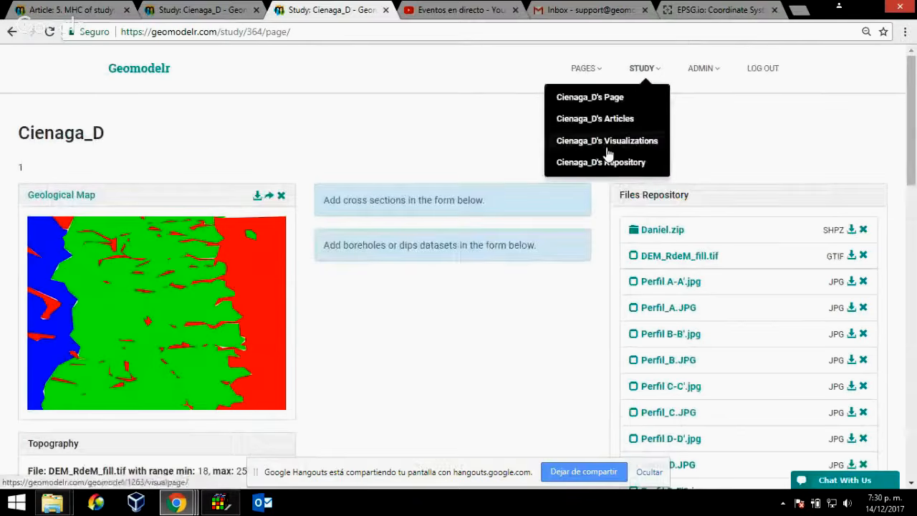
scroll(451, 258, "down", 5)
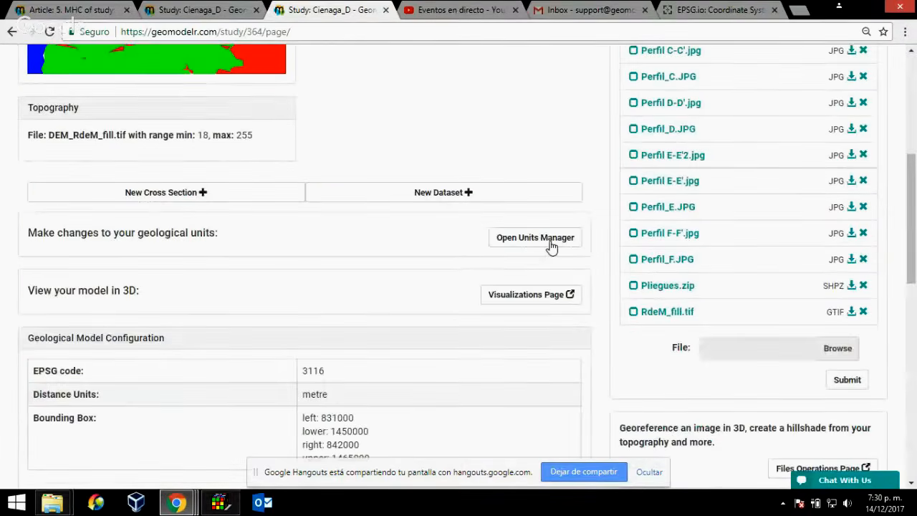
scroll(552, 244, "up", 5)
left_click(641, 69)
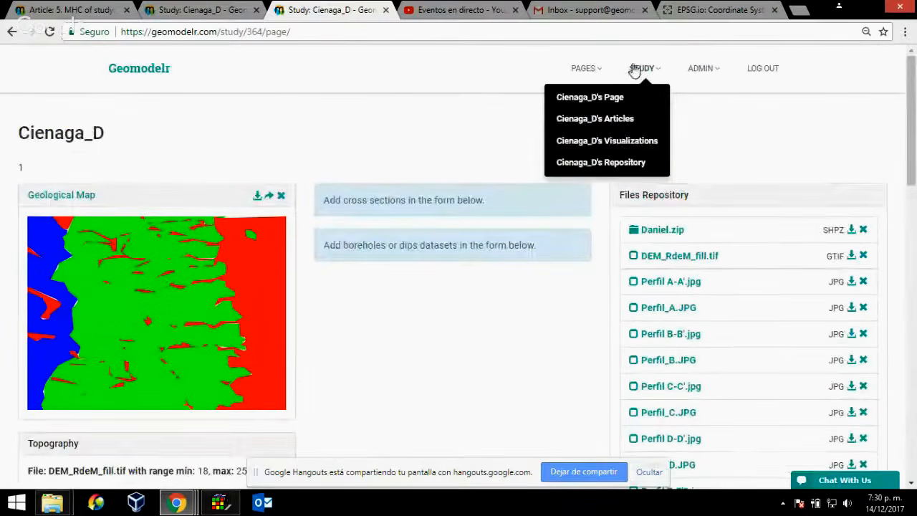
left_click(626, 141)
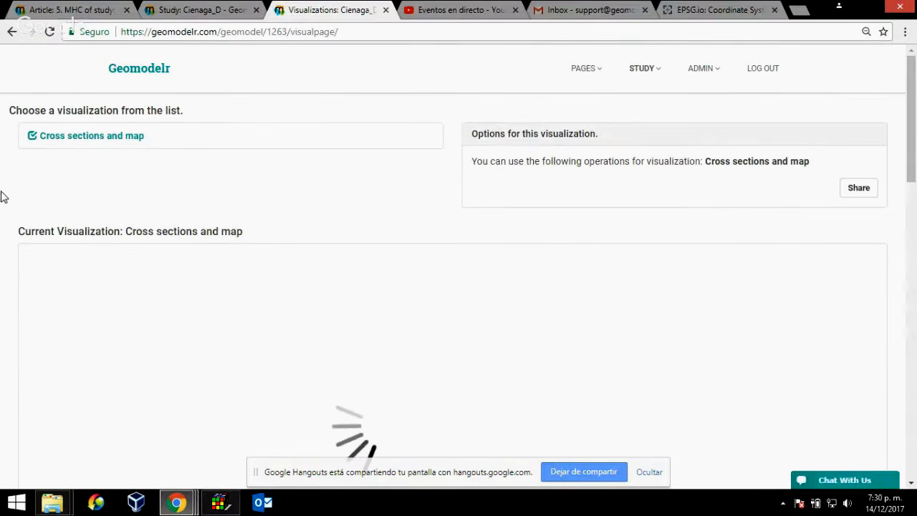
Step: Set the 3D visualization's exaggeration above sea level to 4 and inspect the geological map's relief from an angle
scroll(13, 185, "down", 3)
left_click_drag(309, 268, 360, 336)
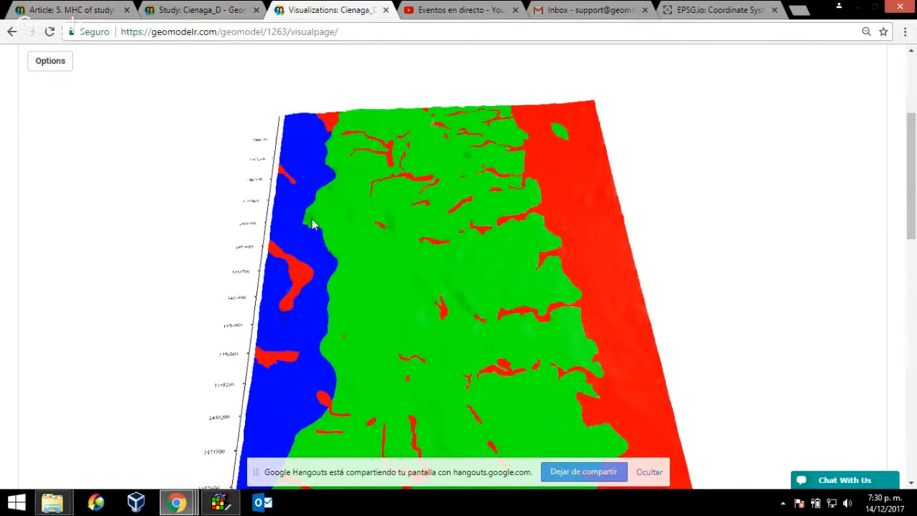
left_click(41, 66)
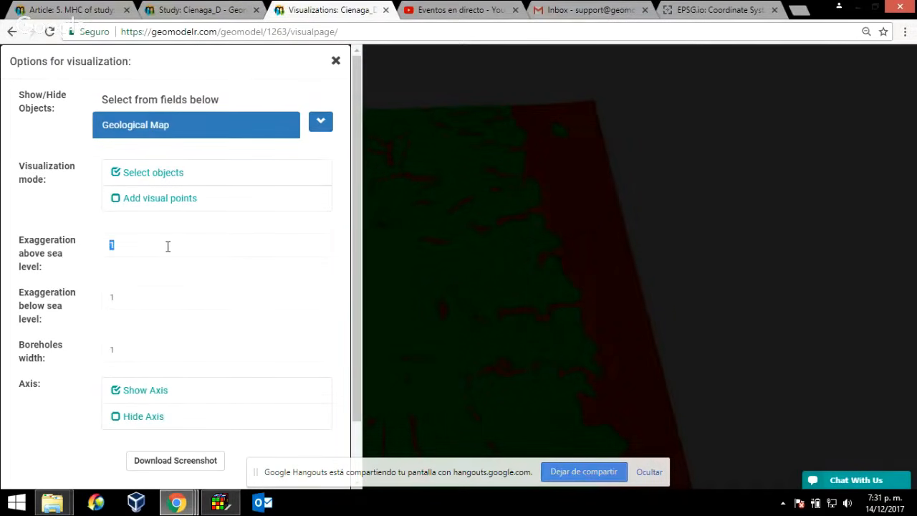
type("3")
left_click(507, 306)
left_click_drag(508, 311, 463, 314)
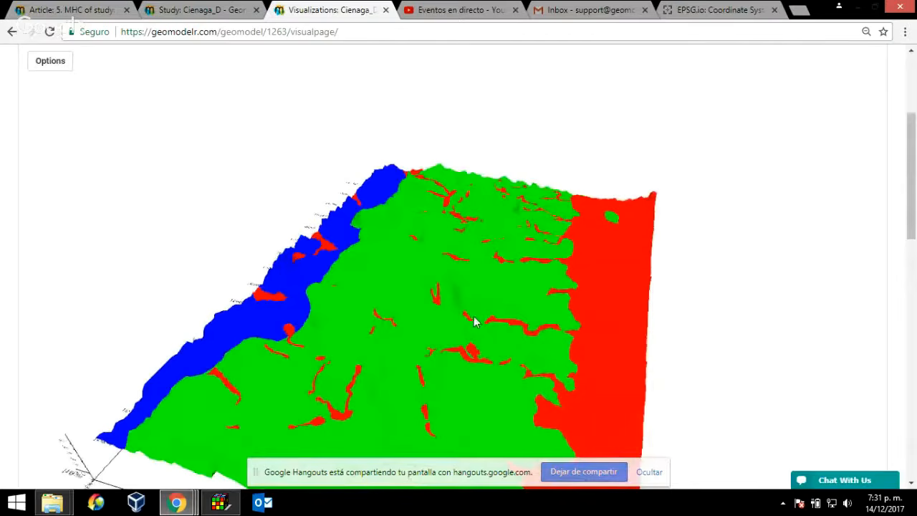
Step: Check the exaggeration below sea level setting in the visualization options
left_click(37, 62)
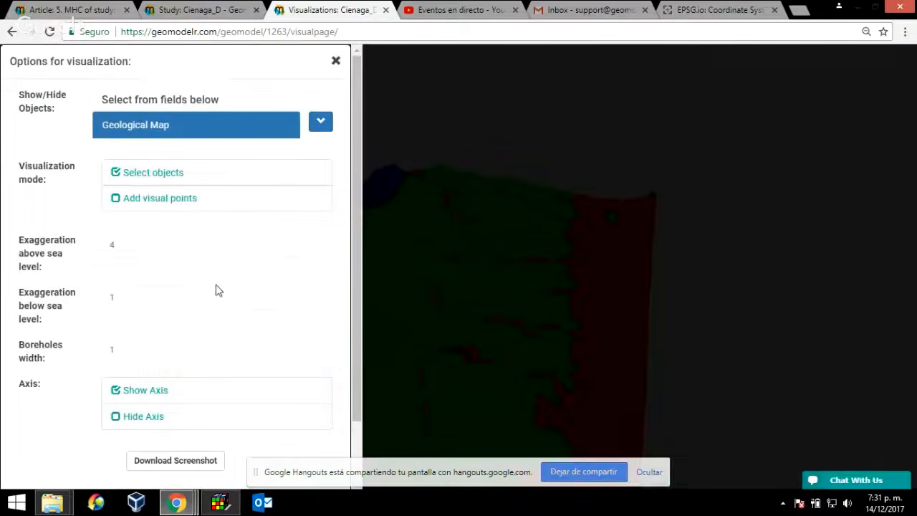
left_click(180, 304)
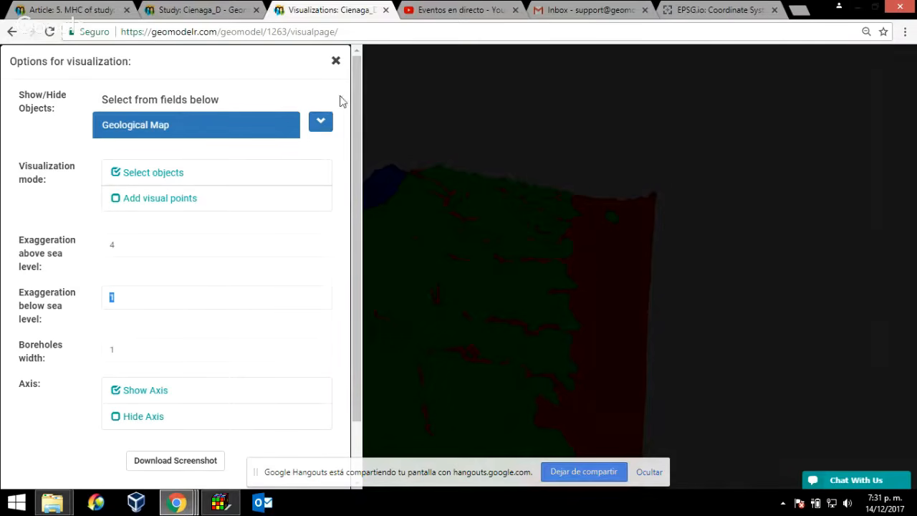
left_click(336, 65)
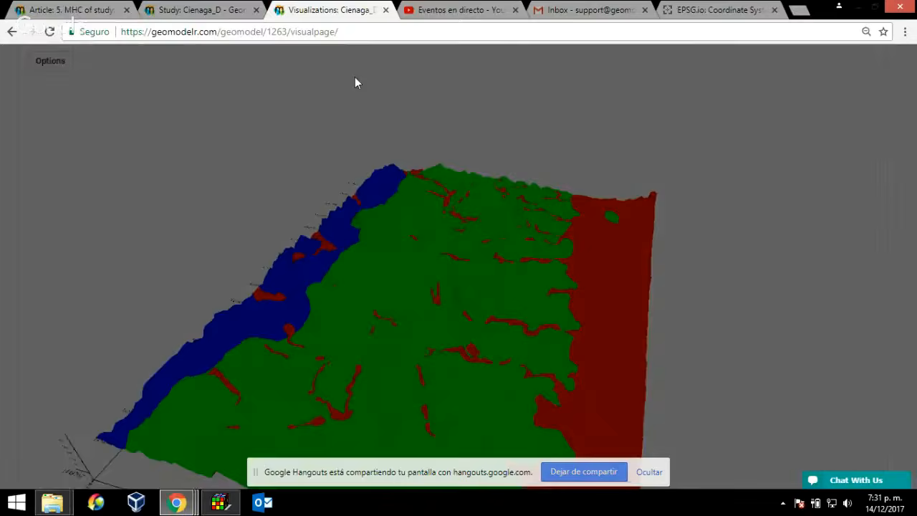
Step: Return from the 3D visualization to the Cienaga_D study page
scroll(2, 246, "down", 2)
scroll(2, 252, "up", 5)
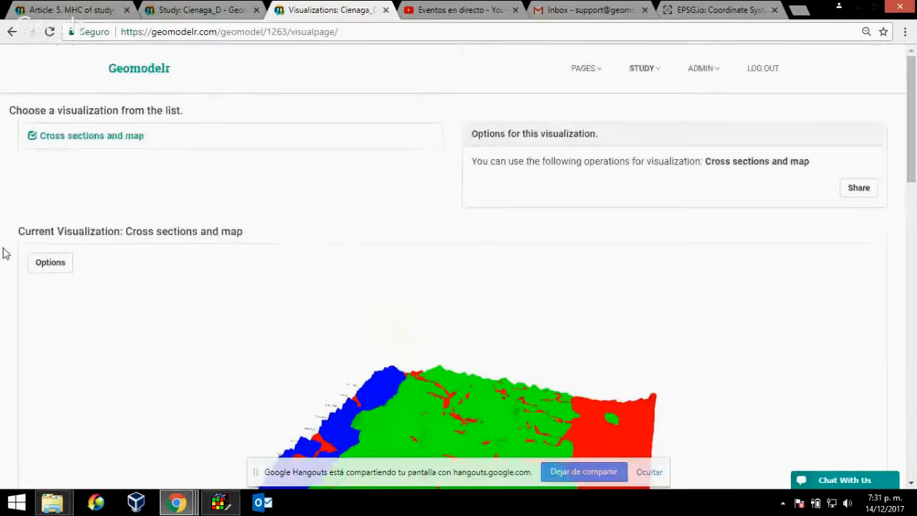
mouse_move(643, 68)
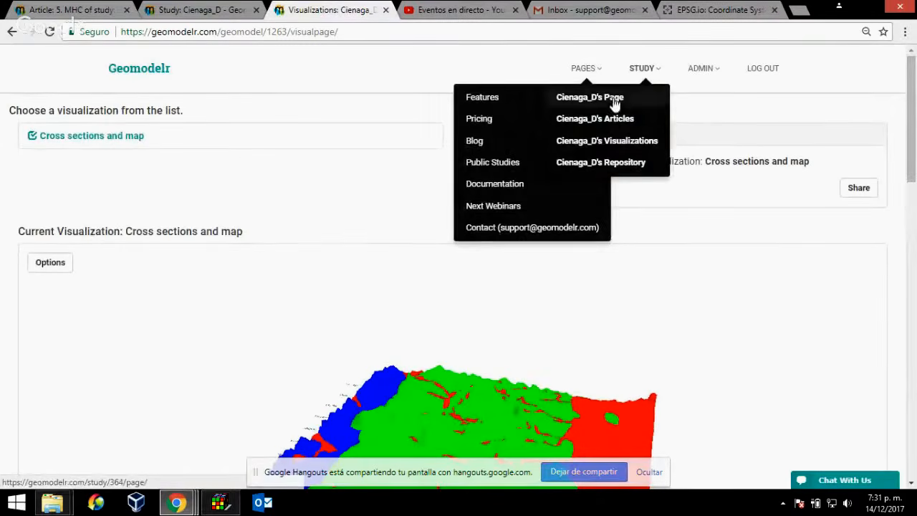
left_click(614, 98)
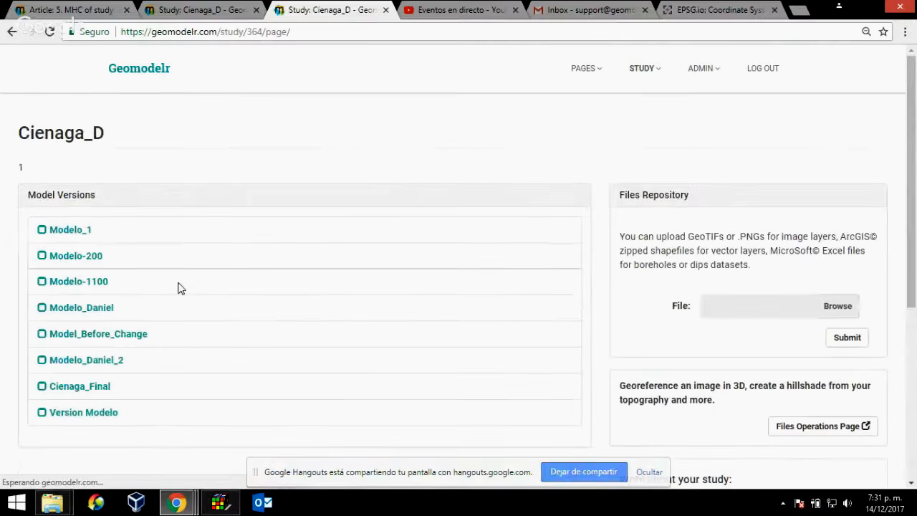
Step: Start a new empty or interpolated cross section and examine the map for placing its surface line's end points
scroll(318, 207, "down", 4)
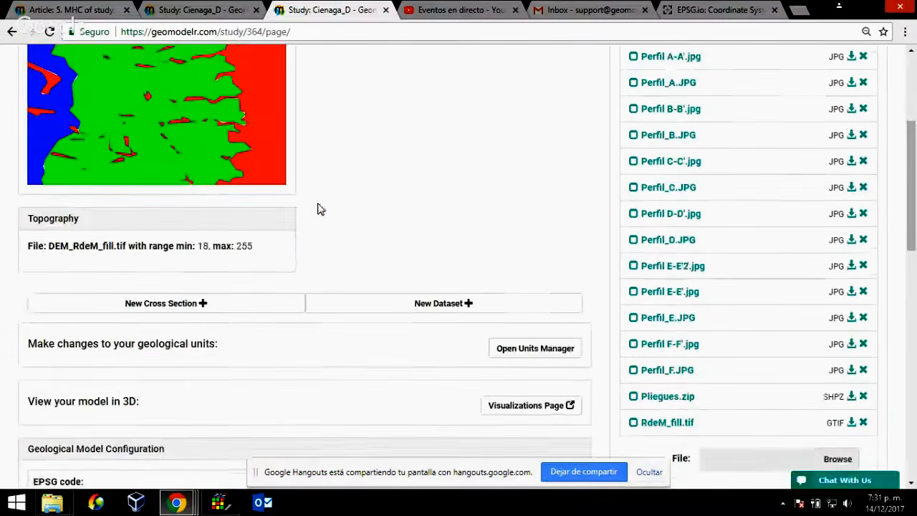
left_click(229, 264)
scroll(375, 166, "down", 2)
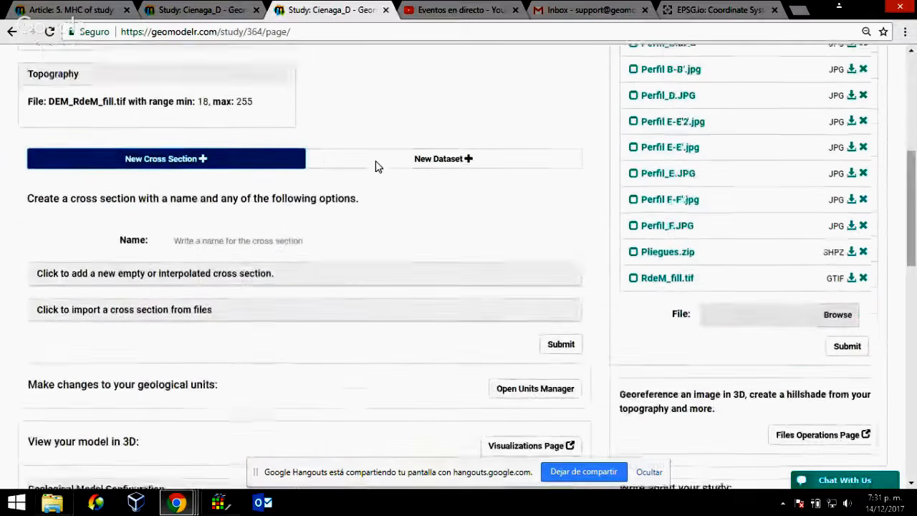
left_click(213, 245)
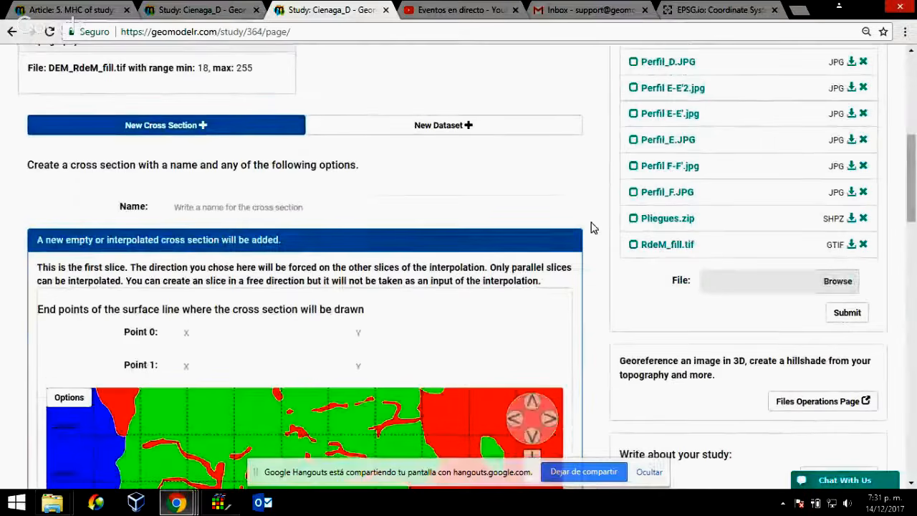
scroll(592, 227, "down", 3)
left_click(531, 275)
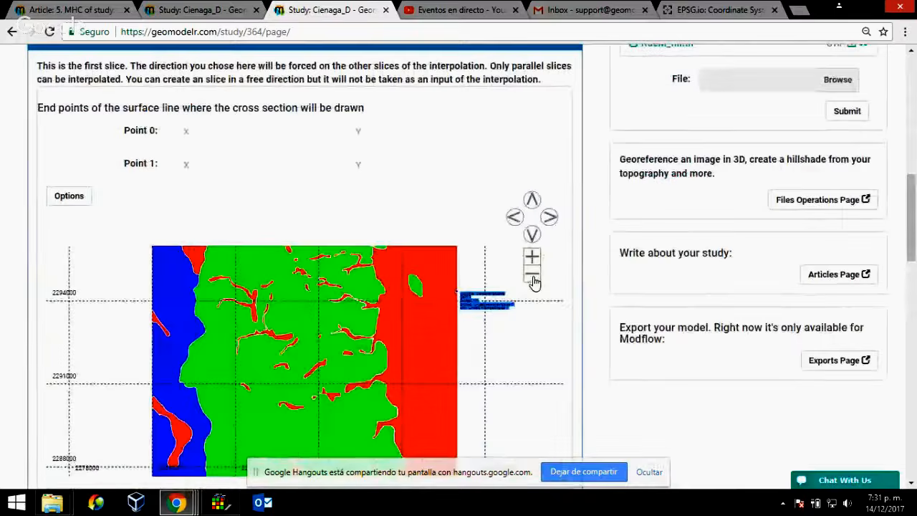
scroll(606, 252, "down", 2)
scroll(606, 252, "up", 3)
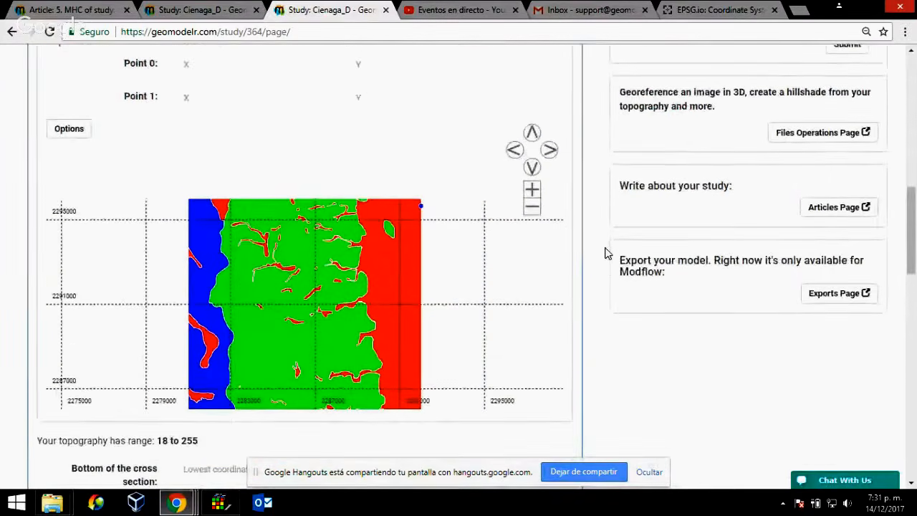
scroll(566, 265, "down", 2)
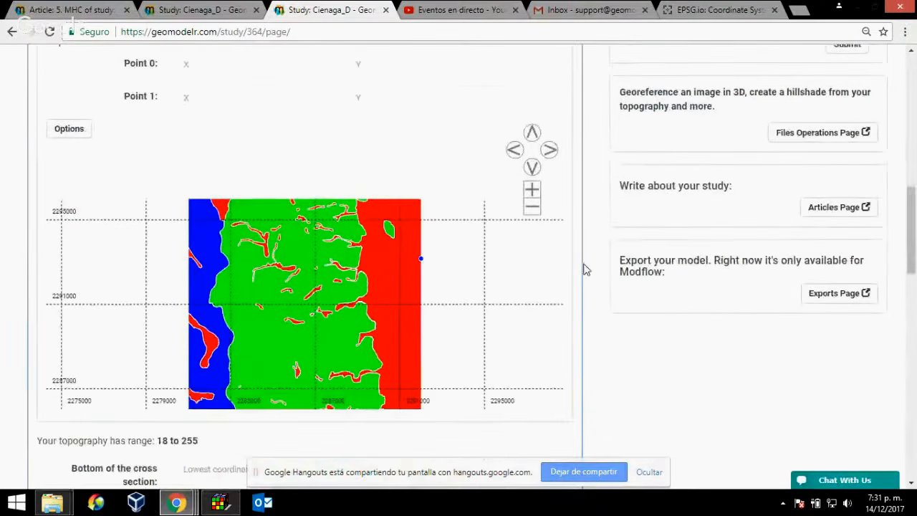
scroll(305, 157, "up", 1)
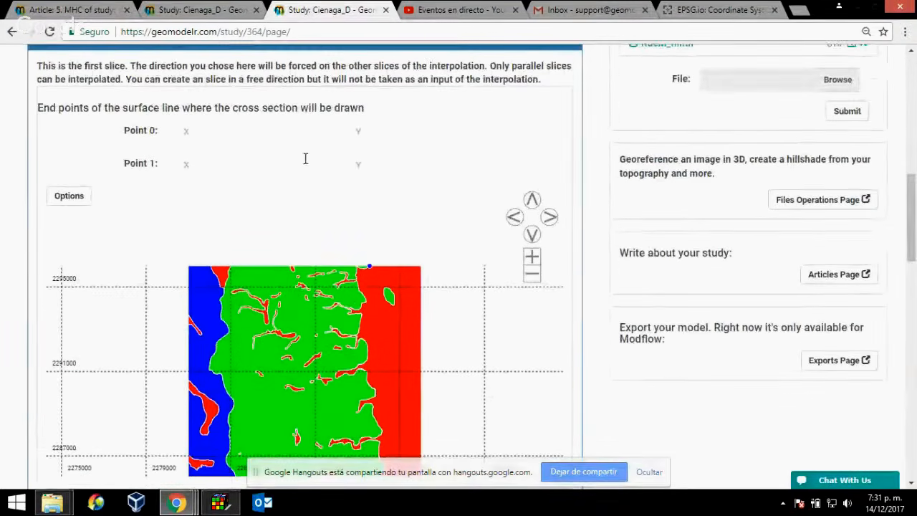
Step: From the cross section map's options, start a new foreground vector layer using Perfiles.shp from the Daniel.zip file
left_click(84, 200)
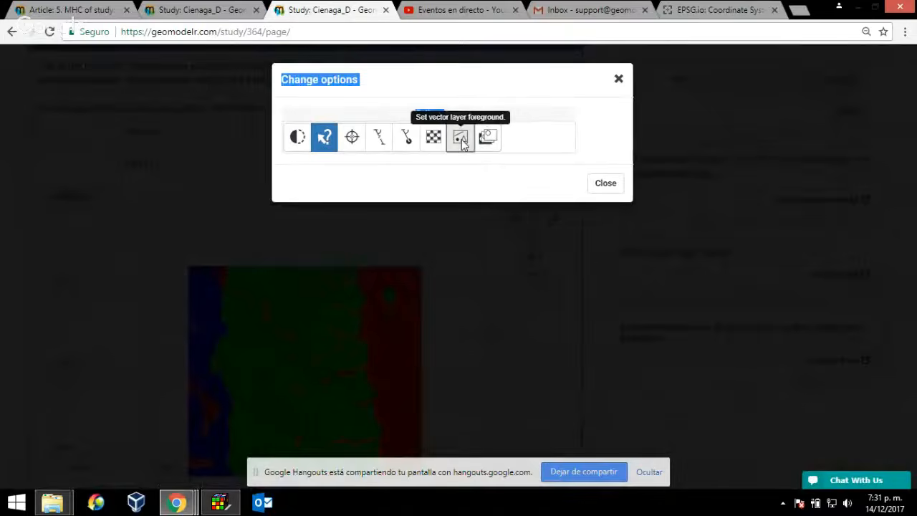
left_click(460, 139)
left_click(570, 188)
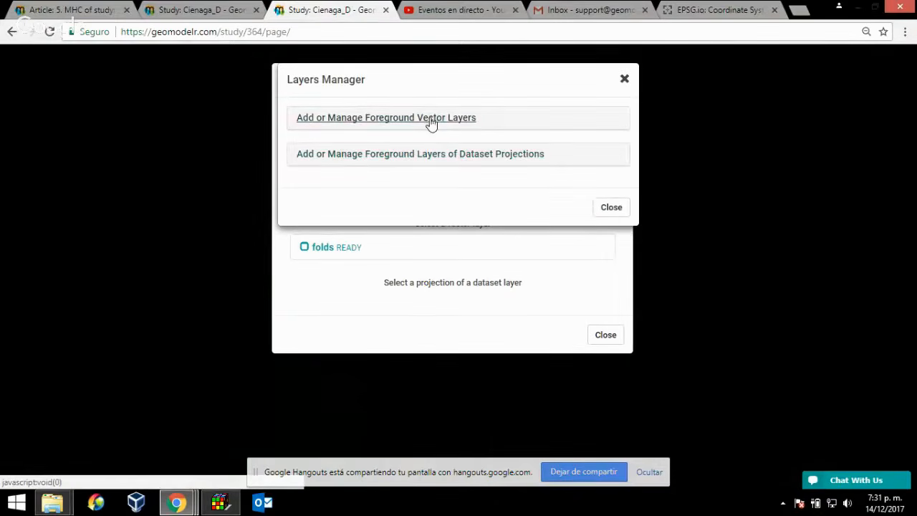
left_click(426, 126)
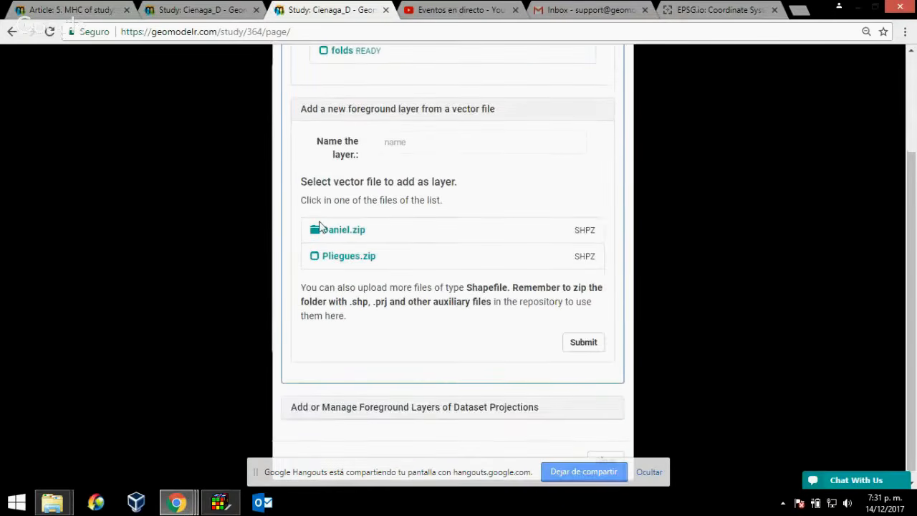
left_click(321, 230)
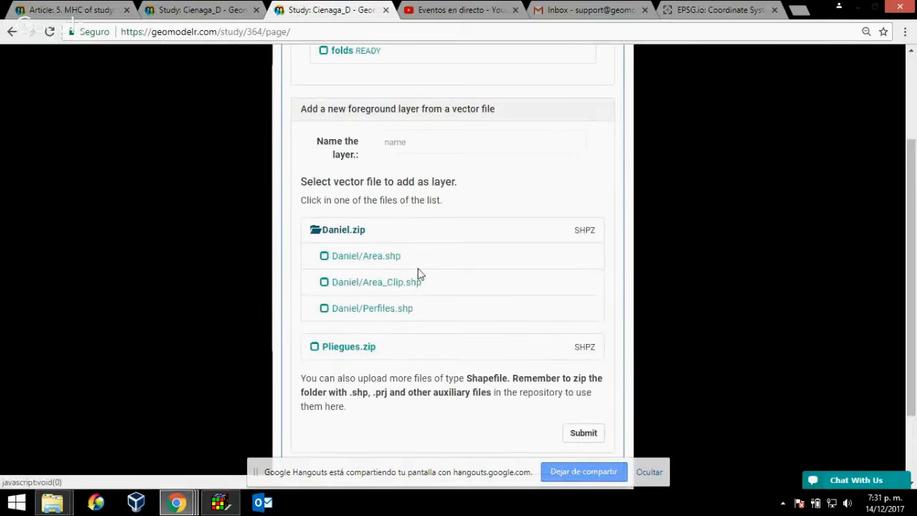
left_click(386, 309)
scroll(469, 280, "up", 1)
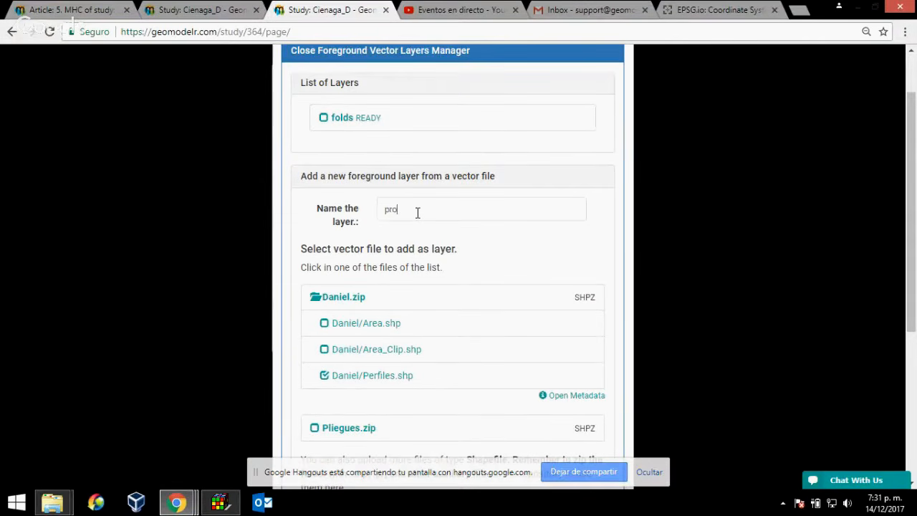
Step: Name the vector layer "cross sections", load only its Perfil property, submit it, and close the layer dialogs
key("BackSpace")
key("BackSpace")
scroll(549, 355, "down", 3)
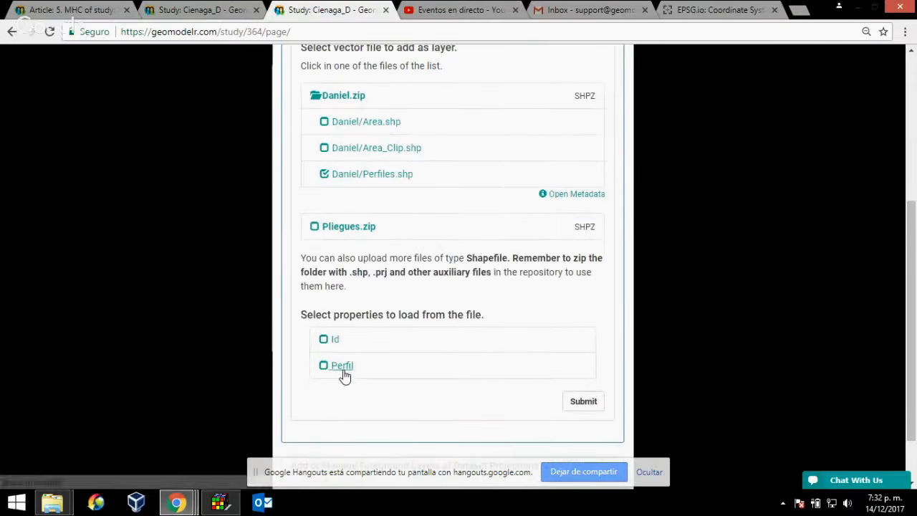
left_click(343, 367)
left_click(582, 403)
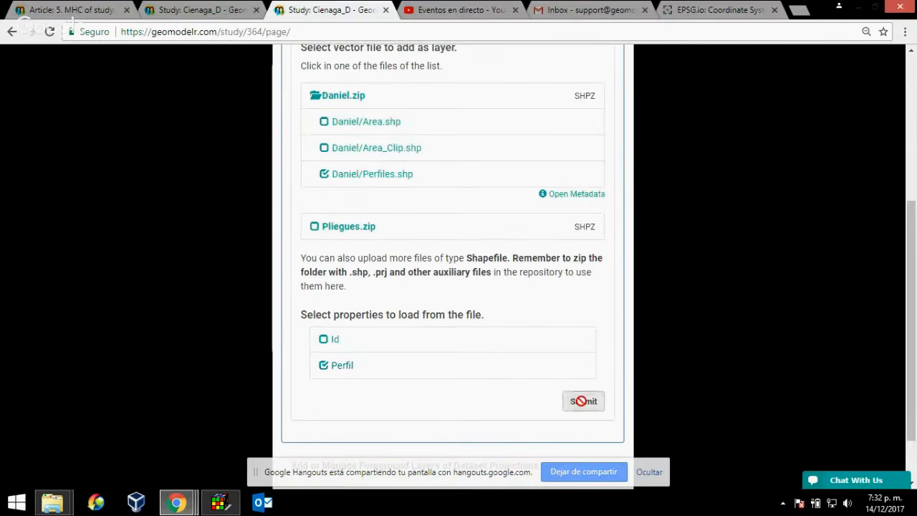
left_click(606, 451)
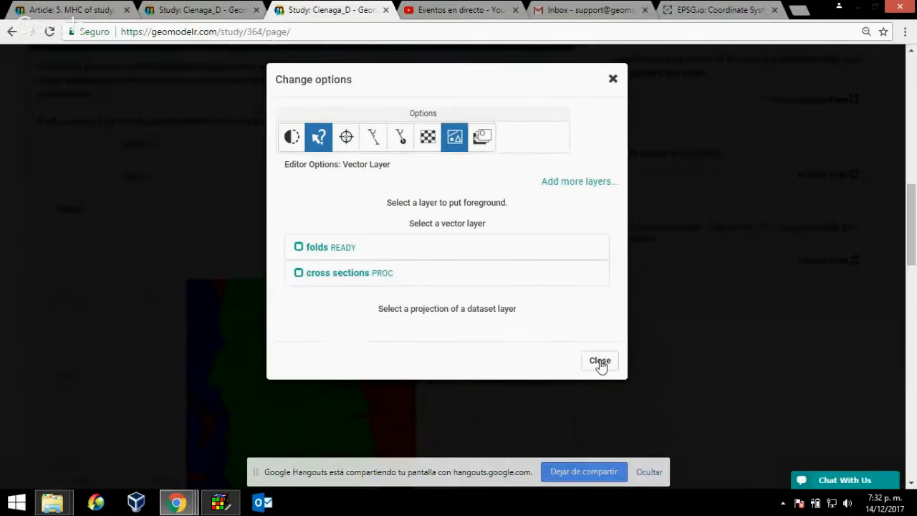
left_click(601, 362)
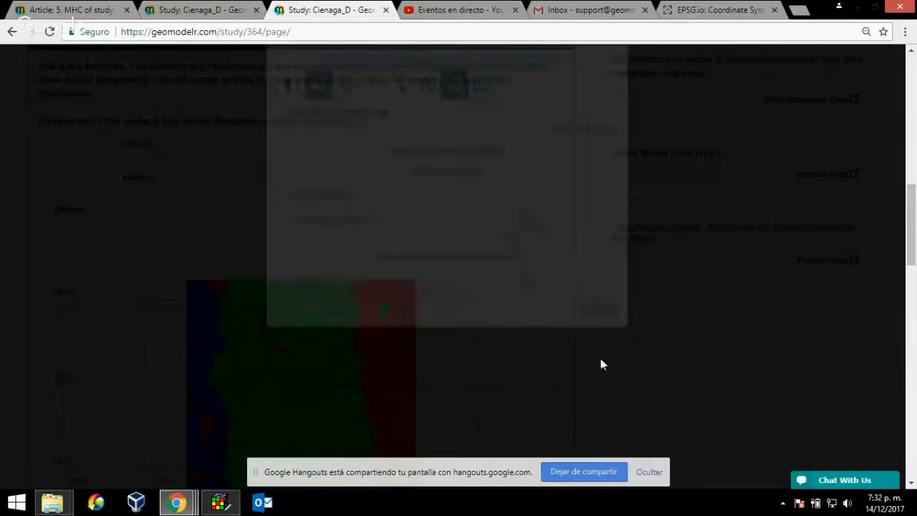
Step: Display the cross sections vector layer over the new section's map and view the full set of profile lines
scroll(436, 274, "down", 1)
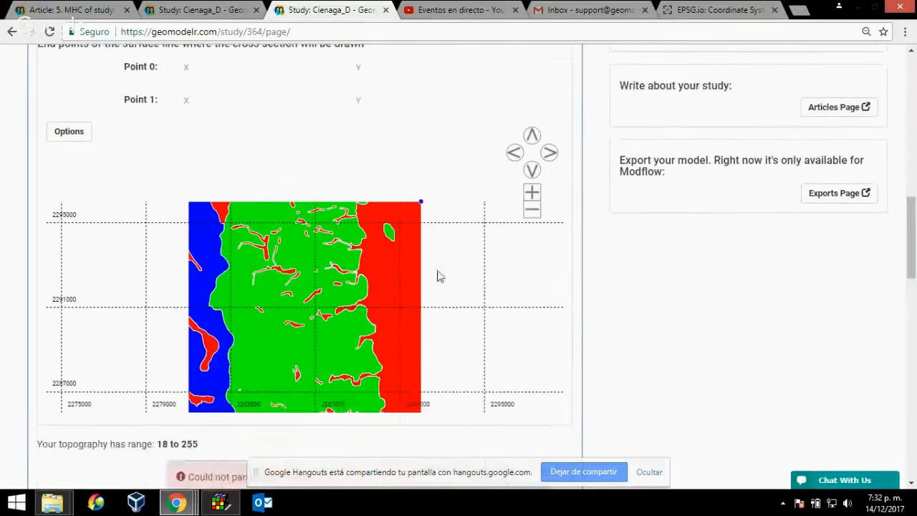
left_click(69, 131)
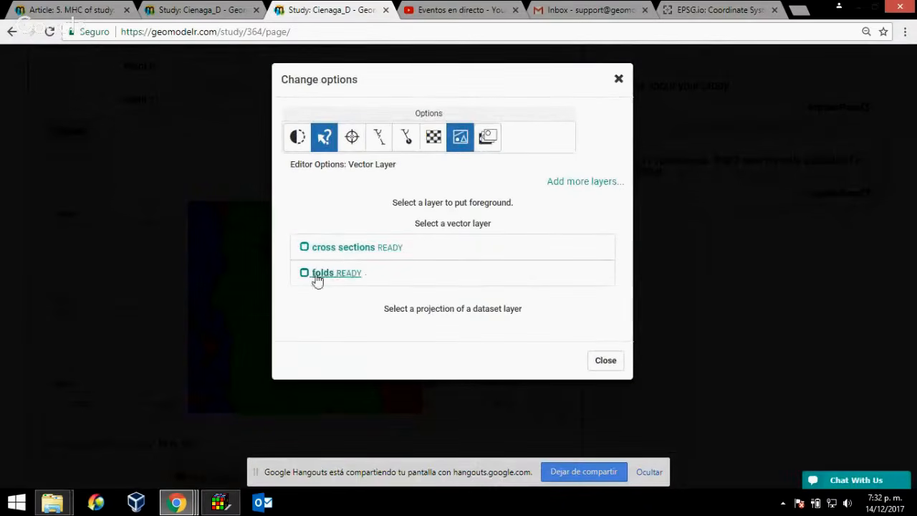
left_click(340, 249)
left_click(601, 361)
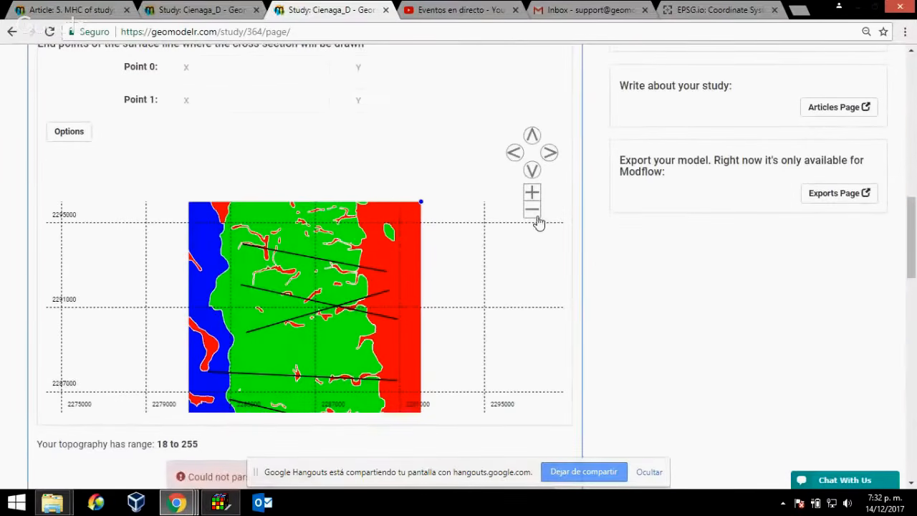
left_click(533, 210)
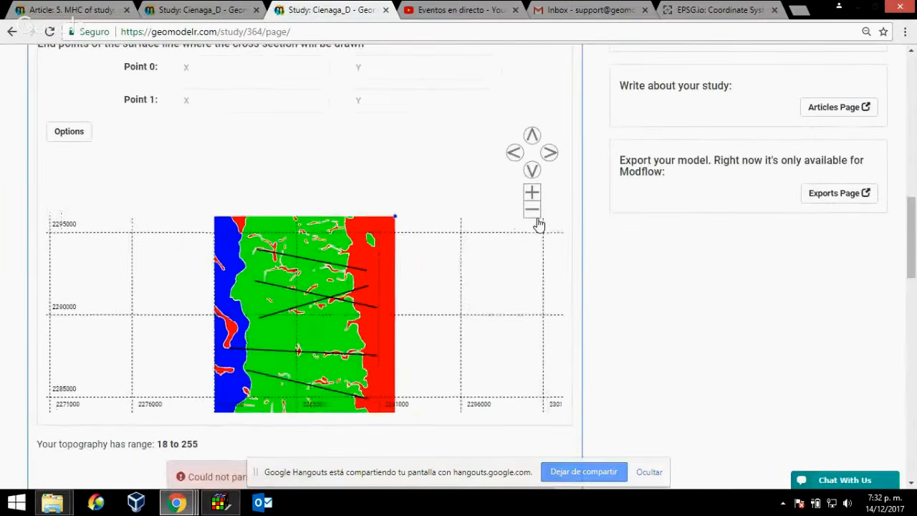
left_click(532, 171)
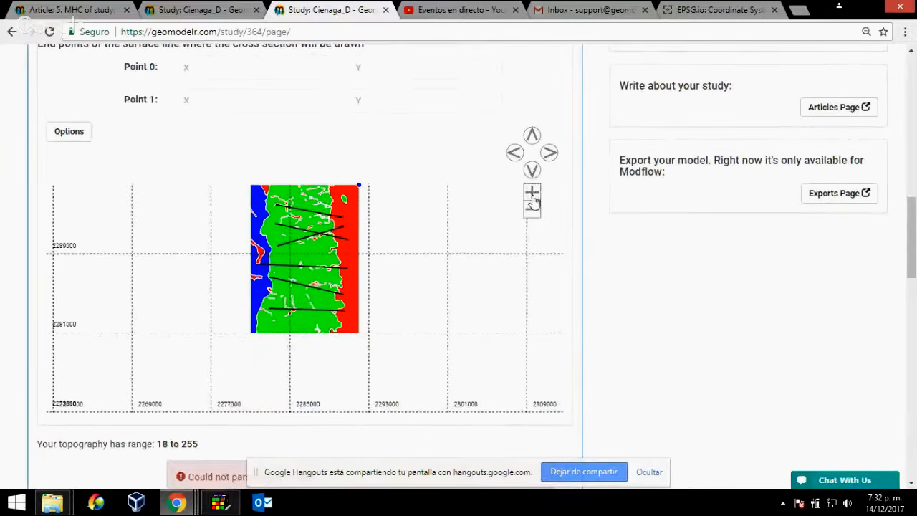
Step: Examine the profile lines over the new cross section's map to find the one for the section
left_click(533, 195)
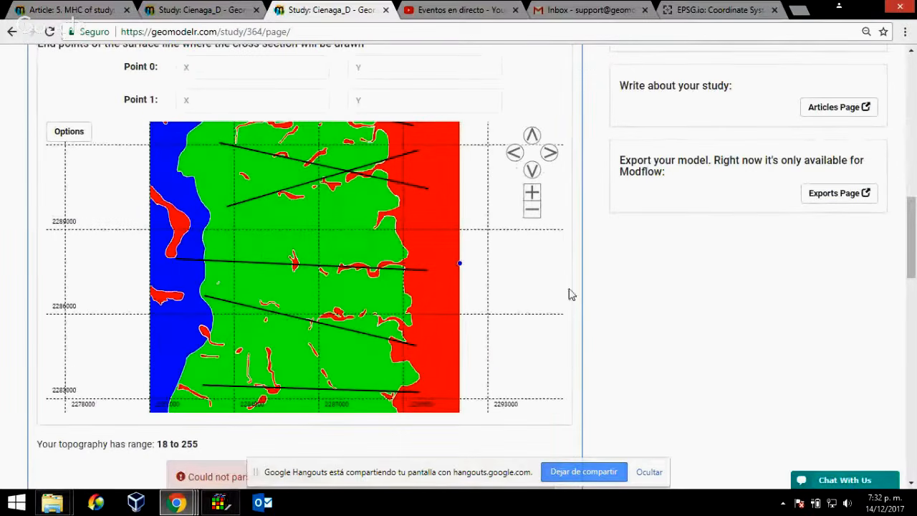
scroll(619, 334, "up", 5)
scroll(612, 334, "down", 5)
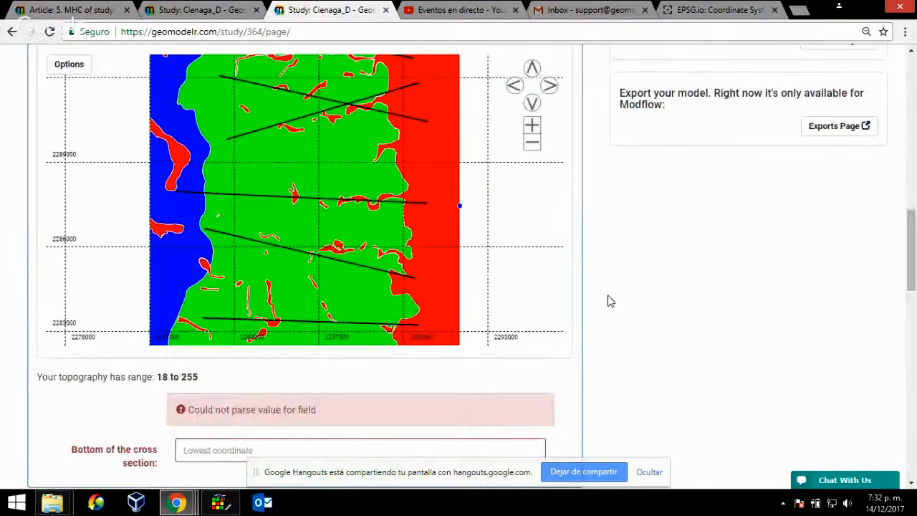
scroll(611, 297, "up", 2)
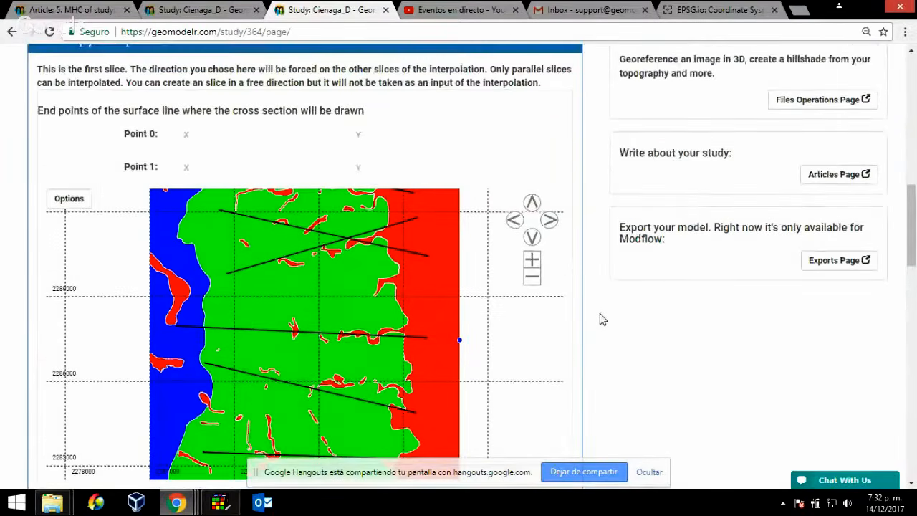
scroll(600, 329, "down", 1)
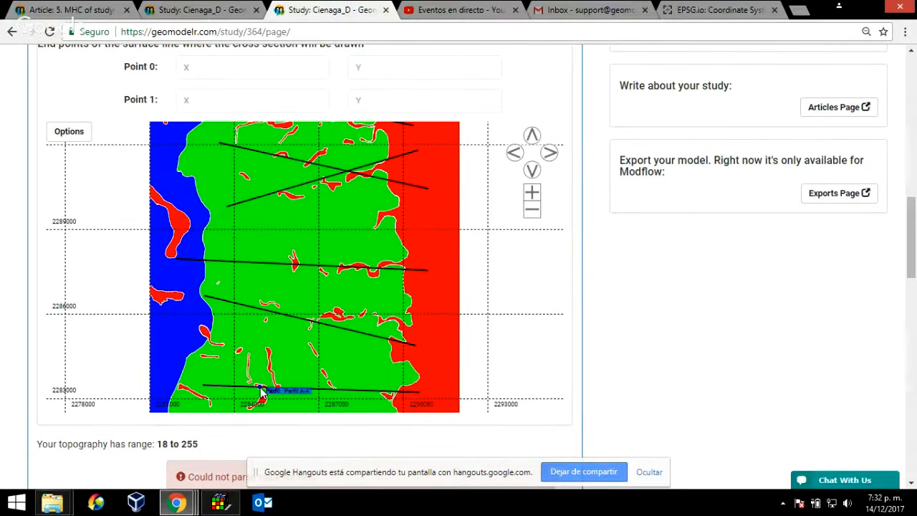
left_click(532, 212)
scroll(590, 317, "up", 3)
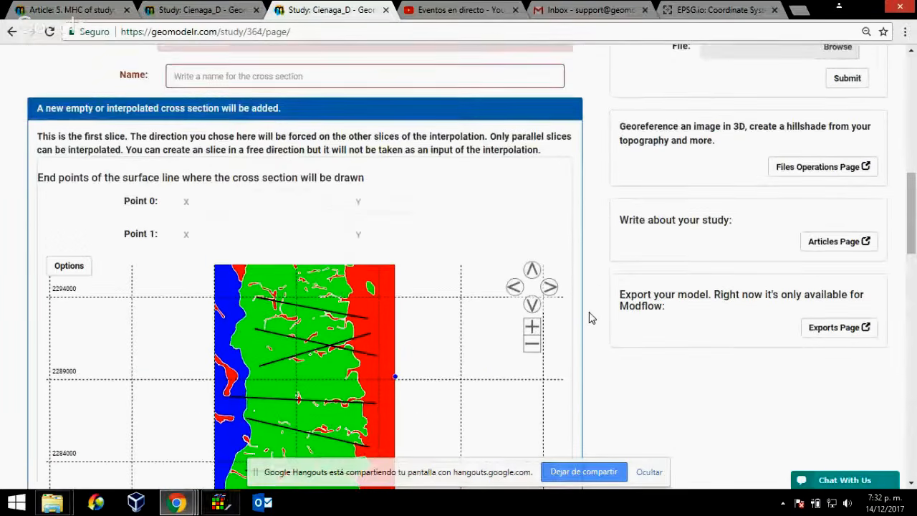
scroll(590, 318, "down", 2)
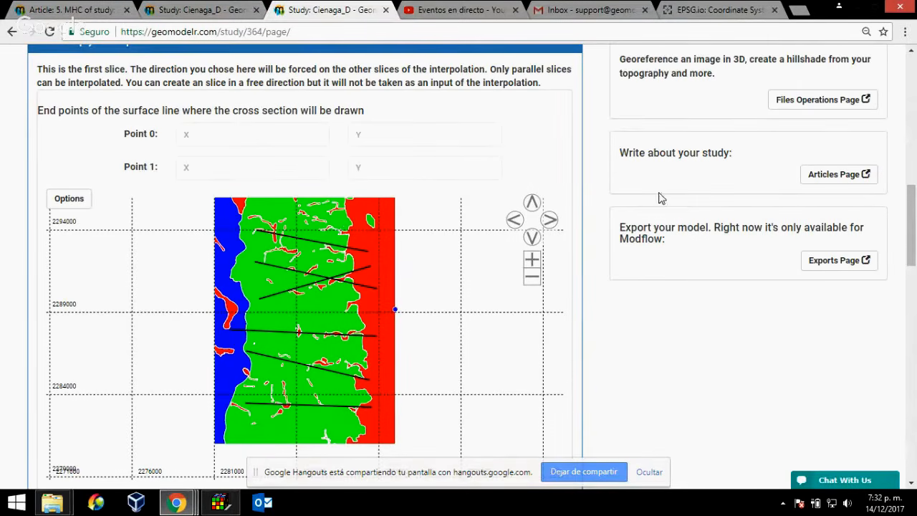
left_click(185, 505)
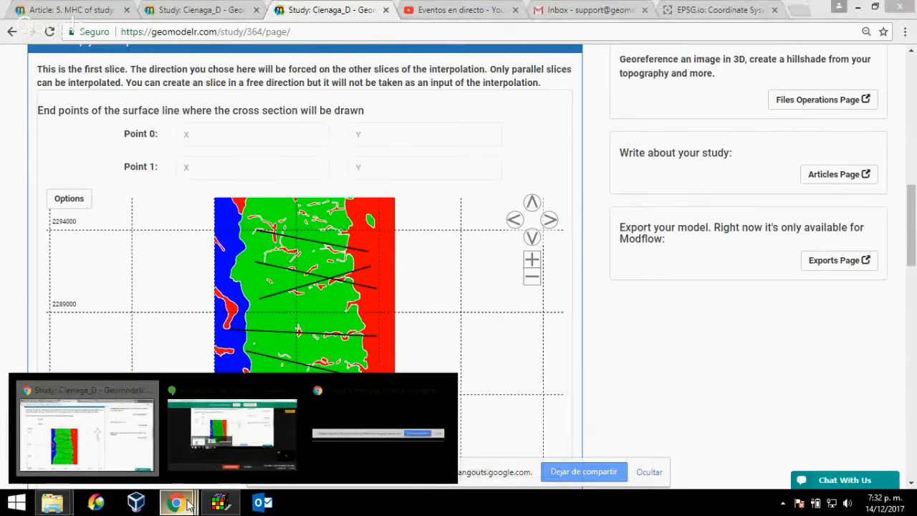
left_click(594, 396)
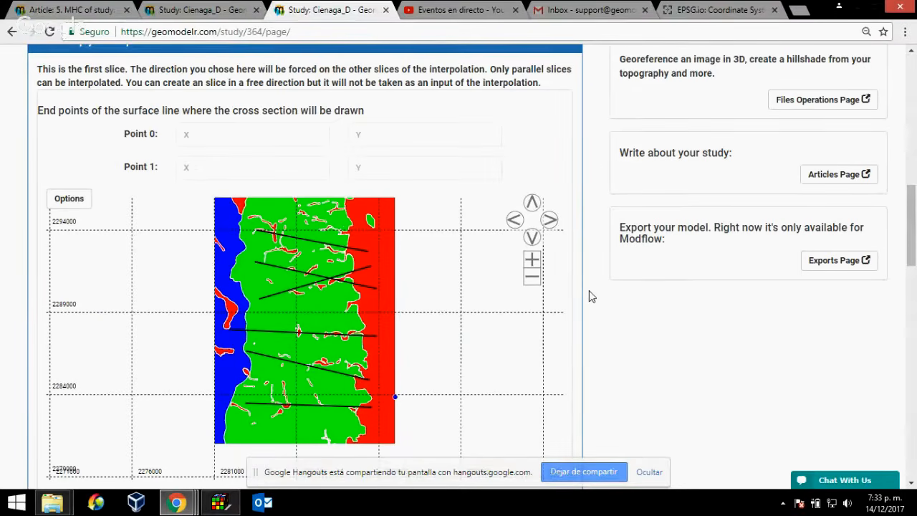
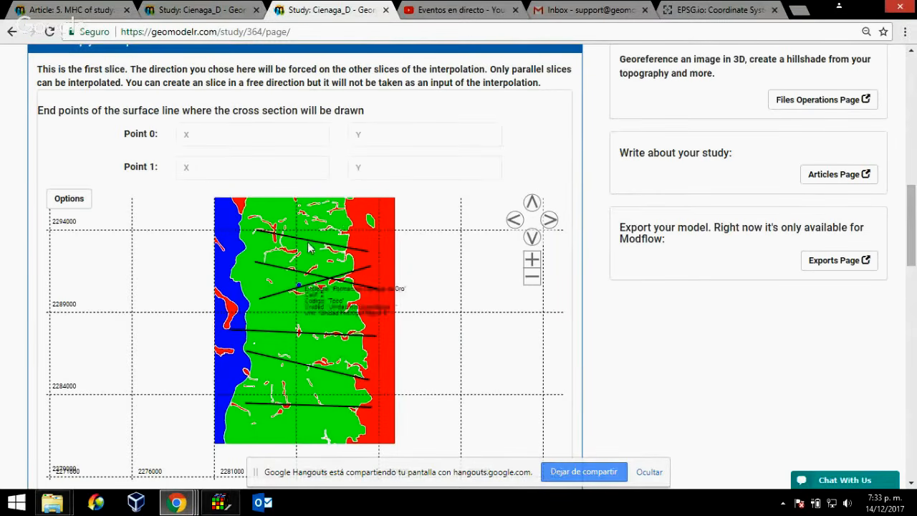
Step: Place the surface line's end points at the ends of the second profile line from the south and set the cross section's bottom to -1000
left_click(247, 354)
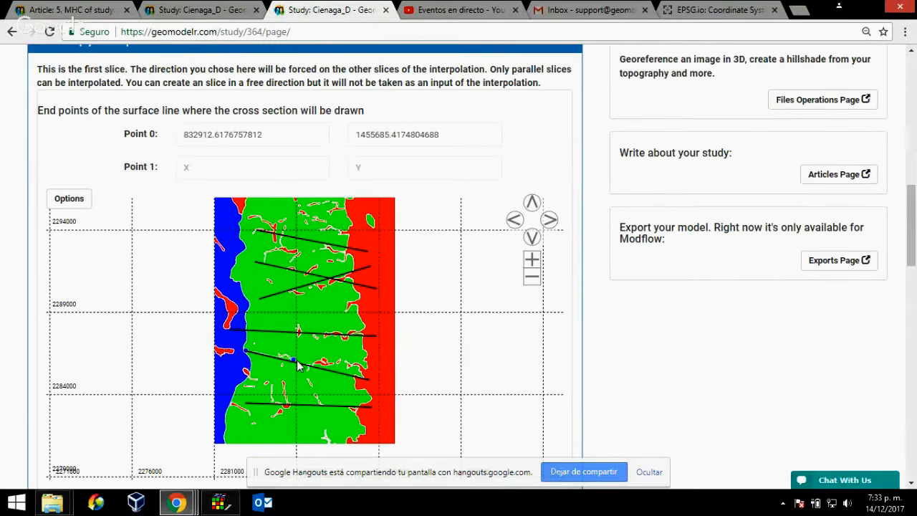
left_click(370, 381)
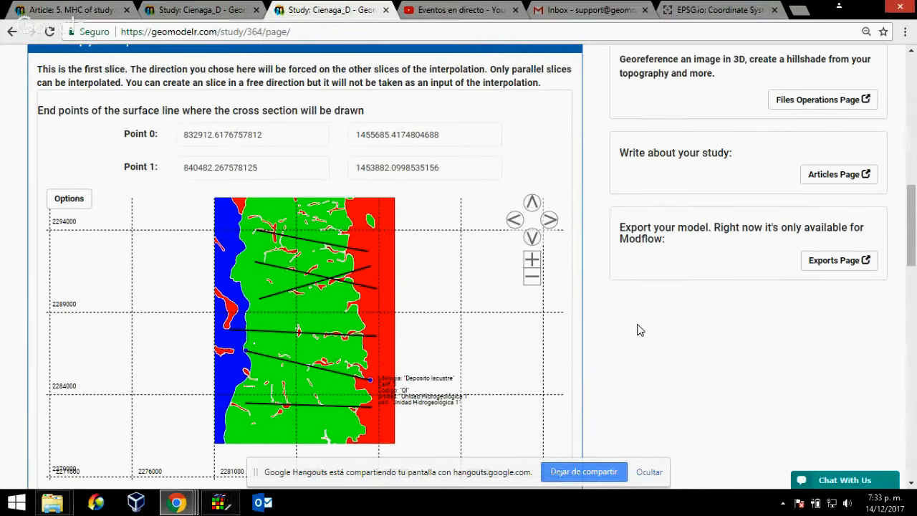
scroll(604, 322, "down", 3)
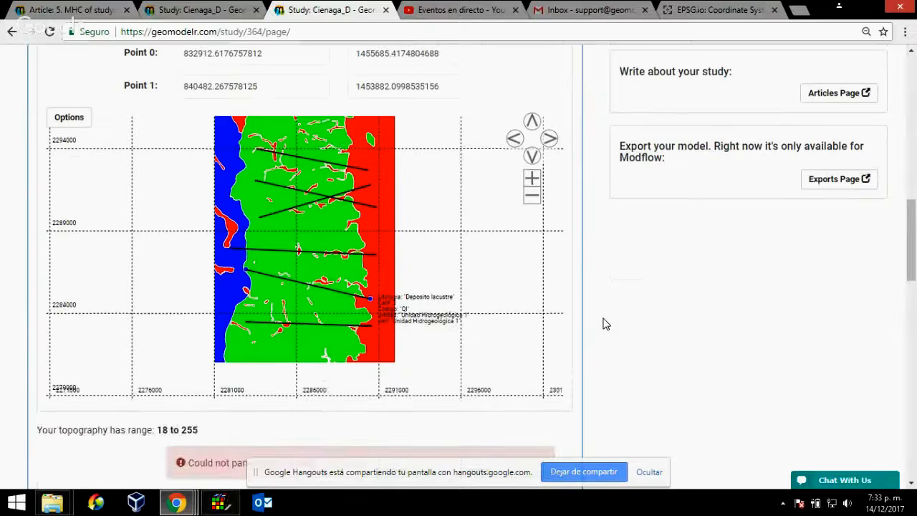
left_click(293, 385)
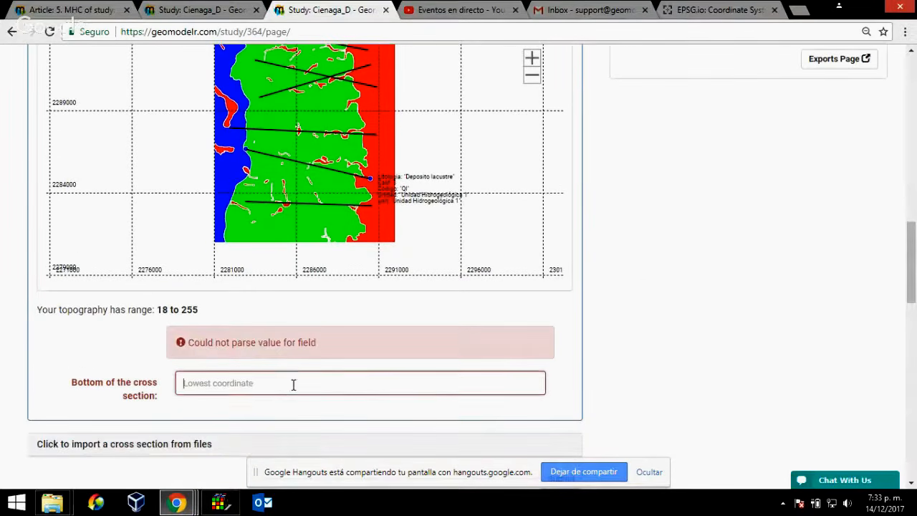
type("-")
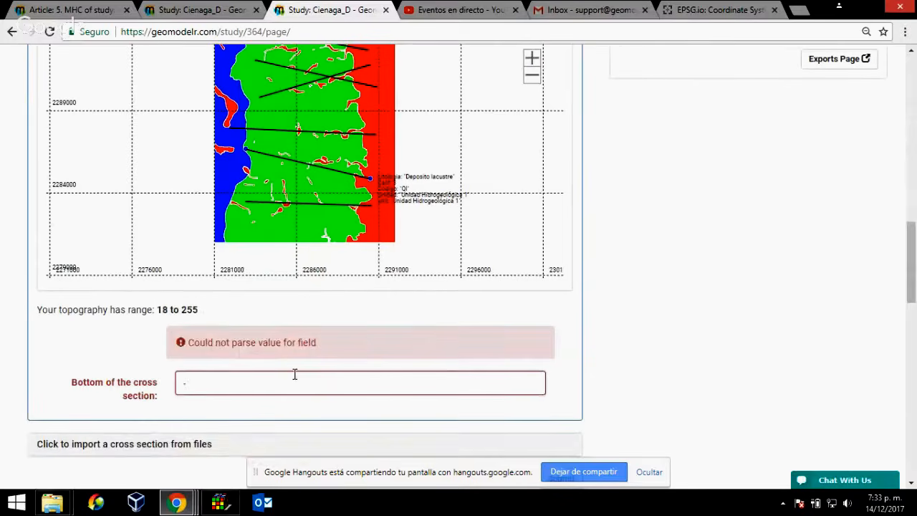
type("1000")
scroll(635, 313, "up", 4)
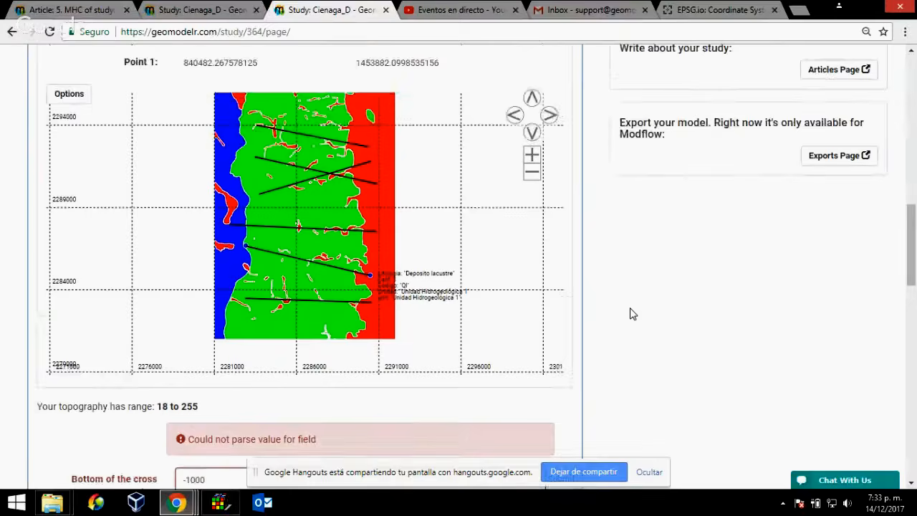
scroll(559, 344, "down", 2)
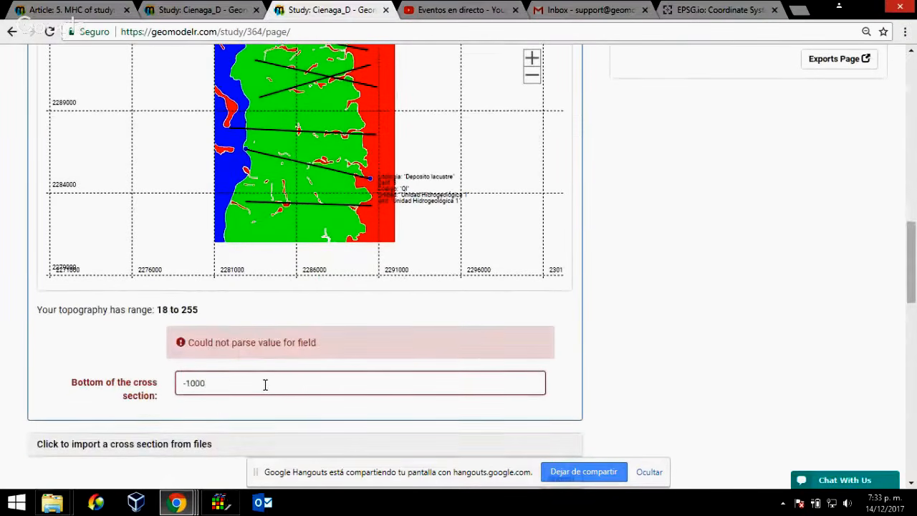
scroll(630, 367, "down", 1)
Step: Name the new cross section B-B' and submit it
scroll(617, 358, "up", 7)
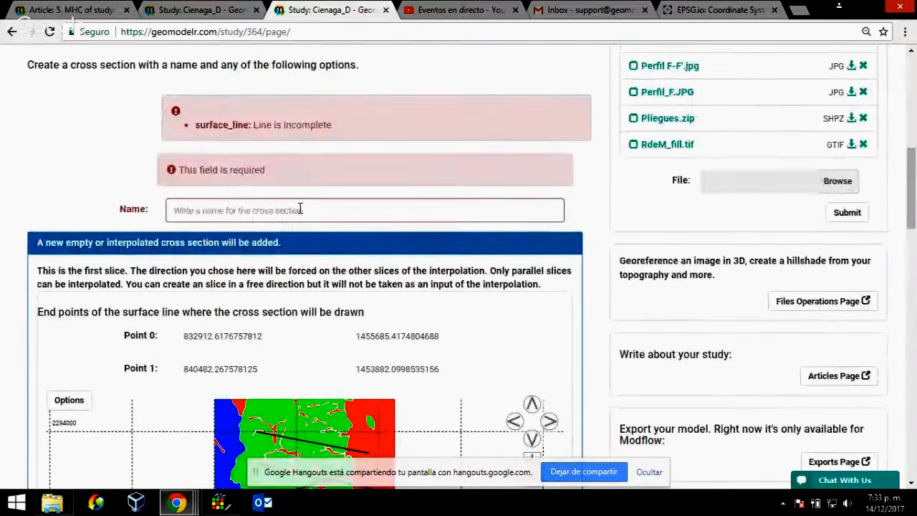
left_click(299, 209)
type("B")
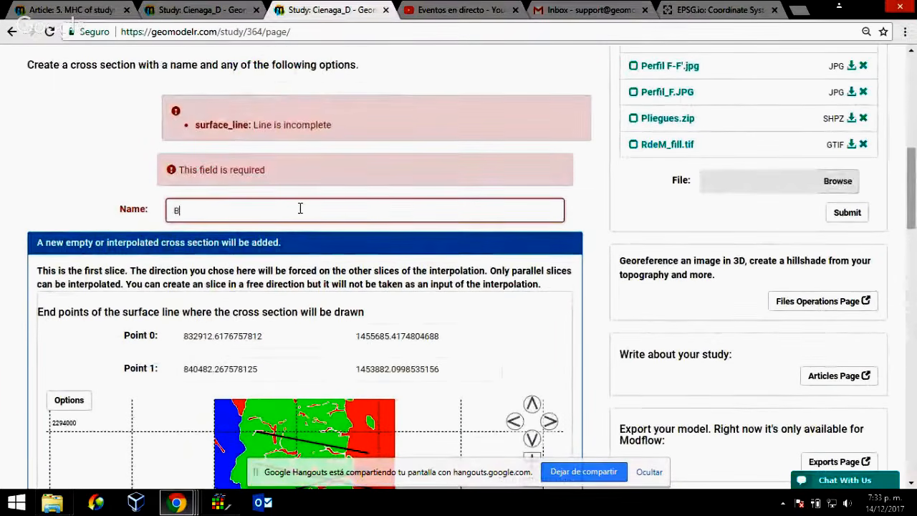
type("-B")
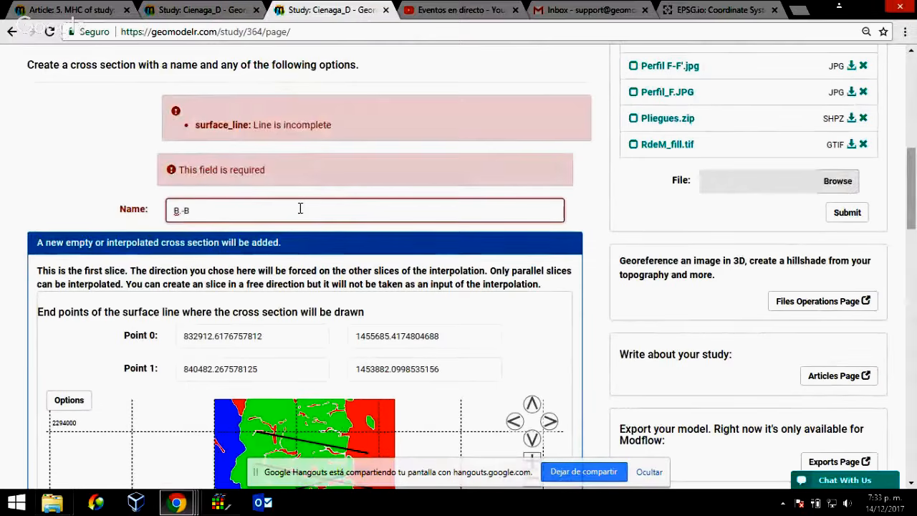
type("'")
key("Left")
key("Left")
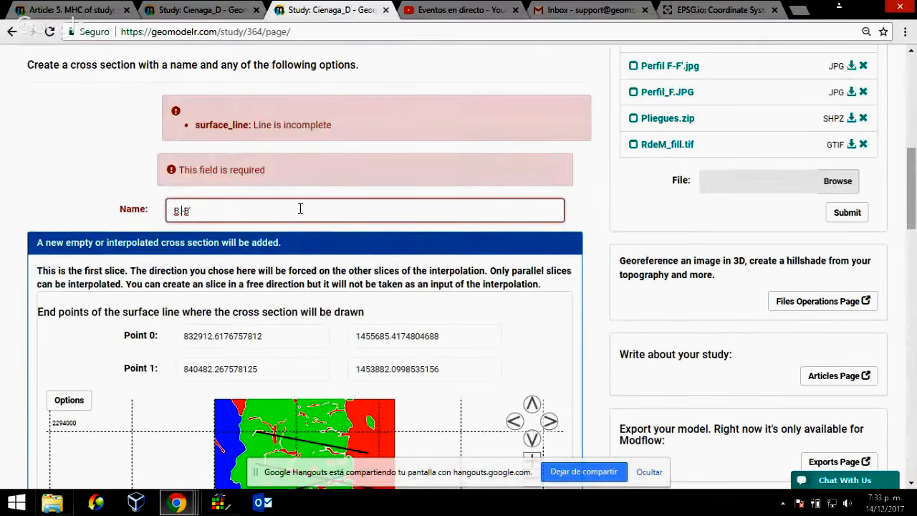
key("BackSpace")
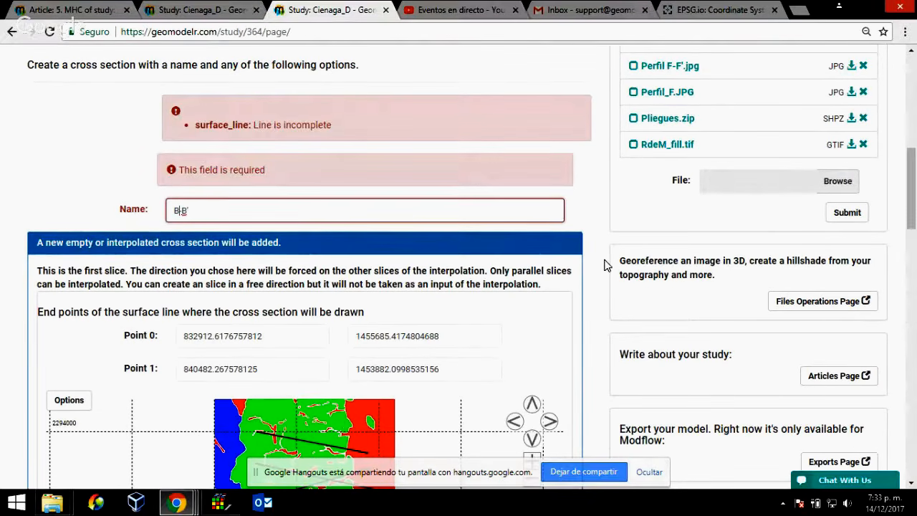
scroll(604, 265, "down", 4)
scroll(604, 266, "down", 4)
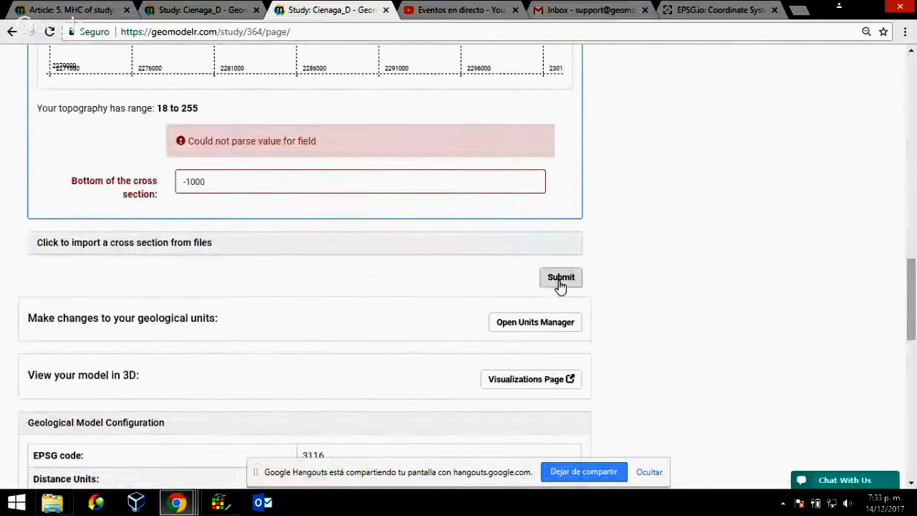
scroll(588, 265, "down", 5)
scroll(617, 242, "up", 10)
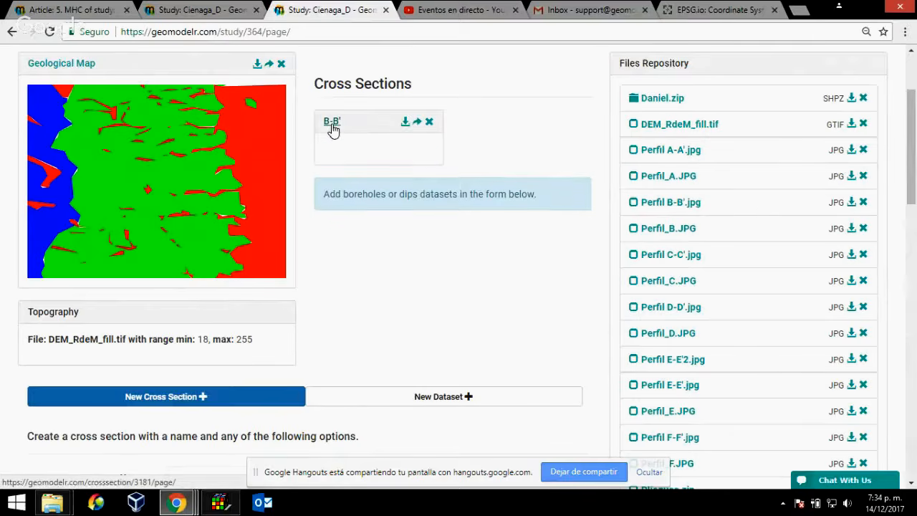
Step: Open cross section B-B' and inspect the map strip and topographic profile up close
left_click(332, 124)
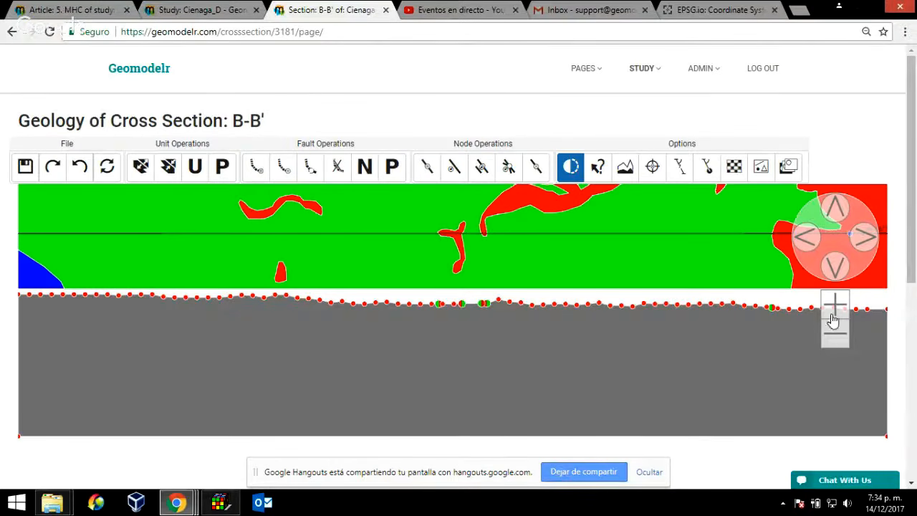
left_click(831, 310)
left_click(831, 310)
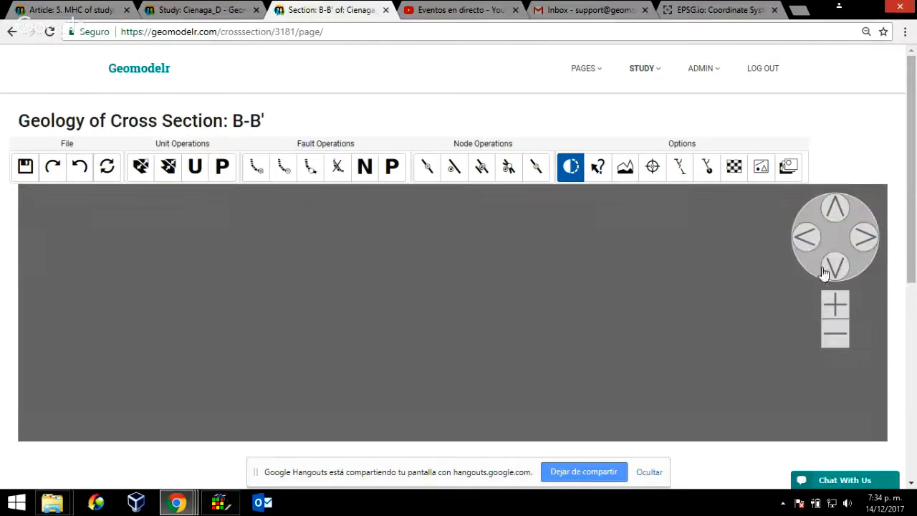
left_click(834, 209)
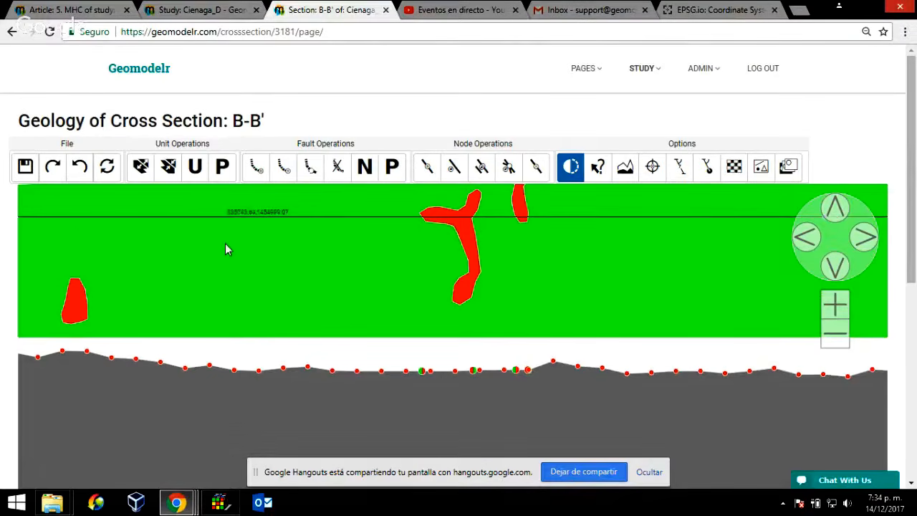
Step: From the polygon unit tool, open the units manager and view the chronostratigraphic chart for recoloring Unidad Hidrogeológica 1
left_click(201, 175)
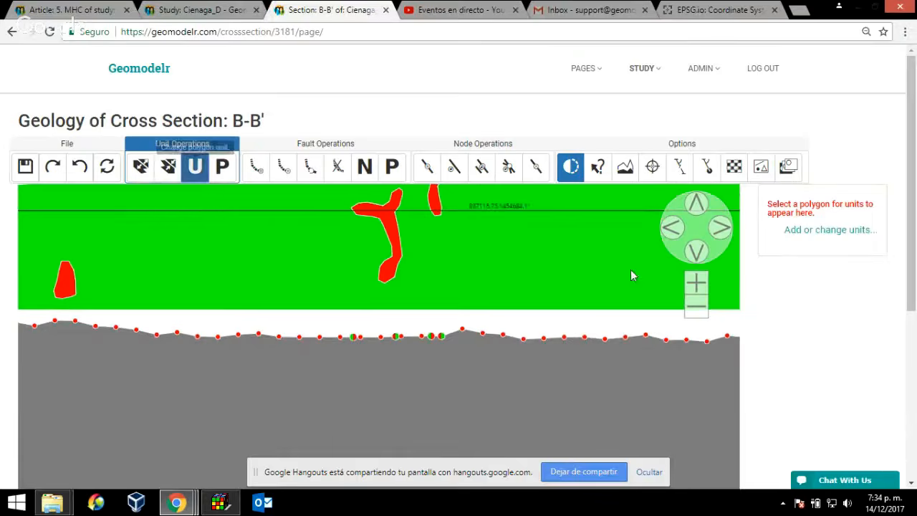
left_click(837, 233)
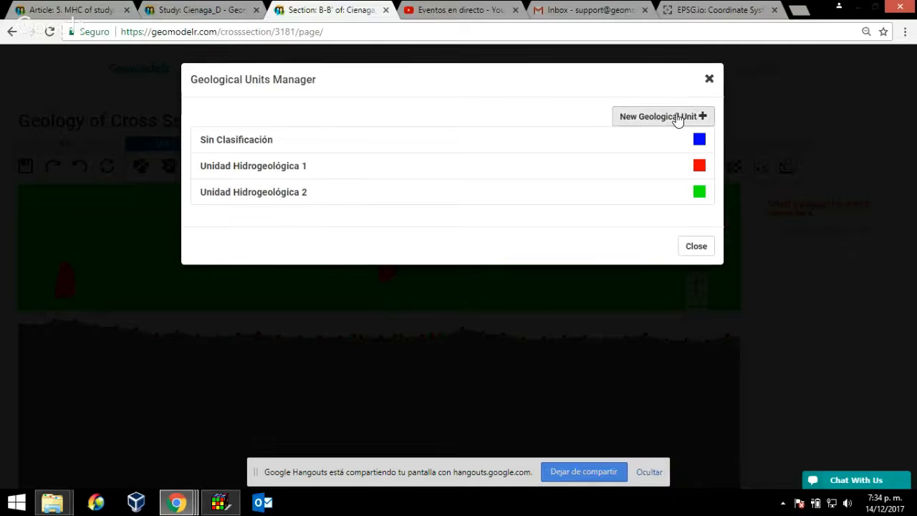
left_click(699, 166)
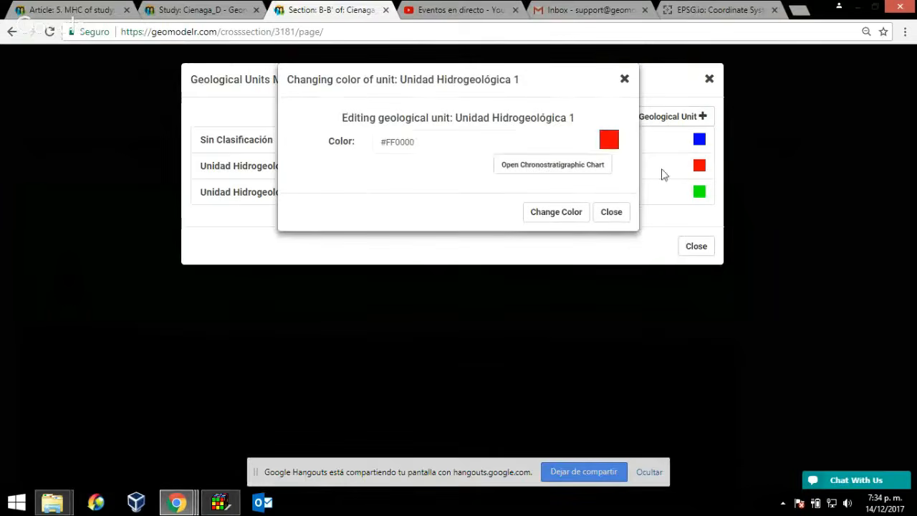
left_click(549, 166)
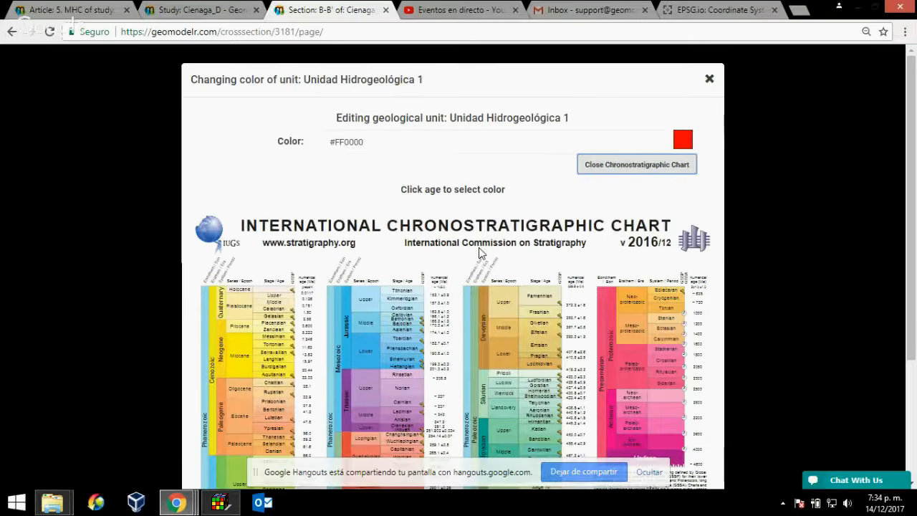
scroll(502, 280, "down", 1)
scroll(523, 362, "down", 1)
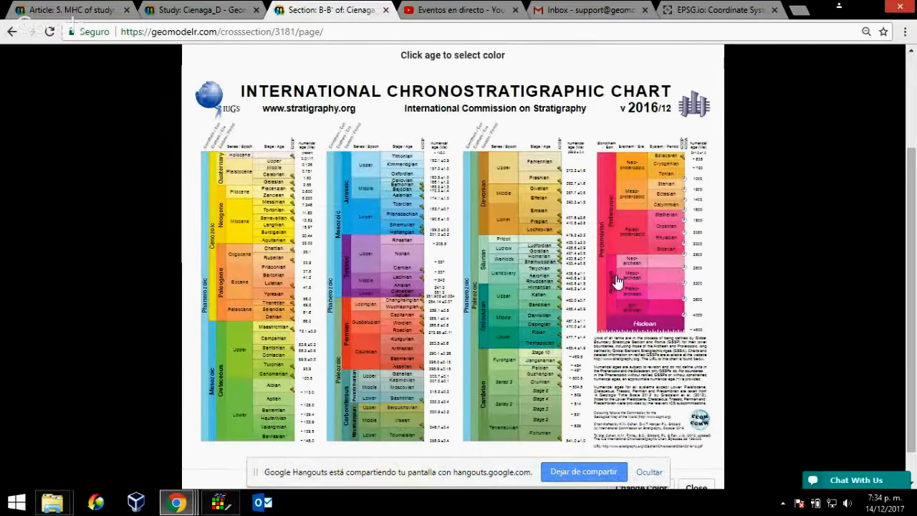
scroll(618, 282, "up", 2)
Step: Try the custom dark red #882525 as the color of Unidad Hidrogeológica 1
left_click(424, 141)
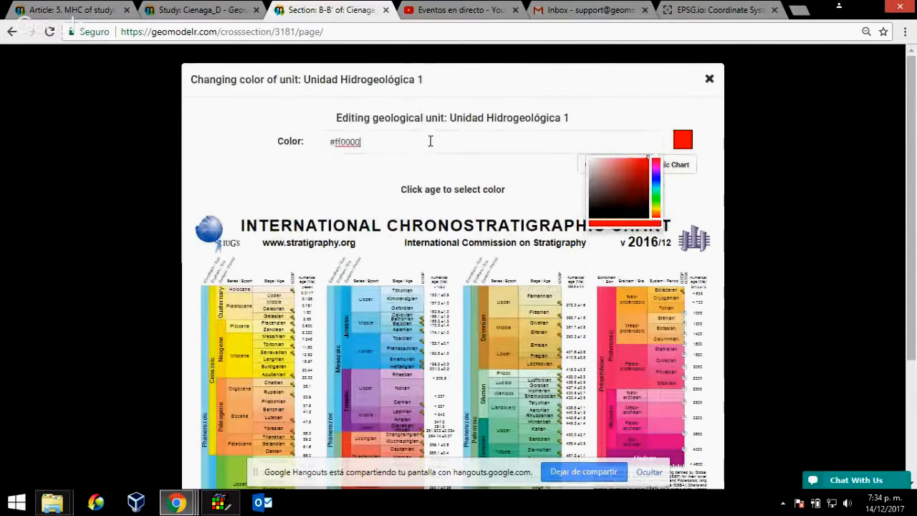
left_click(619, 172)
left_click(632, 185)
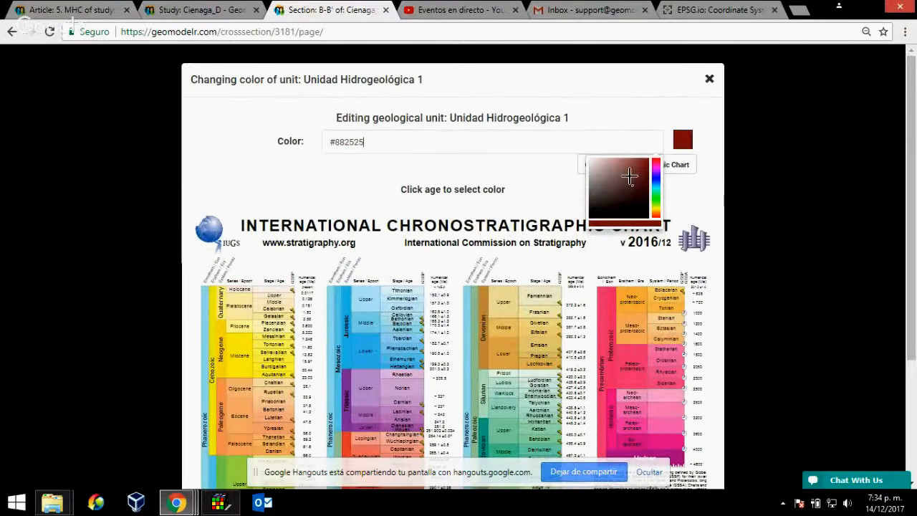
left_click(651, 124)
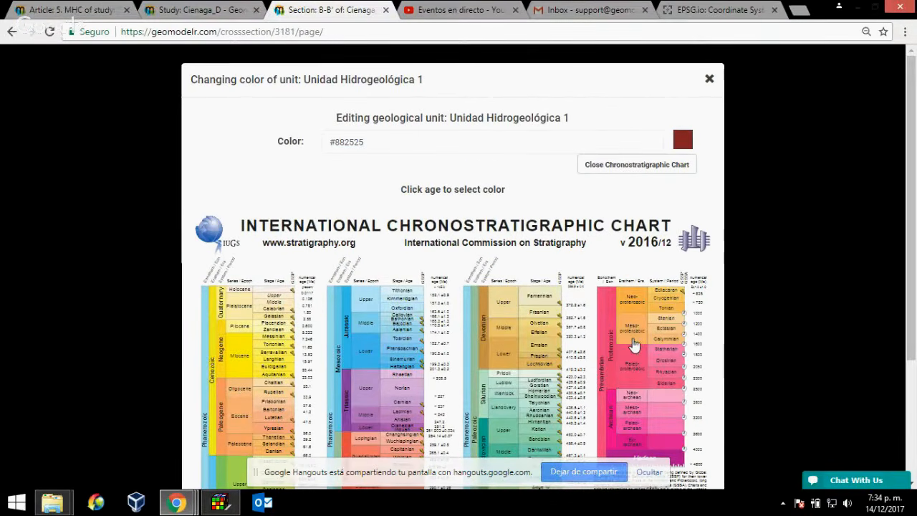
Step: Change the color of Unidad Hidrogeológica 1 to the chart's Lower Devonian color
left_click(503, 352)
left_click(563, 212)
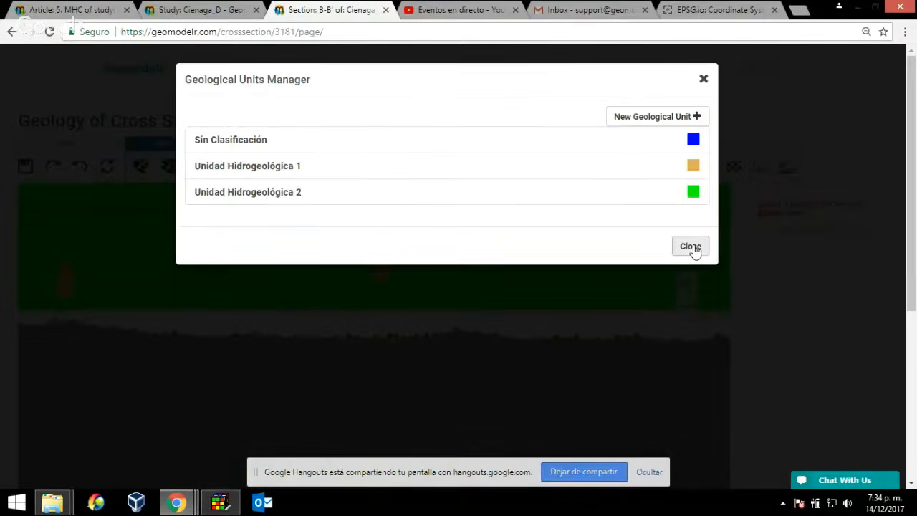
Step: Close the units manager and examine the full extent of section B-B' and the unit contacts marked along its surface
left_click(695, 248)
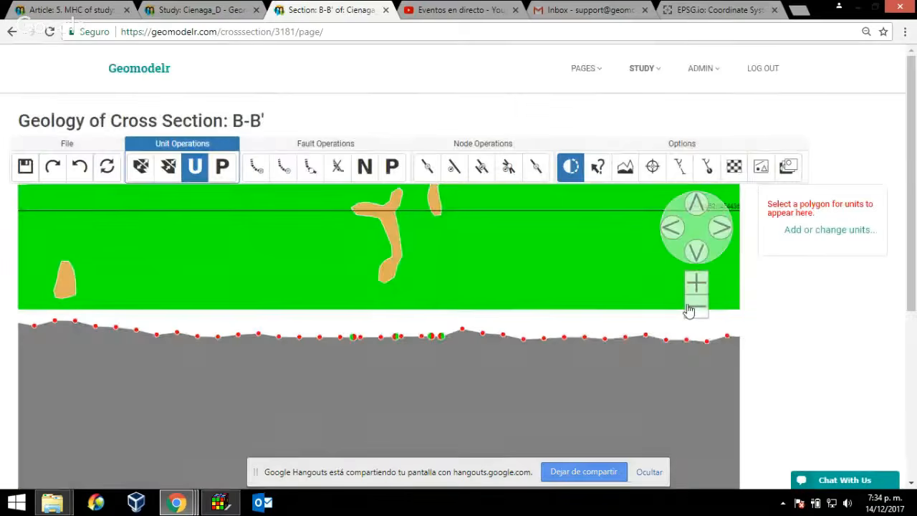
left_click(690, 309)
left_click(689, 308)
left_click(689, 308)
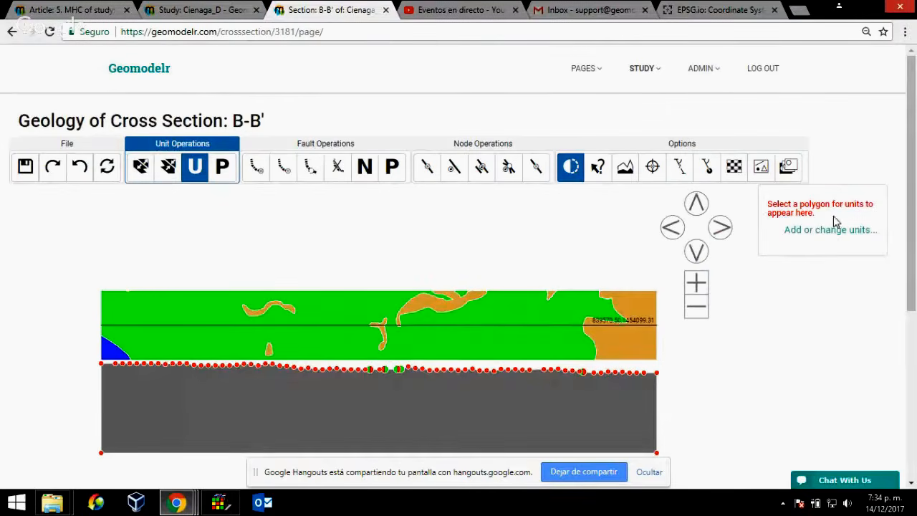
scroll(710, 311, "down", 2)
scroll(722, 301, "up", 2)
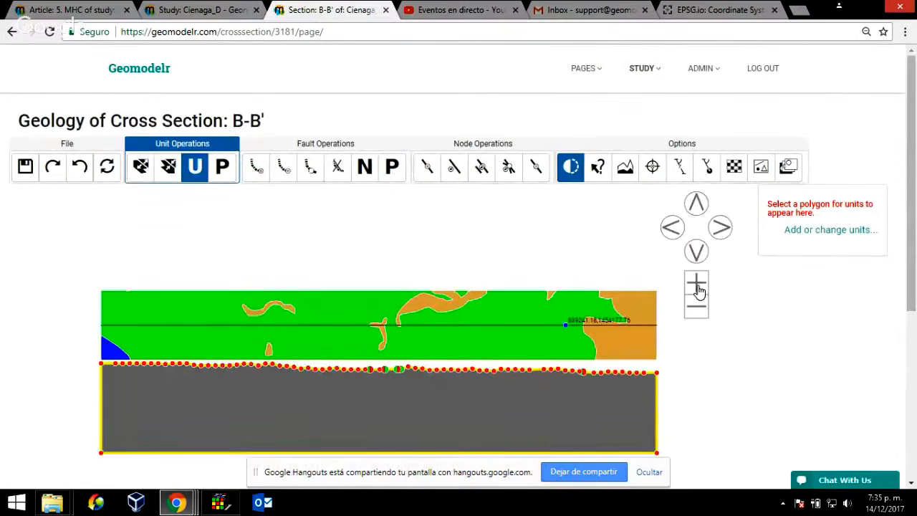
left_click(697, 284)
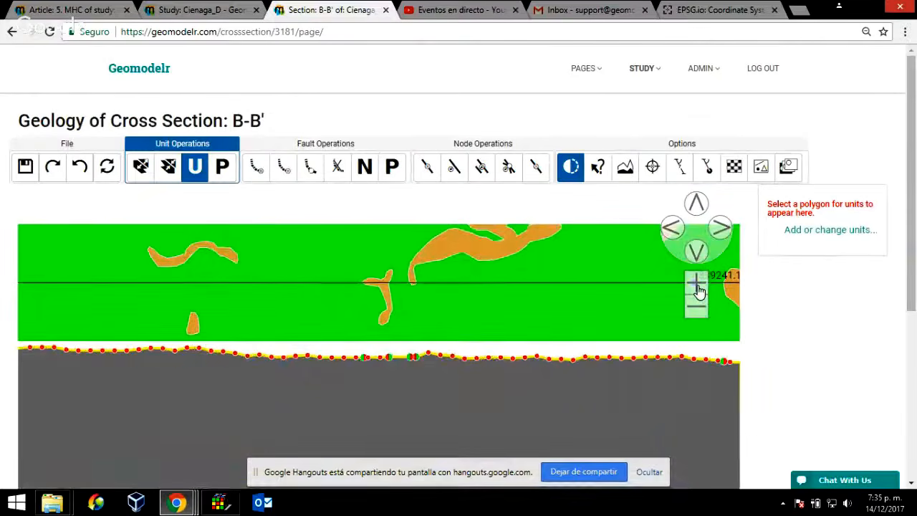
left_click(140, 167)
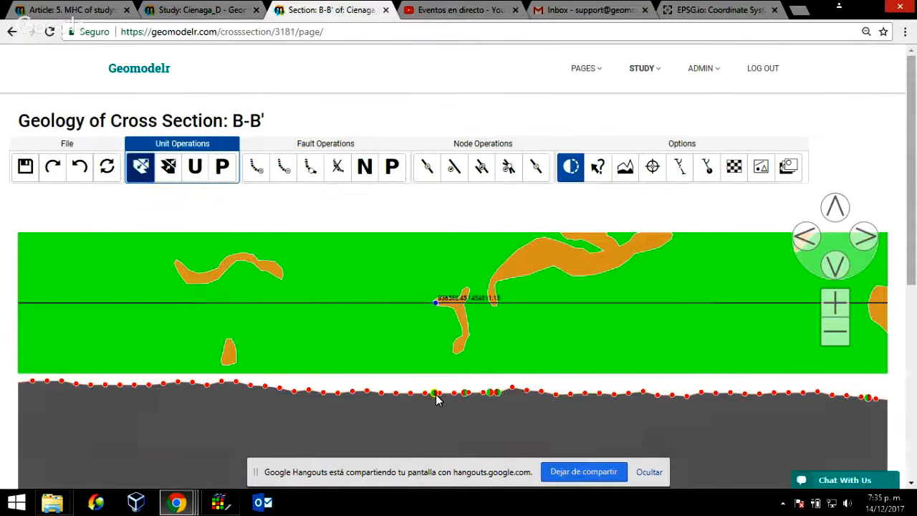
left_click(835, 331)
left_click(835, 266)
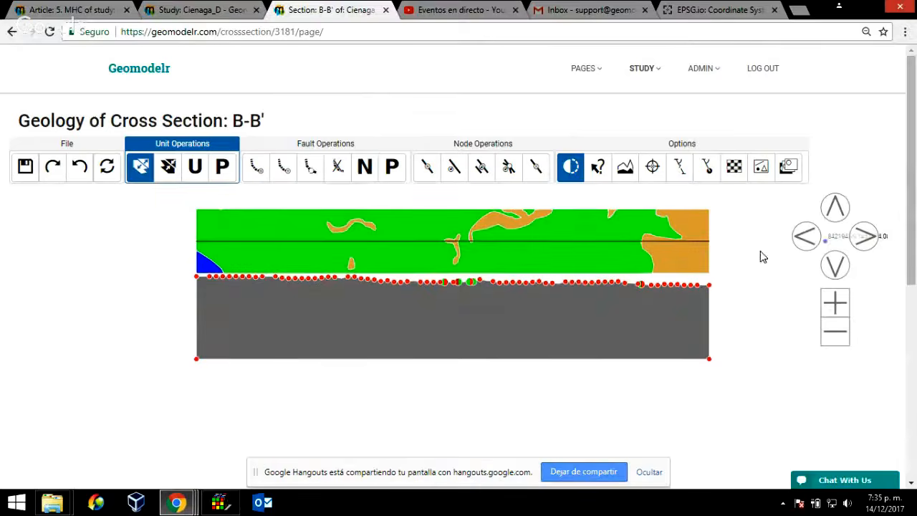
Step: Add three spaced nodes to the bottom border of the B-B' section polygon
left_click(427, 167)
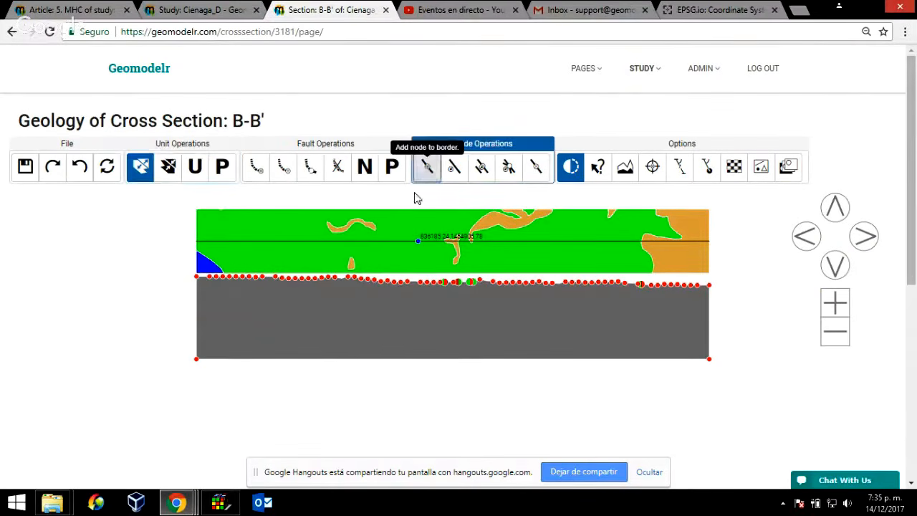
left_click(328, 359)
left_click(557, 359)
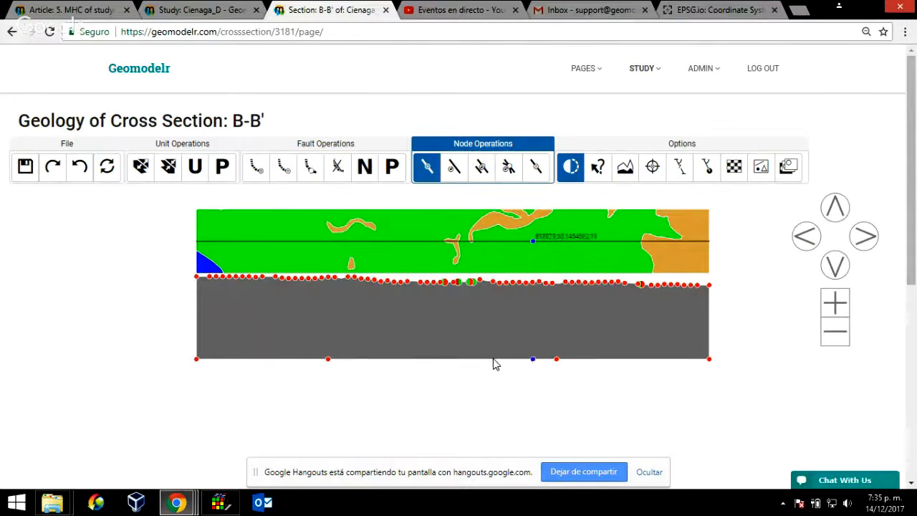
left_click(444, 359)
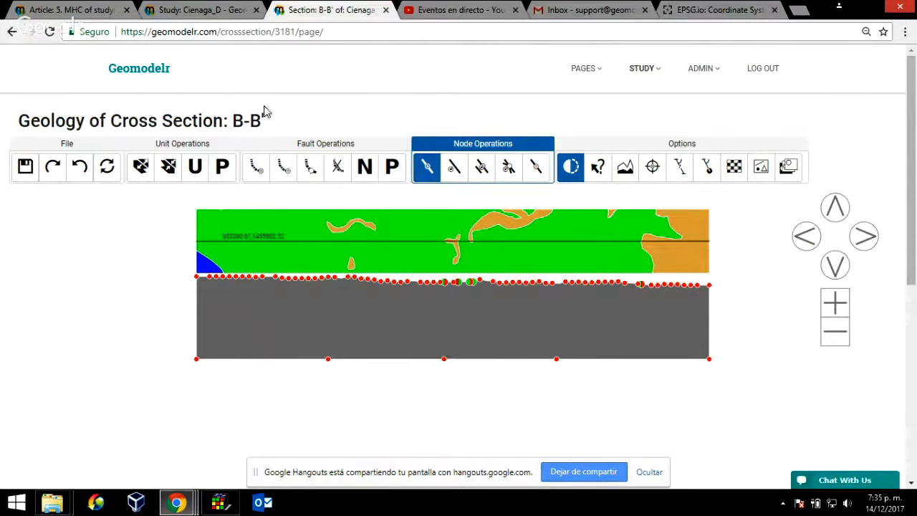
Step: Divide the section polygon with a bent line from a western surface node down to the first added bottom node
left_click(140, 166)
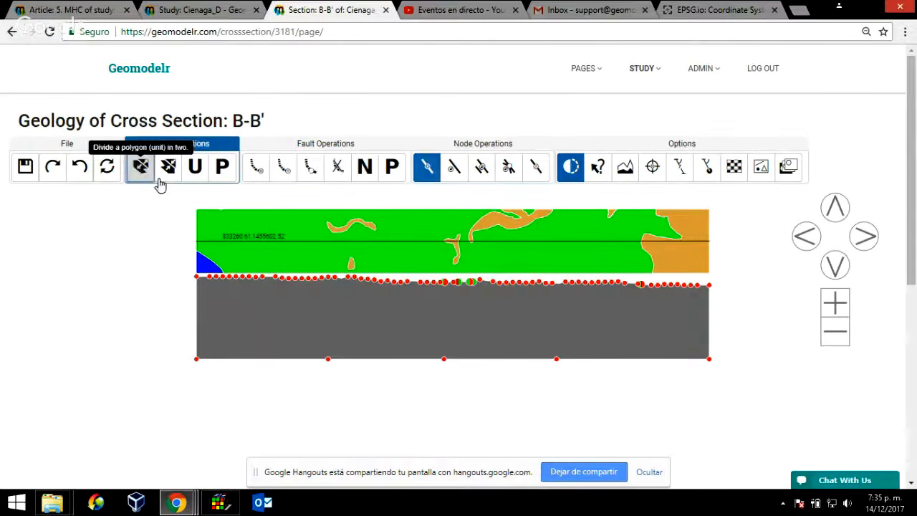
left_click(251, 277)
left_click(263, 300)
left_click(293, 326)
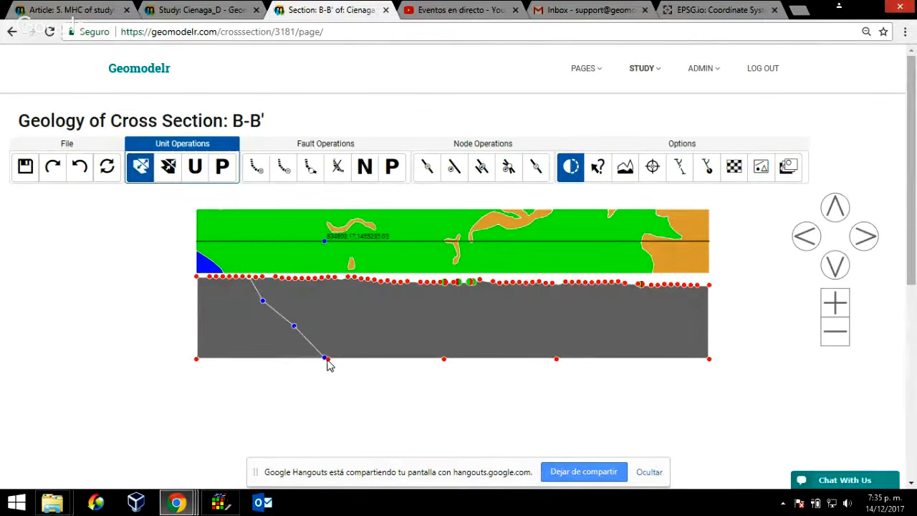
left_click(327, 358)
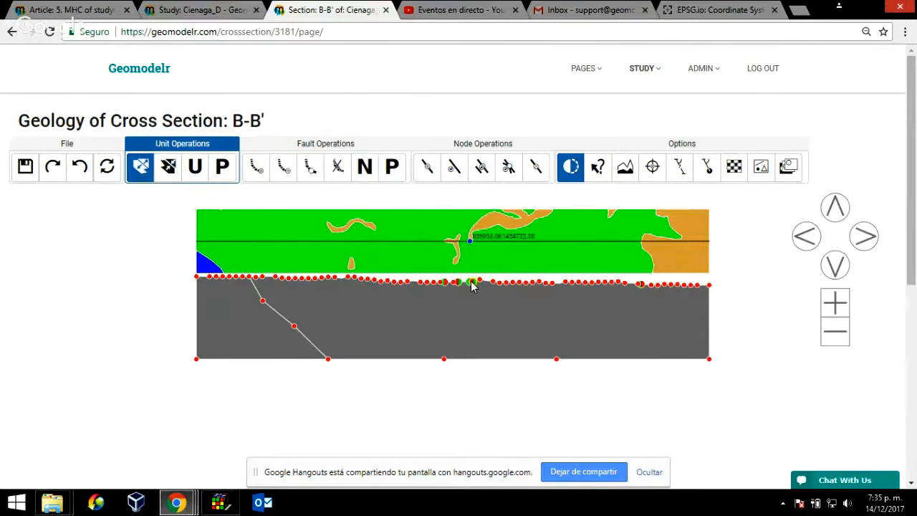
Step: Divide the remaining polygon with two straight lines from surface nodes to the middle and eastern added bottom nodes
left_click(470, 282)
left_click(444, 359)
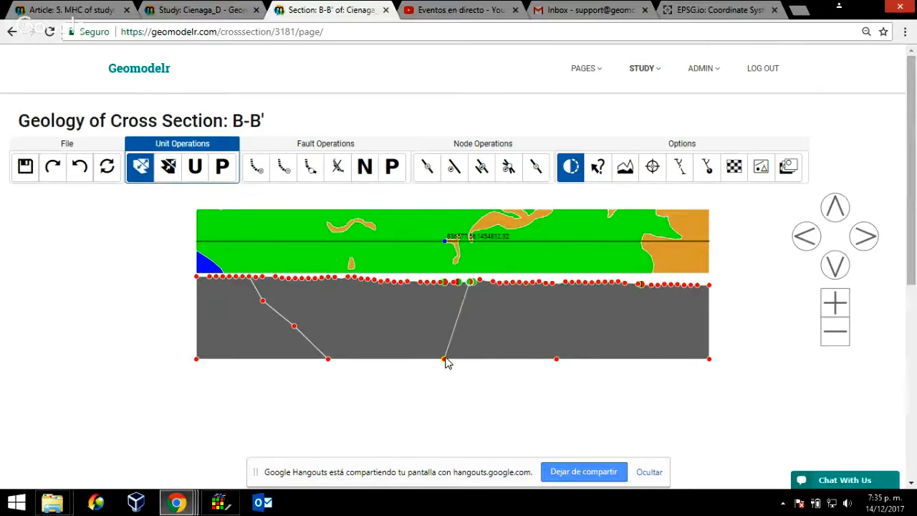
left_click(534, 283)
left_click(556, 360)
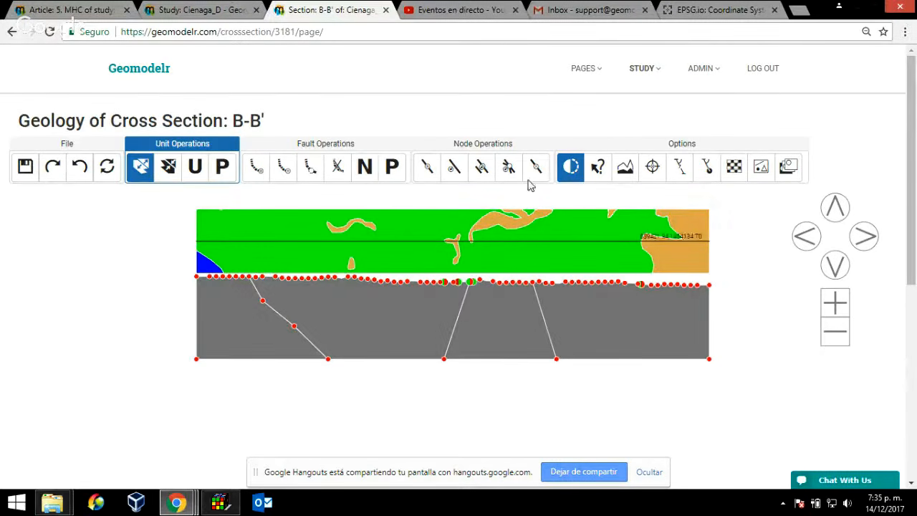
Step: Assign Unidad Hidrogeológica 1 to the trapezoid between the two straight divisions and Sin Clasificación to the easternmost polygon
left_click(193, 168)
left_click(834, 234)
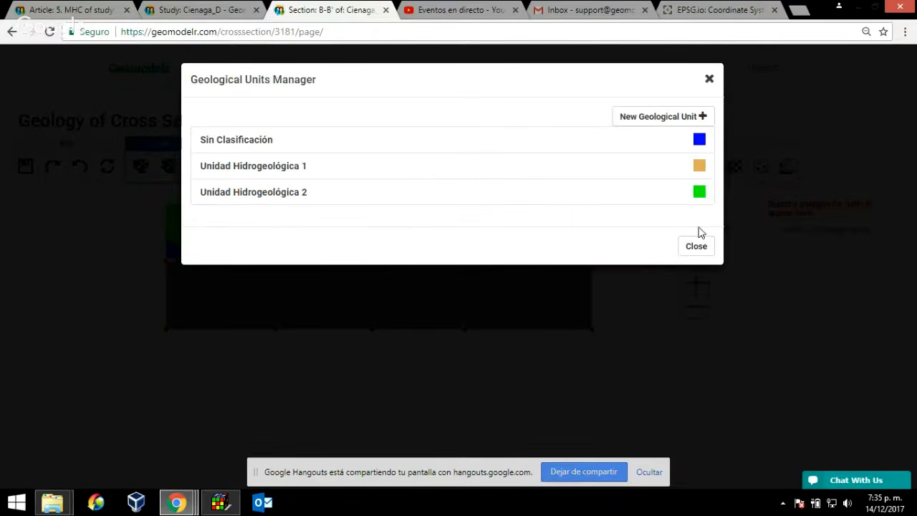
left_click(709, 80)
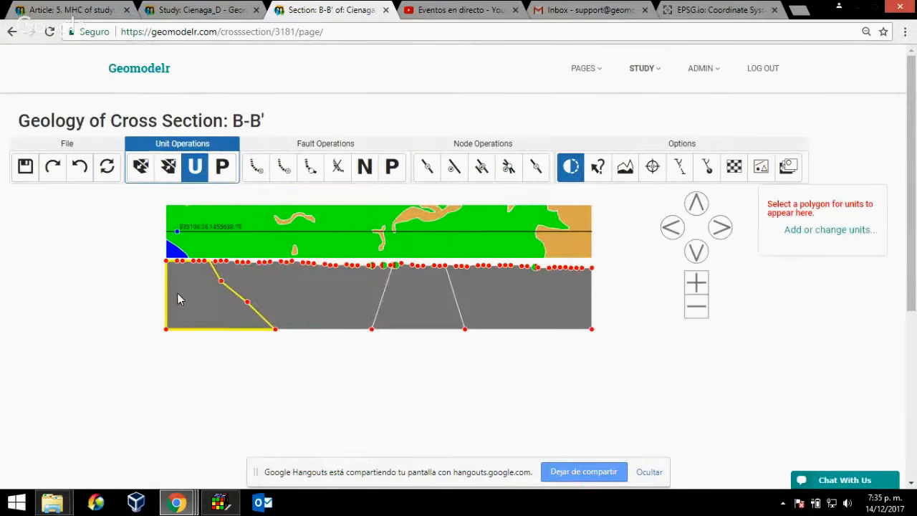
left_click(179, 300)
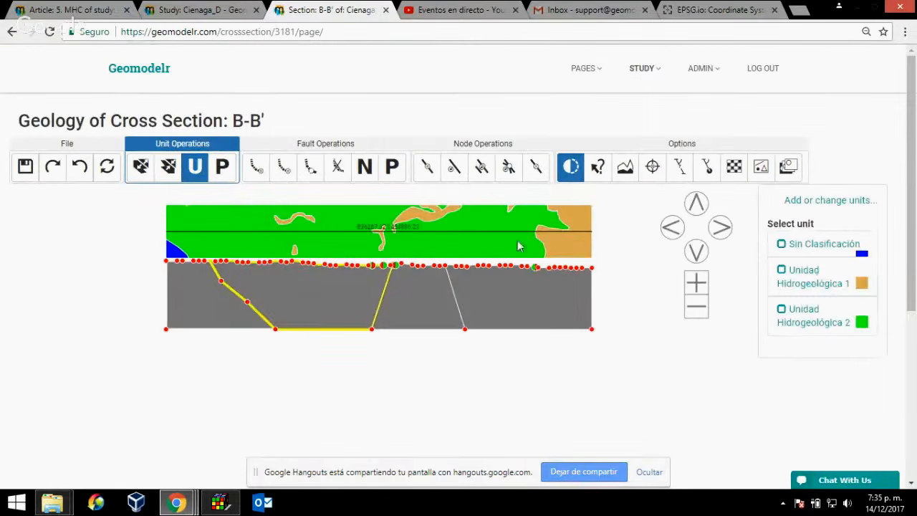
left_click(783, 270)
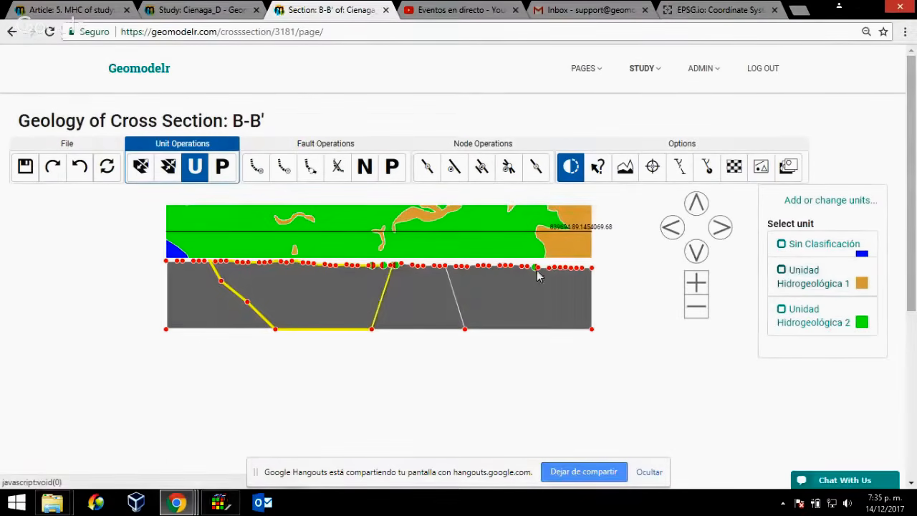
left_click(835, 287)
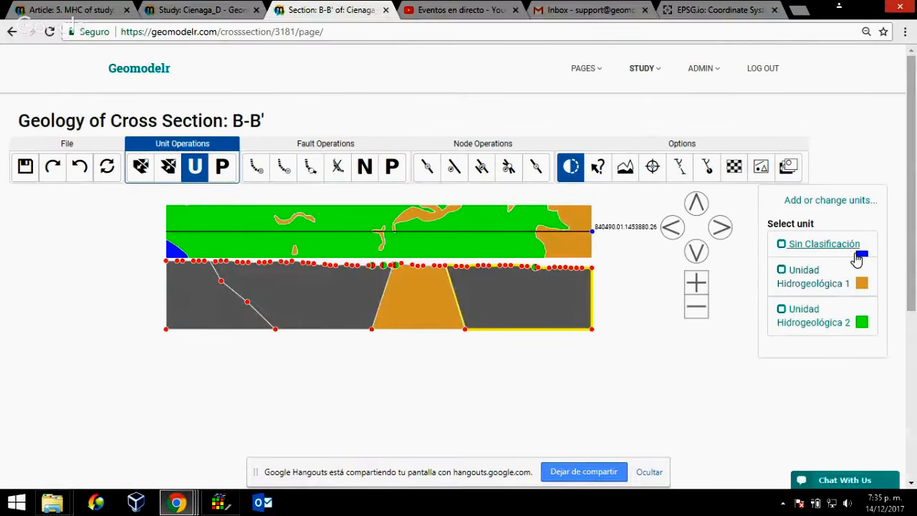
left_click(825, 245)
Step: Assign Unidad Hidrogeológica 2 to the second polygon from the west and Unidad Hidrogeológica 1 to the westernmost polygon
left_click(288, 308)
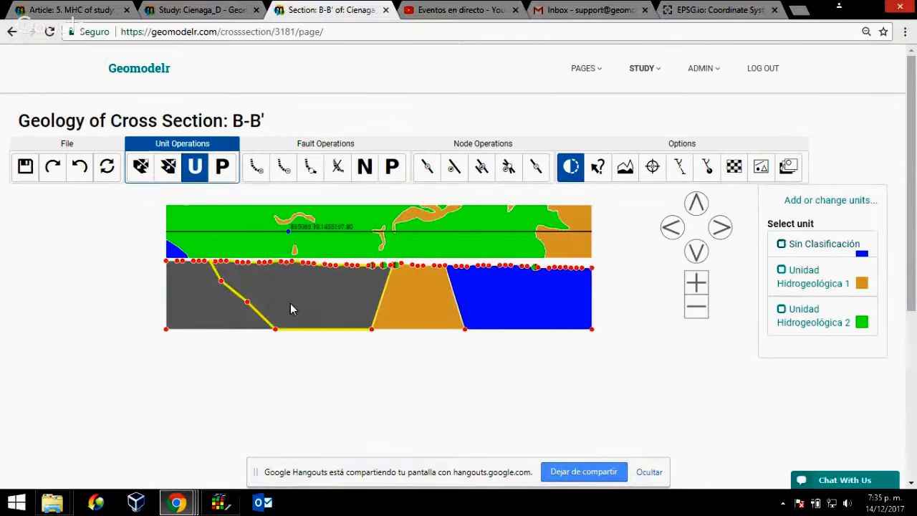
left_click(797, 311)
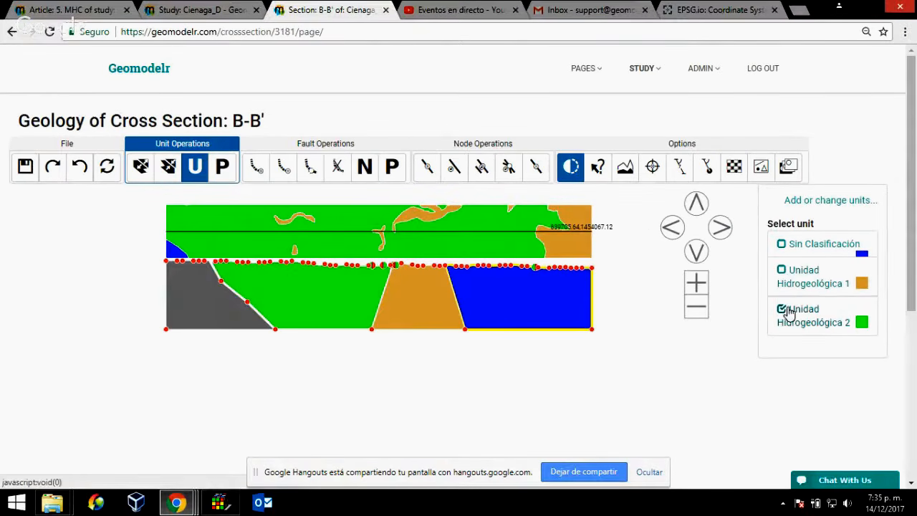
left_click(784, 270)
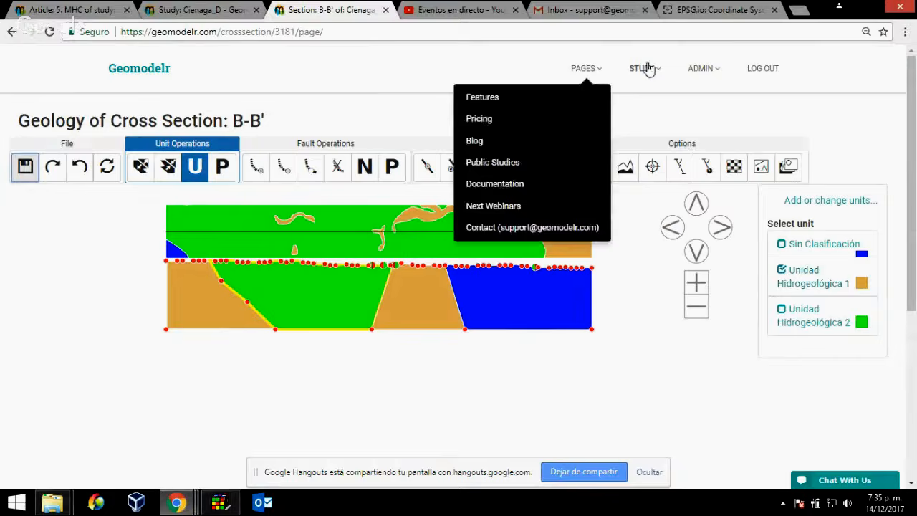
Step: Save section B-B' and return to the Cienaga_D study page to review its cross sections
mouse_move(659, 69)
left_click(592, 97)
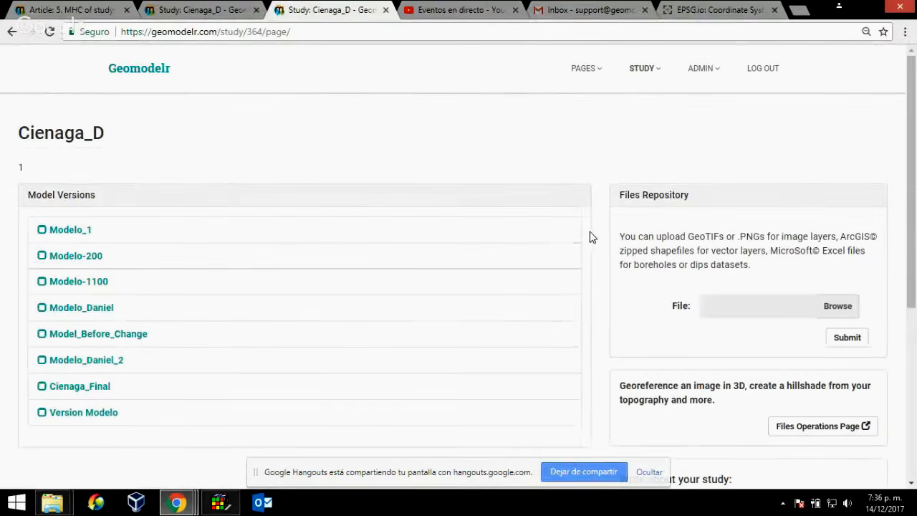
scroll(464, 269, "down", 1)
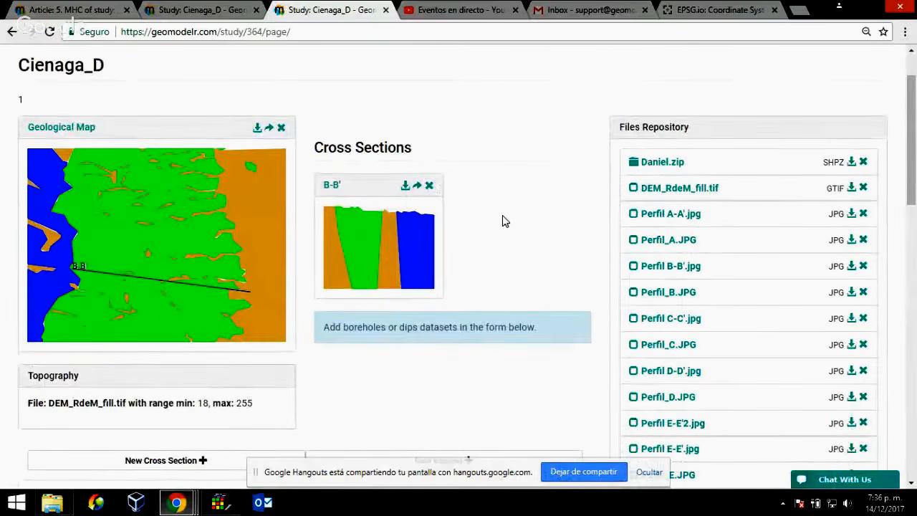
scroll(459, 241, "down", 3)
scroll(461, 241, "up", 3)
Step: Start a new cross section and open the options for an empty or interpolated section
scroll(456, 241, "down", 3)
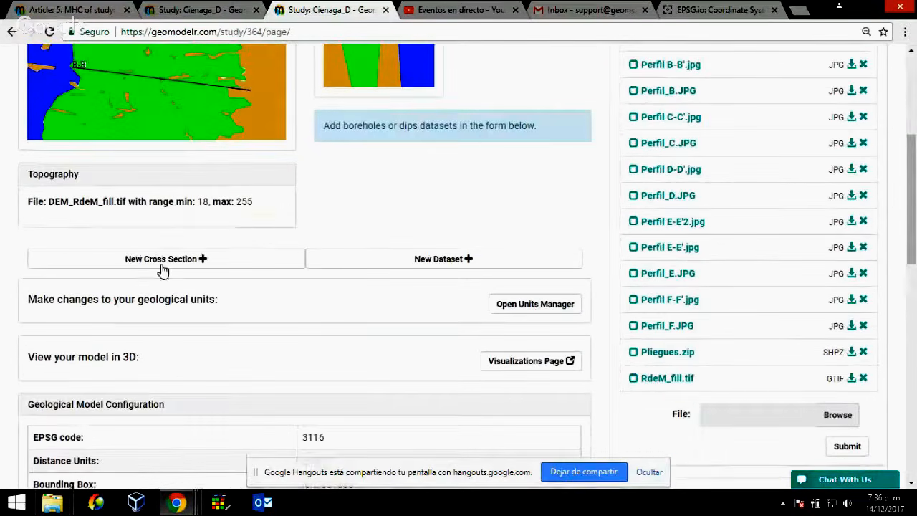
left_click(163, 264)
scroll(444, 205, "down", 3)
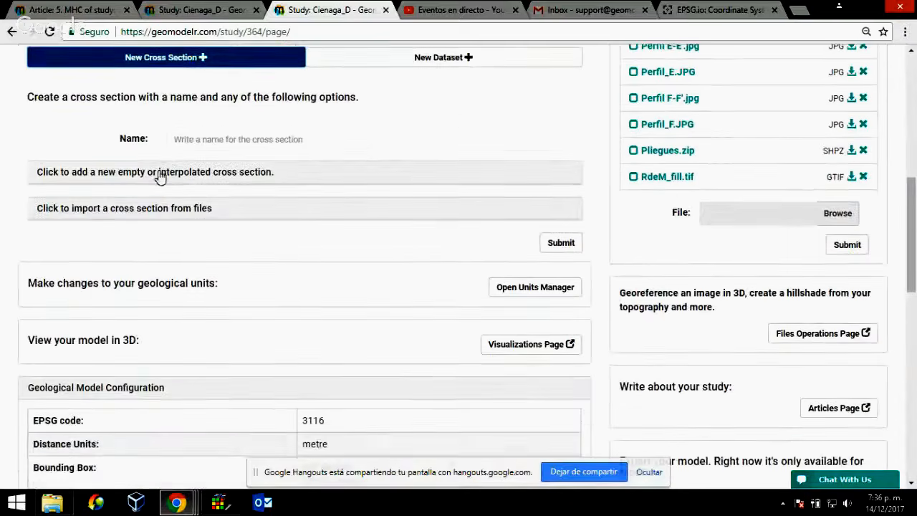
left_click(161, 174)
scroll(566, 291, "down", 3)
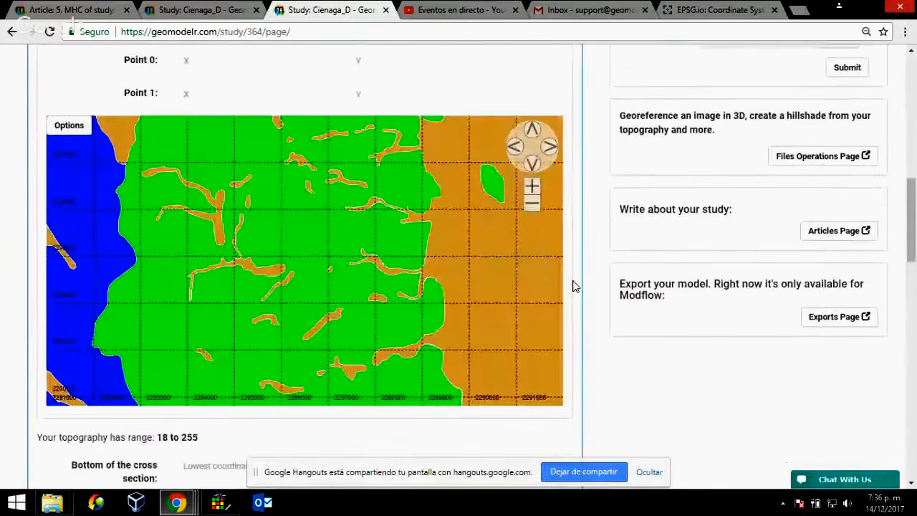
Step: Place the new section line north of B-B', from about X 833052, Y 1459158 on the blue-green contact to the eastern orange unit
scroll(544, 268, "up", 1)
left_click(530, 251)
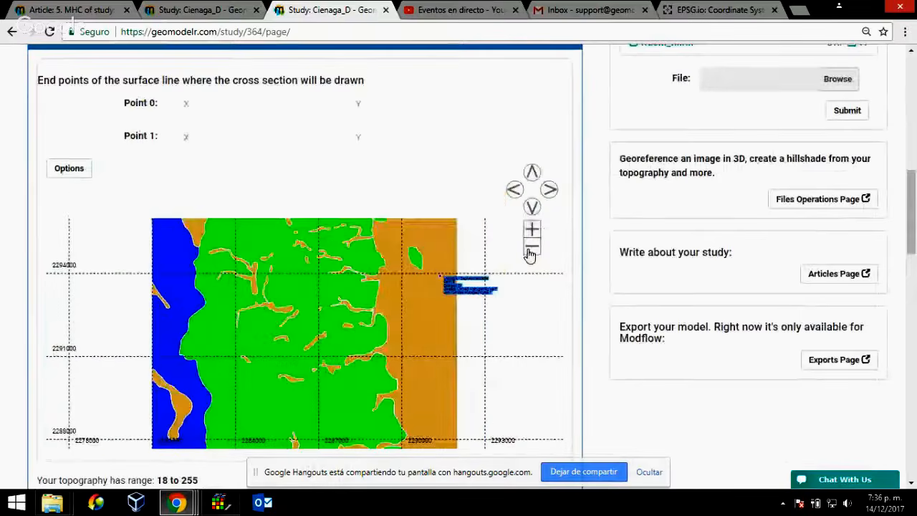
left_click(530, 251)
left_click(532, 210)
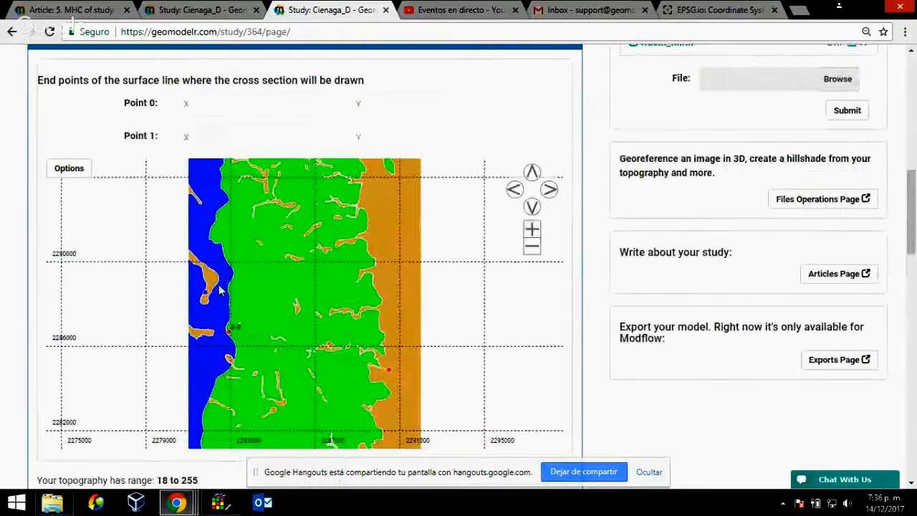
left_click(232, 260)
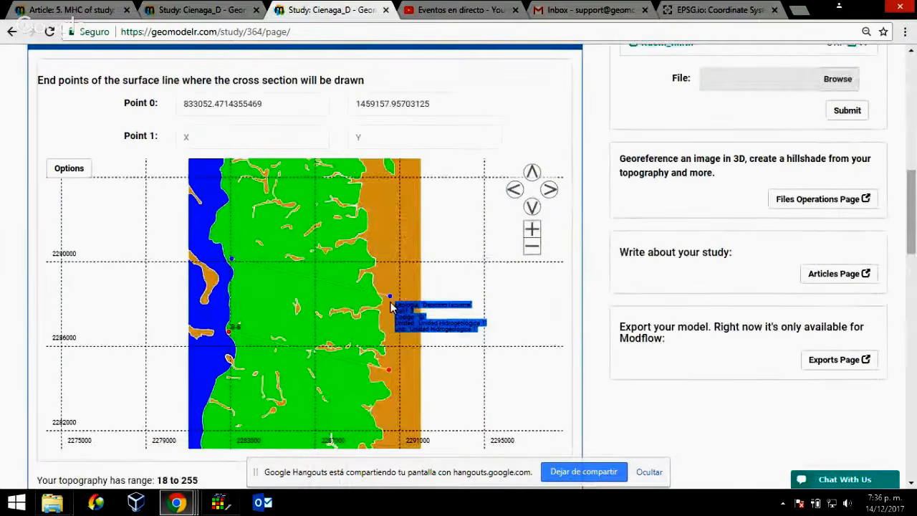
left_click(391, 299)
scroll(634, 391, "down", 3)
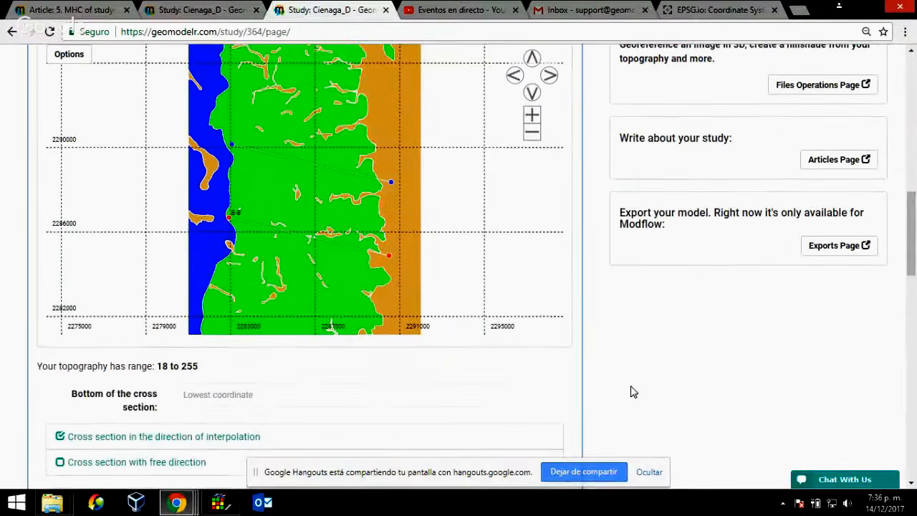
Step: Try the cross section with free direction by relocating its second end point, and return to the direction of interpolation
left_click(126, 380)
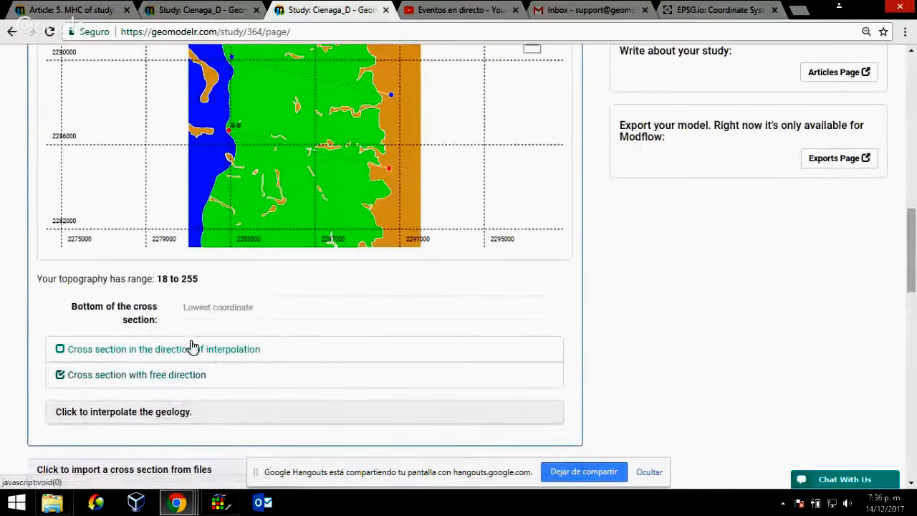
scroll(628, 294, "up", 1)
left_click(391, 163)
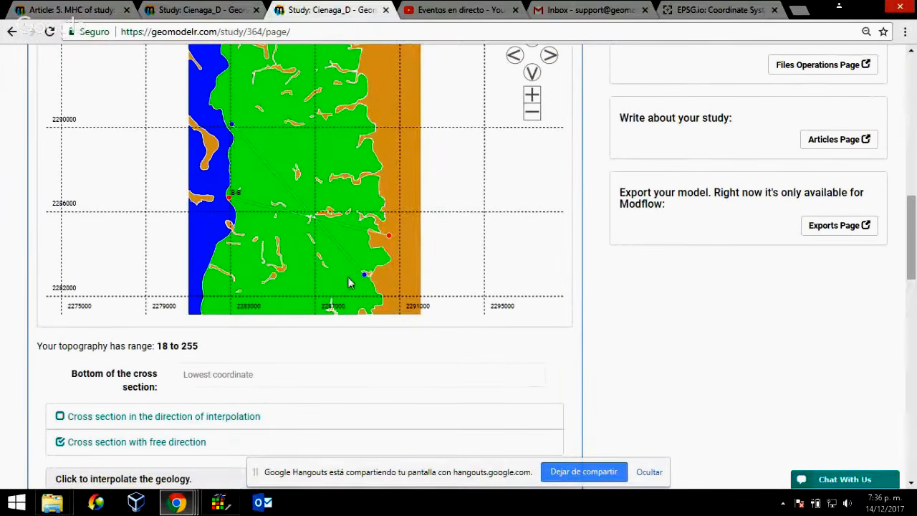
scroll(599, 360, "up", 2)
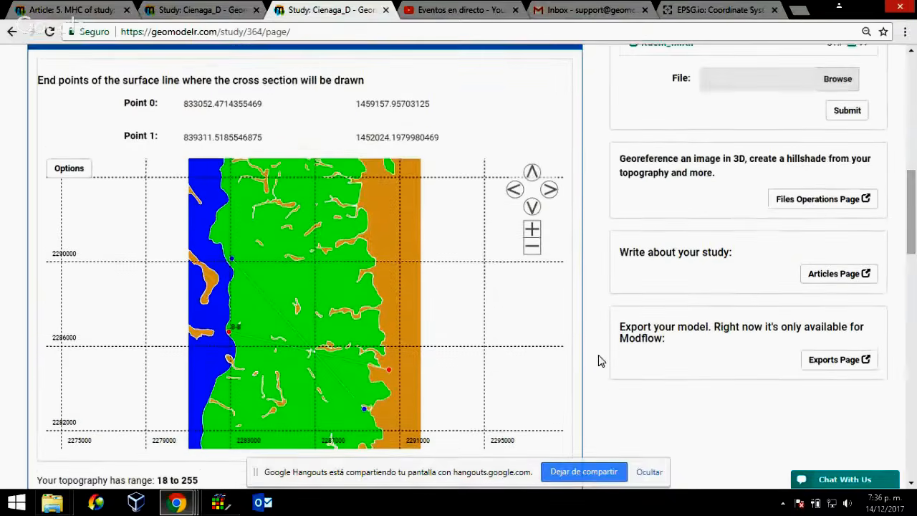
scroll(364, 346, "down", 3)
left_click(118, 348)
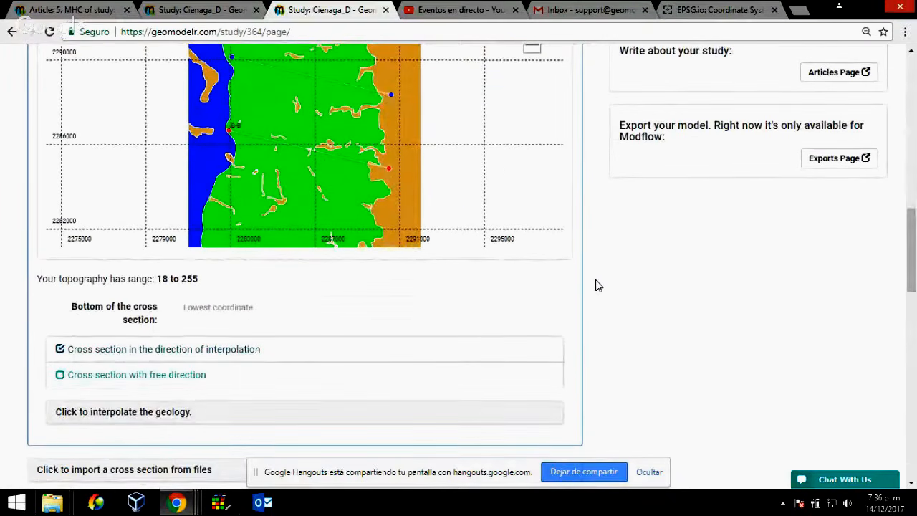
Step: Name the new cross section C-C
scroll(599, 283, "up", 2)
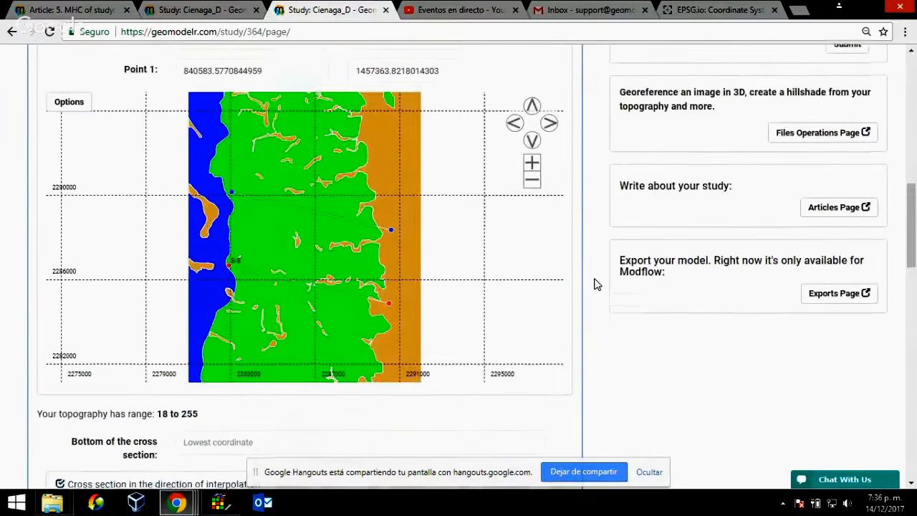
scroll(598, 283, "up", 1)
scroll(527, 159, "up", 2)
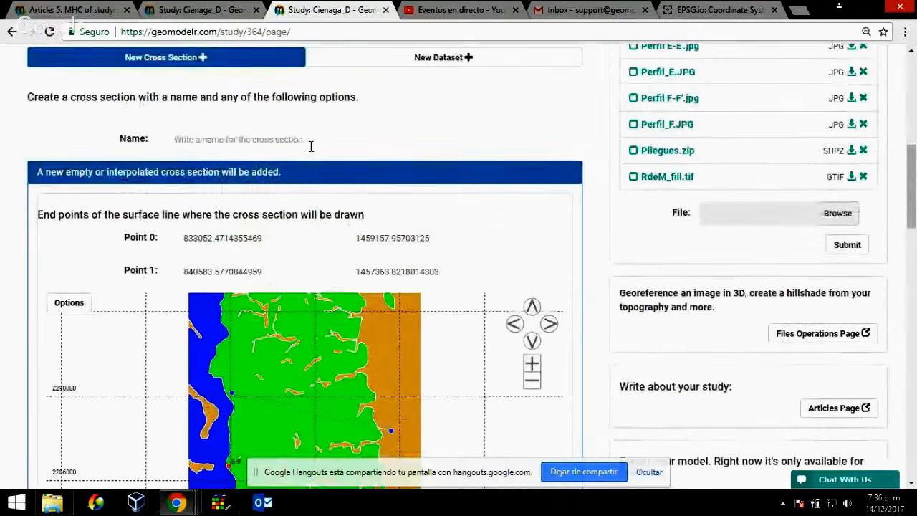
left_click(310, 144)
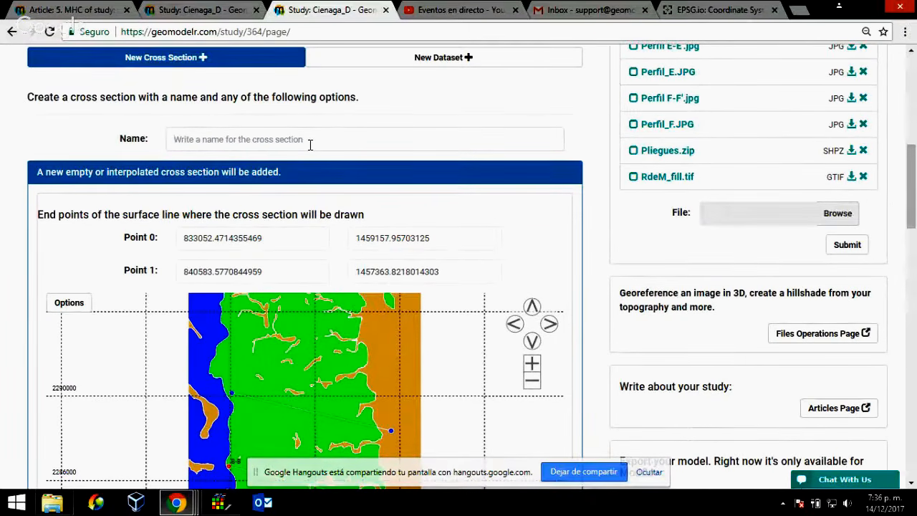
type("C-C")
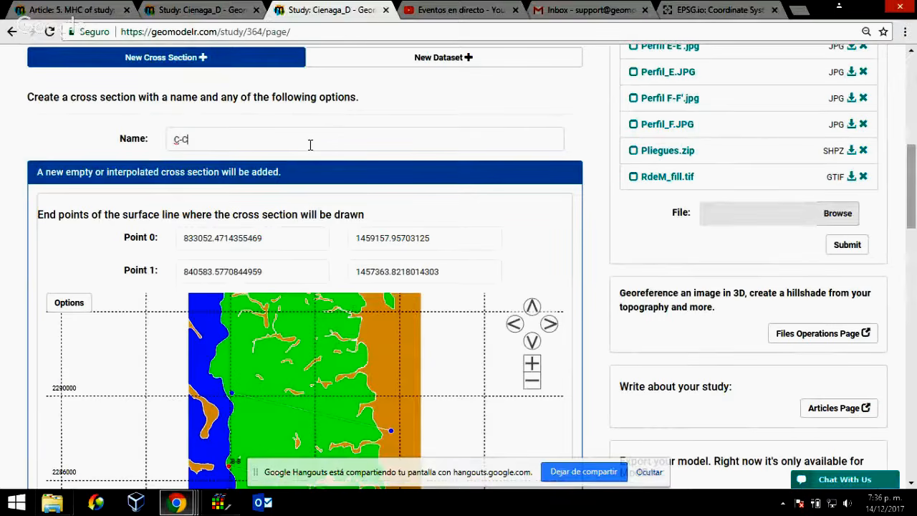
Step: Set the bottom of cross section C-C to -1000
scroll(446, 151, "down", 2)
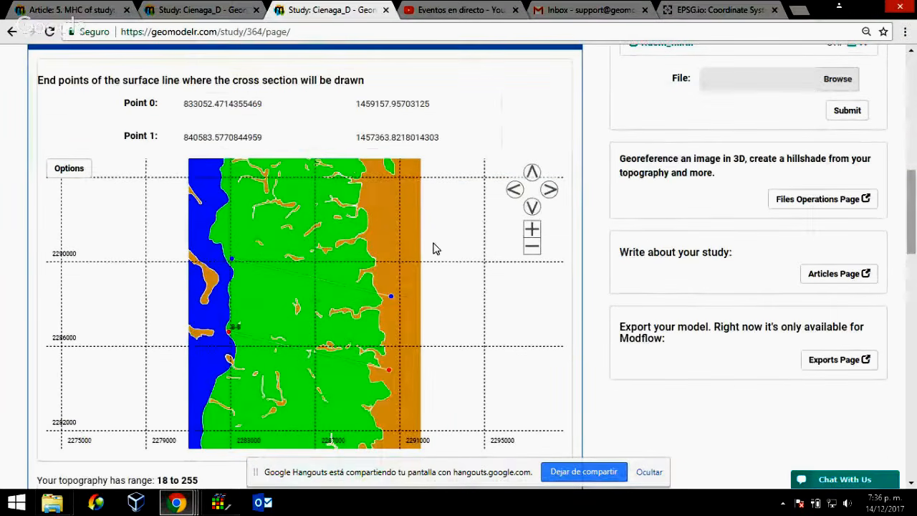
scroll(435, 248, "down", 4)
left_click(283, 241)
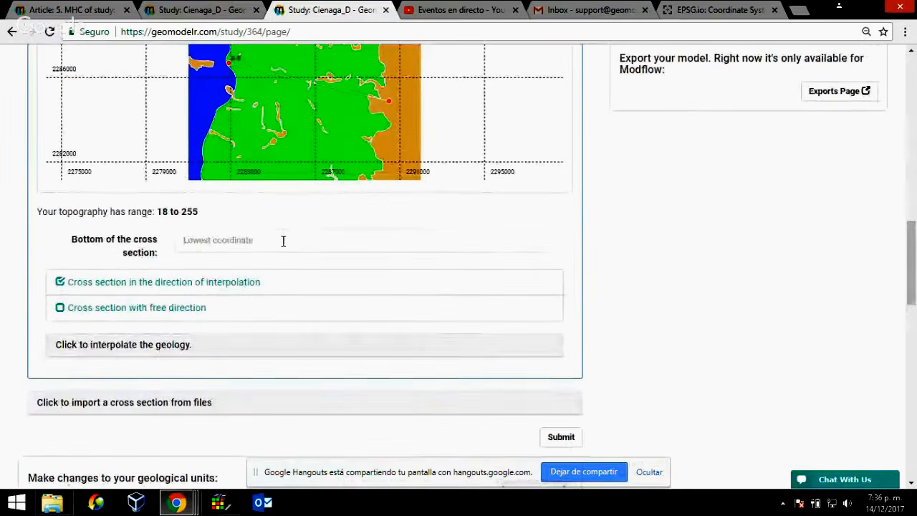
type("-1000")
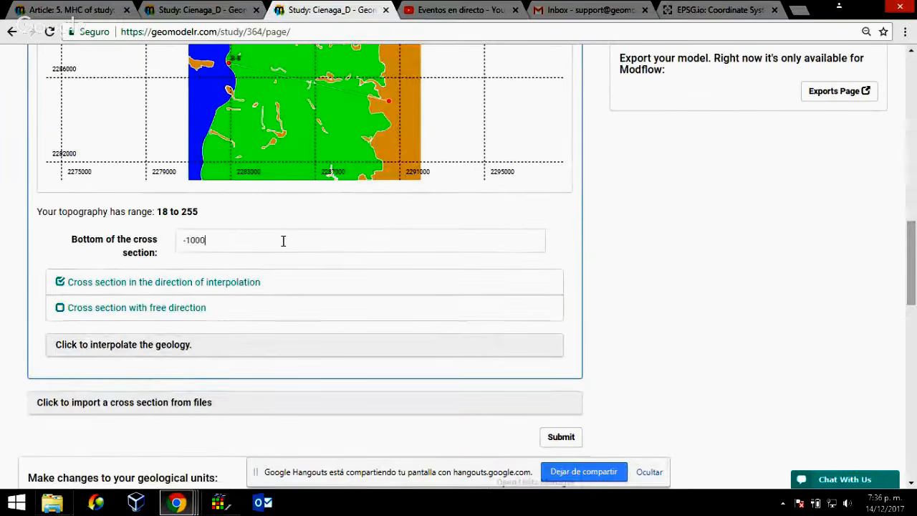
Step: Choose to interpolate the geology from automatically selected cross sections and submit the new cross section
left_click(164, 351)
scroll(615, 373, "down", 2)
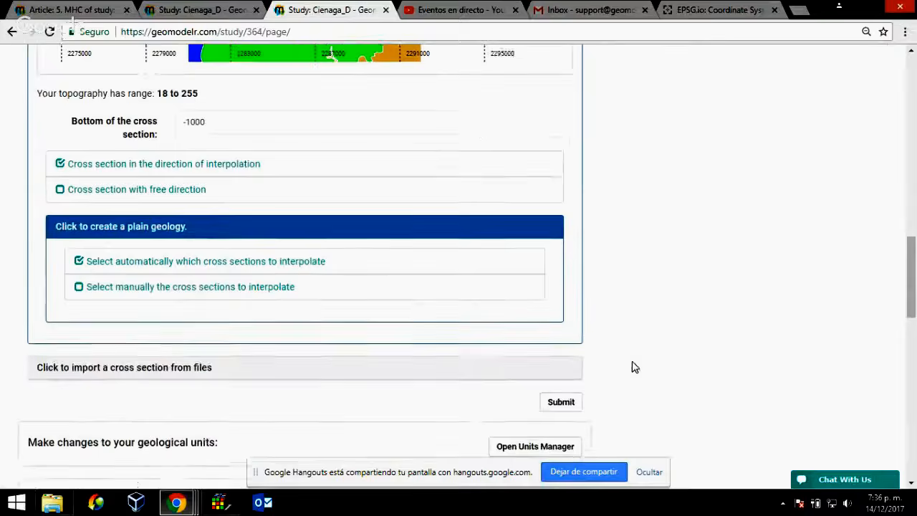
left_click(566, 385)
scroll(590, 285, "up", 8)
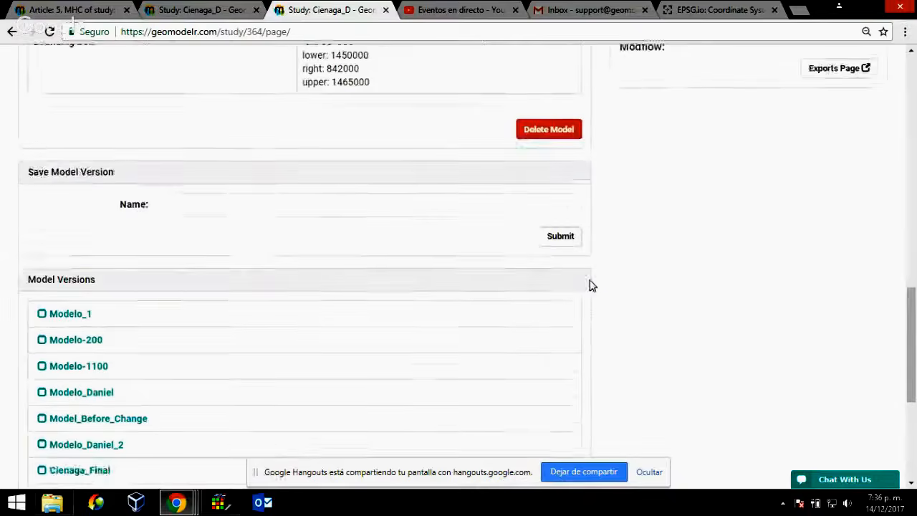
scroll(592, 284, "up", 5)
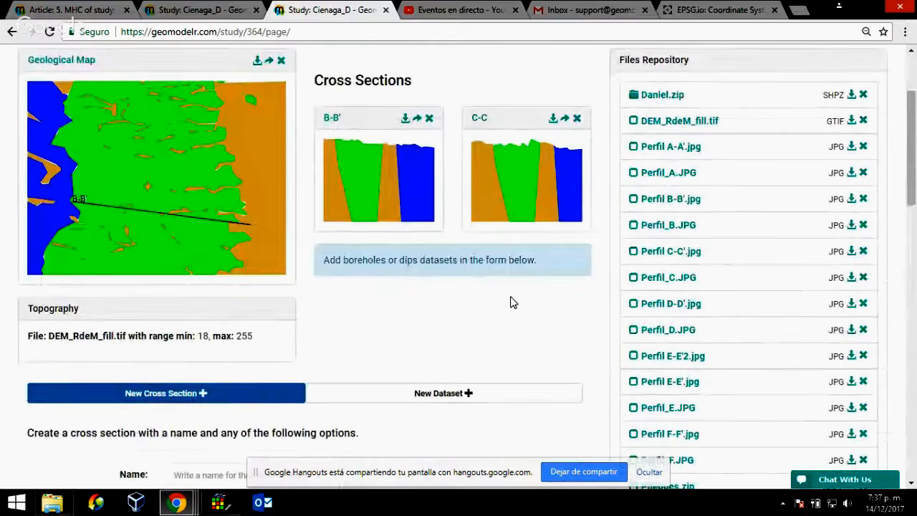
Step: Open cross section C-C for editing in a new browser tab and switch to it
right_click(483, 120)
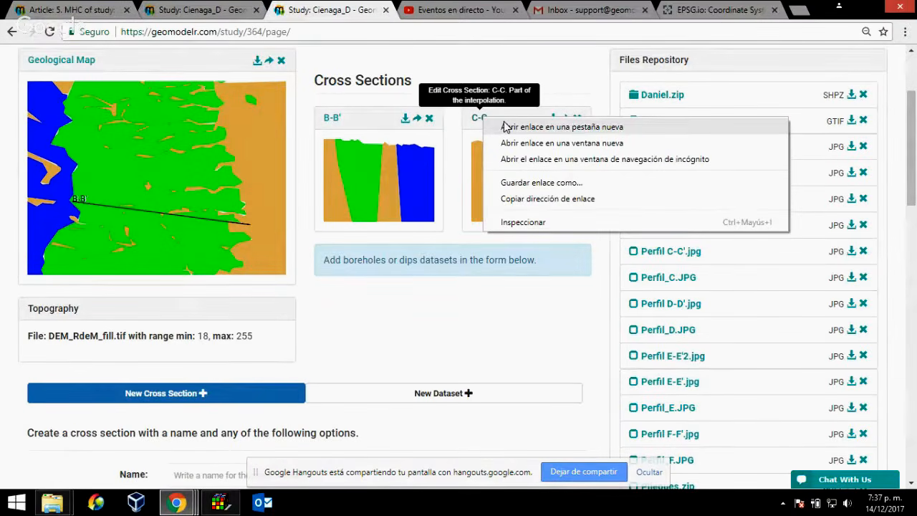
left_click(500, 127)
left_click(401, 10)
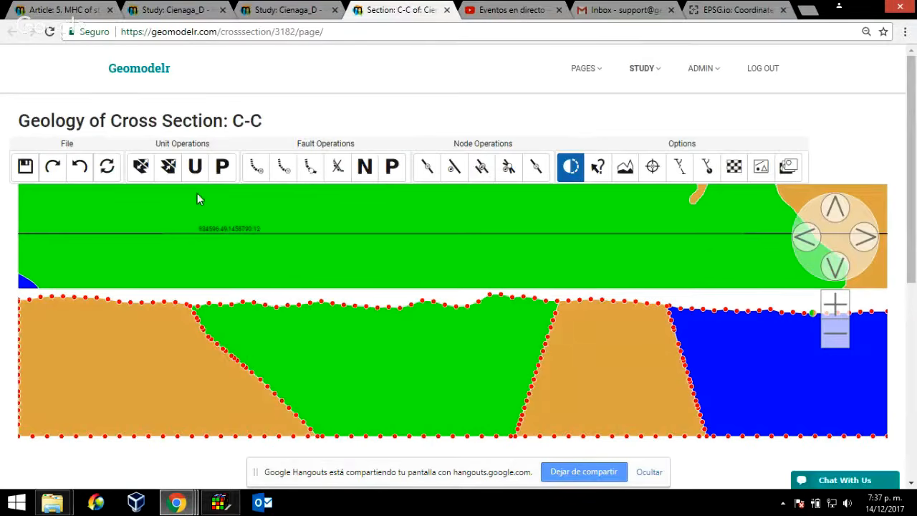
Step: Split the green unit with a concave-up line running from its left contact to its right contact with the orange units
left_click(141, 167)
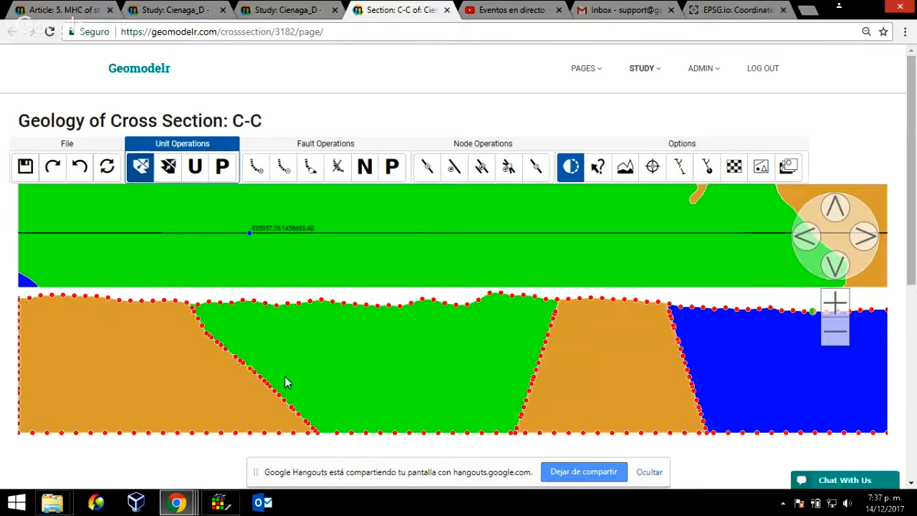
left_click(310, 385)
left_click(409, 394)
left_click(477, 391)
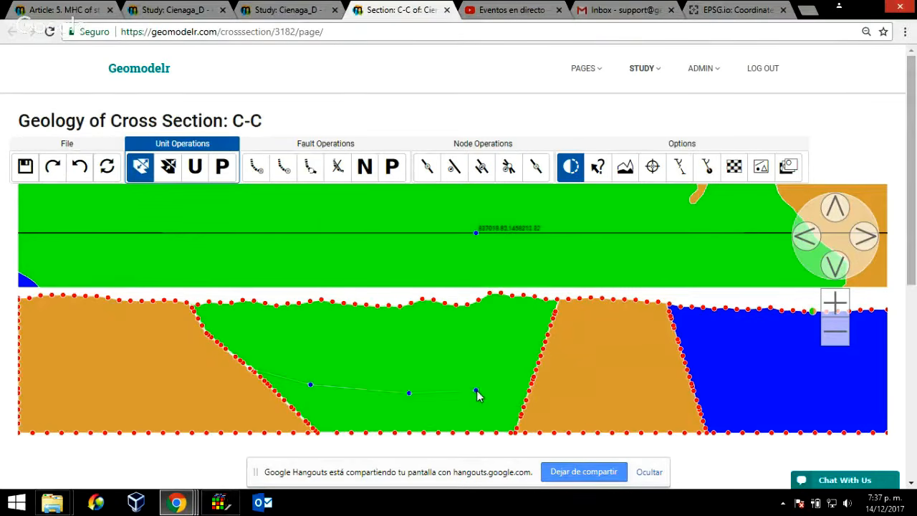
left_click(521, 375)
left_click(545, 337)
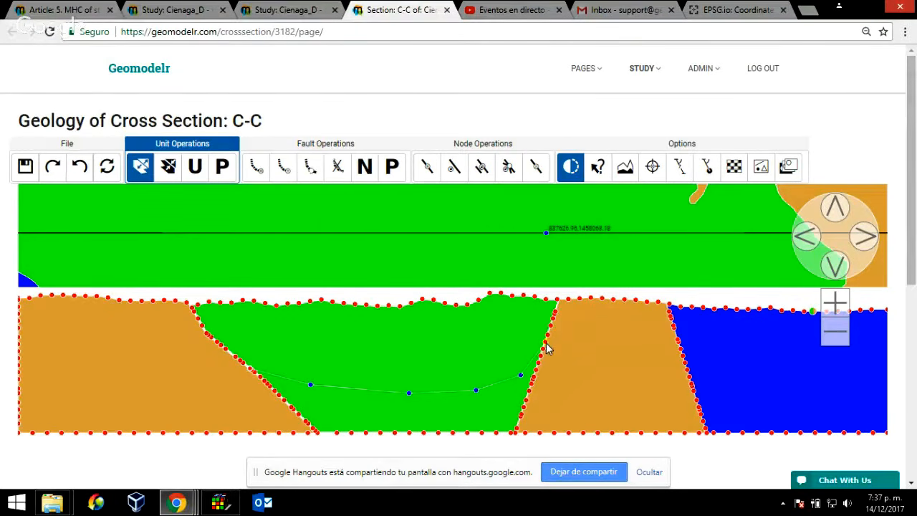
left_click(544, 348)
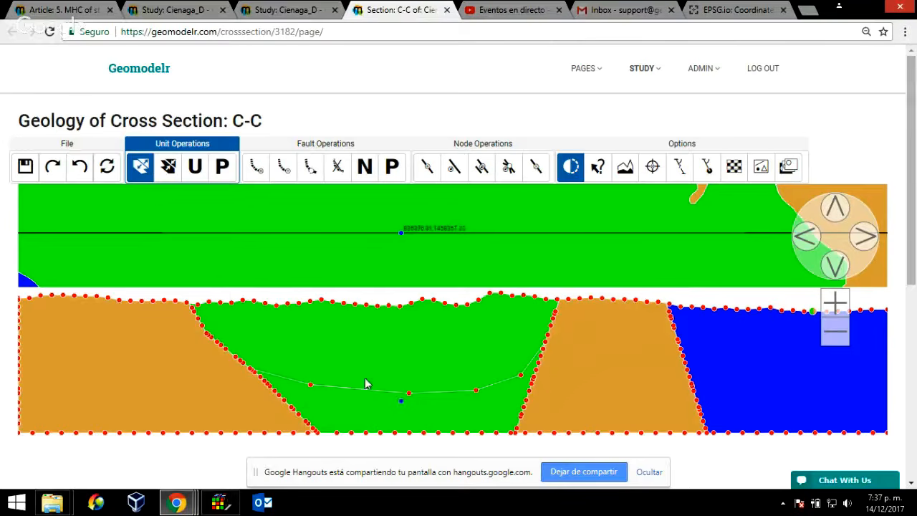
Step: Merge the lower part of the split green unit with the orange units on both sides
left_click(168, 167)
left_click(395, 414)
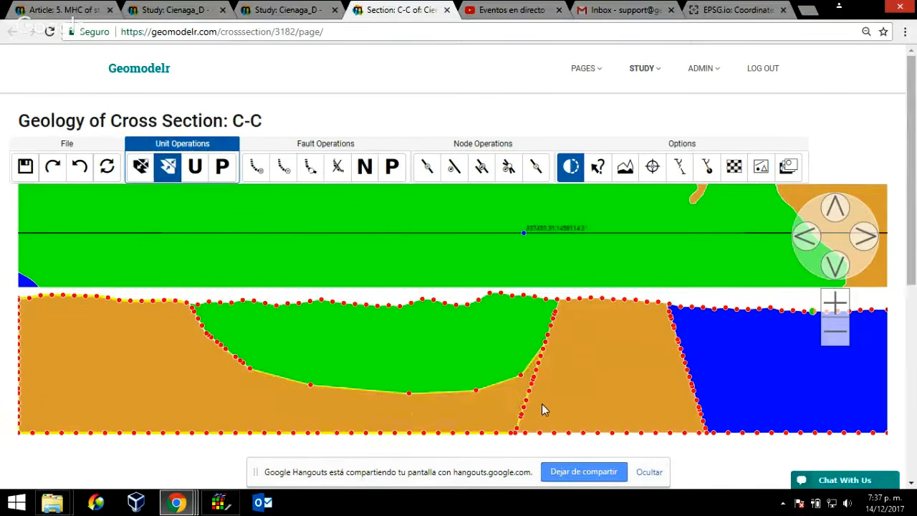
left_click(553, 393)
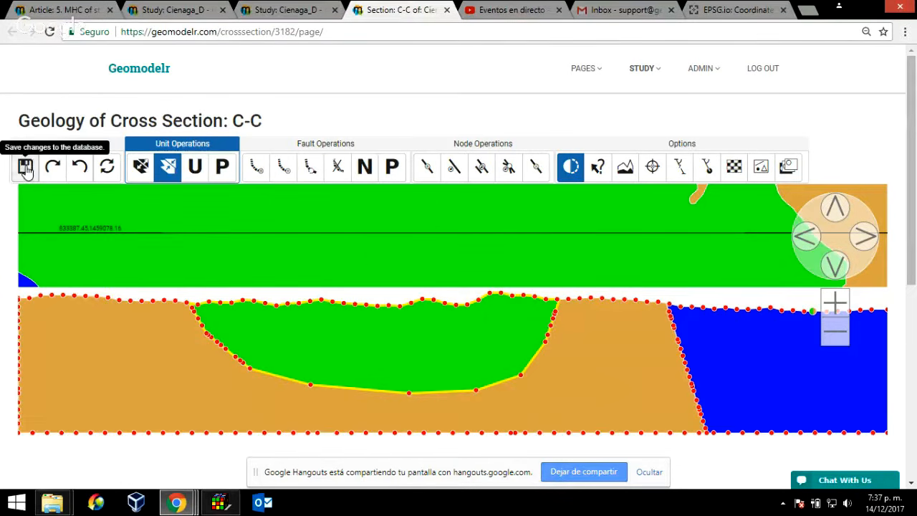
Step: Save the edited geology of section C-C and return to the Cienaga_D study page
mouse_move(659, 74)
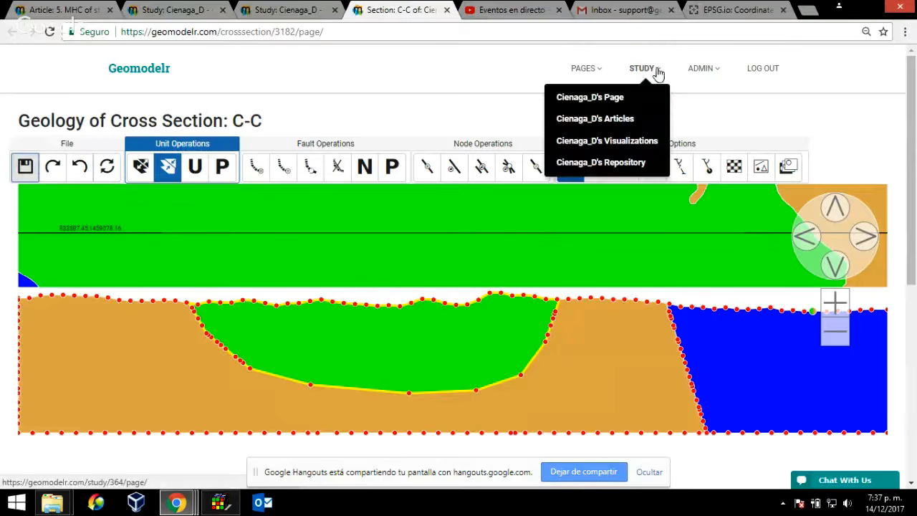
left_click(626, 97)
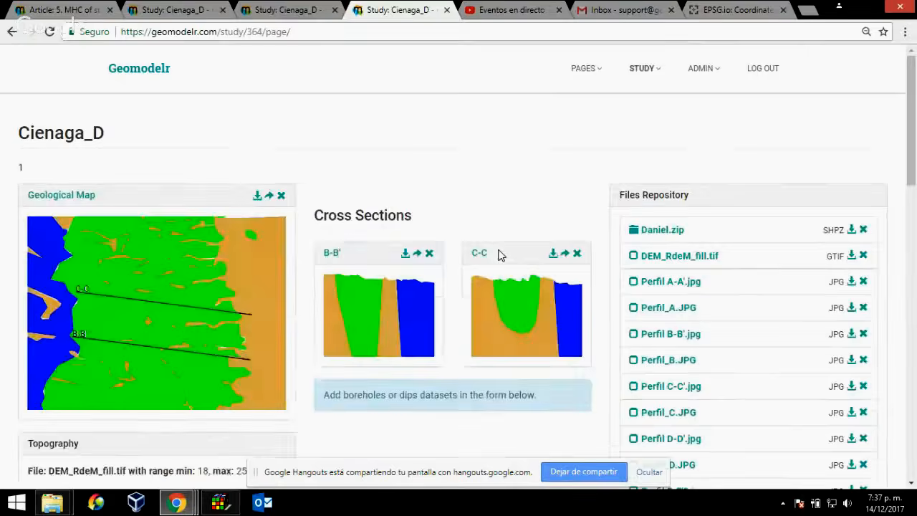
Step: Start a new cross section on the study page using the empty or interpolated option
scroll(377, 270, "down", 3)
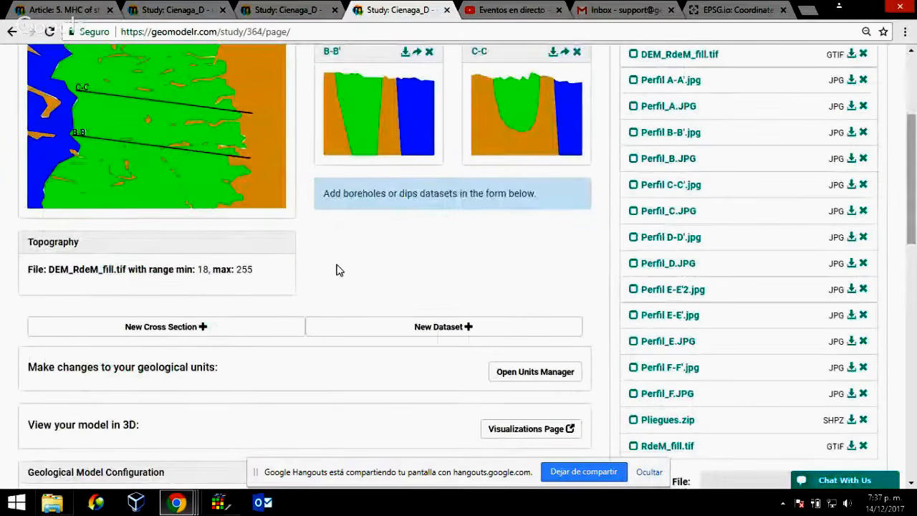
scroll(338, 268, "down", 2)
left_click(180, 194)
scroll(414, 146, "down", 3)
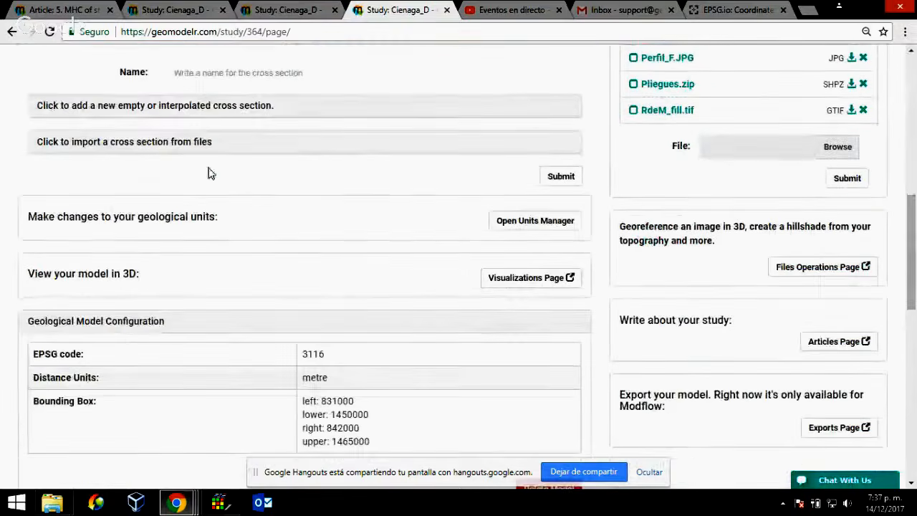
left_click(208, 109)
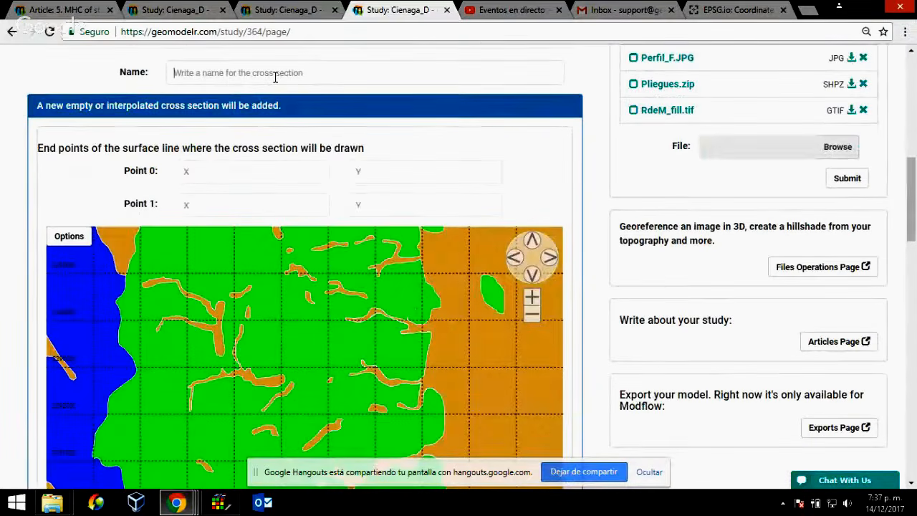
Step: Name the new cross section D-D
scroll(606, 301, "up", 6)
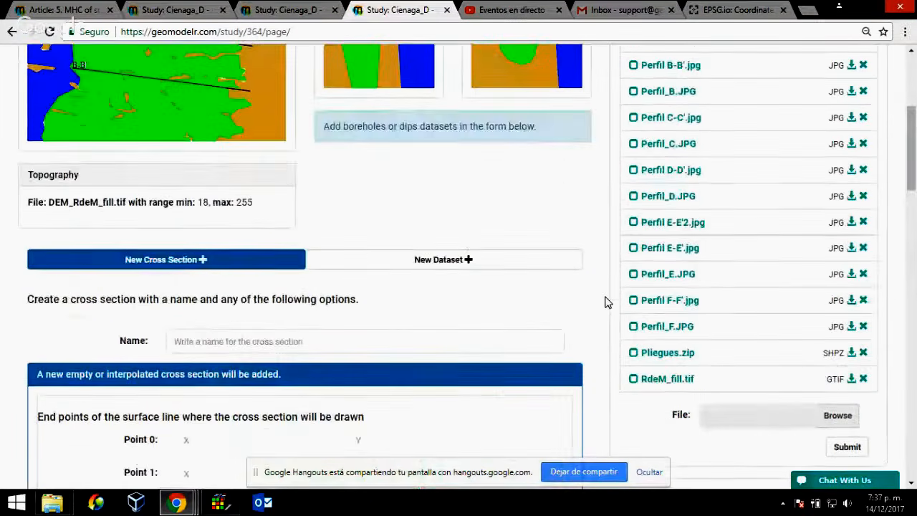
scroll(605, 301, "down", 6)
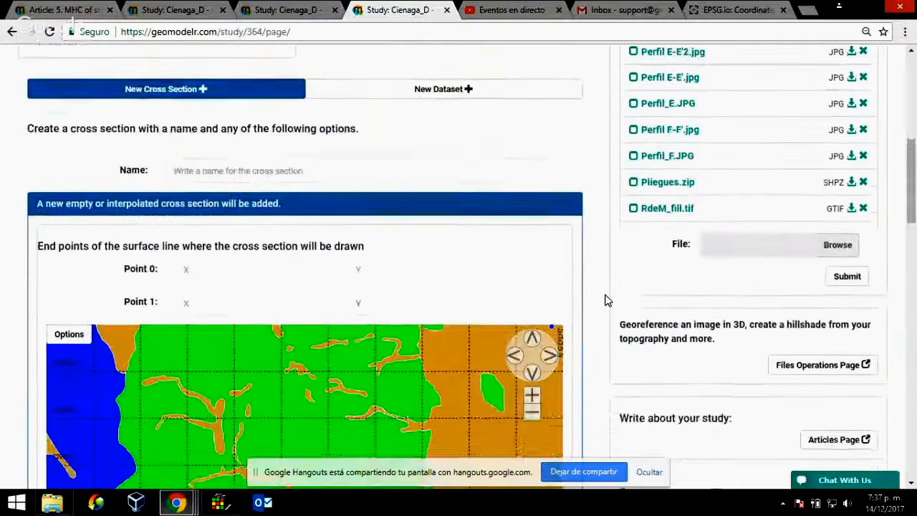
scroll(606, 301, "up", 2)
scroll(605, 301, "up", 4)
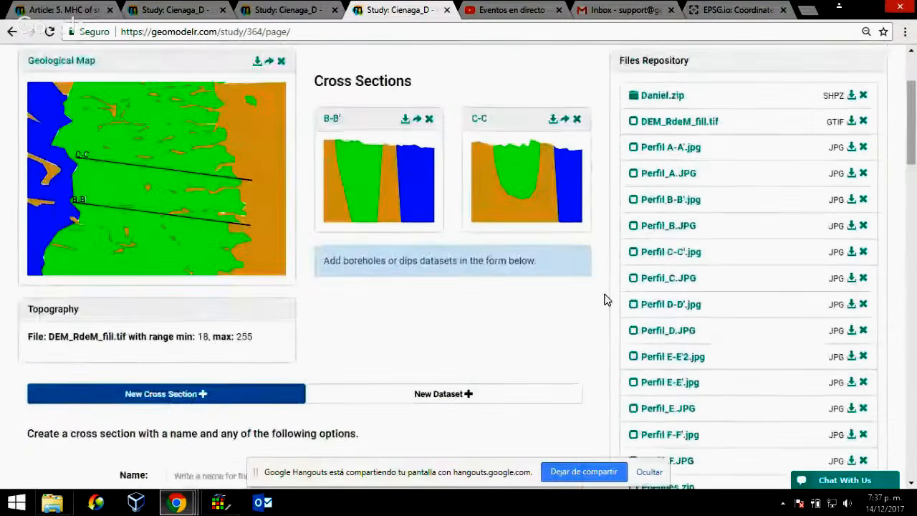
scroll(605, 301, "down", 4)
scroll(602, 301, "down", 4)
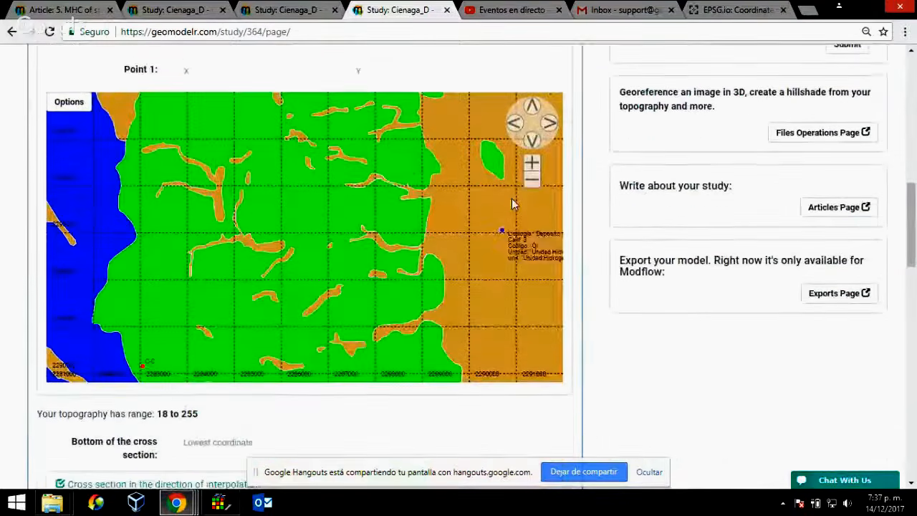
left_click(531, 180)
scroll(587, 328, "up", 4)
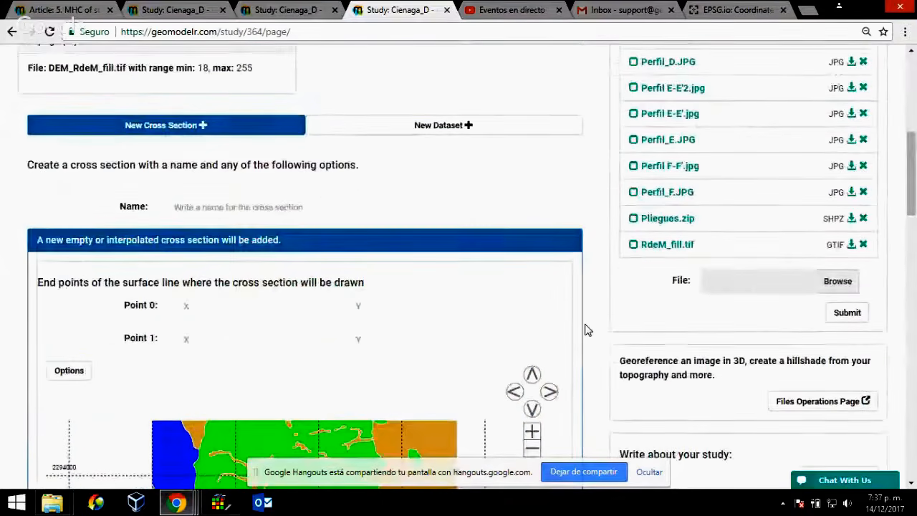
left_click(302, 200)
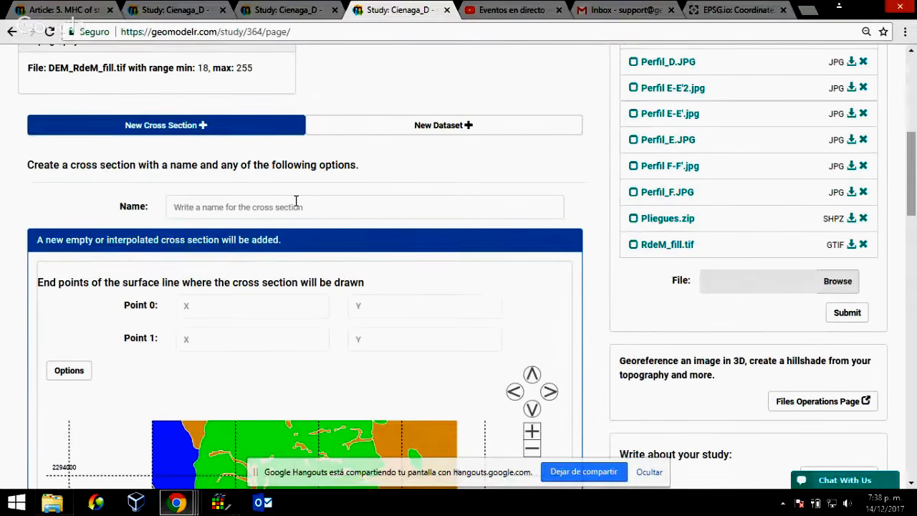
type("D-D")
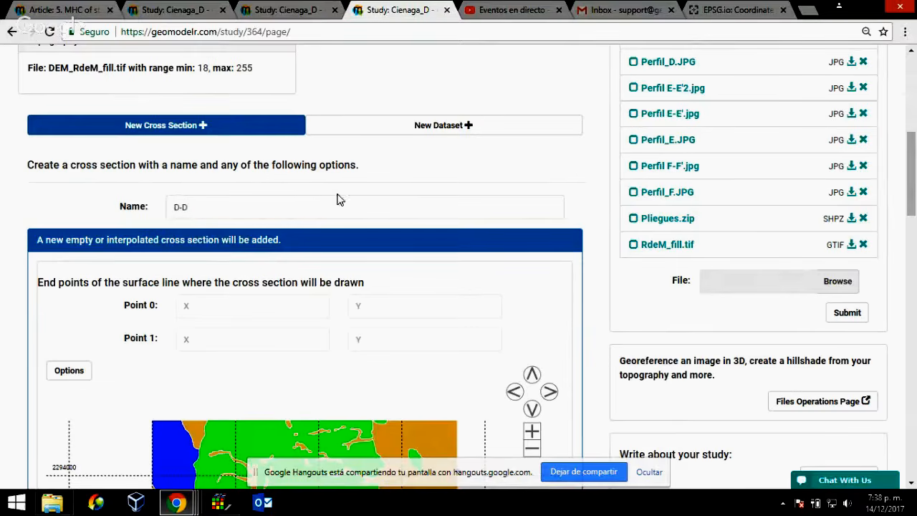
scroll(594, 327, "down", 3)
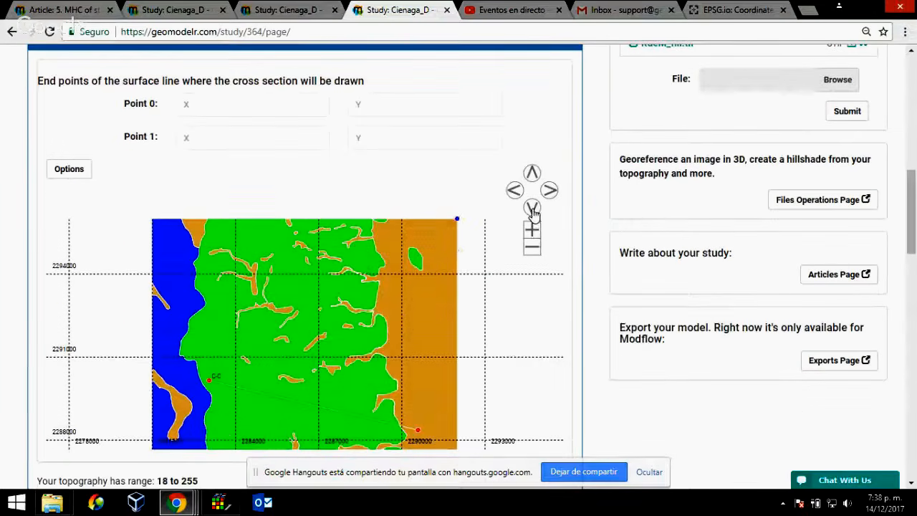
Step: Place the end points of section D-D between the C-C and B-B' lines, roughly parallel to them
left_click(531, 209)
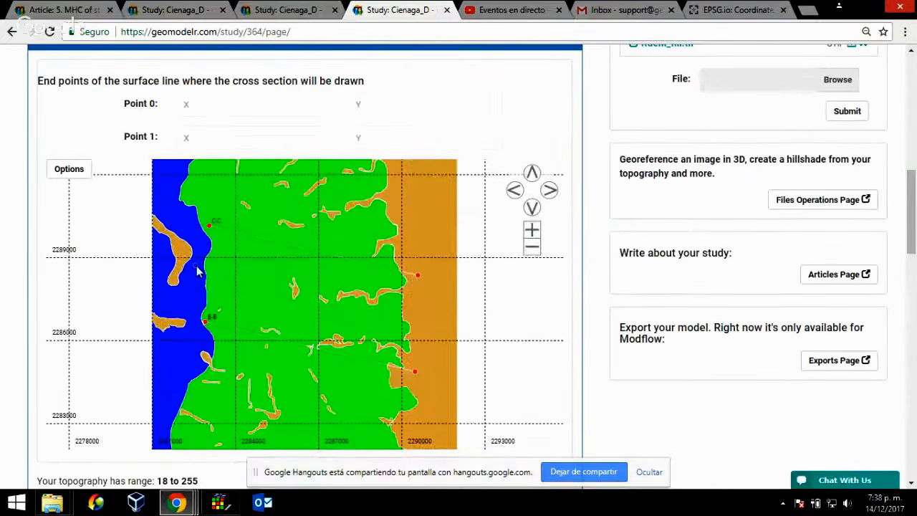
left_click(197, 271)
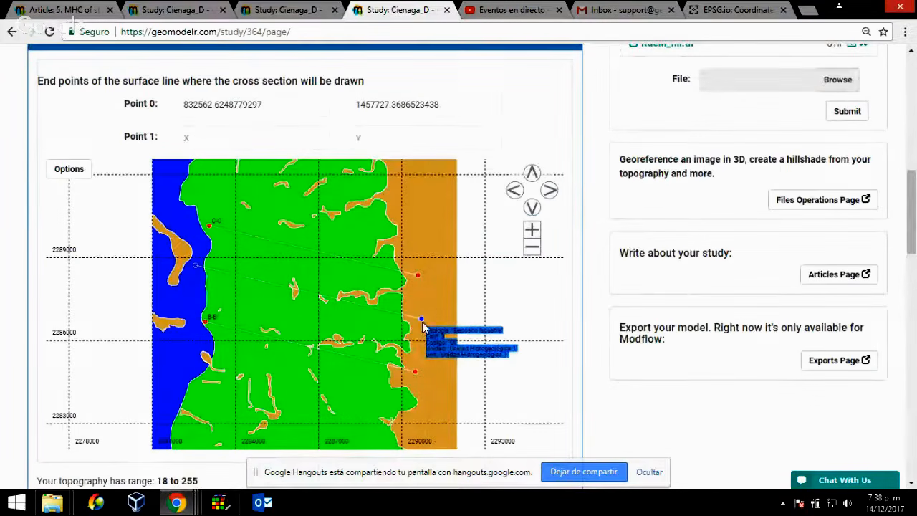
left_click(422, 321)
scroll(607, 370, "up", 3)
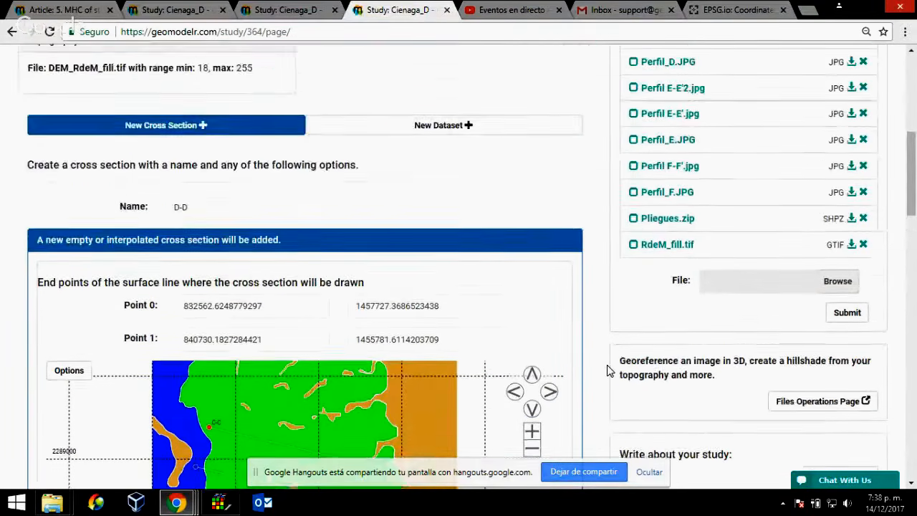
Step: Set the bottom of section D-D to -1000, interpolate its geology from automatically selected cross sections, and submit it
scroll(602, 372, "down", 4)
scroll(602, 372, "down", 5)
left_click(228, 244)
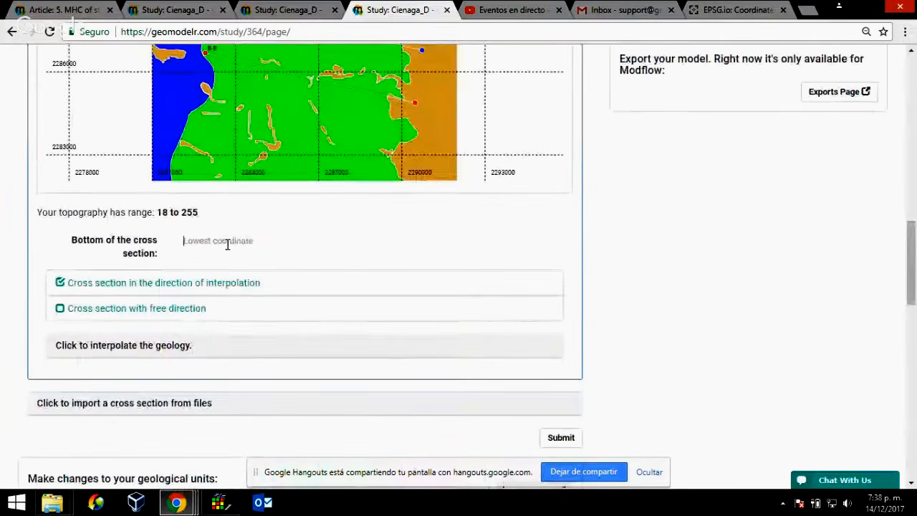
type("-1")
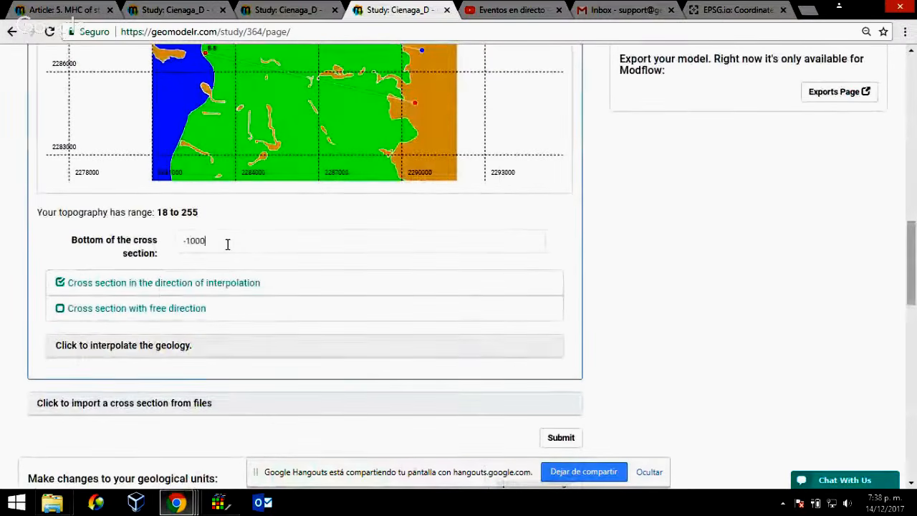
type("000")
left_click(147, 345)
scroll(569, 378, "down", 3)
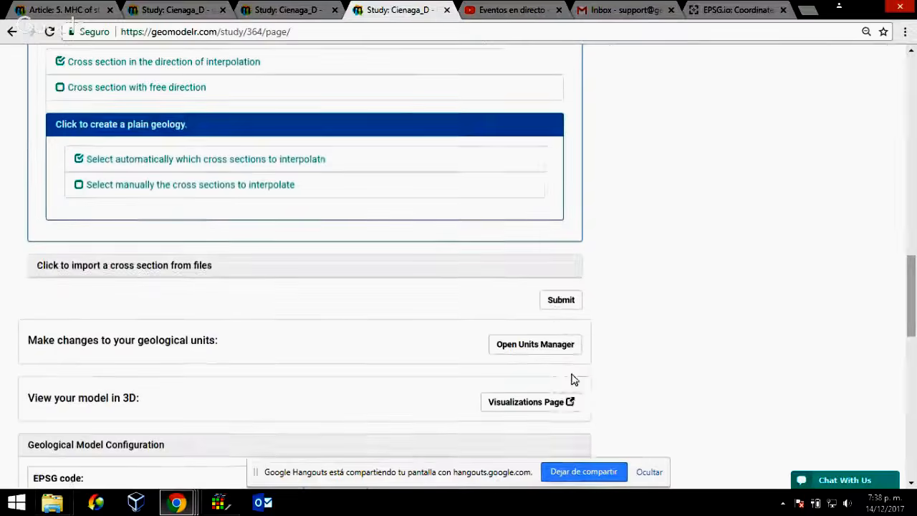
left_click(559, 253)
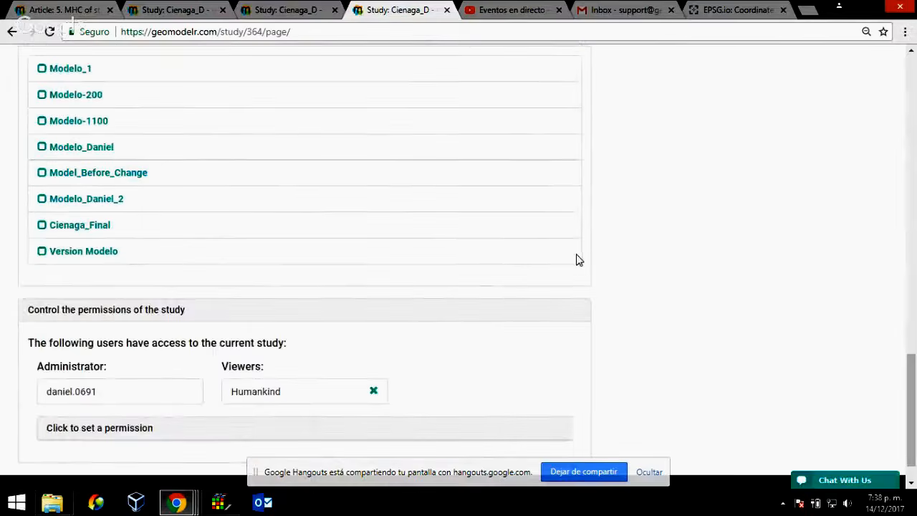
scroll(606, 246, "up", 15)
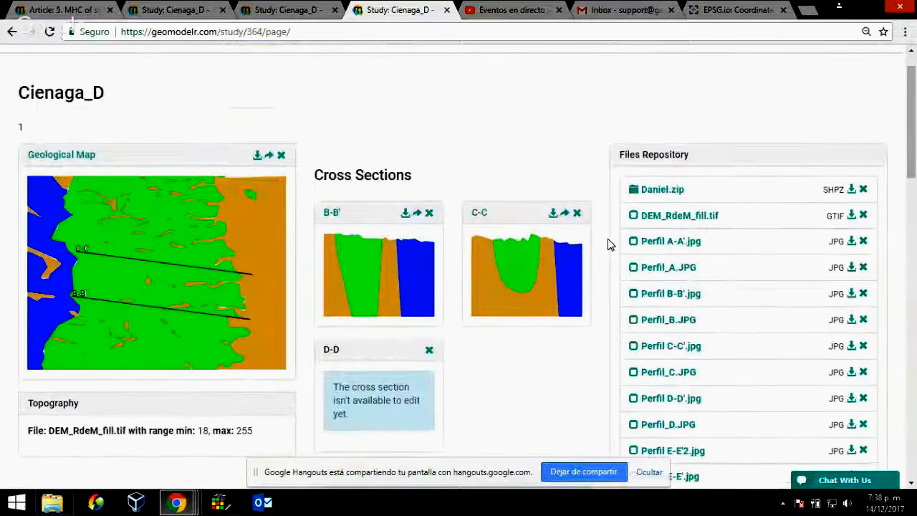
scroll(608, 244, "down", 1)
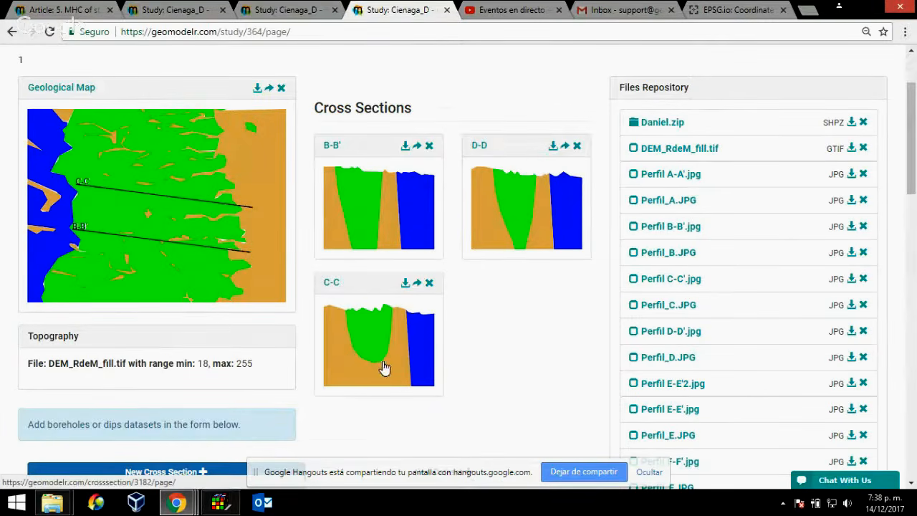
Step: Open the Cienaga_D visualizations and examine the cross sections and map in 3D
scroll(492, 344, "up", 3)
left_click(644, 68)
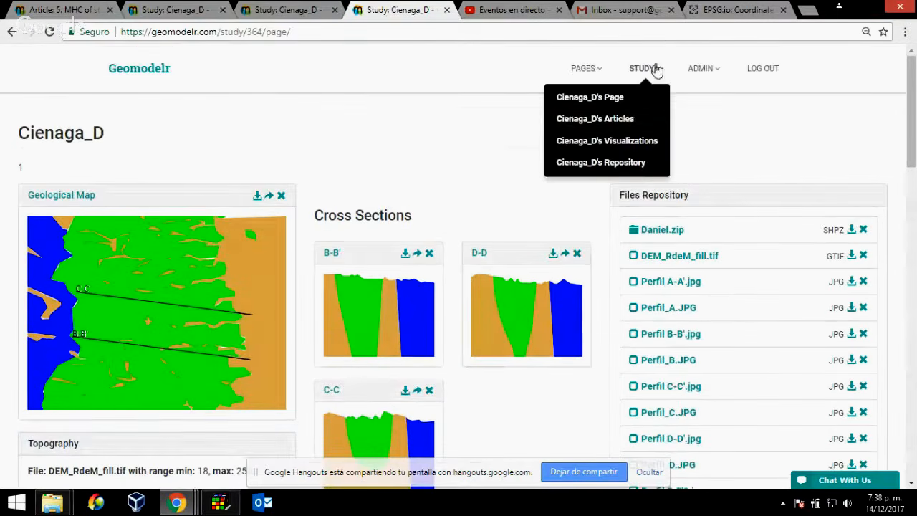
left_click(624, 143)
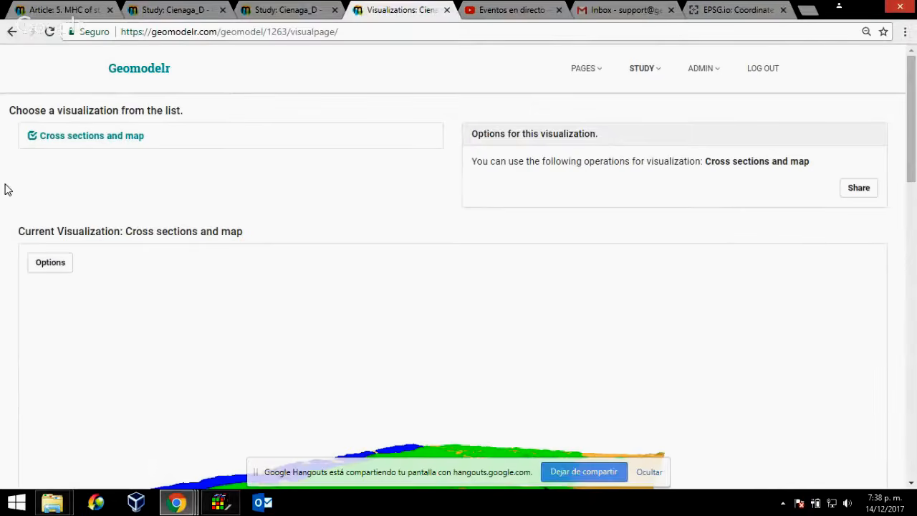
scroll(201, 265, "down", 4)
left_click_drag(431, 339, 2, 118)
scroll(2, 135, "up", 2)
scroll(2, 136, "up", 2)
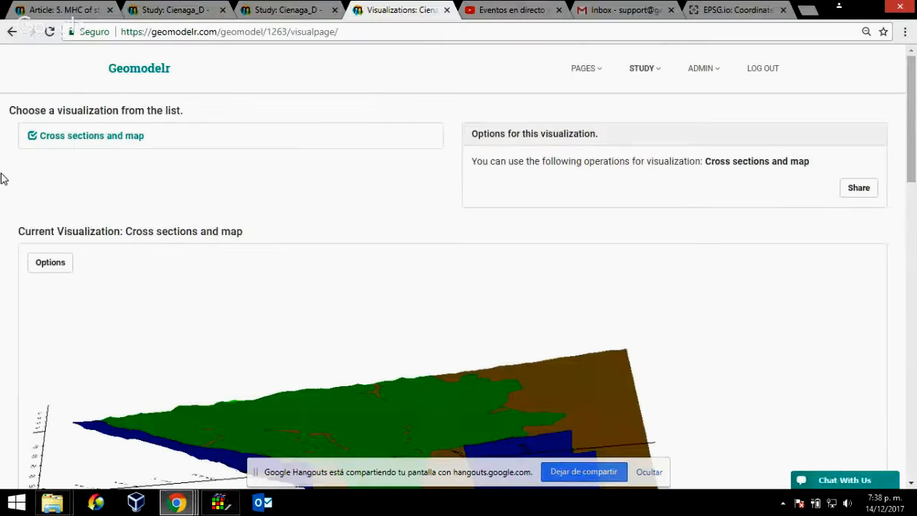
Step: Configure a new 3D geological unit visualization of Unidad Hidrogeológica 1 as an unbounded surface
scroll(1, 178, "down", 7)
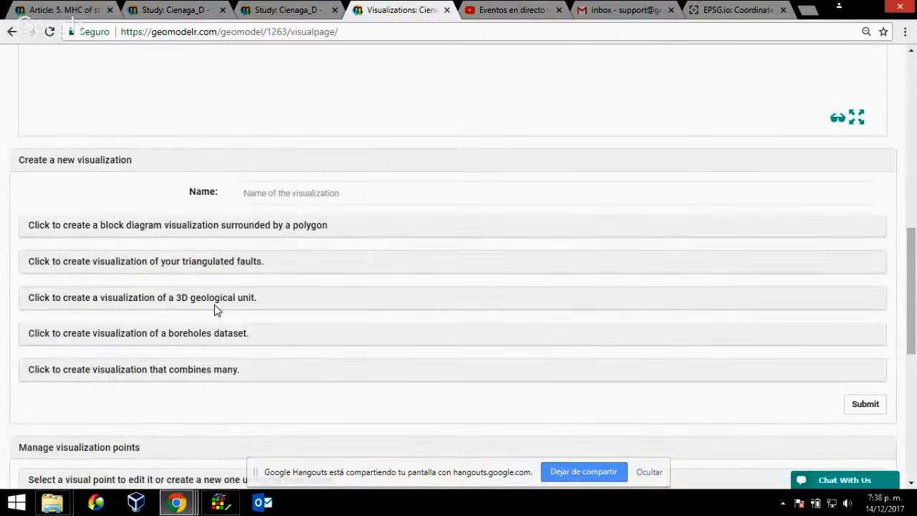
left_click(219, 307)
scroll(395, 318, "down", 3)
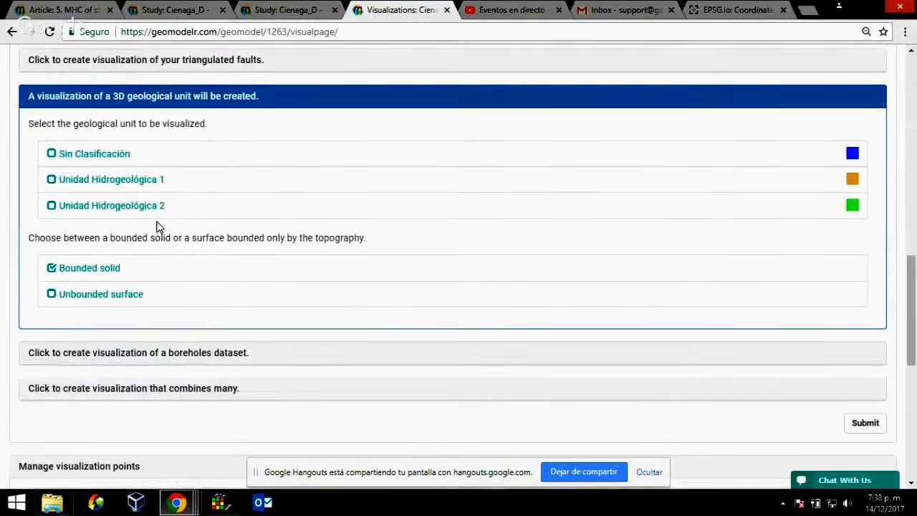
left_click(133, 180)
scroll(492, 268, "up", 1)
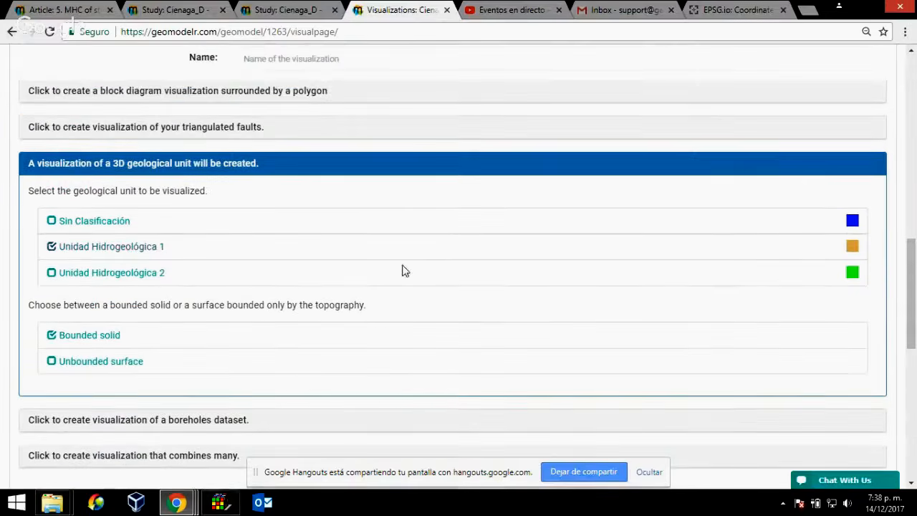
scroll(290, 251, "up", 7)
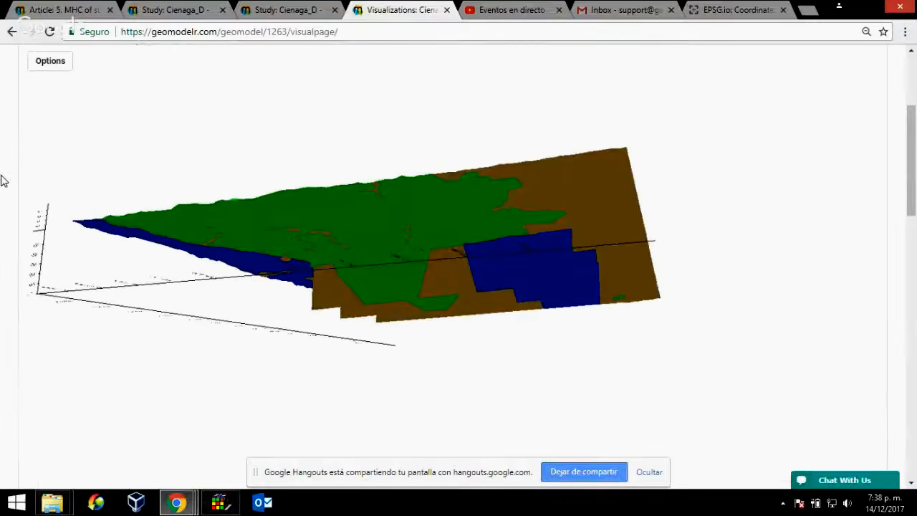
scroll(1, 179, "down", 4)
scroll(2, 180, "down", 5)
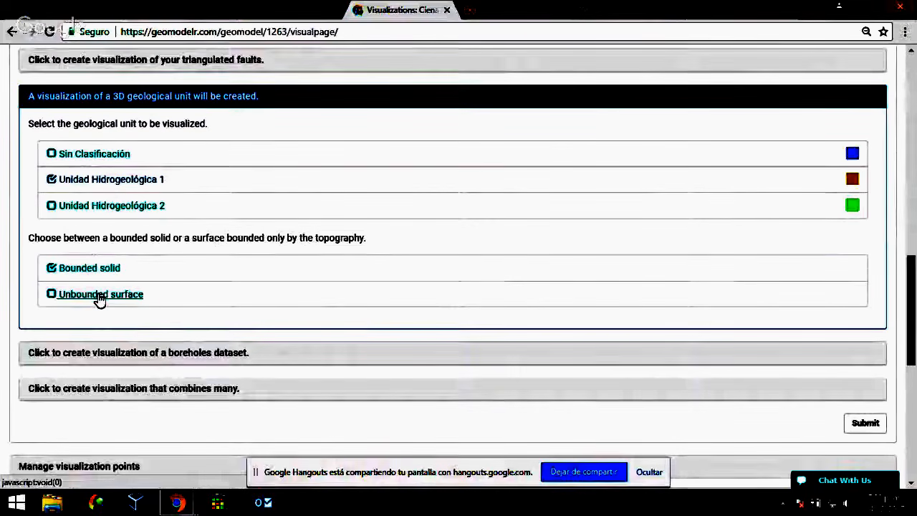
left_click(101, 300)
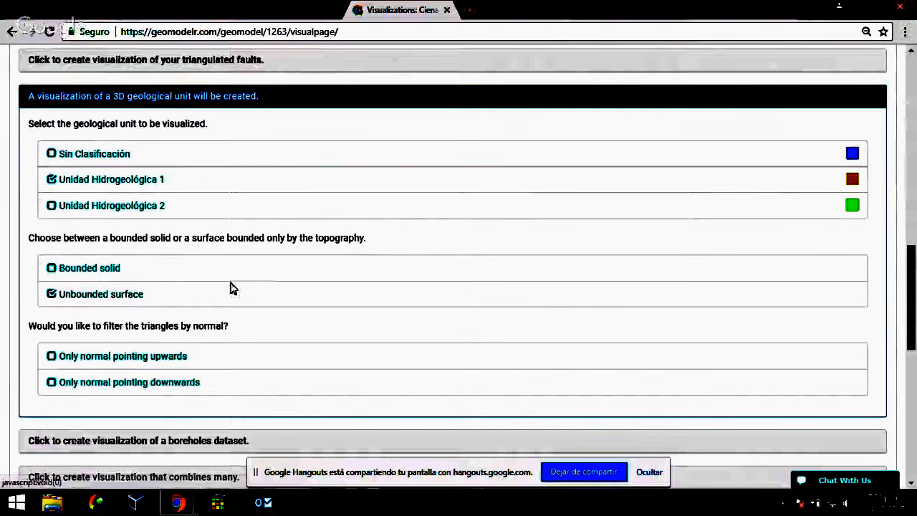
scroll(275, 262, "down", 1)
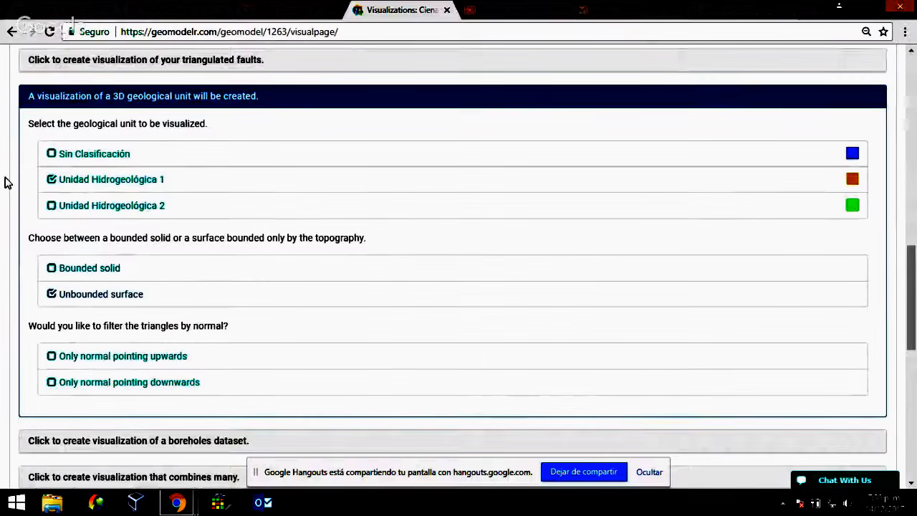
scroll(6, 182, "down", 4)
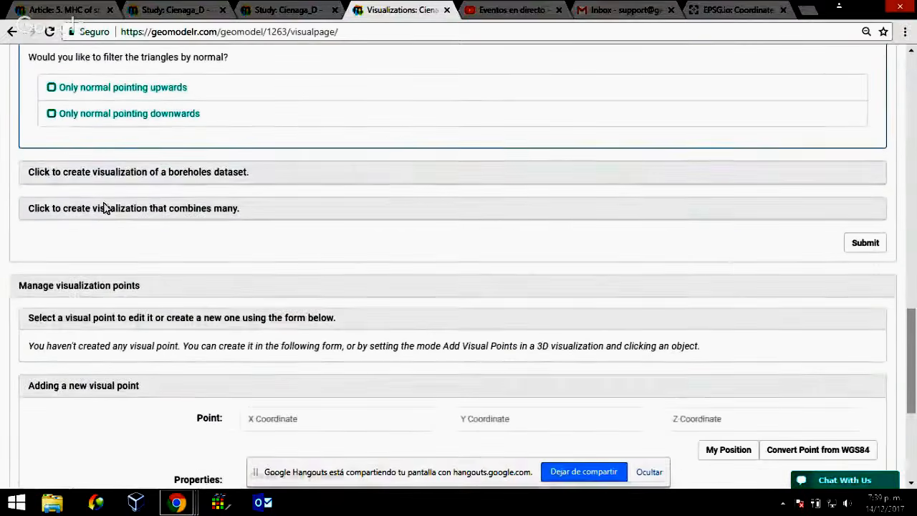
scroll(588, 364, "up", 6)
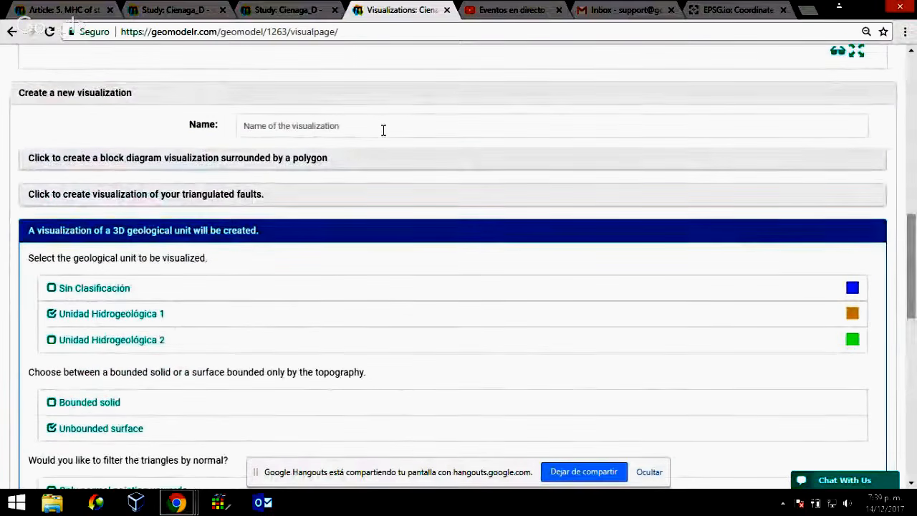
Step: Name the new unit visualization HGU-1 and submit it
left_click(384, 130)
type("HGU-1")
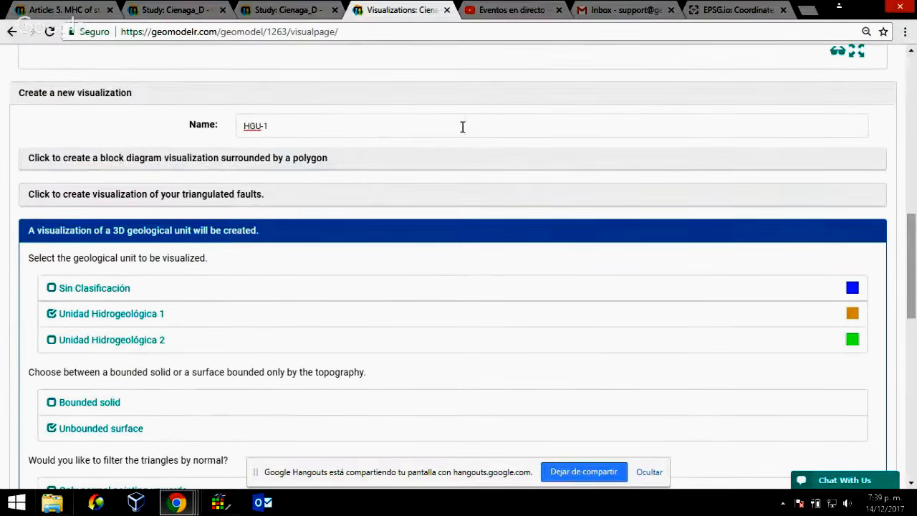
scroll(640, 341, "down", 4)
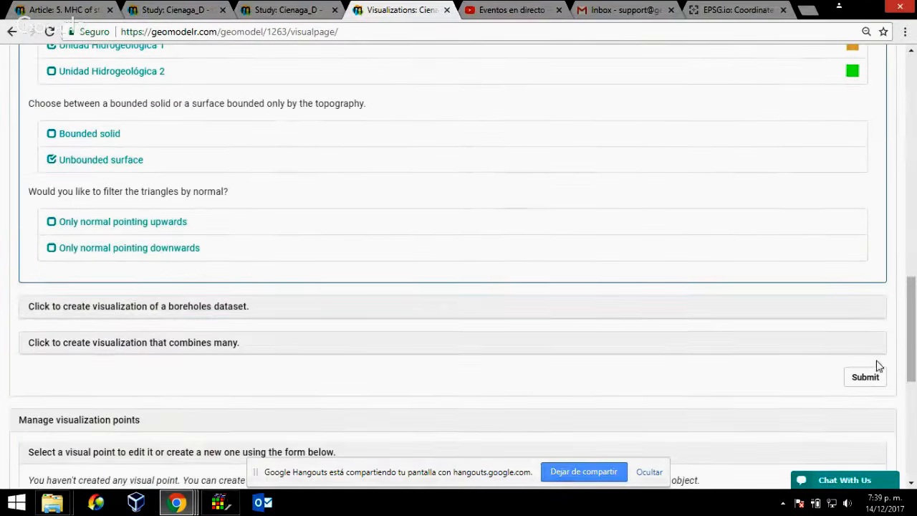
left_click(865, 377)
scroll(891, 322, "up", 10)
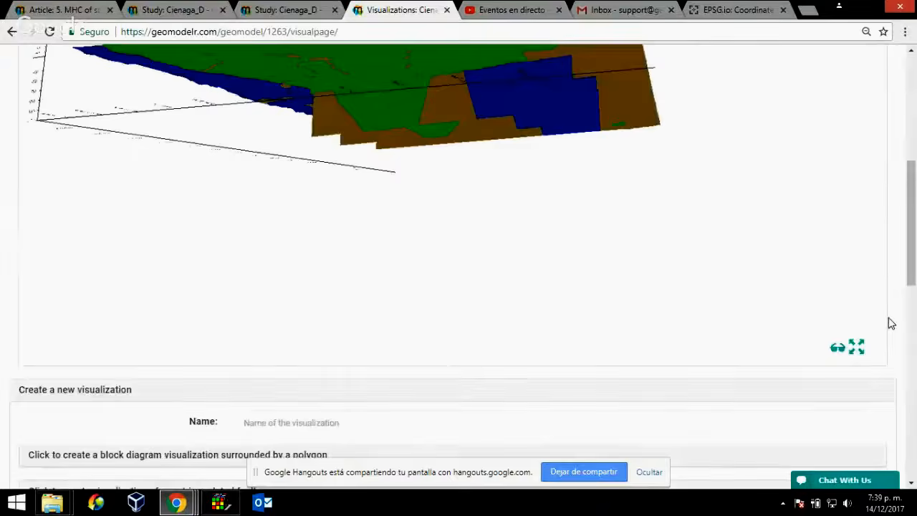
Step: Display the HGU-1 visualization and examine the shape of the unit's surface from above
scroll(892, 319, "up", 1)
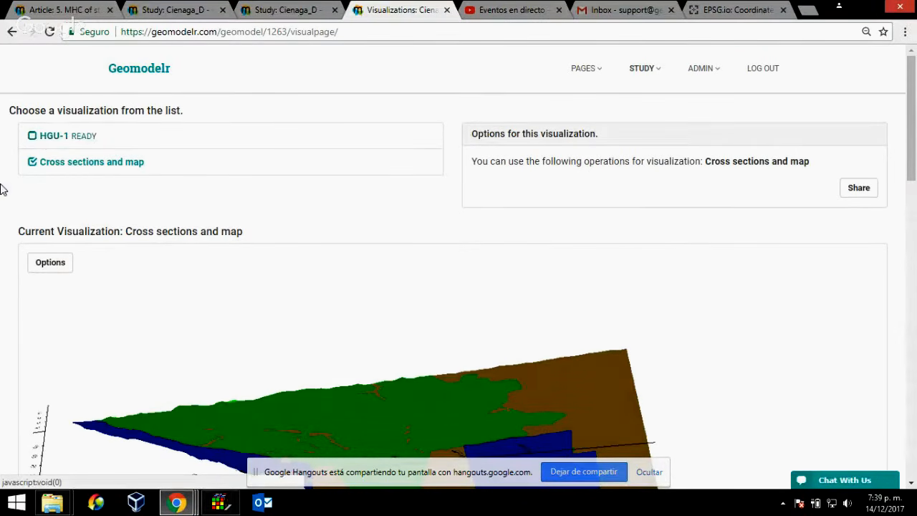
left_click(34, 139)
scroll(2, 235, "down", 2)
scroll(2, 235, "down", 3)
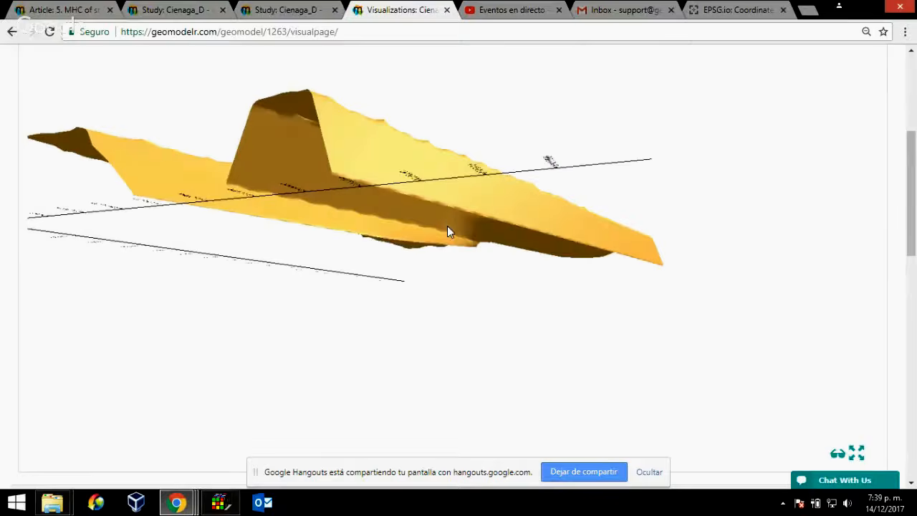
left_click_drag(447, 226, 352, 308)
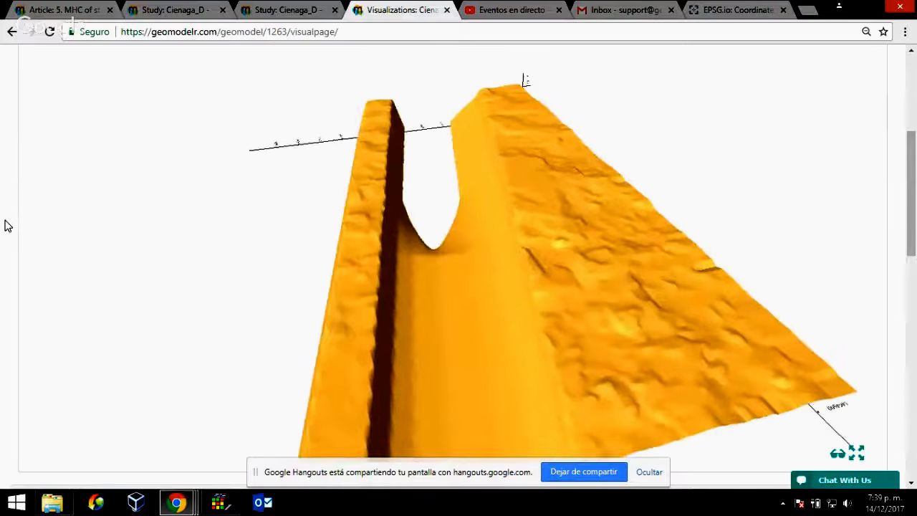
Step: Create a combined visualization named css from HGU-1 and the cross sections and map
scroll(6, 225, "down", 6)
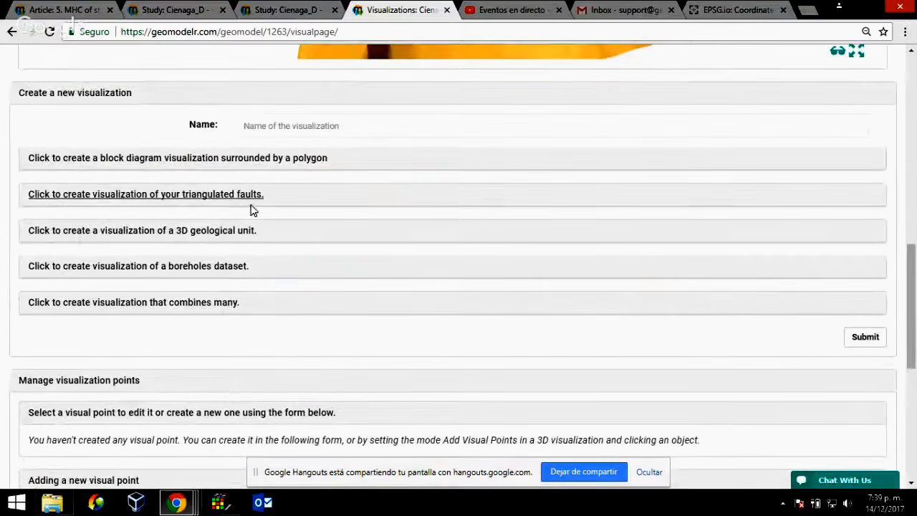
left_click(201, 302)
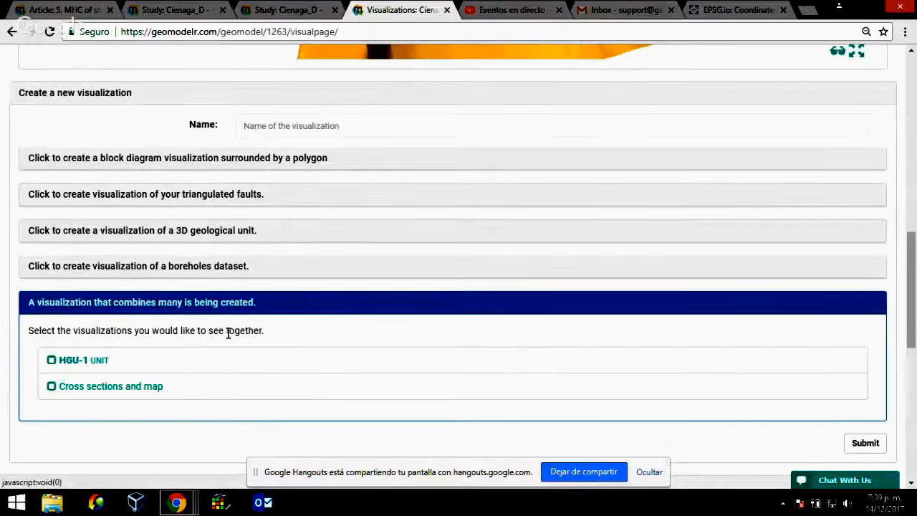
left_click(106, 390)
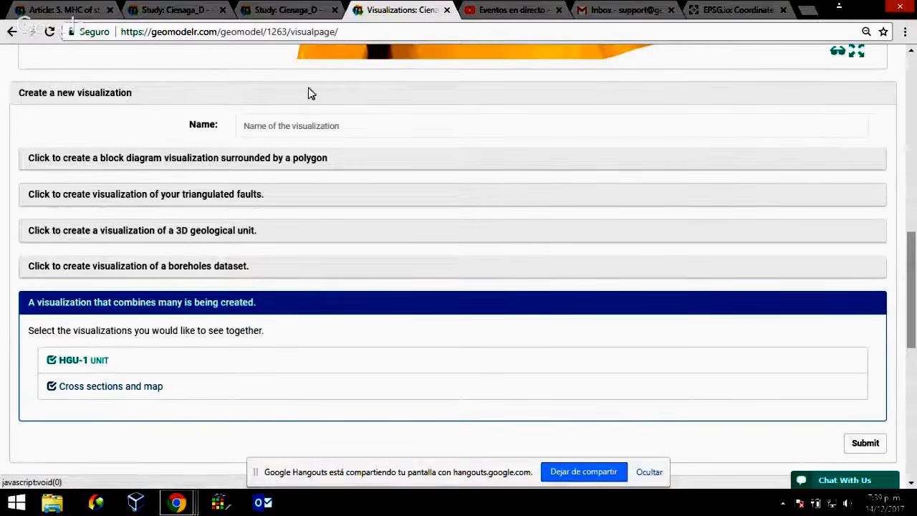
left_click(316, 123)
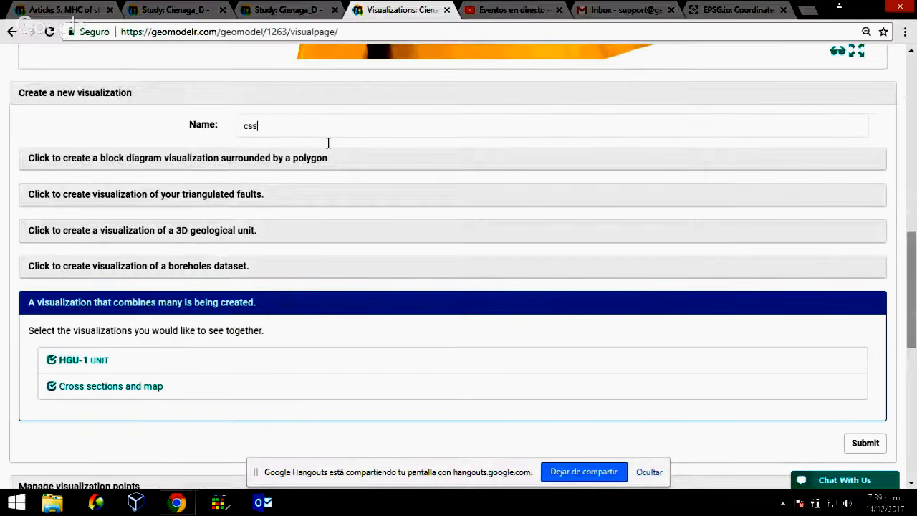
left_click(867, 443)
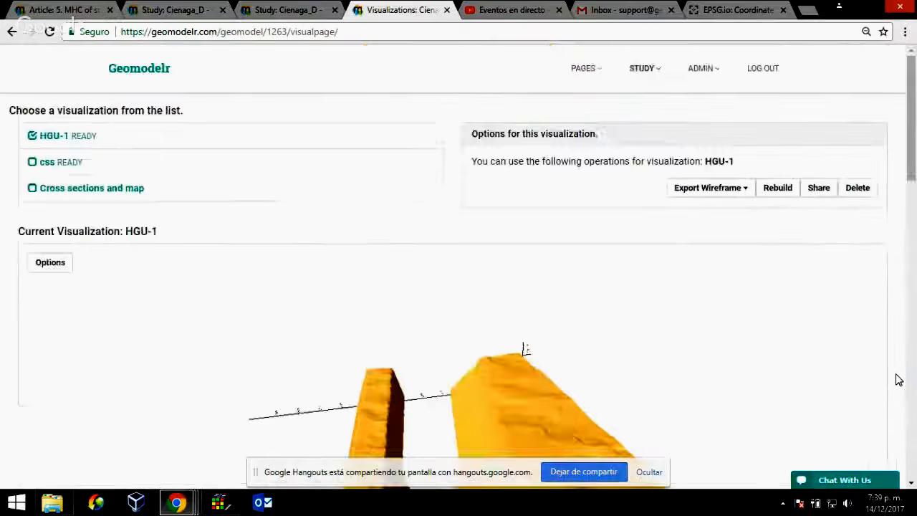
Step: Display the css visualization and hide its geological map so the sections and the HGU-1 unit are exposed
left_click(48, 162)
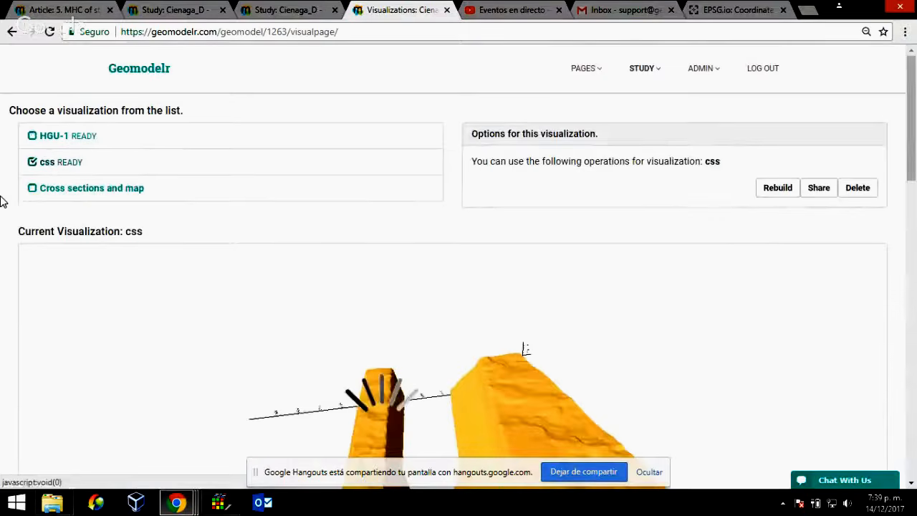
scroll(3, 199, "down", 3)
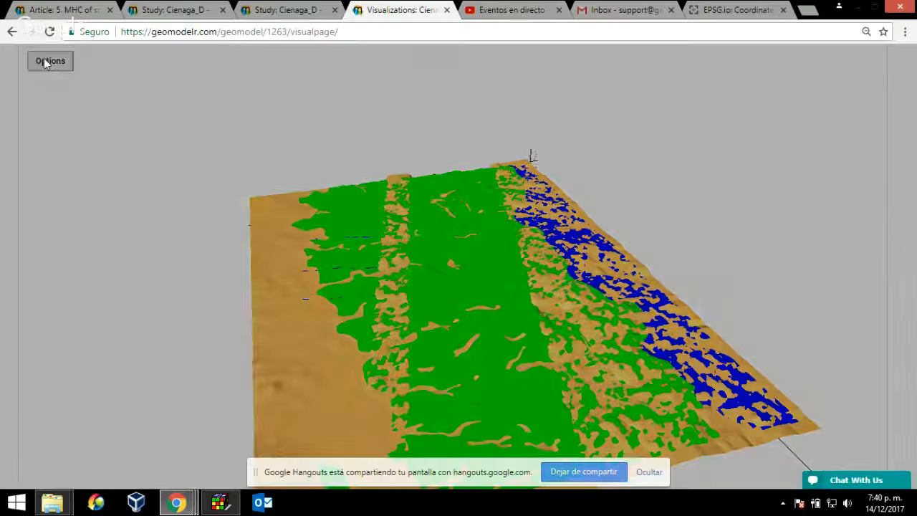
left_click(44, 63)
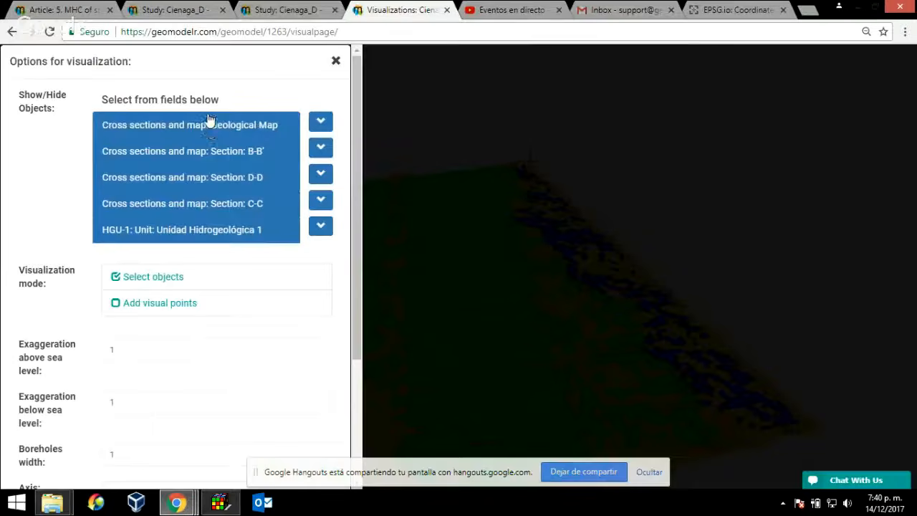
left_click(208, 128)
left_click(439, 141)
Step: Examine from several angles how the HGU-1 surface fits between the cross sections, especially around the gap in the valley floor
left_click_drag(322, 151, 404, 347)
scroll(404, 347, "up", 5)
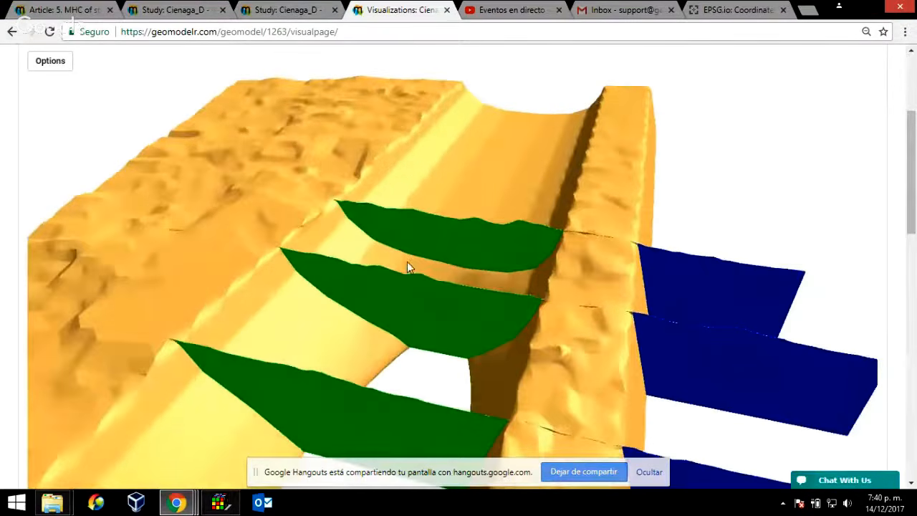
scroll(426, 295, "up", 3)
left_click_drag(427, 295, 623, 306)
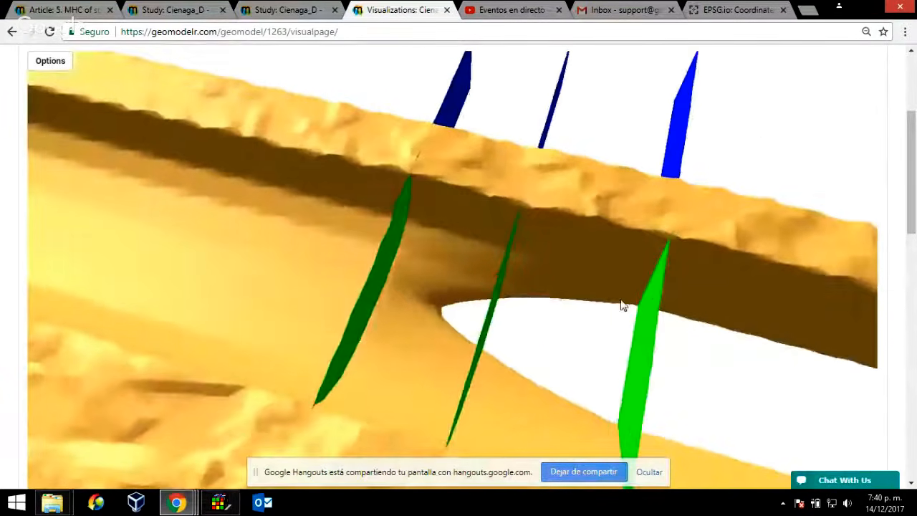
scroll(531, 321, "down", 3)
left_click_drag(531, 321, 237, 301)
left_click_drag(346, 329, 394, 323)
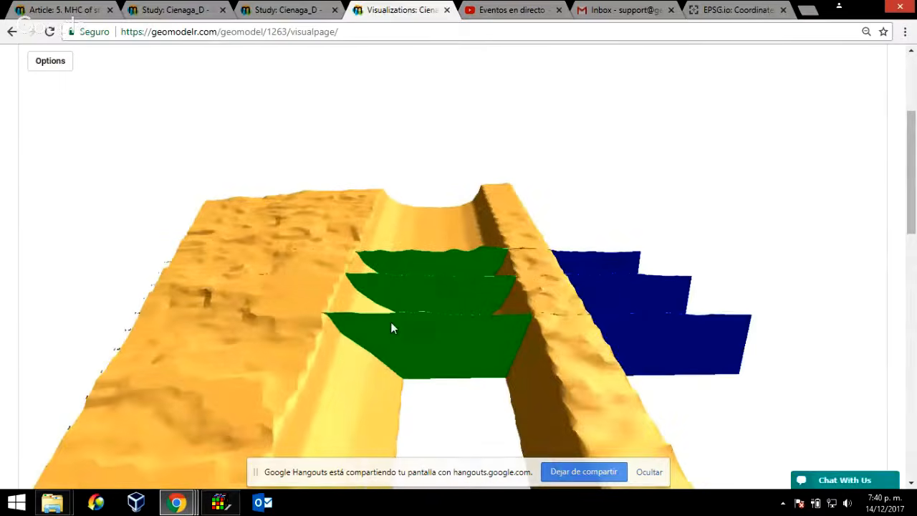
left_click_drag(549, 307, 440, 285)
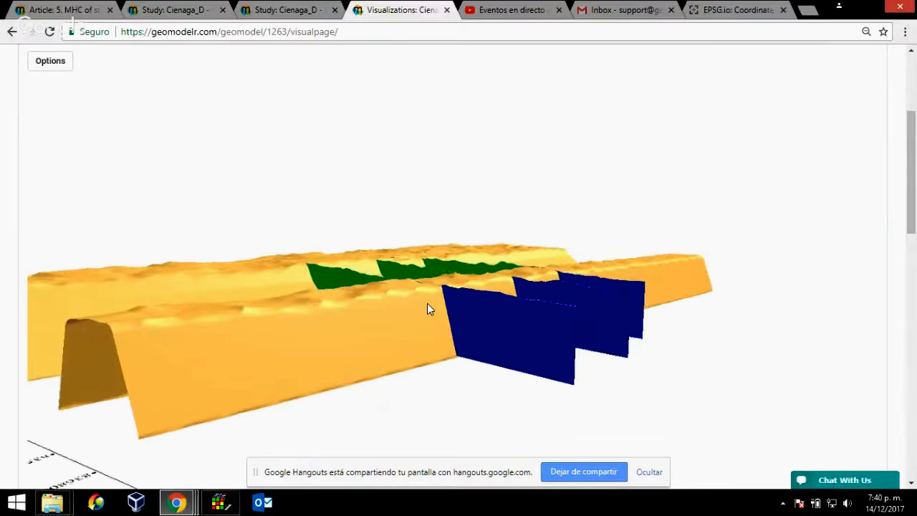
left_click_drag(428, 307, 481, 351)
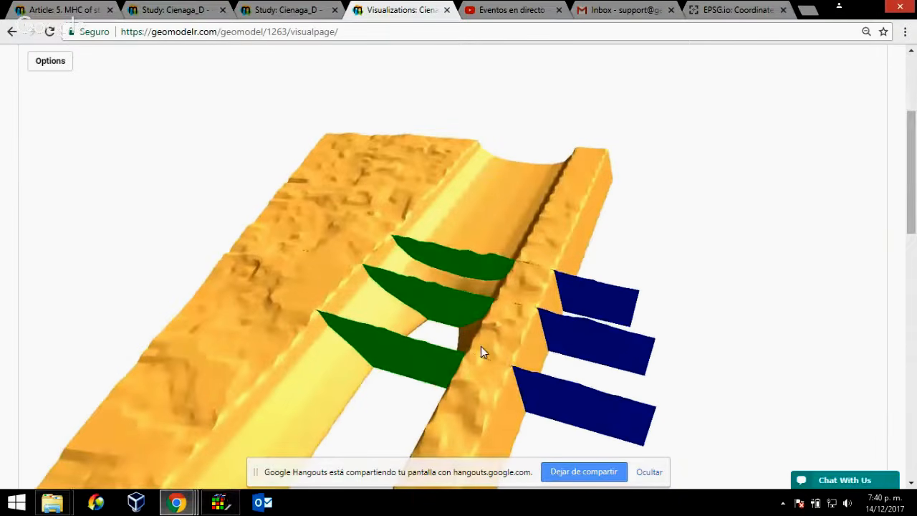
scroll(432, 312, "down", 2)
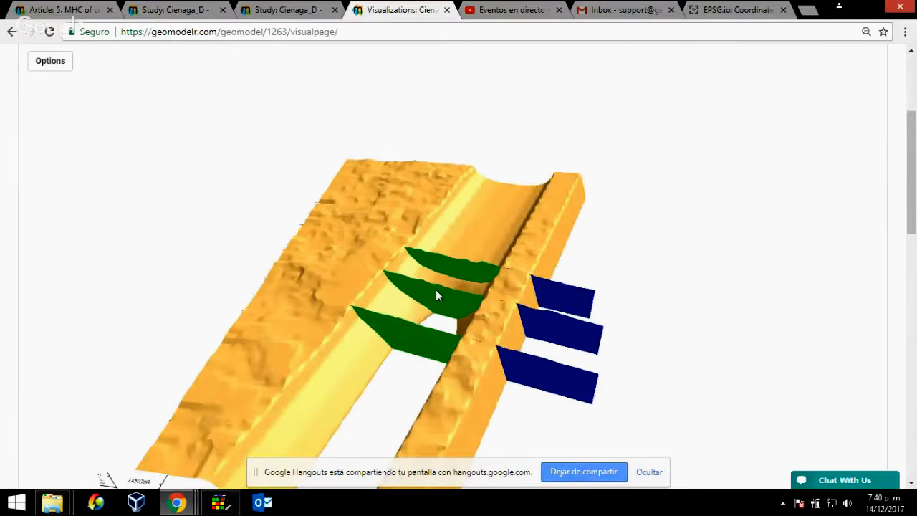
left_click_drag(437, 296, 354, 371)
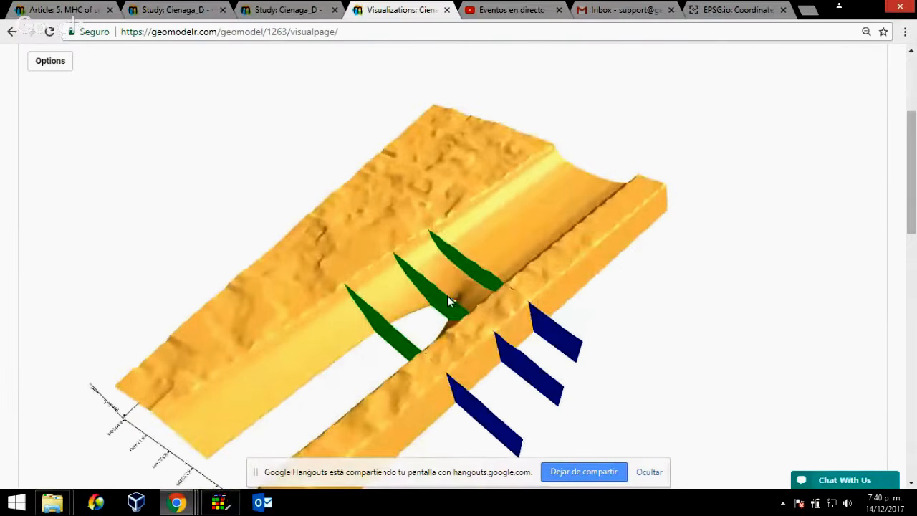
scroll(446, 305, "up", 5)
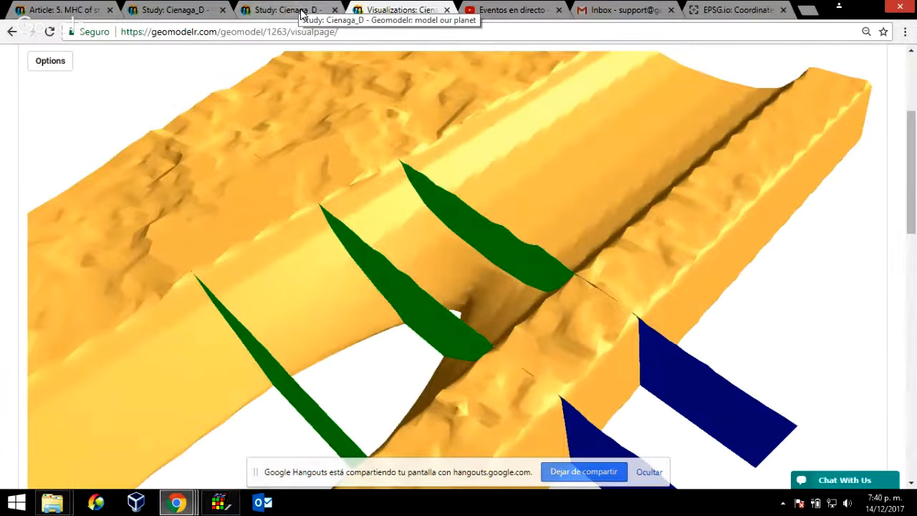
left_click_drag(411, 329, 233, 54)
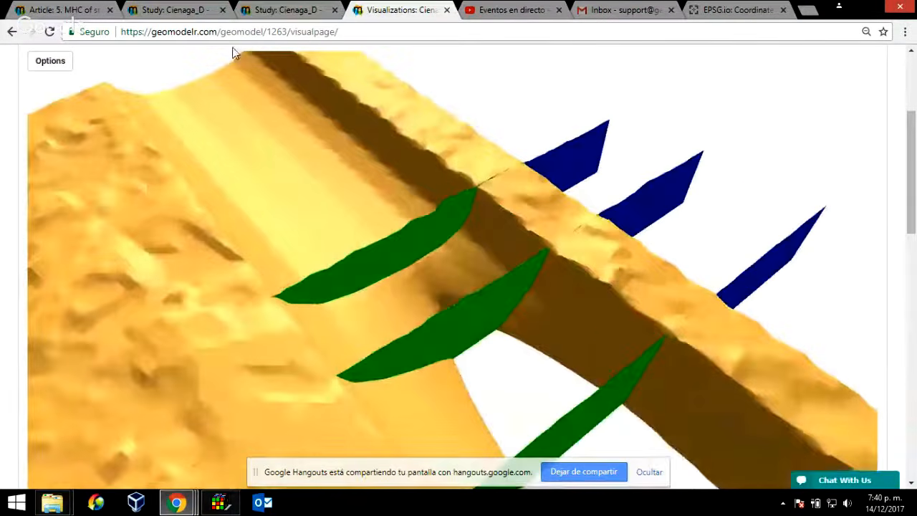
Step: Check the B-B', D-D and C-C section thumbnails on the study page and compare them with the css visualization
left_click(266, 11)
scroll(471, 319, "down", 3)
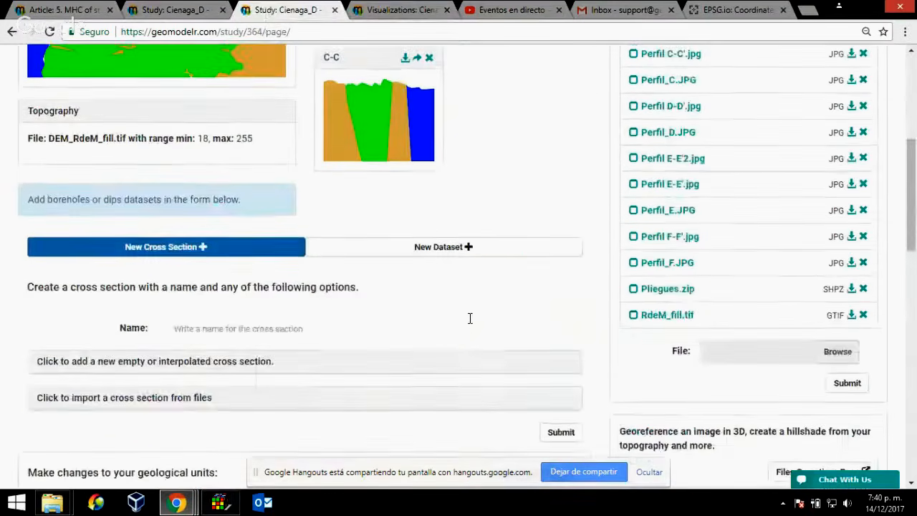
scroll(471, 318, "up", 3)
scroll(427, 255, "up", 2)
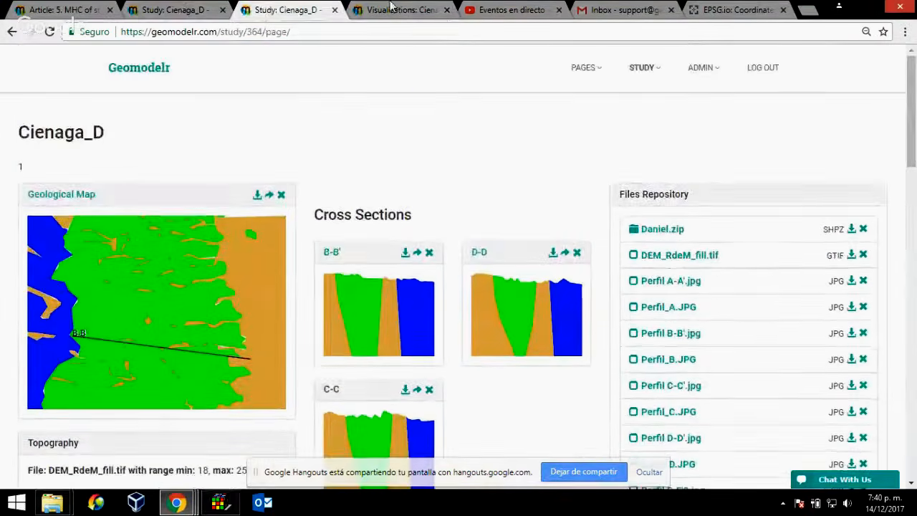
left_click(398, 10)
scroll(437, 290, "down", 5)
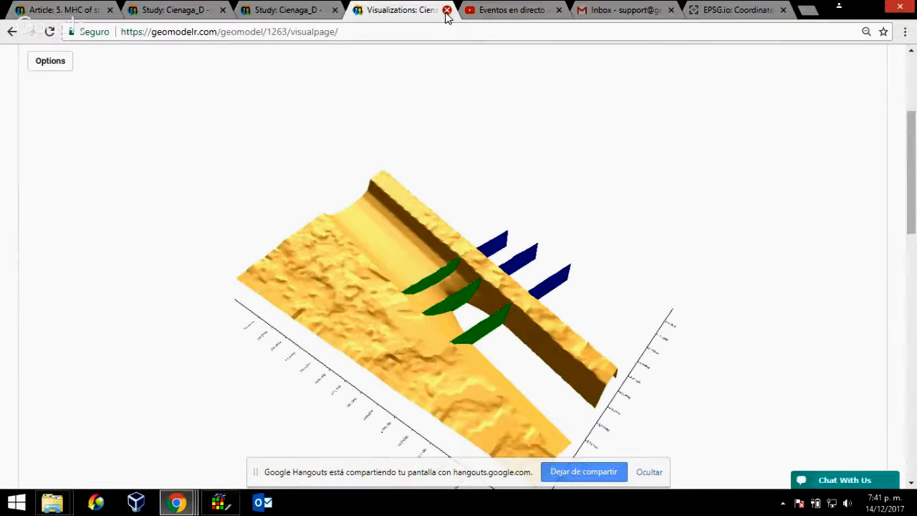
Step: Close the visualizations page, review the study page and open cross section B-B' for editing
left_click(446, 11)
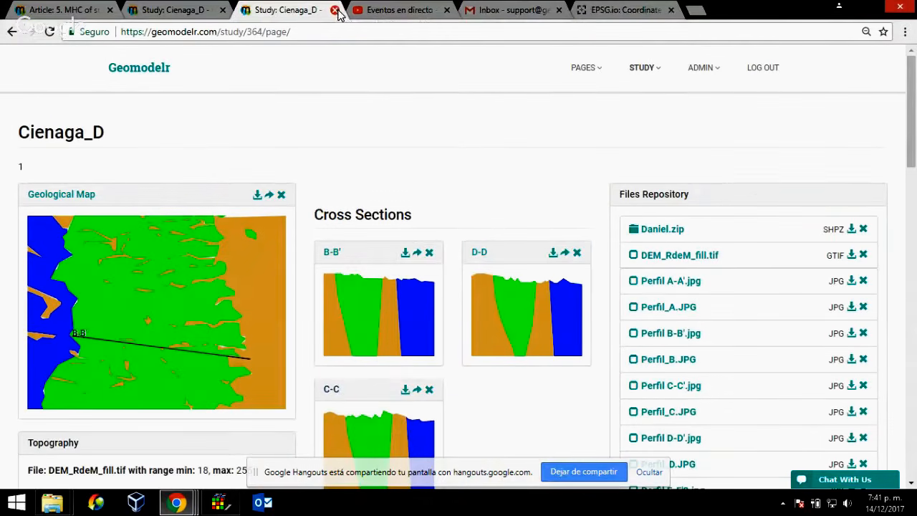
scroll(309, 299, "down", 5)
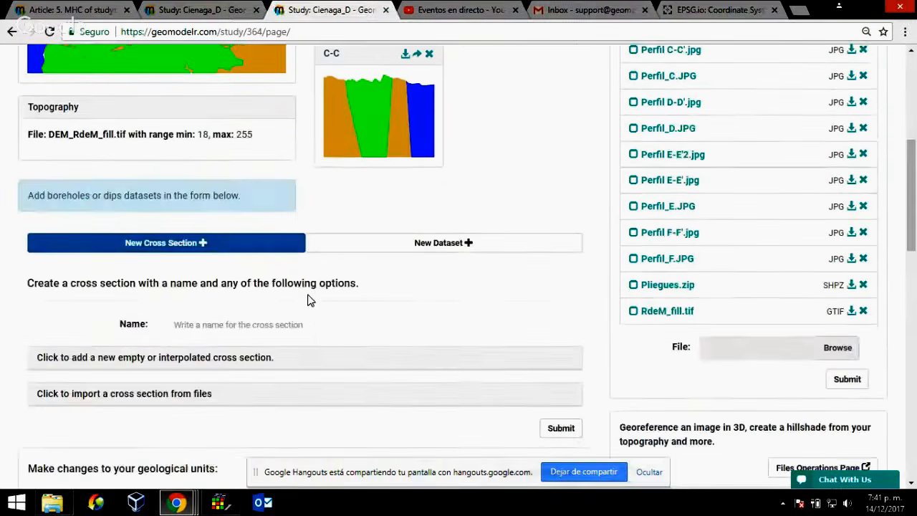
scroll(311, 299, "up", 4)
scroll(311, 298, "down", 8)
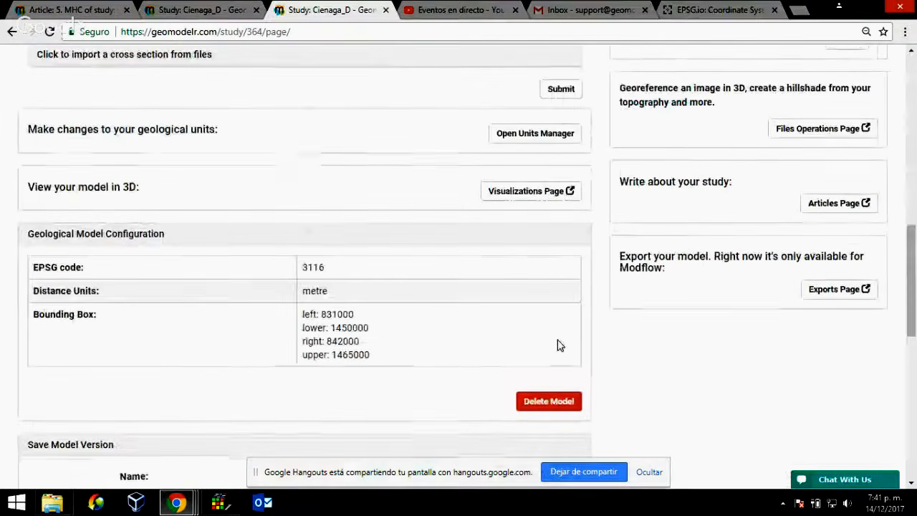
scroll(557, 344, "down", 2)
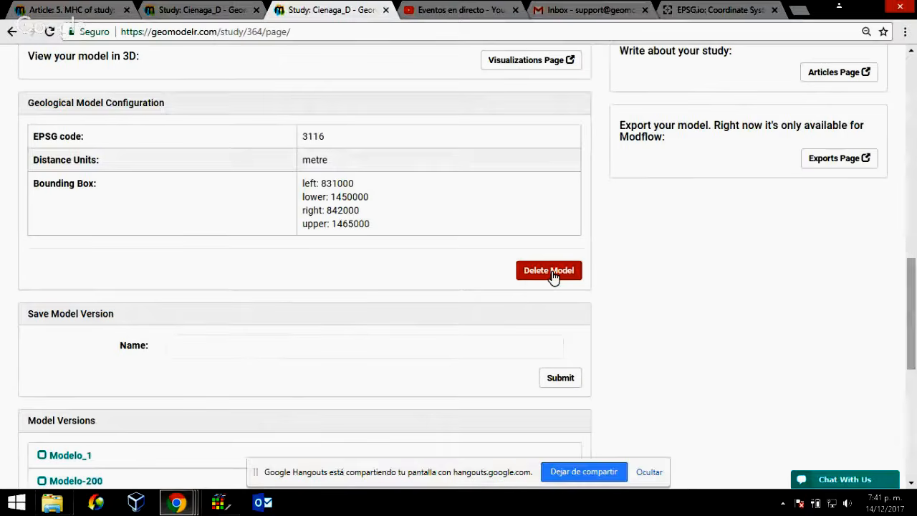
scroll(594, 307, "up", 4)
scroll(594, 312, "up", 7)
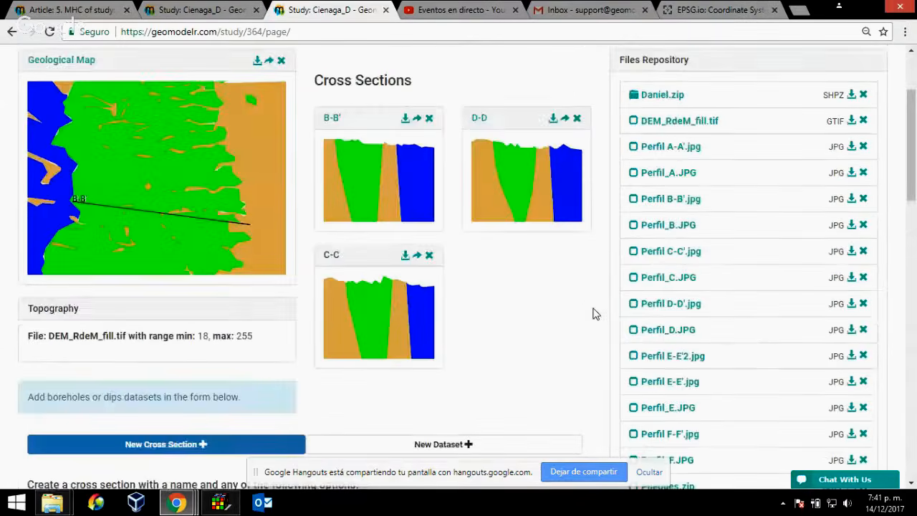
left_click(332, 257)
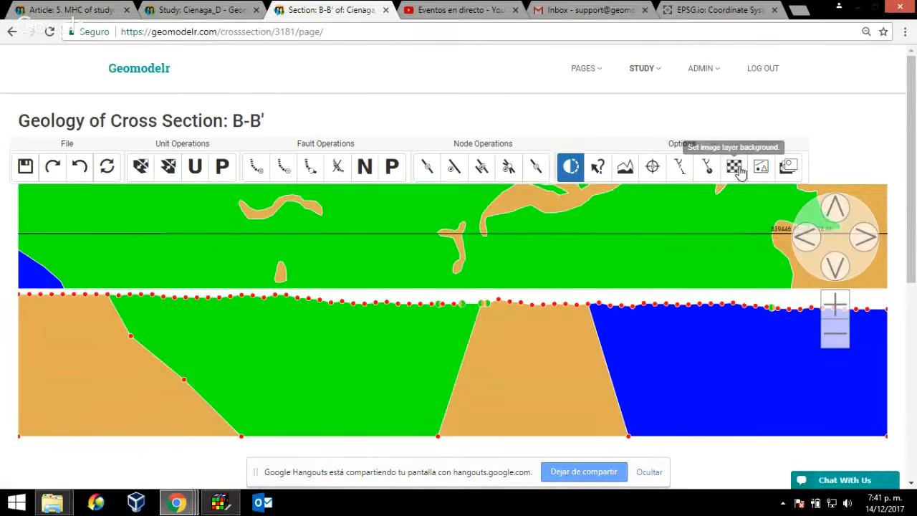
Step: Add Perfil B-B'.jpg as a new background image layer for cross section B-B'
left_click(734, 165)
scroll(837, 153, "down", 1)
scroll(837, 154, "down", 2)
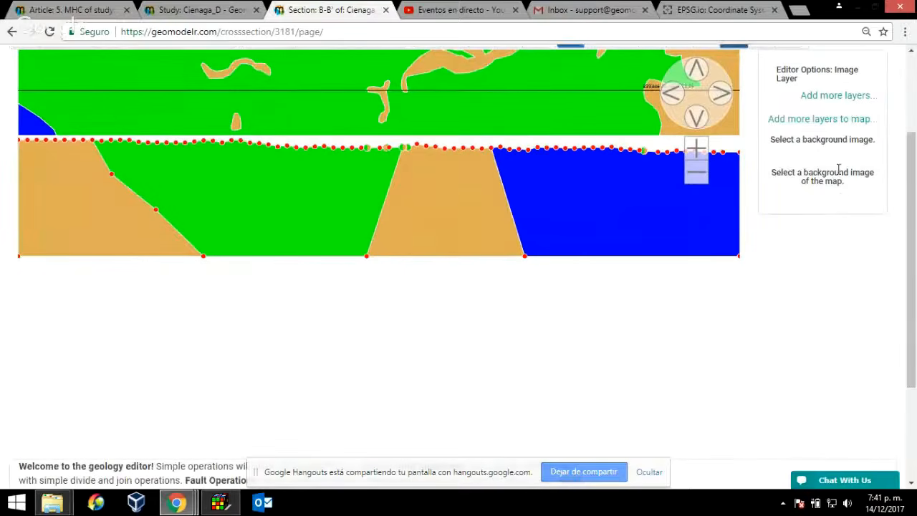
left_click(838, 97)
left_click(416, 119)
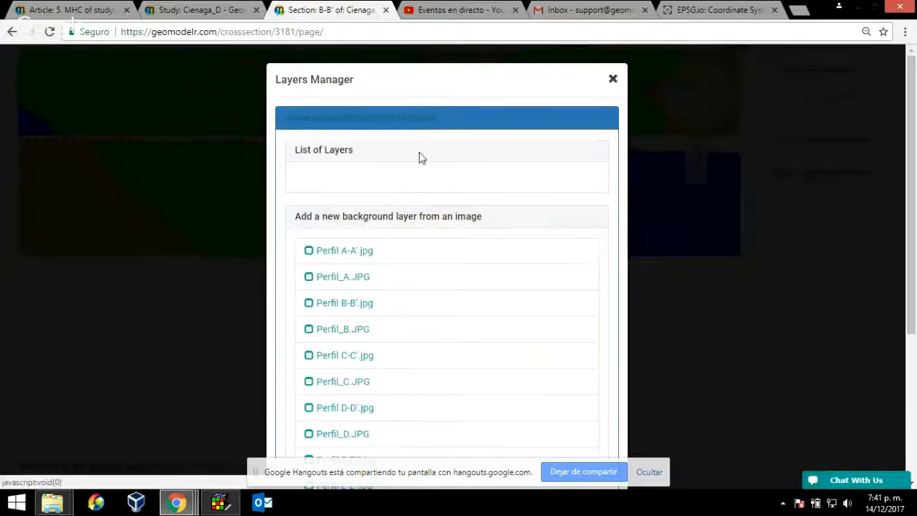
scroll(351, 299, "down", 3)
left_click(348, 172)
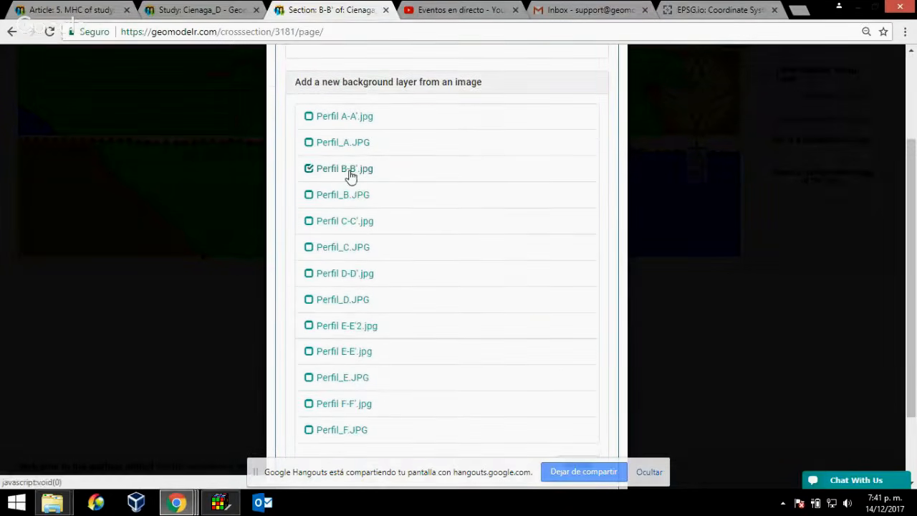
scroll(395, 334, "down", 2)
scroll(510, 366, "up", 4)
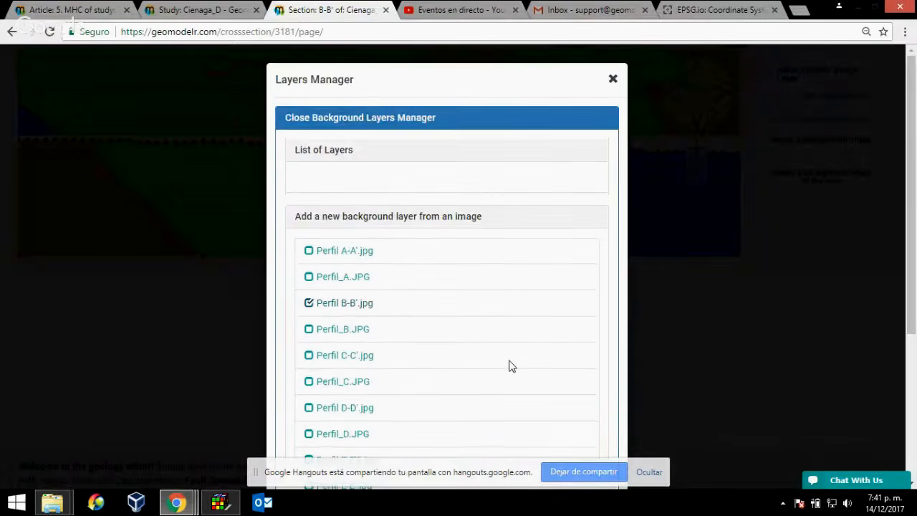
scroll(444, 299, "down", 3)
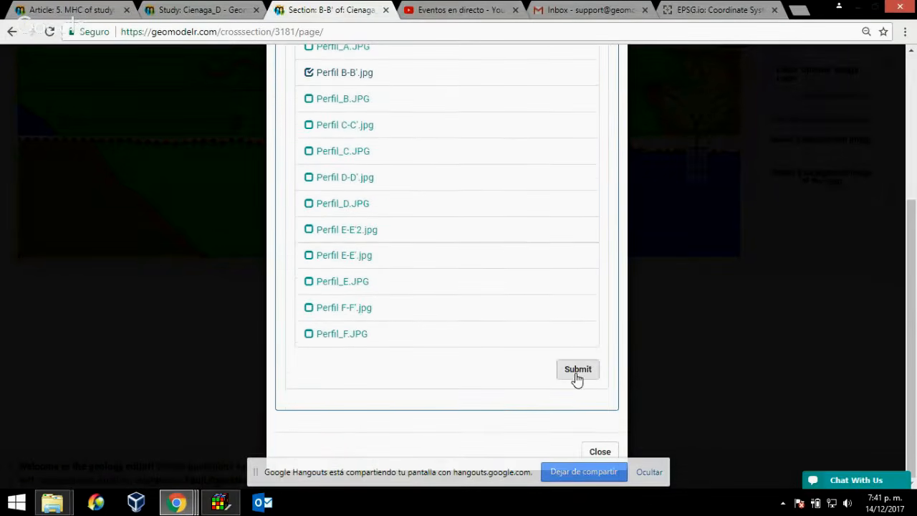
left_click(599, 451)
Step: Show the Perfil B-B'.jpg background image with the whole cross section in view
left_click(791, 163)
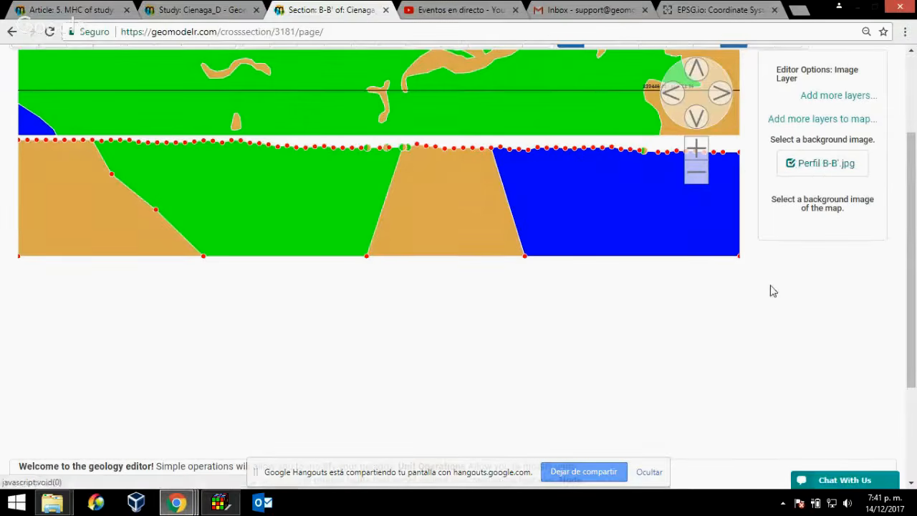
scroll(767, 287, "up", 2)
left_click(692, 308)
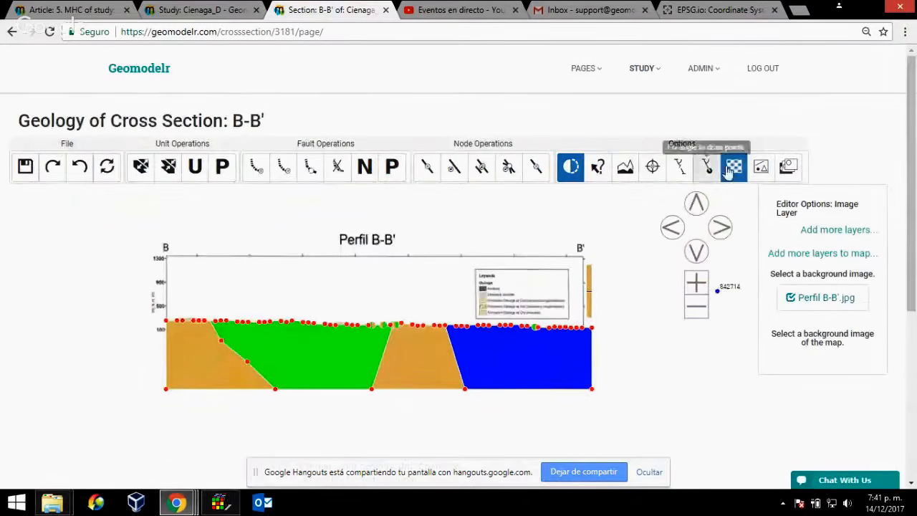
Step: Lower the Geology layer's opacity until the Perfil B-B' image shows clearly through the unit polygons
left_click(788, 167)
scroll(807, 314, "down", 4)
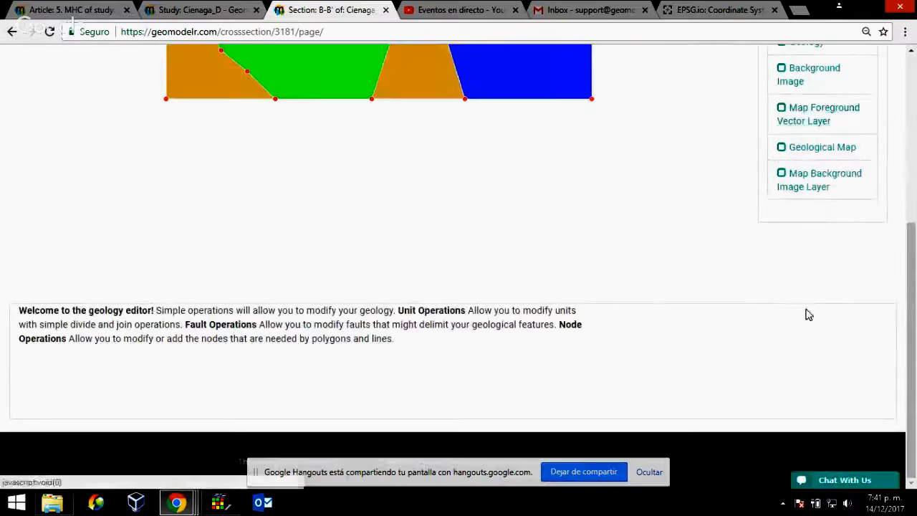
scroll(788, 230, "up", 1)
scroll(789, 229, "up", 2)
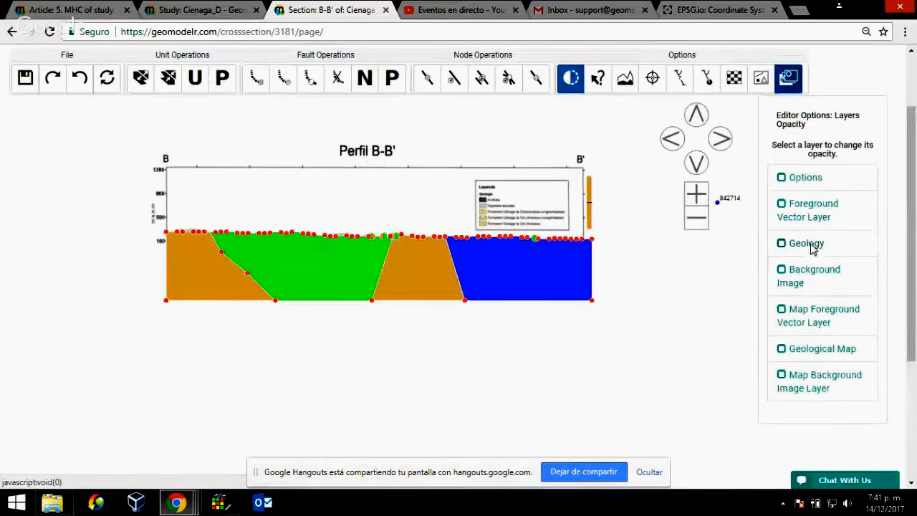
left_click(782, 243)
left_click_drag(876, 445, 788, 445)
left_click(809, 444)
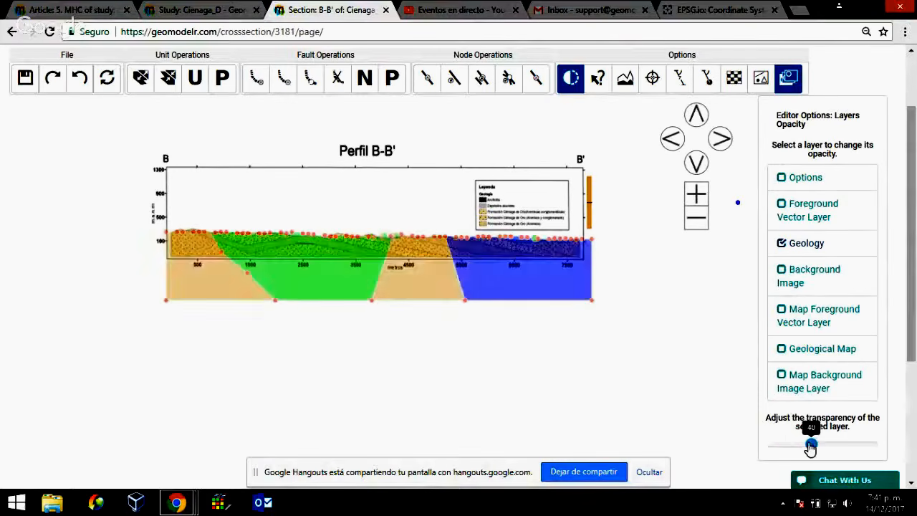
left_click(838, 445)
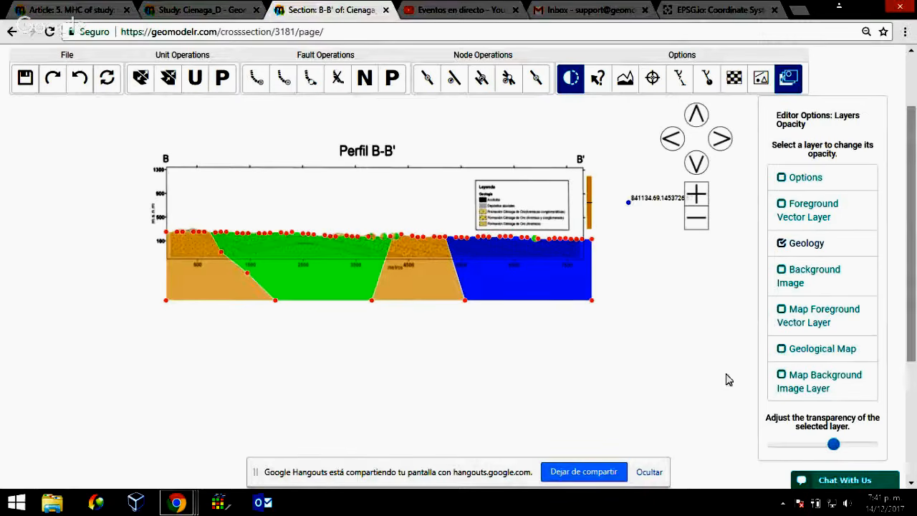
left_click_drag(804, 448, 776, 445)
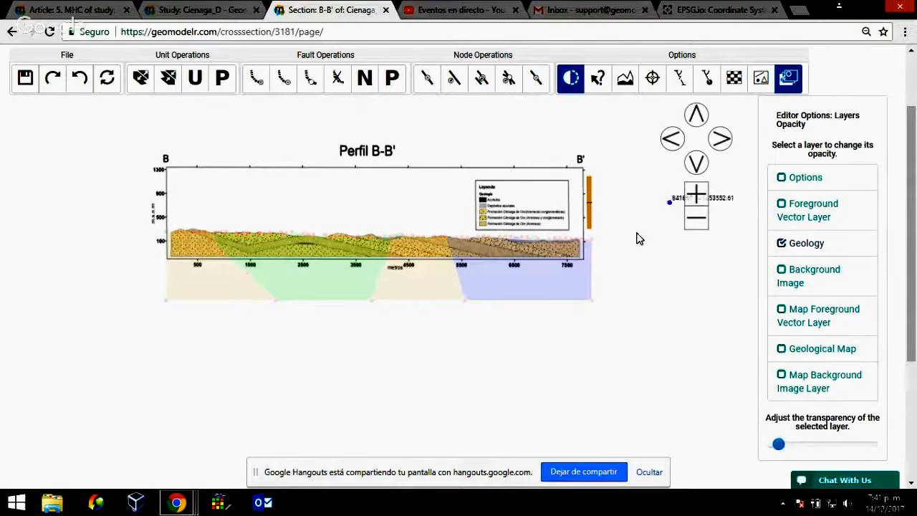
scroll(385, 268, "up", 2)
scroll(575, 328, "down", 3)
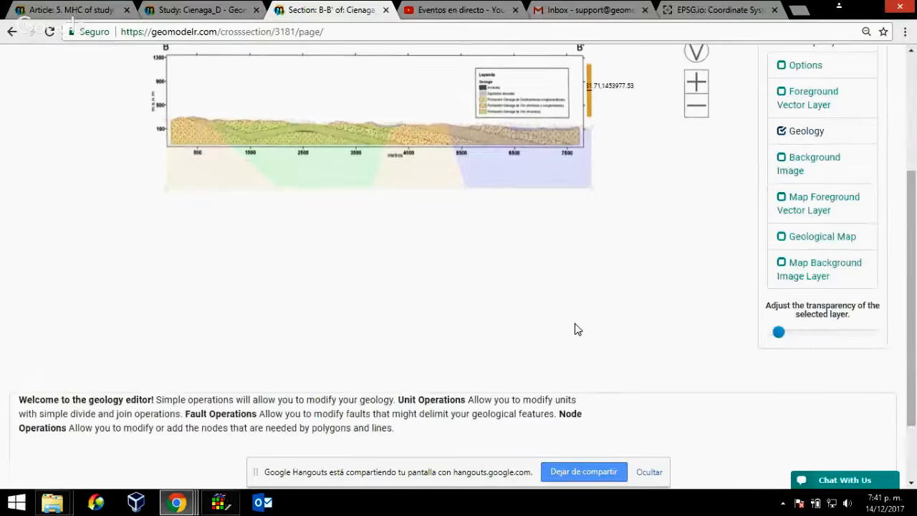
scroll(576, 330, "up", 3)
left_click(647, 68)
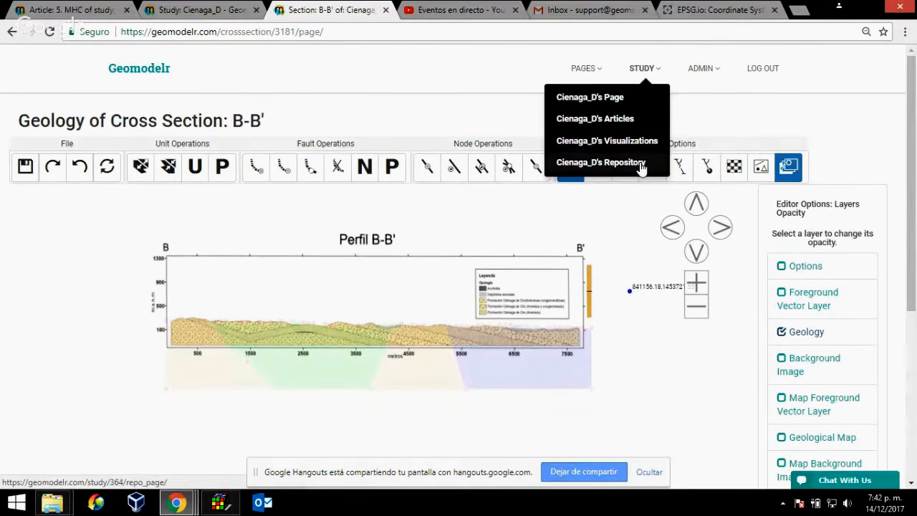
left_click(601, 163)
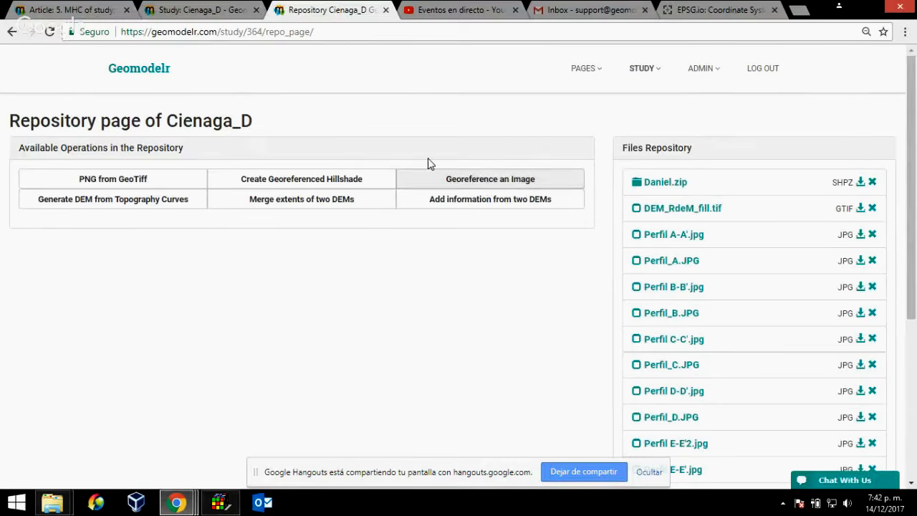
left_click(659, 69)
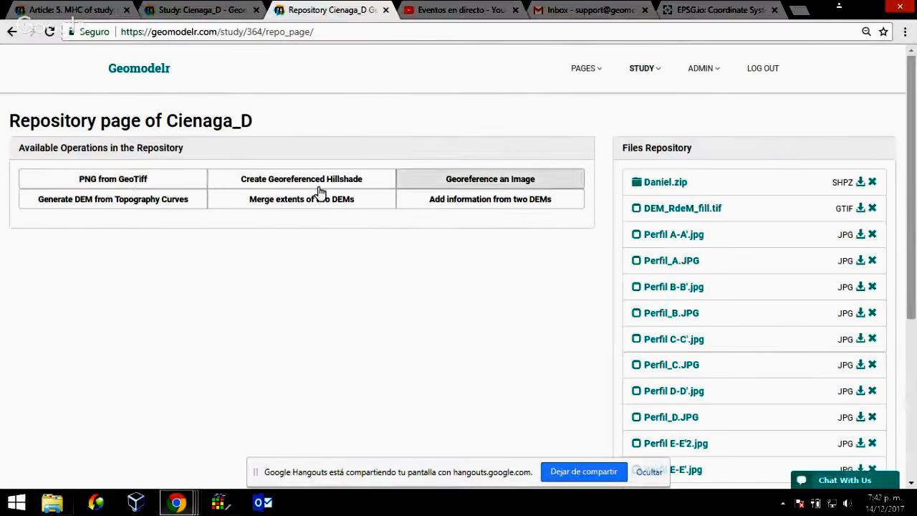
Step: Start the Georeference an Image operation and choose Perfil B-B'.jpg as the image
left_click(479, 183)
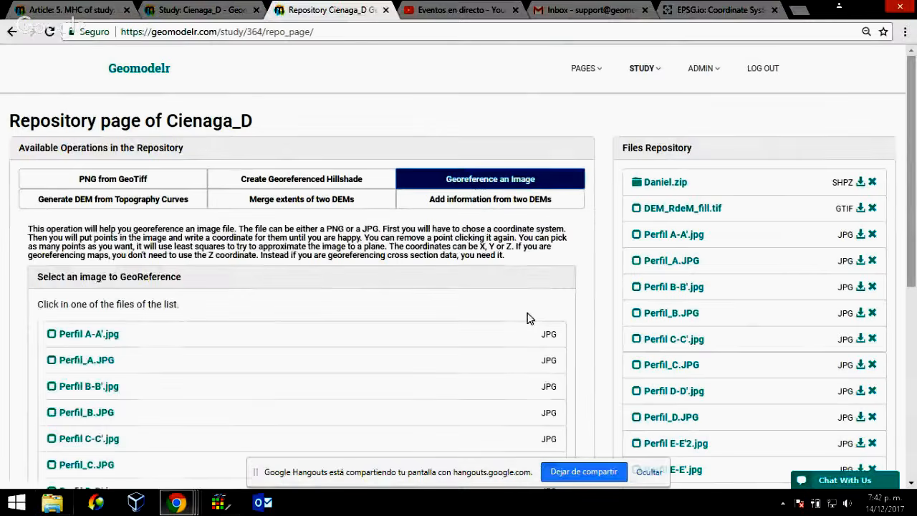
scroll(595, 297, "down", 2)
scroll(602, 296, "down", 1)
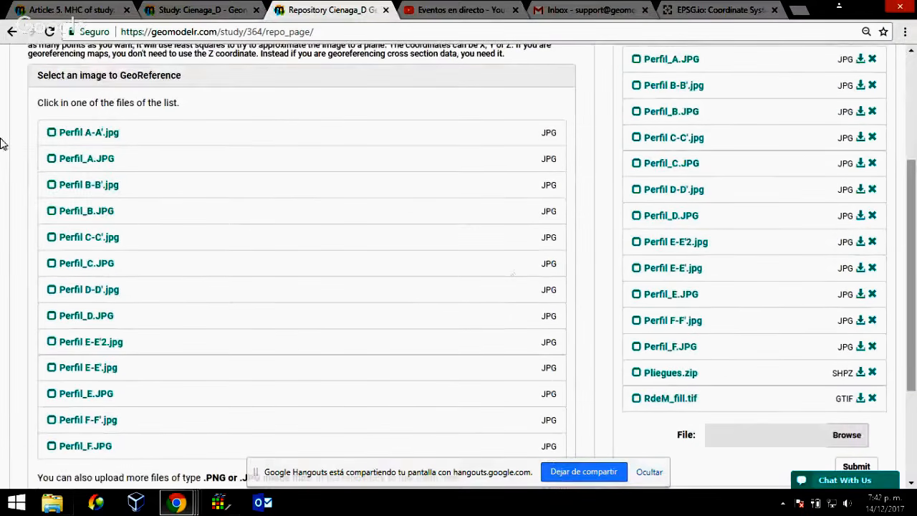
left_click(78, 185)
Step: Place four georeferencing points on the profile image at about pixels (388, 388), (2837, 377), (352, 739) and (2873, 666)
scroll(322, 213, "down", 8)
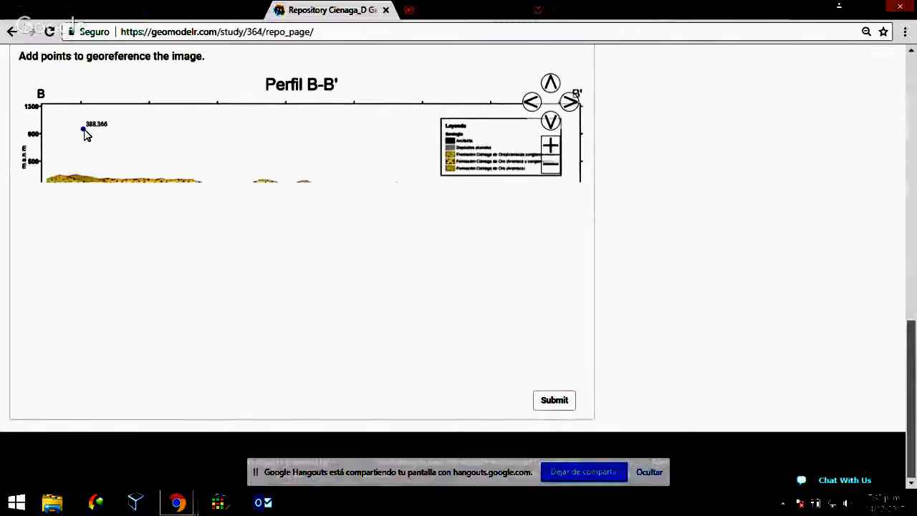
left_click(83, 133)
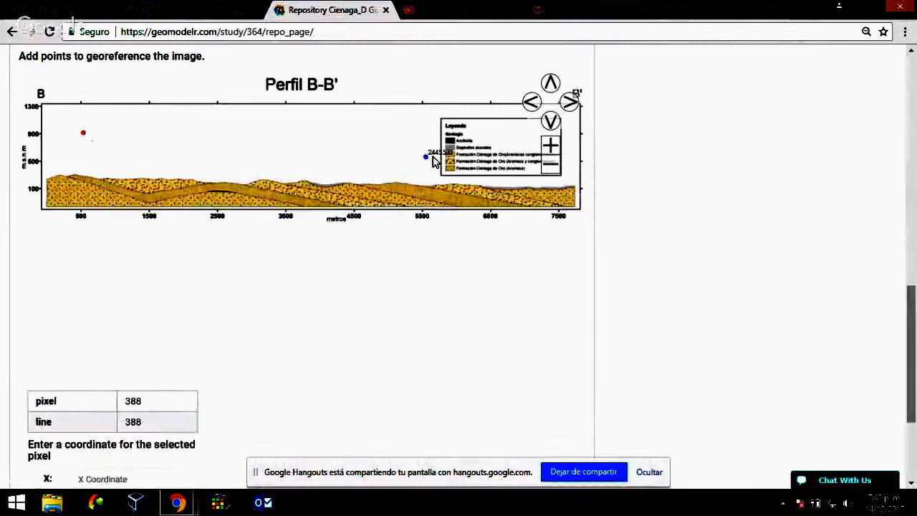
scroll(160, 402, "down", 1)
scroll(160, 401, "down", 1)
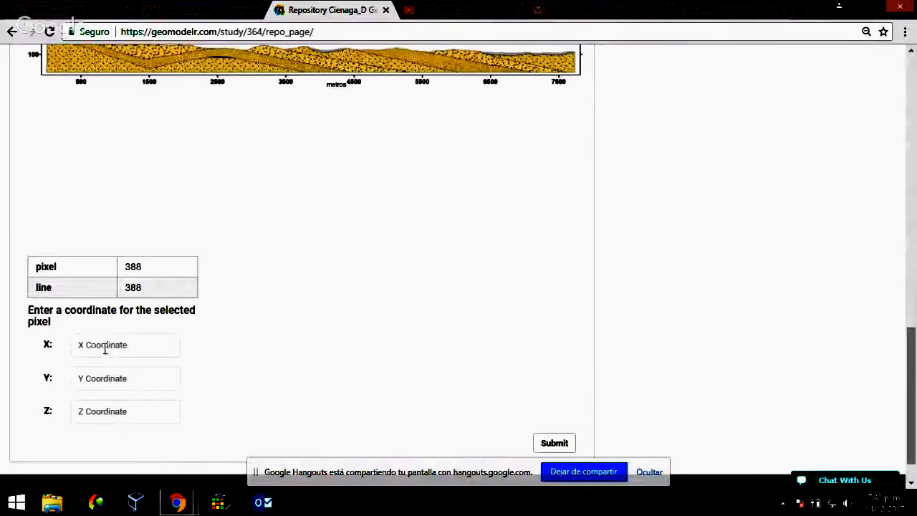
scroll(204, 393, "up", 3)
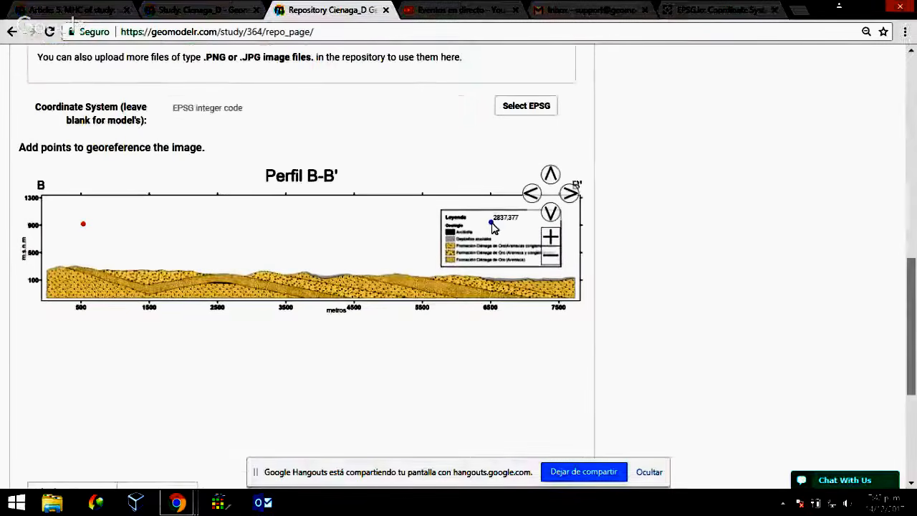
scroll(50, 363, "down", 4)
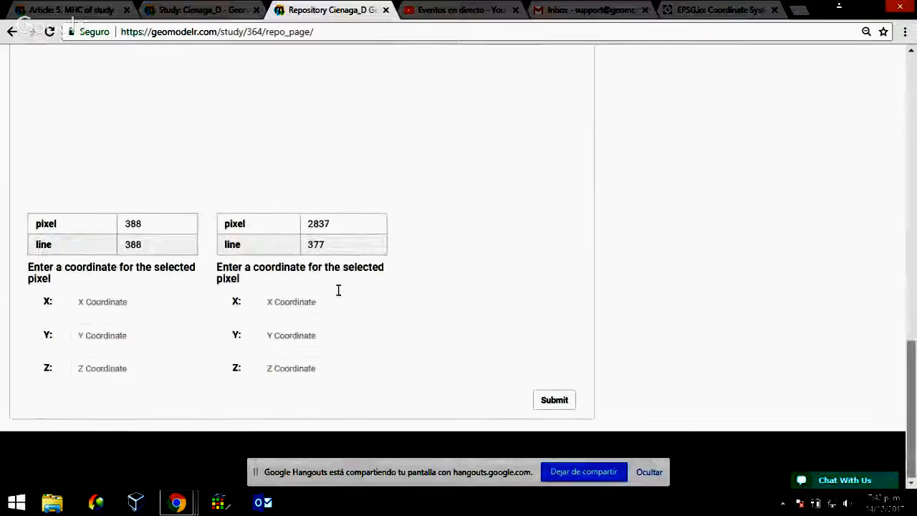
scroll(351, 351, "up", 3)
scroll(351, 351, "up", 1)
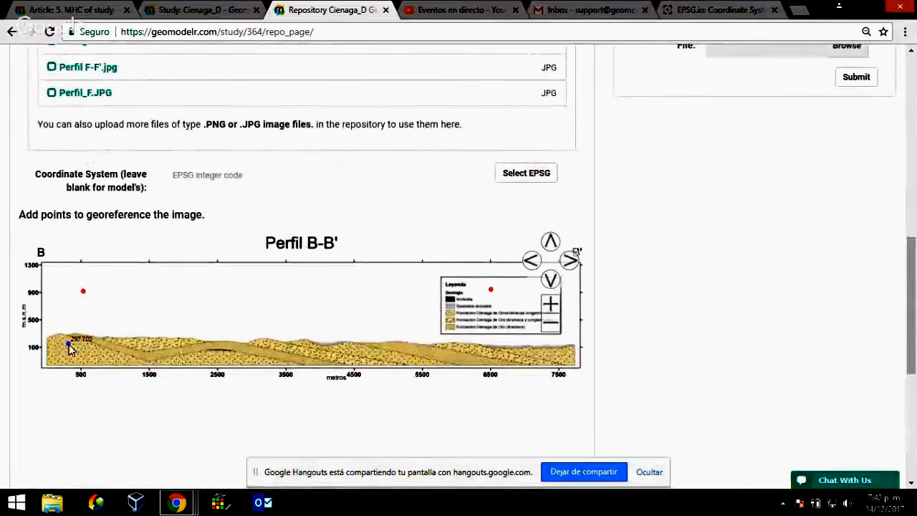
left_click(78, 350)
left_click(498, 339)
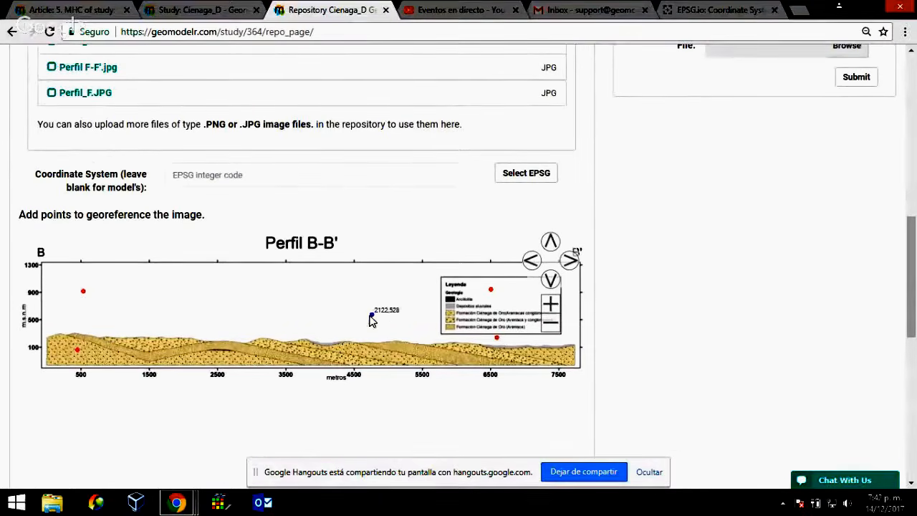
scroll(287, 344, "down", 4)
scroll(438, 374, "down", 3)
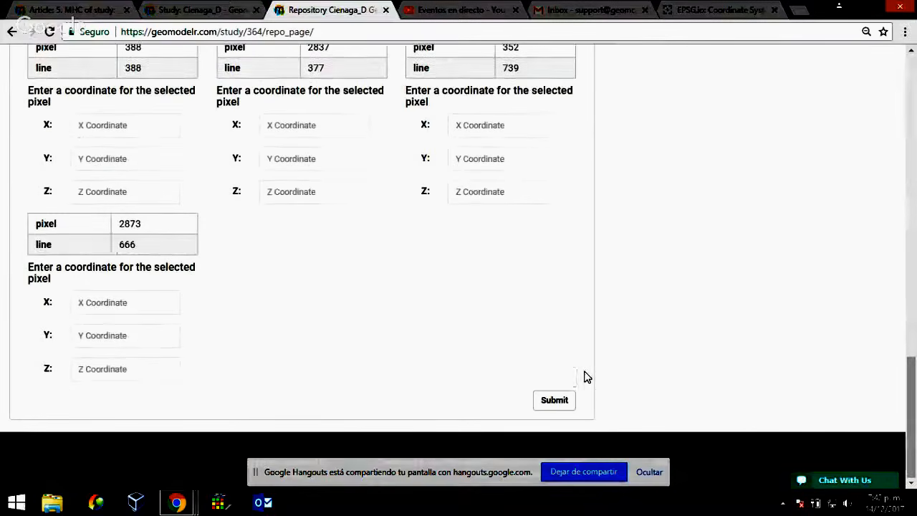
Step: Add two more georeferencing points in the image's middle area, at about pixels (1418, 504) and (2358, 457)
scroll(409, 337, "up", 1)
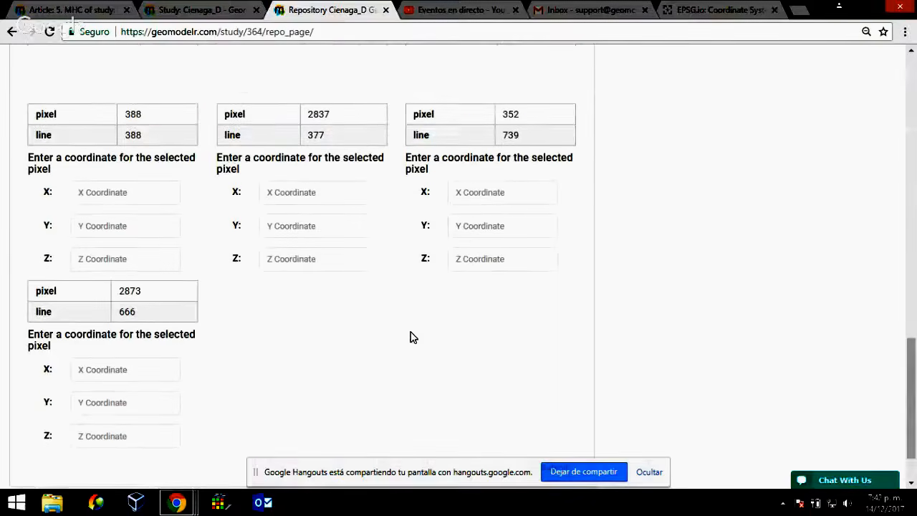
scroll(319, 331, "up", 7)
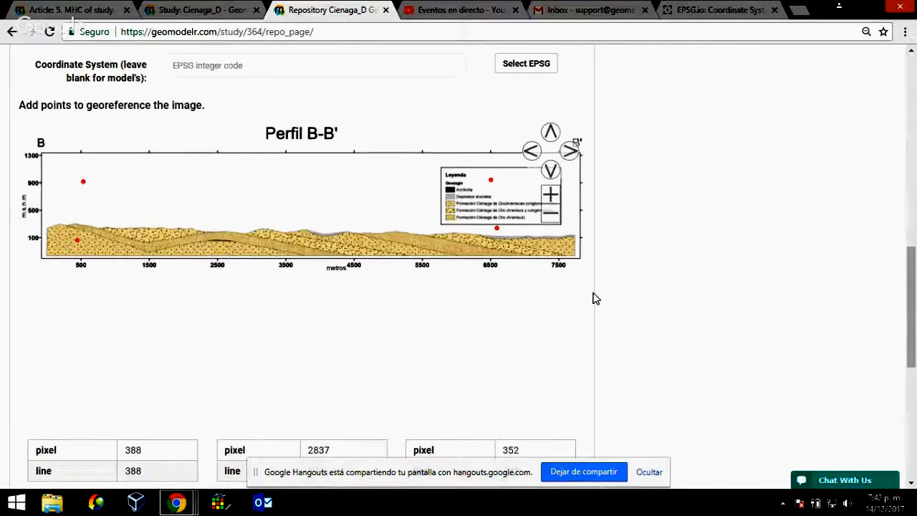
scroll(595, 301, "up", 12)
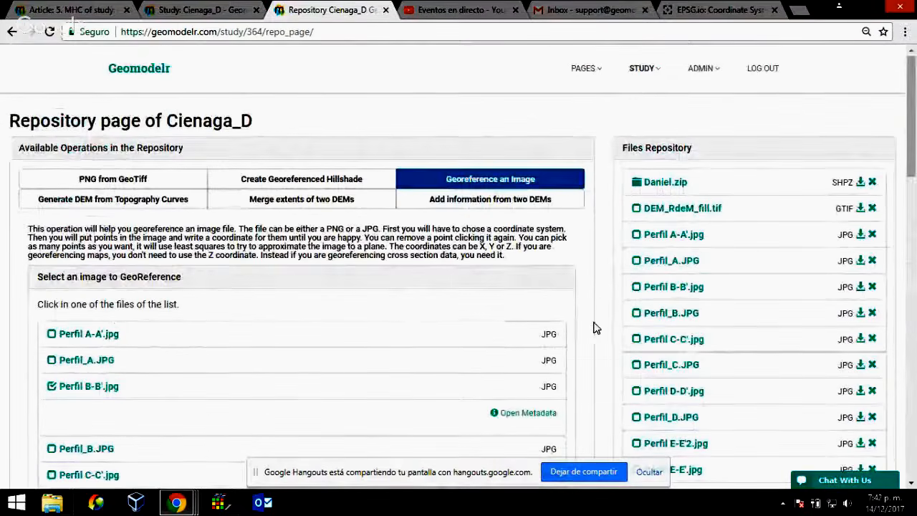
scroll(601, 302, "down", 15)
scroll(601, 284, "up", 4)
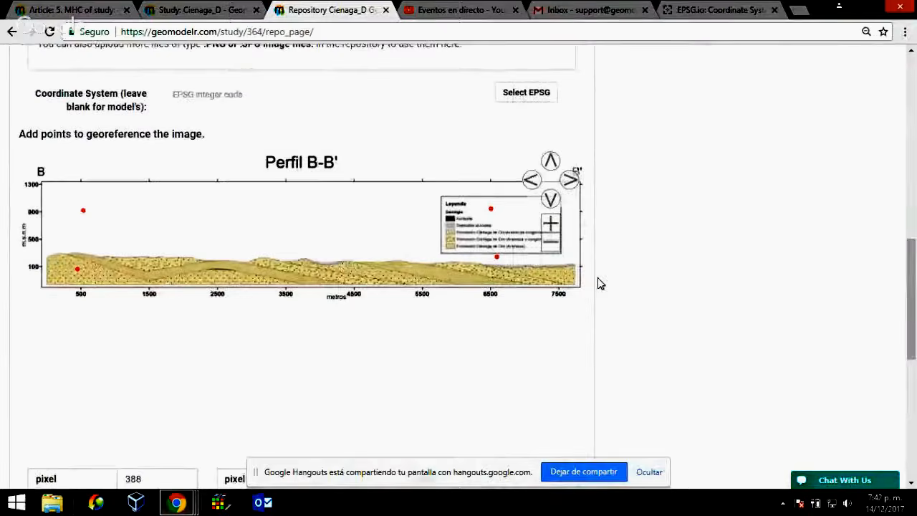
left_click(249, 221)
left_click(255, 230)
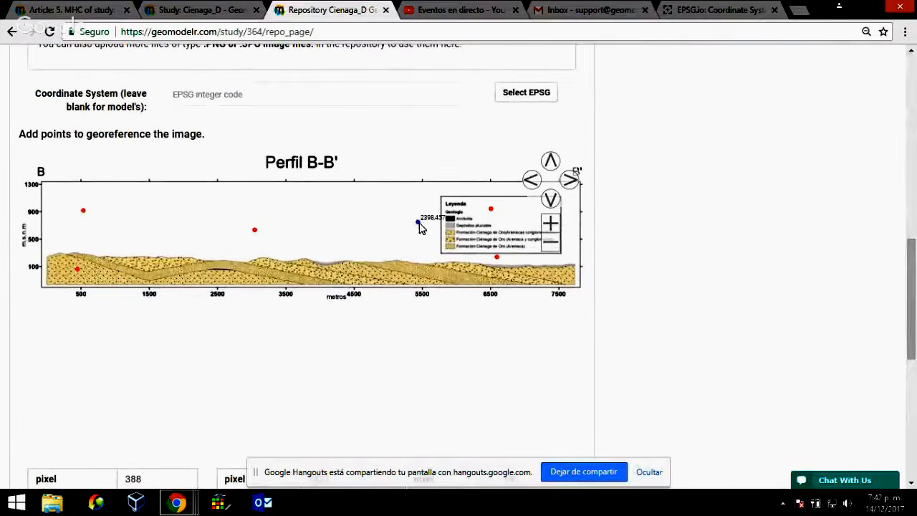
left_click(411, 222)
scroll(738, 312, "down", 6)
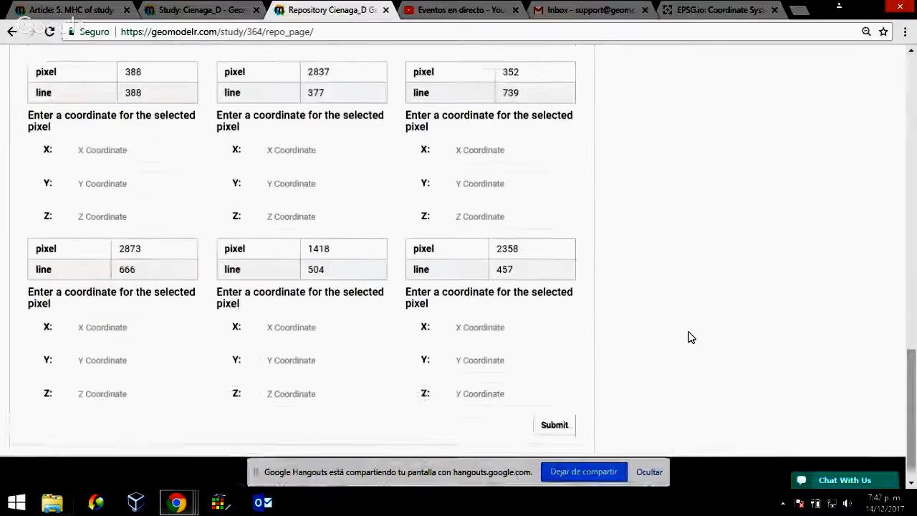
Step: Leave the repository without submitting the georeferencing and return to Cienaga_D's study page
scroll(687, 338, "up", 12)
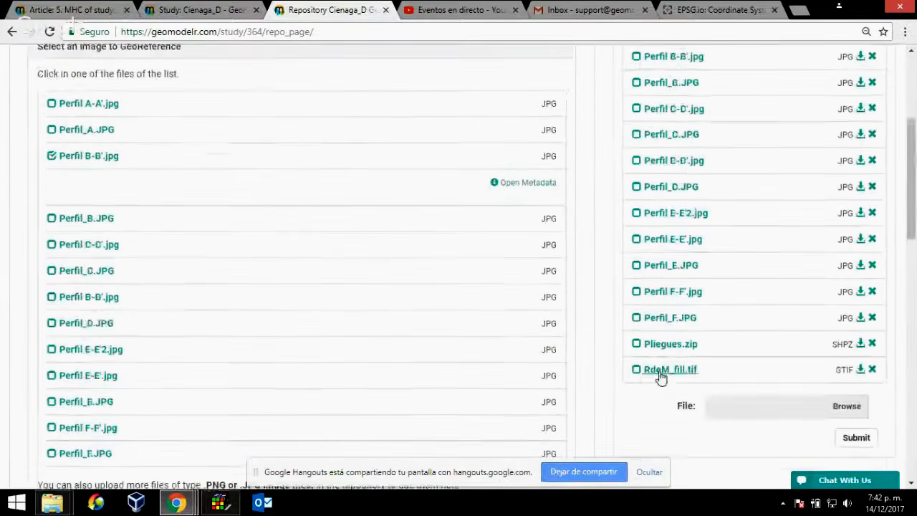
mouse_move(638, 76)
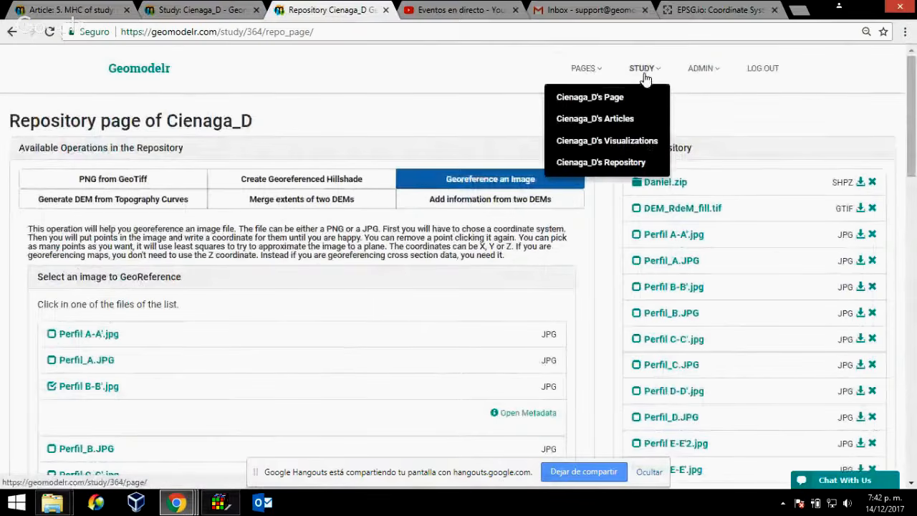
left_click(628, 97)
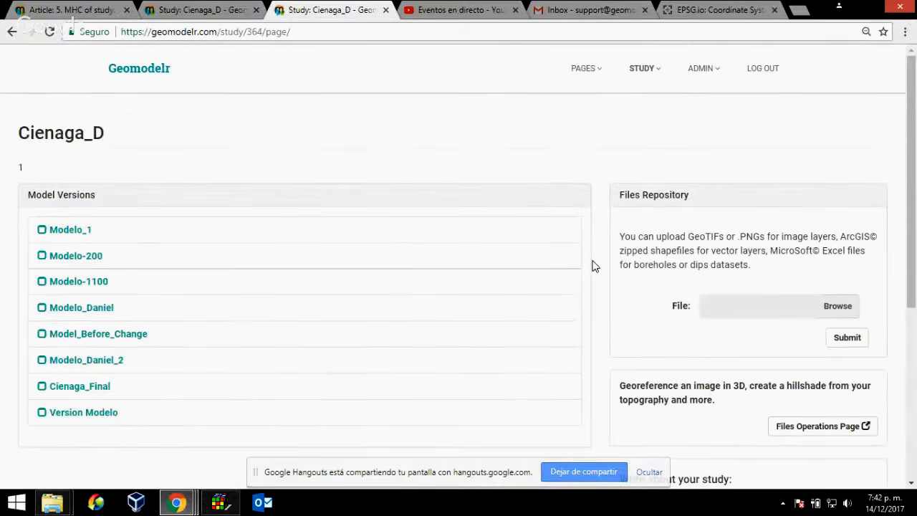
Step: Delete the current geological model of Cienaga_D, including its map, topography and cross sections
scroll(600, 260, "down", 5)
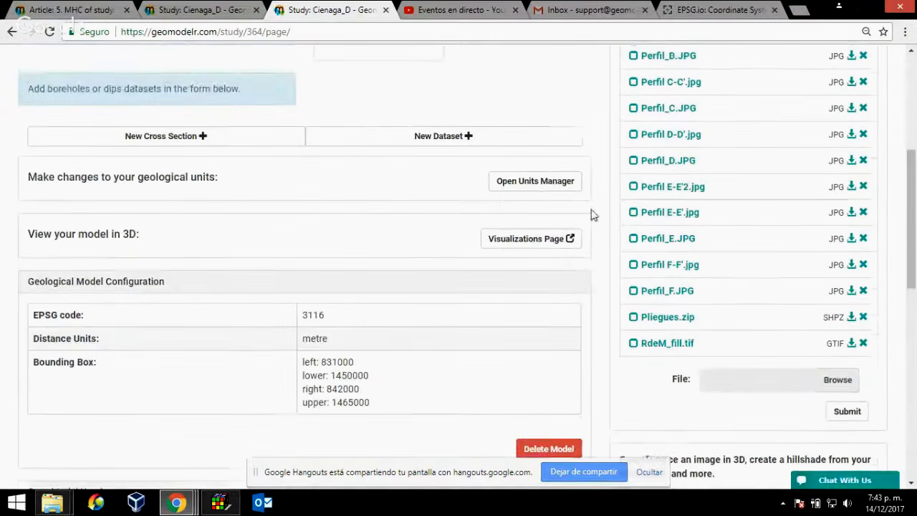
scroll(594, 217, "down", 6)
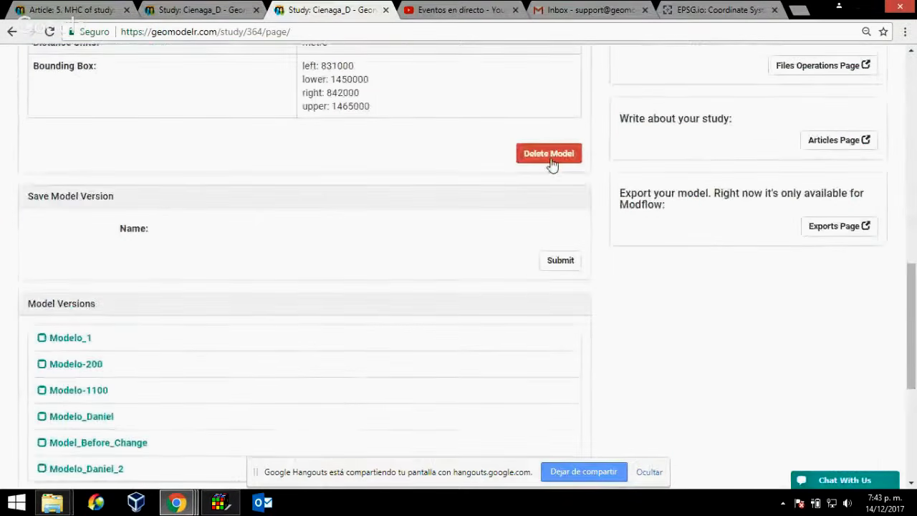
left_click(550, 157)
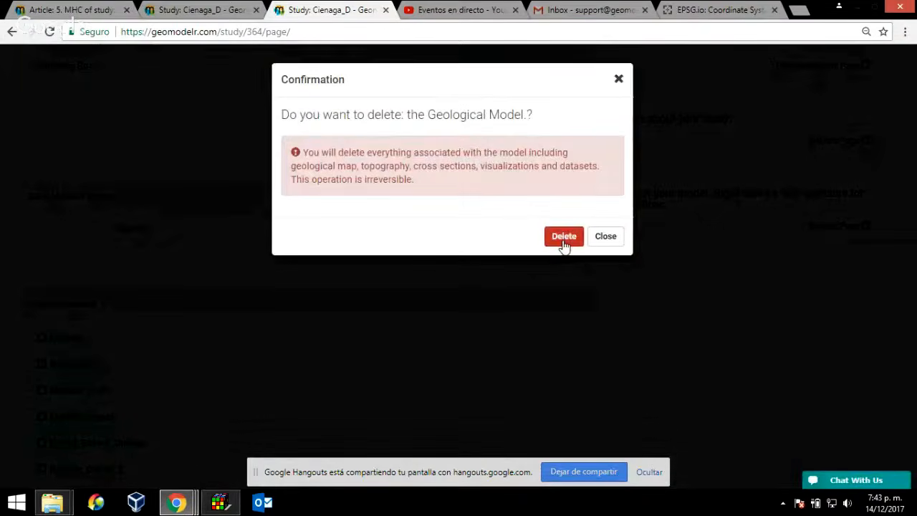
left_click(564, 244)
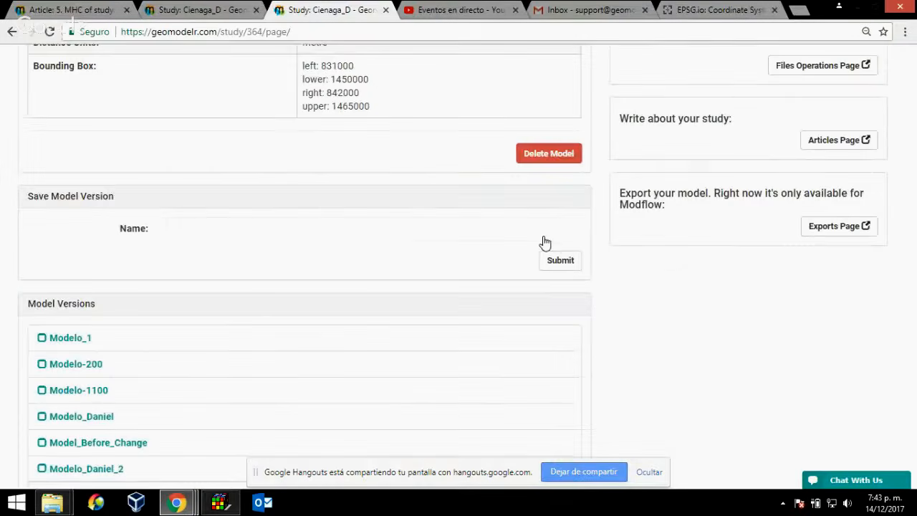
Step: Restore the saved version "Version Modelo" as the study's geological model
scroll(444, 243, "down", 5)
scroll(200, 332, "up", 2)
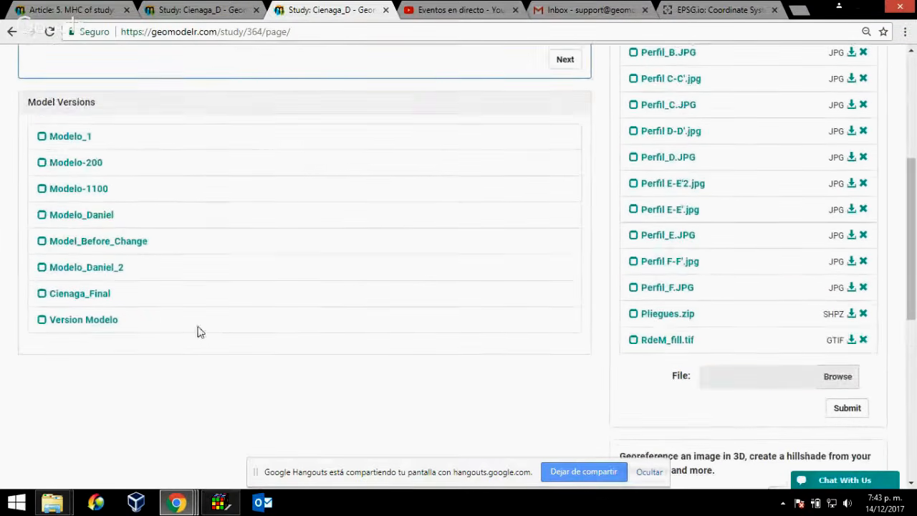
left_click(61, 322)
scroll(358, 325, "down", 1)
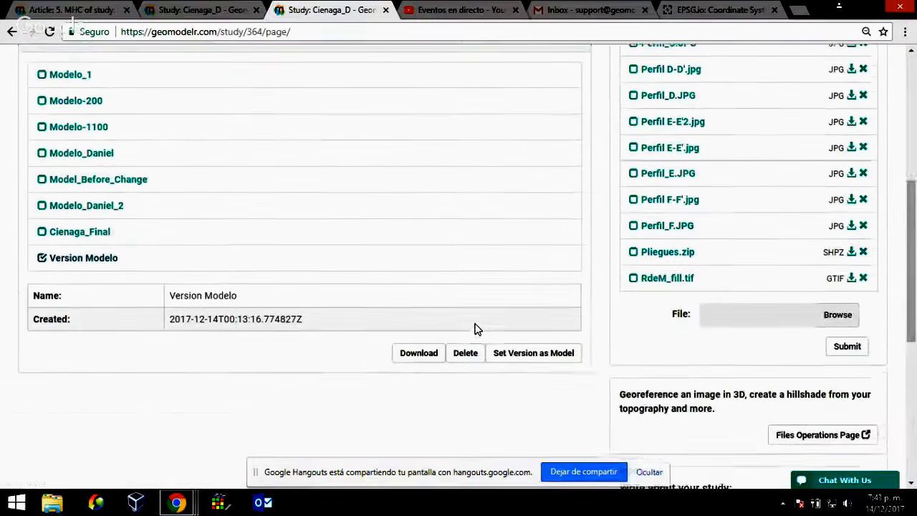
left_click(534, 348)
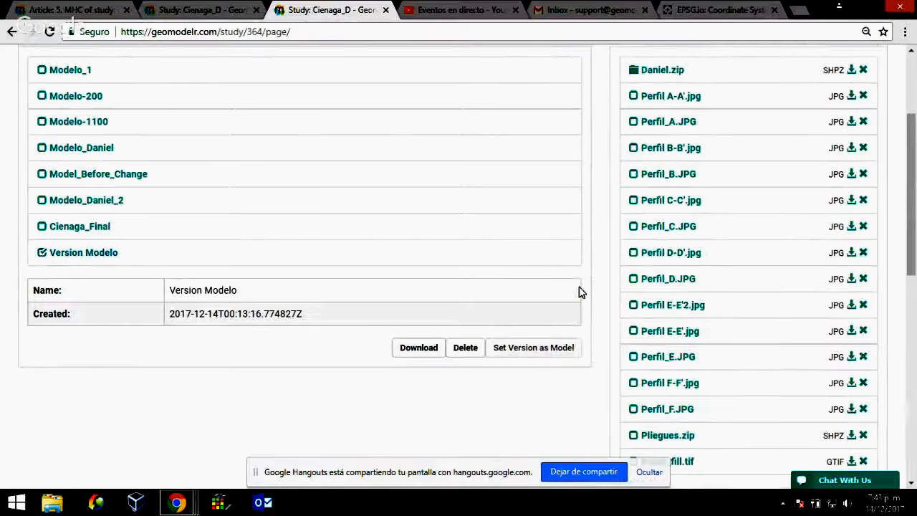
Step: Examine the study page for the restored model's geological map, topography and cross sections
scroll(596, 313, "up", 10)
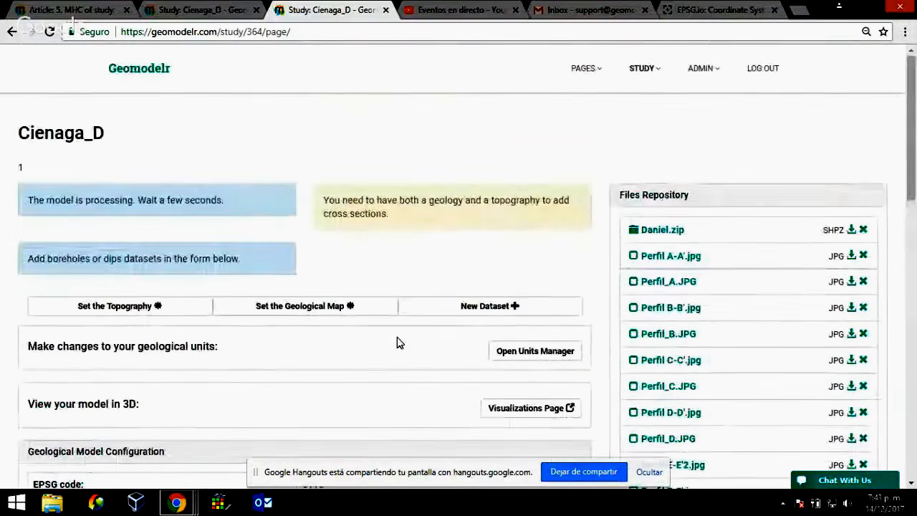
scroll(400, 343, "down", 6)
scroll(399, 342, "down", 3)
scroll(284, 220, "up", 2)
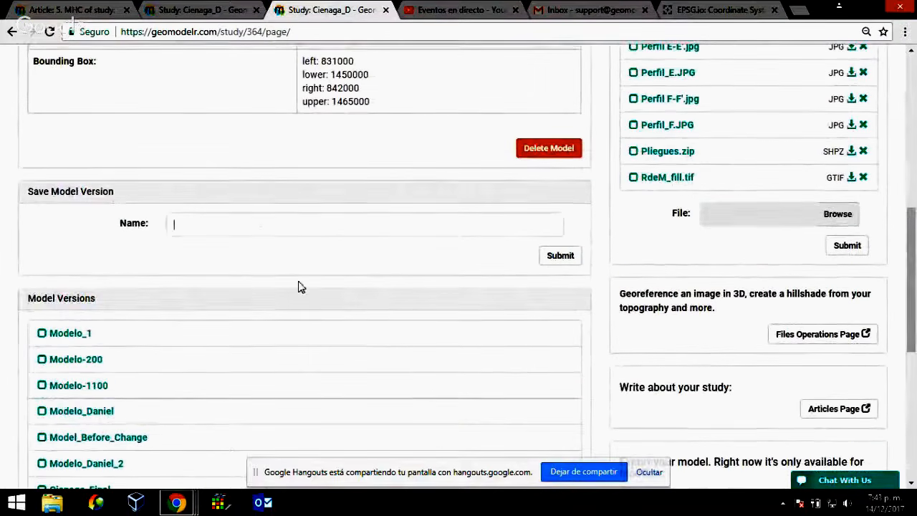
left_click(577, 263)
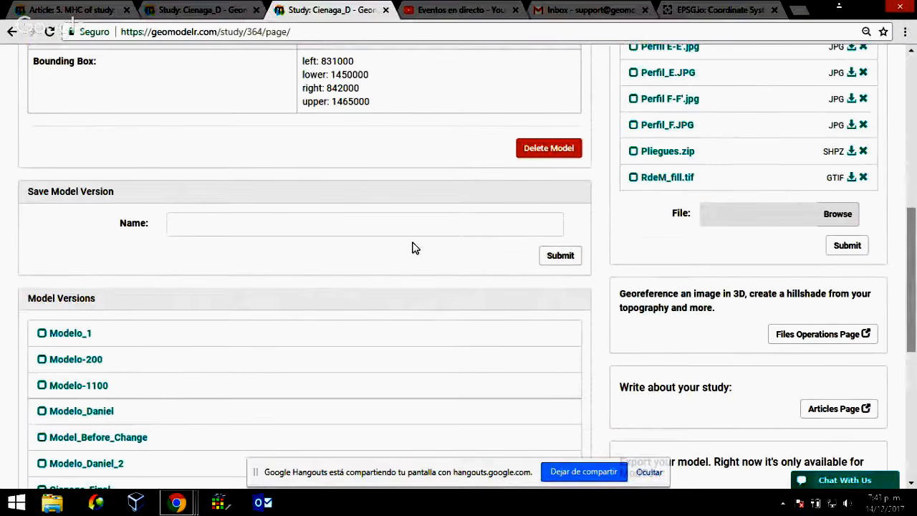
left_click(565, 262)
scroll(623, 357, "up", 5)
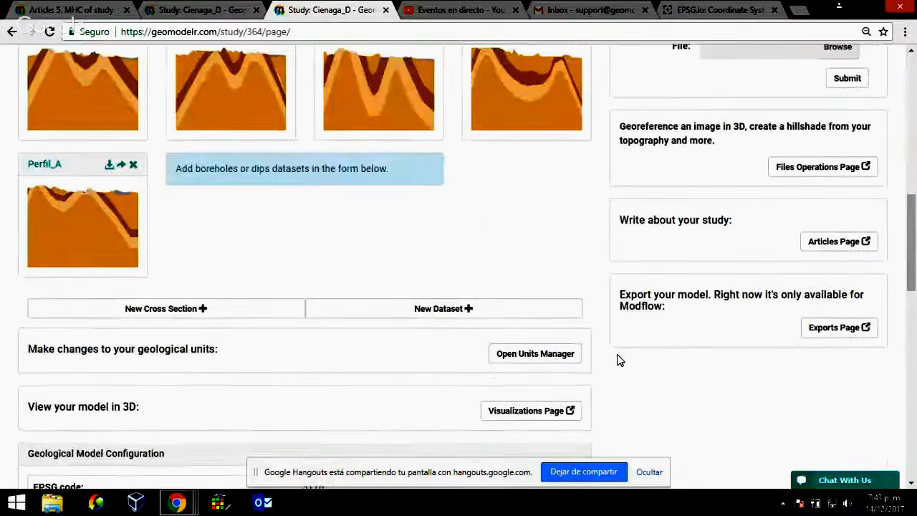
scroll(620, 360, "up", 10)
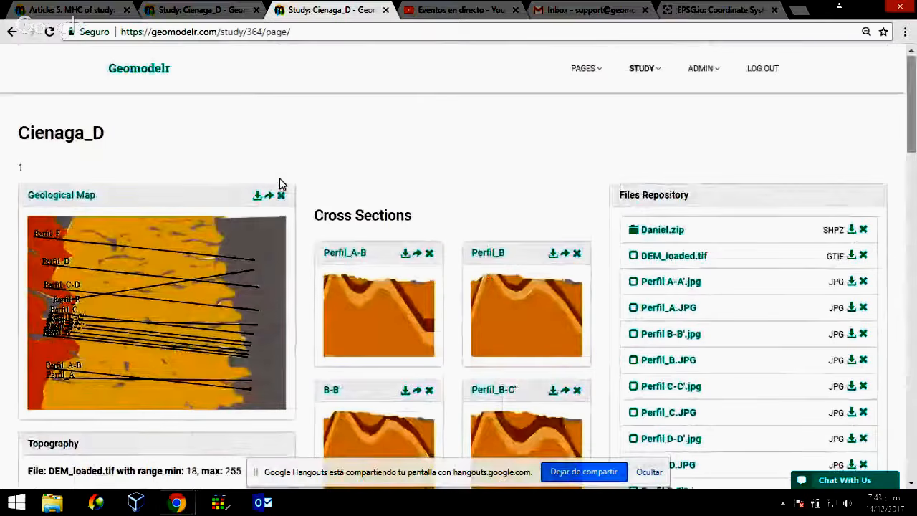
Step: Try to open Cienaga_D's visualizations through the study navigation, and return to the study page
scroll(280, 184, "down", 20)
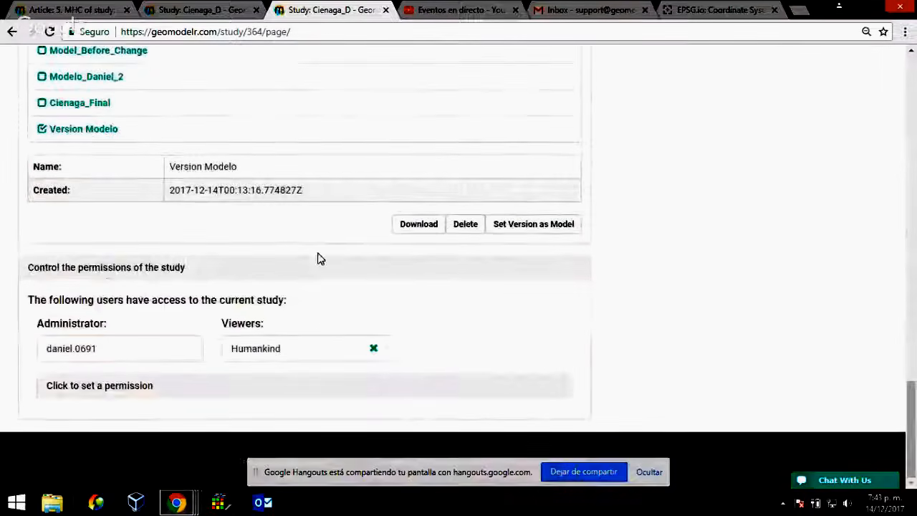
scroll(410, 289, "up", 15)
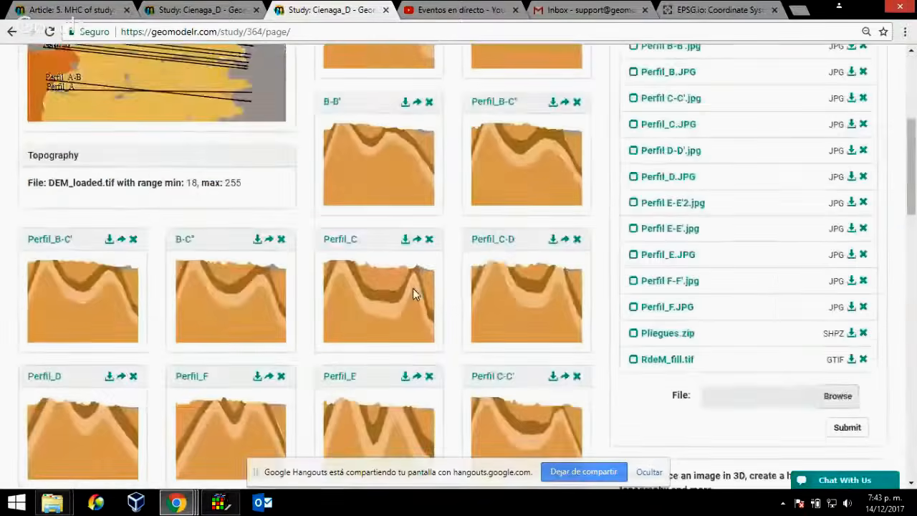
scroll(413, 288, "up", 4)
left_click(642, 68)
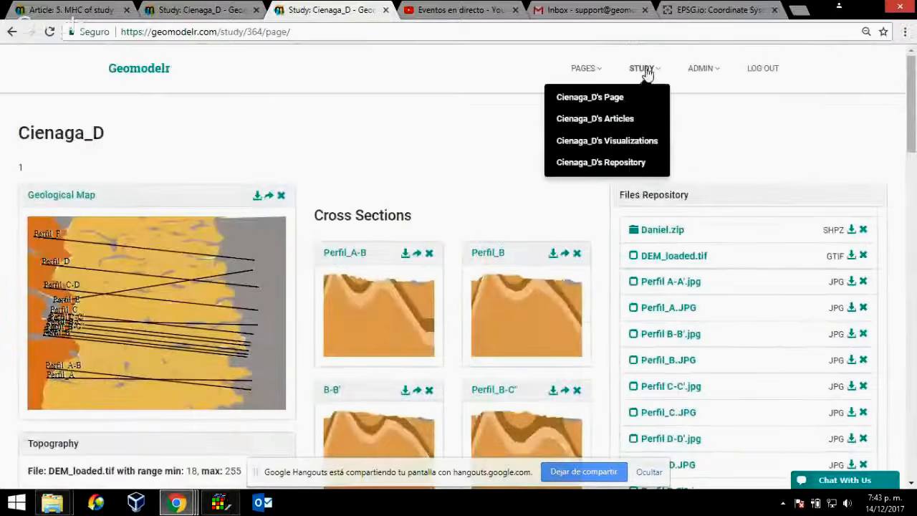
left_click(632, 141)
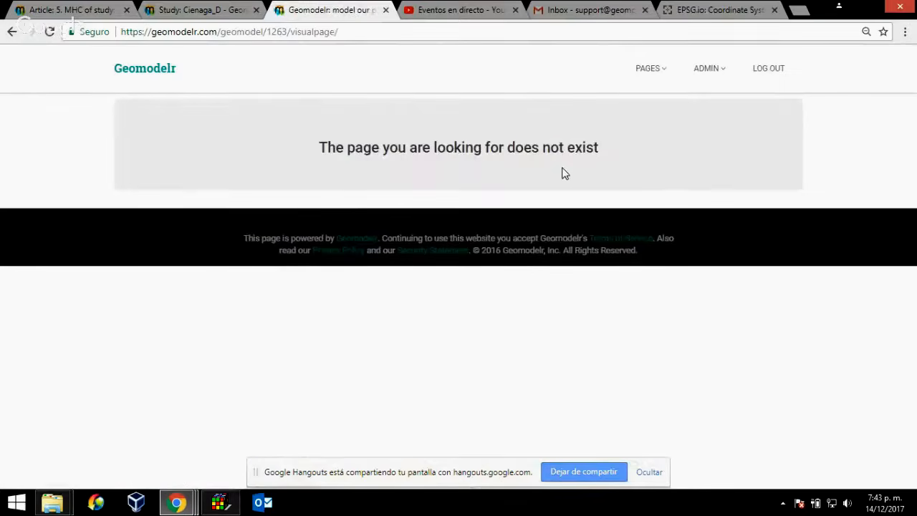
left_click(16, 31)
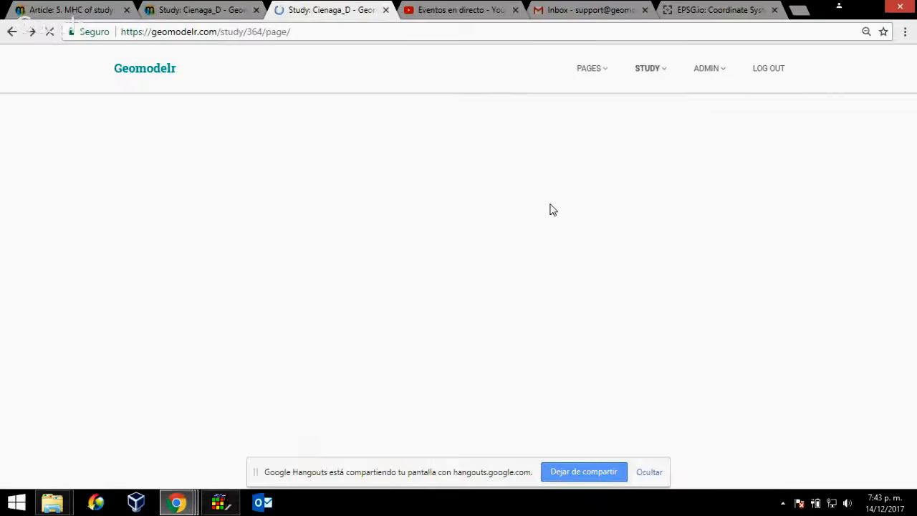
scroll(549, 209, "down", 4)
scroll(403, 172, "up", 3)
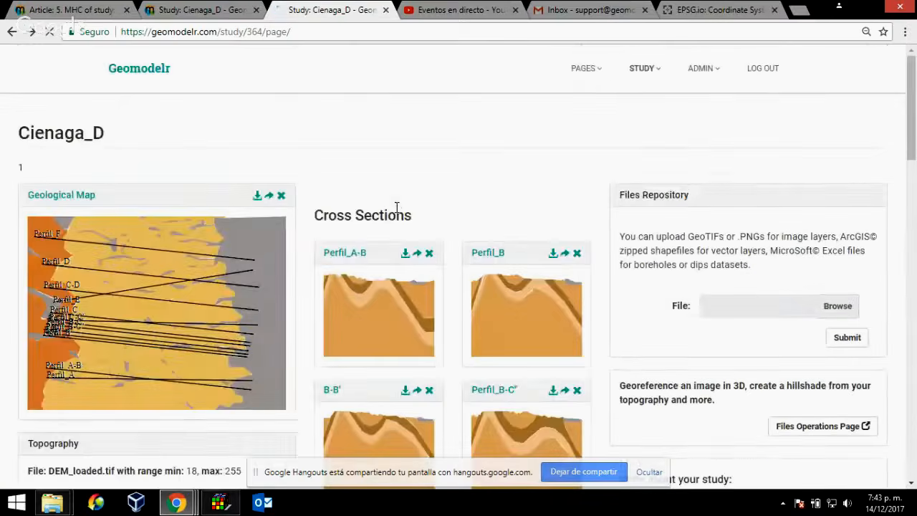
scroll(392, 208, "down", 10)
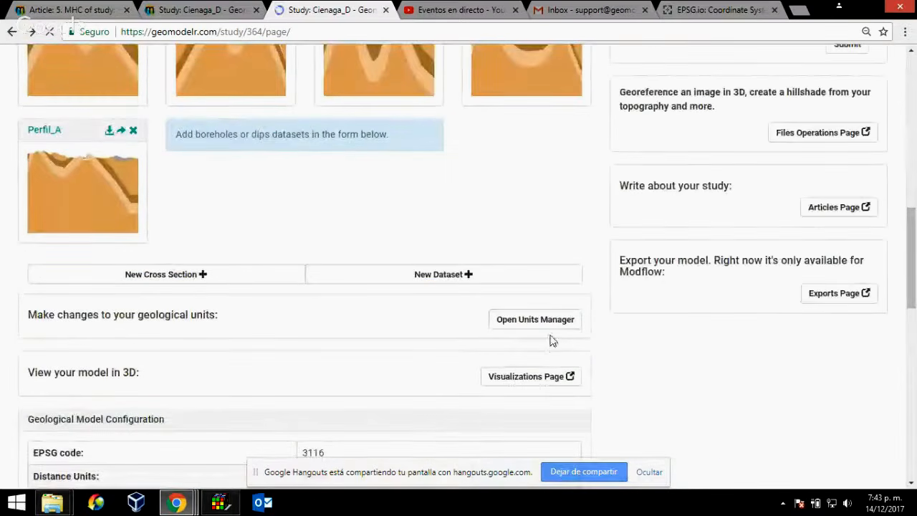
left_click(544, 378)
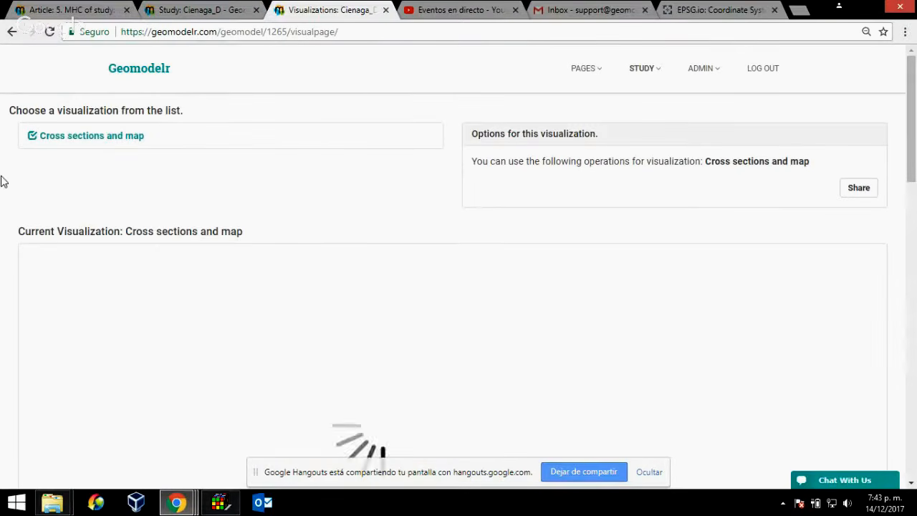
Step: Start a block diagram visualization and delimit it with a closed four-node polygon covering most of the geological map
scroll(2, 180, "down", 4)
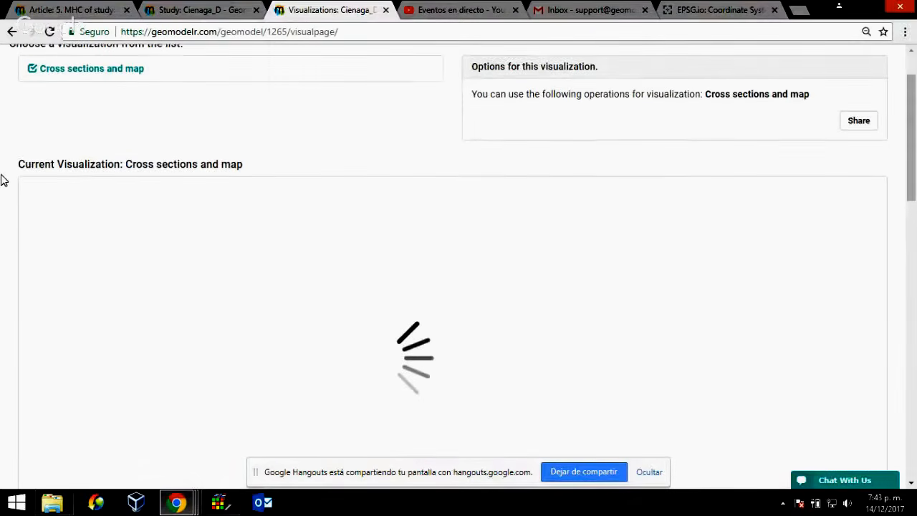
scroll(2, 179, "down", 5)
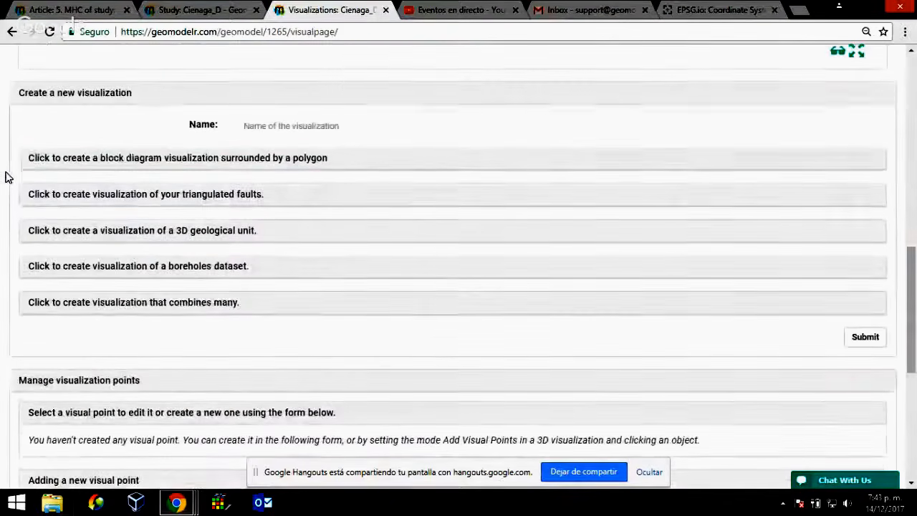
left_click(136, 161)
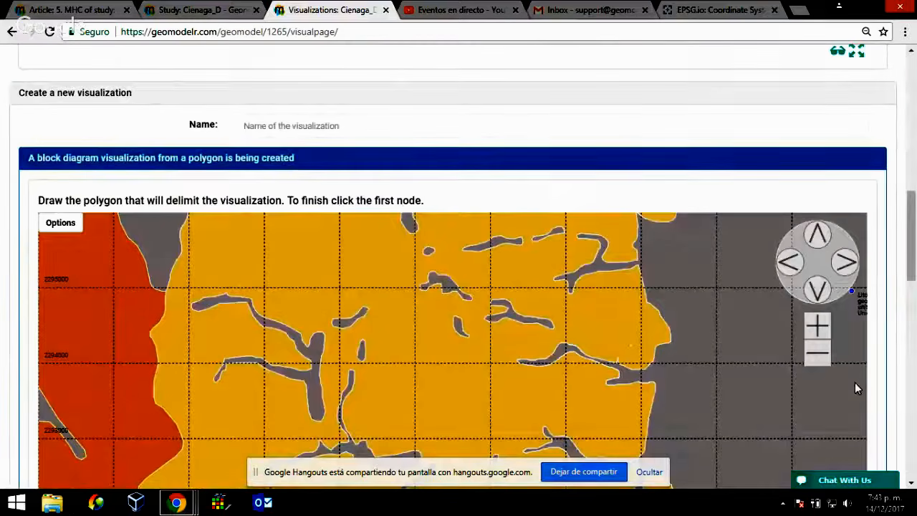
left_click(818, 353)
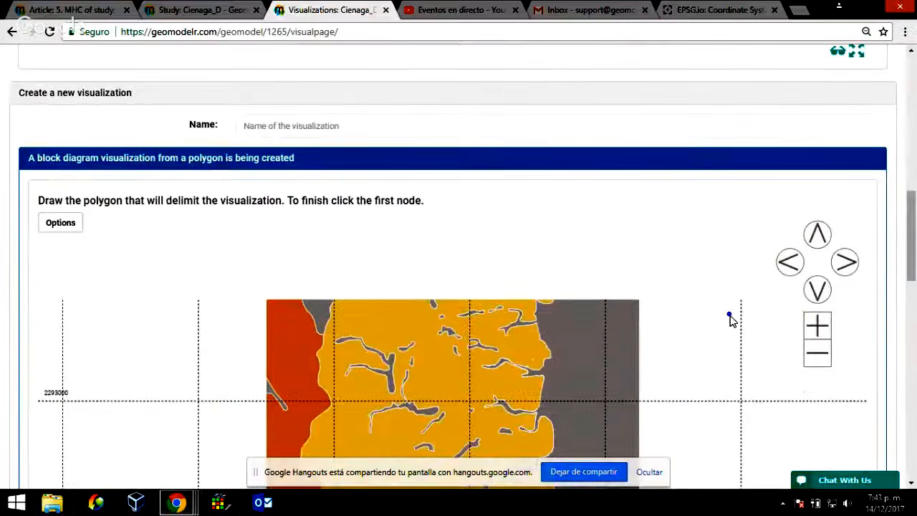
scroll(731, 320, "down", 4)
left_click(297, 89)
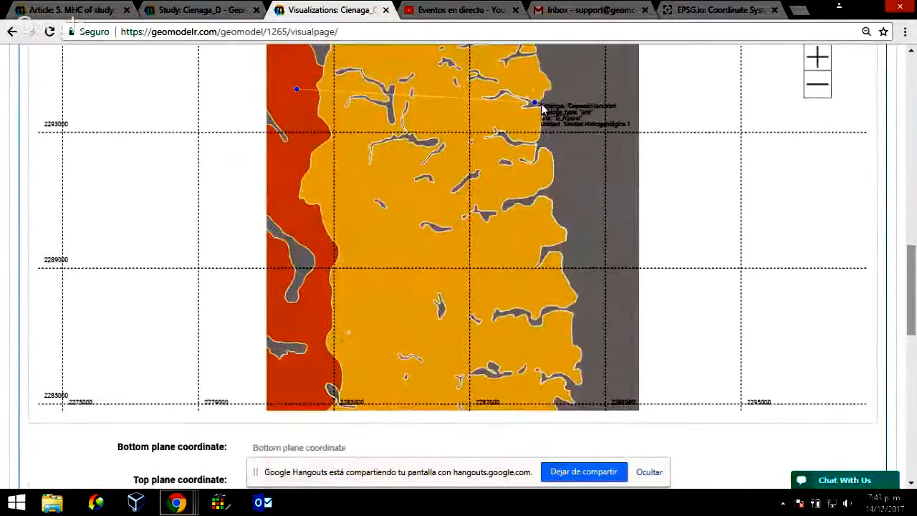
left_click(594, 89)
left_click(608, 374)
left_click(311, 374)
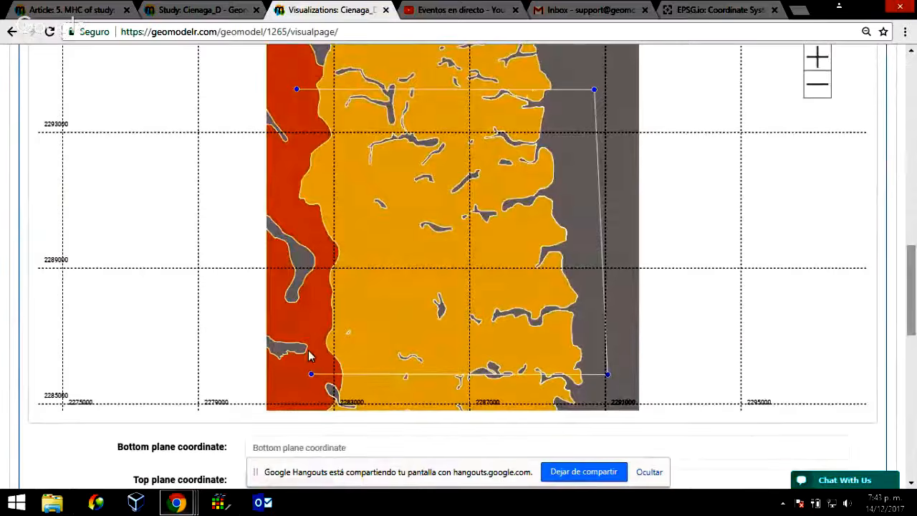
left_click(298, 90)
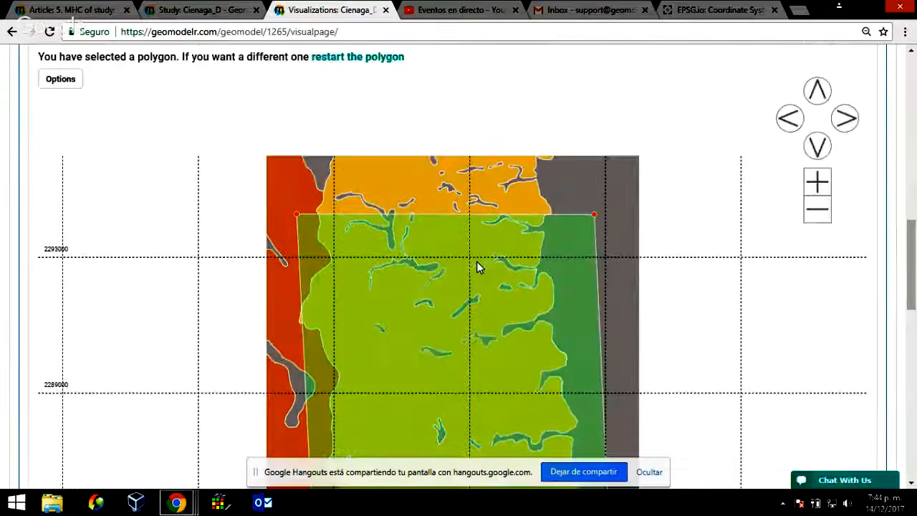
Step: Name the new block diagram visualization "block"
scroll(430, 193, "up", 2)
left_click(383, 123)
type("blo")
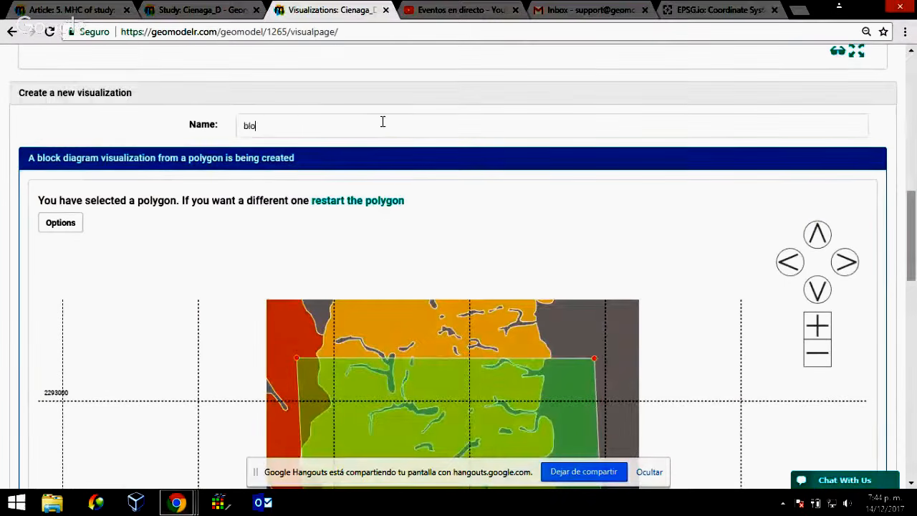
type("ck")
Step: Set the block diagram's bottom plane coordinate to -500 and top plane coordinate to 300, and submit the visualization
scroll(461, 378, "down", 5)
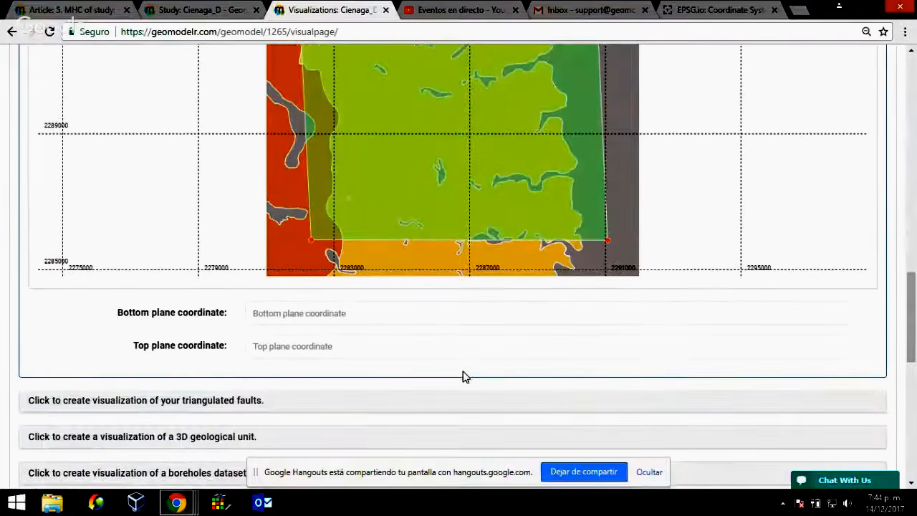
left_click(461, 315)
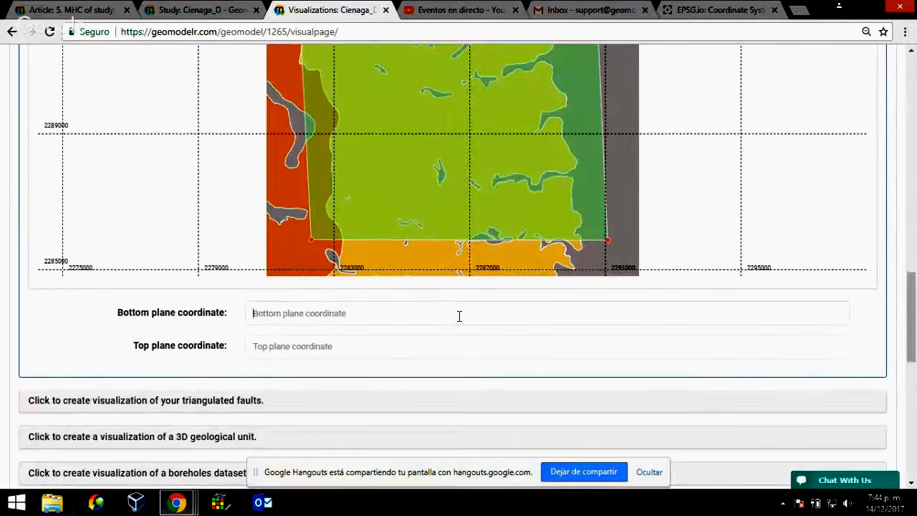
type("-500")
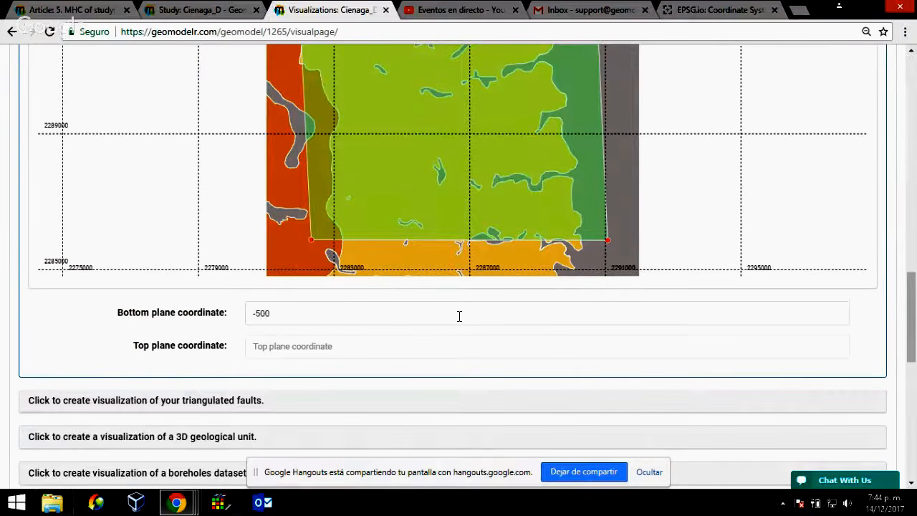
left_click(329, 351)
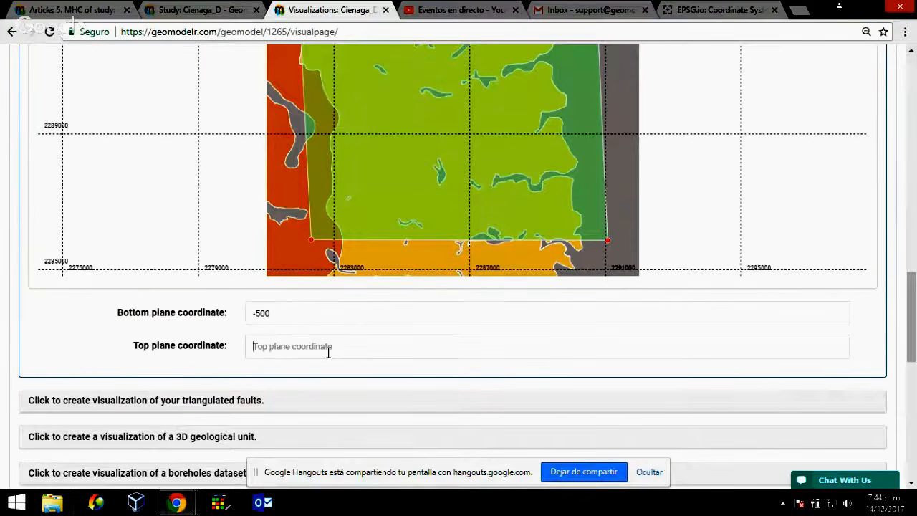
type("300")
scroll(492, 359, "down", 2)
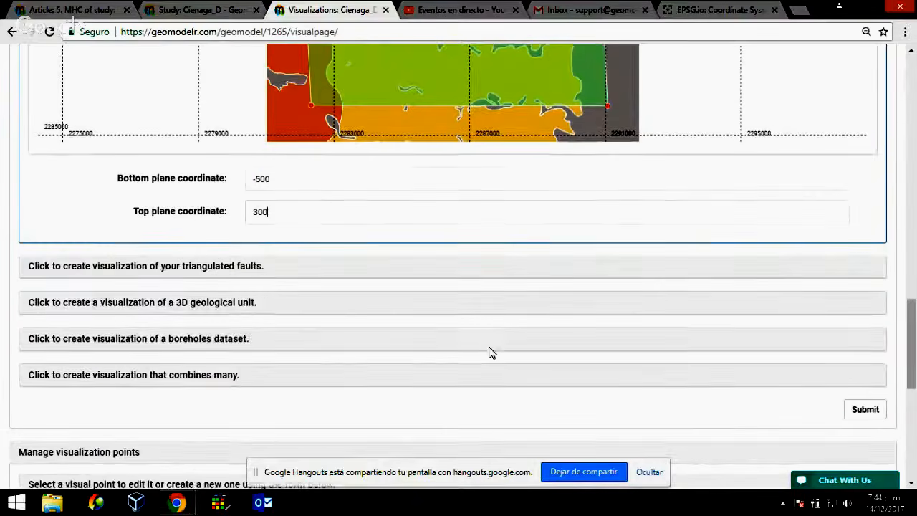
scroll(643, 321, "down", 1)
left_click(868, 341)
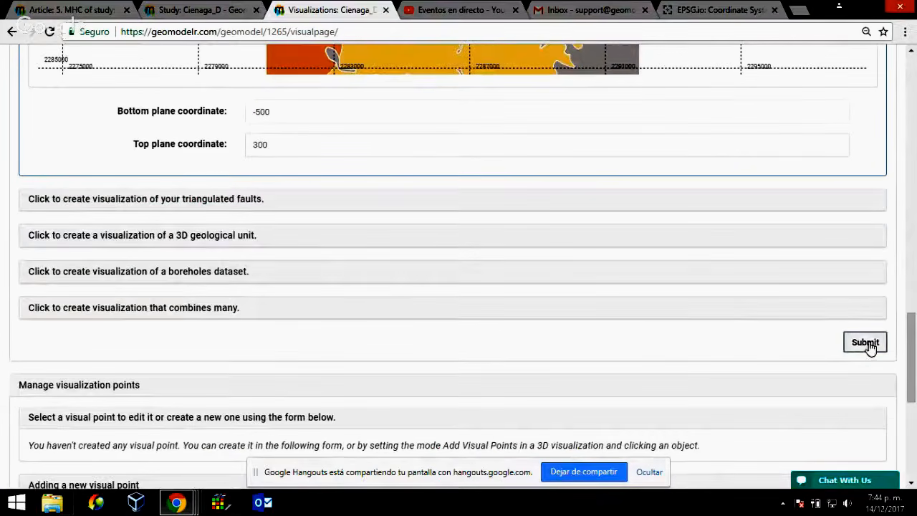
Step: Display the "block" visualization in 3D and rotate it to see the block's surface from above
scroll(901, 241, "up", 5)
scroll(887, 329, "up", 10)
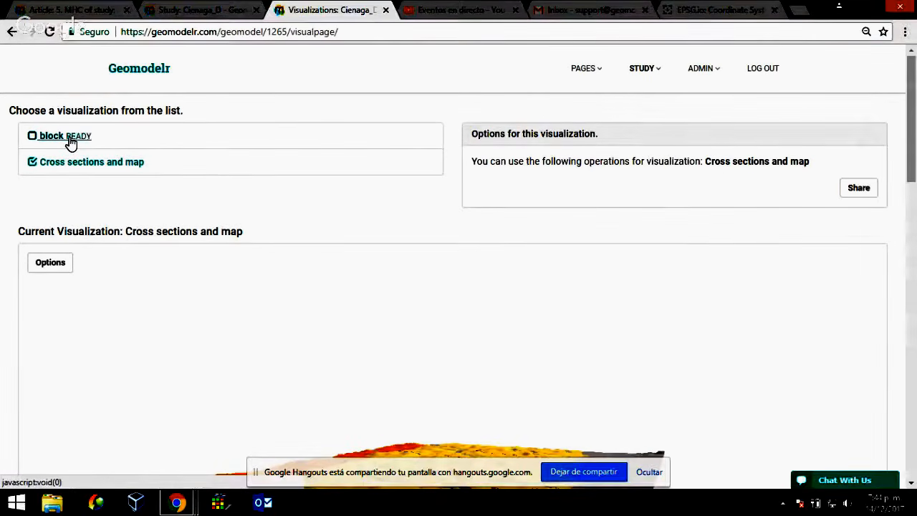
left_click(64, 136)
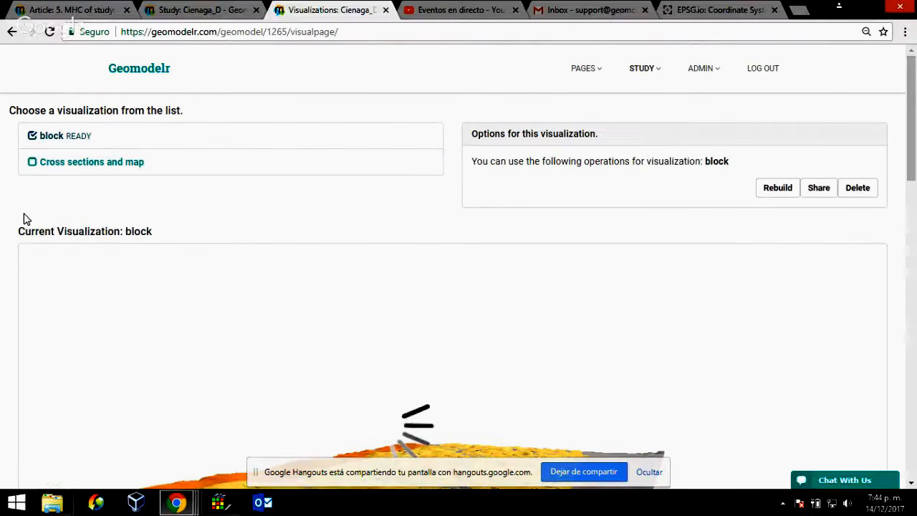
scroll(4, 251, "down", 3)
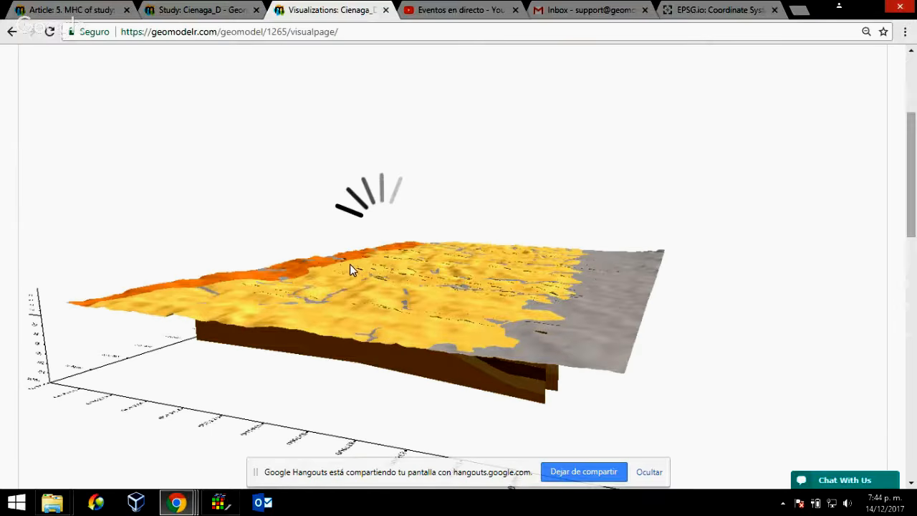
left_click(233, 10)
left_click(330, 10)
left_click_drag(436, 242, 463, 337)
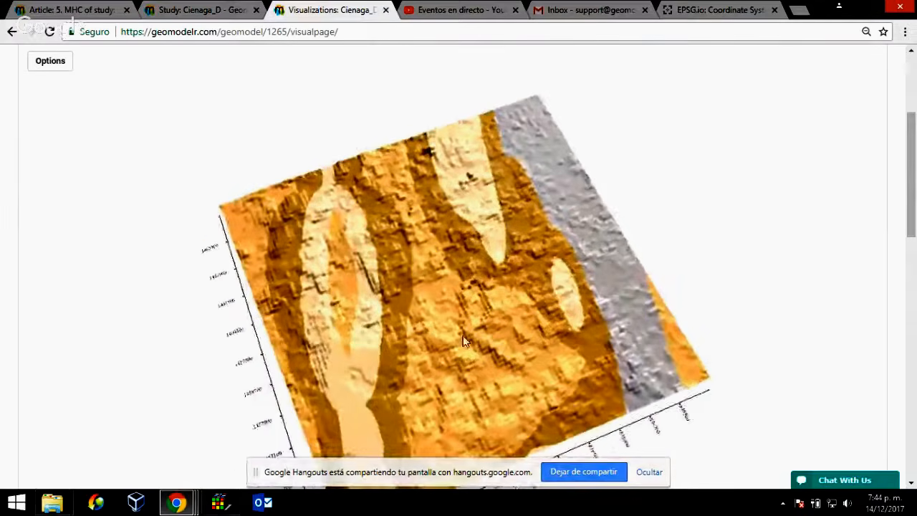
Step: Examine the options for creating other visualizations, including triangulated faults, and for managing visualization points
scroll(893, 244, "down", 4)
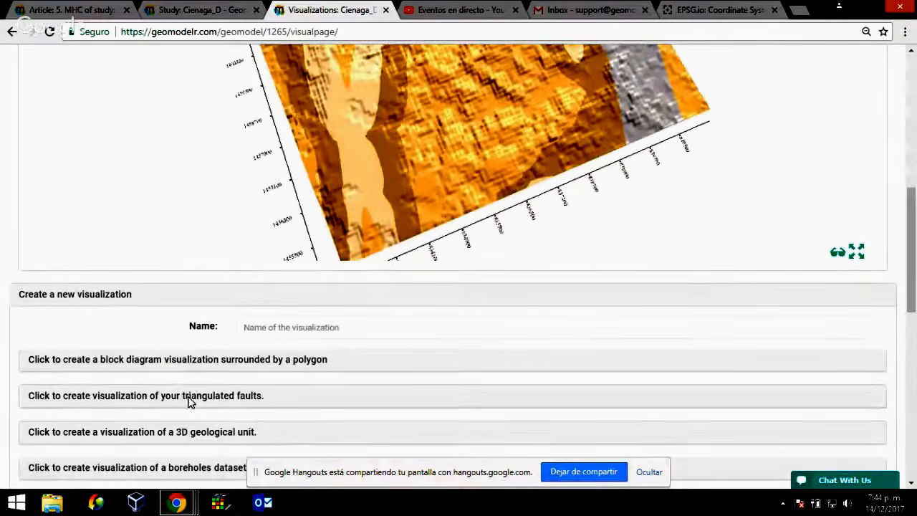
scroll(10, 348, "down", 5)
scroll(10, 338, "up", 3)
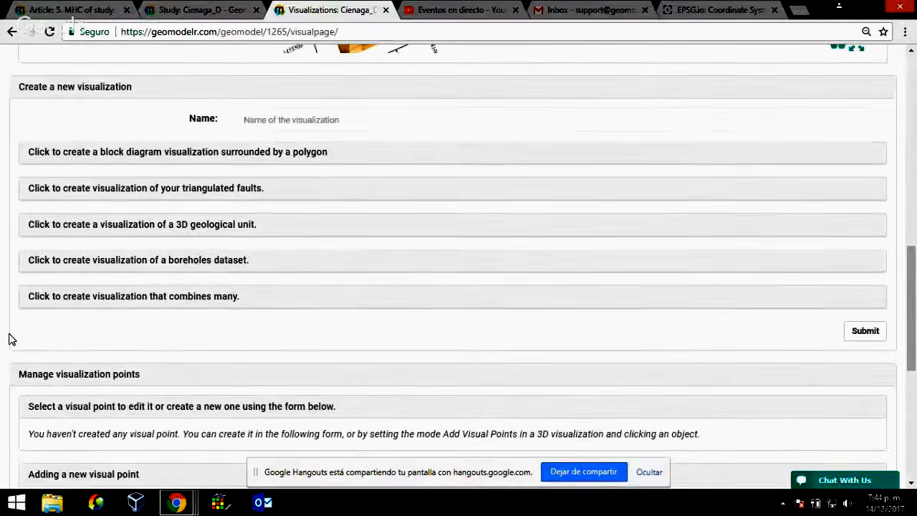
left_click(178, 264)
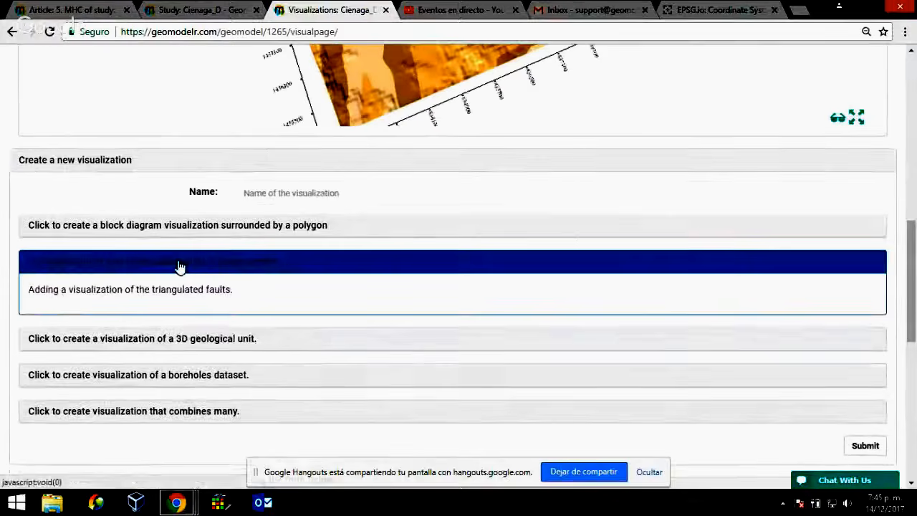
left_click(218, 268)
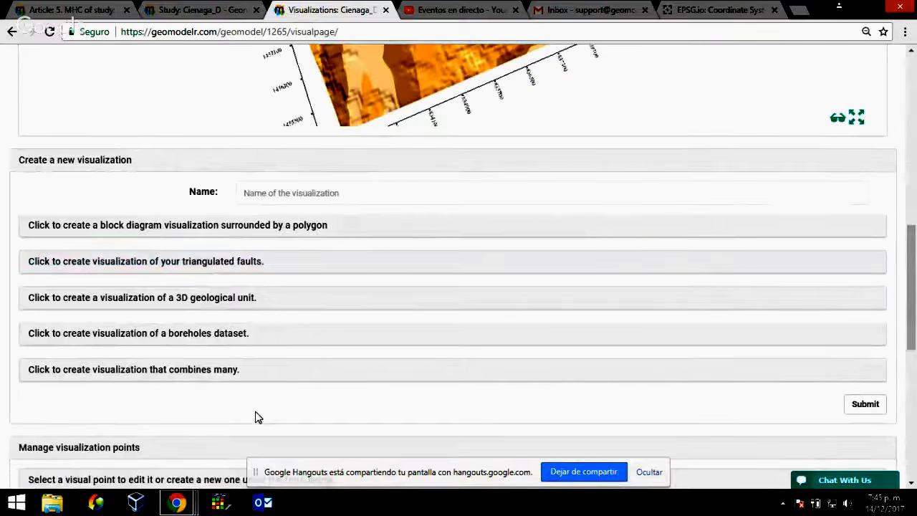
scroll(2, 335, "down", 3)
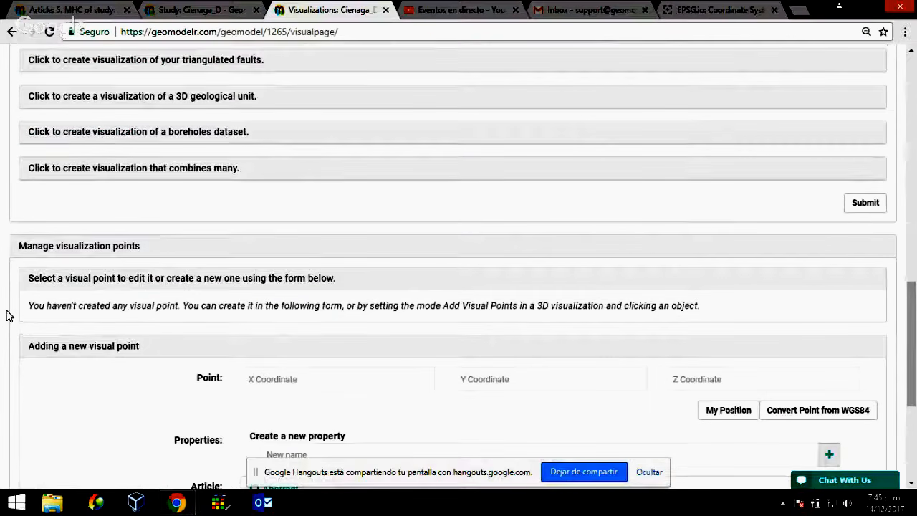
scroll(349, 247, "up", 5)
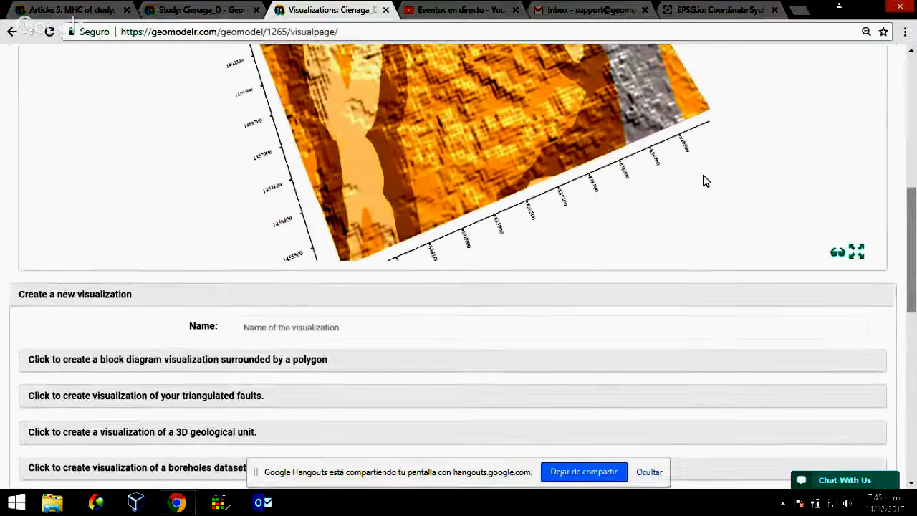
scroll(251, 397, "down", 2)
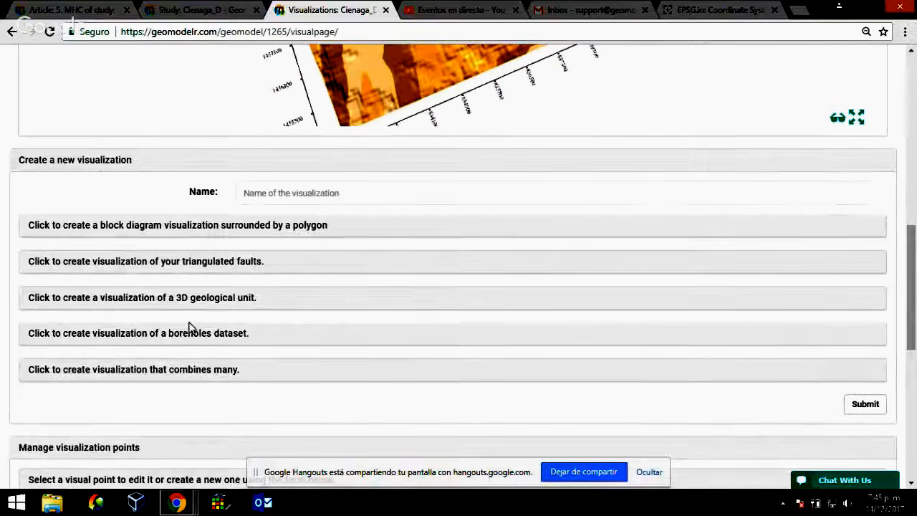
Step: Switch to the already open Cienaga_D study page and look over its cross sections and files repository
left_click(204, 16)
scroll(645, 382, "down", 4)
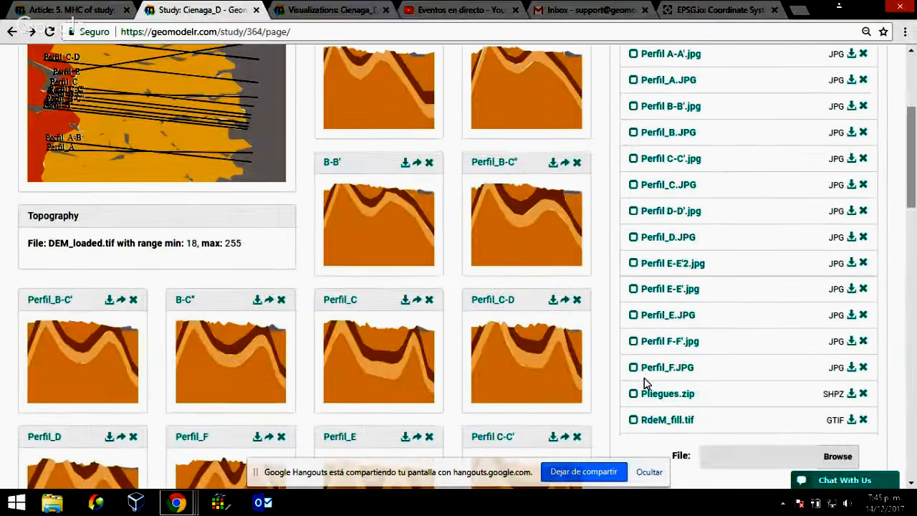
scroll(662, 372, "up", 4)
scroll(663, 428, "up", 1)
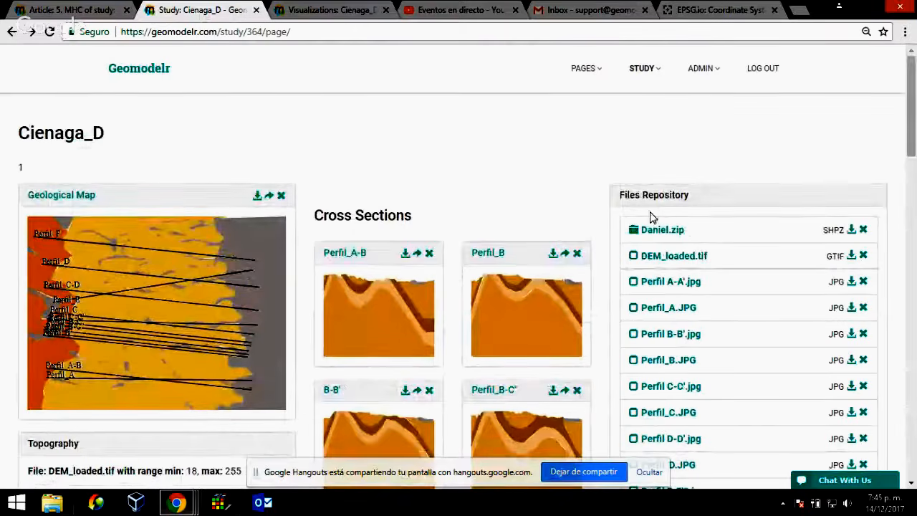
Step: Review the Cienaga_D study page, from its geological map, cross sections and files to the model configuration, saved versions and permissions
scroll(613, 210, "down", 7)
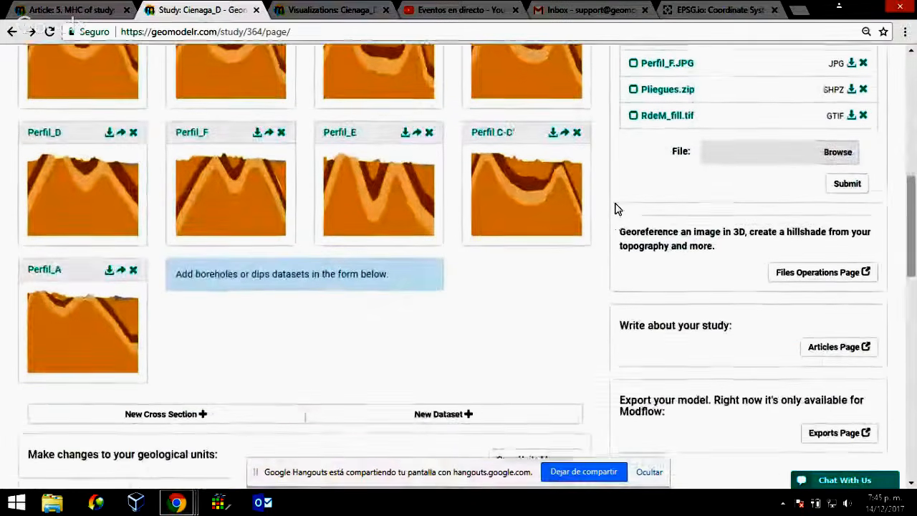
scroll(615, 208, "down", 1)
scroll(615, 207, "up", 8)
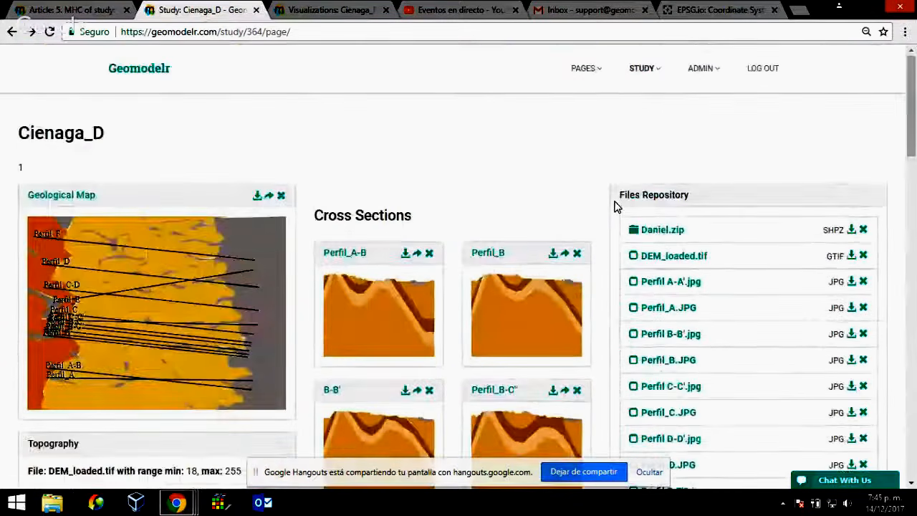
scroll(769, 179, "down", 10)
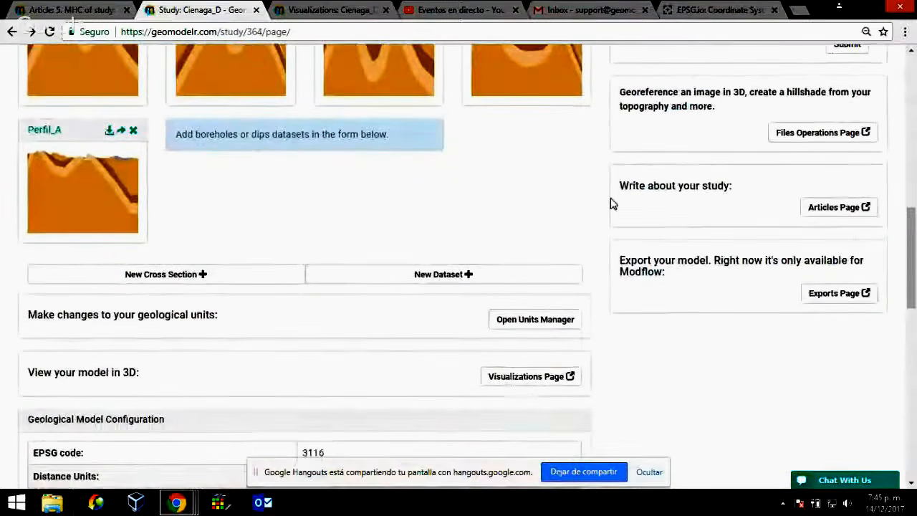
scroll(610, 203, "up", 10)
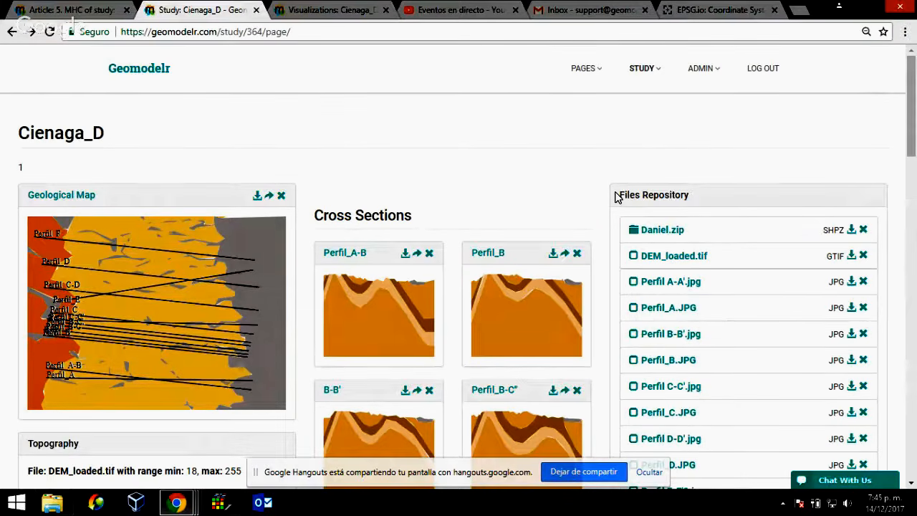
scroll(599, 175, "down", 3)
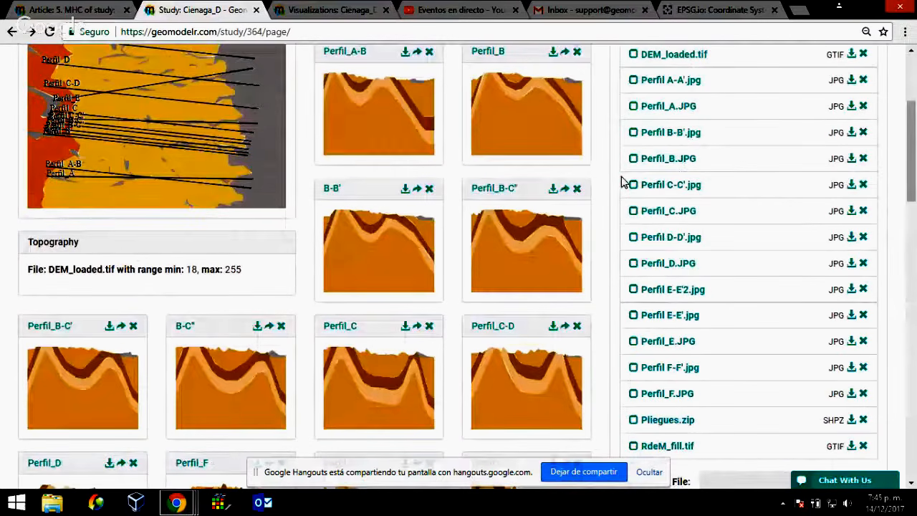
scroll(606, 196, "down", 11)
scroll(604, 236, "up", 6)
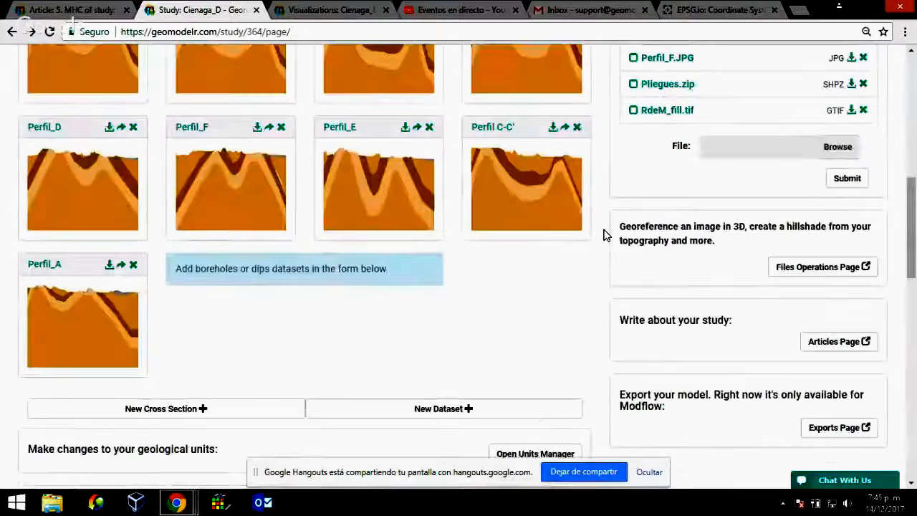
scroll(604, 234, "up", 10)
scroll(603, 233, "down", 10)
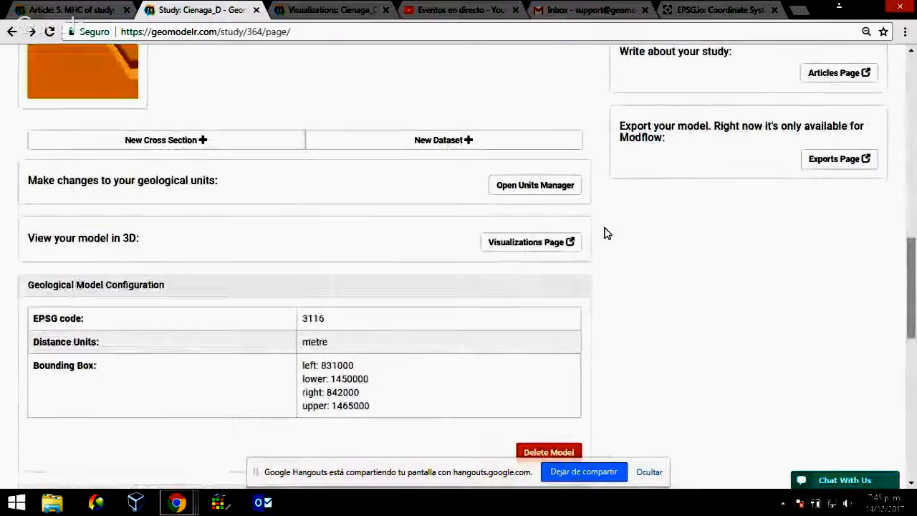
scroll(604, 233, "down", 4)
scroll(600, 261, "down", 4)
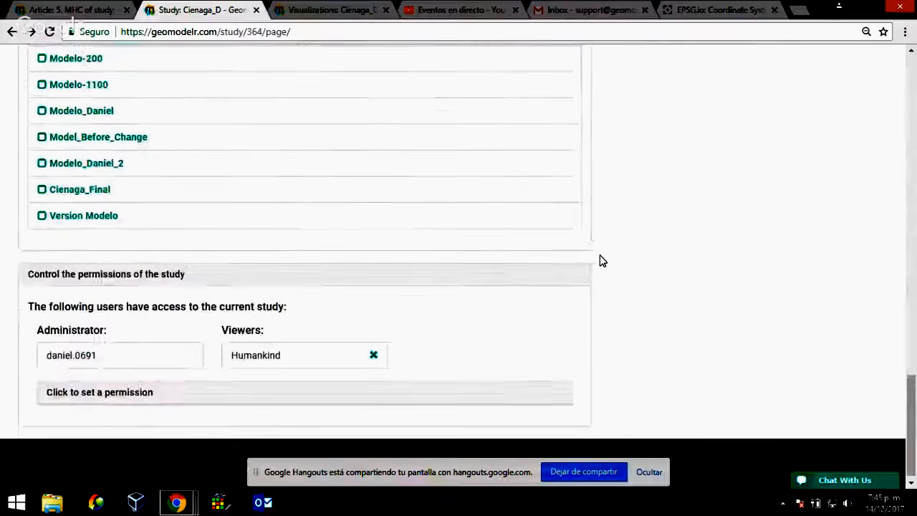
scroll(600, 279, "up", 6)
scroll(603, 299, "up", 10)
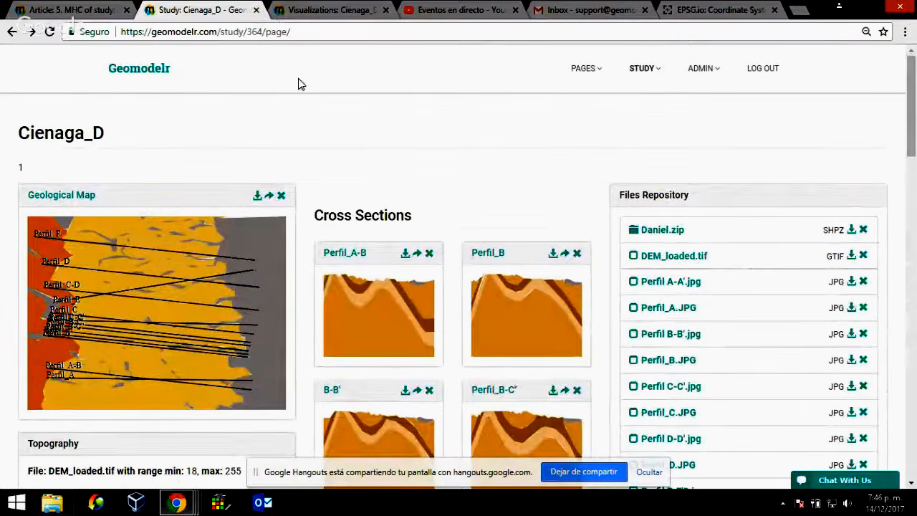
scroll(301, 230, "down", 2)
scroll(301, 230, "down", 8)
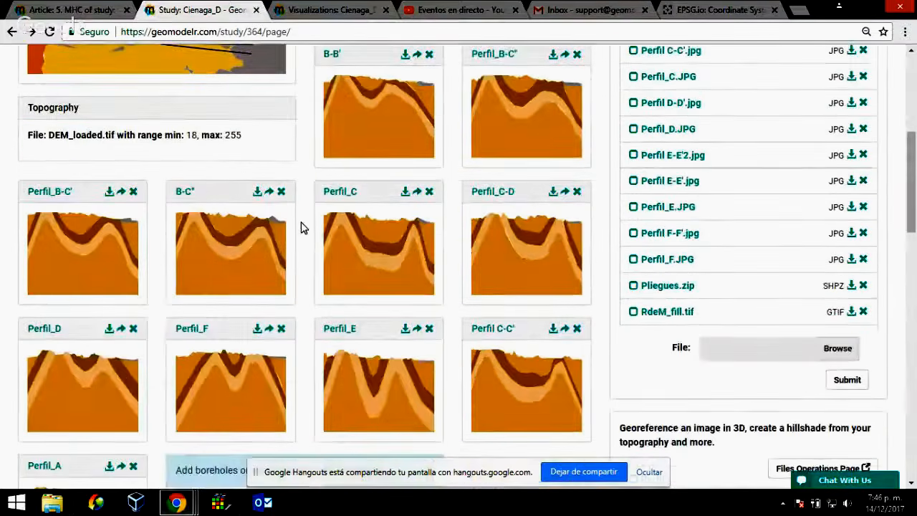
scroll(301, 226, "up", 9)
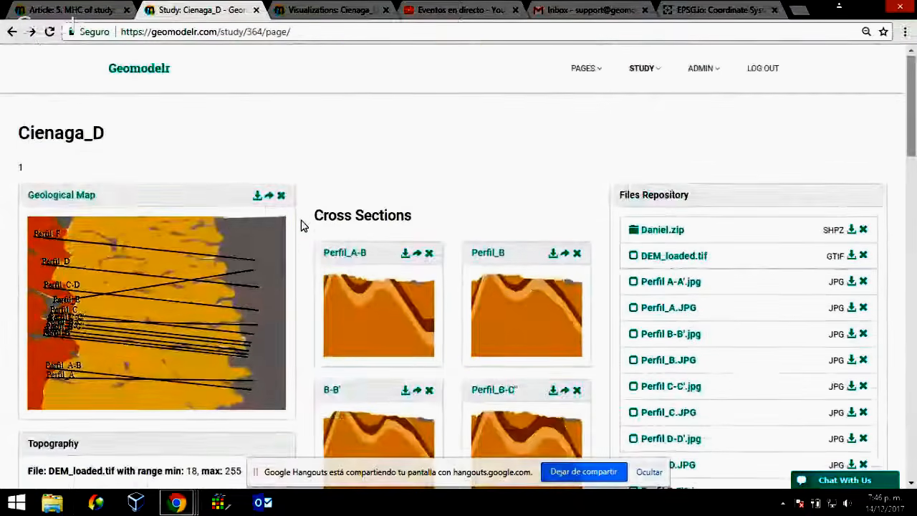
scroll(446, 205, "down", 4)
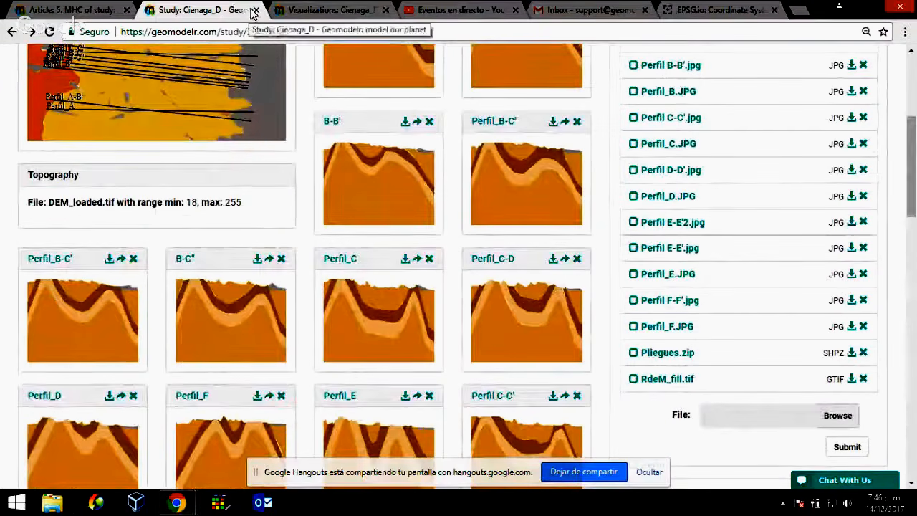
Step: Close the Cienaga_D study page and its visualizations page in the browser
left_click(305, 10)
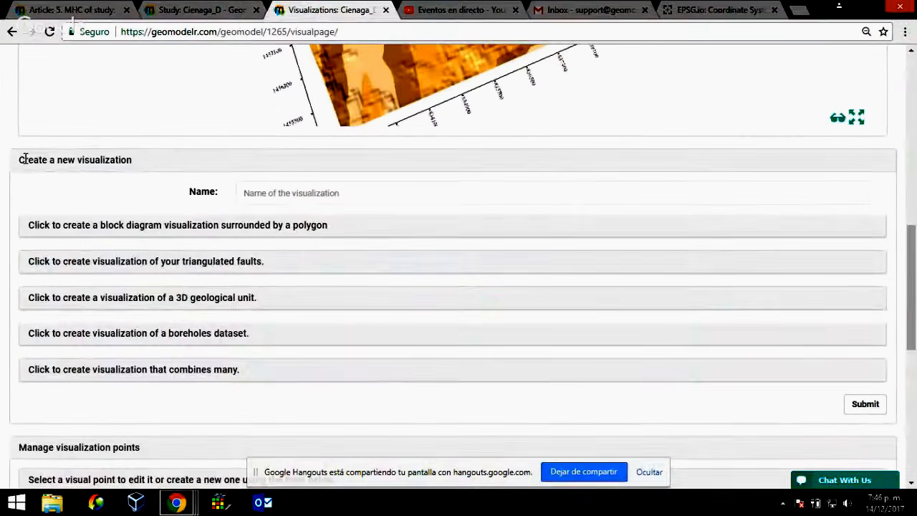
scroll(18, 151, "up", 8)
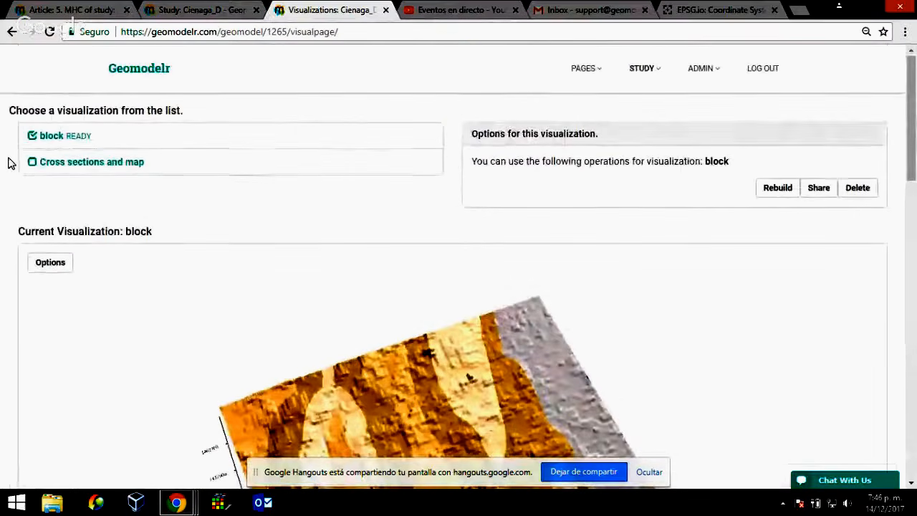
left_click(242, 9)
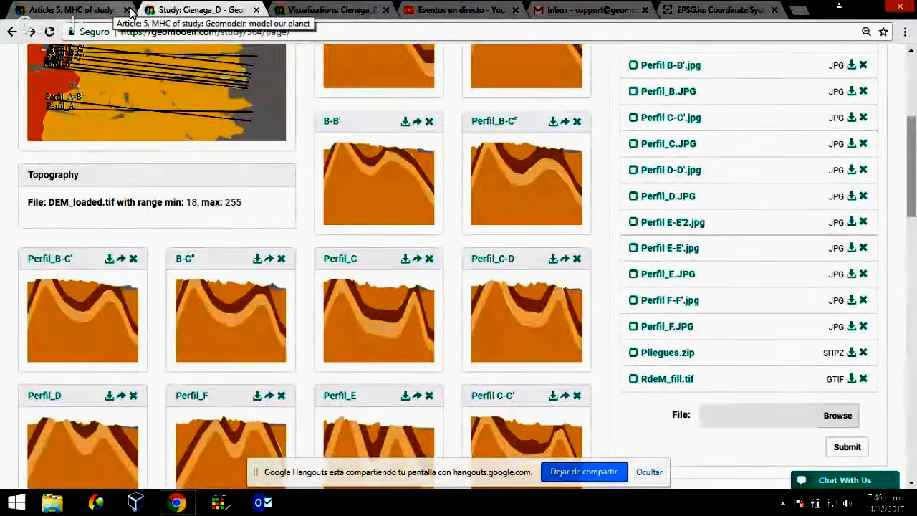
left_click(305, 11)
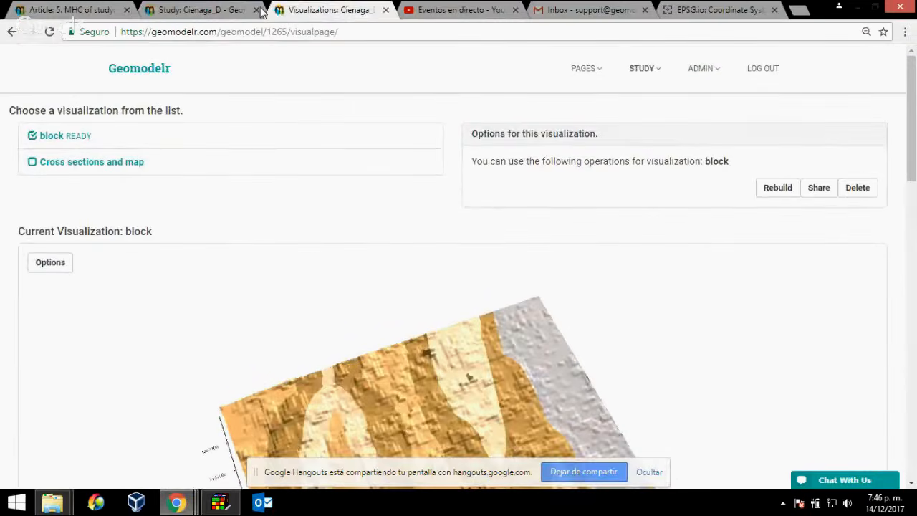
left_click(256, 10)
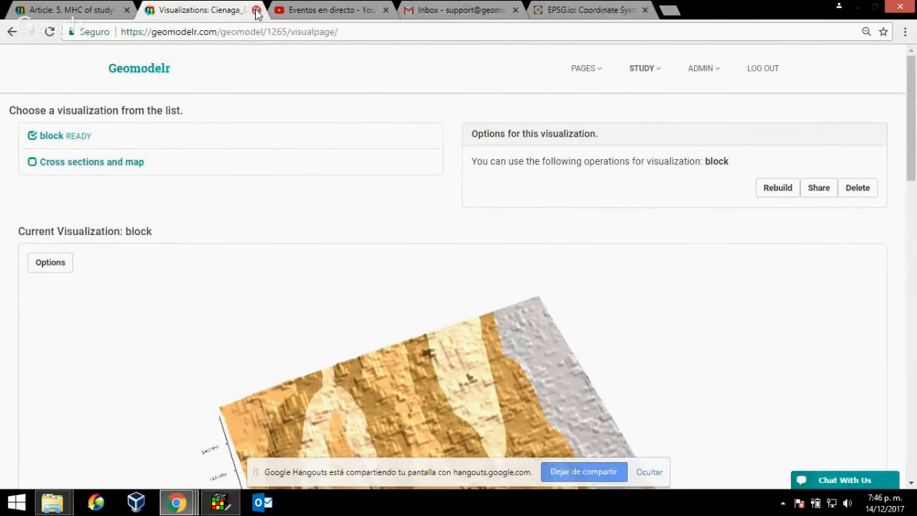
left_click(257, 10)
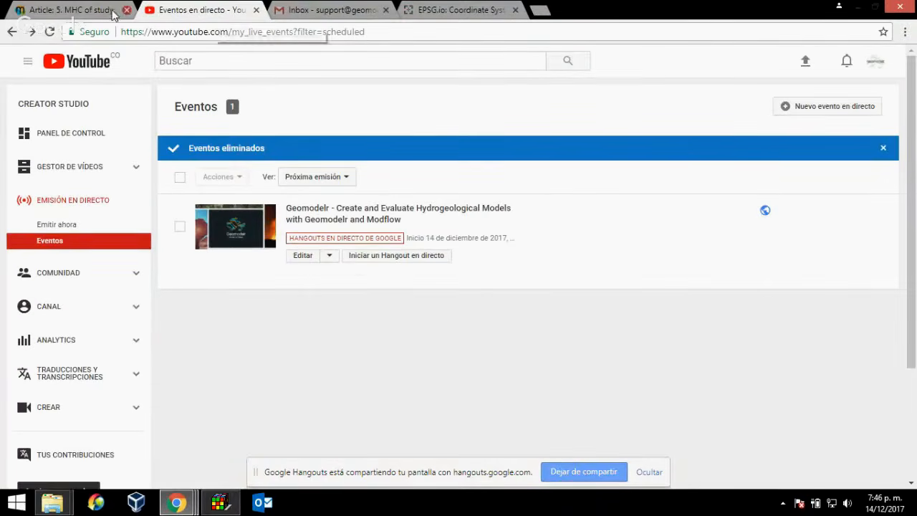
Step: Return to the open "5. MHC" article and open the Cienaga Private study's page from it
left_click(112, 13)
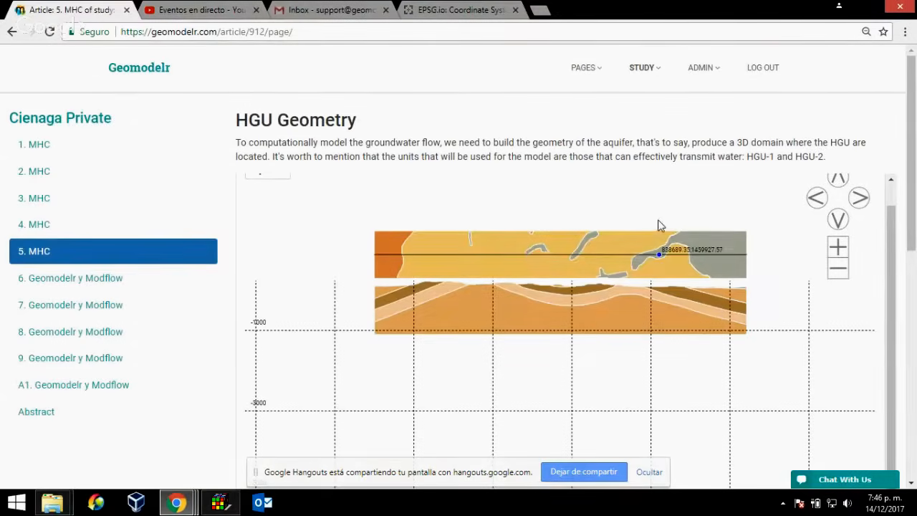
mouse_move(647, 75)
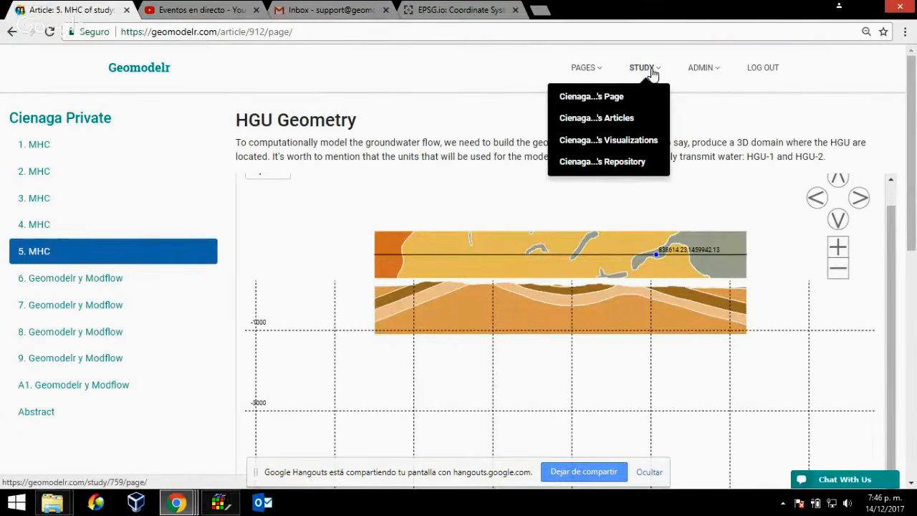
left_click(591, 97)
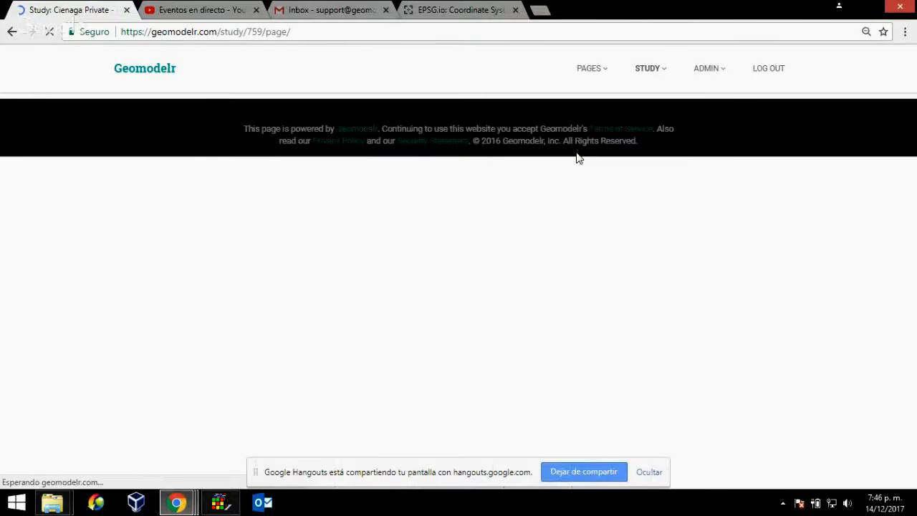
scroll(600, 291, "down", 2)
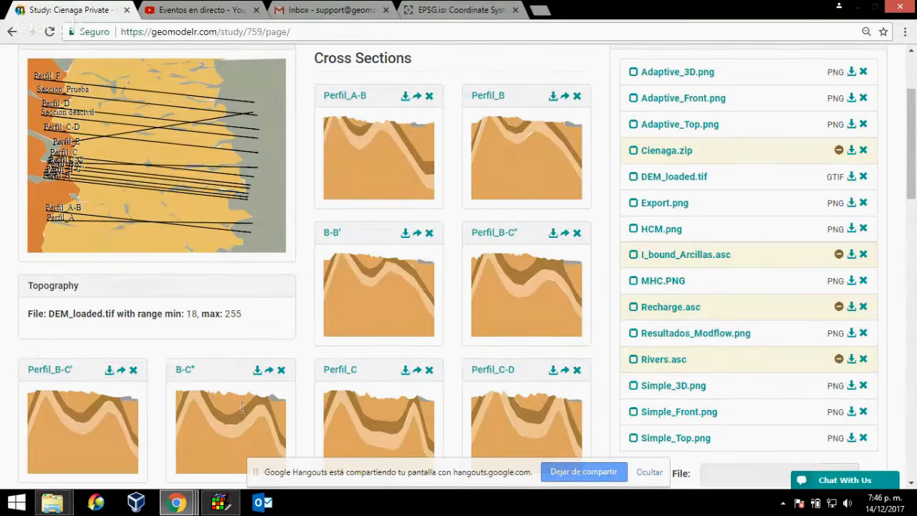
Step: Switch to the Google Hangouts window and stop sharing the screen
mouse_move(176, 501)
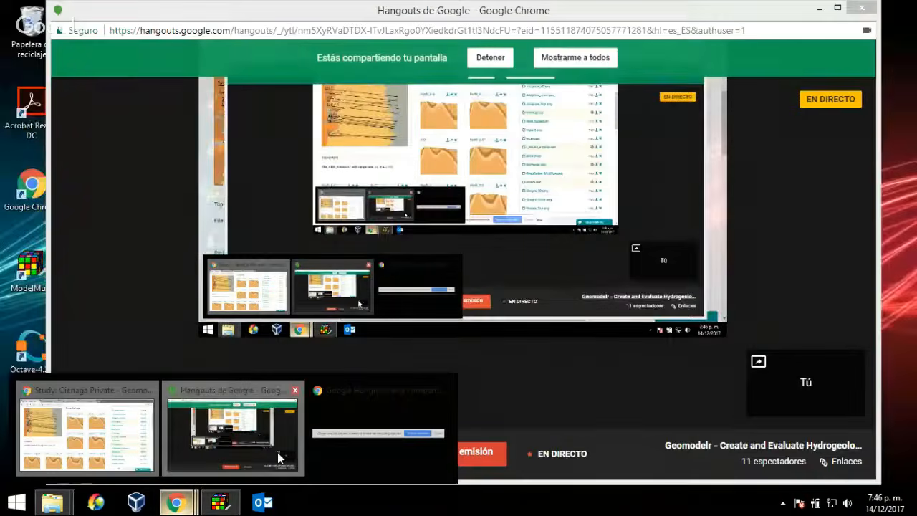
left_click(277, 452)
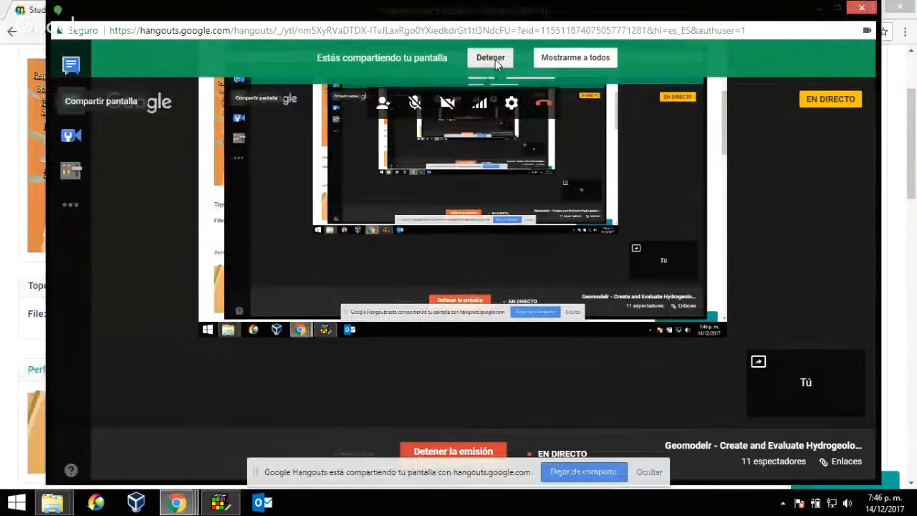
left_click(494, 58)
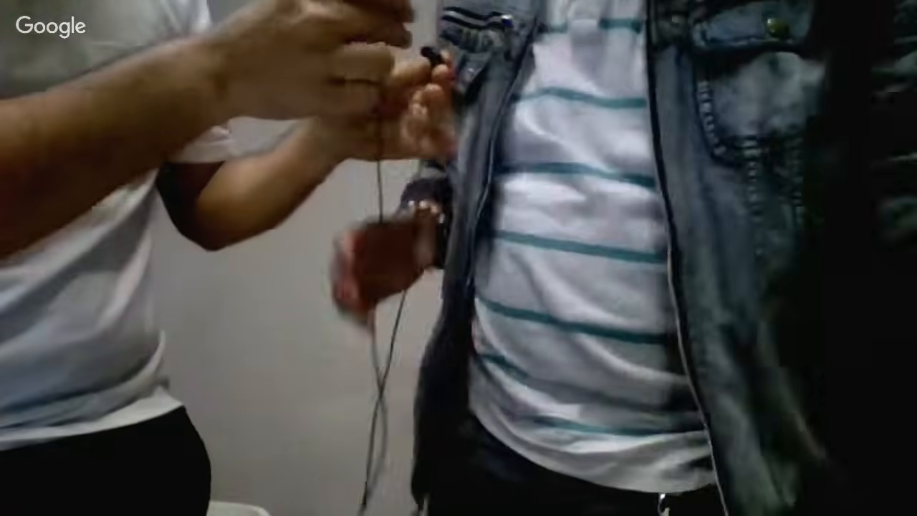
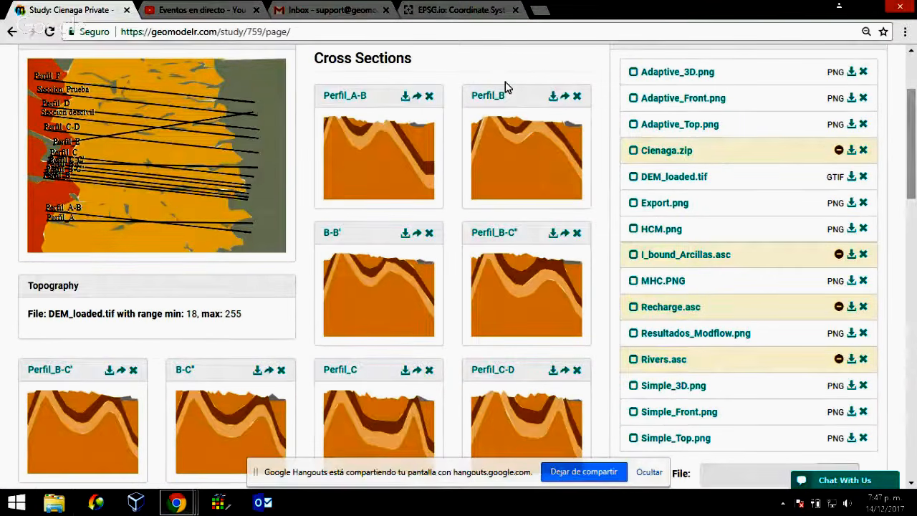
Step: Open the Cienaga Private study's Modflow exports page in a new browser tab and switch to it
scroll(506, 88, "down", 5)
scroll(673, 376, "down", 1)
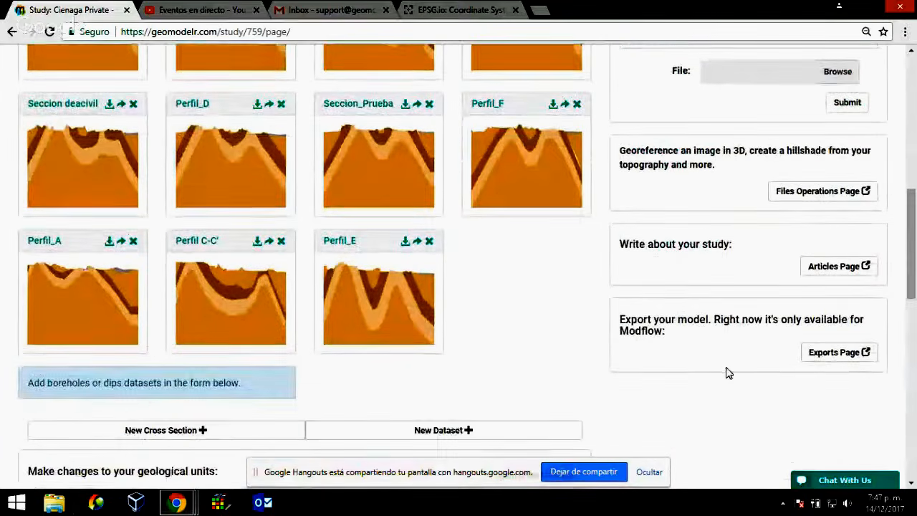
right_click(826, 357)
left_click(767, 363)
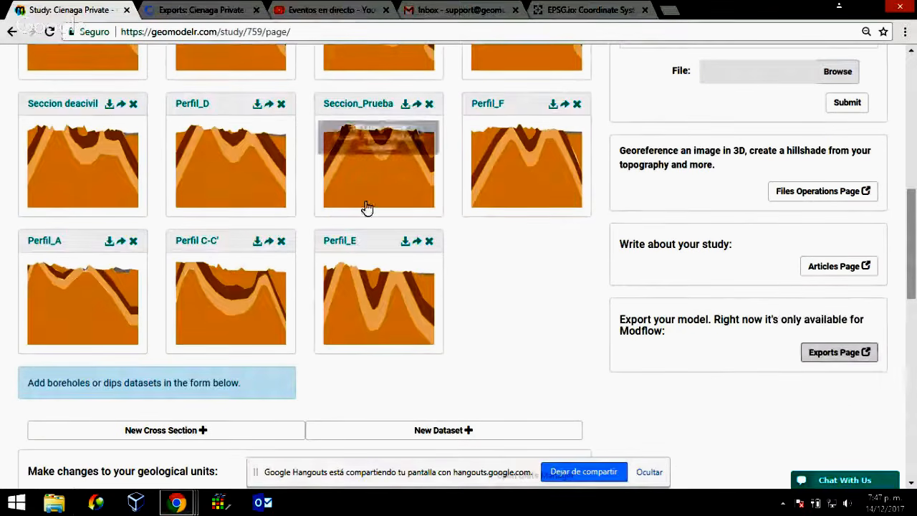
left_click(201, 10)
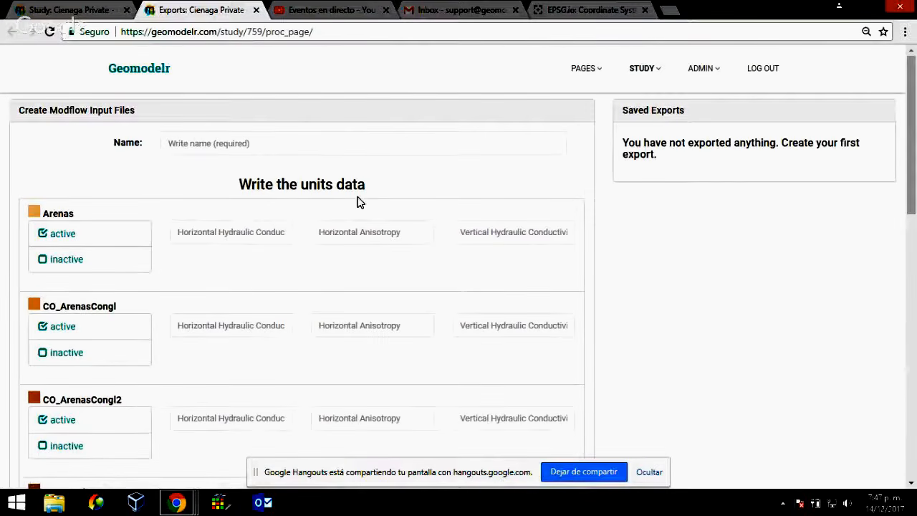
Step: Examine the Modflow input form's active state, hydraulic conductivity and anisotropy fields for each geological unit
scroll(251, 172, "down", 3)
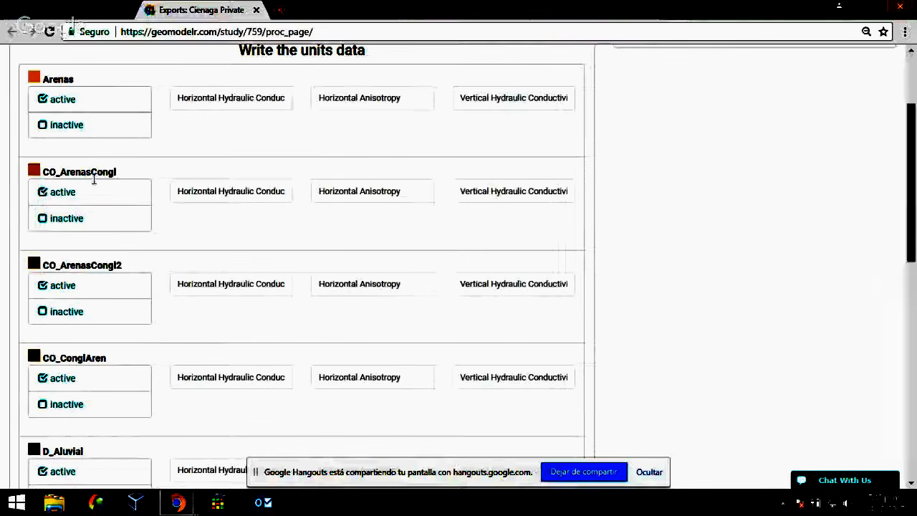
scroll(67, 383, "down", 2)
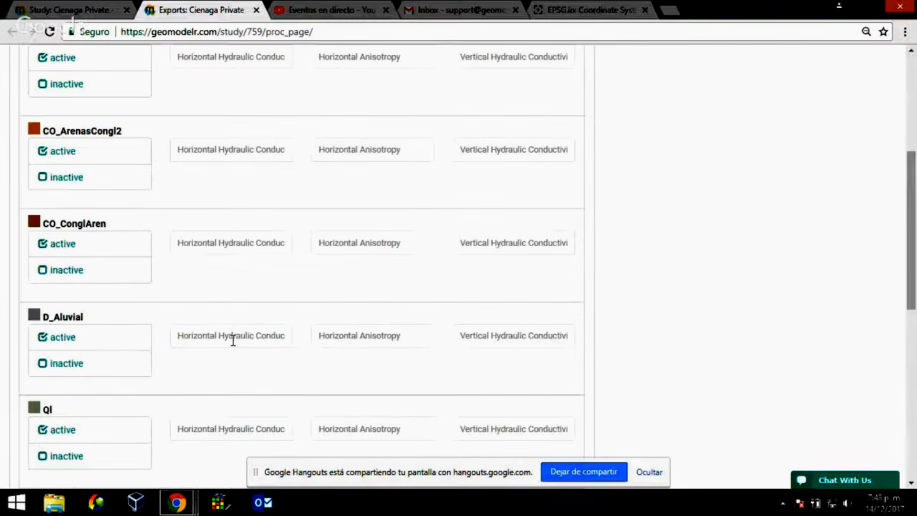
scroll(236, 335, "up", 4)
left_click(584, 68)
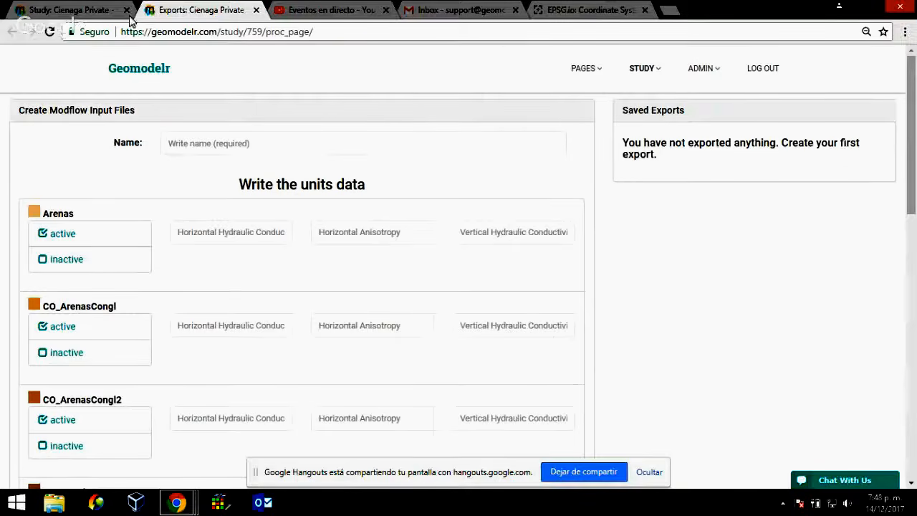
Step: Return to the Cienaga Private study page and open its Geological Units Manager
left_click(85, 8)
scroll(469, 166, "up", 8)
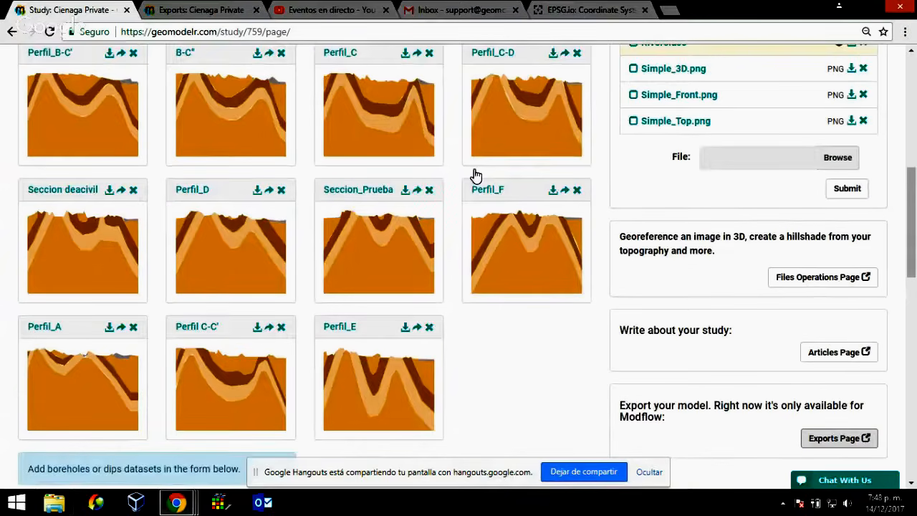
scroll(420, 144, "down", 3)
scroll(427, 141, "down", 10)
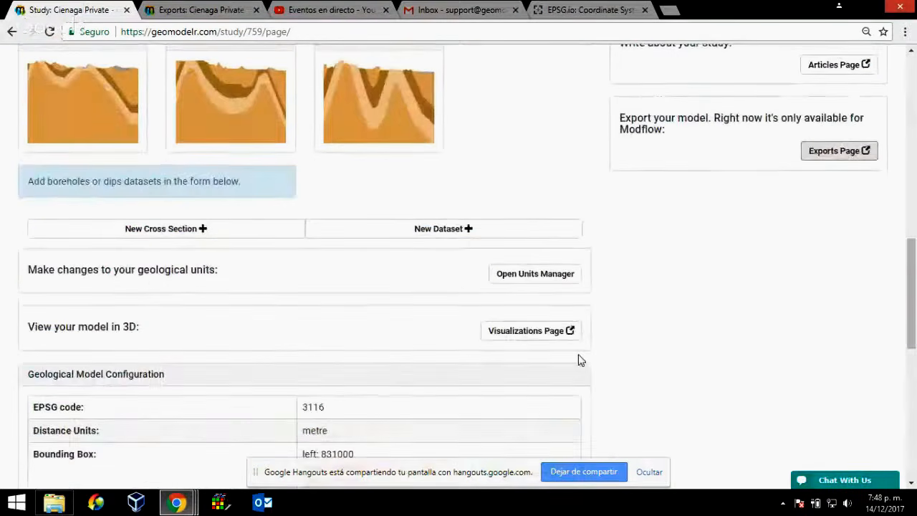
left_click(542, 276)
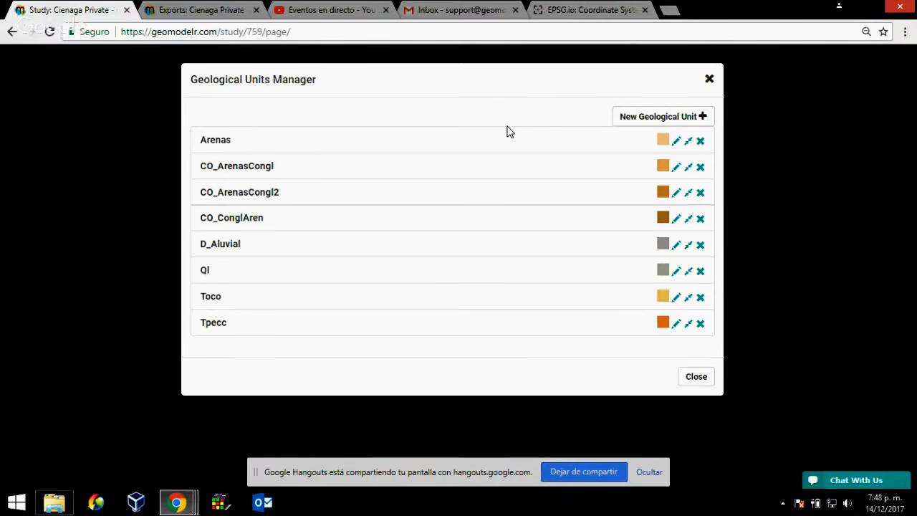
Step: Close the Geological Units Manager, return to the Modflow exports page and set the Arenas unit's horizontal hydraulic conductivity to 0.04
left_click(709, 81)
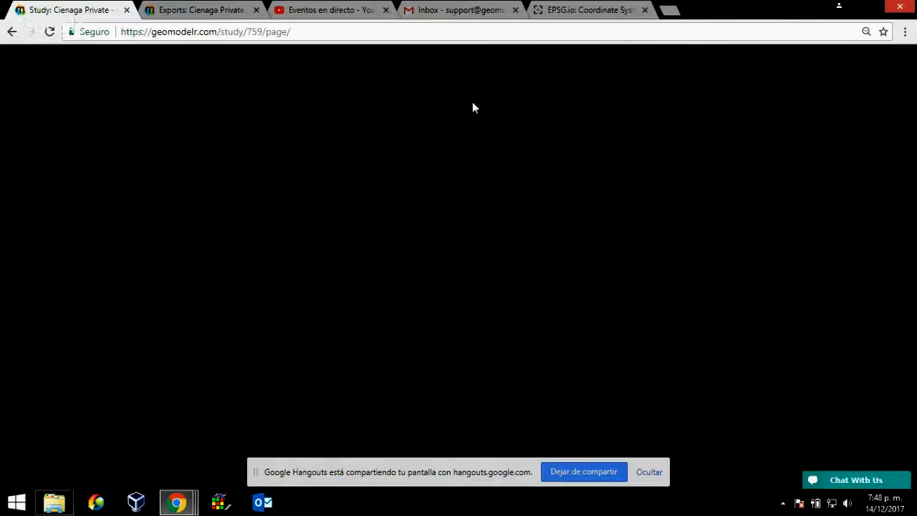
key("ctrl+Tab")
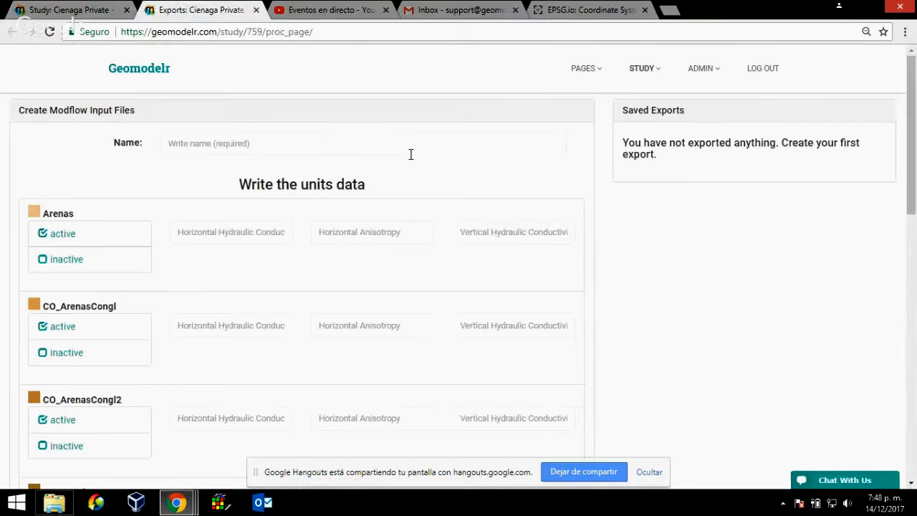
scroll(379, 183, "down", 1)
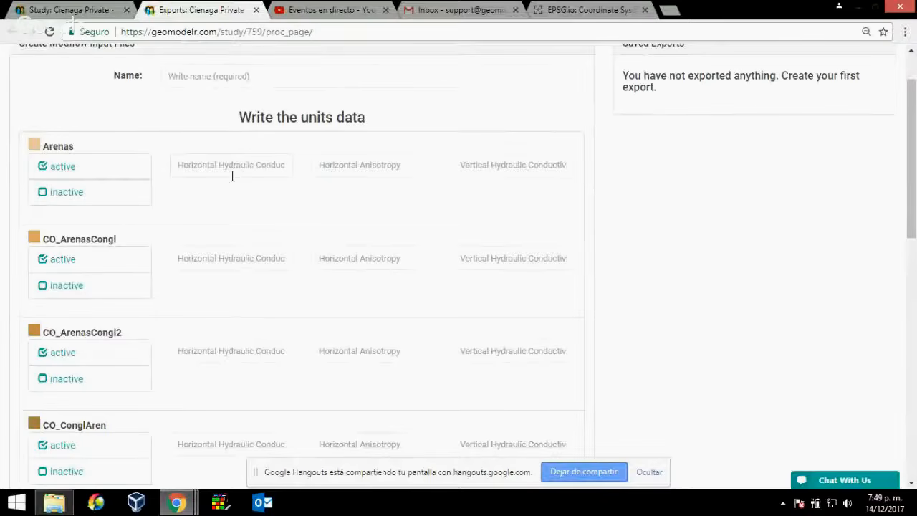
type("0")
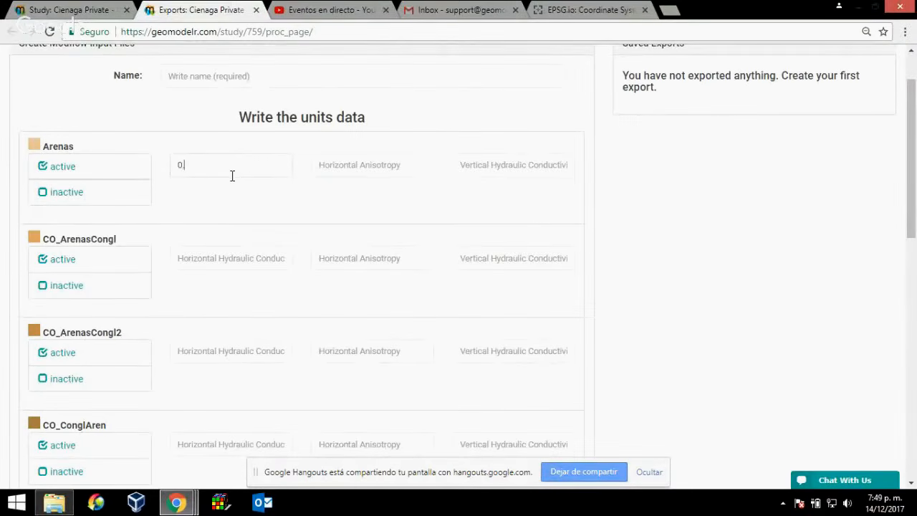
type(".05")
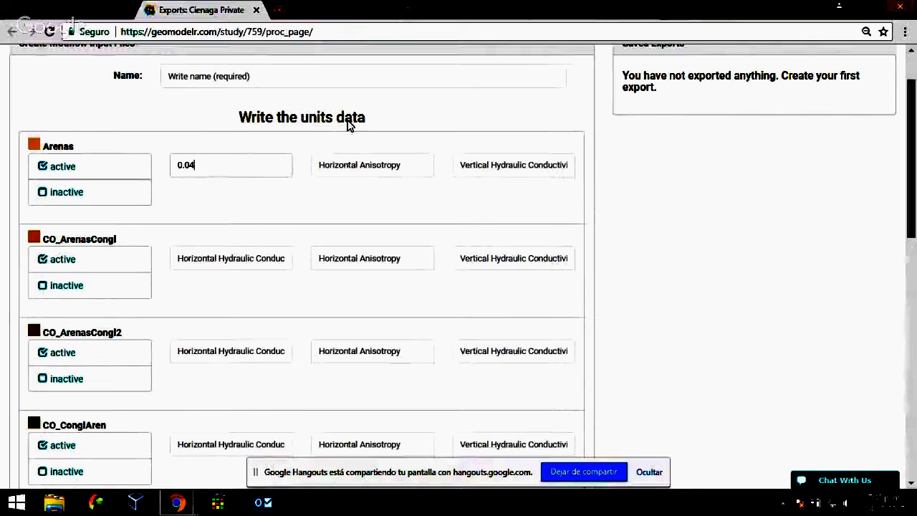
Step: Set the Arenas unit's horizontal anisotropy to 1 and its vertical hydraulic conductivity to 0.004
left_click(381, 167)
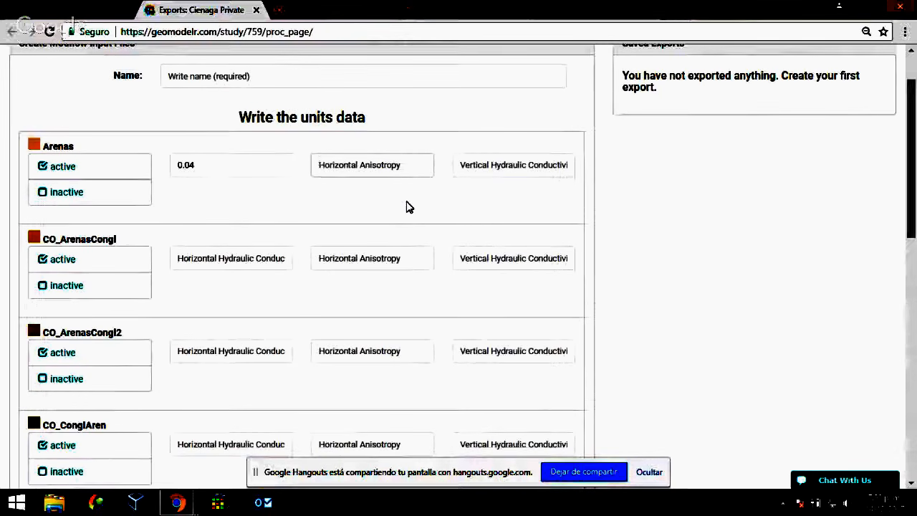
type("2")
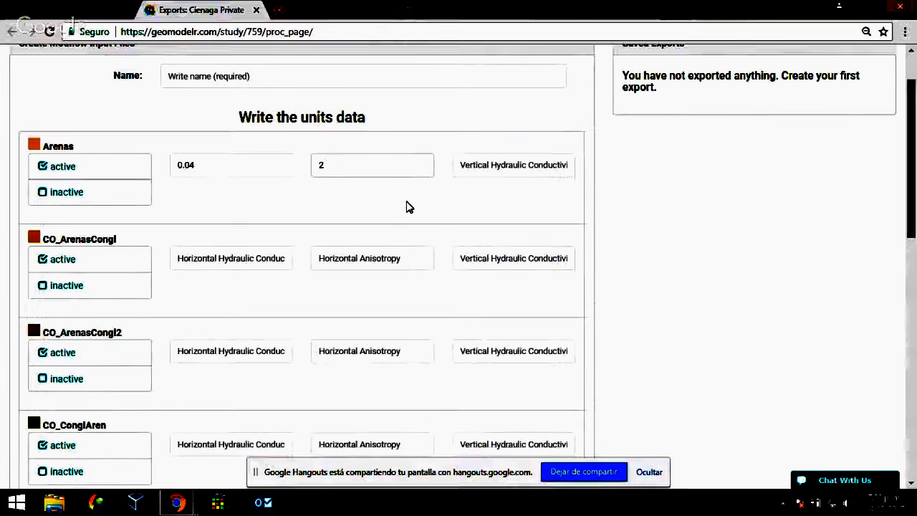
key("BackSpace")
type("3")
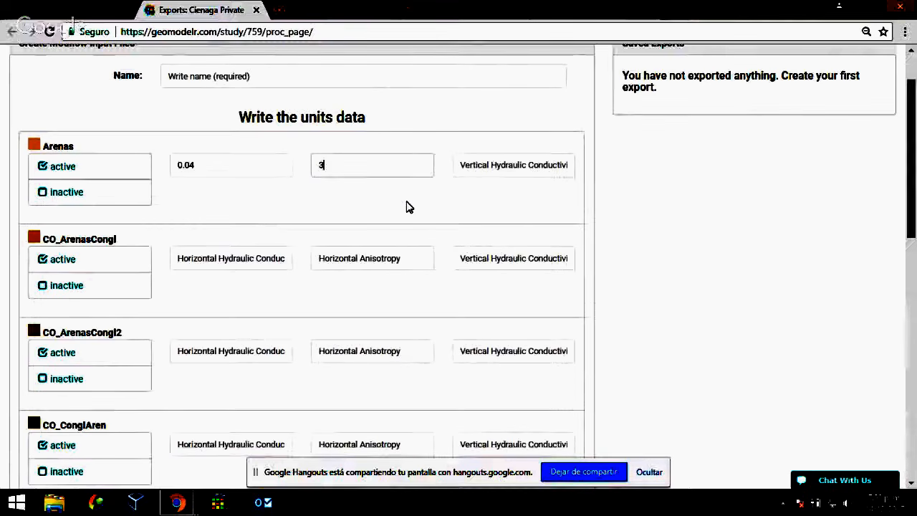
key("BackSpace")
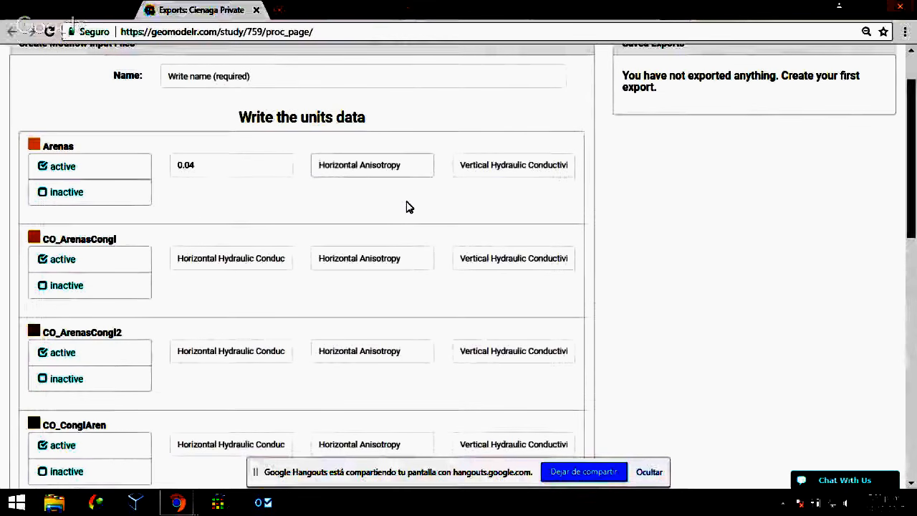
type("1")
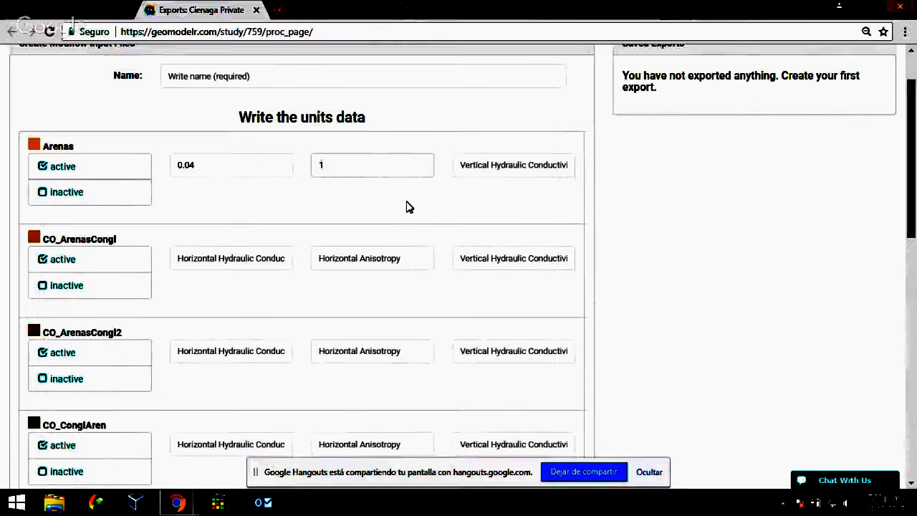
left_click(522, 170)
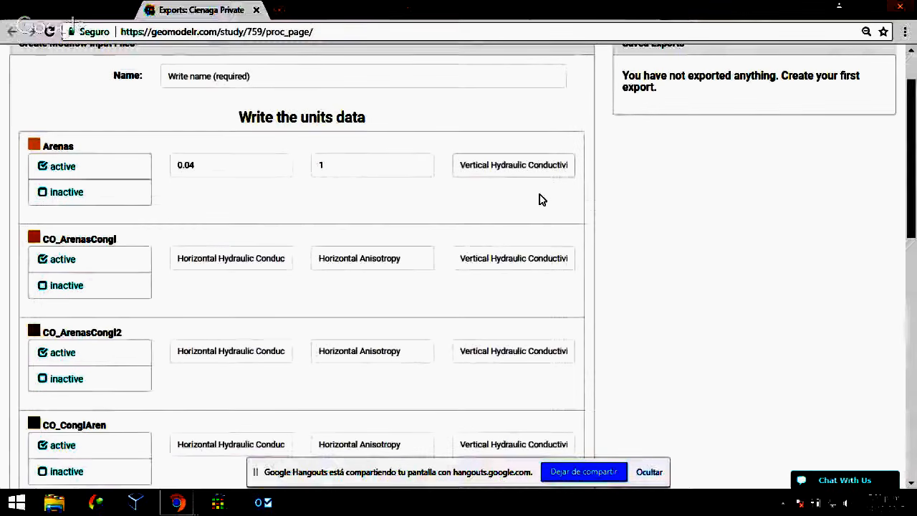
type("0")
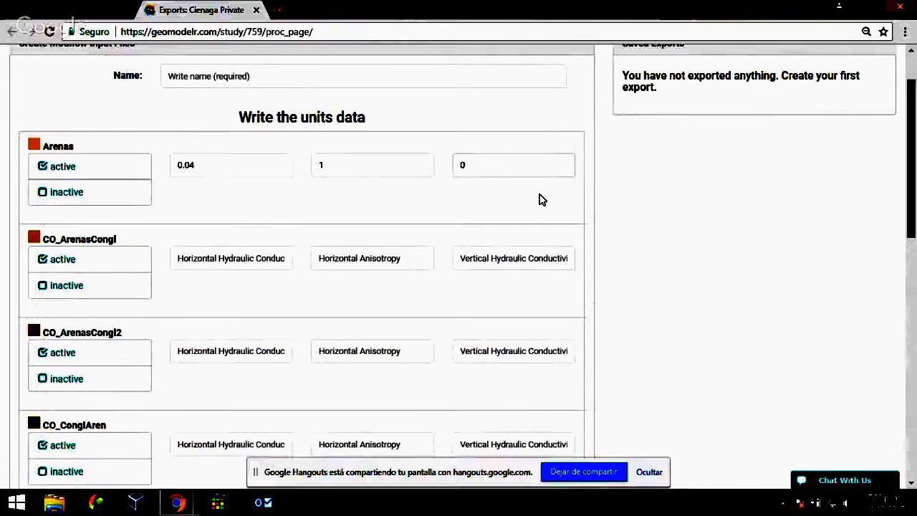
type(".004")
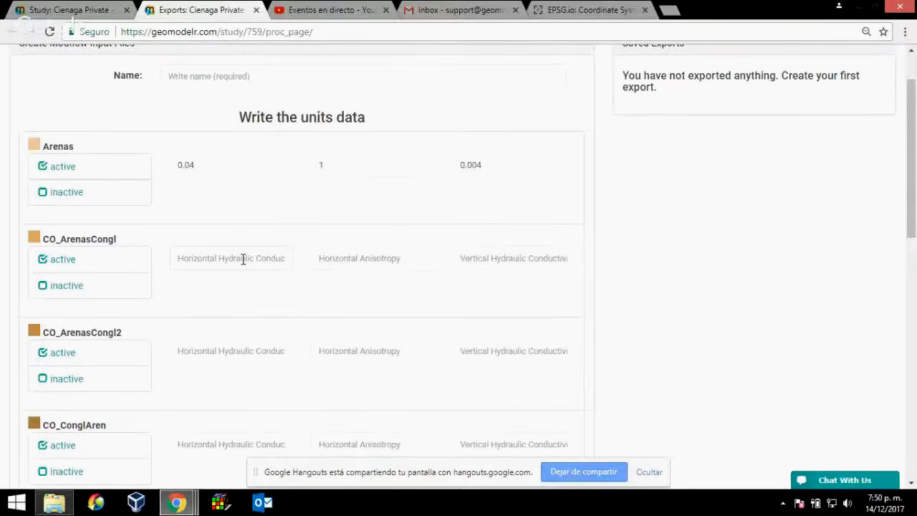
Step: Set CO_ArenasCongl's horizontal hydraulic conductivity to 0.07, horizontal anisotropy to 1 and vertical hydraulic conductivity to 0.007
type("0.07")
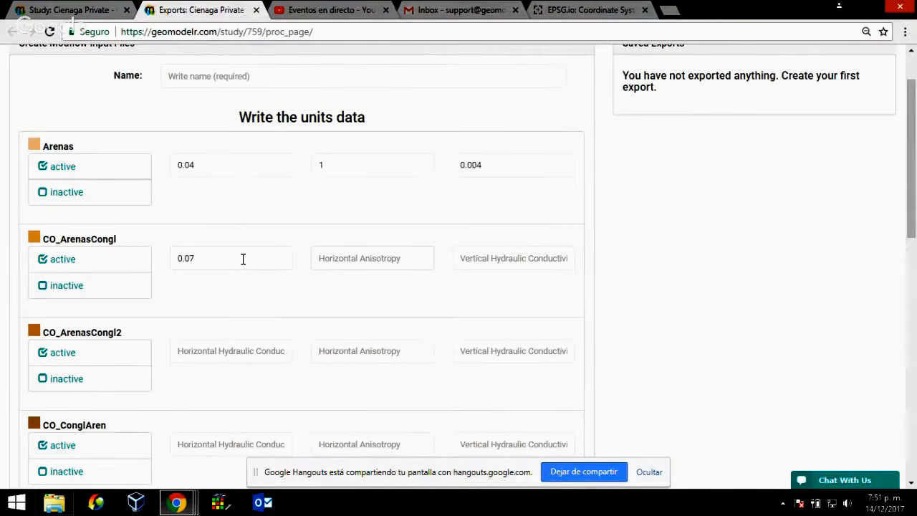
type("1")
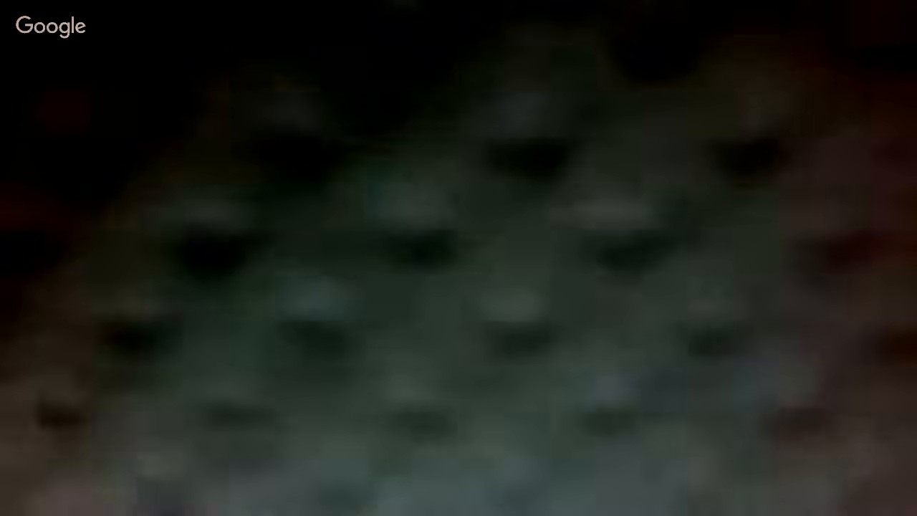
key("Tab")
type("0")
type(".00")
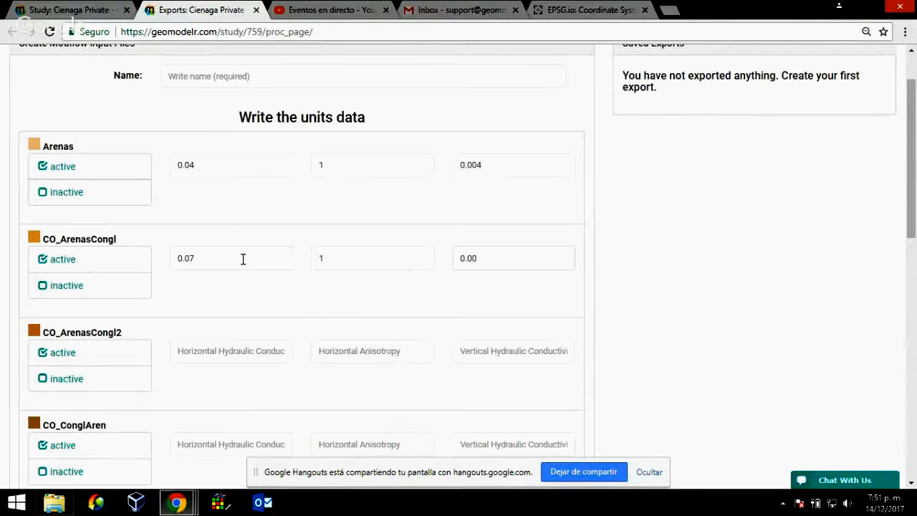
type("7")
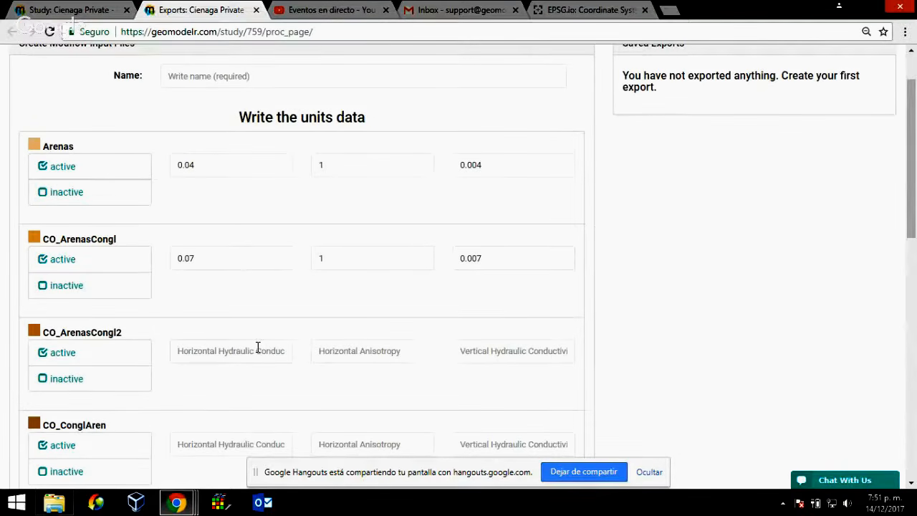
Step: Set CO_ArenasCongl2's horizontal conductivity, horizontal anisotropy and vertical conductivity all to 1, and open CO_ConglAren's horizontal conductivity for editing
type("11")
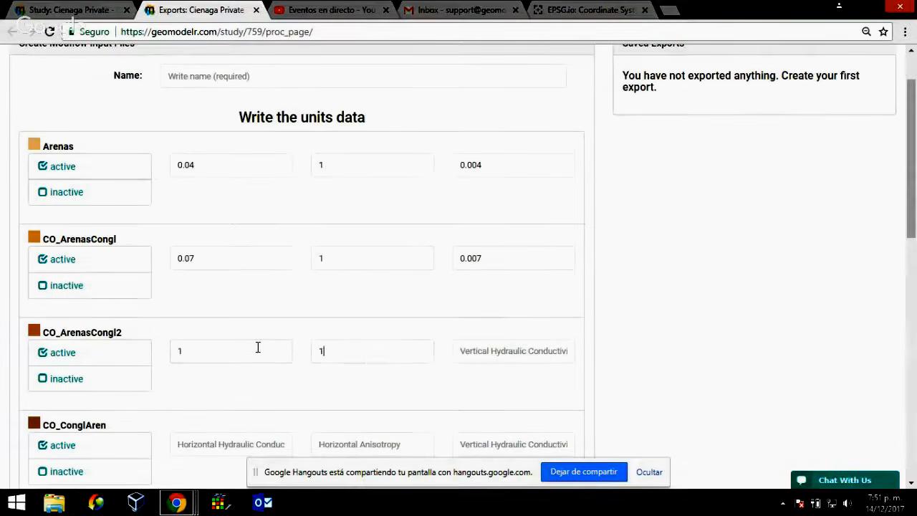
key("Tab")
type("1")
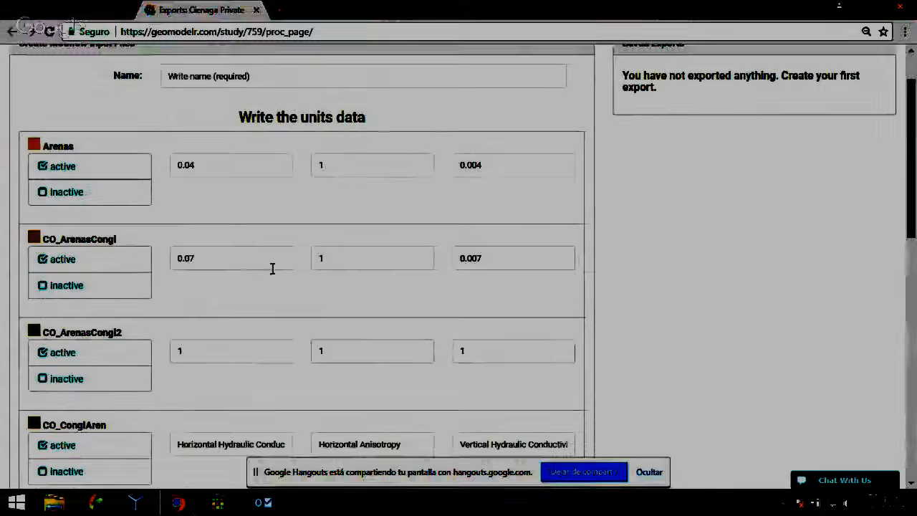
scroll(273, 269, "down", 3)
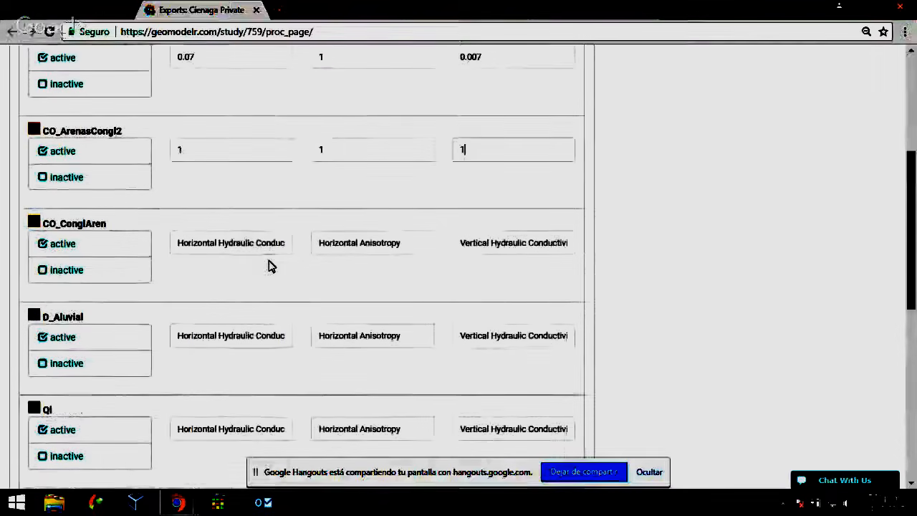
left_click(242, 240)
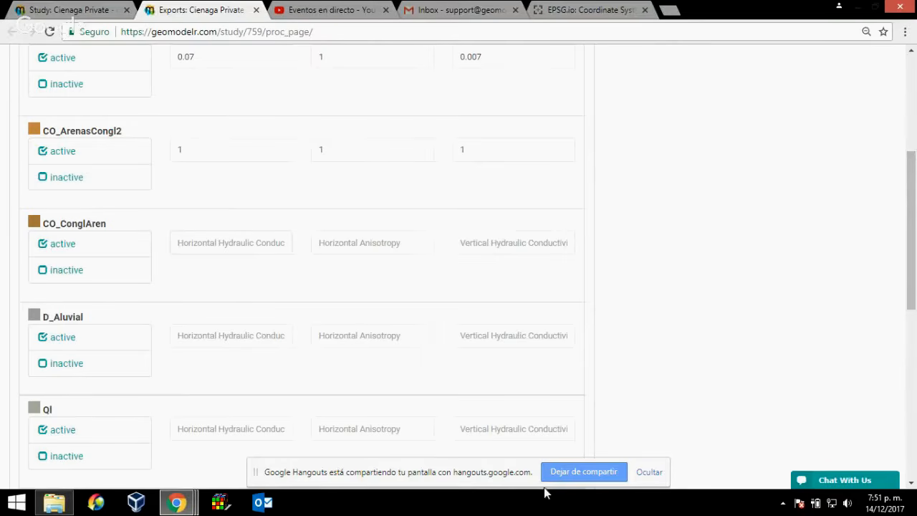
Step: Mute the other participant in the Google Hangouts window and return to the Cienaga Private exports page
mouse_move(179, 502)
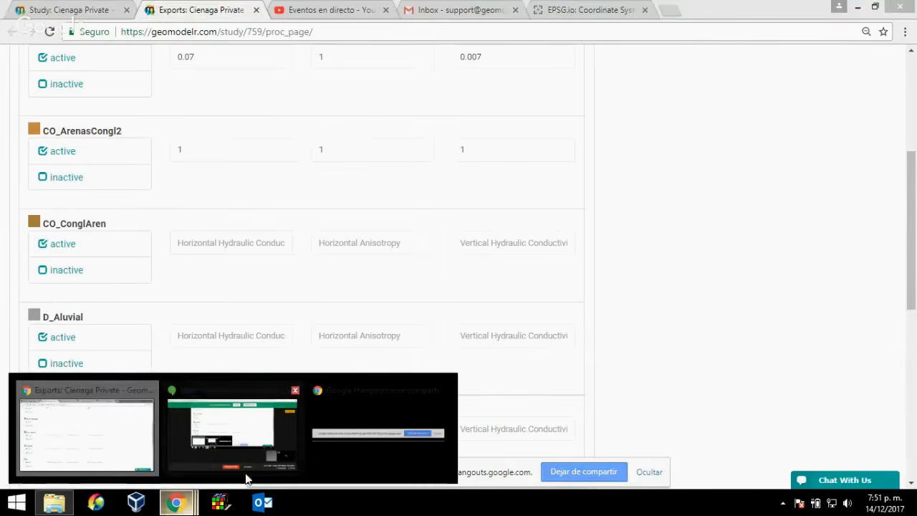
left_click(273, 434)
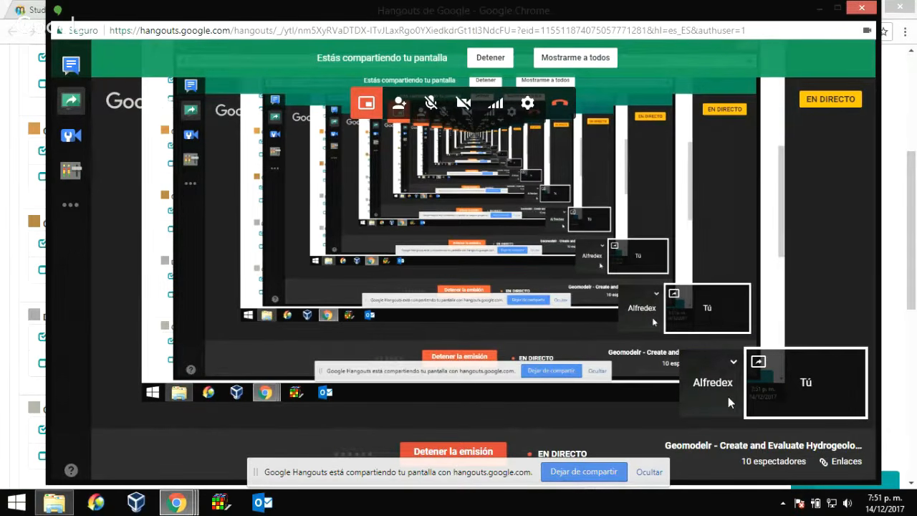
left_click(734, 359)
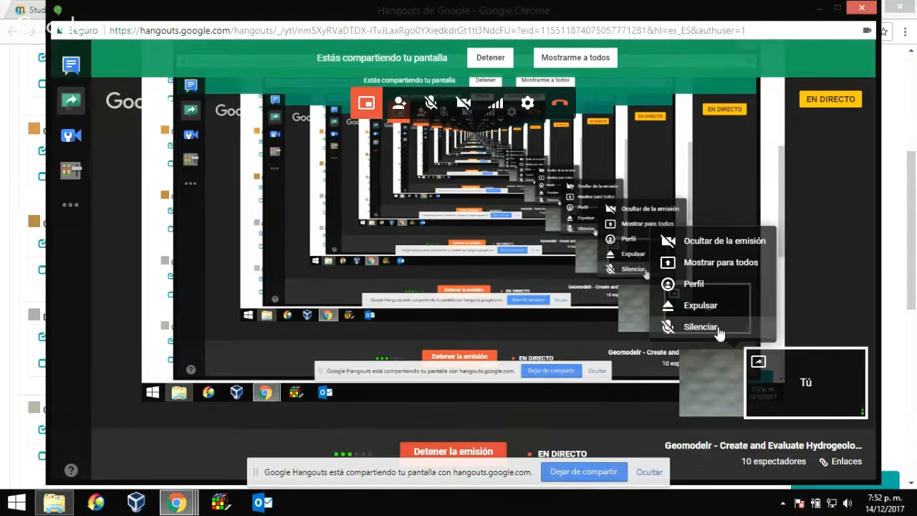
left_click(717, 329)
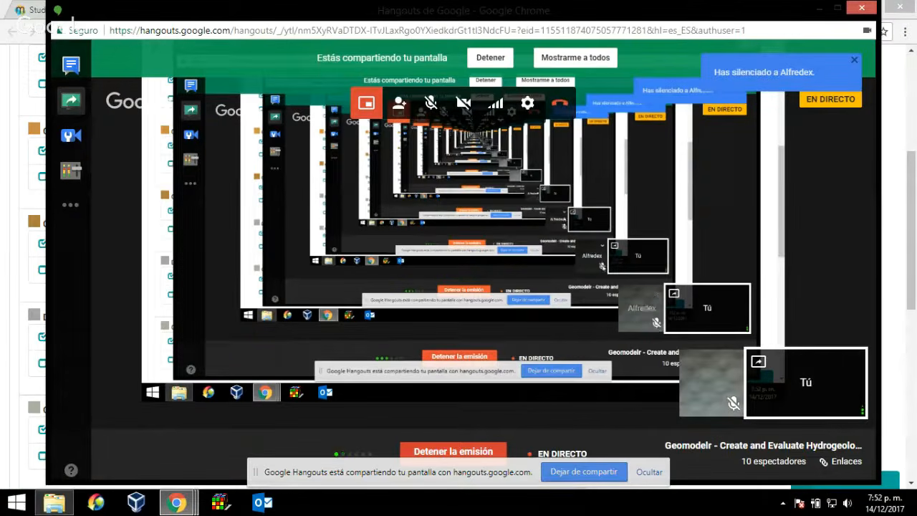
left_click(176, 502)
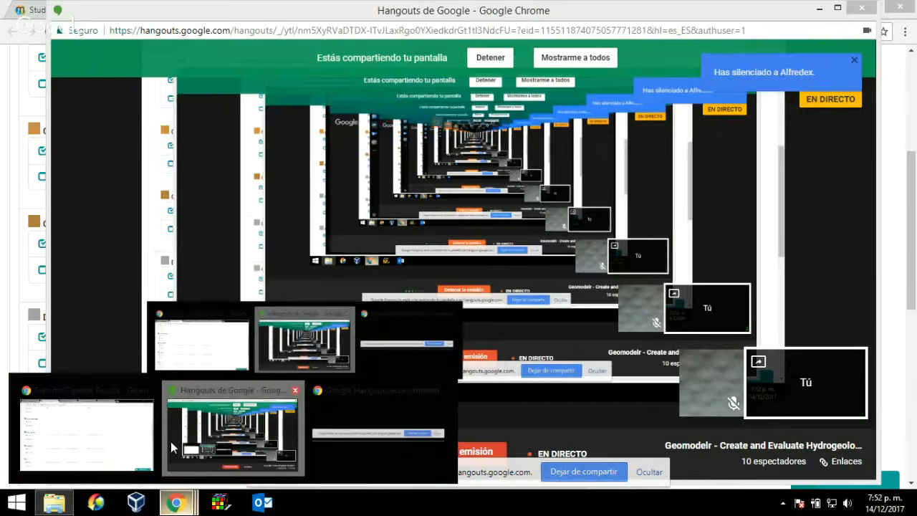
mouse_move(131, 442)
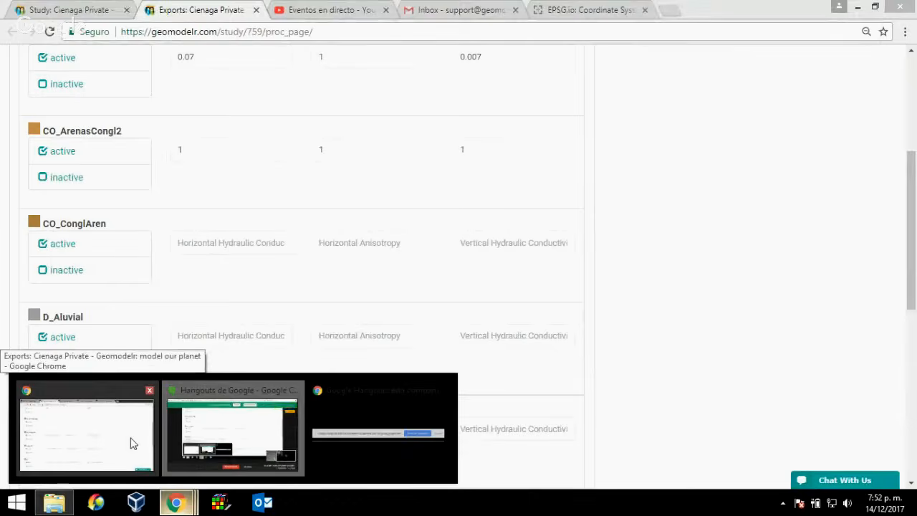
left_click(130, 442)
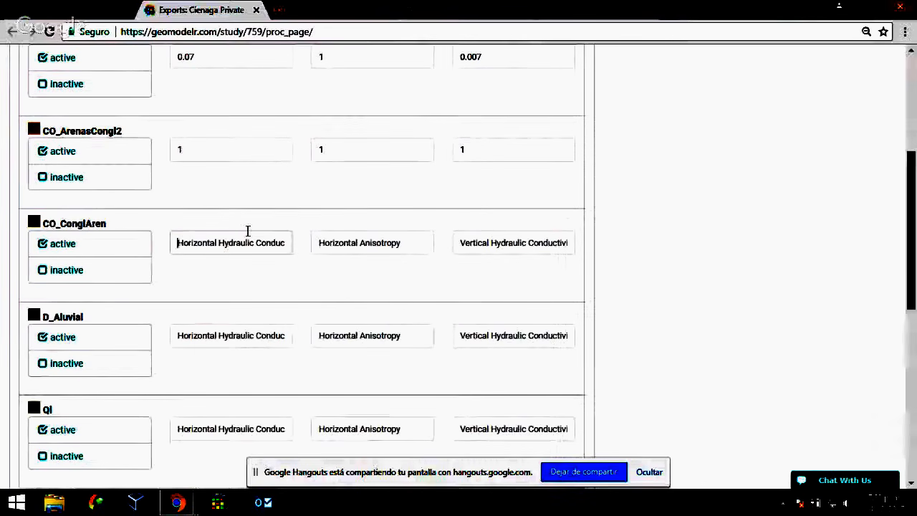
Step: Set CO_ConglAren's horizontal hydraulic conductivity to 0.05, horizontal anisotropy to 2 and vertical hydraulic conductivity to 0.005
type("0.05")
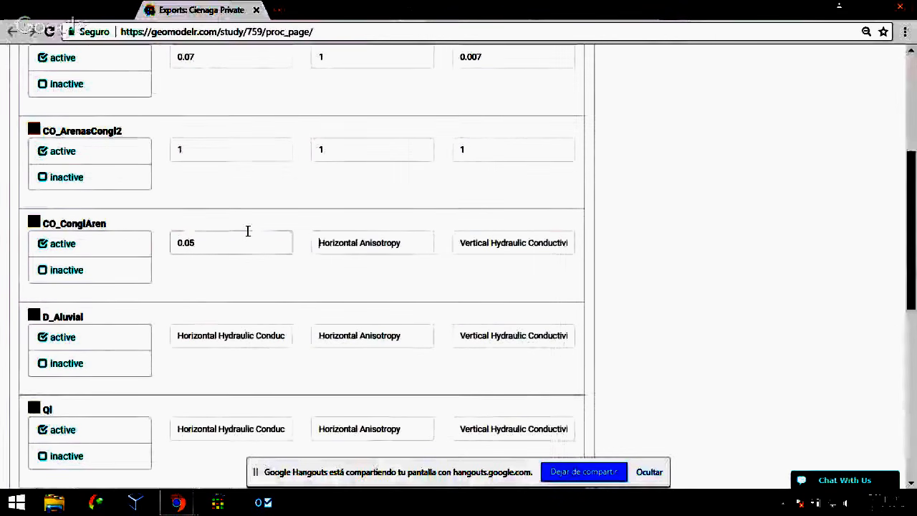
key("Tab")
type("2")
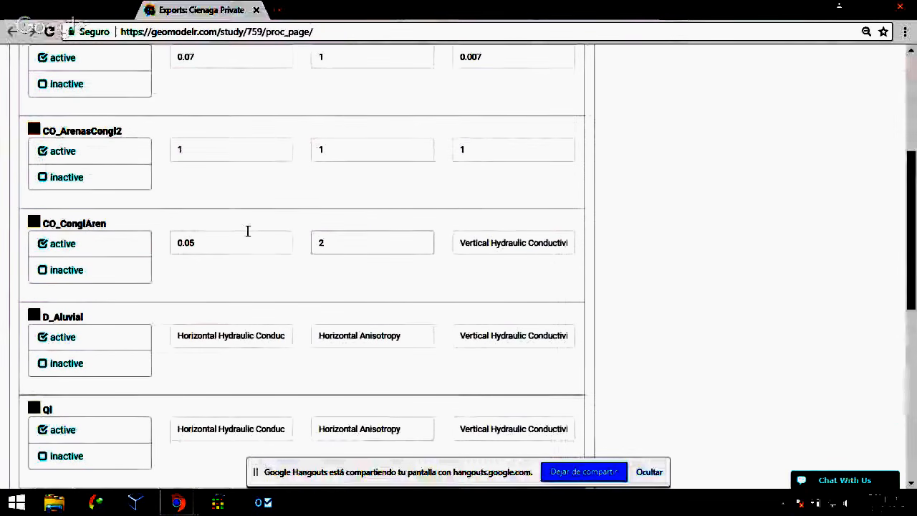
key("Tab")
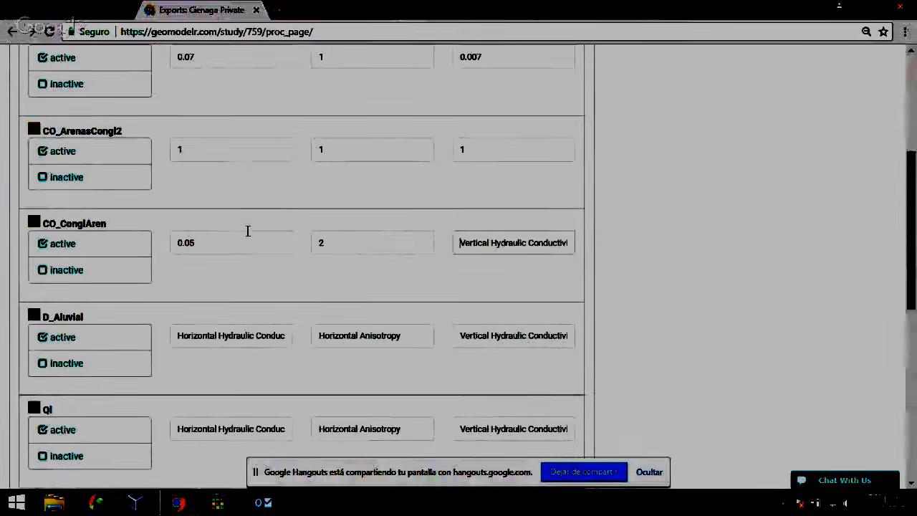
type("0.005")
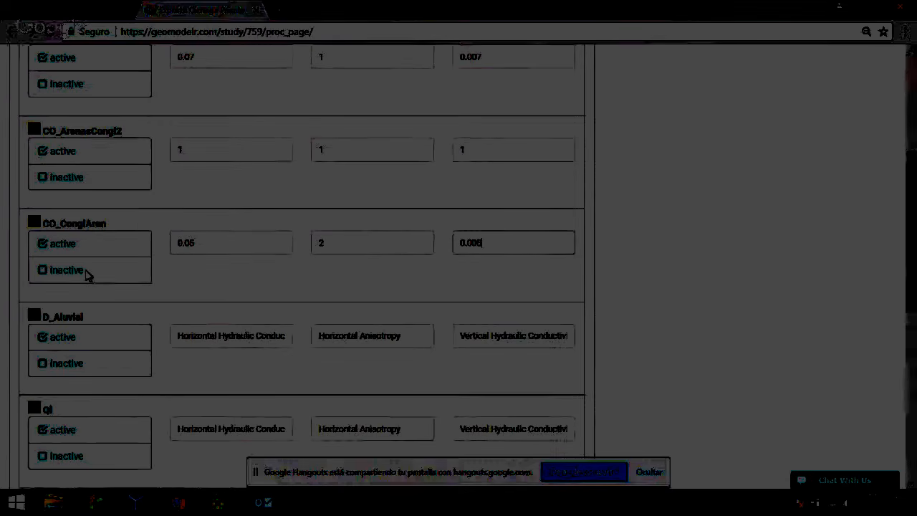
Step: Mark the CO_ConglAren unit as inactive in the Modflow input form
left_click(66, 270)
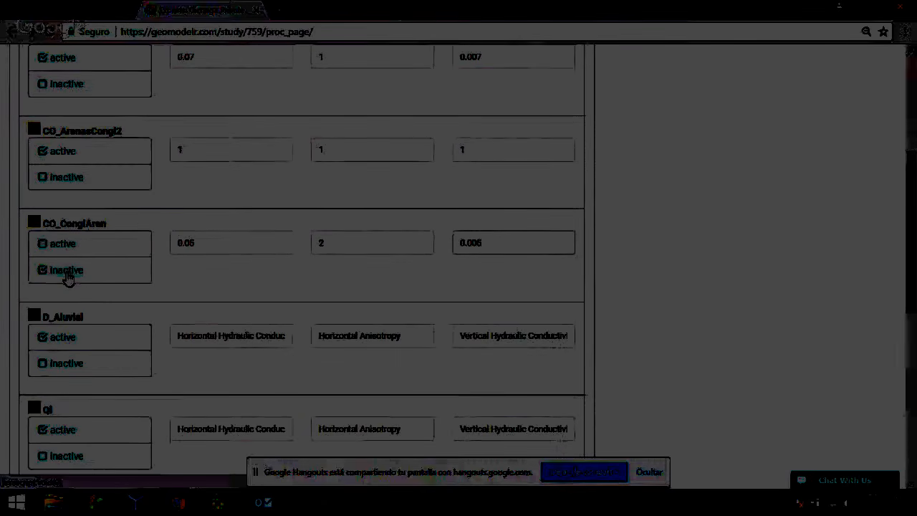
left_click(194, 247)
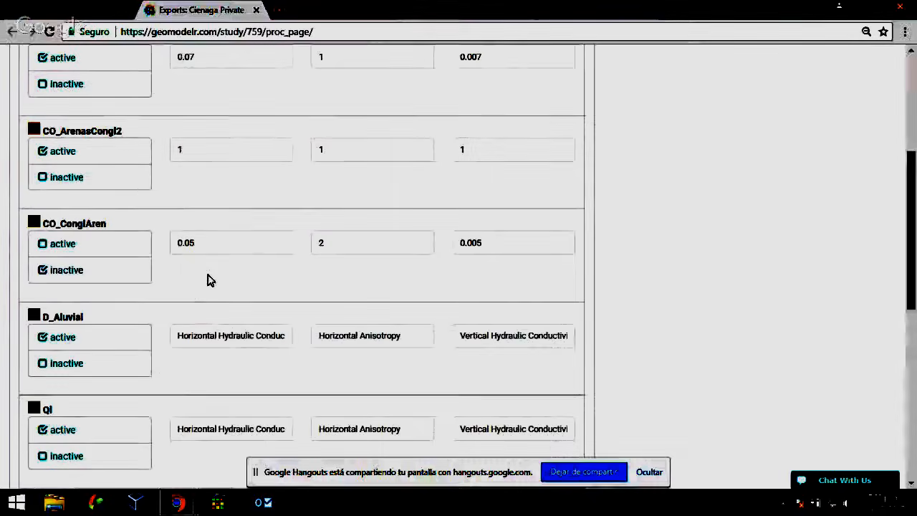
scroll(229, 278, "down", 1)
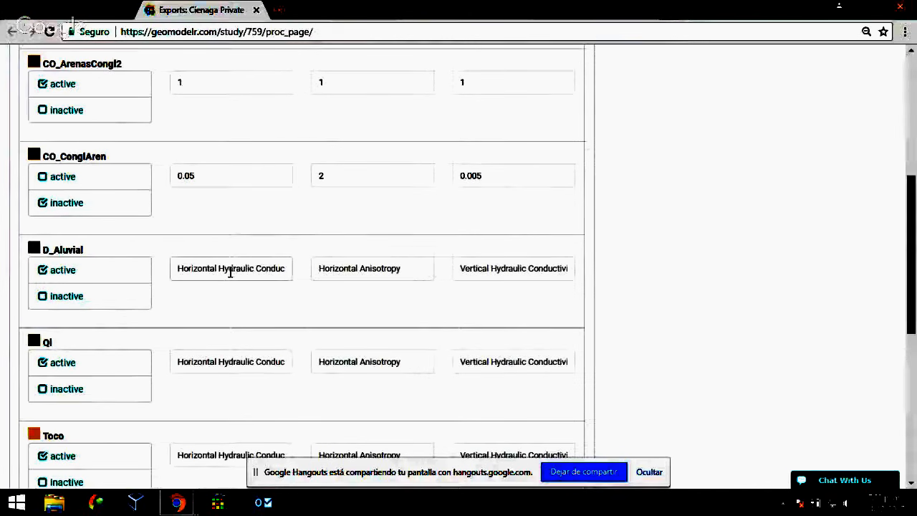
Step: Set D_Aluvial's horizontal hydraulic conductivity to 3, horizontal anisotropy to 1 and vertical hydraulic conductivity to 0.3
type("3")
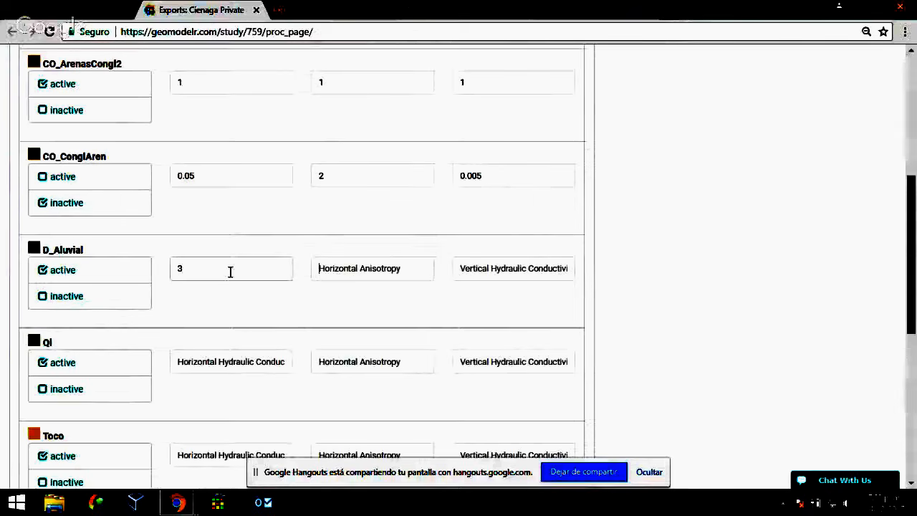
key("Tab")
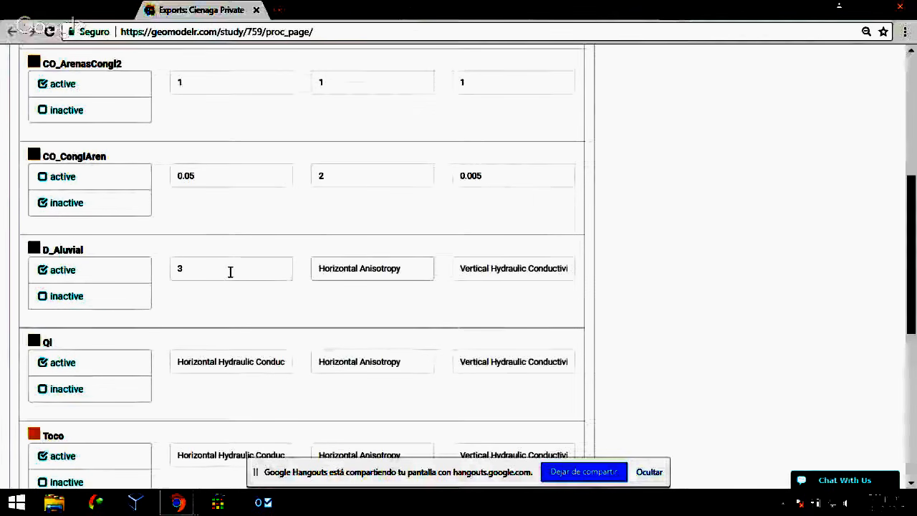
type("1")
key("Tab")
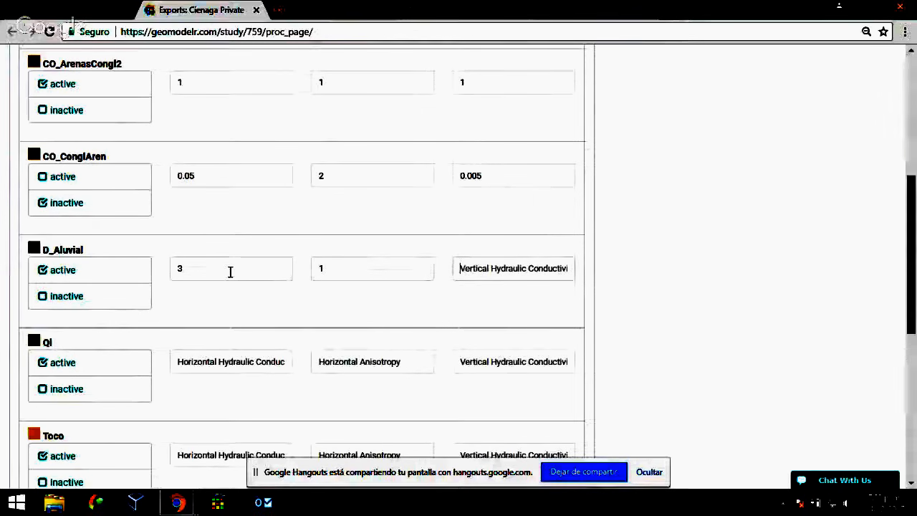
type("0.3")
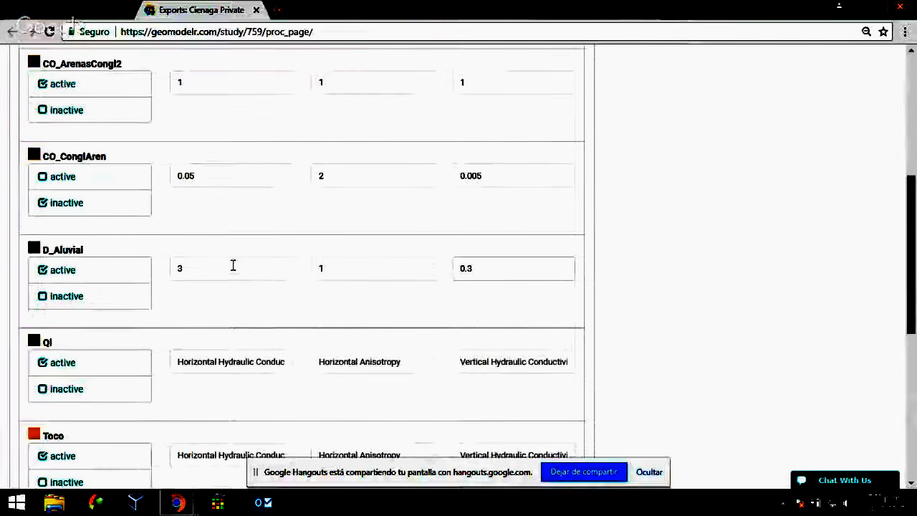
Step: Set the Ql unit's horizontal hydraulic conductivity, horizontal anisotropy and vertical hydraulic conductivity all to 1
scroll(230, 271, "down", 3)
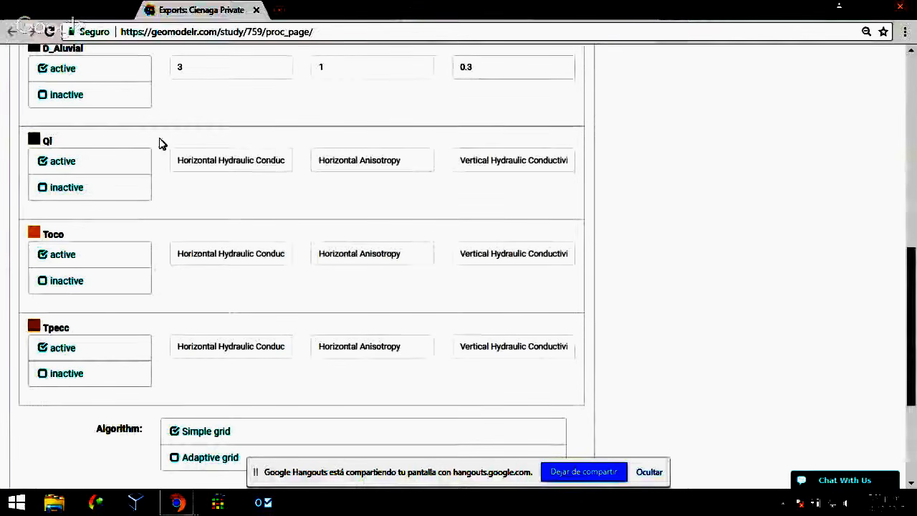
left_click(224, 165)
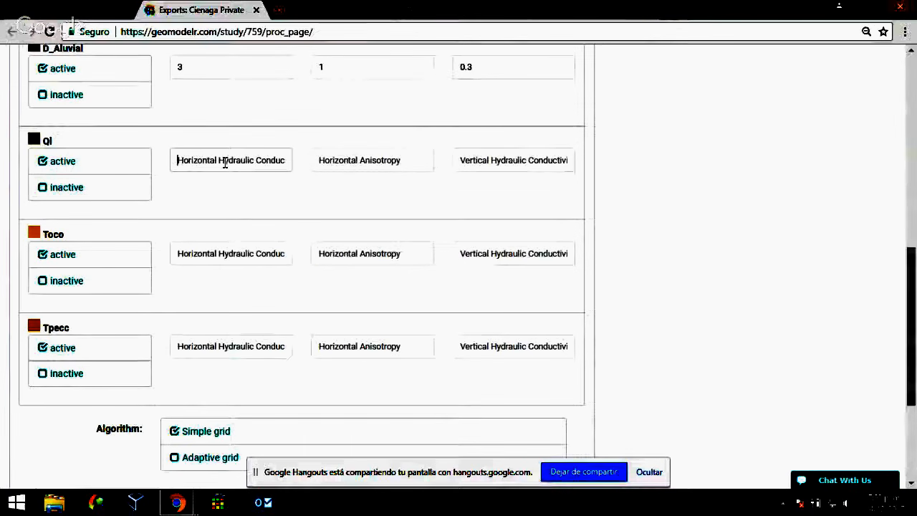
type("1")
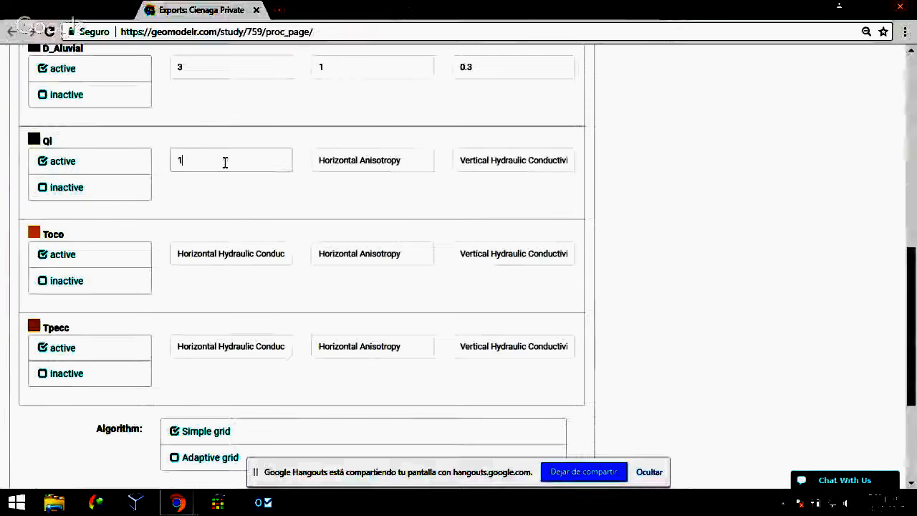
type("1")
key("Tab")
type("1")
key("Tab")
key("Tab")
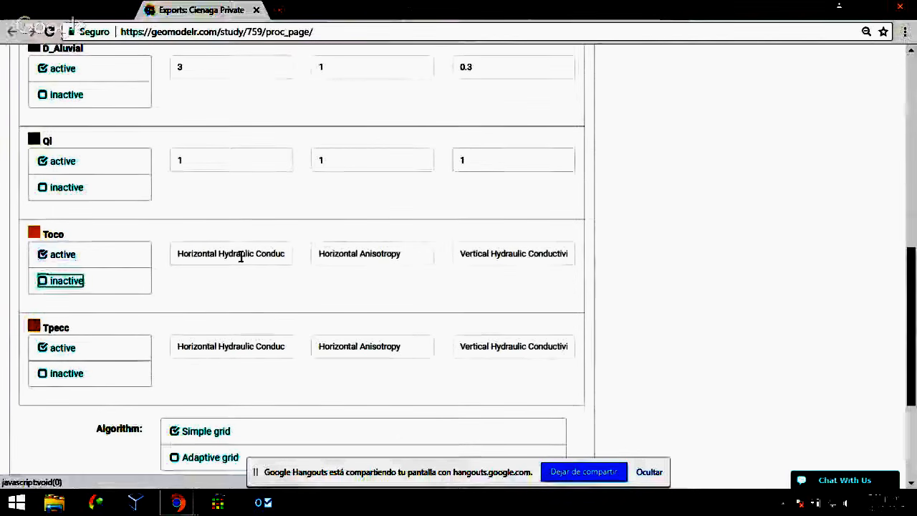
Step: Set the Toco unit's horizontal hydraulic conductivity, horizontal anisotropy and vertical hydraulic conductivity all to 1
left_click(242, 253)
type("1")
key("Tab")
type("1")
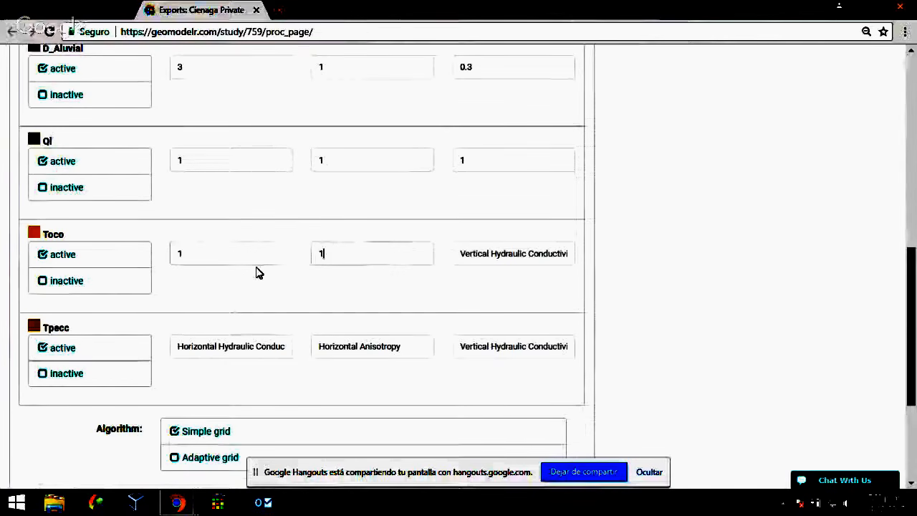
key("Tab")
type("1")
key("Tab")
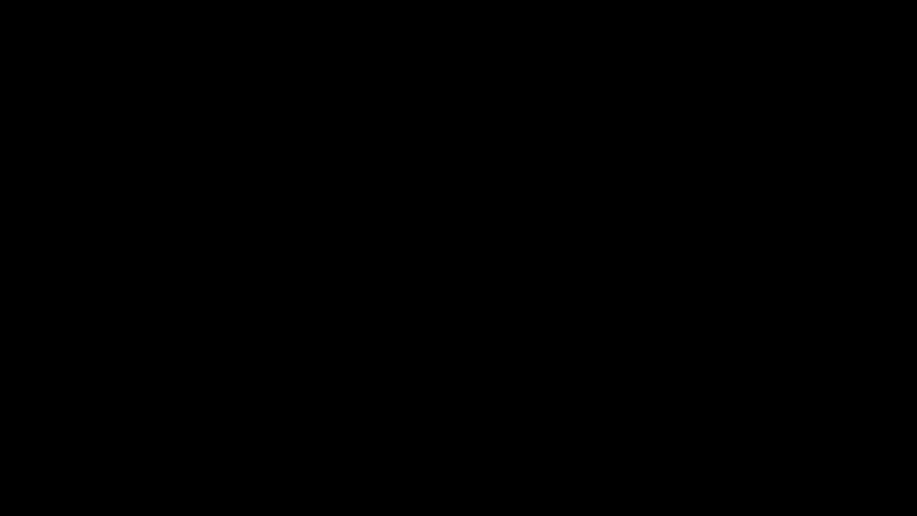
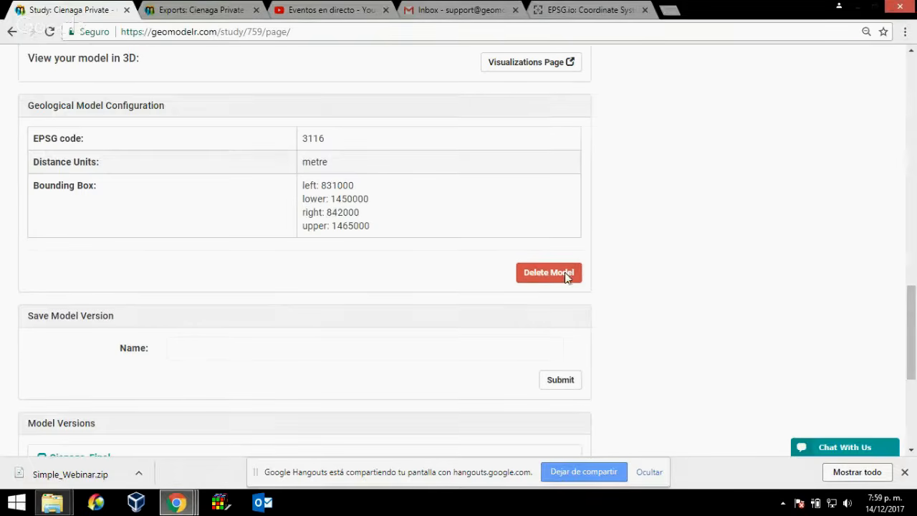
Step: Leave the Cienaga Private study page and display its exports page with the saved exports
scroll(403, 144, "up", 3)
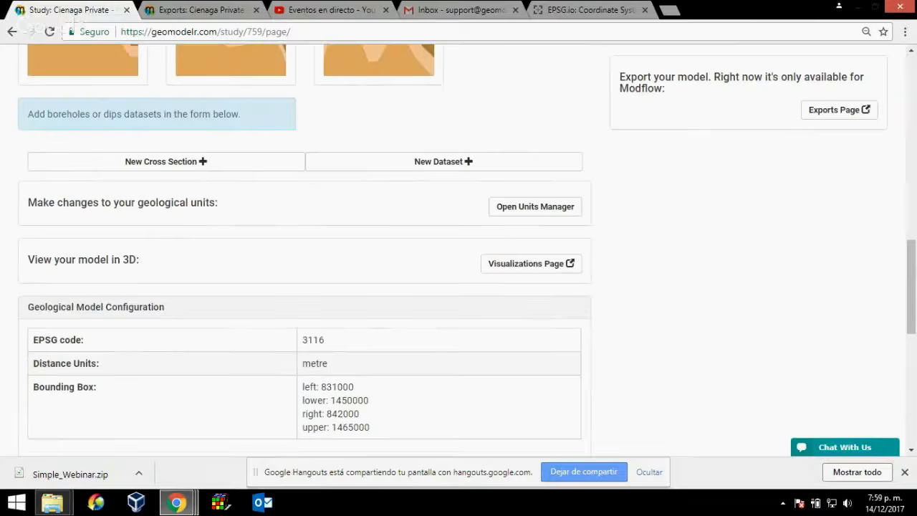
left_click(178, 502)
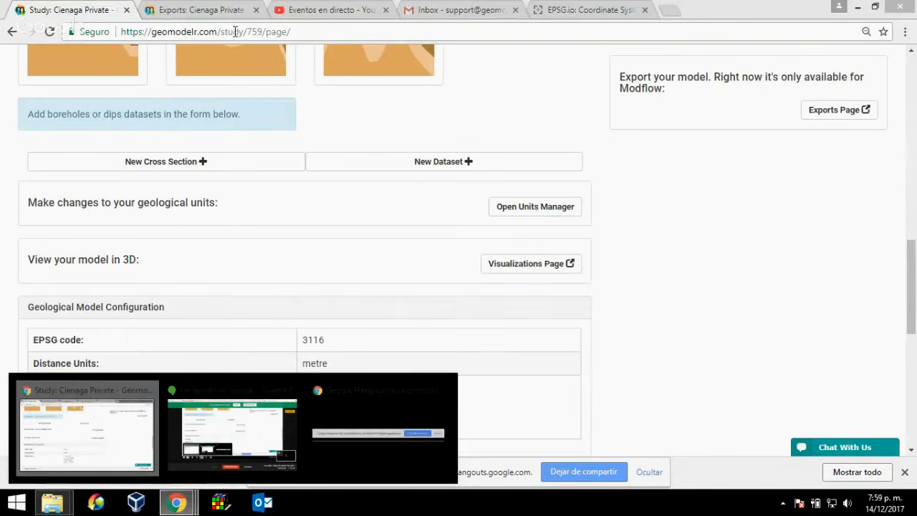
left_click(208, 6)
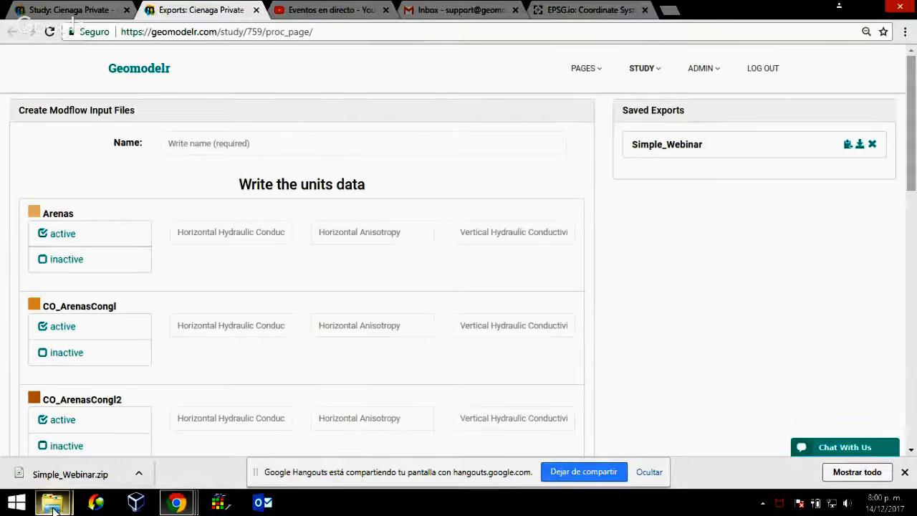
Step: Switch to File Explorer and open the extracted Simple_Webinar folder inside Webinar_Dec
mouse_move(53, 508)
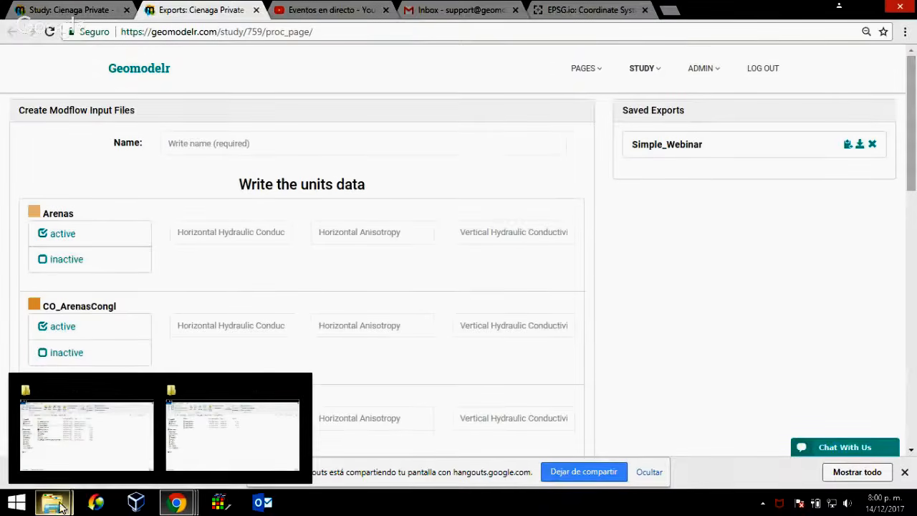
left_click(101, 446)
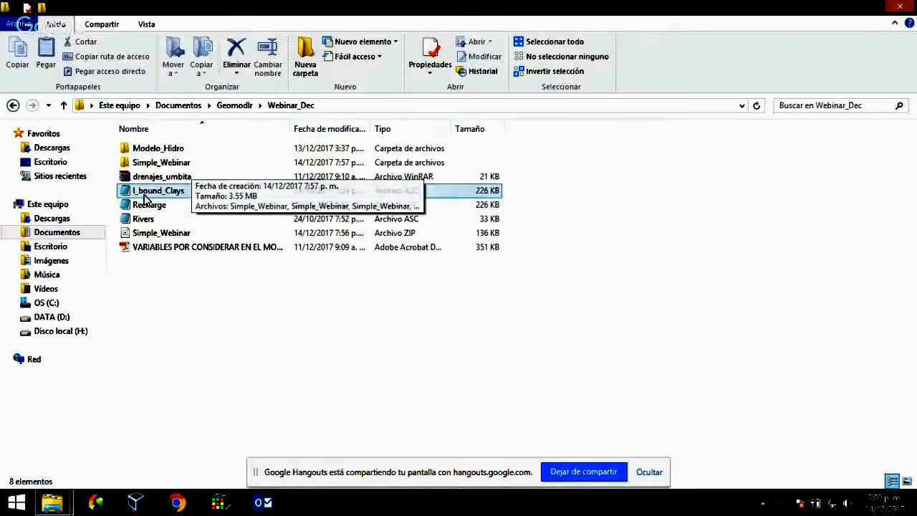
double_click(163, 163)
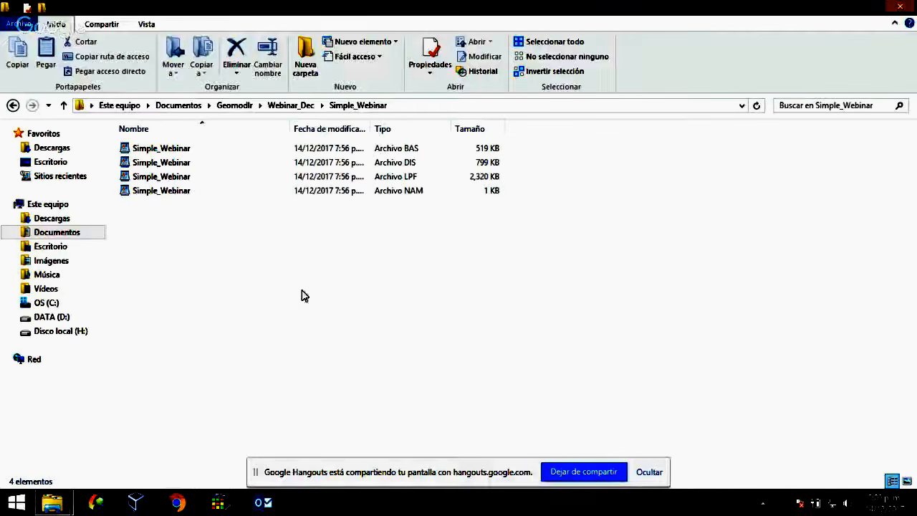
Step: Examine the exported Simple_Webinar Modflow files of types BAS, DIS, LPF and NAM one by one
left_click(182, 163)
left_click(207, 191)
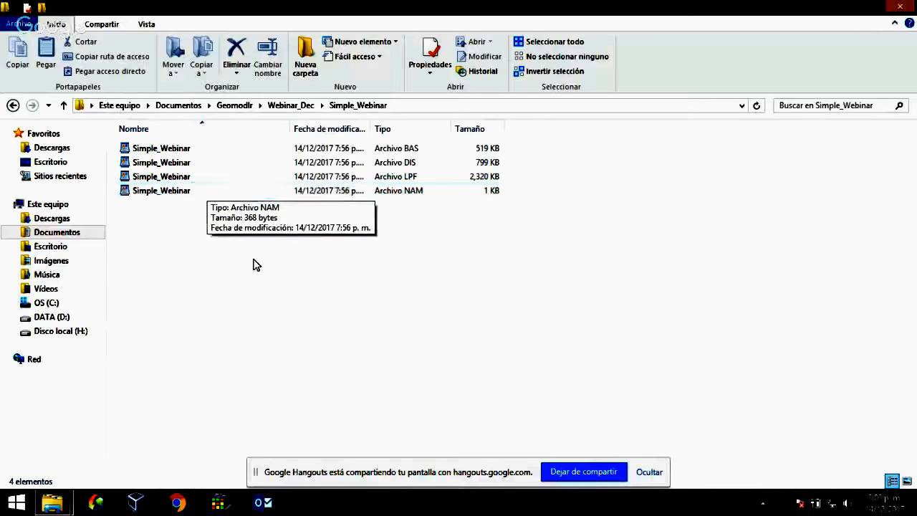
left_click(225, 164)
left_click(205, 148)
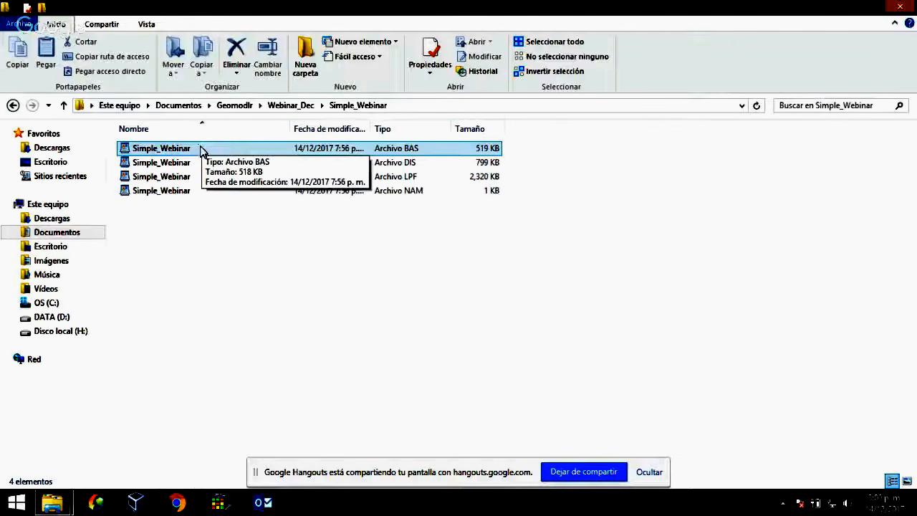
left_click(259, 288)
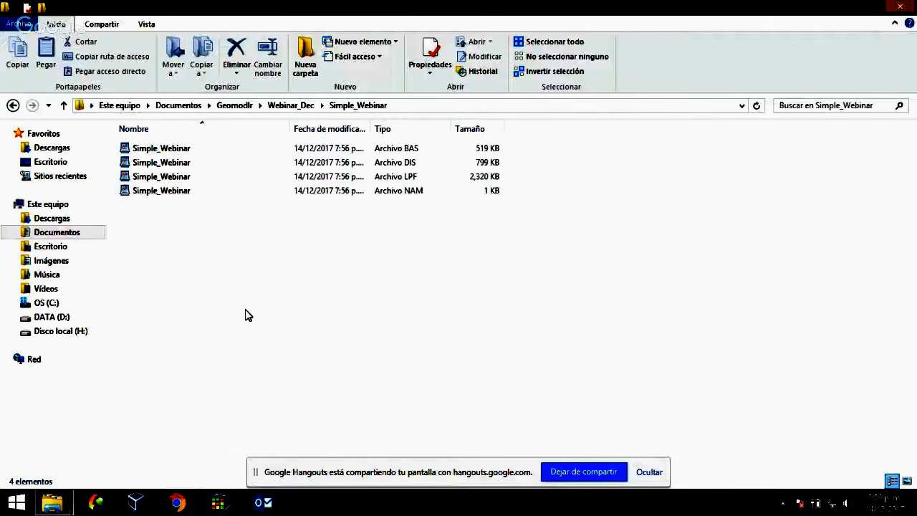
left_click(154, 175)
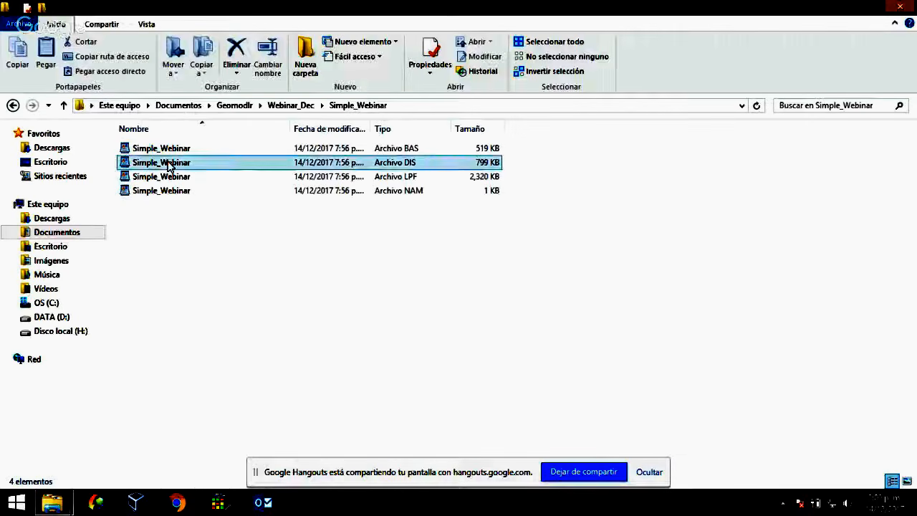
left_click(410, 164)
left_click(260, 344)
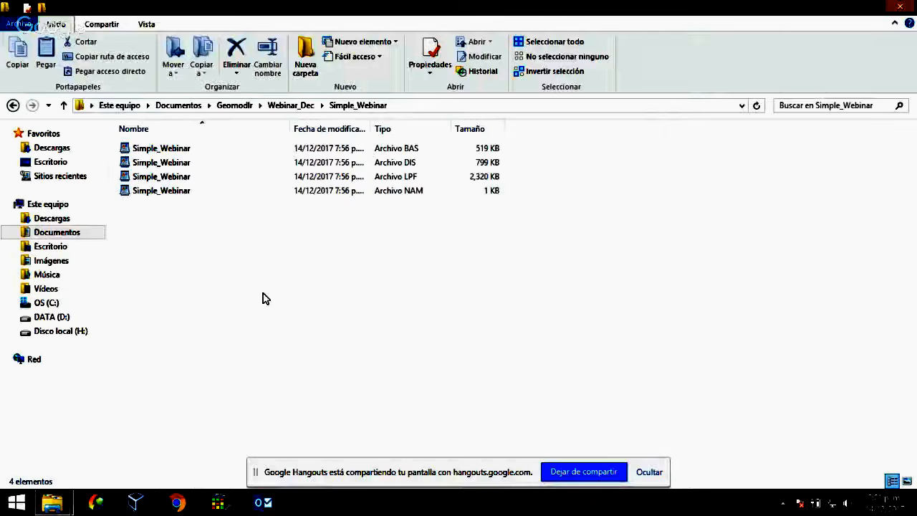
left_click(350, 177)
left_click(233, 278)
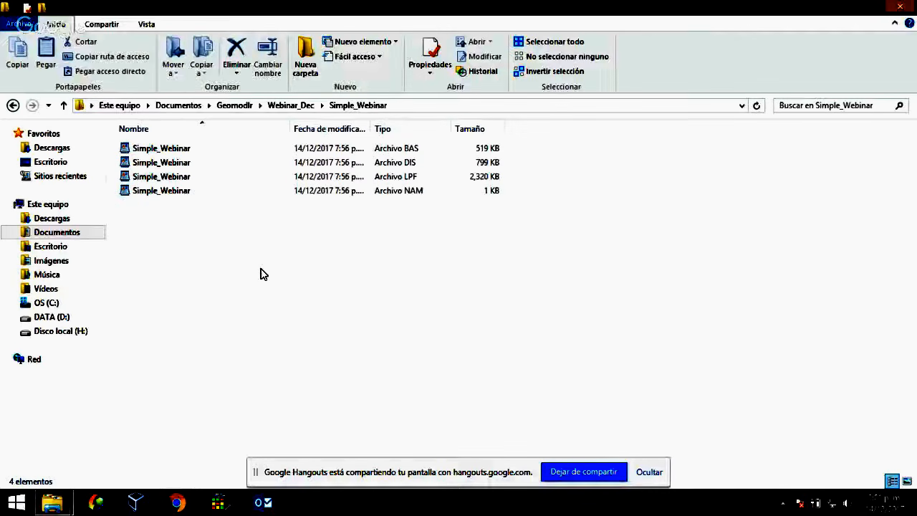
left_click(185, 192)
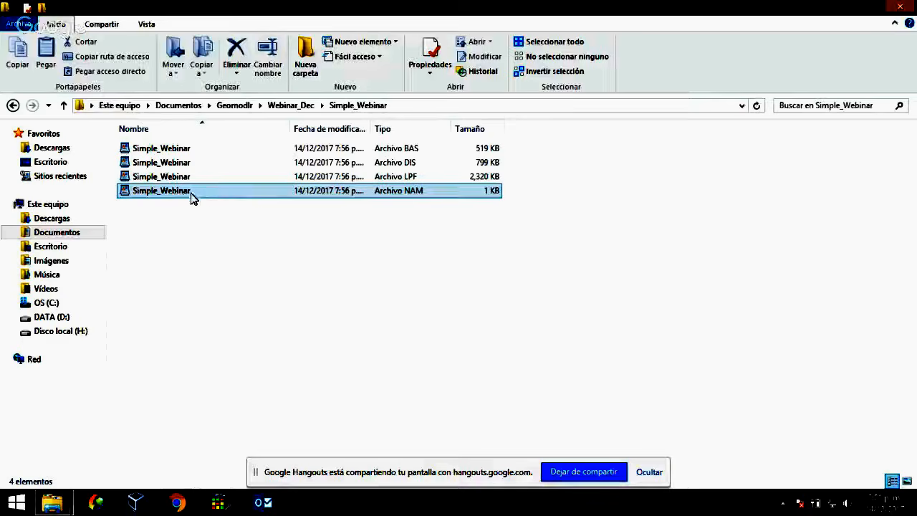
left_click(178, 264)
left_click(177, 194)
left_click(174, 178)
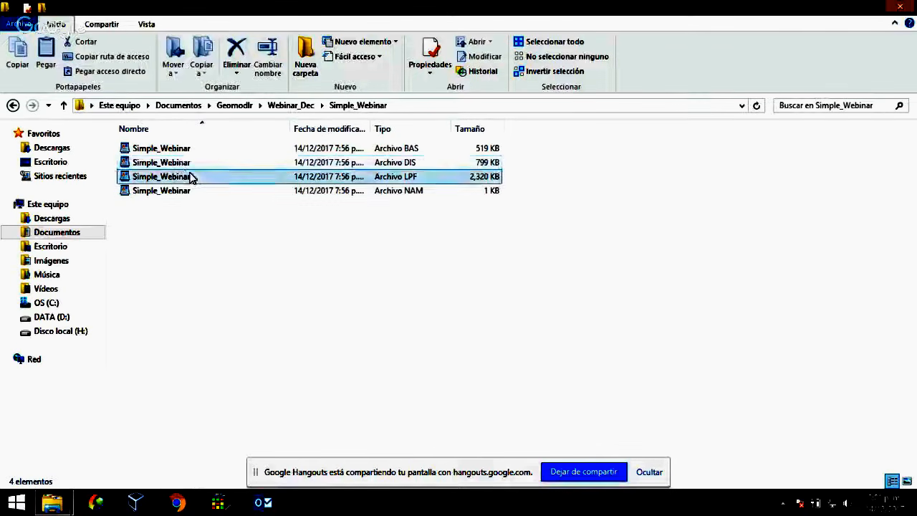
Step: Launch ModelMuse, start importing a MODFLOW-2005 or MODFLOW-NWT model, and move the import dialog aside
left_click(218, 502)
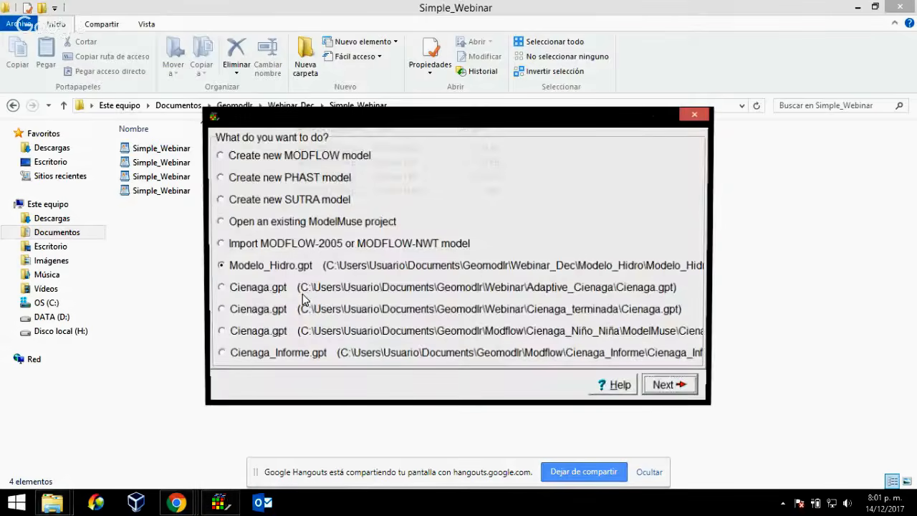
left_click(301, 243)
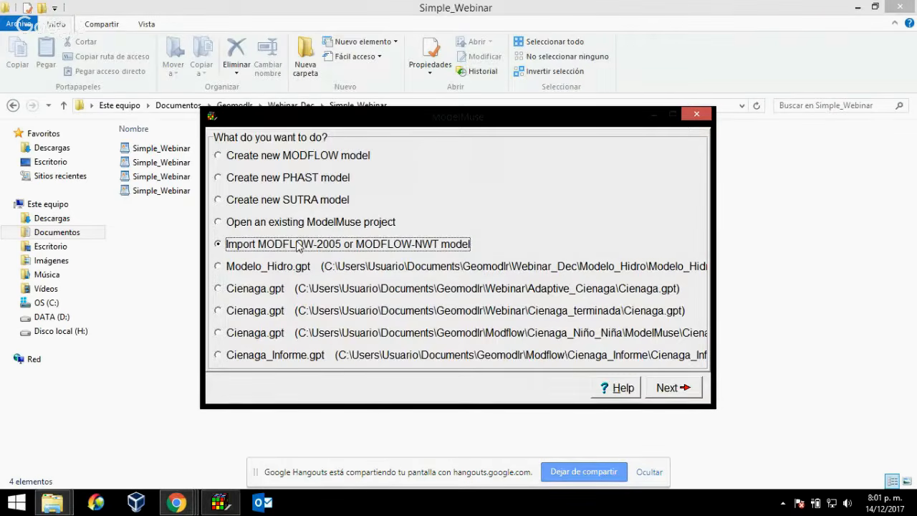
left_click(677, 387)
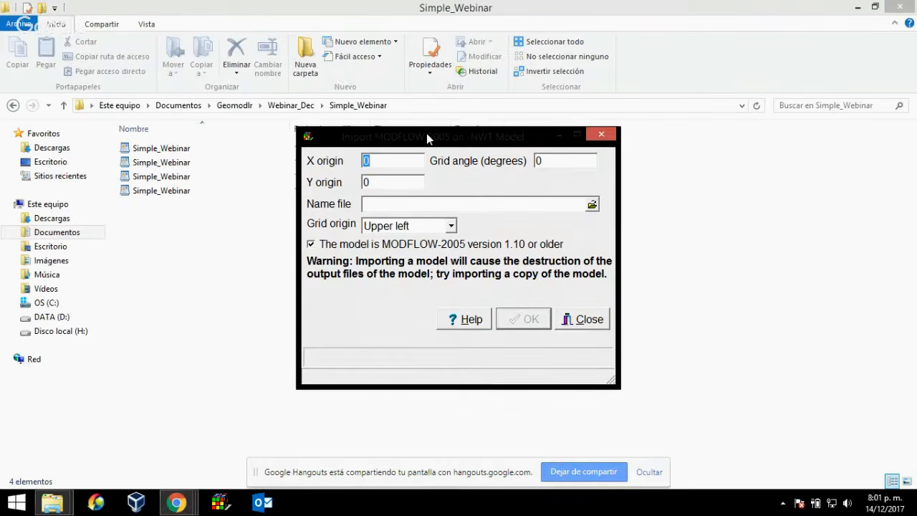
left_click_drag(427, 134, 631, 133)
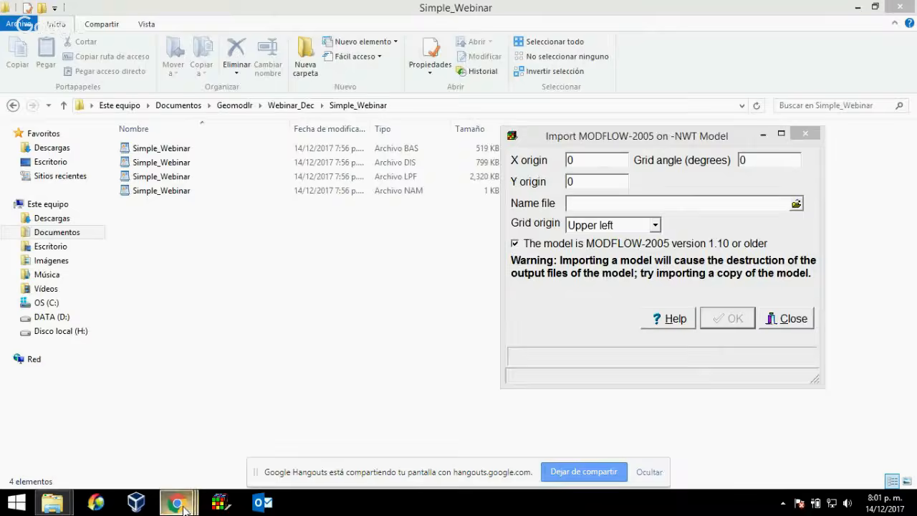
Step: Switch to Chrome and show the bounding box coordinates in the Cienaga Private study's geological model configuration
mouse_move(176, 502)
left_click(104, 449)
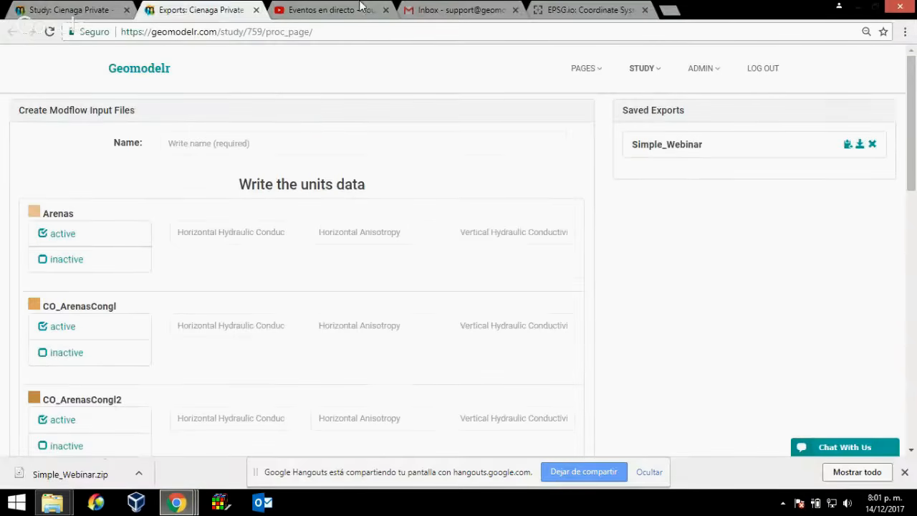
left_click(72, 10)
scroll(717, 226, "down", 1)
scroll(714, 225, "down", 3)
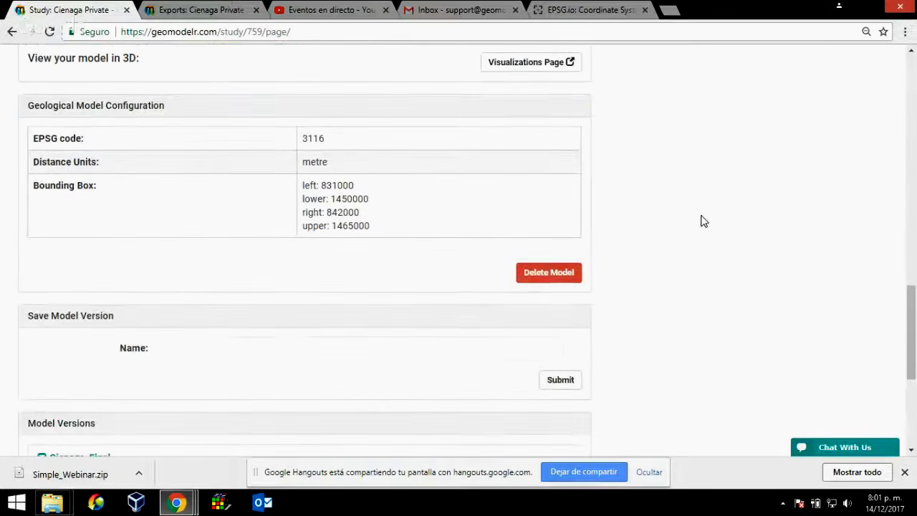
scroll(703, 216, "up", 1)
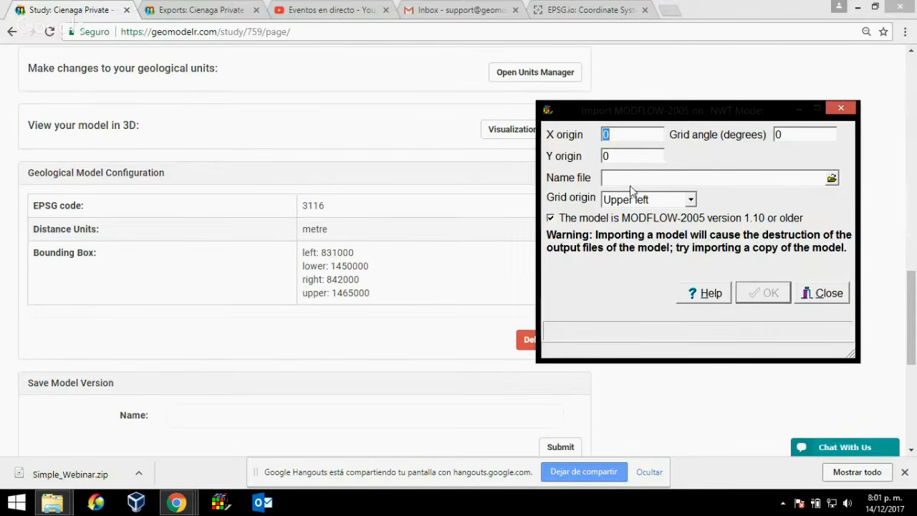
Step: Set the imported model's X origin to 831000 and Y origin to 1465000
type("831000")
key("Tab")
key("Tab")
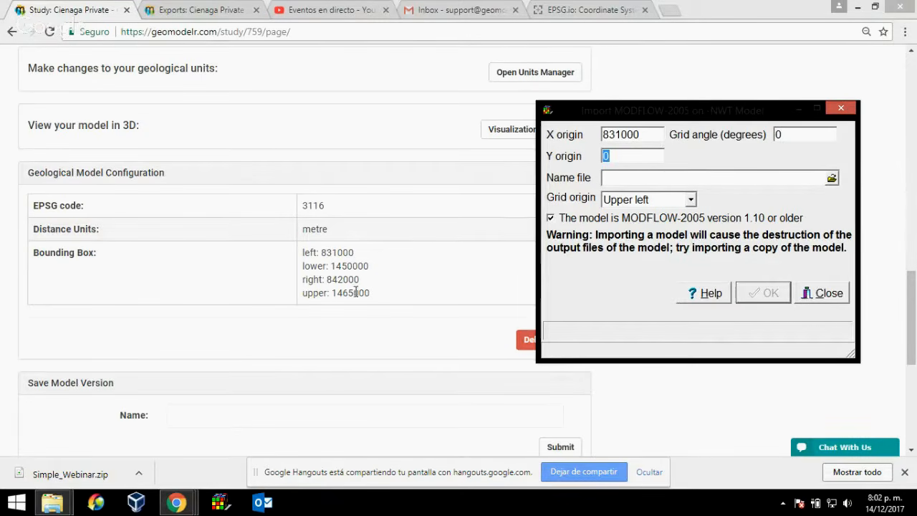
type("1465000")
Step: Choose the Simple_Webinar NAM file in the Simple_Webinar folder as the name file for the import
left_click(831, 179)
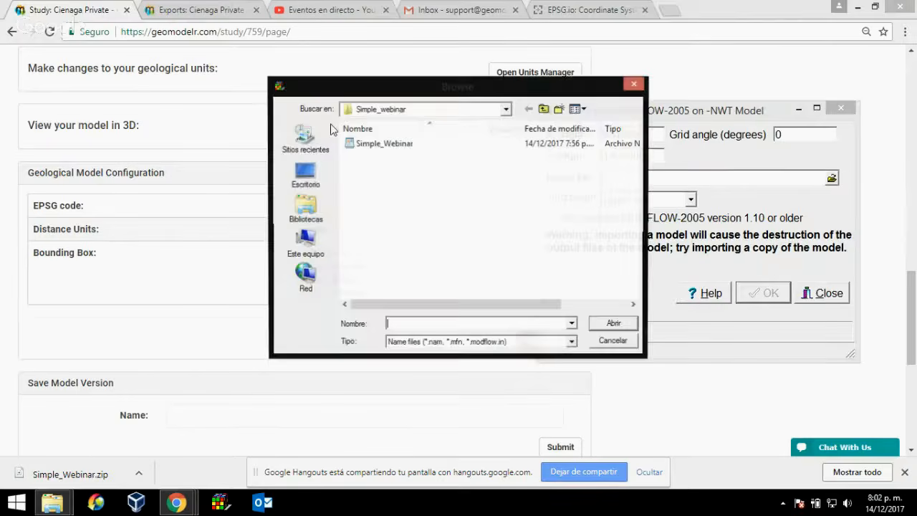
left_click(544, 109)
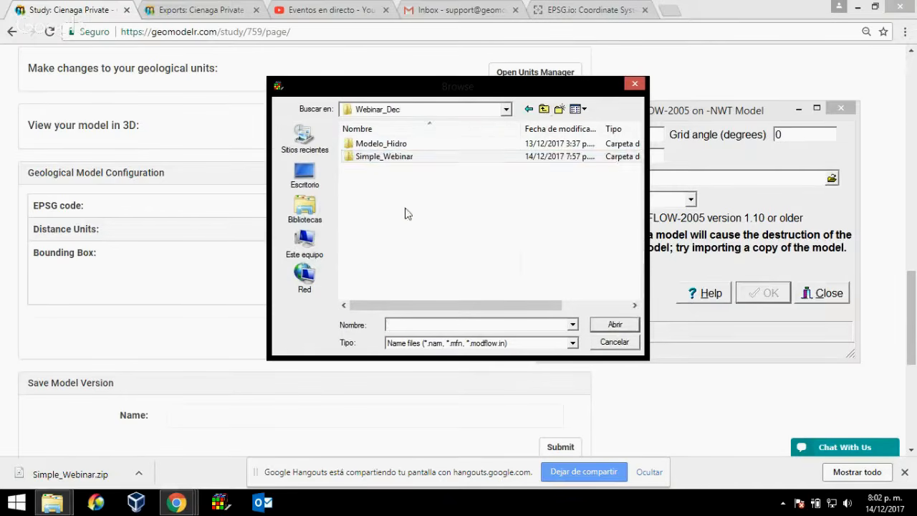
double_click(378, 157)
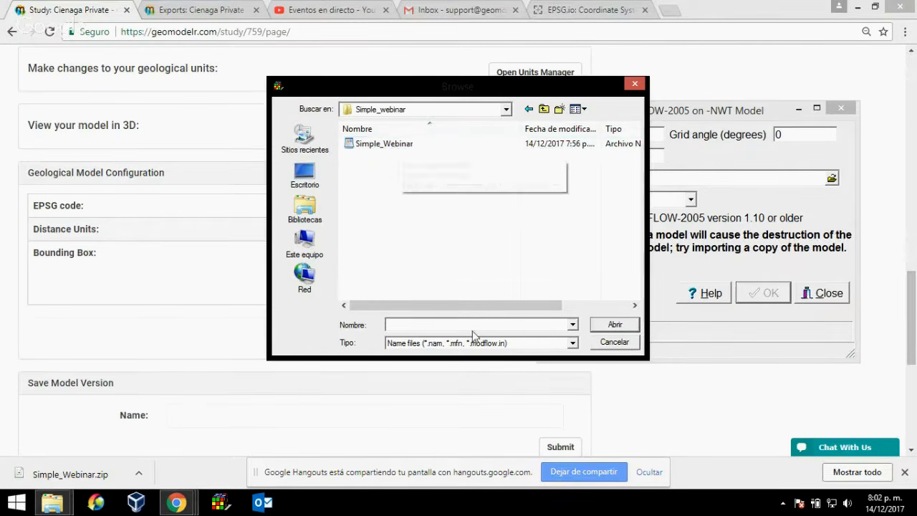
left_click_drag(526, 306, 575, 270)
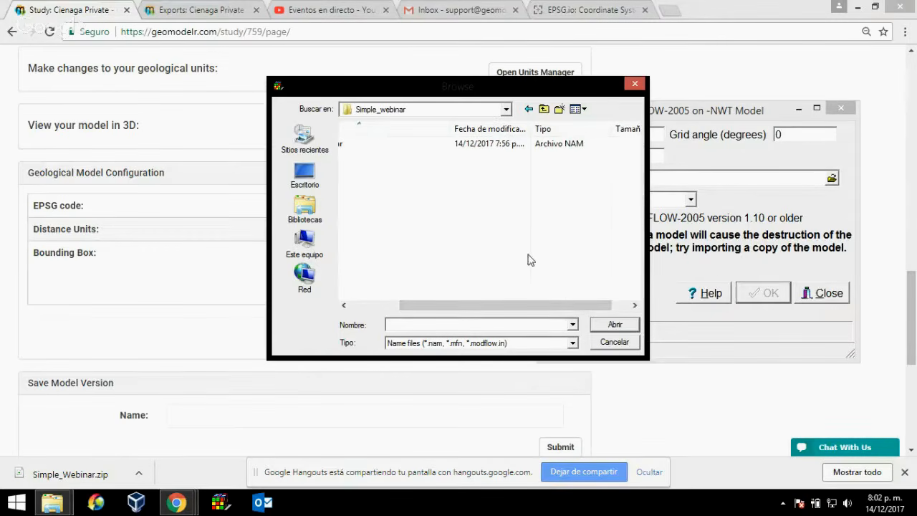
left_click_drag(529, 304, 462, 304)
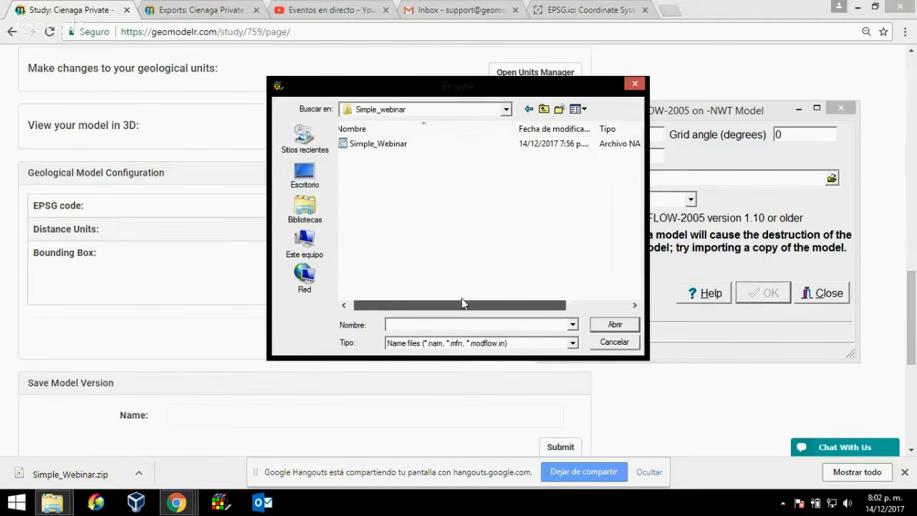
double_click(378, 143)
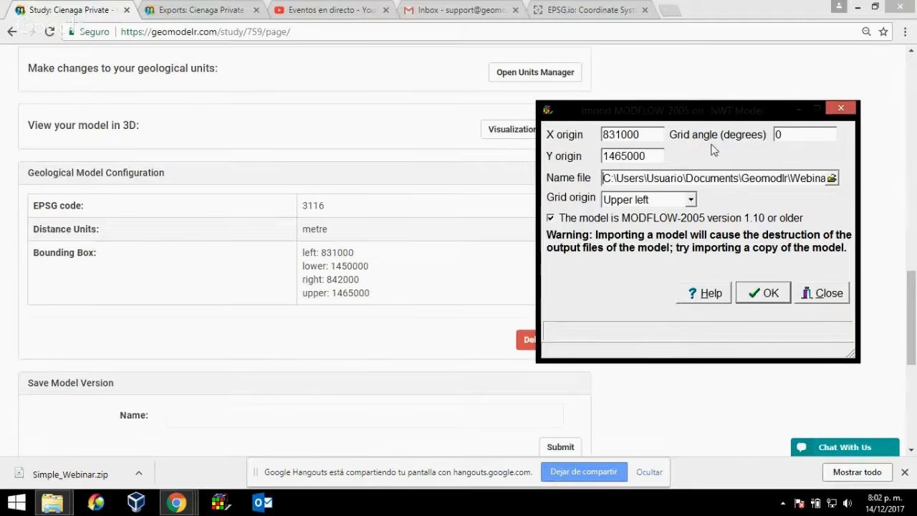
Step: Move the import dialog clear of the web page's edge and run the MODFLOW model import
left_click_drag(700, 111, 490, 89)
left_click(561, 275)
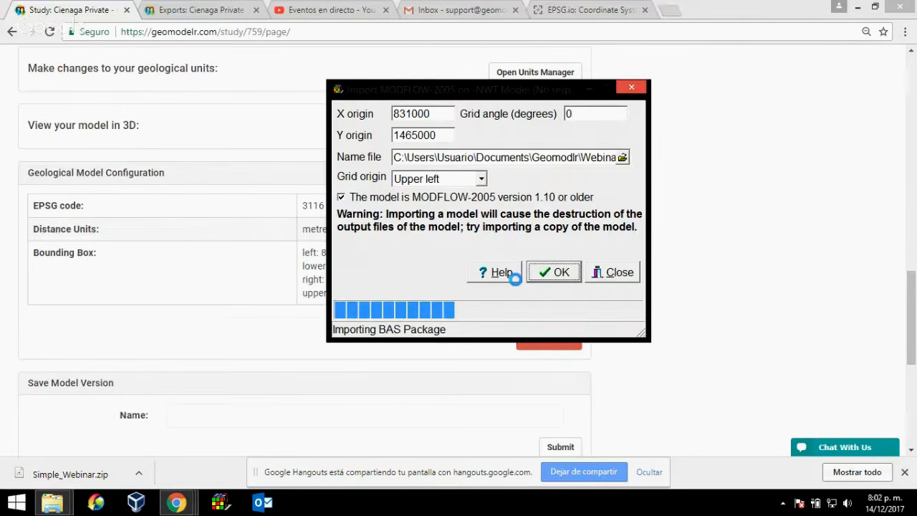
mouse_move(176, 502)
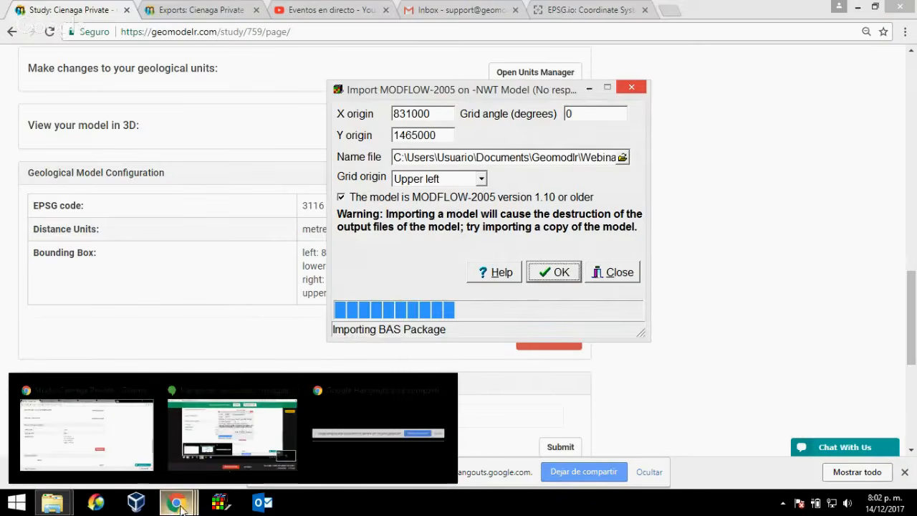
left_click(264, 427)
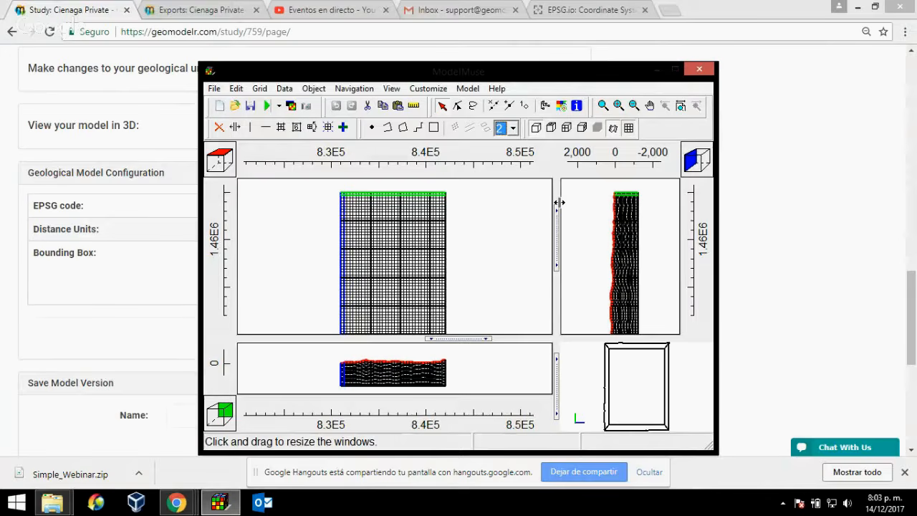
Step: Maximize the ModelMuse window, enlarge the front view pane and zoom in on the model's front cross-section
left_click(674, 69)
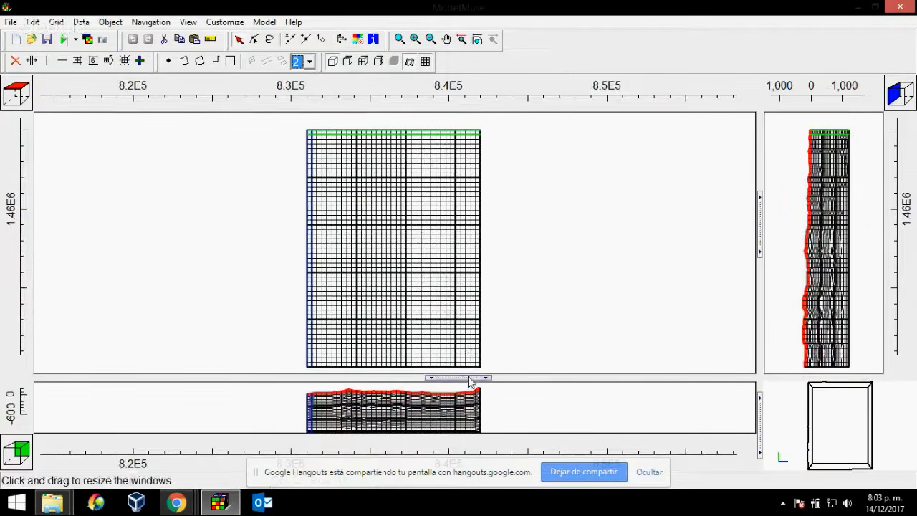
left_click_drag(471, 376, 483, 287)
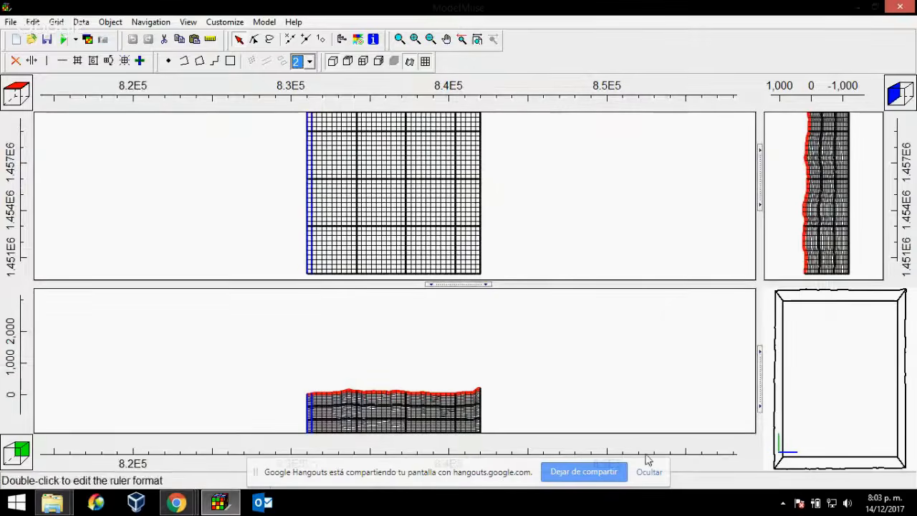
left_click(652, 479)
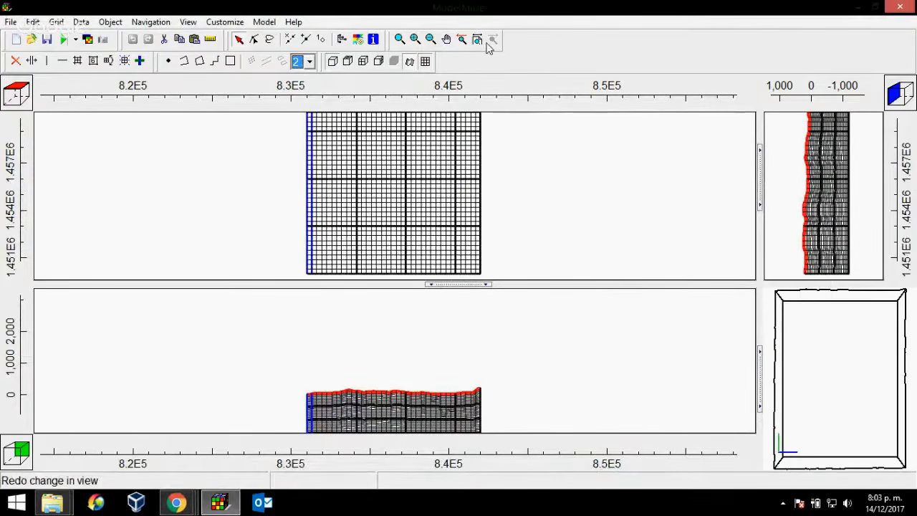
left_click(470, 43)
left_click(400, 39)
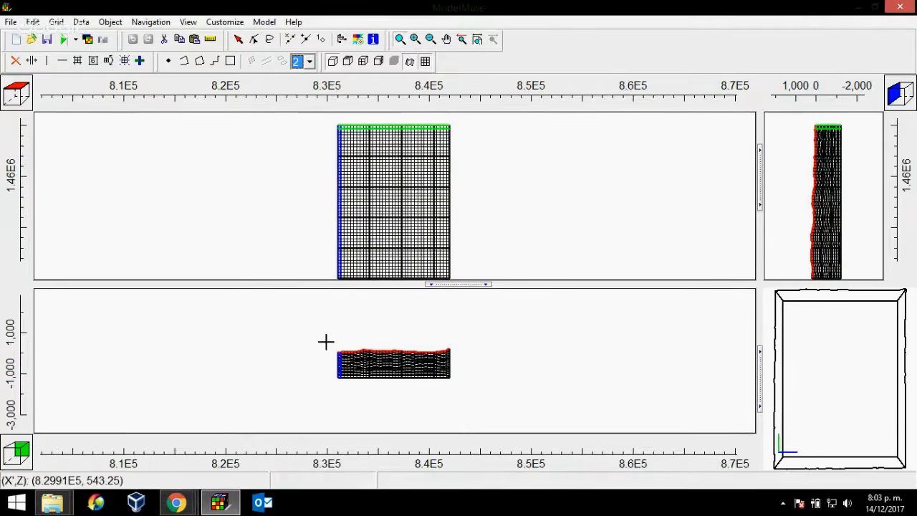
left_click_drag(326, 343, 462, 385)
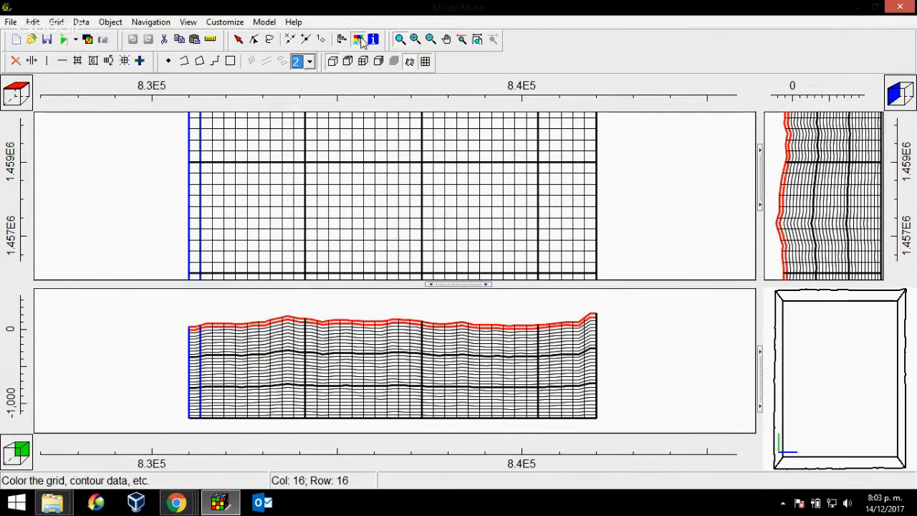
Step: Color the grid by the required hydrology data set Kx, with the log transform enabled
left_click(361, 41)
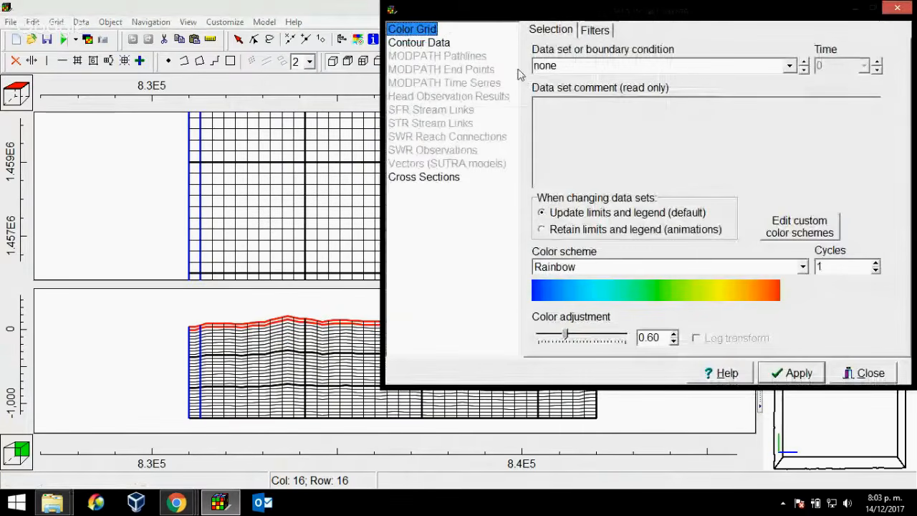
left_click(789, 66)
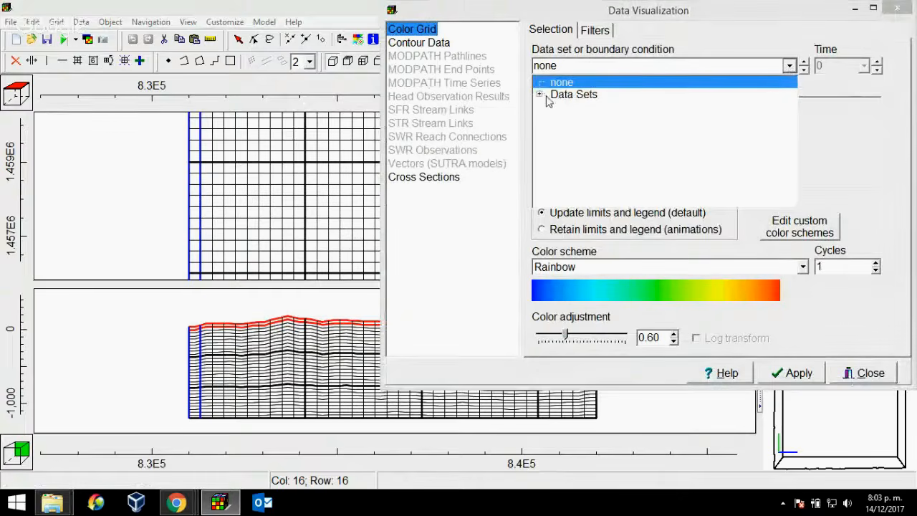
left_click(540, 95)
left_click(551, 106)
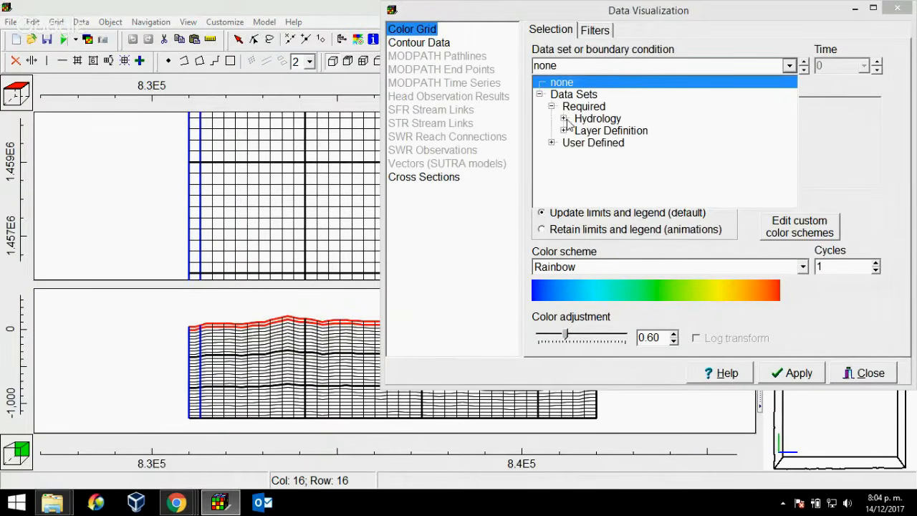
left_click(563, 118)
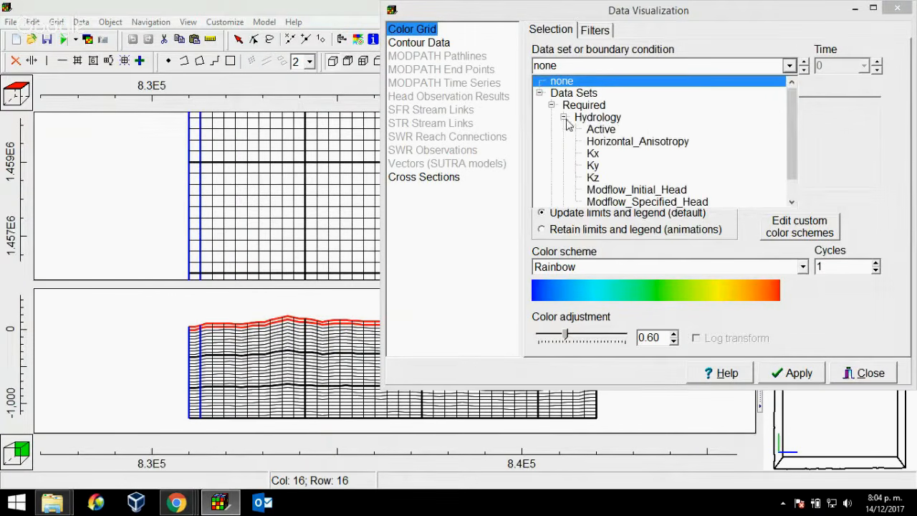
left_click(595, 154)
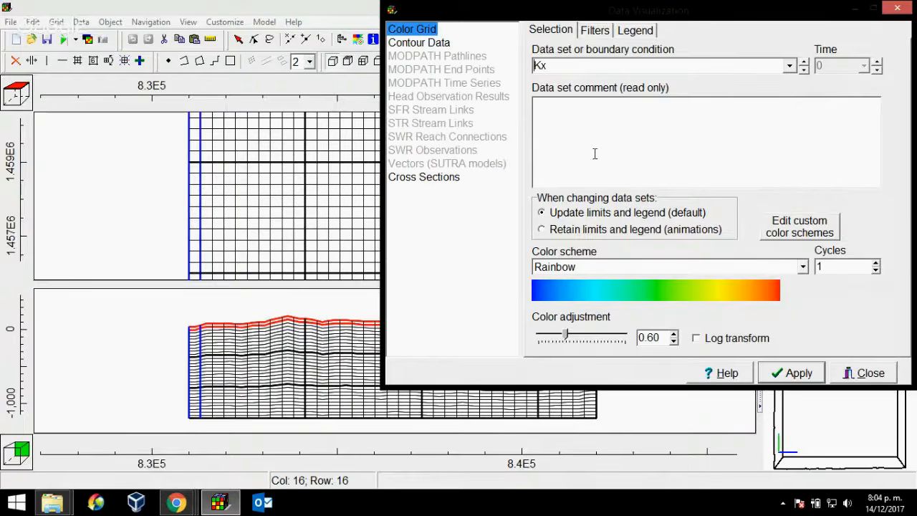
left_click(697, 340)
left_click(797, 374)
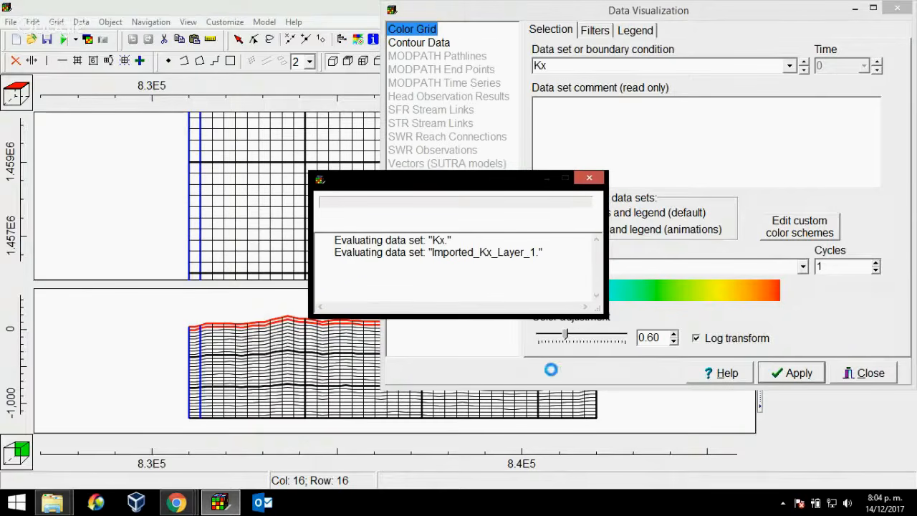
Step: Switch to Chrome and display the Total visualization from the Cienaga Private model's visualizations page
mouse_move(205, 499)
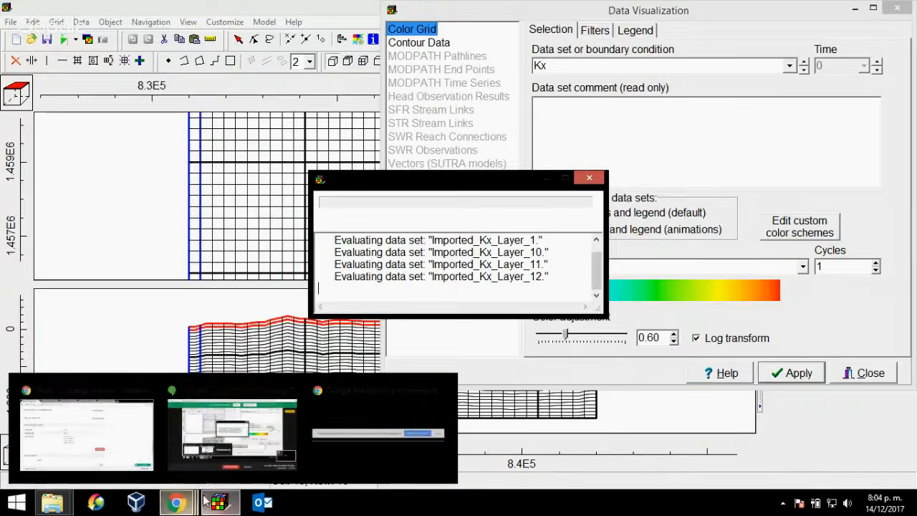
left_click(118, 426)
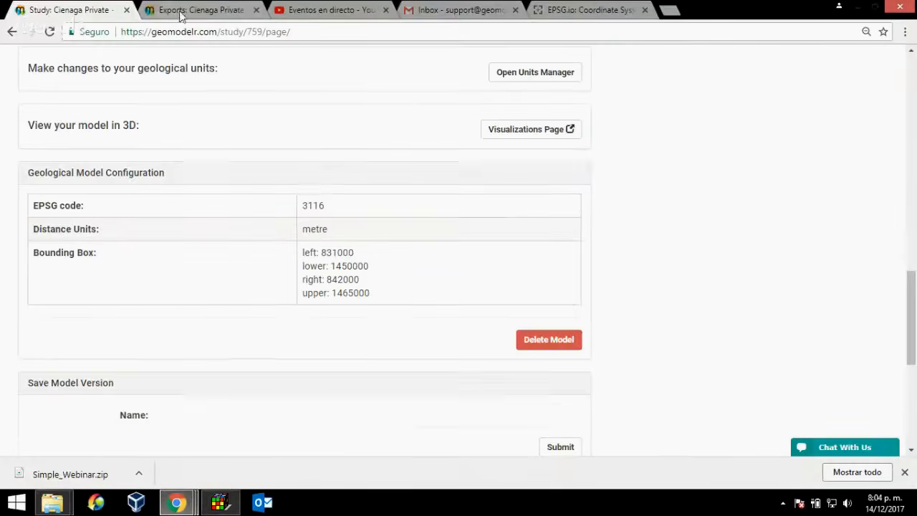
scroll(688, 258, "down", 3)
scroll(645, 222, "up", 5)
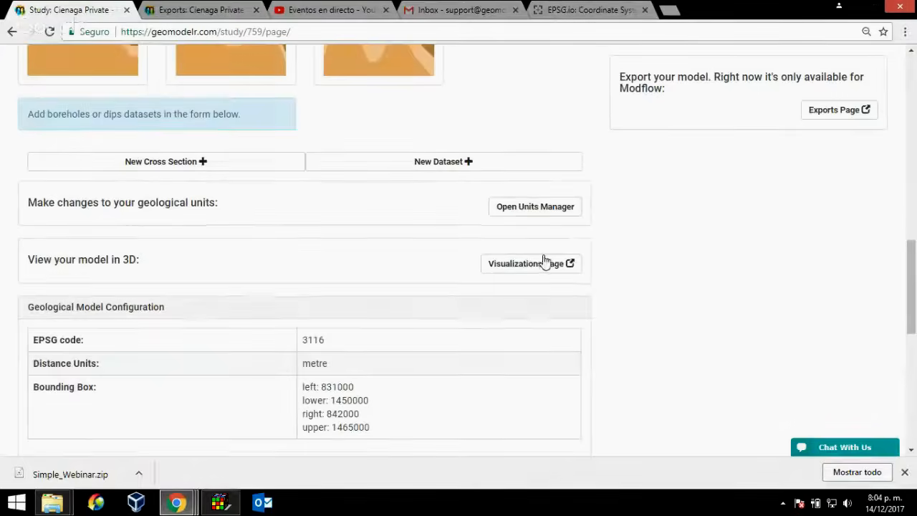
left_click(529, 265)
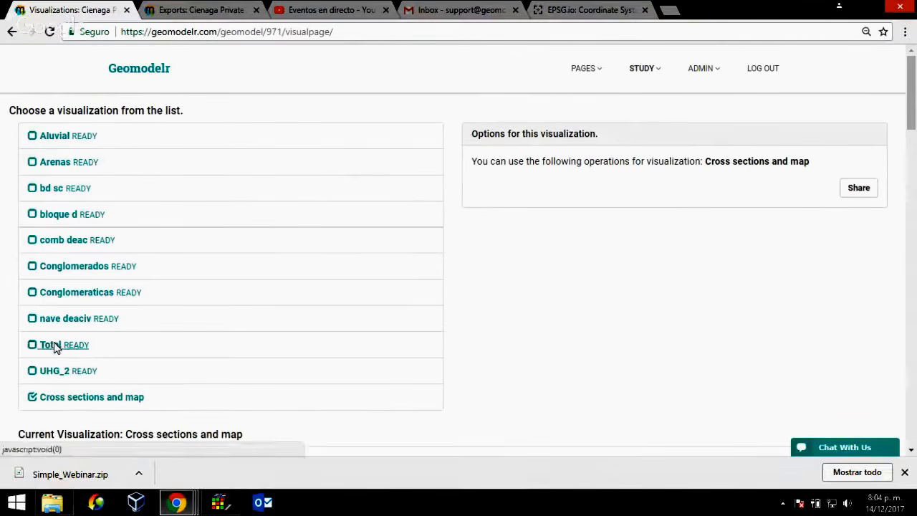
left_click(50, 345)
scroll(688, 254, "down", 5)
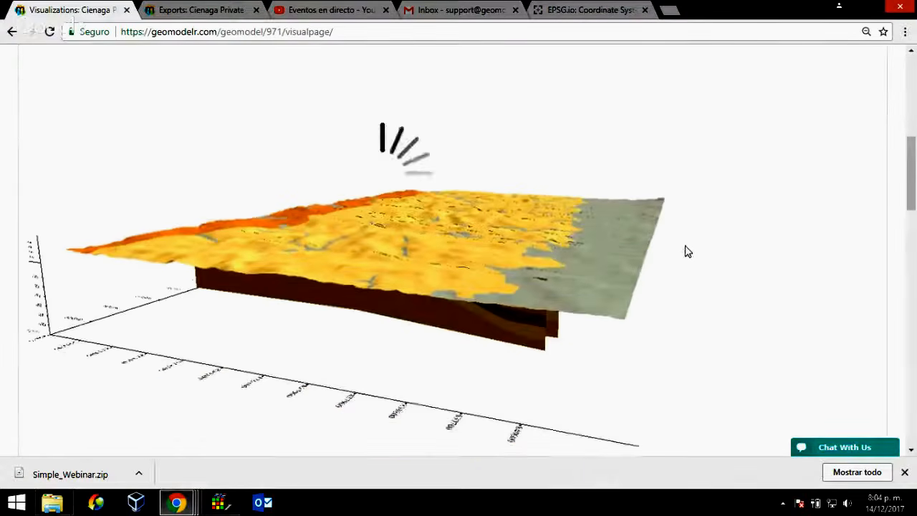
Step: Rotate the Total 3D geological model to examine its surface units from directly above
scroll(435, 266, "down", 1, "ctrl")
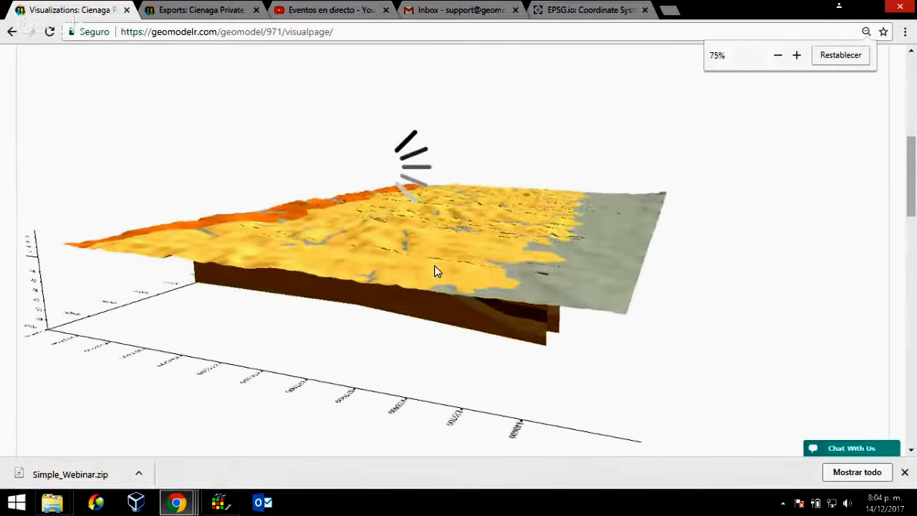
mouse_move(225, 509)
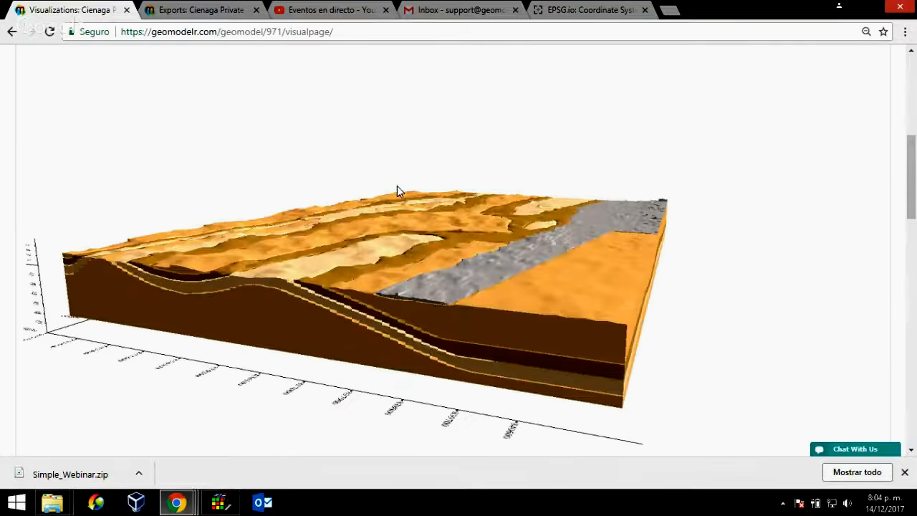
left_click_drag(574, 297, 632, 361)
left_click_drag(537, 267, 532, 386)
scroll(529, 348, "down", 3)
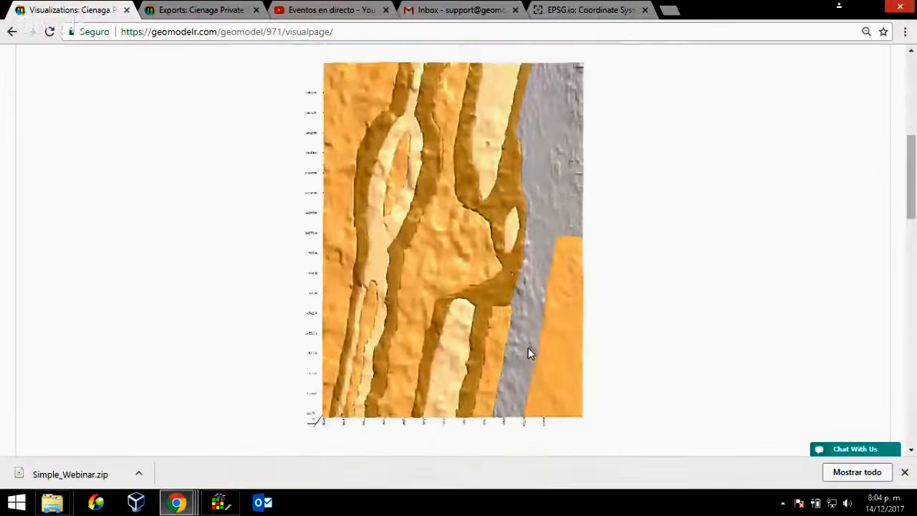
Step: Switch back to ModelMuse, hide the grid lines and fit the Kx-colored model with an enlarged top view pane
left_click(218, 501)
left_click(863, 377)
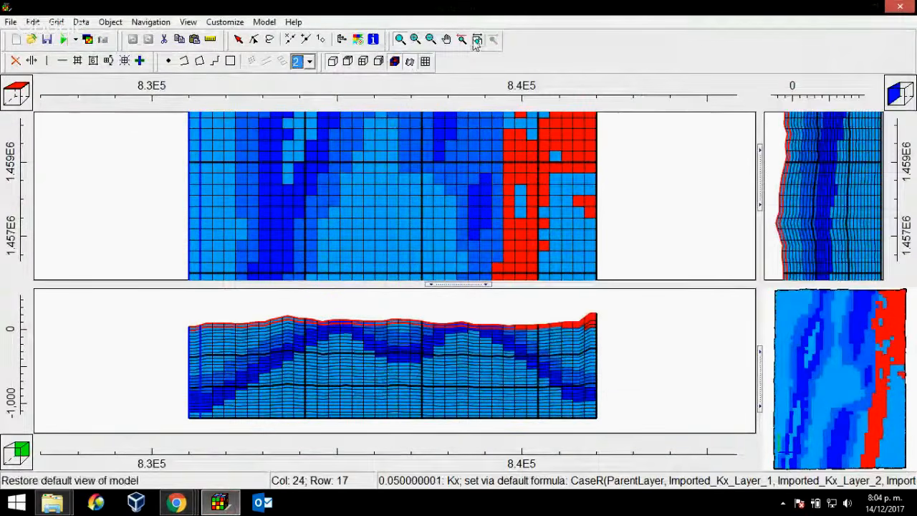
left_click(477, 39)
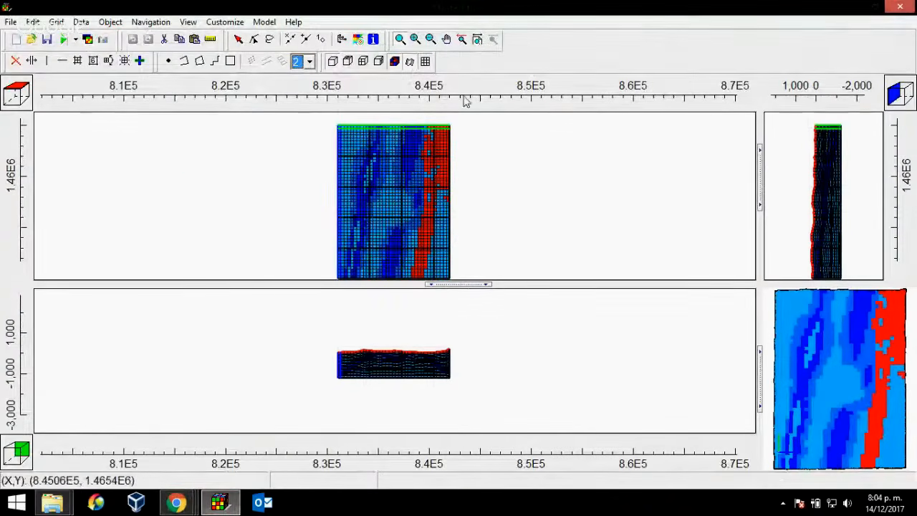
left_click(425, 61)
left_click(466, 92)
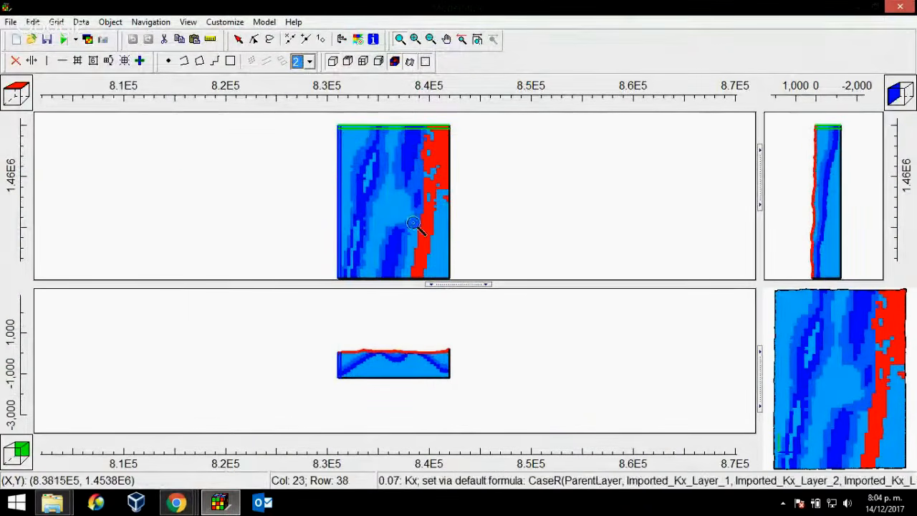
left_click_drag(466, 285, 458, 359)
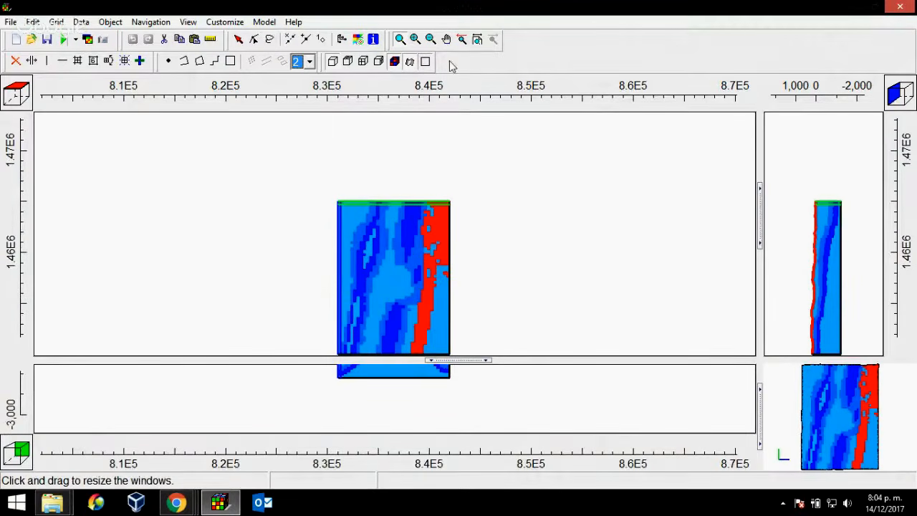
left_click(477, 39)
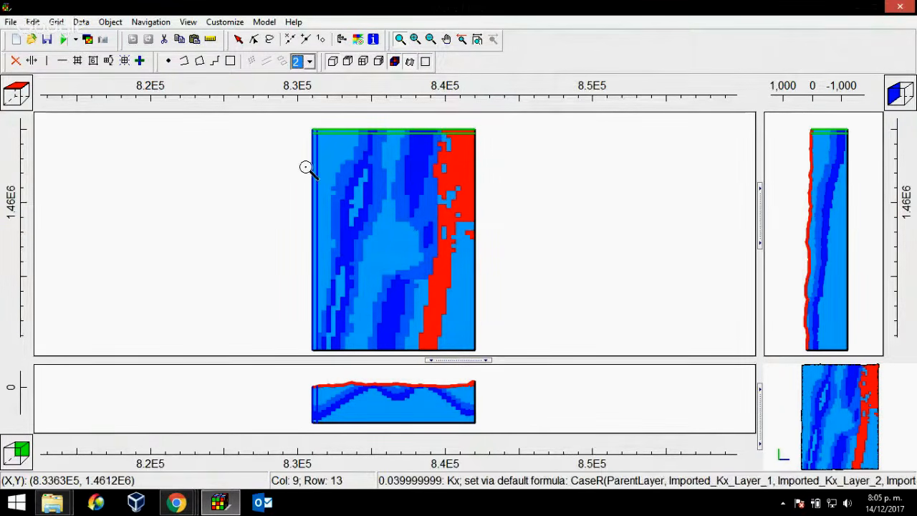
Step: Show the Imported_Arrays (Interpolation) object on the model
left_click(342, 39)
left_click(635, 29)
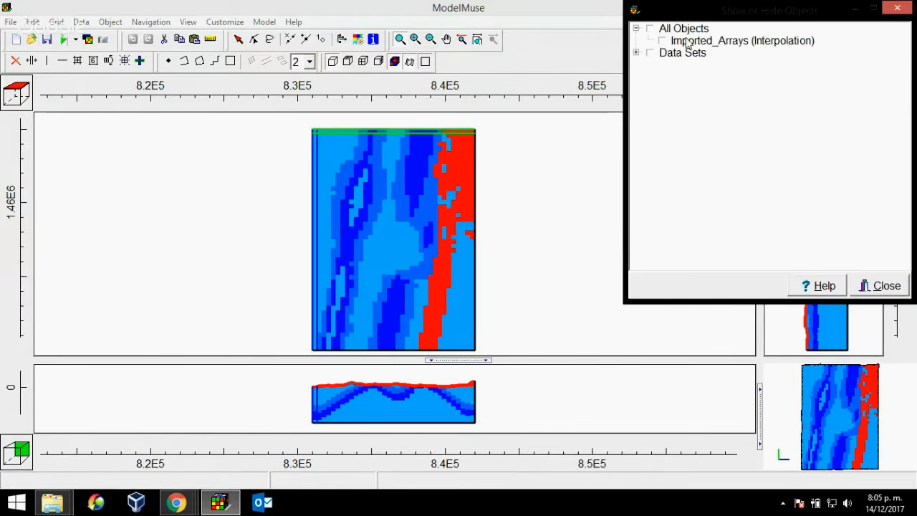
left_click(663, 41)
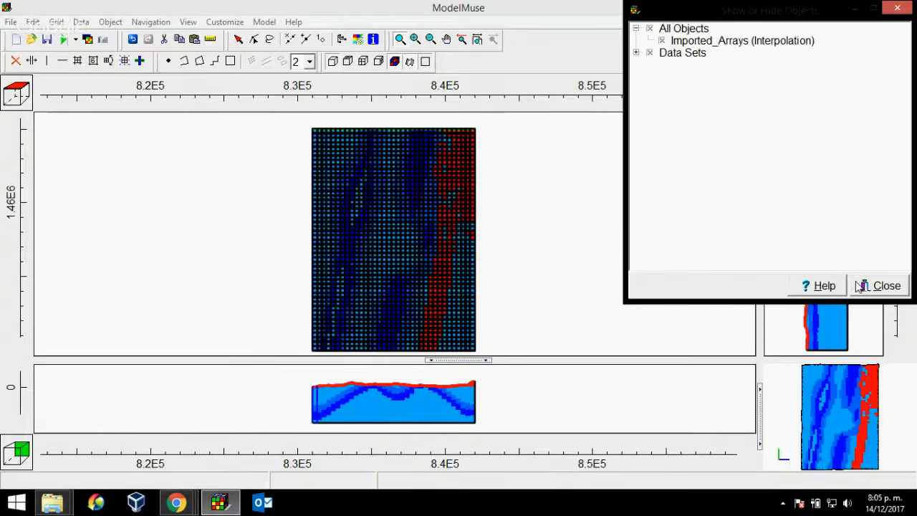
Step: Select the Imported_Arrays object in the top view and open its object properties
left_click(880, 286)
left_click(238, 39)
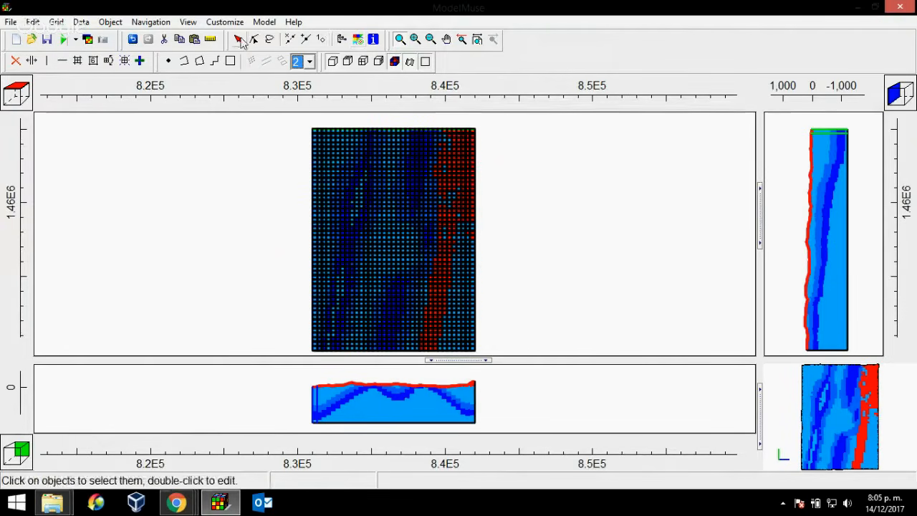
left_click(436, 158)
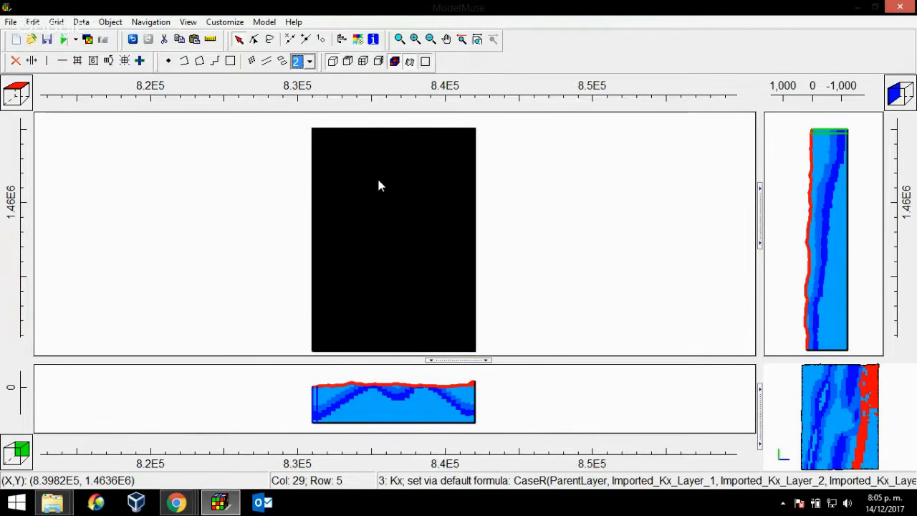
double_click(418, 189)
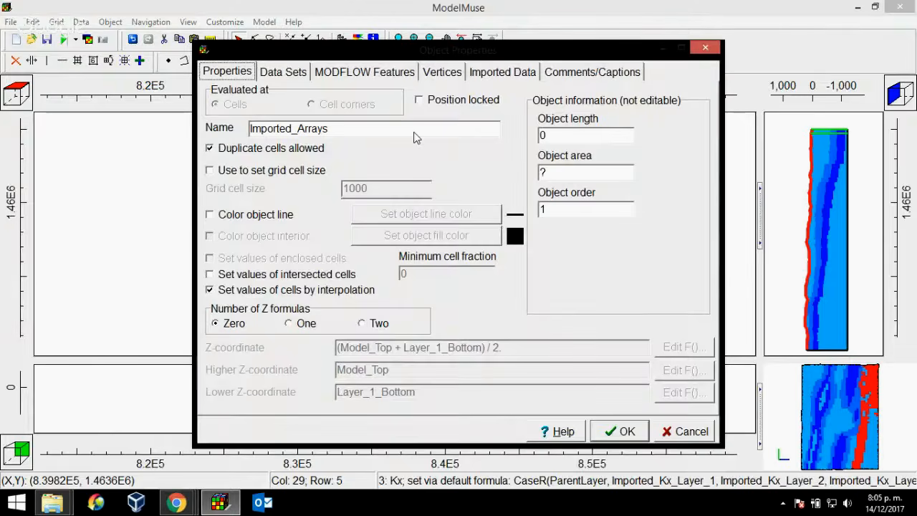
Step: Examine the object's imported data across all sections, covering the layer elevations, active cells, Kx, horizontal anisotropy and Kz columns
left_click(507, 73)
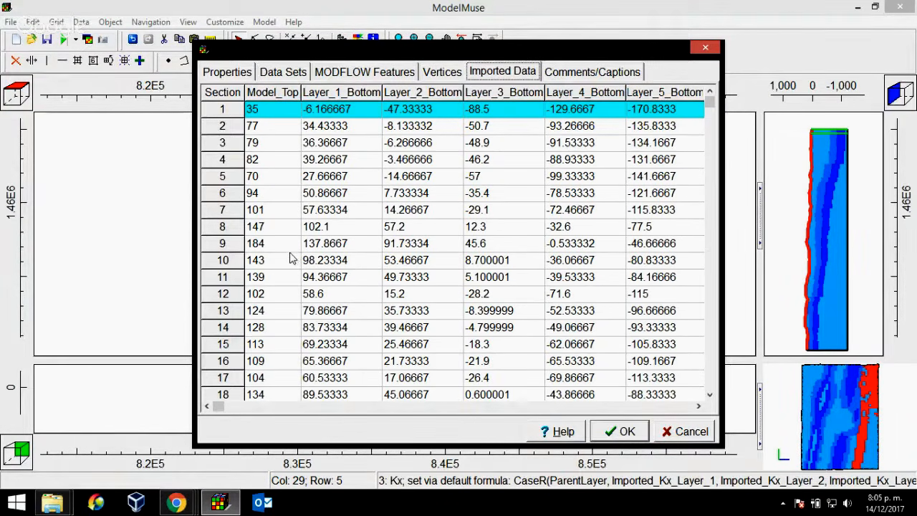
left_click_drag(709, 101, 709, 391)
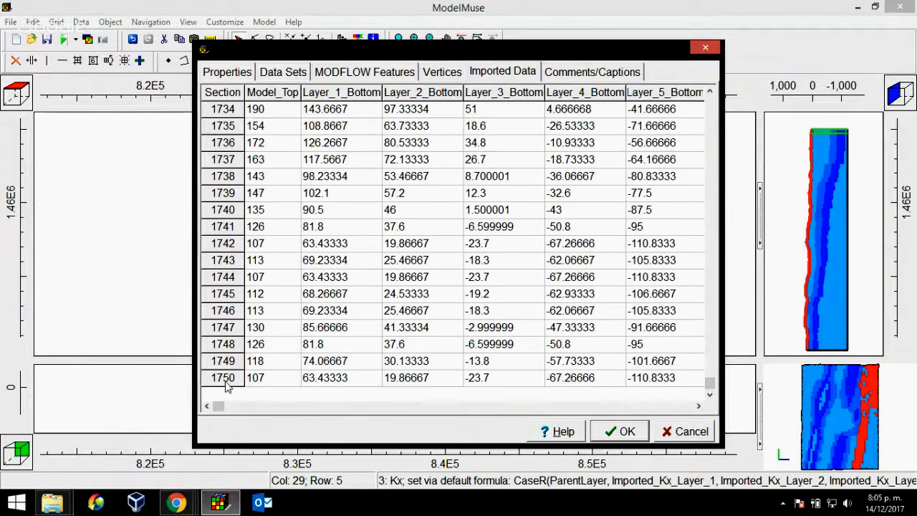
left_click_drag(710, 384, 711, 102)
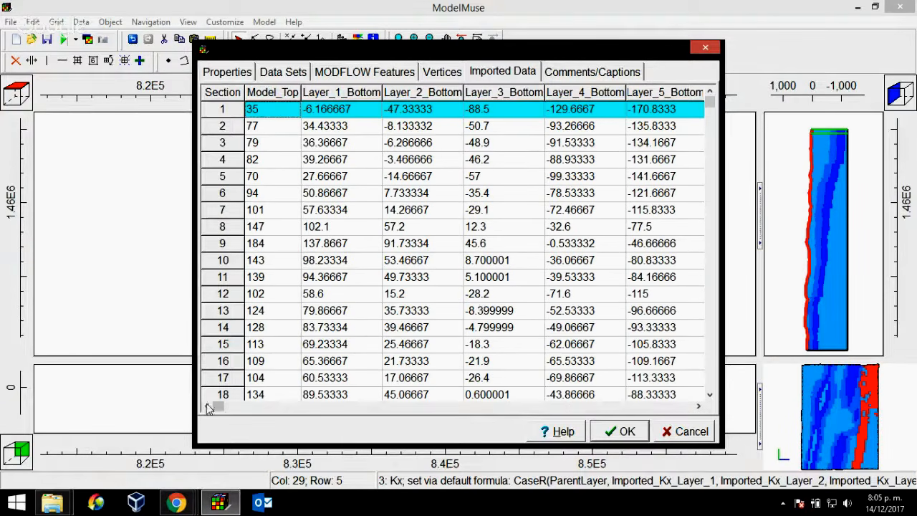
left_click_drag(216, 407, 329, 408)
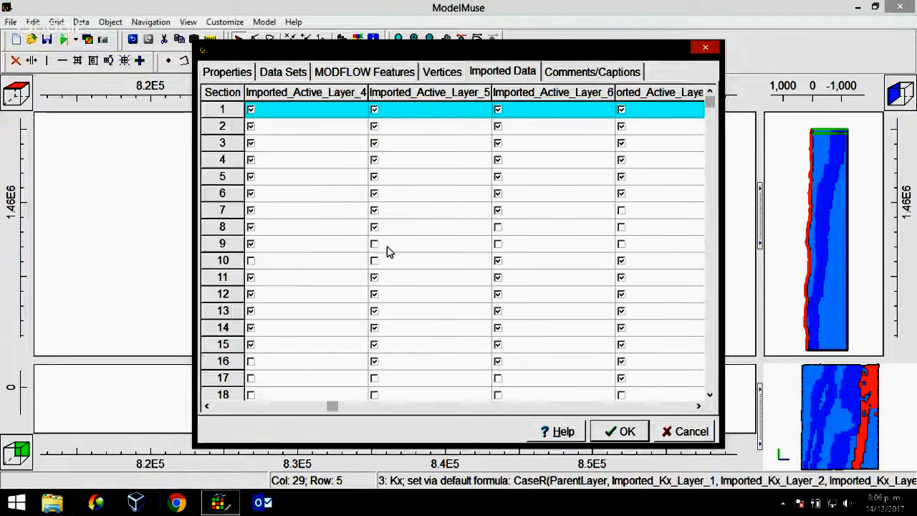
left_click_drag(334, 407, 523, 409)
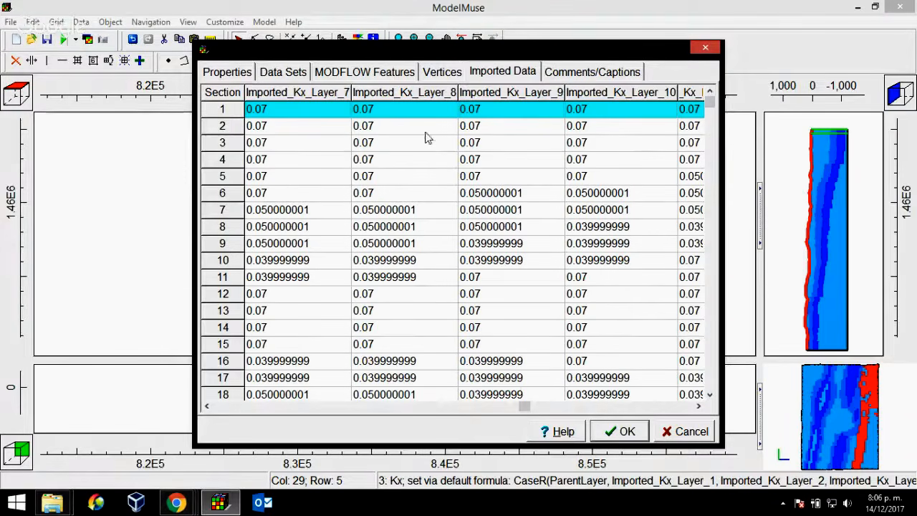
left_click_drag(526, 407, 483, 408)
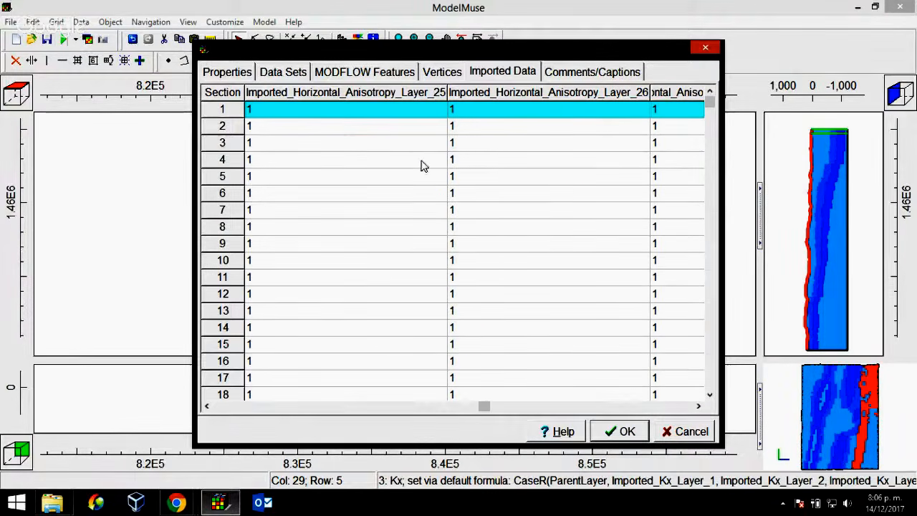
left_click_drag(486, 407, 647, 408)
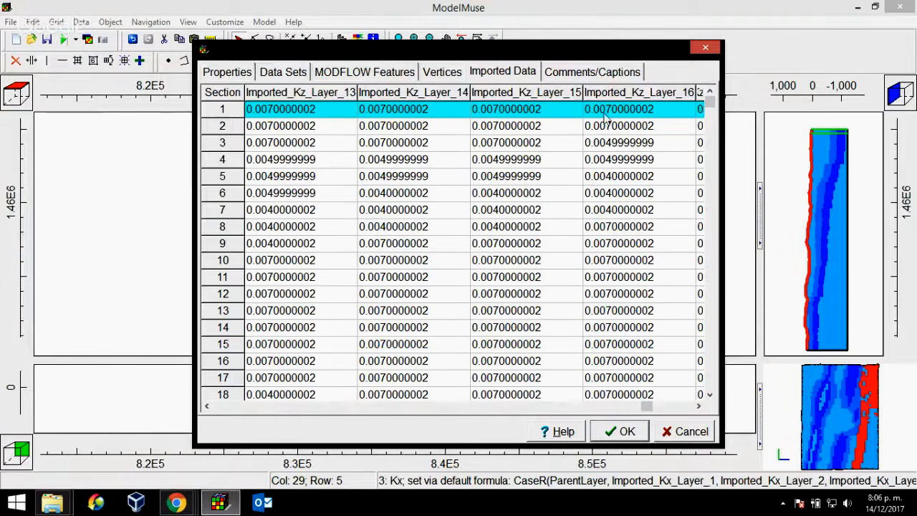
Step: Check the object's data set formulas for Model_Top and Layer_1_Bottom against the matching imported data columns
left_click(276, 73)
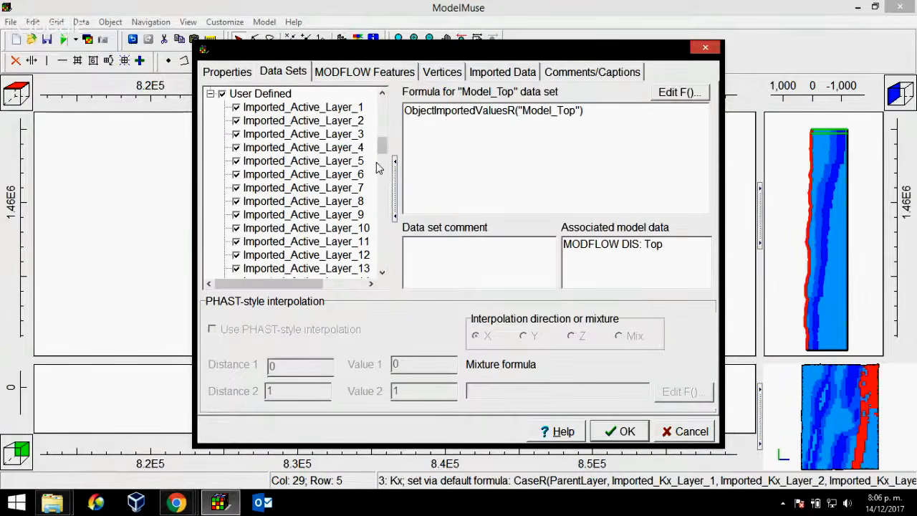
left_click(213, 97)
left_click_drag(382, 237, 344, 126)
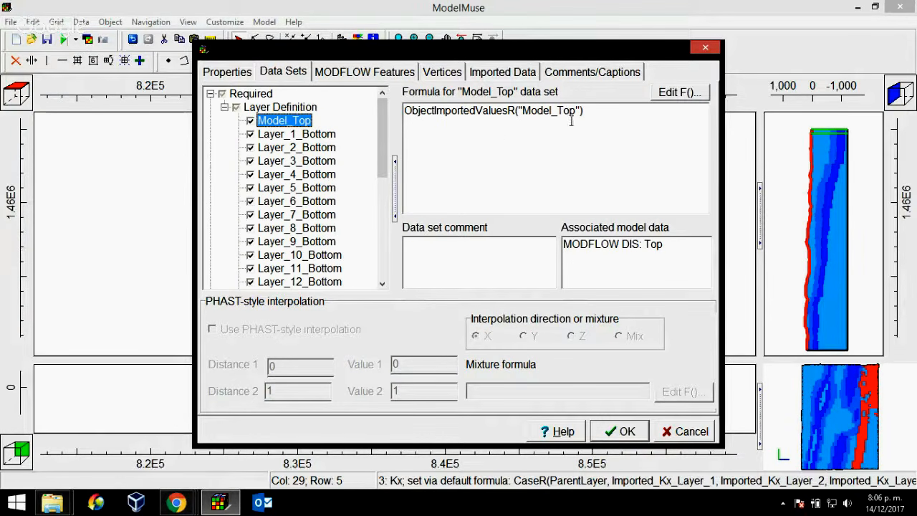
key("Down")
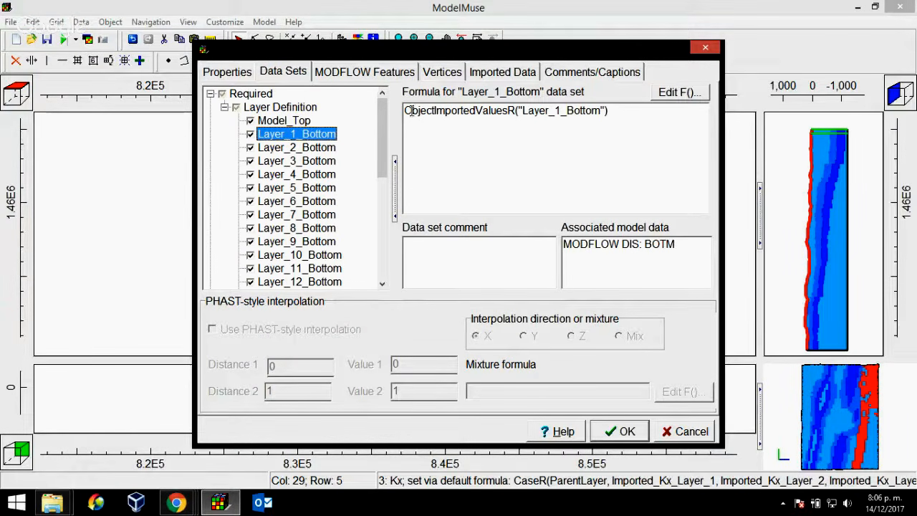
left_click(511, 73)
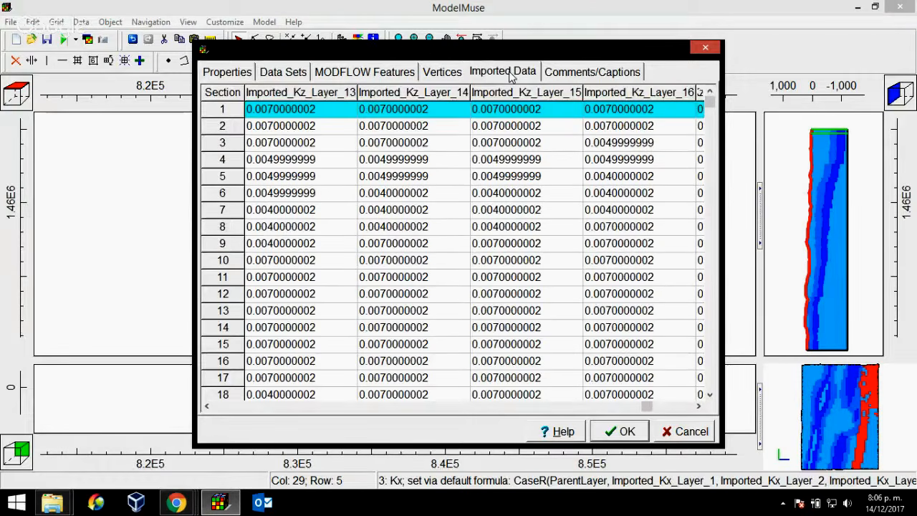
left_click_drag(647, 407, 219, 406)
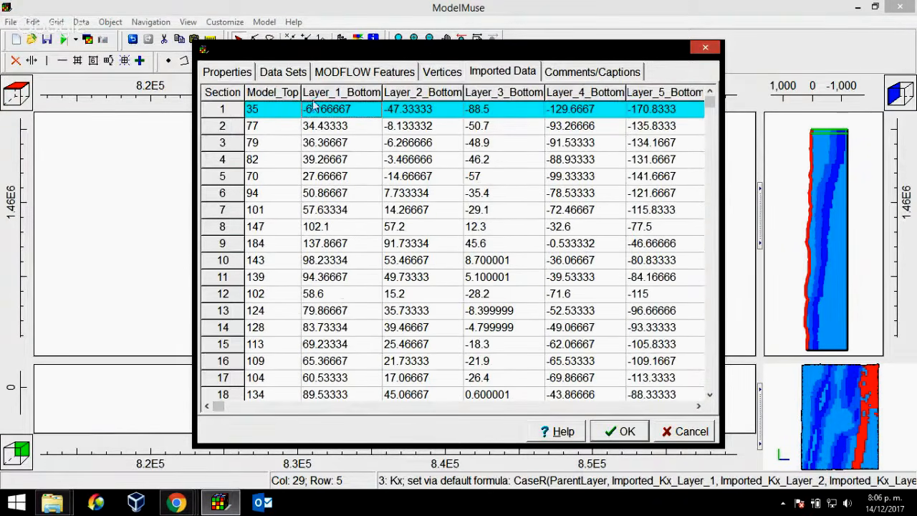
Step: Look over the object's data sets list, leave its properties and hide the selected Imported_Arrays object
left_click(288, 72)
left_click_drag(382, 137, 382, 206)
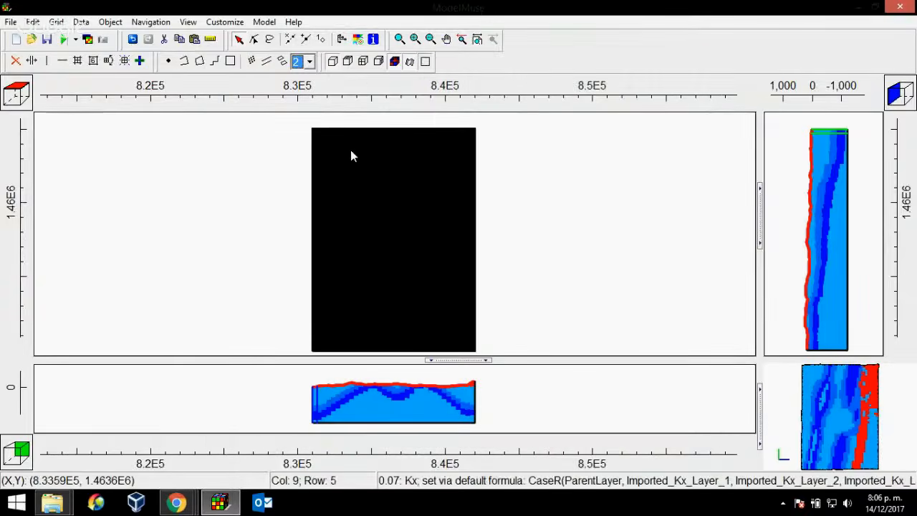
right_click(361, 148)
left_click(443, 224)
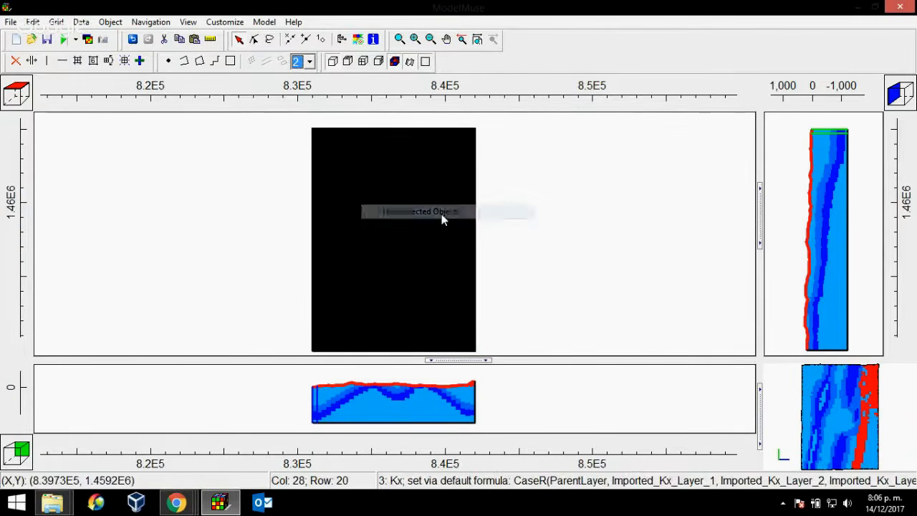
Step: Review the default formulas of the Active, Horizontal_Anisotropy, Kx and Kz hydrology data sets
left_click(81, 22)
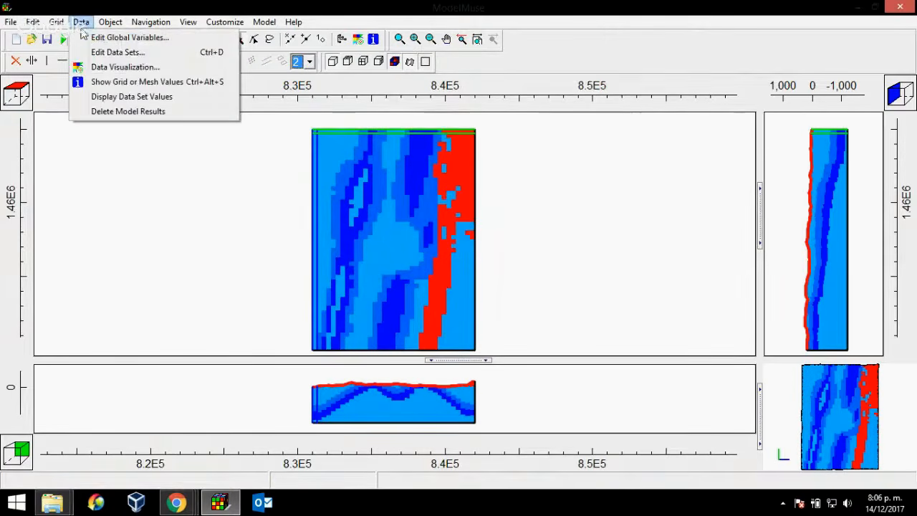
left_click(121, 52)
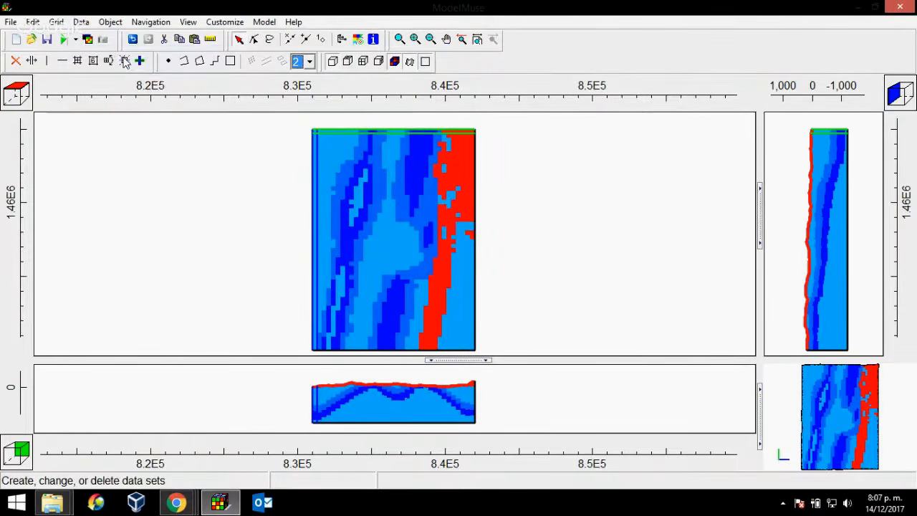
left_click(309, 131)
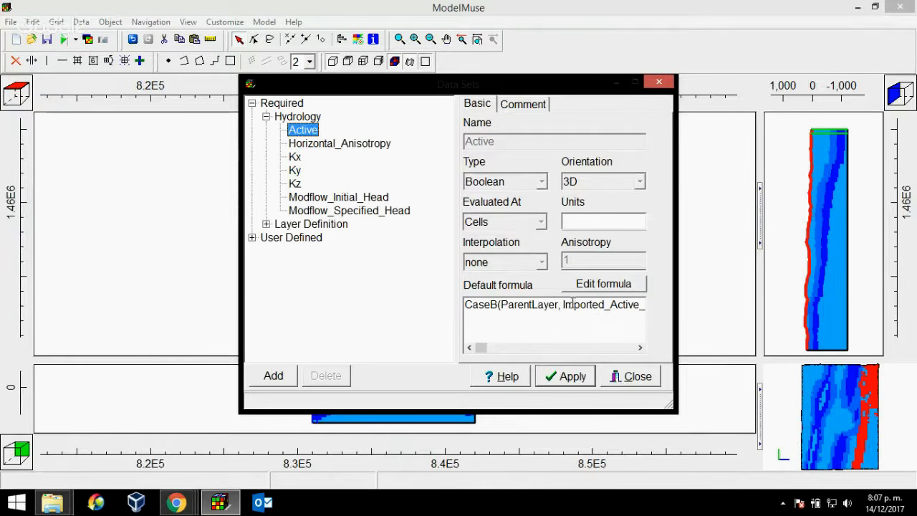
left_click(355, 147)
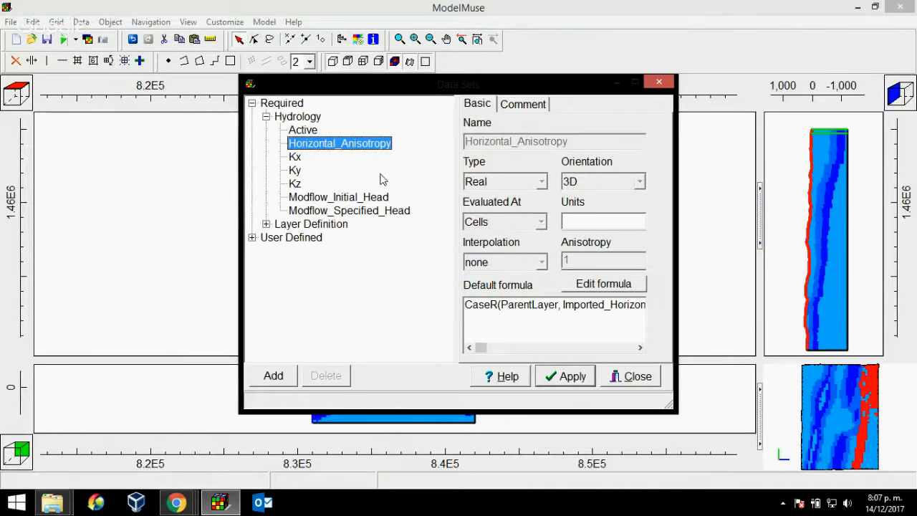
left_click(298, 158)
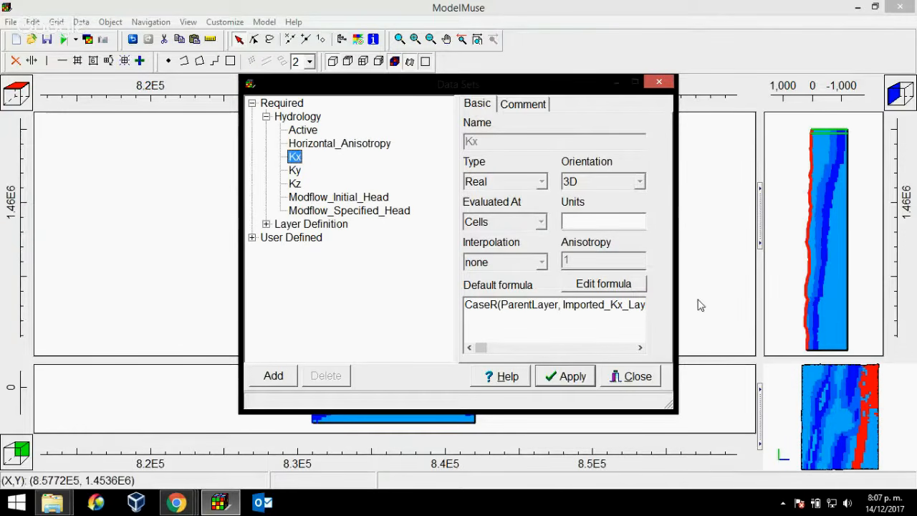
left_click(296, 185)
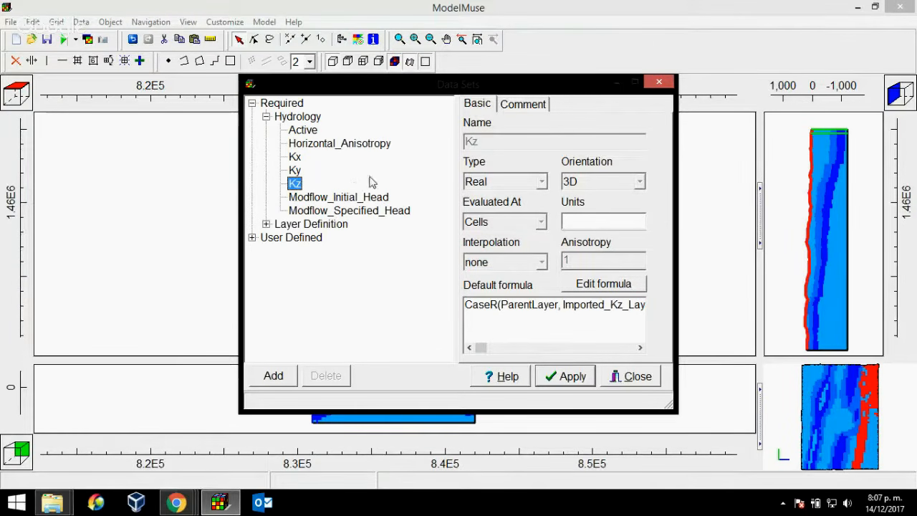
left_click(659, 81)
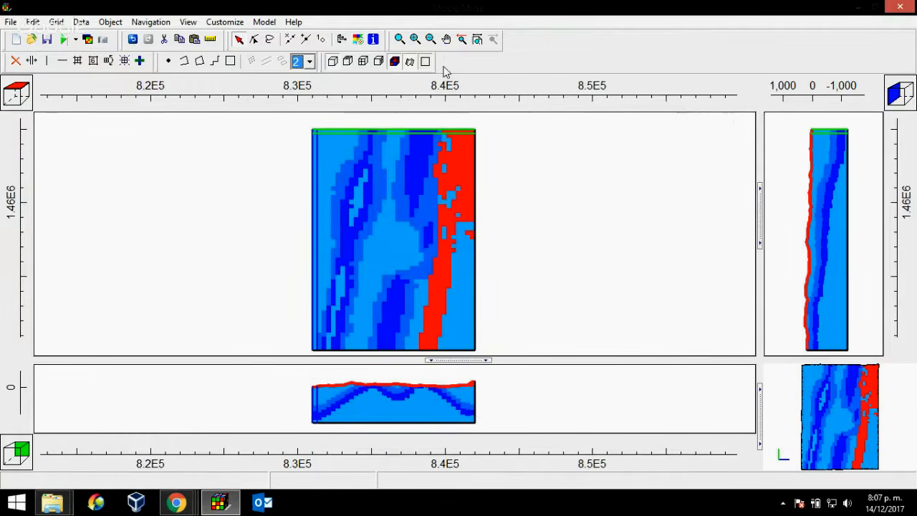
Step: Show only the active cells' grid lines in the 2D views and slightly enlarge the front view pane
left_click(428, 62)
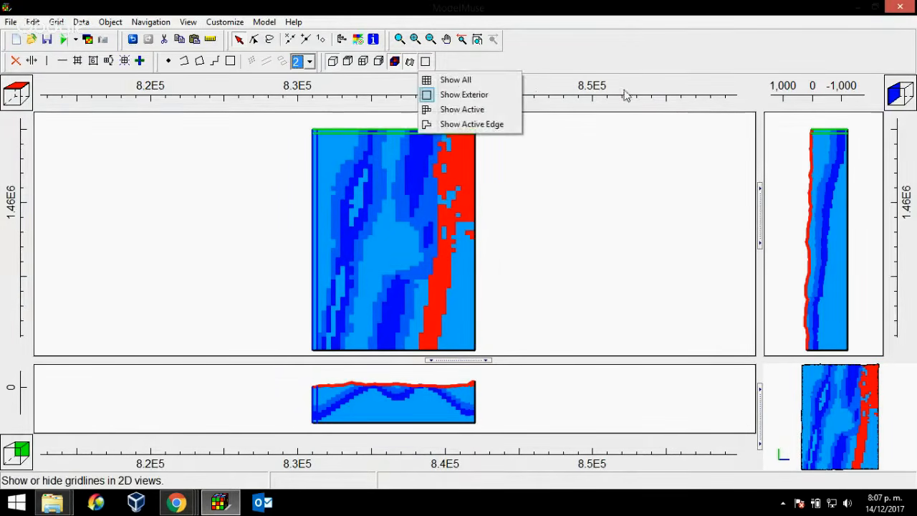
left_click(461, 111)
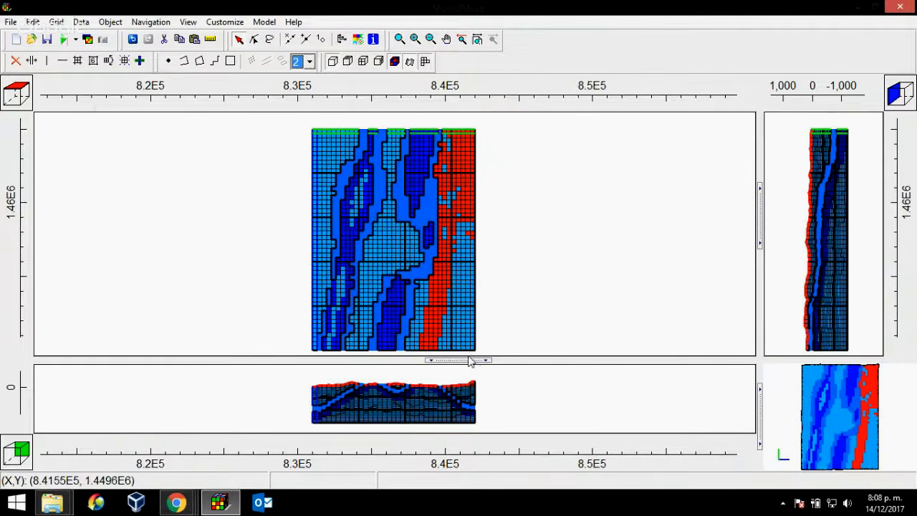
left_click_drag(468, 363, 468, 342)
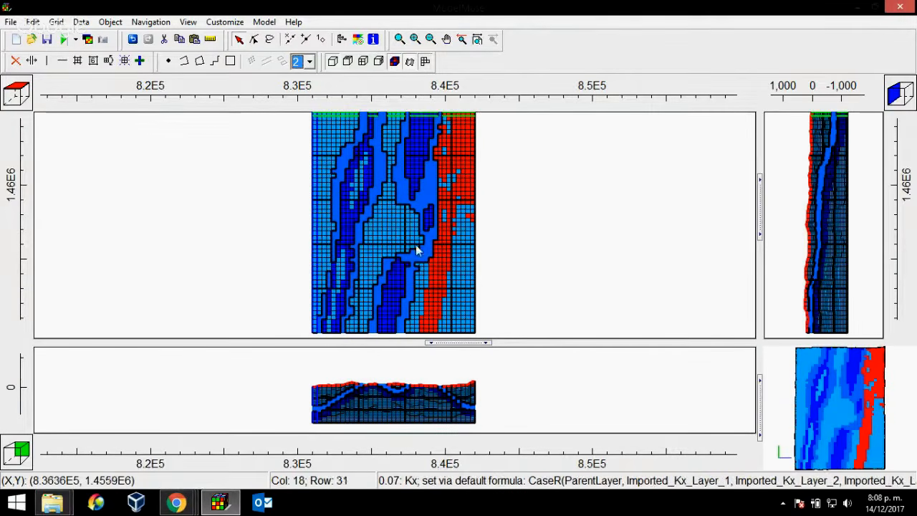
Step: Switch to the Cienaga Private visualization in Chrome and tilt the 3D geological model to view its front cross-section
mouse_move(176, 503)
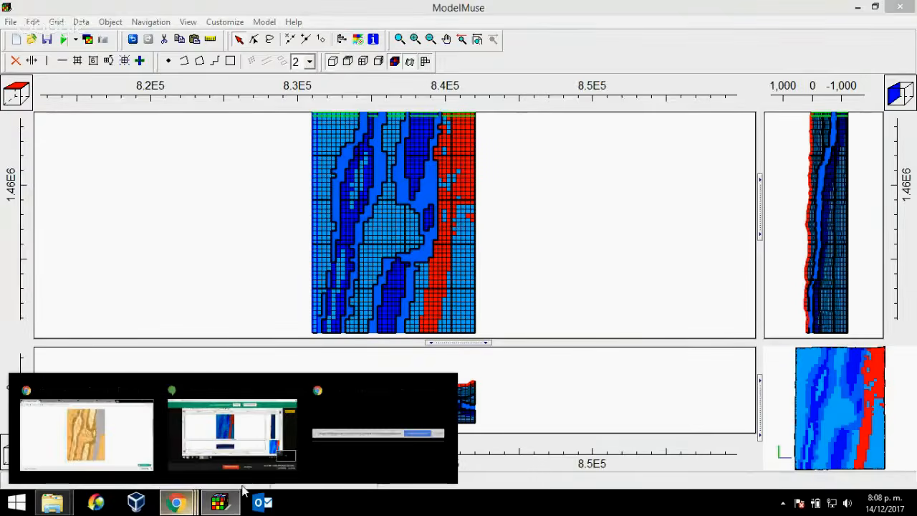
left_click(113, 444)
left_click_drag(412, 342, 420, 300)
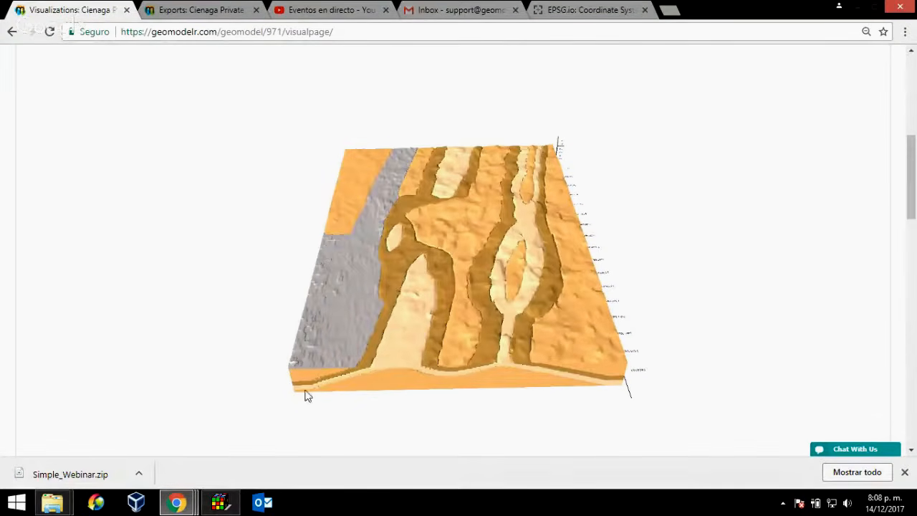
Step: Close ModelMuse without saving the model changes and display the Cienaga Private Exports page in Chrome
left_click(228, 500)
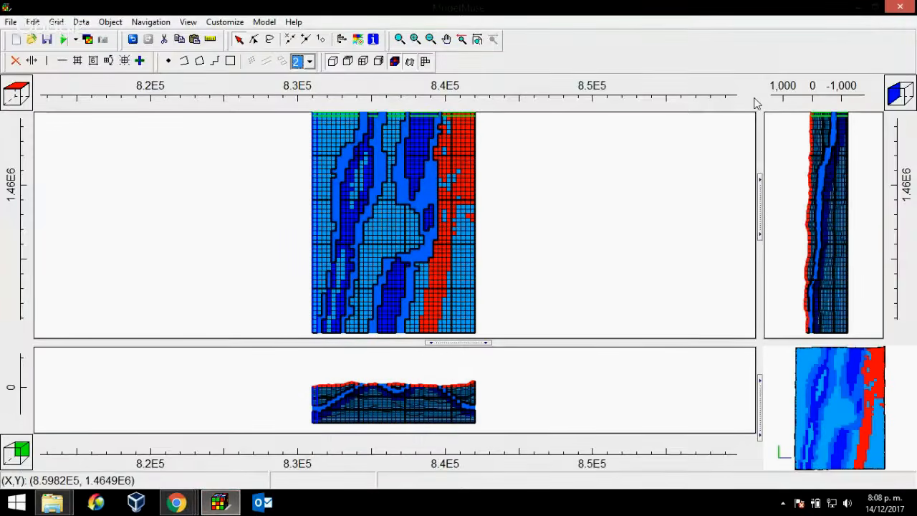
left_click(900, 18)
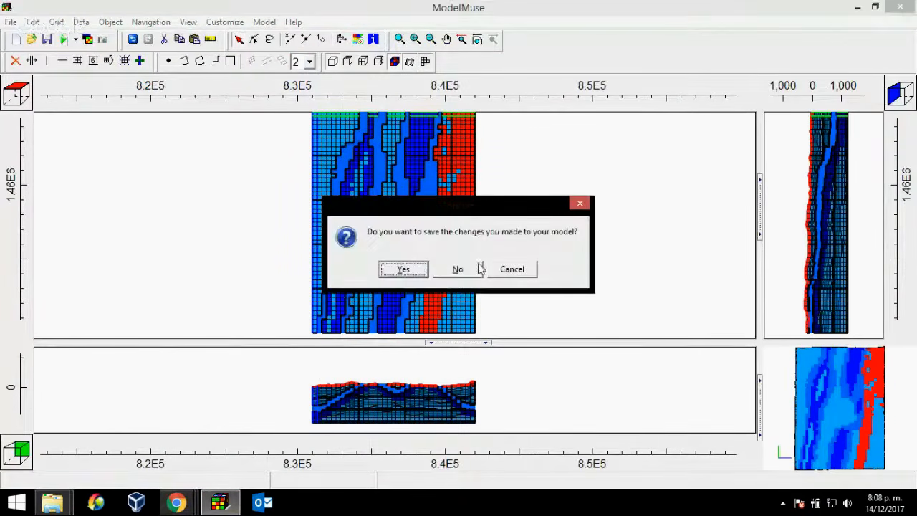
left_click(464, 271)
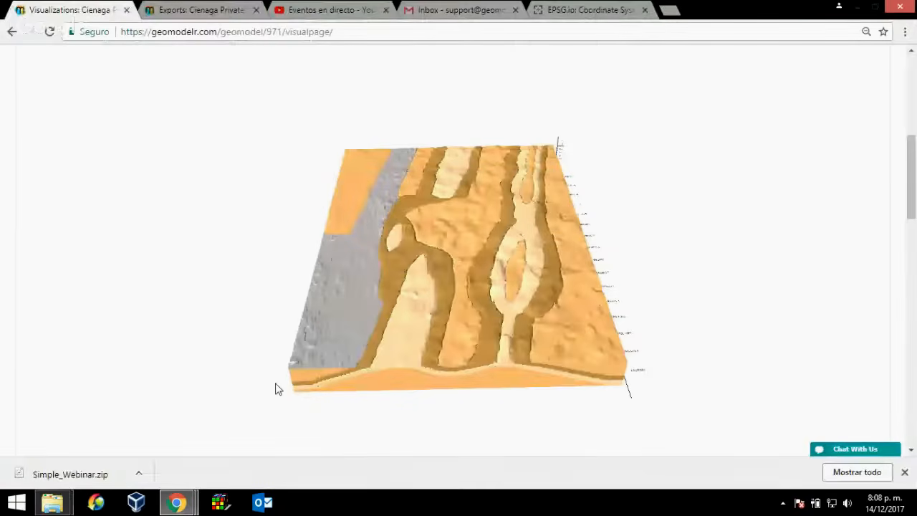
left_click(214, 10)
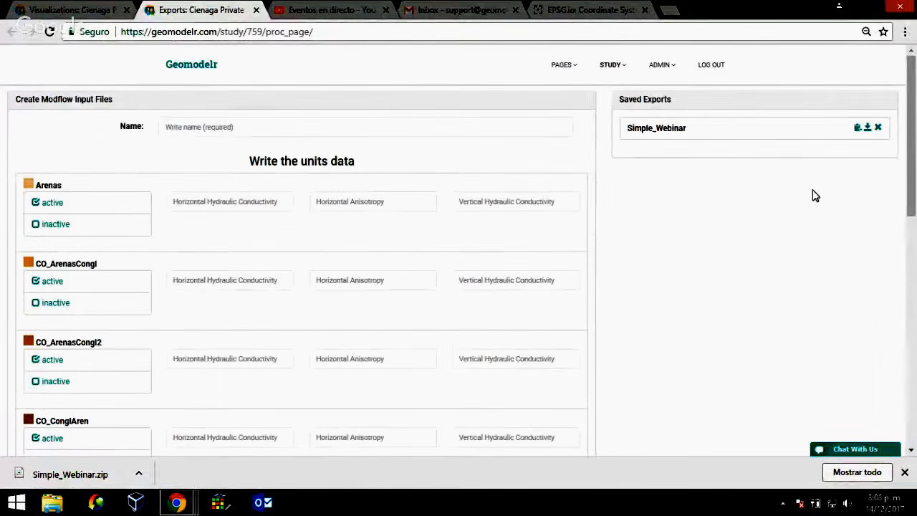
Step: Load the saved Simple_Webinar export's unit parameters into the Modflow input form
scroll(617, 208, "down", 2)
scroll(631, 211, "up", 2)
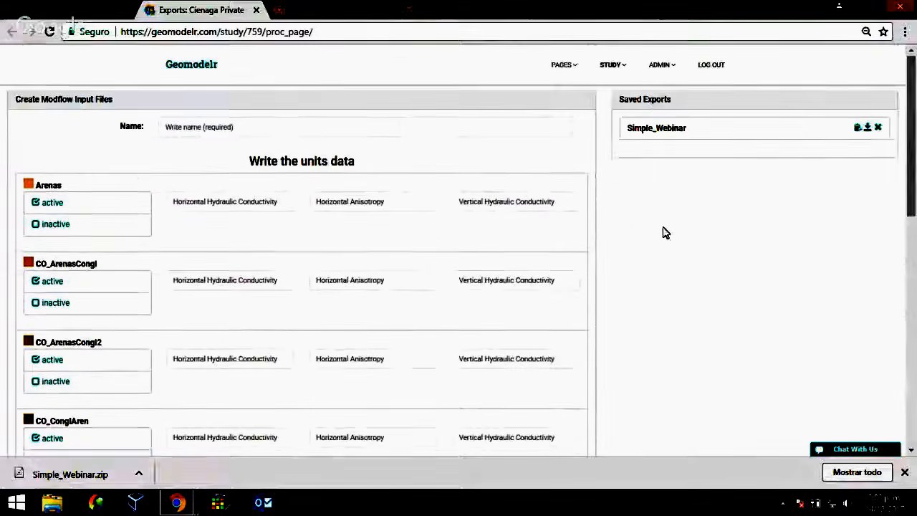
left_click(858, 129)
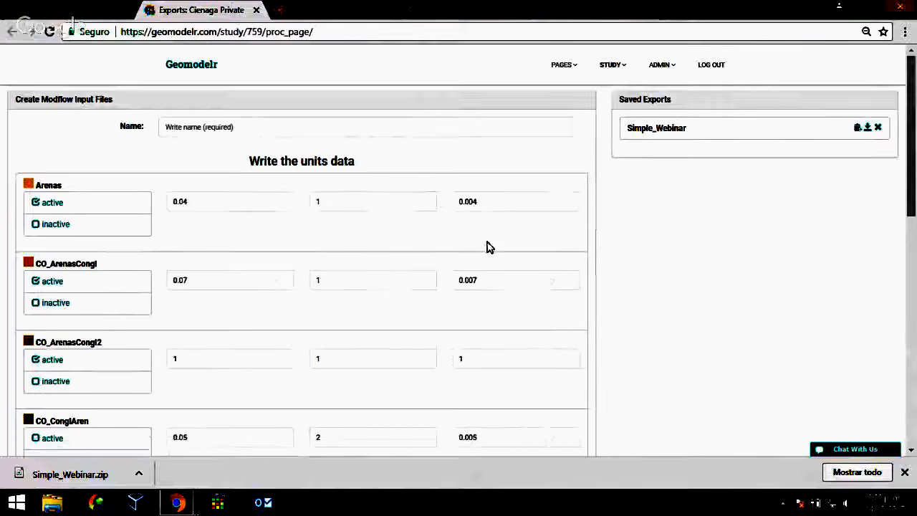
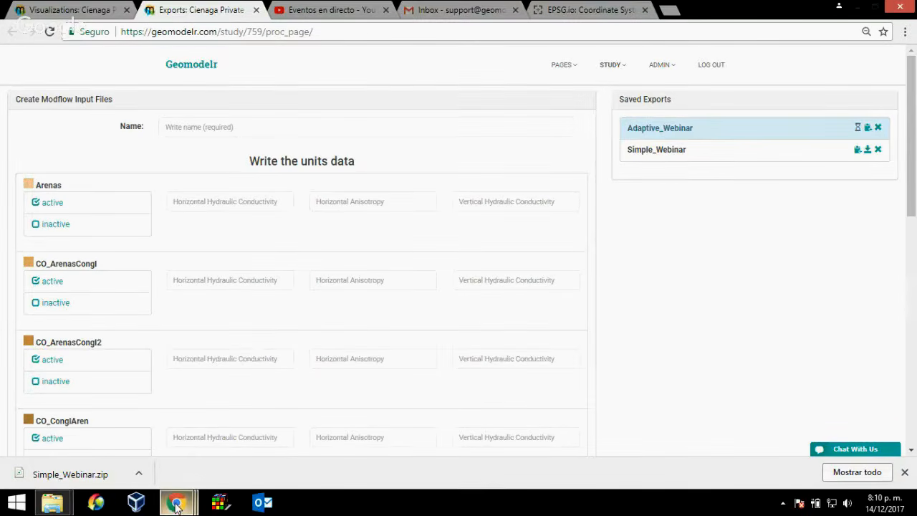
Step: Download the Adaptive_Webinar export and show the downloaded ZIP archive in its folder
mouse_move(178, 505)
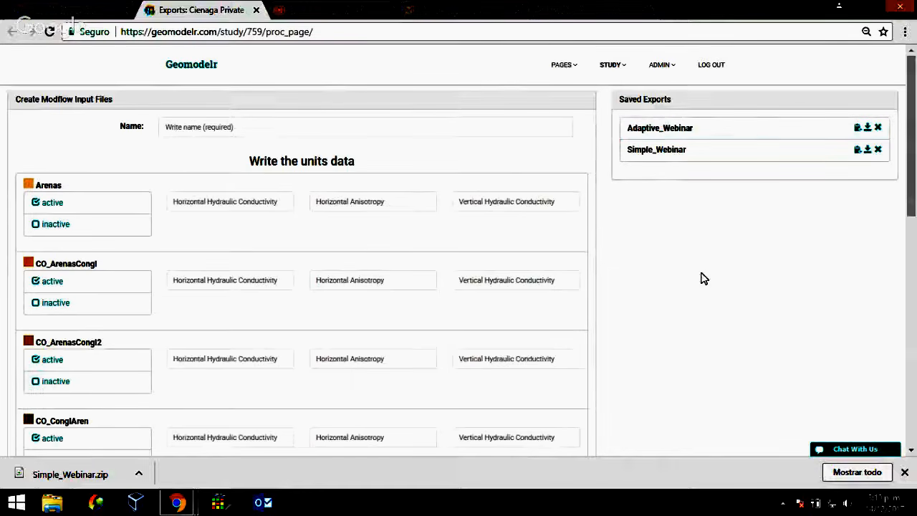
left_click(868, 130)
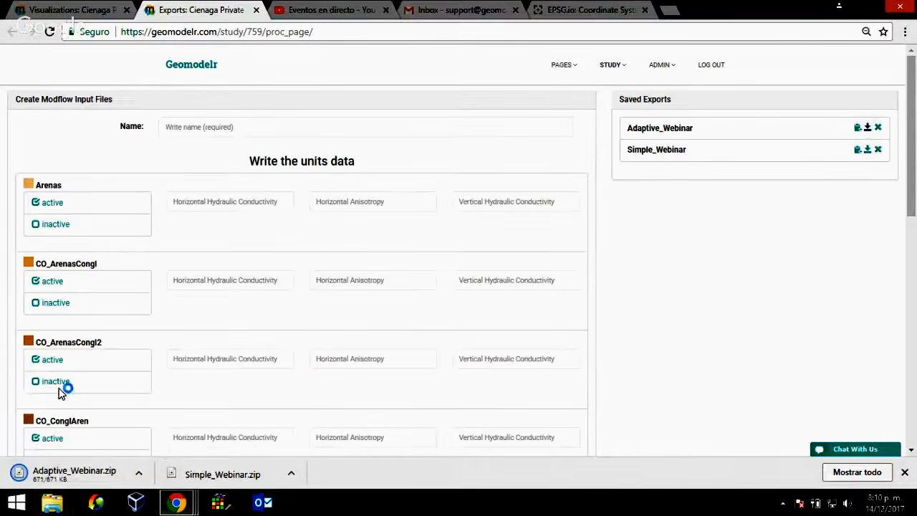
mouse_move(51, 505)
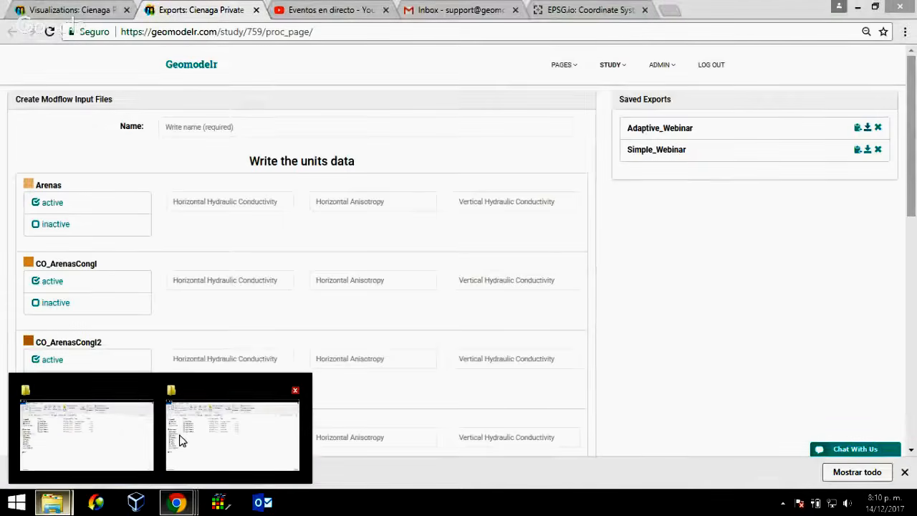
left_click(131, 442)
left_click(177, 503)
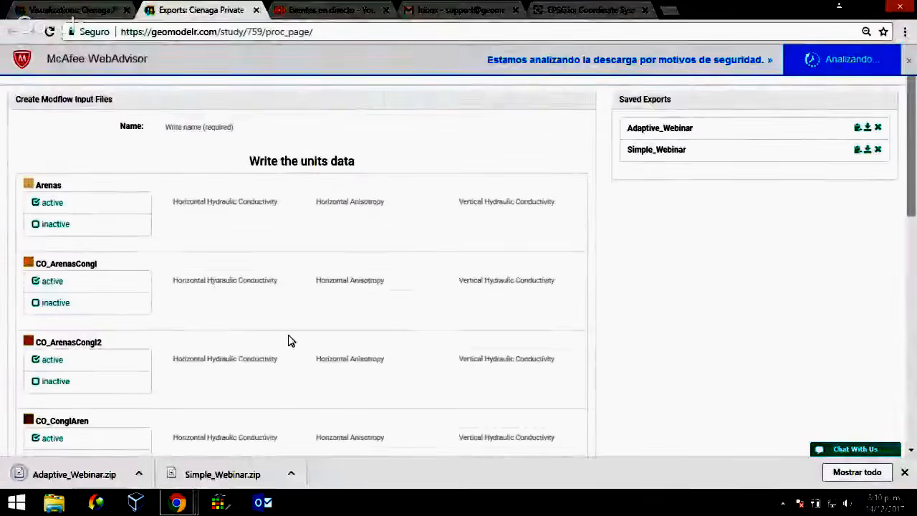
left_click(138, 474)
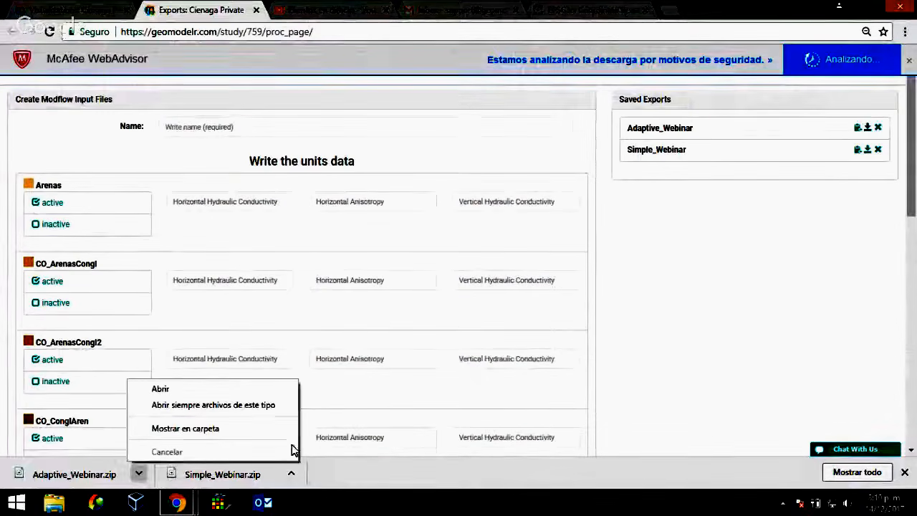
left_click(180, 429)
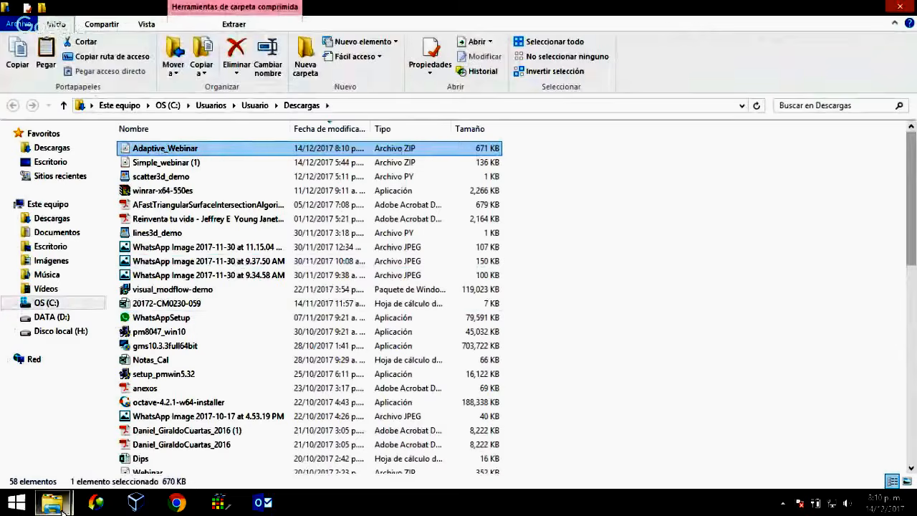
Step: Paste the Adaptive_Webinar archive into the Webinar_Dec folder
mouse_move(52, 502)
left_click(124, 426)
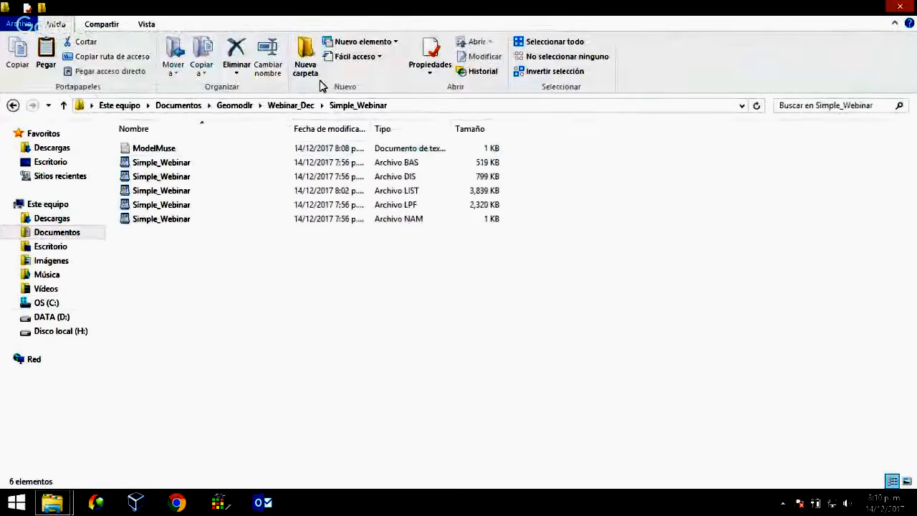
left_click(289, 106)
right_click(182, 317)
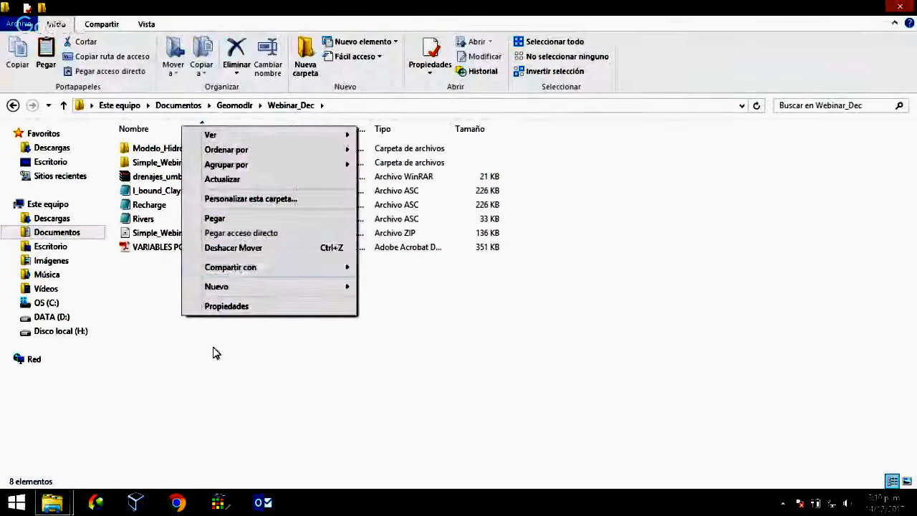
left_click(214, 219)
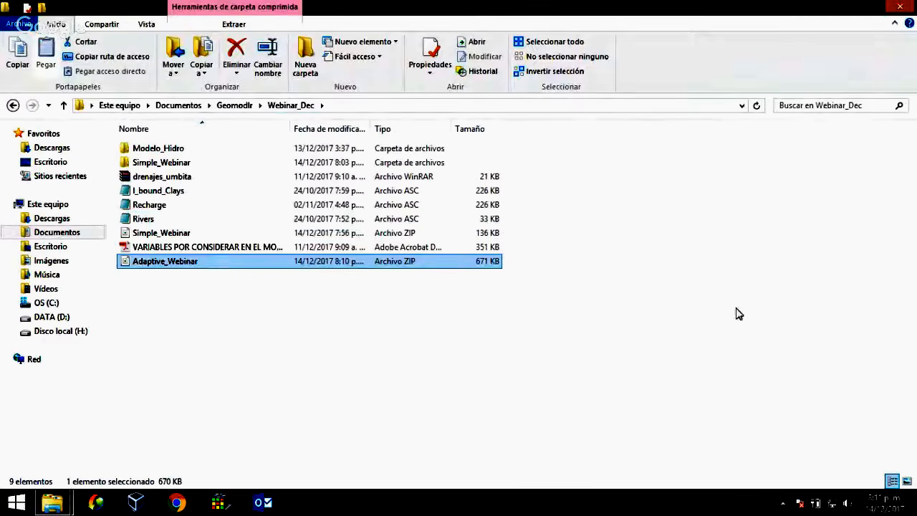
Step: Extract the archive into an Adaptive_Webinar folder, check the extracted files and return to Webinar_Dec
right_click(166, 263)
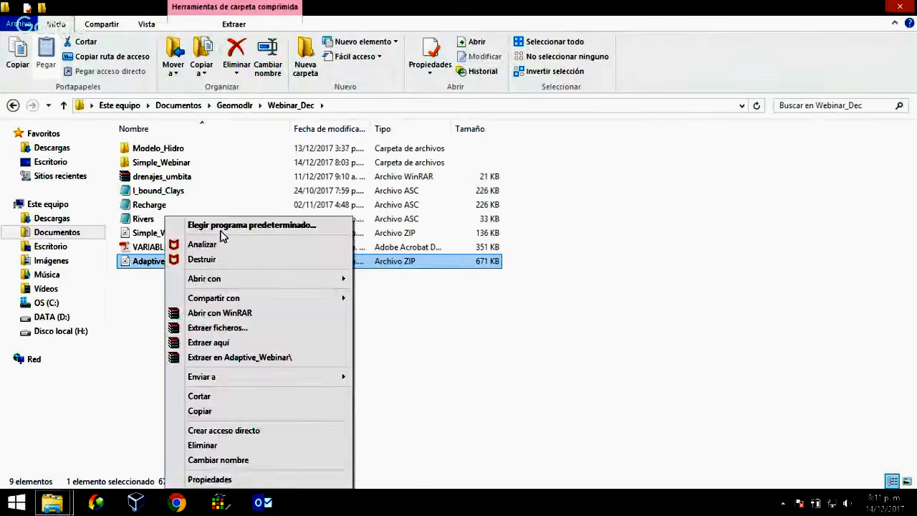
left_click(218, 328)
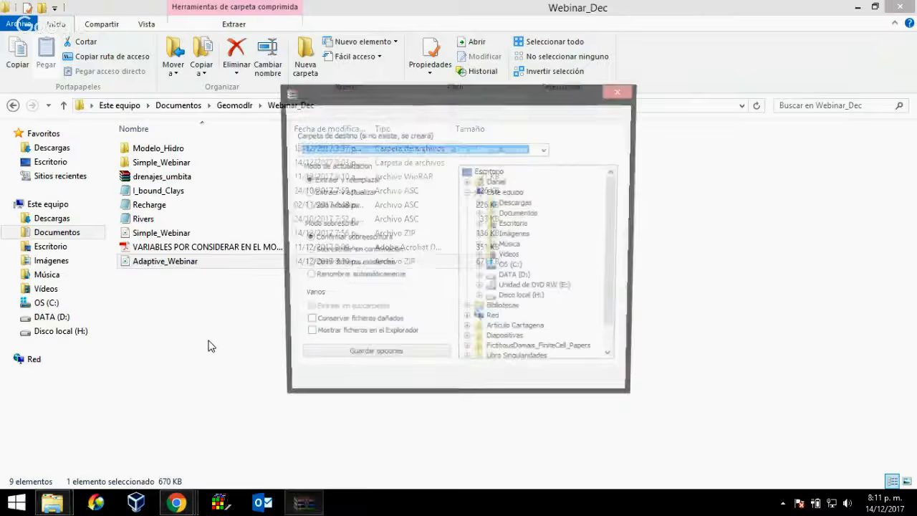
left_click(510, 391)
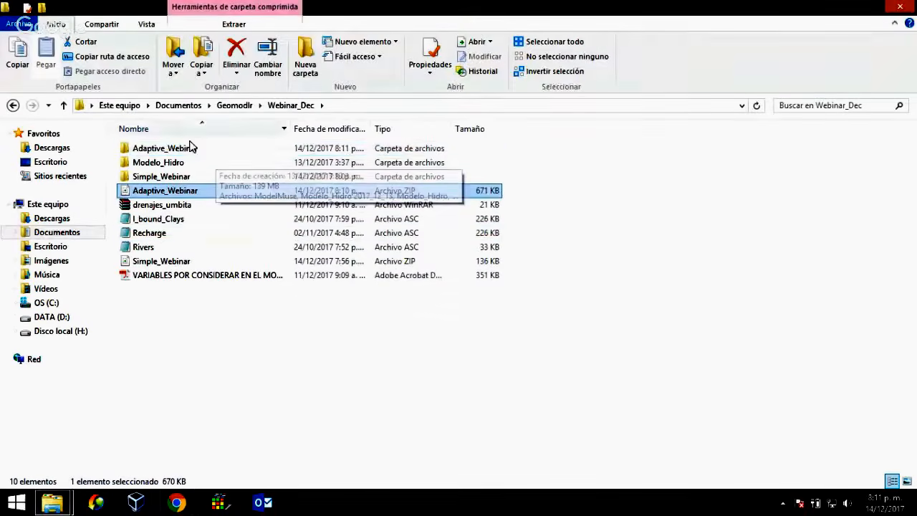
left_click(193, 150)
double_click(146, 150)
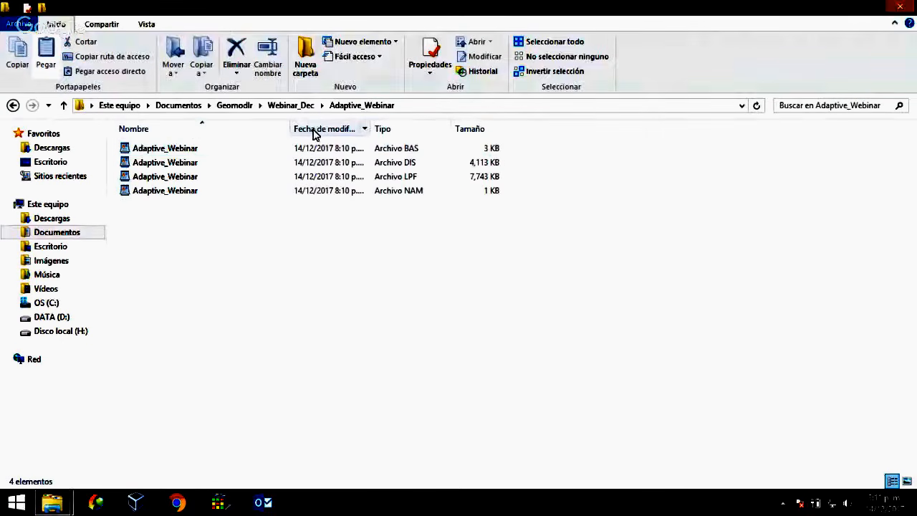
left_click(293, 105)
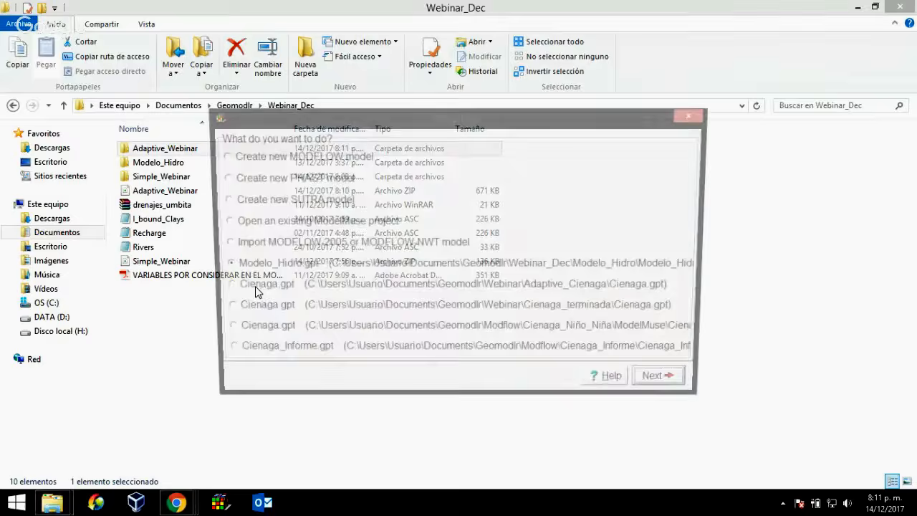
Step: Start a MODFLOW-2005 or MODFLOW-NWT model import in ModelMuse with X origin 831000 and Y origin 1465000
left_click(262, 245)
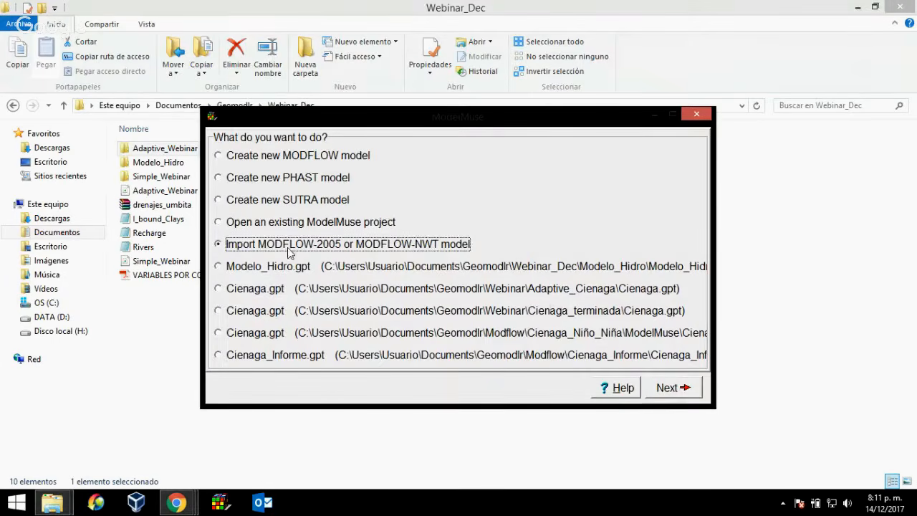
left_click(668, 388)
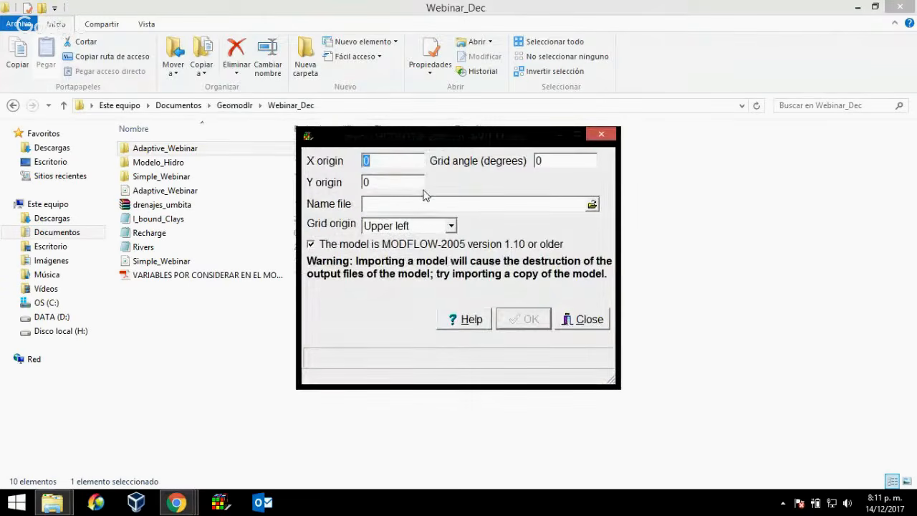
type("831000")
key("Tab")
key("Tab")
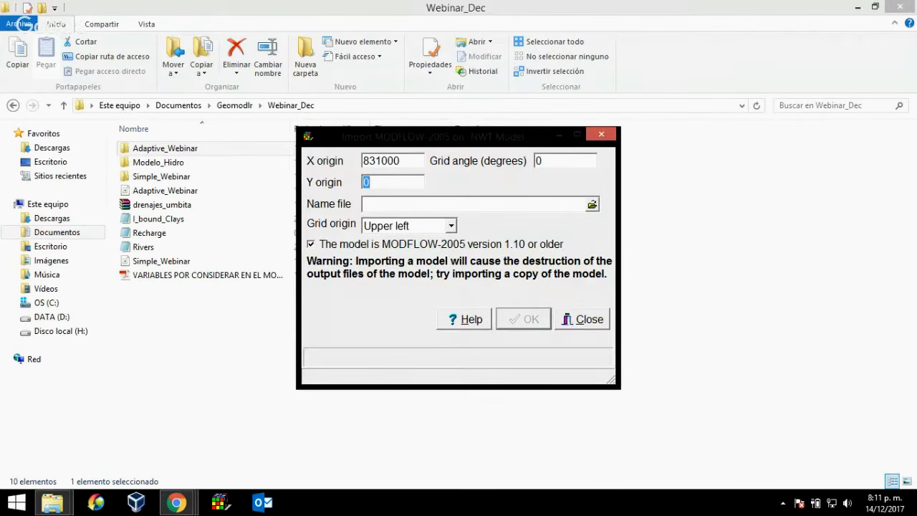
type("1465000")
Step: Choose the name file in the Adaptive_Webinar folder and import the model
left_click(592, 206)
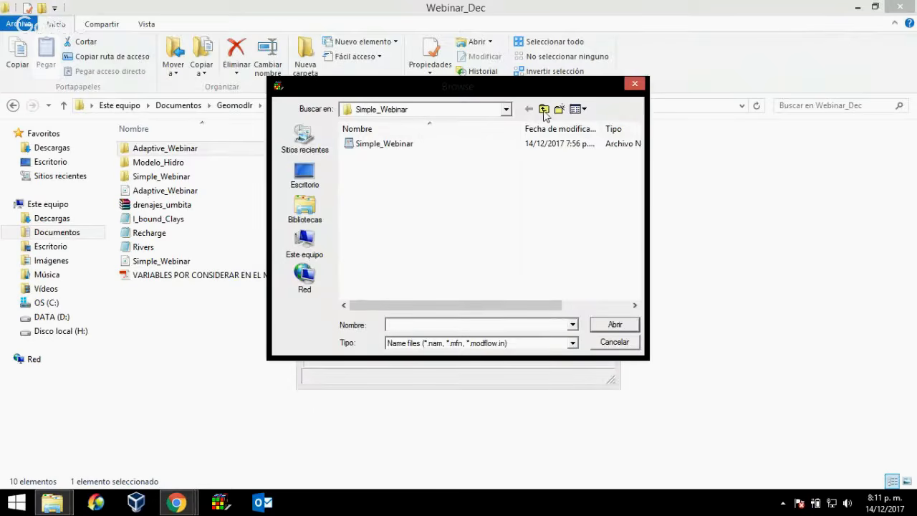
left_click(545, 110)
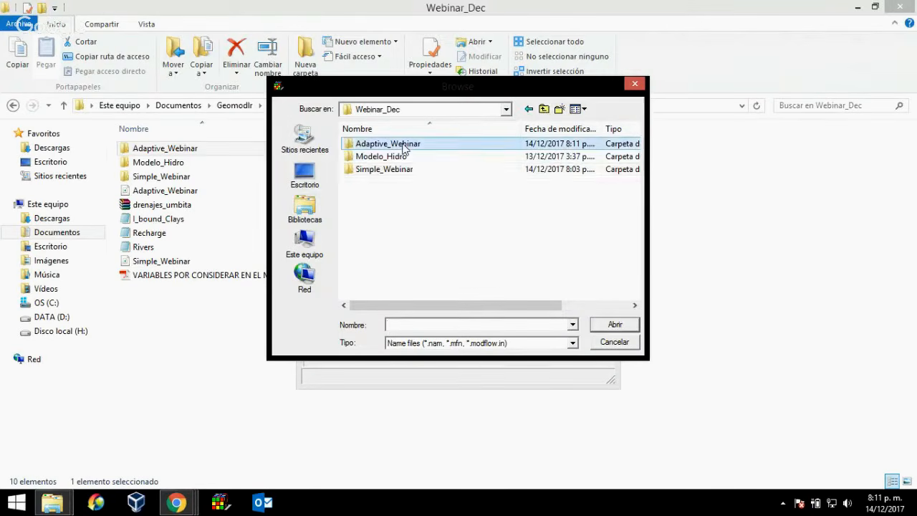
double_click(410, 144)
double_click(405, 146)
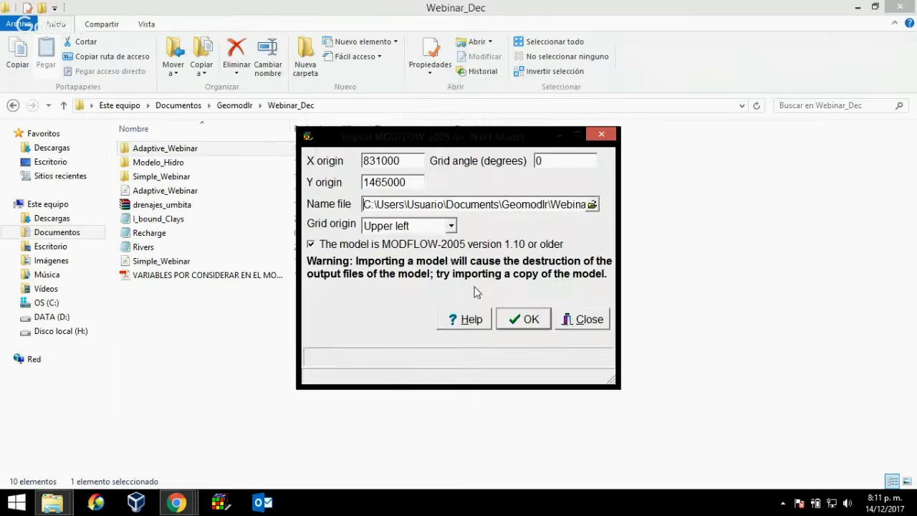
left_click(531, 324)
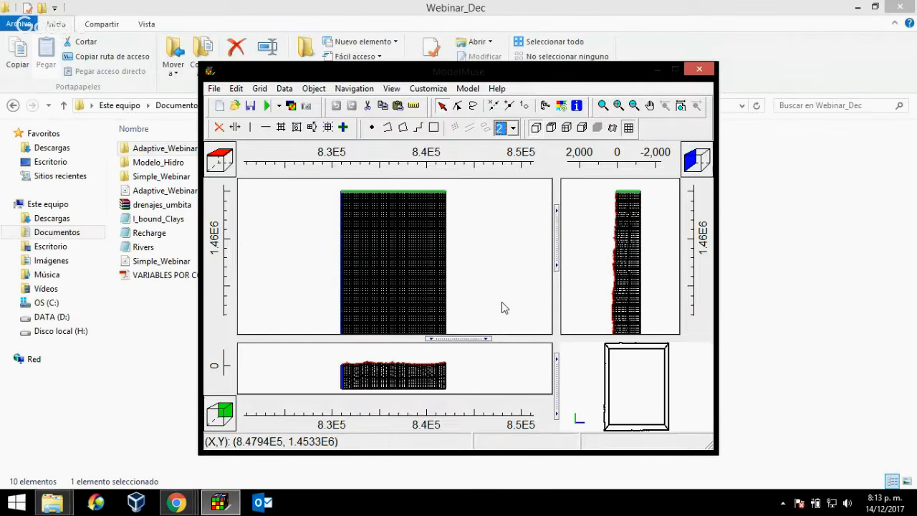
Step: Maximize ModelMuse, enlarge the front cross-section view and restore the default view to inspect the imported grid
left_click(676, 69)
left_click(477, 39)
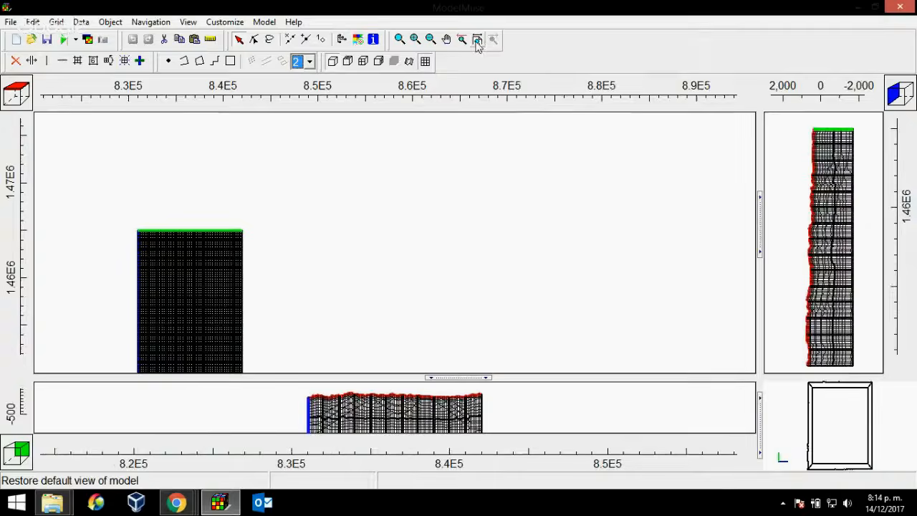
left_click_drag(471, 384, 470, 338)
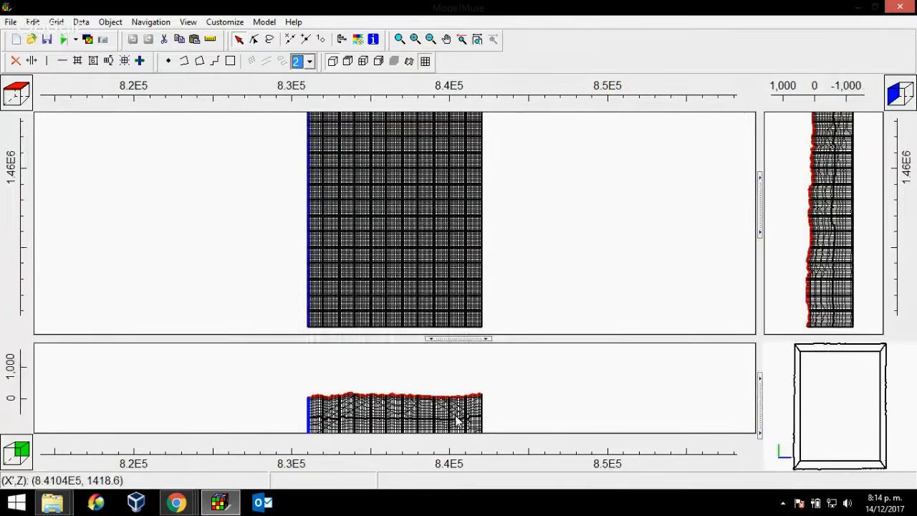
left_click(478, 40)
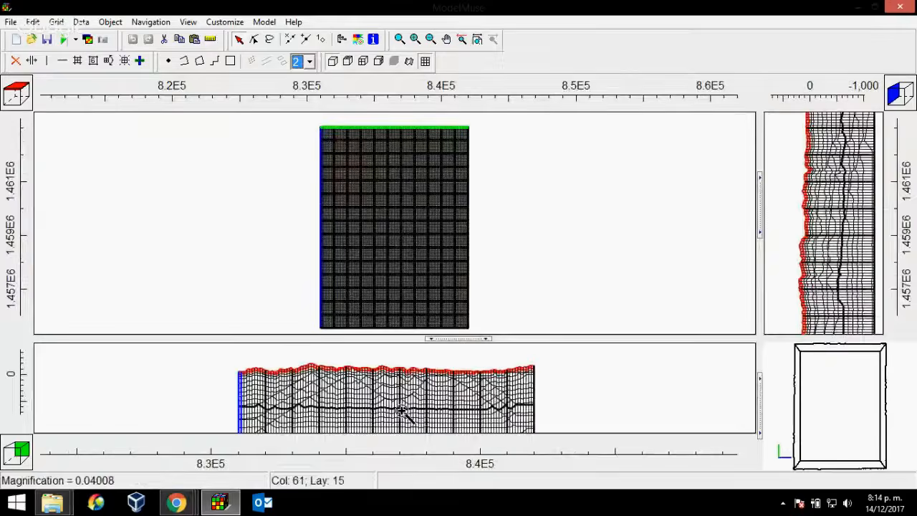
scroll(351, 379, "down", 2)
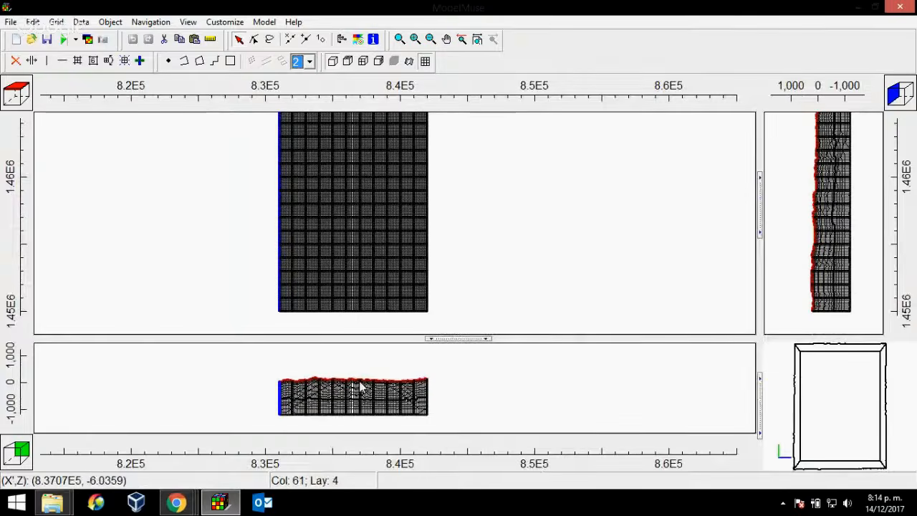
Step: Switch to Chrome and rotate the 3D geological model on the Cienaga visualization page to examine its front section
mouse_move(176, 502)
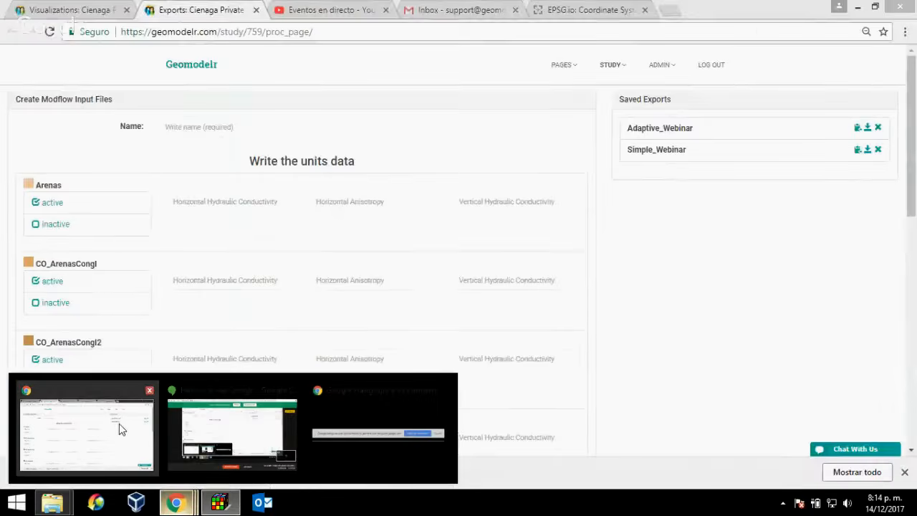
left_click(119, 423)
left_click(64, 9)
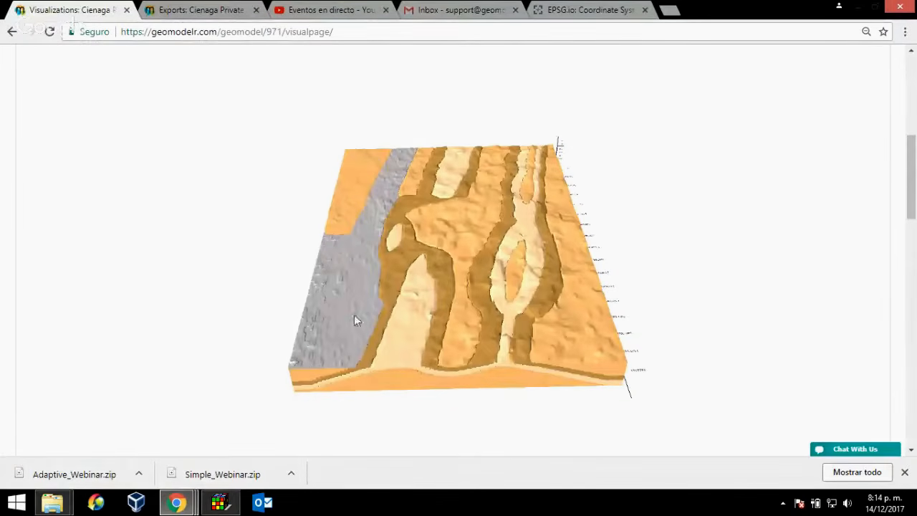
left_click_drag(400, 368, 379, 337)
Step: Switch back to ModelMuse and color the grid by the Kx data set with the log transform enabled
left_click(218, 502)
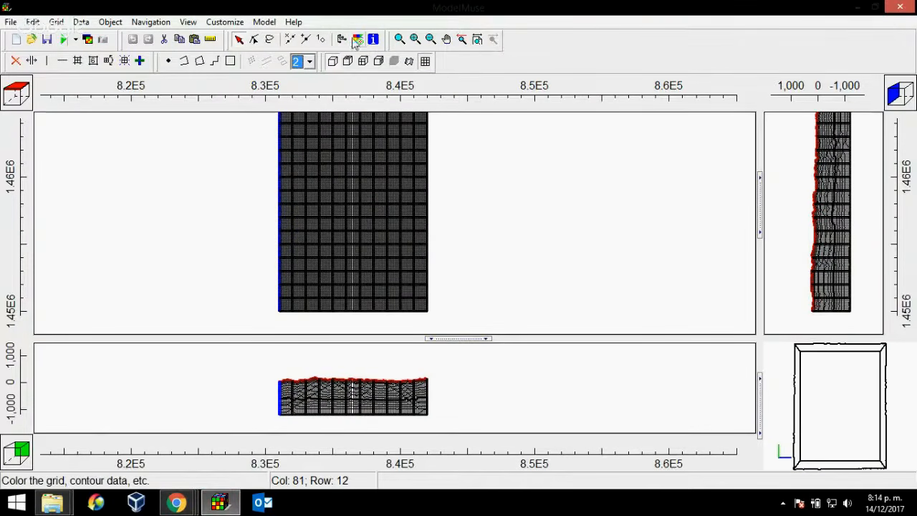
left_click(359, 40)
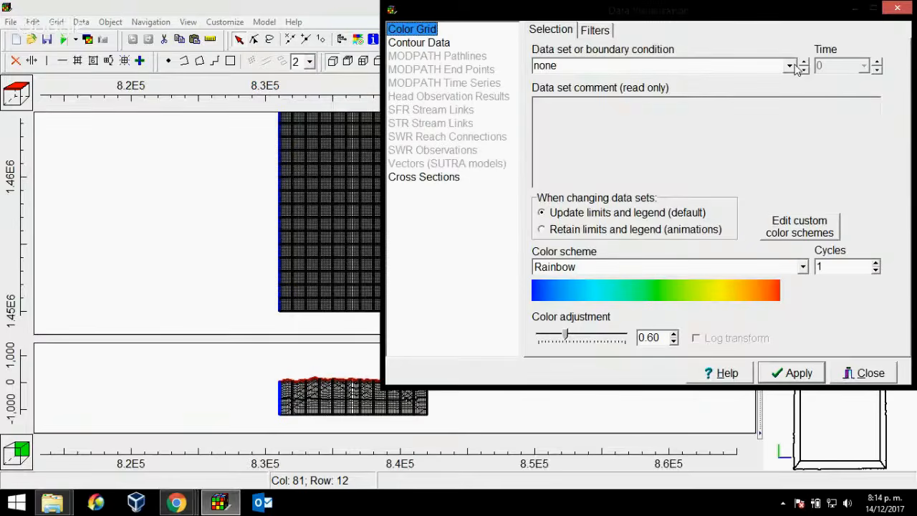
left_click(790, 65)
left_click(540, 94)
left_click(552, 106)
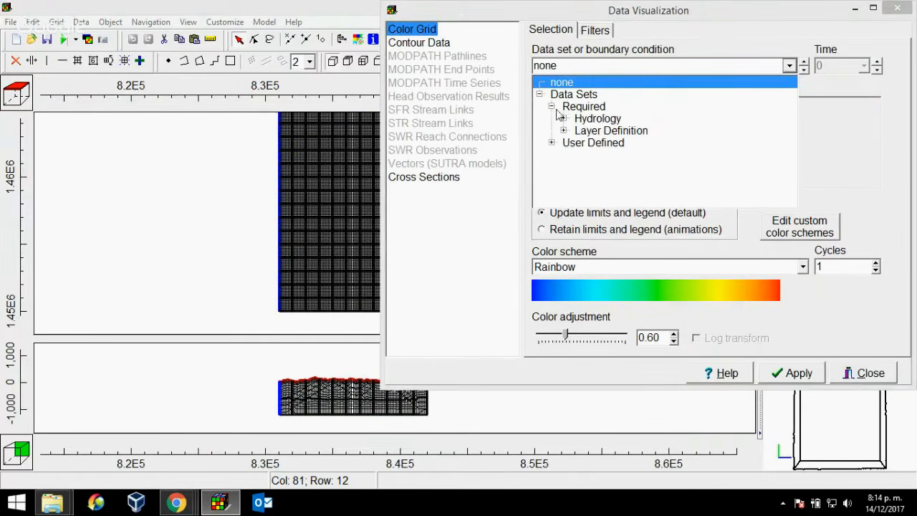
left_click(564, 119)
left_click(617, 152)
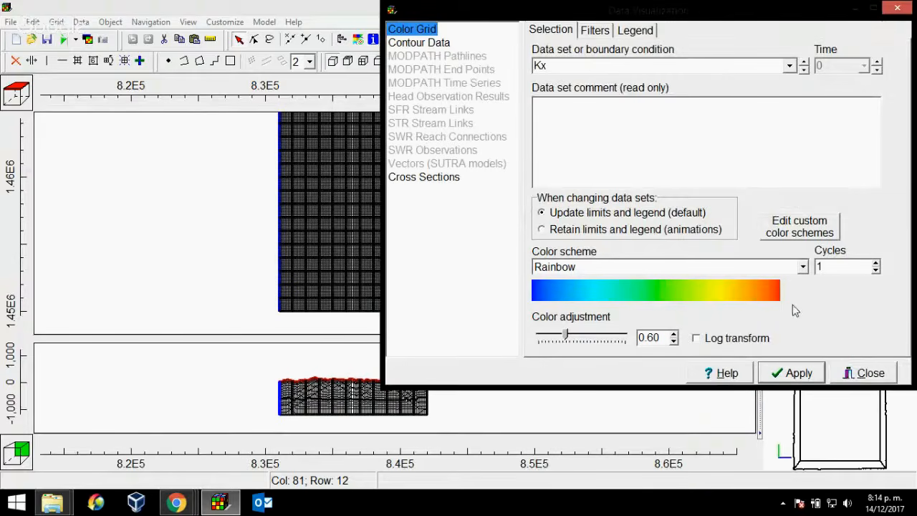
left_click(746, 338)
left_click(796, 373)
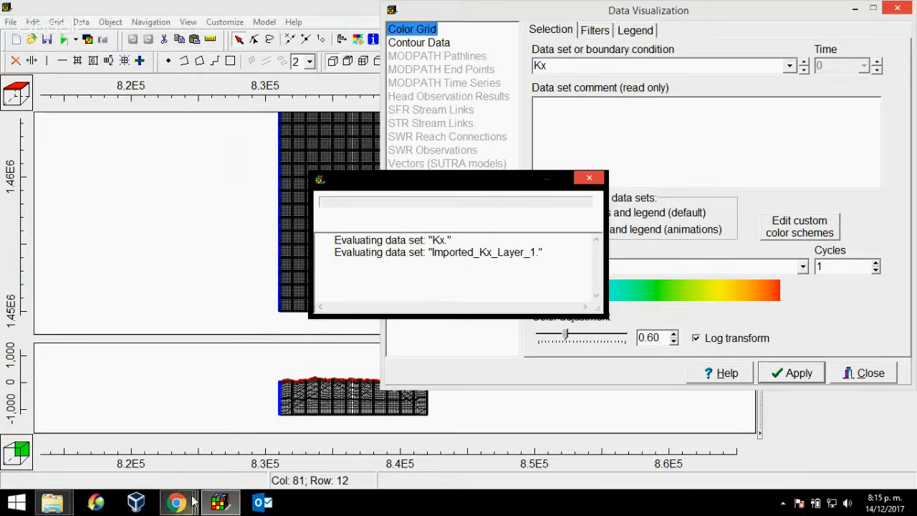
Step: Switch to Chrome and rotate the 3D geological model to an oblique view of its surface and side section
mouse_move(176, 503)
left_click(94, 438)
left_click_drag(456, 324, 609, 334)
left_click_drag(434, 316, 347, 296)
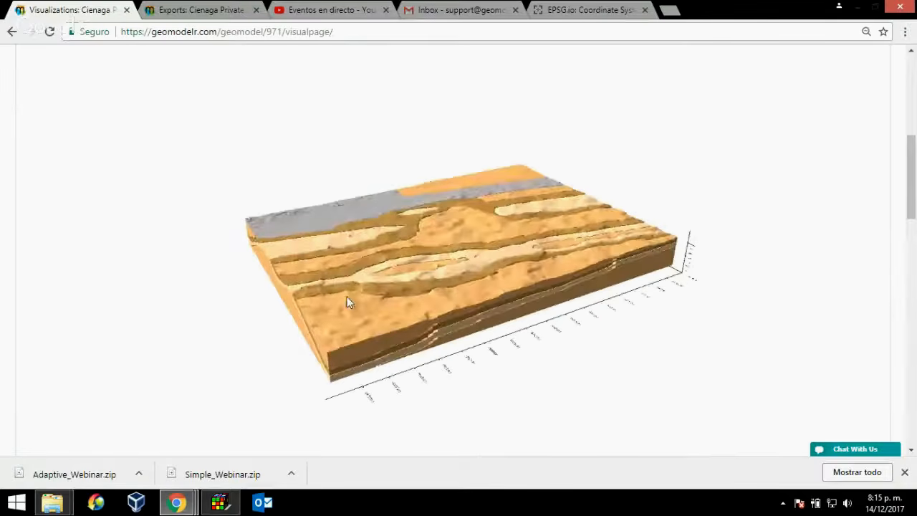
Step: Switch back to ModelMuse, close the Data Visualization dialog and magnify the Kx-colored front cross-section for inspection
mouse_move(226, 506)
left_click(237, 434)
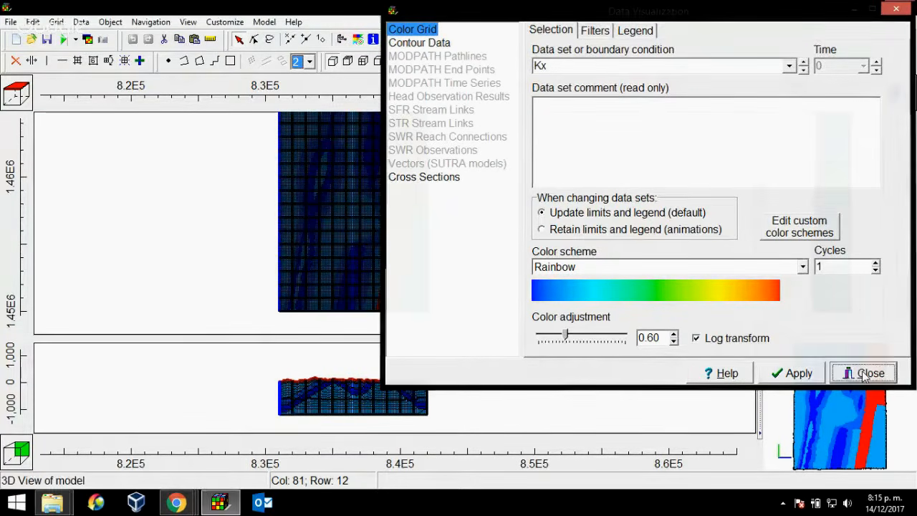
left_click(865, 374)
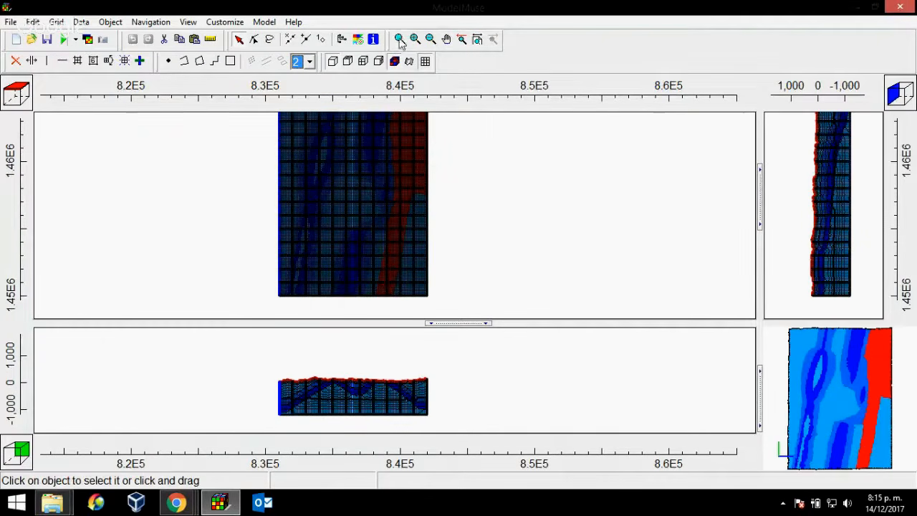
left_click(399, 40)
left_click_drag(268, 369, 440, 425)
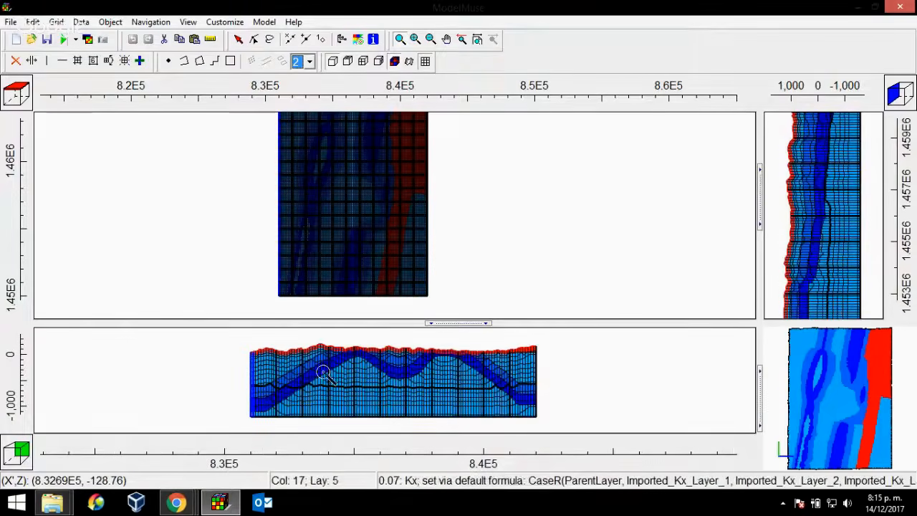
left_click_drag(288, 350, 381, 389)
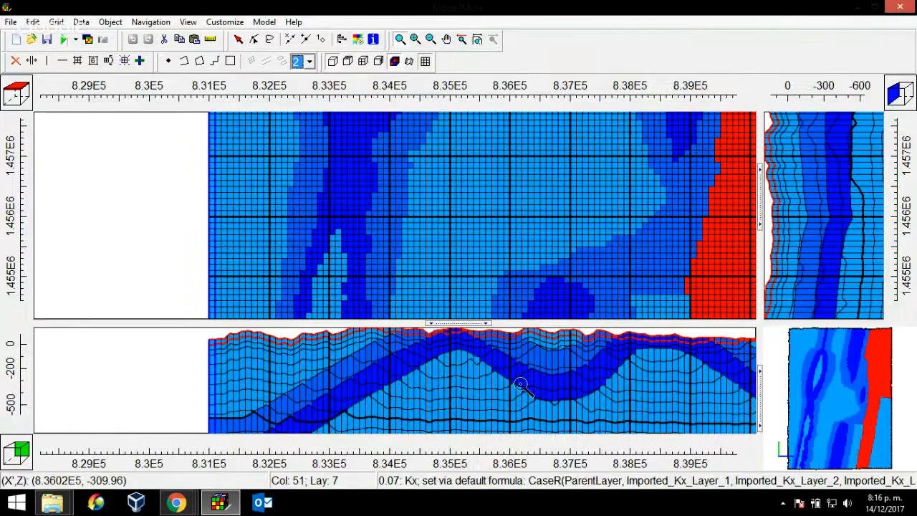
Step: Enlarge the 3D view of the model and rotate it from plan view to face its vertical section
left_click_drag(760, 399, 195, 361)
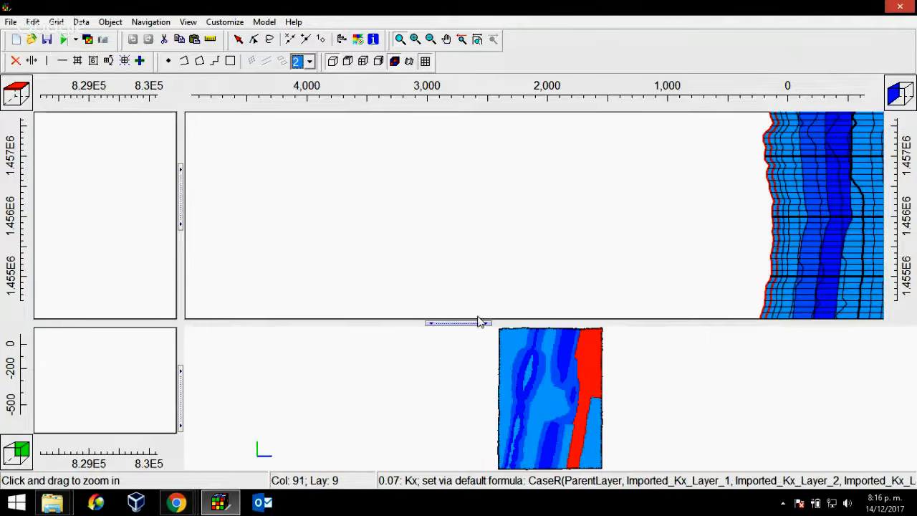
left_click_drag(462, 326, 462, 283)
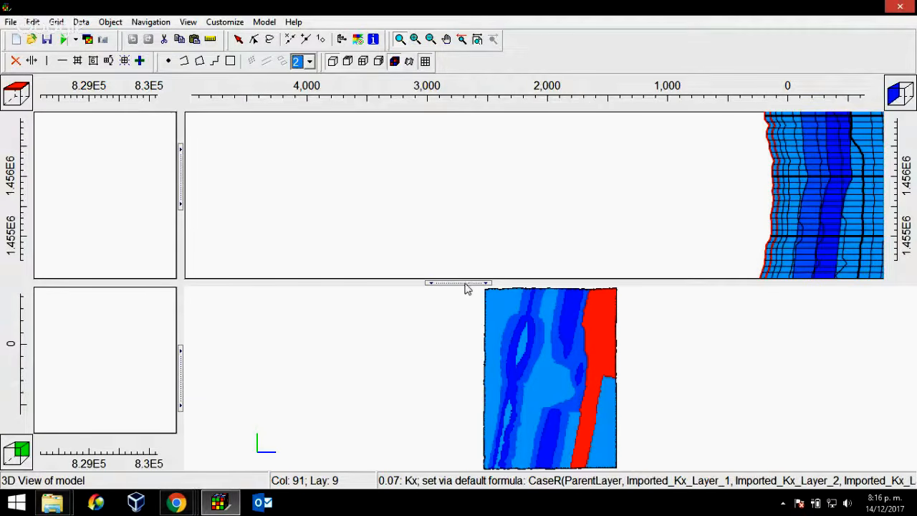
left_click_drag(457, 286, 446, 123)
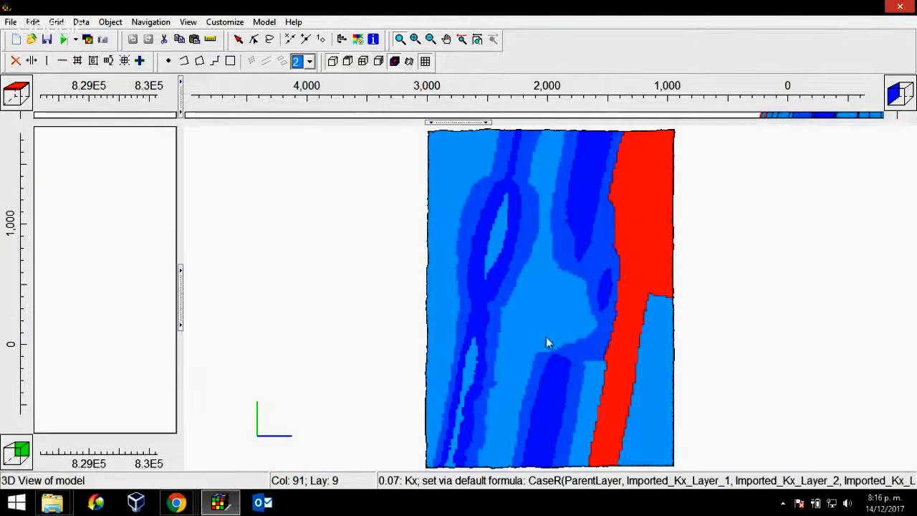
left_click_drag(502, 389, 533, 327)
left_click_drag(440, 352, 404, 331)
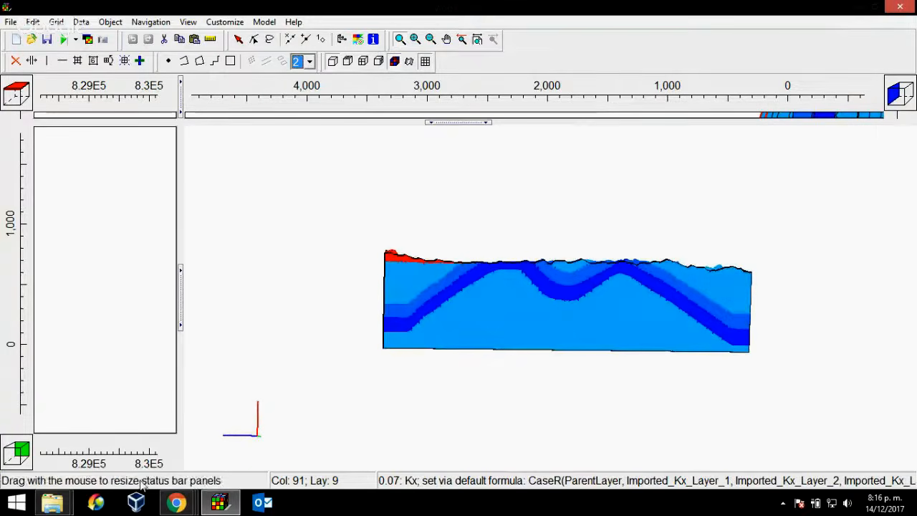
Step: Switch to Chrome and rotate the geological model to a plan view for comparison with the Kx distribution
left_click(176, 503)
left_click(118, 442)
left_click_drag(469, 310, 420, 344)
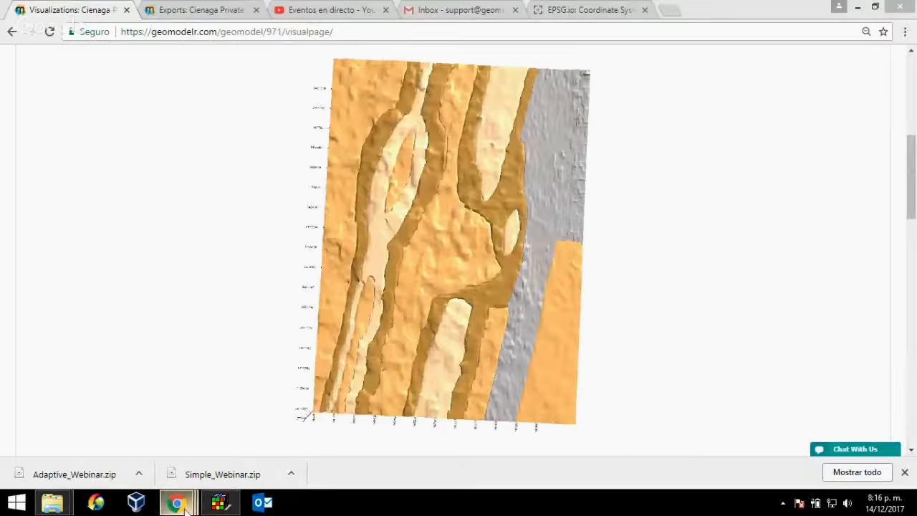
Step: Switch back to ModelMuse, tilt the 3D model and show the grid lines of the selected row in 3D
left_click(222, 506)
left_click_drag(559, 370, 429, 379)
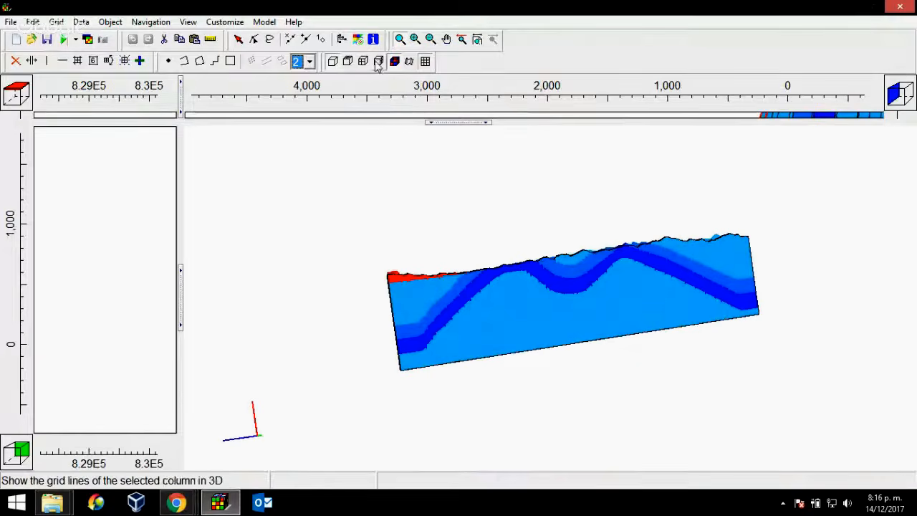
left_click(364, 61)
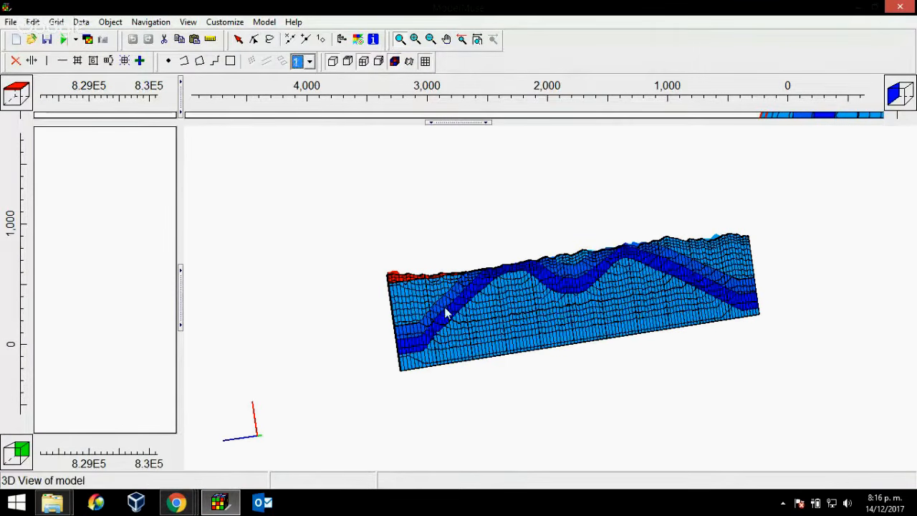
Step: Switch to Chrome and examine the geological model's vertical section up close, facing its folded layers
left_click(176, 503)
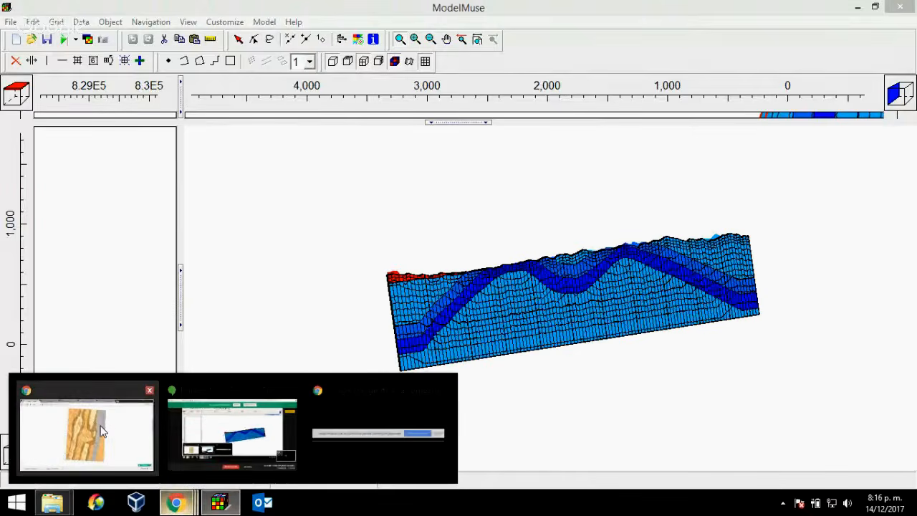
left_click(100, 425)
left_click_drag(347, 341, 346, 269)
left_click_drag(372, 331, 420, 274)
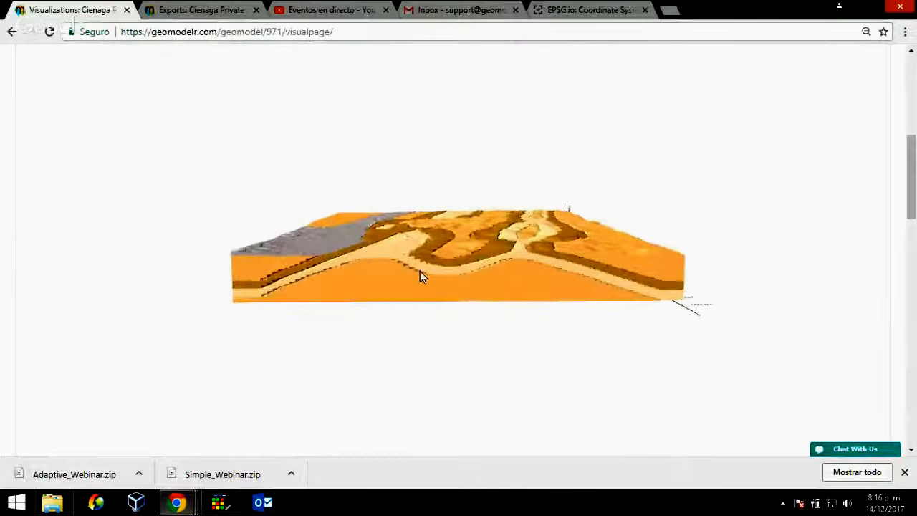
scroll(422, 294, "up", 6)
scroll(394, 320, "down", 1)
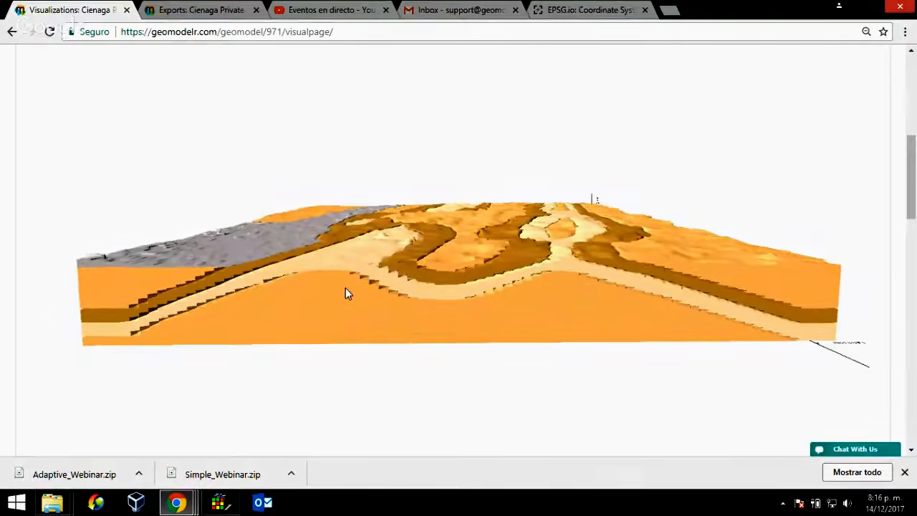
Step: Switch back to ModelMuse, rotate the 3D model, shrink its pane again and restore the default view of the grid
left_click(218, 504)
left_click_drag(445, 331, 550, 363)
left_click_drag(794, 326, 793, 326)
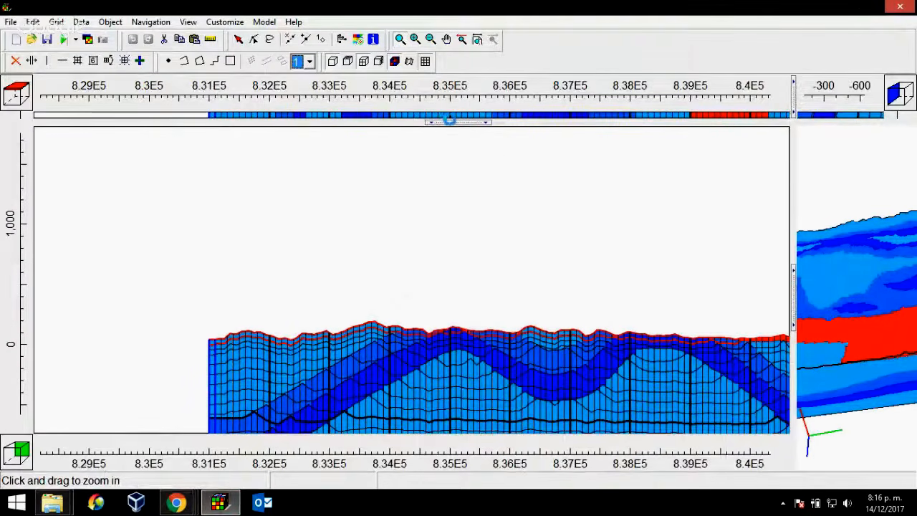
mouse_move(456, 125)
left_mouse_down()
mouse_move(455, 376)
mouse_move(458, 365)
left_mouse_up()
left_click(478, 41)
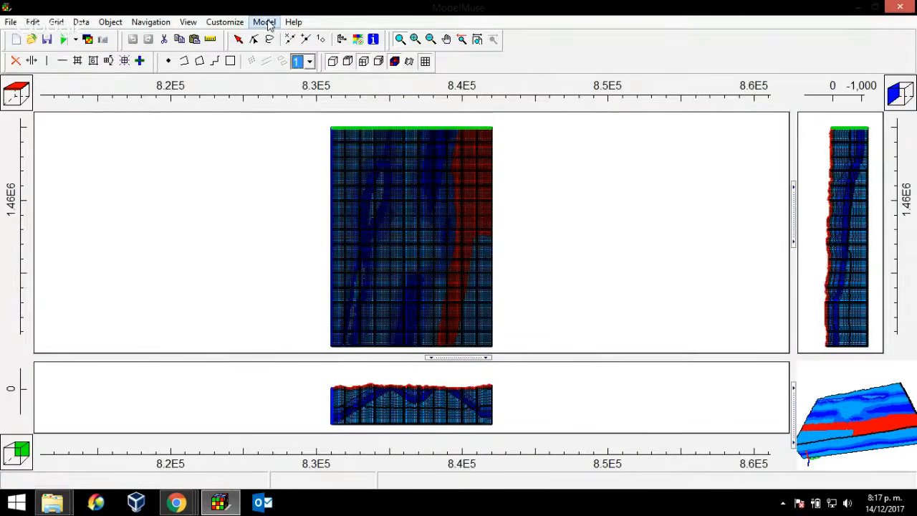
Step: Review the MODFLOW layer groups and set the layer type of Layer 16 to Confined
left_click(265, 22)
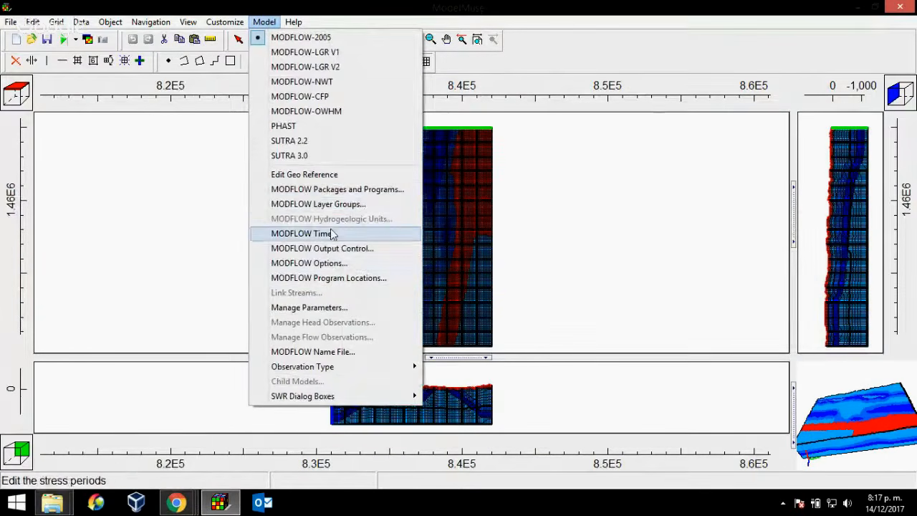
left_click(354, 204)
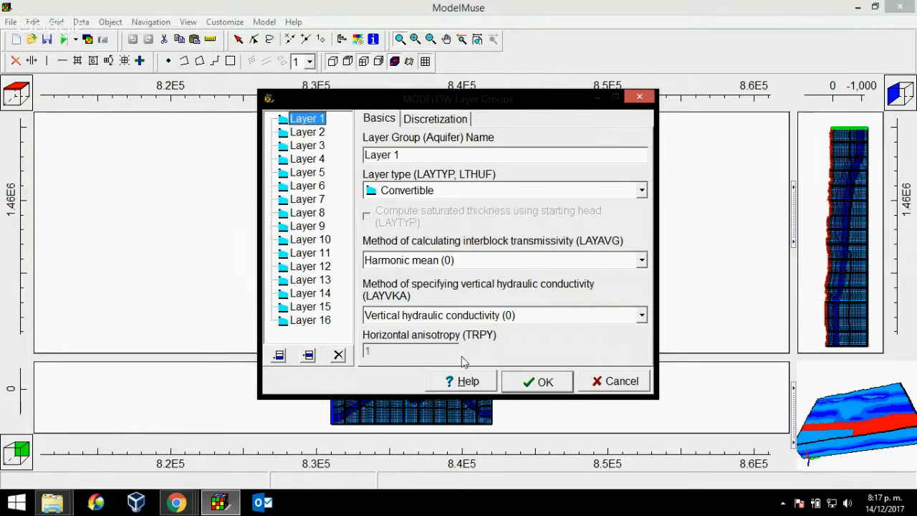
left_click(320, 325)
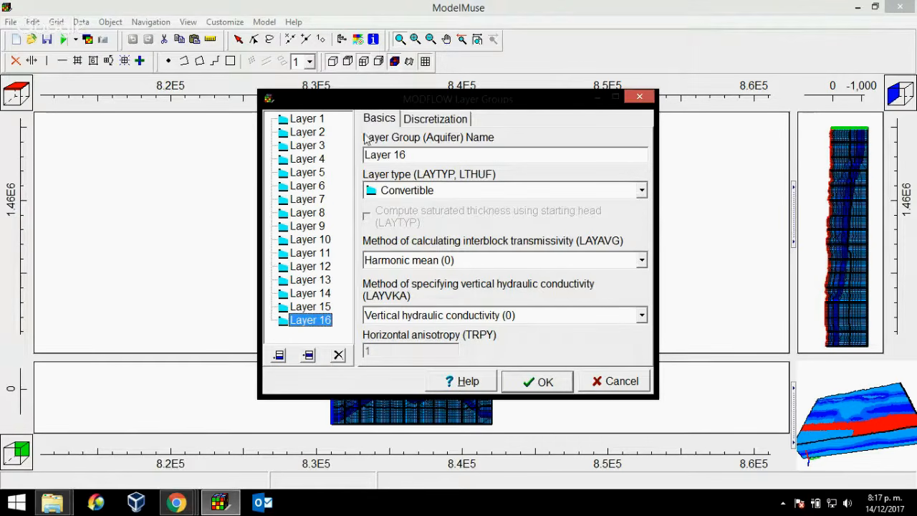
left_click(315, 121)
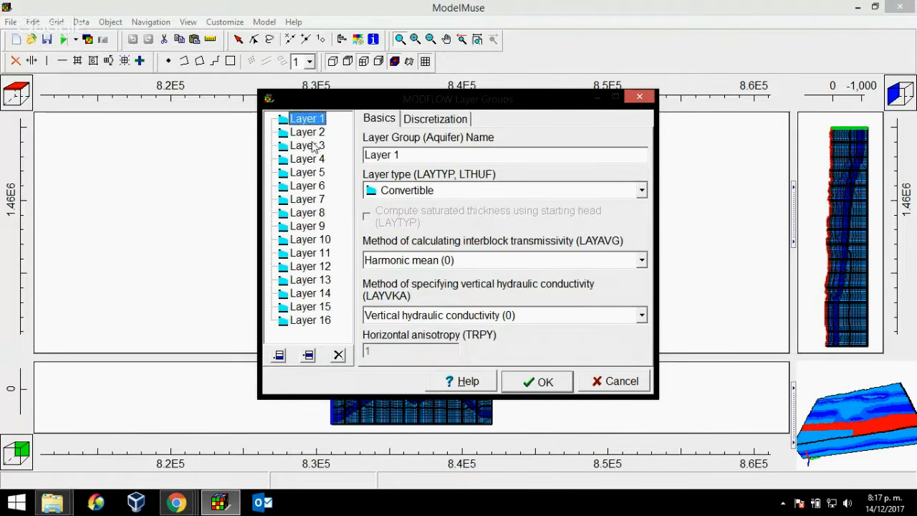
left_click(315, 148)
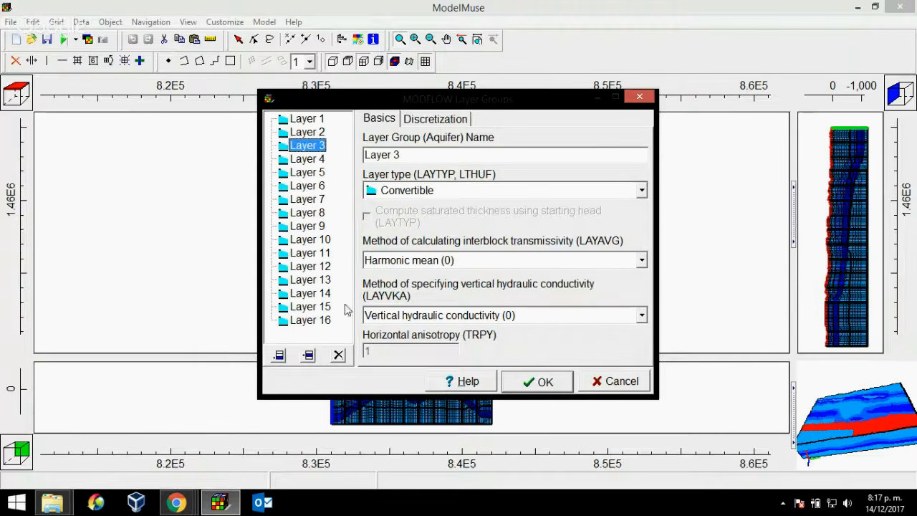
left_click(313, 322)
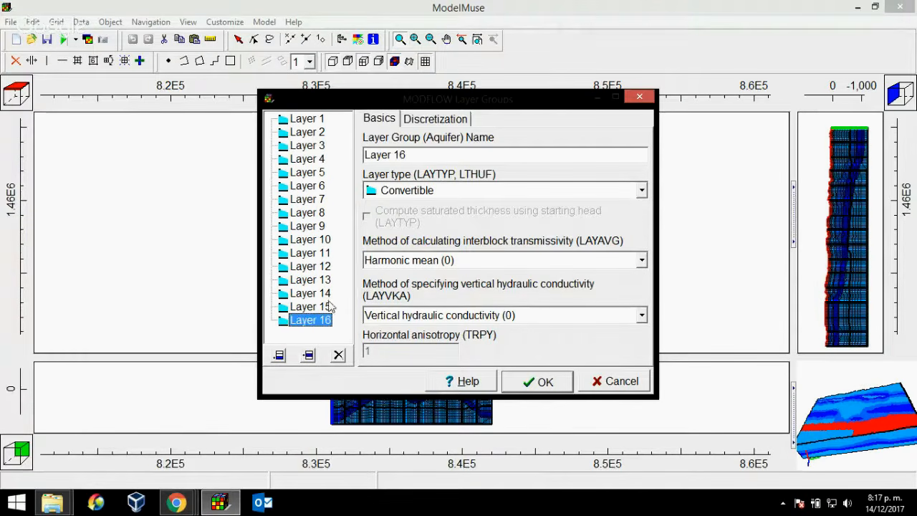
left_click(642, 190)
left_click(421, 222)
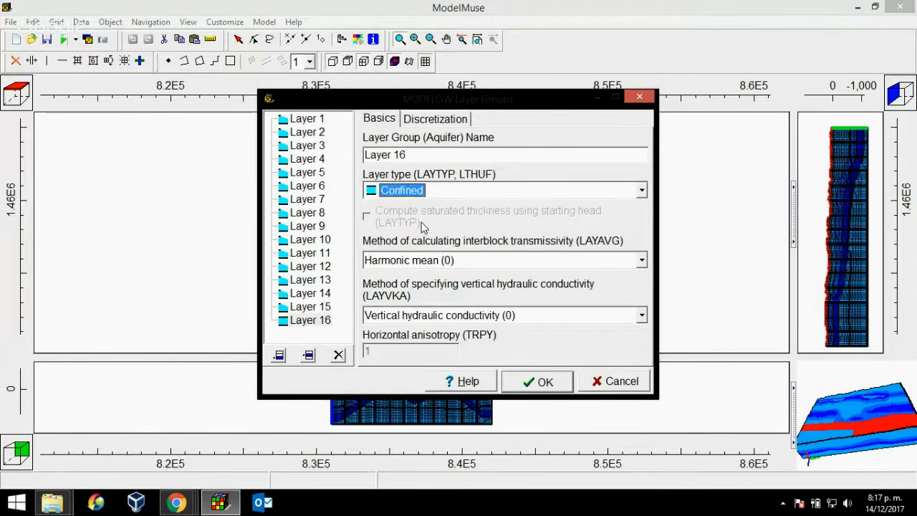
left_click(543, 382)
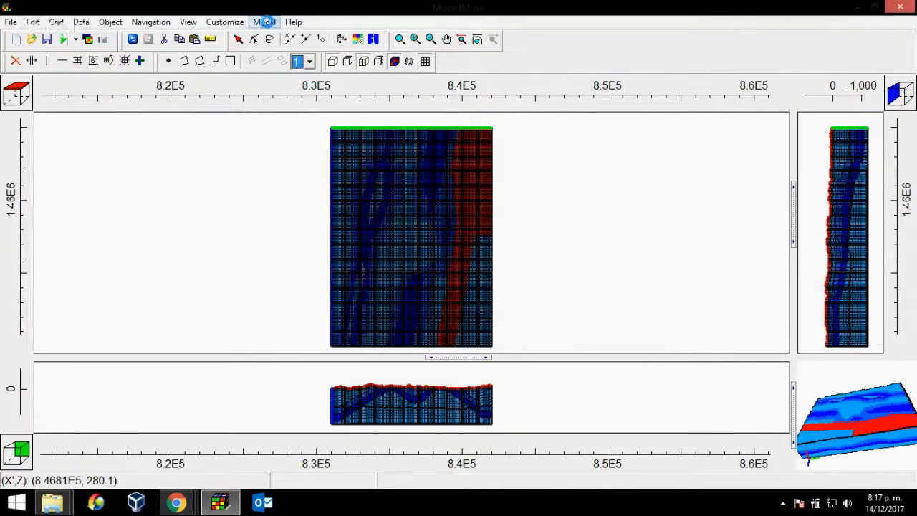
Step: Set the model's time unit to days (4) in the MODFLOW options
left_click(264, 21)
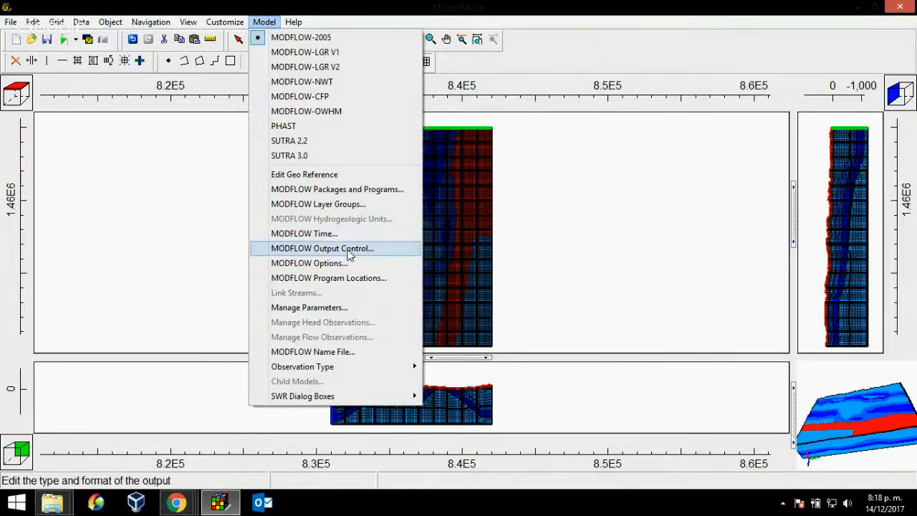
left_click(340, 267)
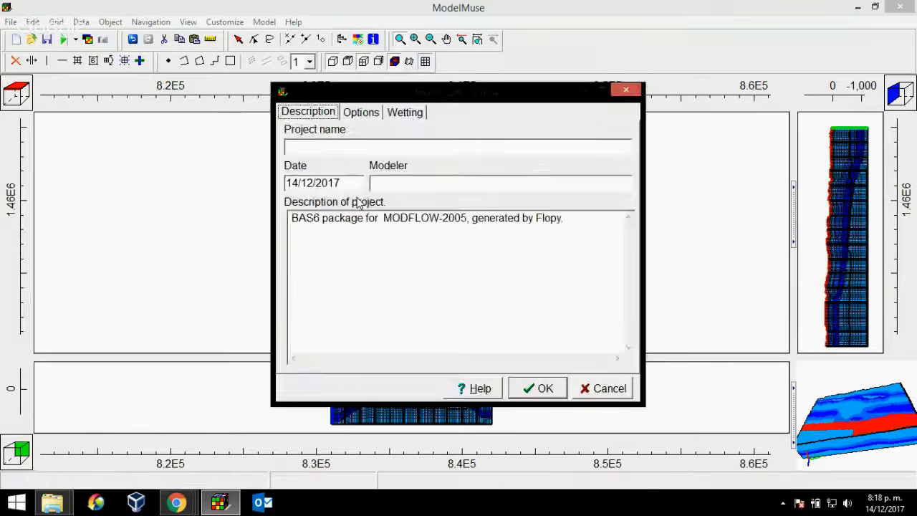
left_click(365, 114)
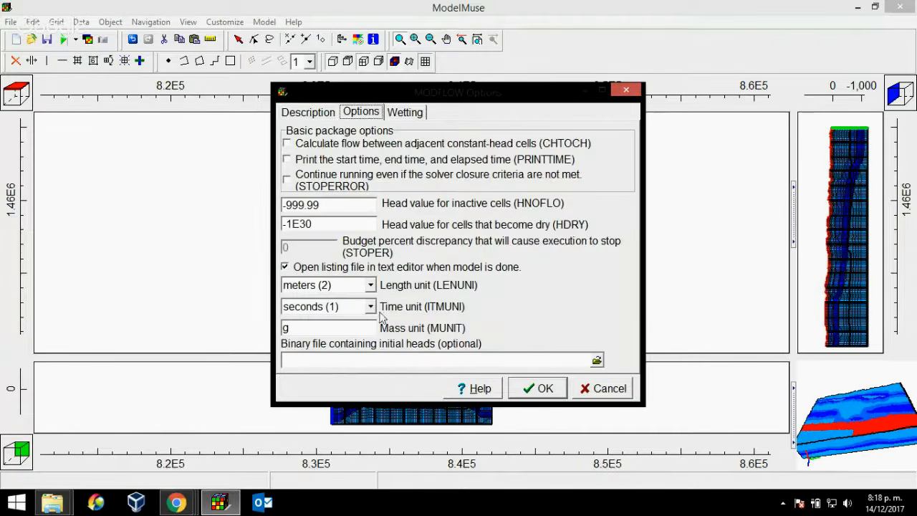
left_click(369, 306)
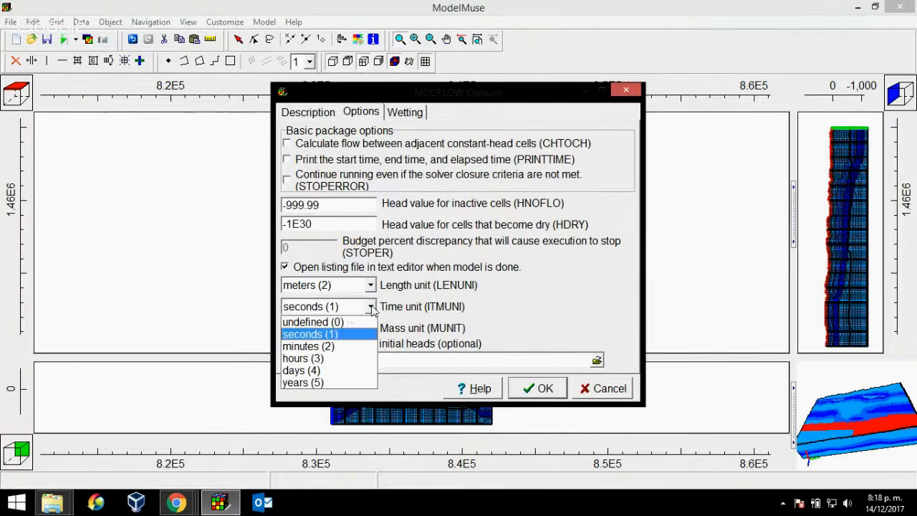
left_click(313, 371)
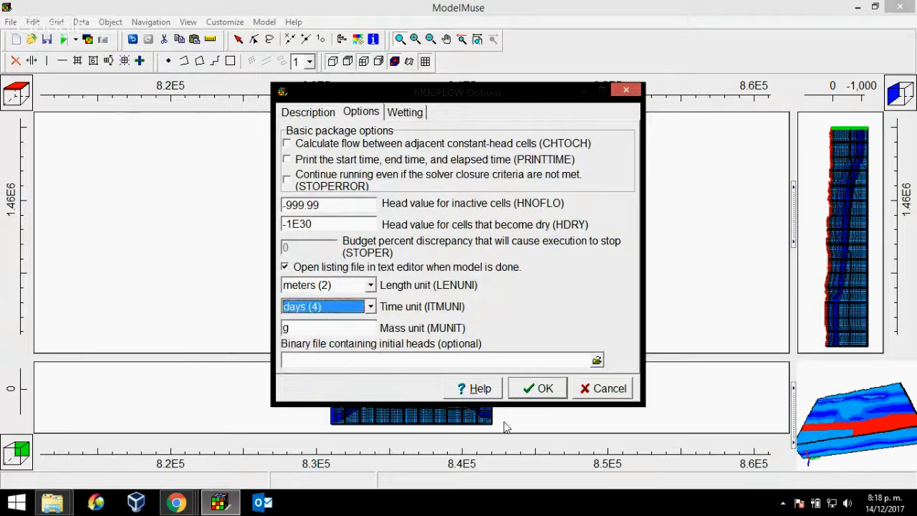
left_click(534, 392)
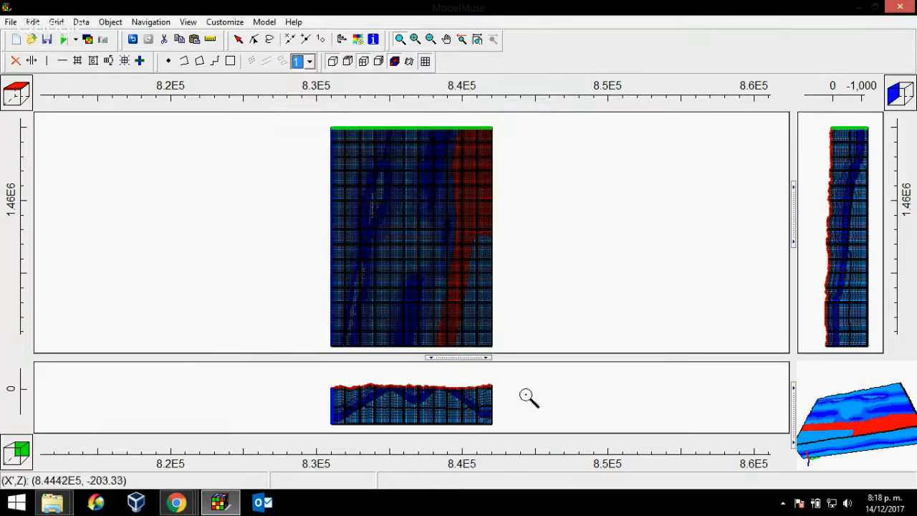
Step: Set the start date to 14/12/2017 in the model's geo reference settings
left_click(264, 23)
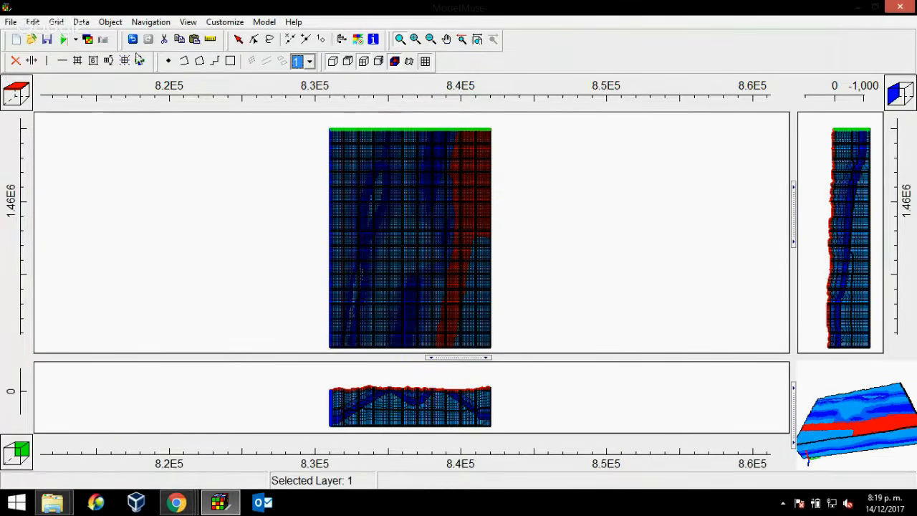
left_click(264, 22)
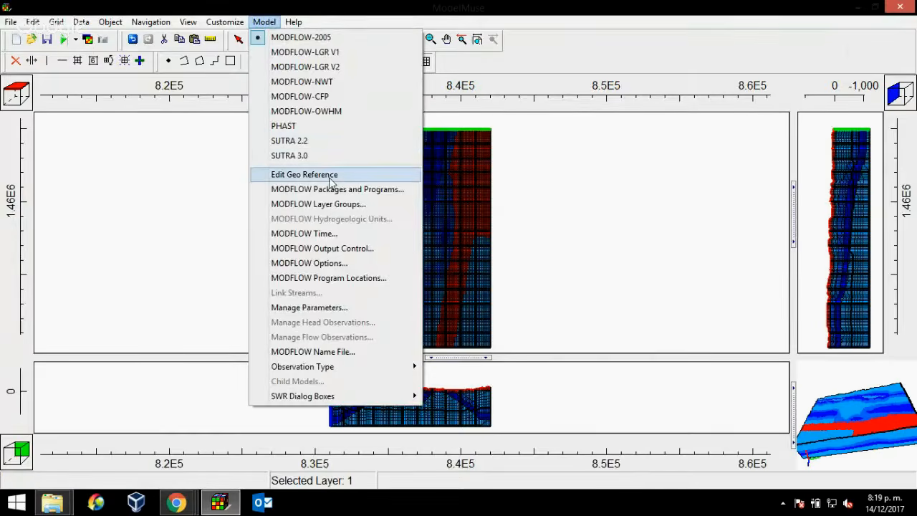
left_click(343, 177)
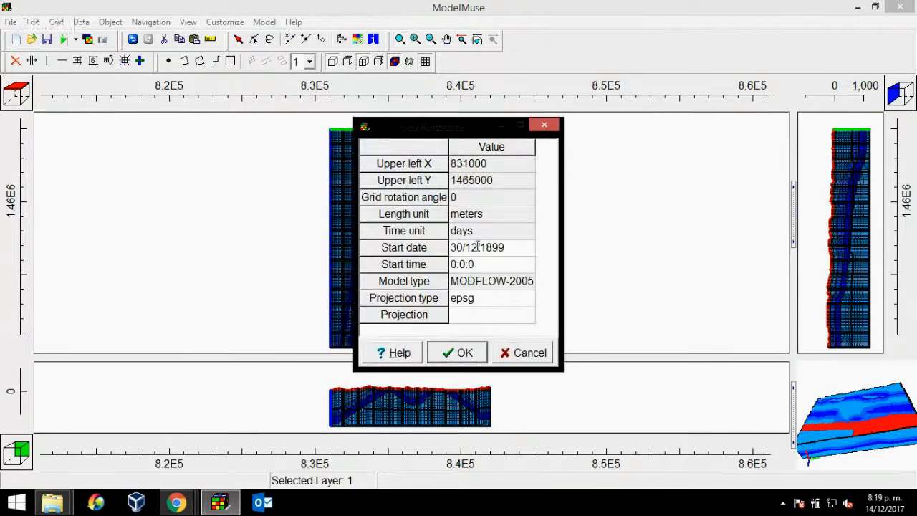
left_click_drag(453, 252, 412, 258)
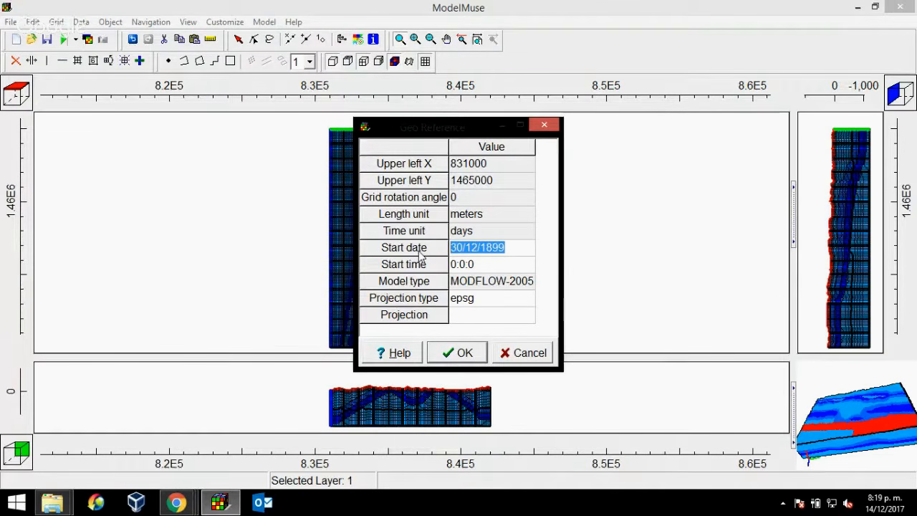
type("14/")
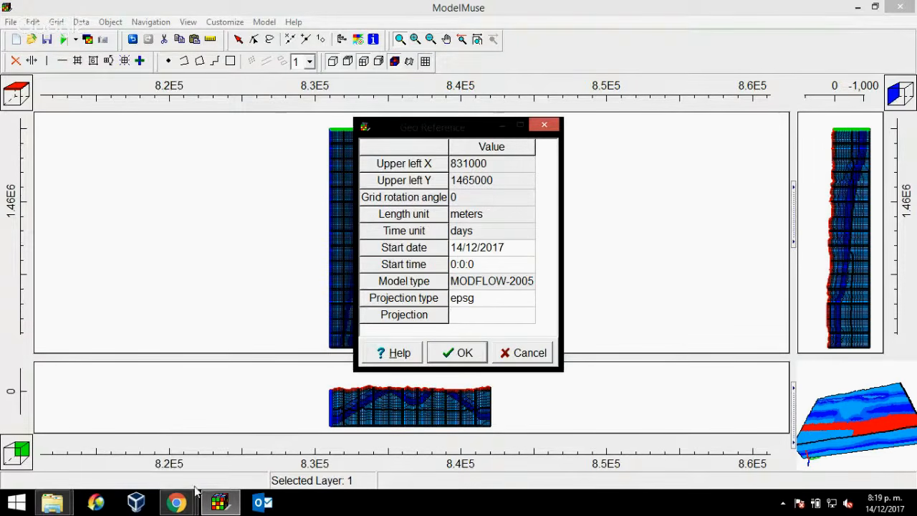
Step: Switch to Chrome and look up the EPSG code in the Cienaga study's geological model configuration
mouse_move(176, 502)
left_click(108, 436)
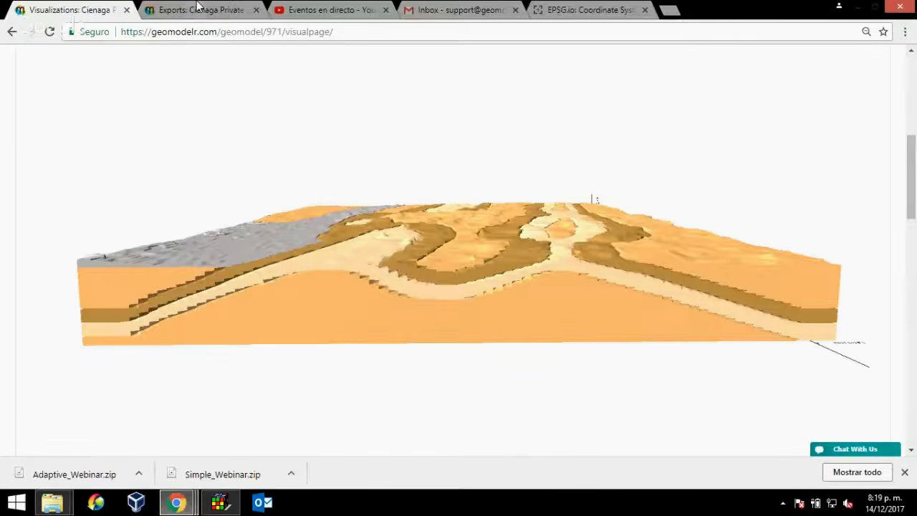
left_click(190, 10)
left_click(49, 8)
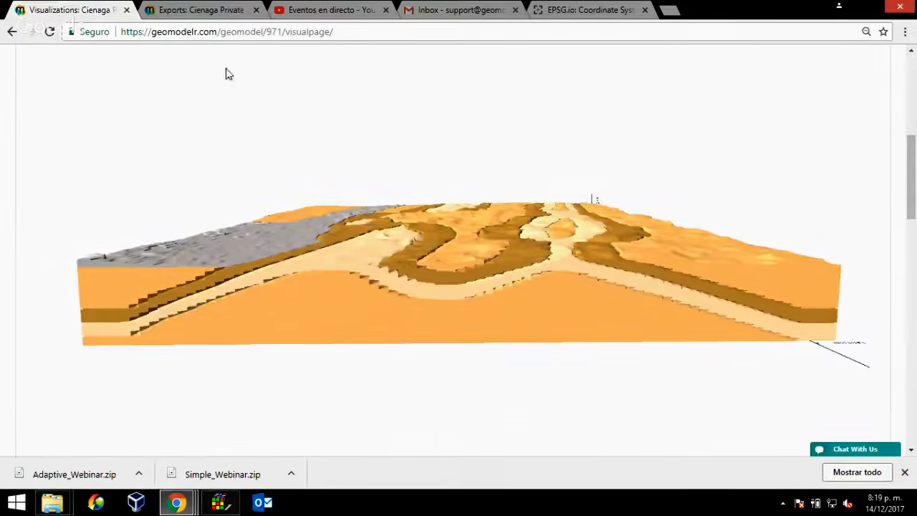
scroll(8, 127, "up", 5)
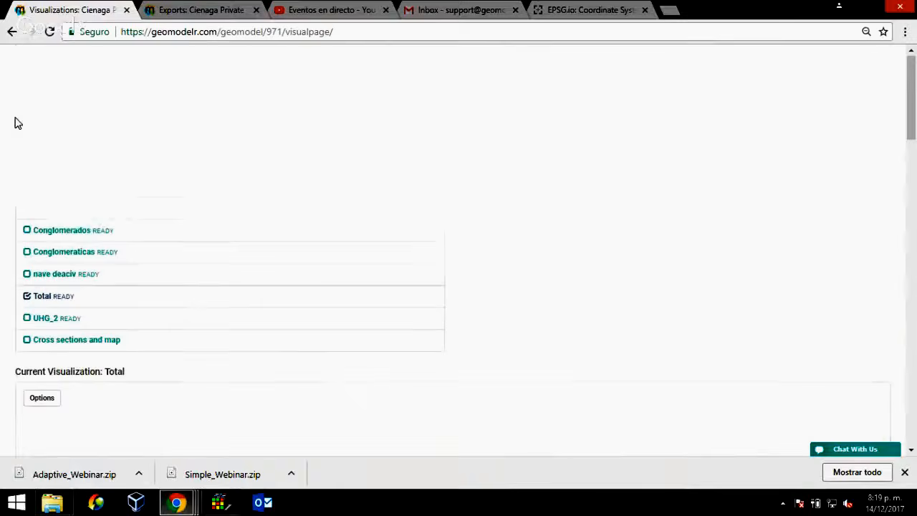
left_click(615, 66)
left_click(584, 90)
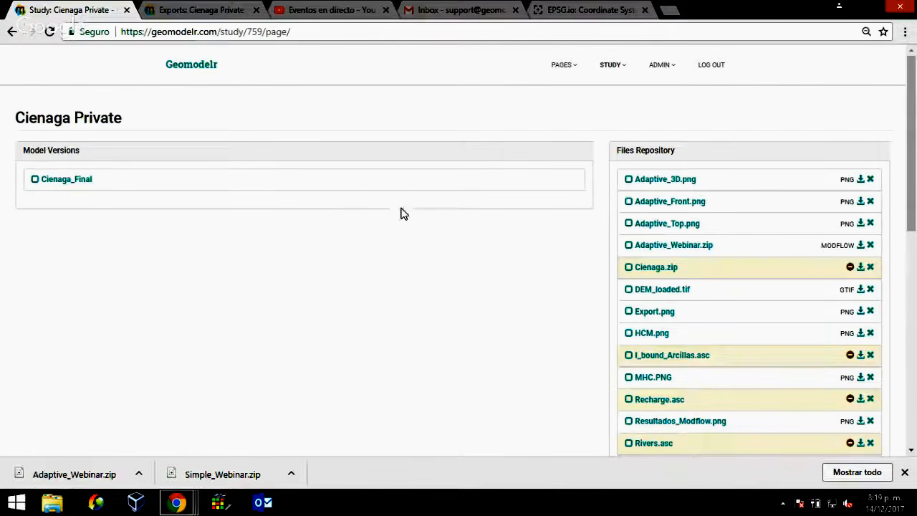
scroll(412, 239, "down", 3)
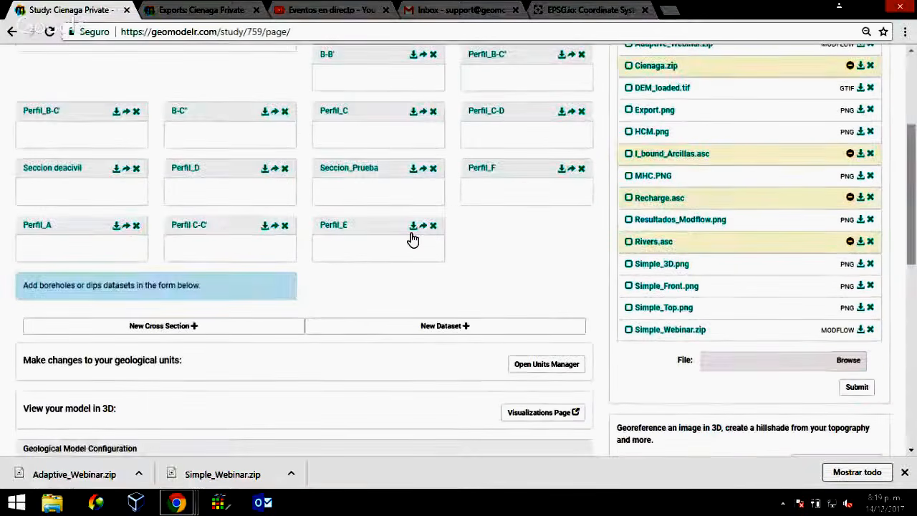
scroll(430, 246, "down", 5)
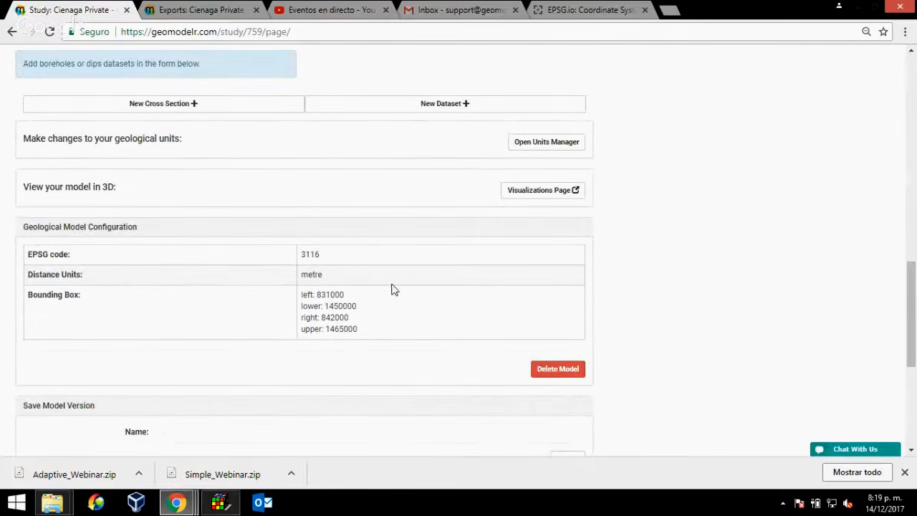
Step: Switch back to ModelMuse, set the geo reference projection to 3116 and apply the settings
left_click(219, 502)
type("3116")
left_click(460, 353)
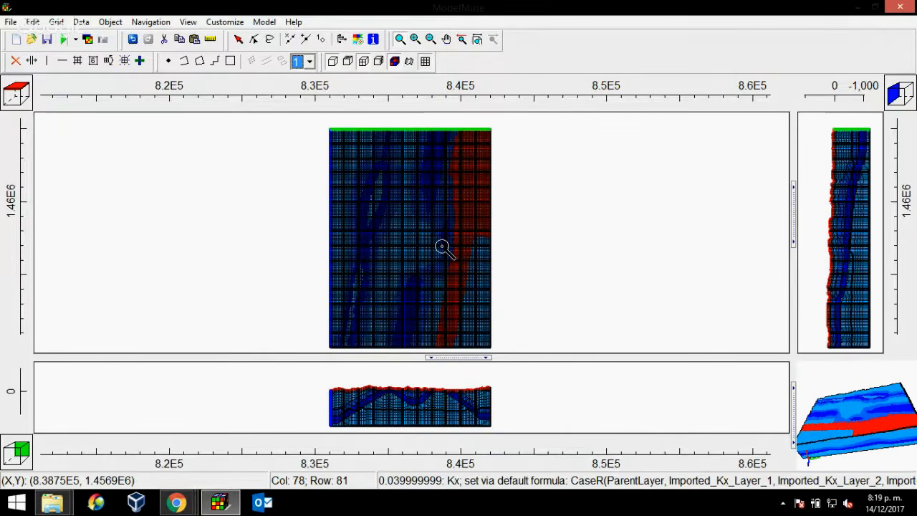
Step: Return to the Cienaga study in Chrome and open its visualizations page
mouse_move(178, 505)
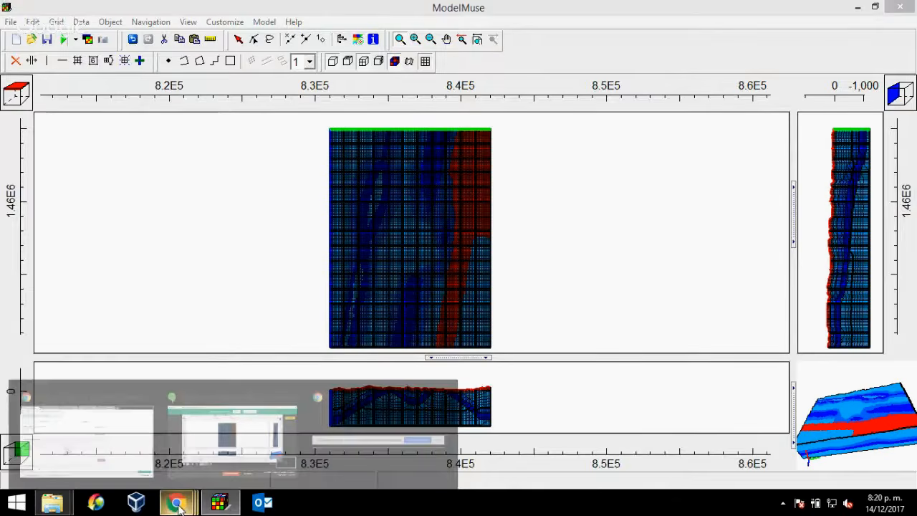
left_click(127, 459)
left_click(211, 10)
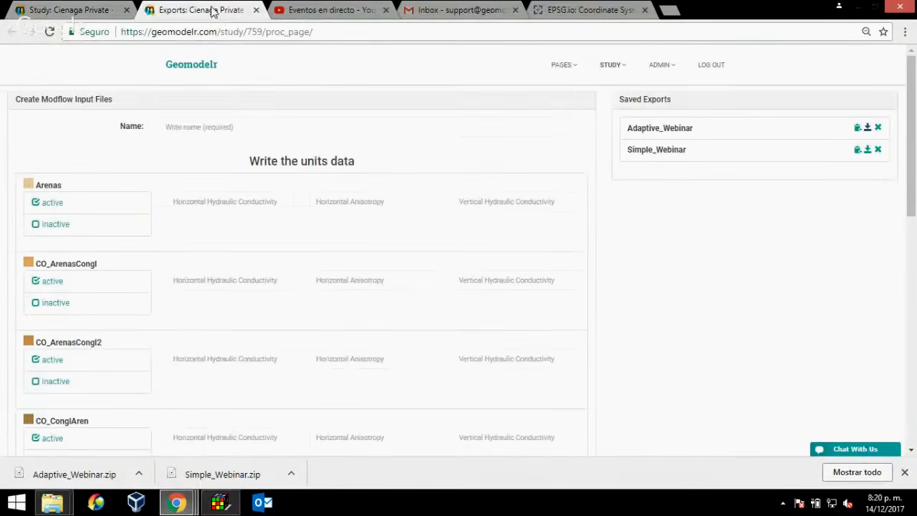
left_click(80, 10)
scroll(602, 141, "up", 10)
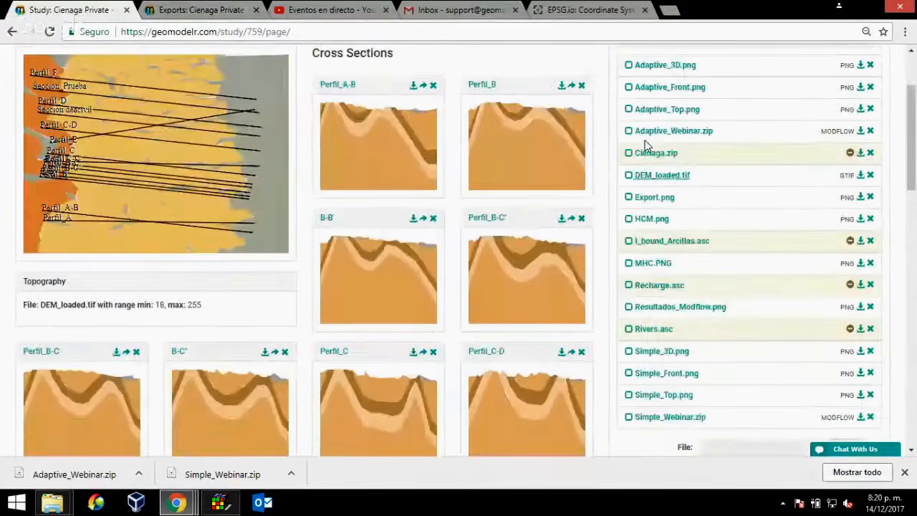
mouse_move(607, 76)
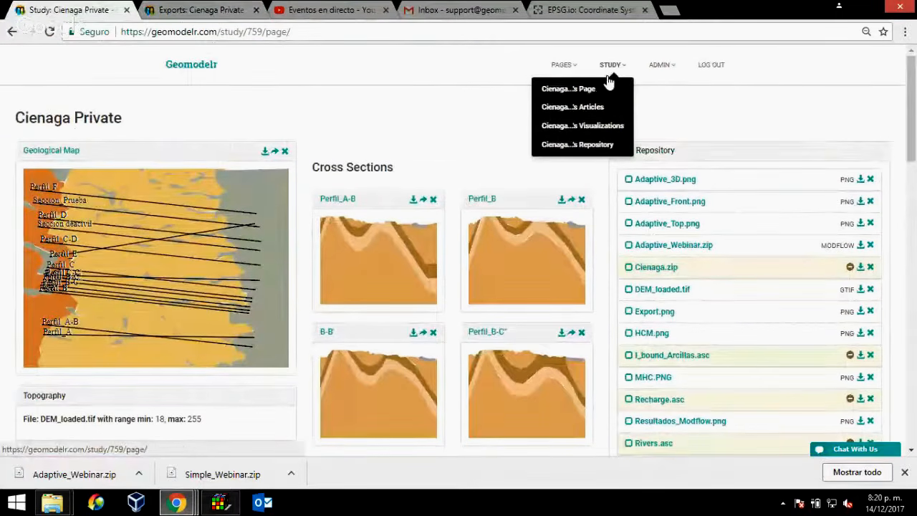
left_click(594, 129)
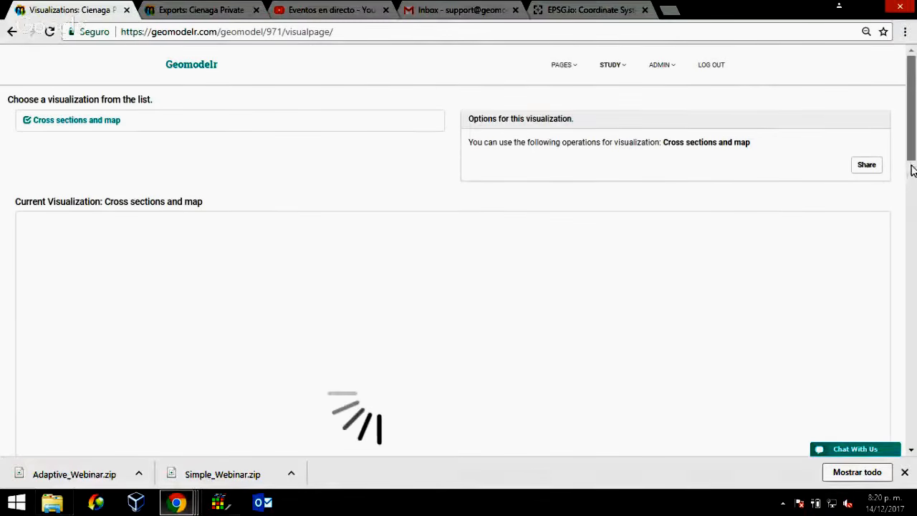
Step: Orbit the 3D cross sections and map visualization and compare the surface geology with the ModelMuse grid
left_click_drag(912, 155, 911, 240)
left_click_drag(571, 174, 565, 257)
scroll(902, 143, "up", 3)
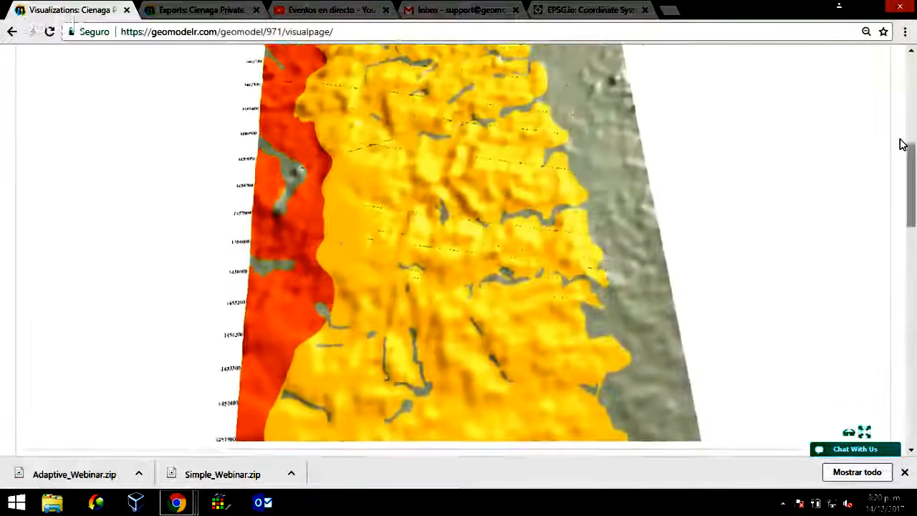
left_click_drag(359, 294, 422, 277)
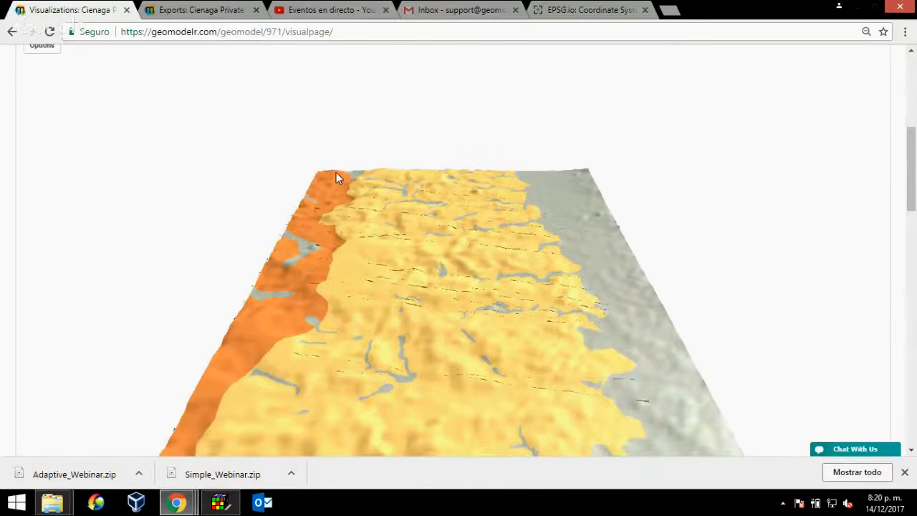
left_click(214, 506)
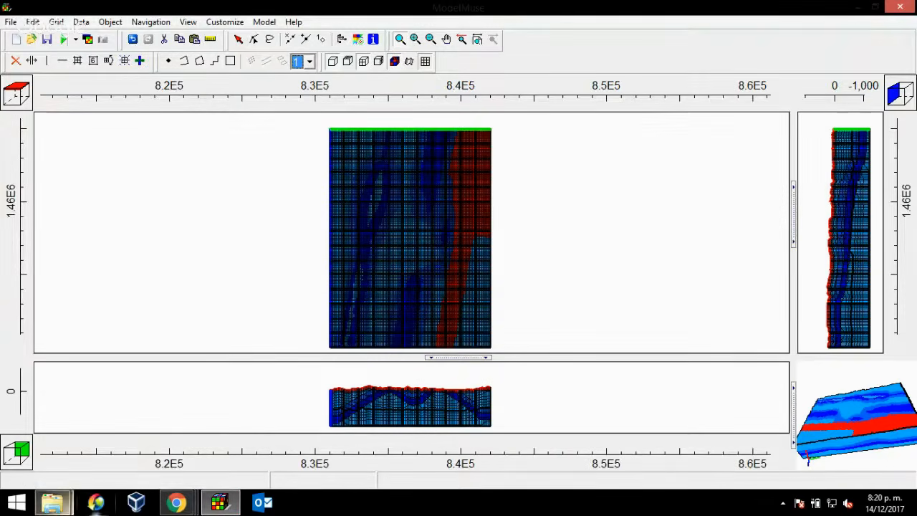
mouse_move(176, 503)
left_click(223, 431)
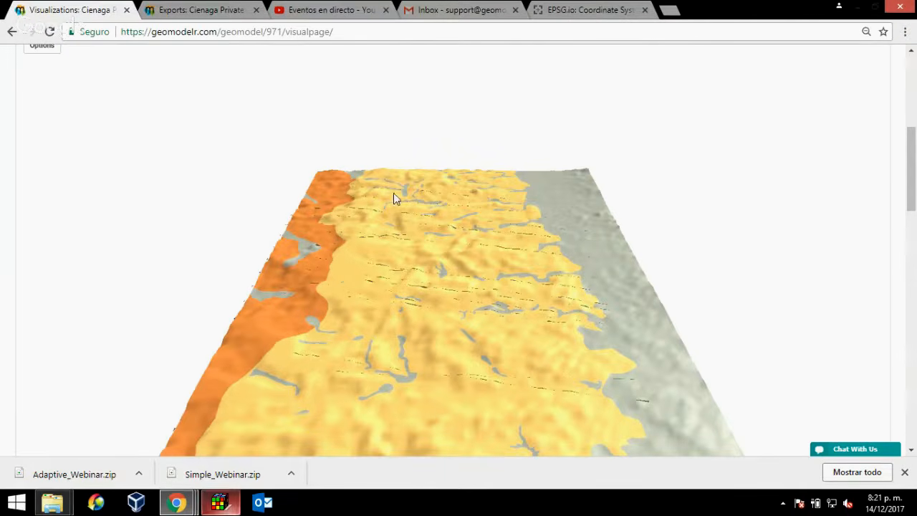
Step: Switch to ModelMuse and choose the ASCII raster file I_bound_Clays from the Webinar_Dec folder for import
left_click(228, 504)
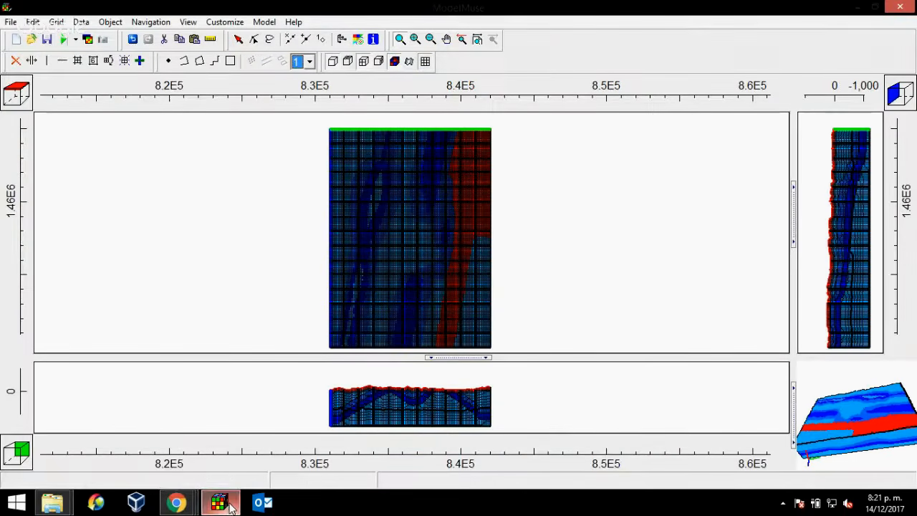
left_click(33, 22)
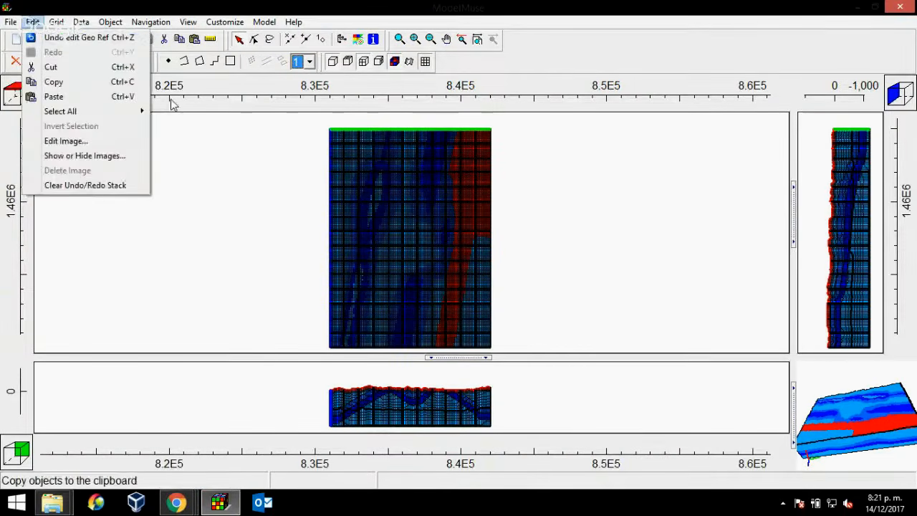
mouse_move(11, 21)
mouse_move(94, 104)
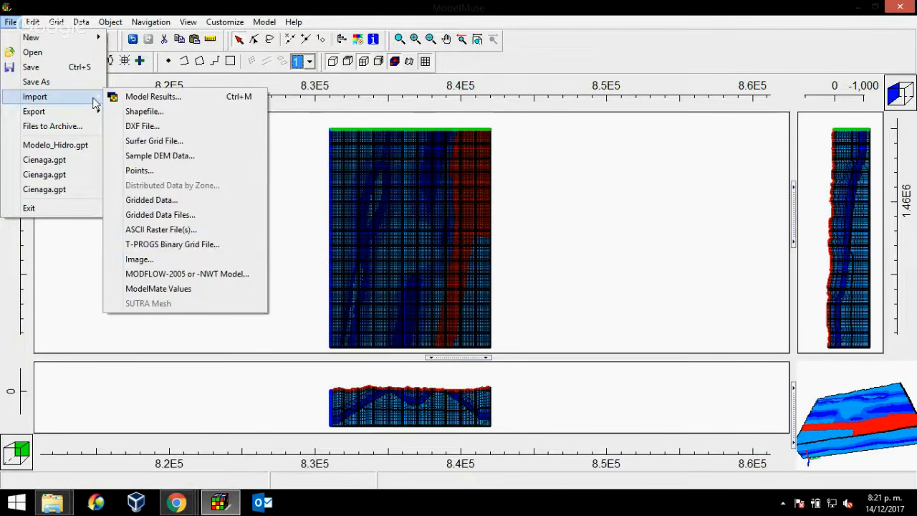
left_click(174, 230)
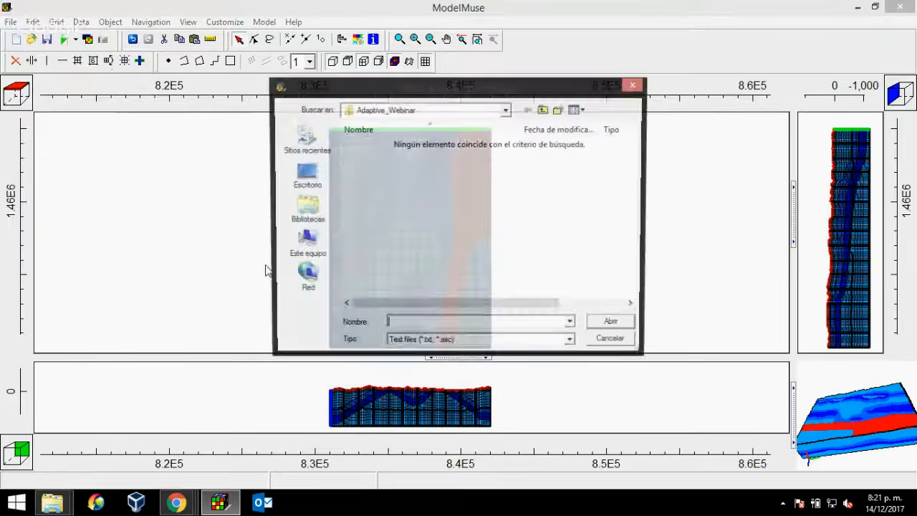
left_click(544, 109)
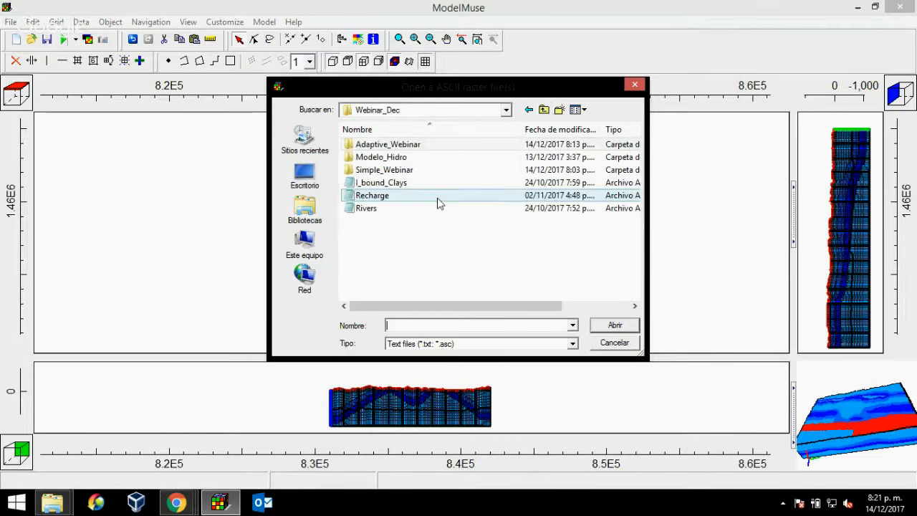
left_click(394, 186)
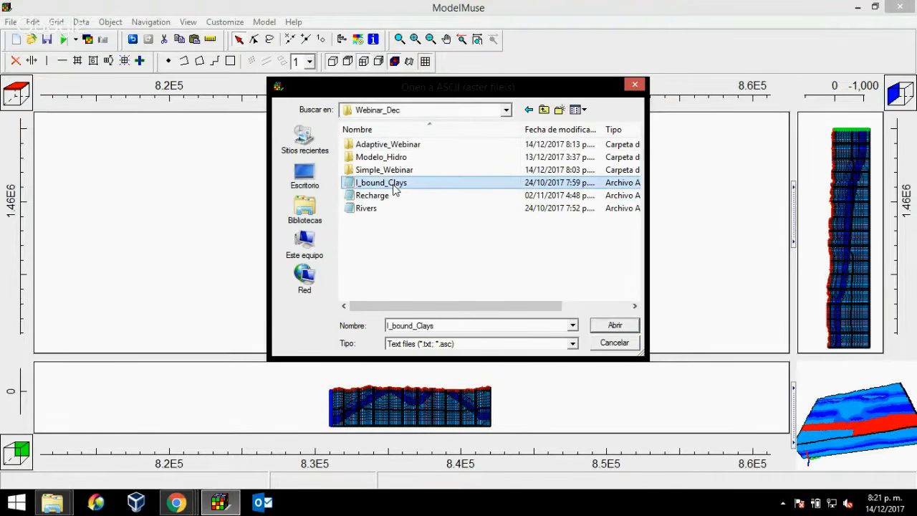
double_click(395, 185)
Step: Import the raster as a new data set, setting values of intersected cells and filtering by the point closest to cell center
left_click(270, 228)
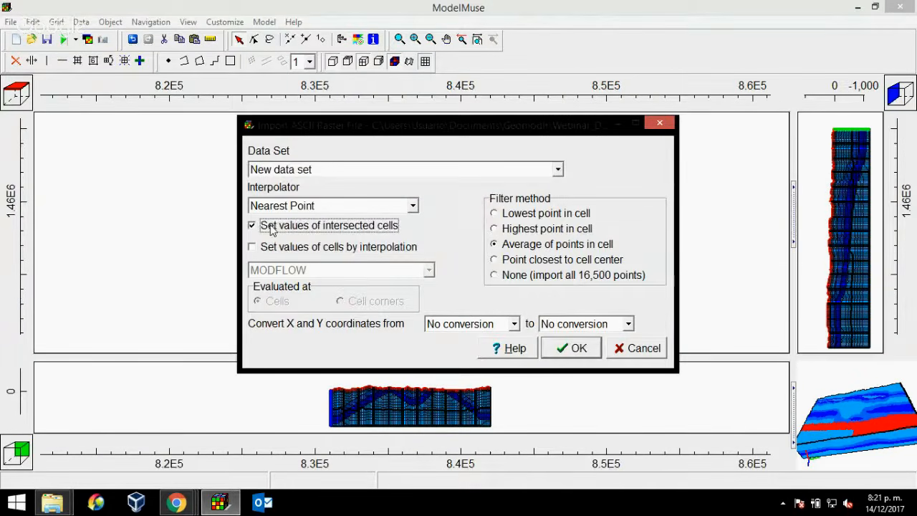
left_click(508, 263)
left_click(578, 348)
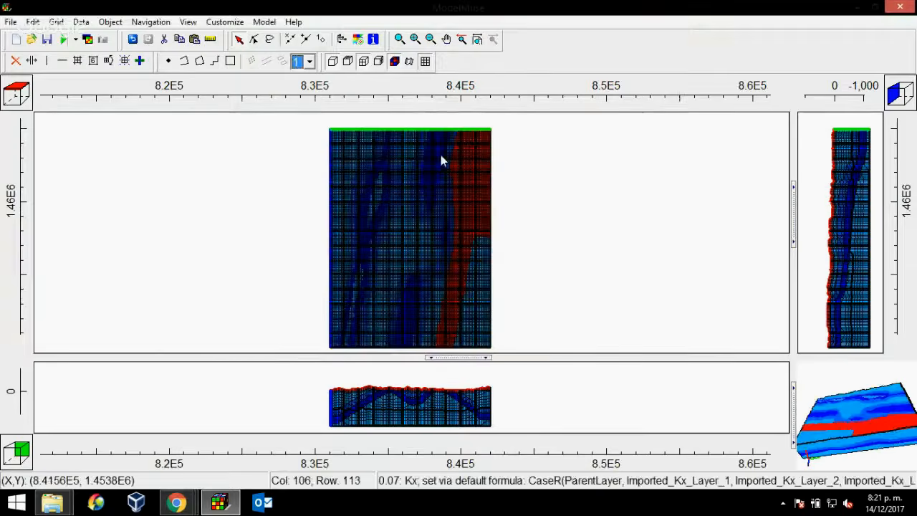
Step: Limit the grid display to its exterior lines
left_click(425, 62)
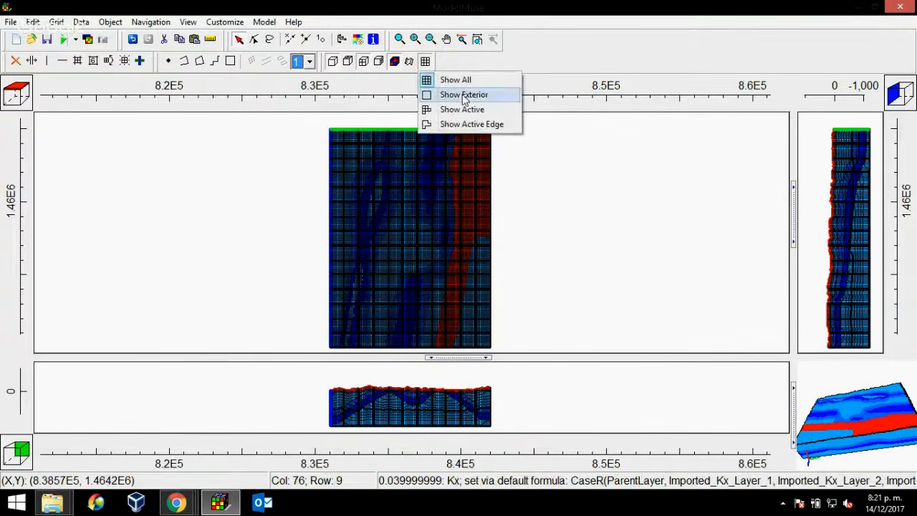
left_click(473, 95)
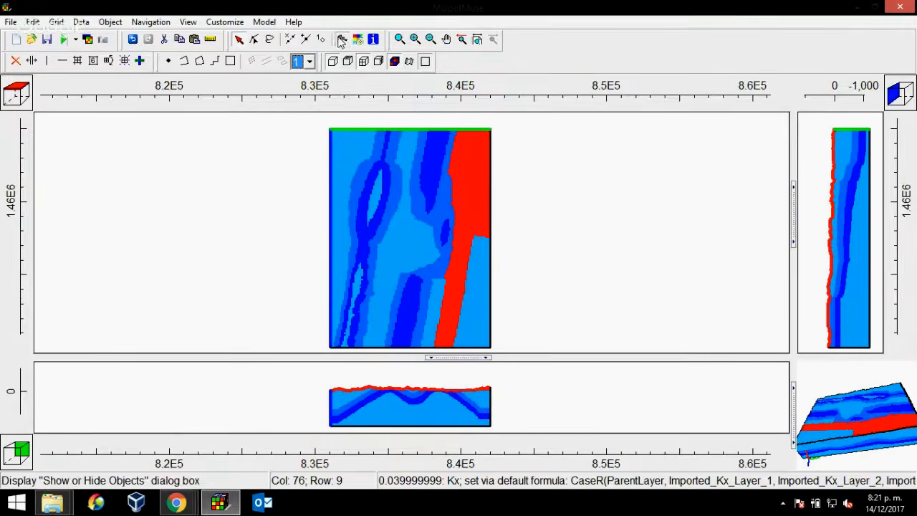
Step: Toggle the display of Imported_Arrays on and off, and show the I_bound_Clays_1 object over the grid
left_click(341, 39)
left_click(636, 29)
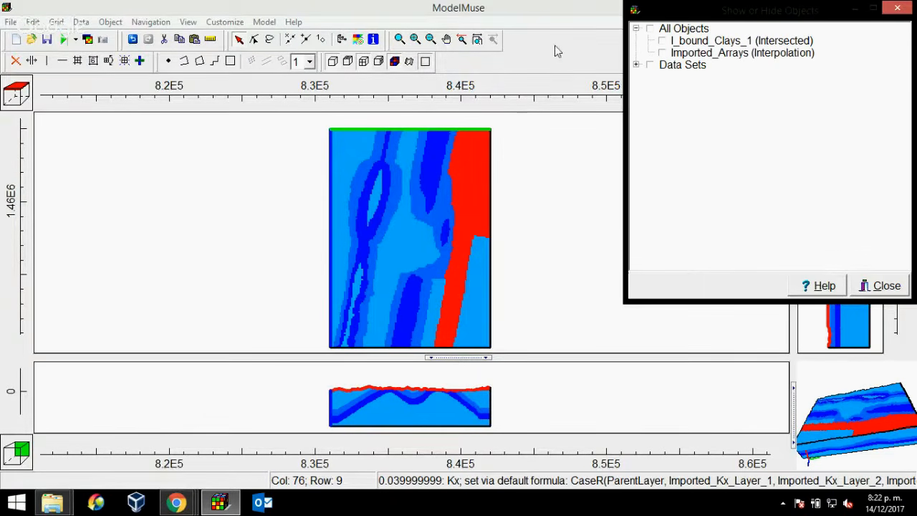
left_click(662, 54)
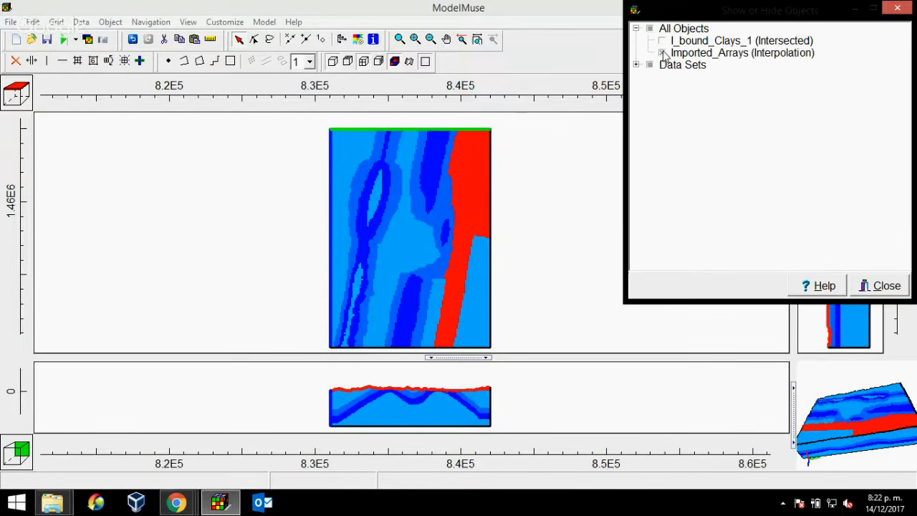
left_click(663, 53)
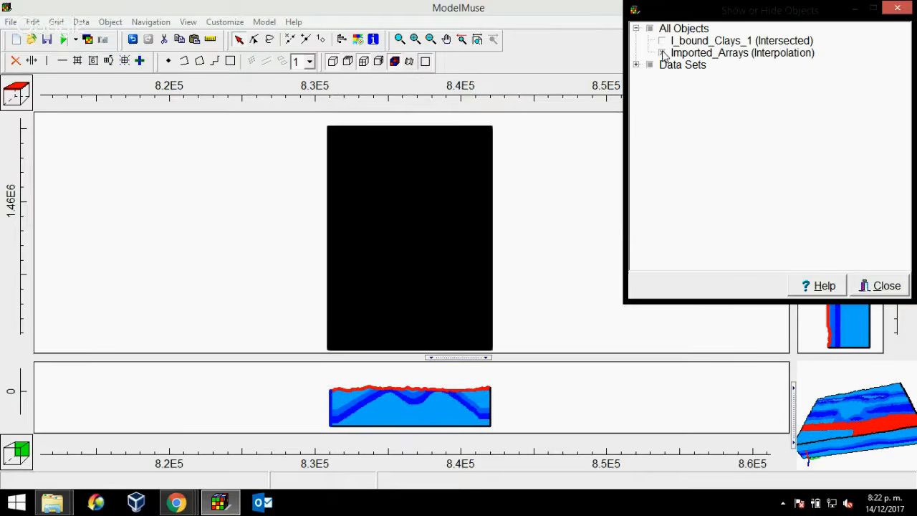
left_click(662, 41)
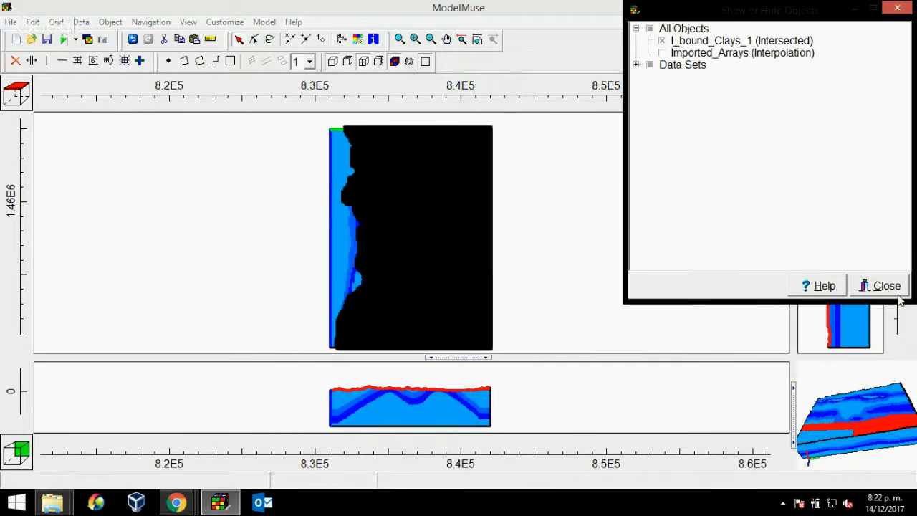
Step: Hide the I_bound_Clays_1 object from the model views
left_click(662, 41)
left_click(864, 285)
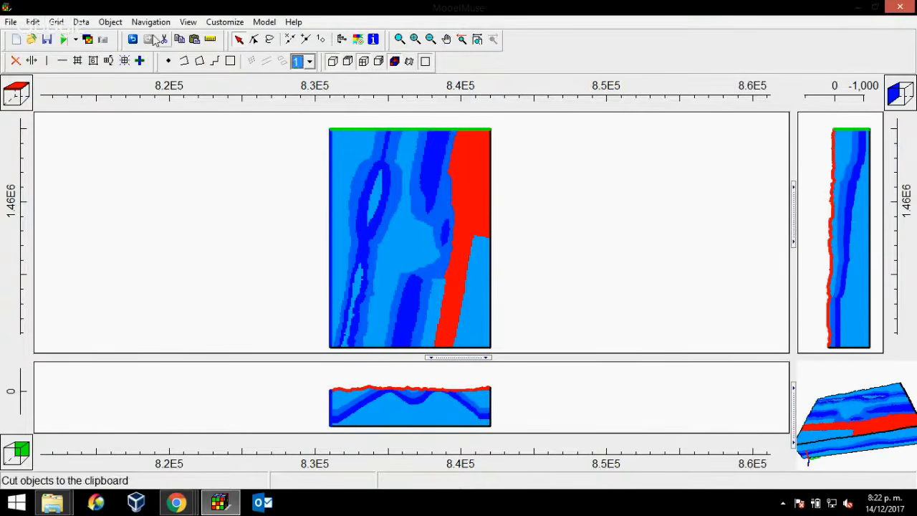
Step: Replace the default formula of the required Active data set with the sampled raster data set I_bound_Clays
left_click(81, 21)
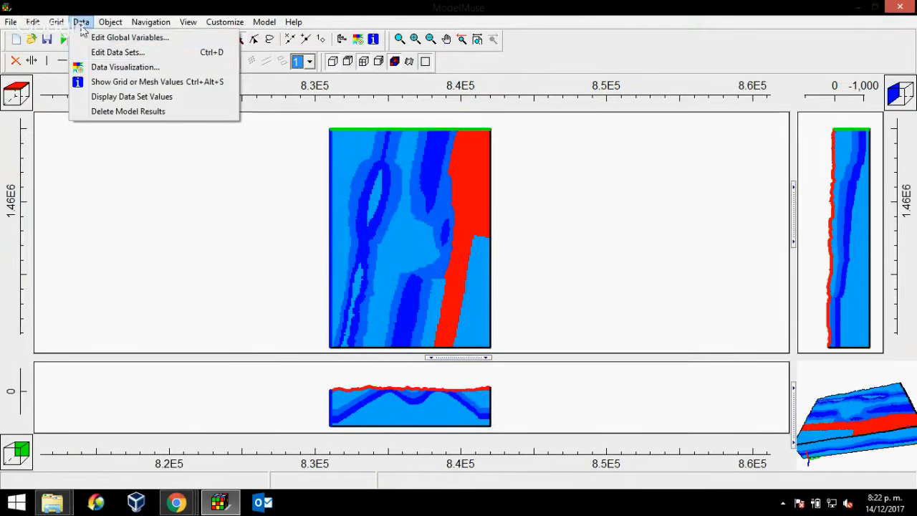
left_click(142, 55)
left_click(303, 131)
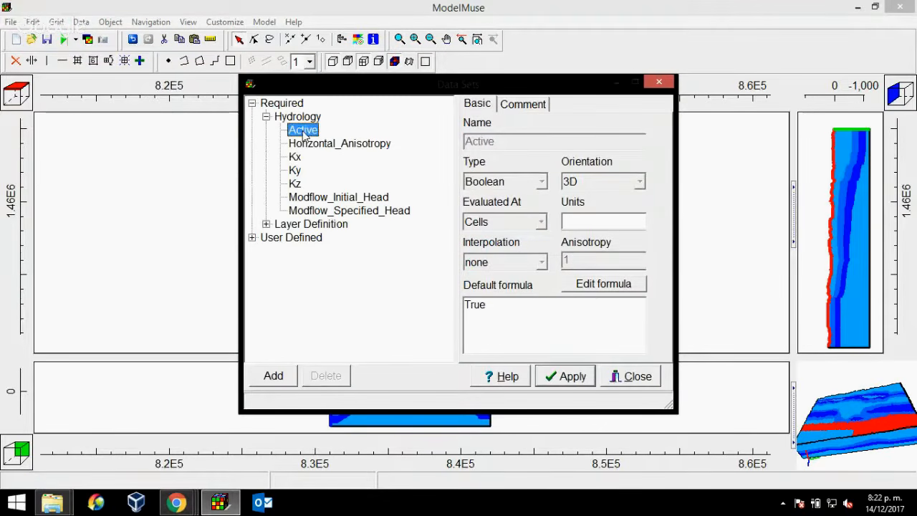
left_click(604, 284)
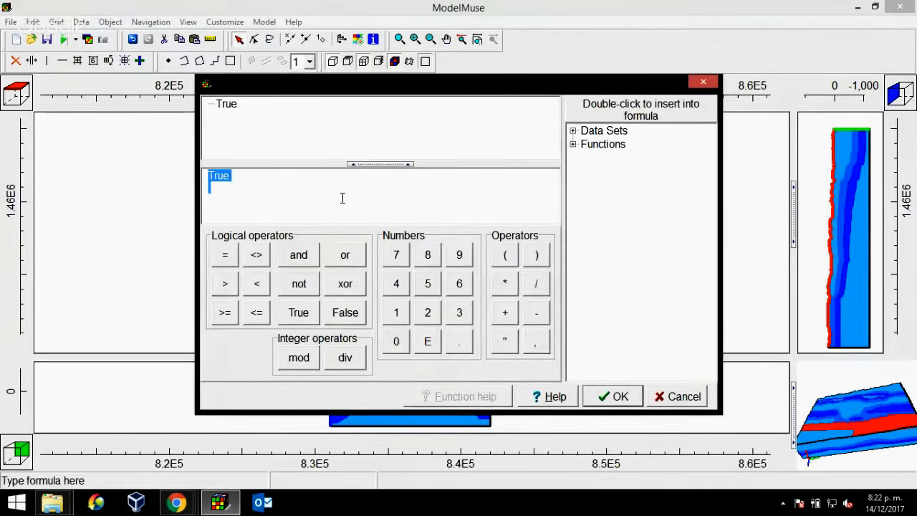
left_click(574, 132)
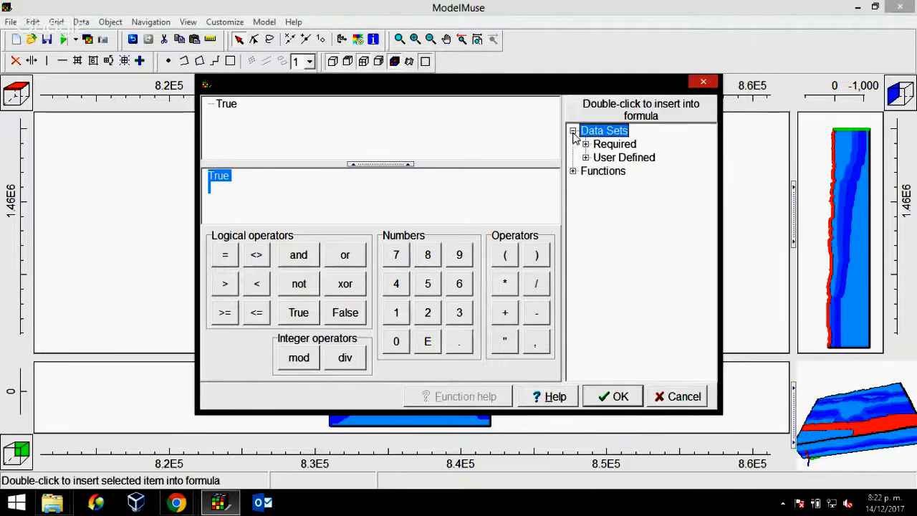
left_click(586, 157)
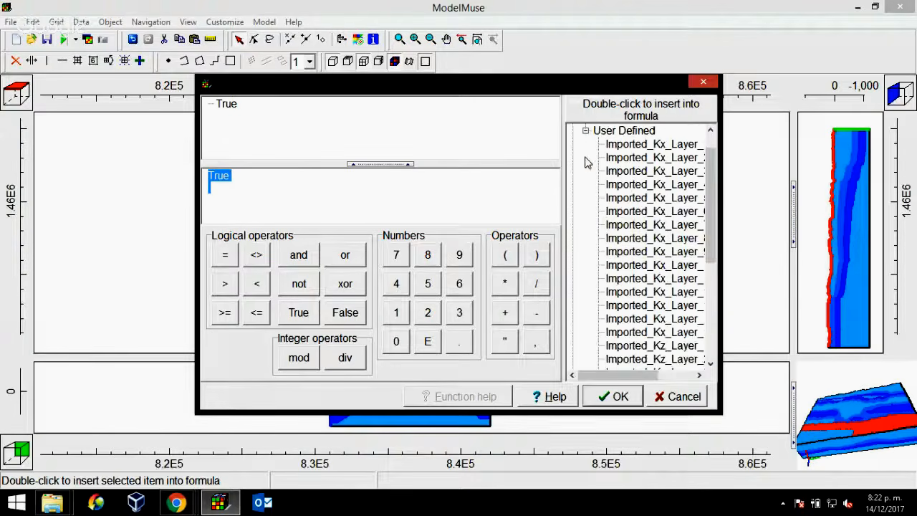
scroll(602, 215, "down", 5)
left_click(599, 347)
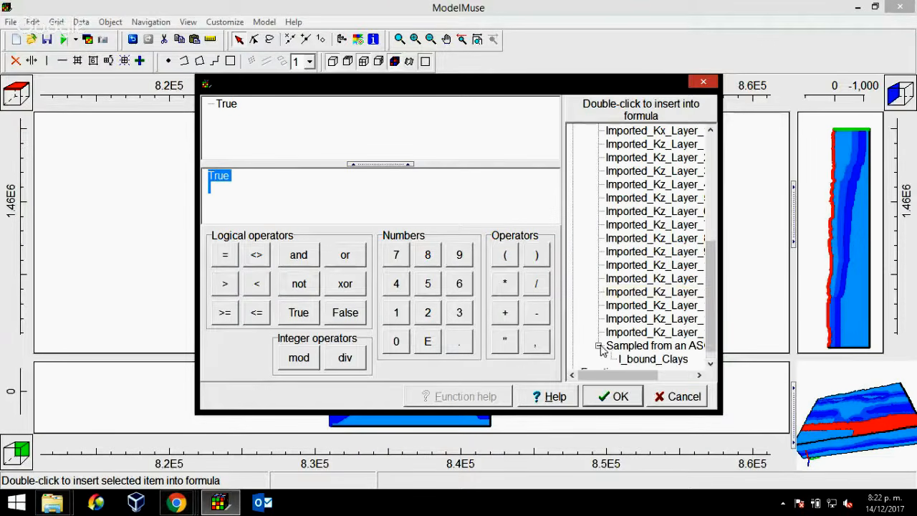
double_click(652, 360)
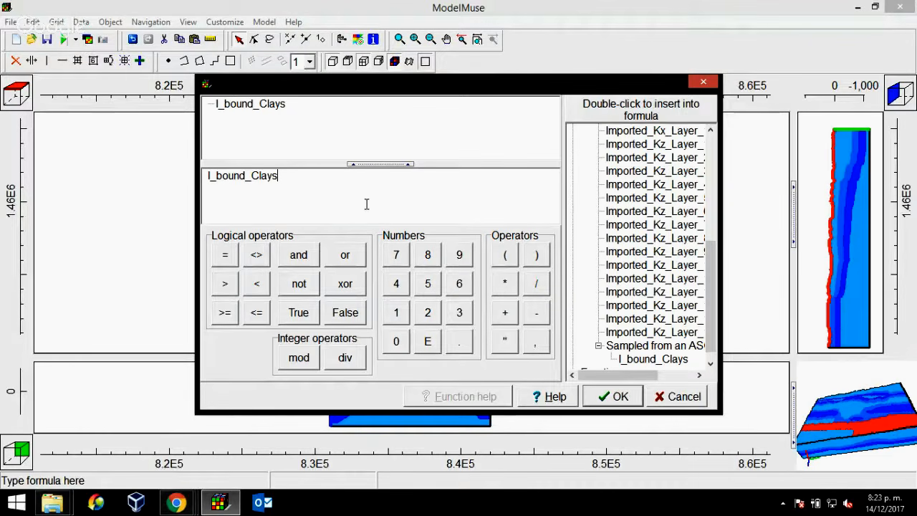
Step: Complete the Active formula as I_bound_Clays=1 and apply the data set change
type("=")
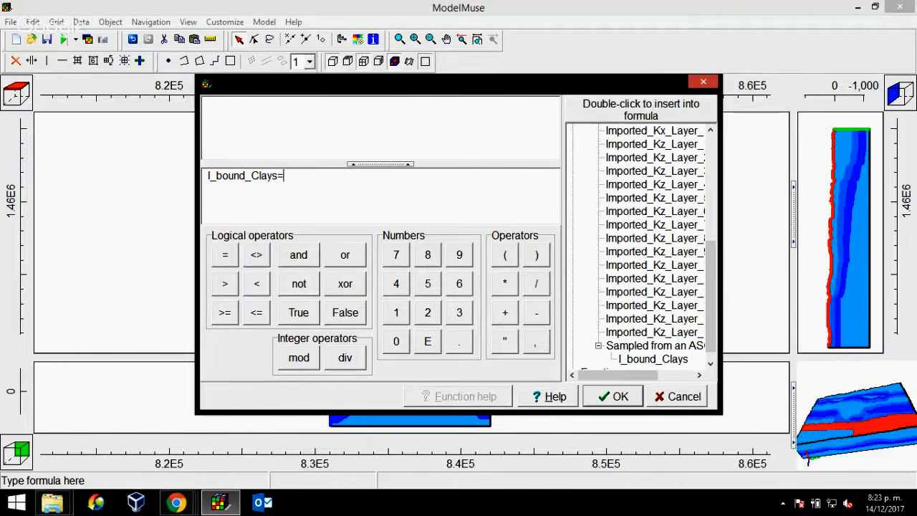
type("1")
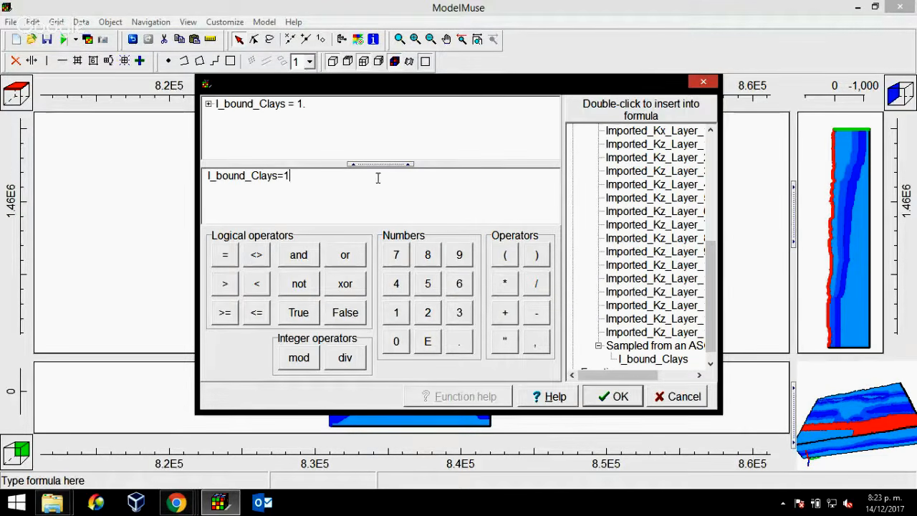
left_click(611, 402)
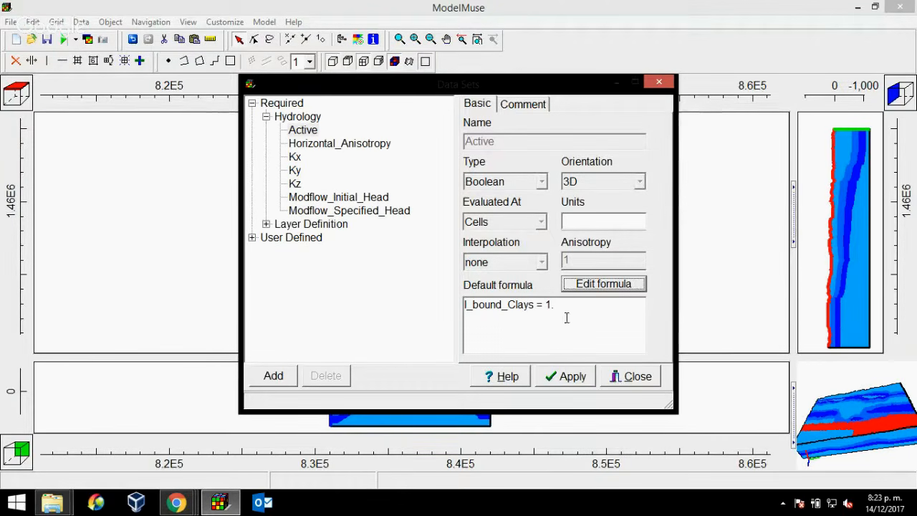
left_click(574, 378)
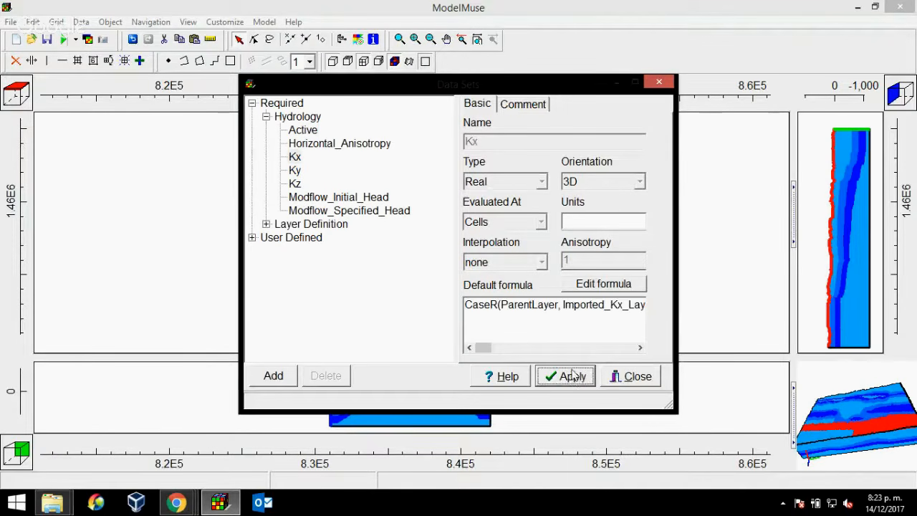
left_click(634, 377)
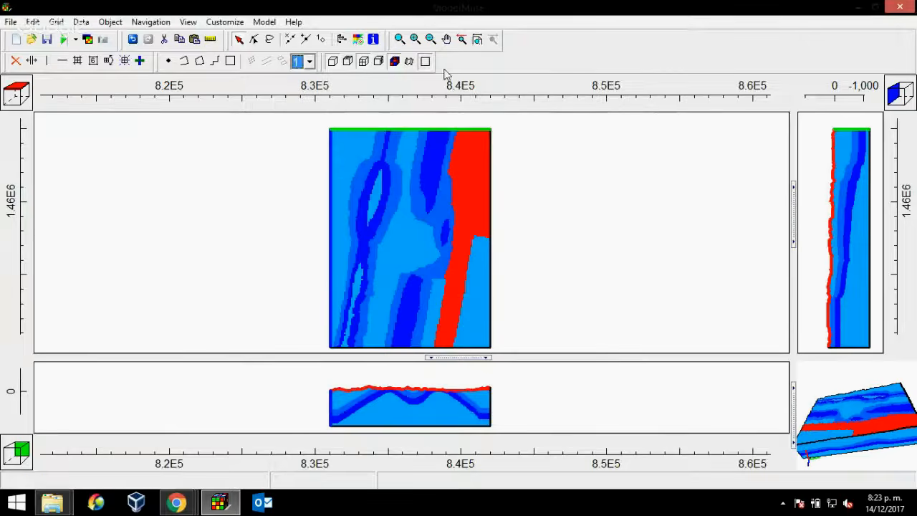
Step: Limit the gridline display to the active cells
left_click(425, 61)
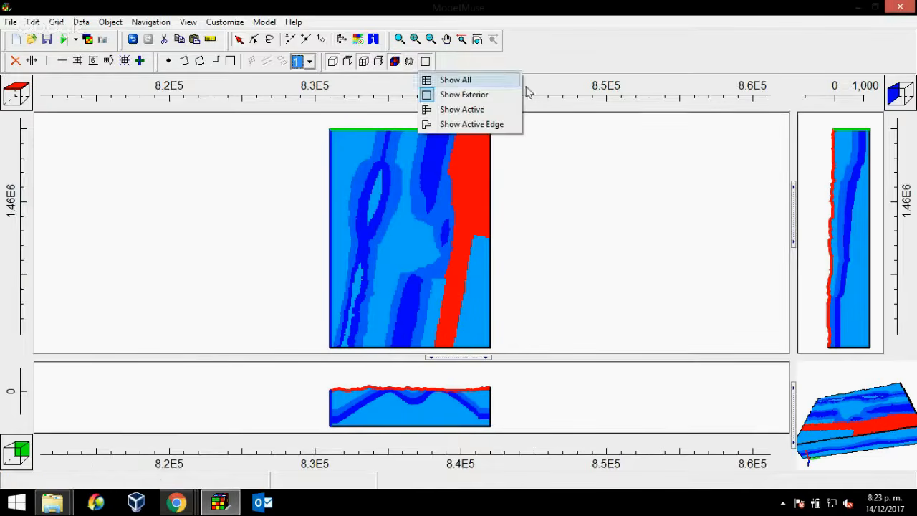
left_click(459, 111)
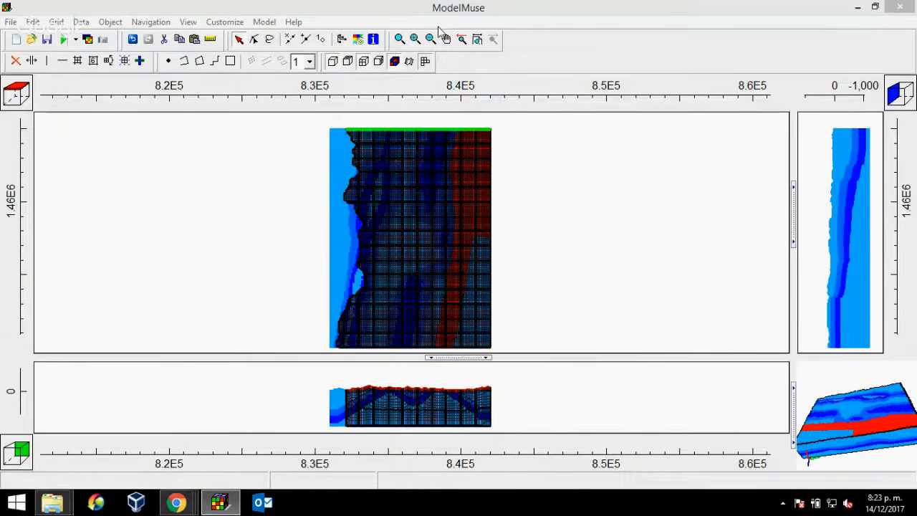
left_click(298, 61)
Step: Change the model type to MODFLOW-NWT and dismiss the package reminder
left_click(264, 21)
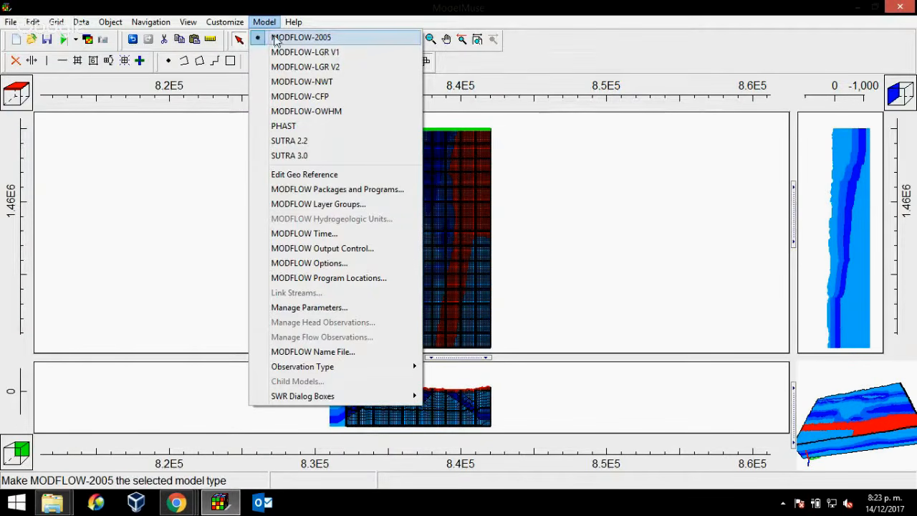
left_click(312, 86)
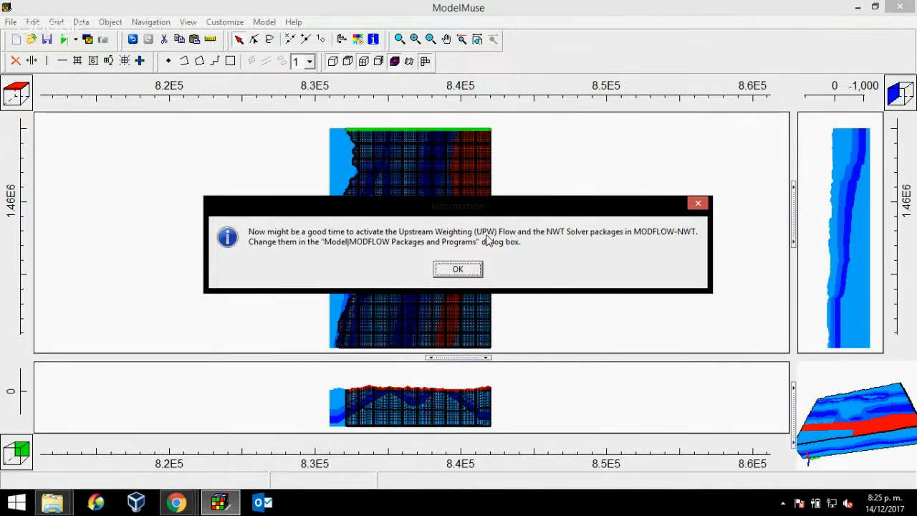
left_click(466, 270)
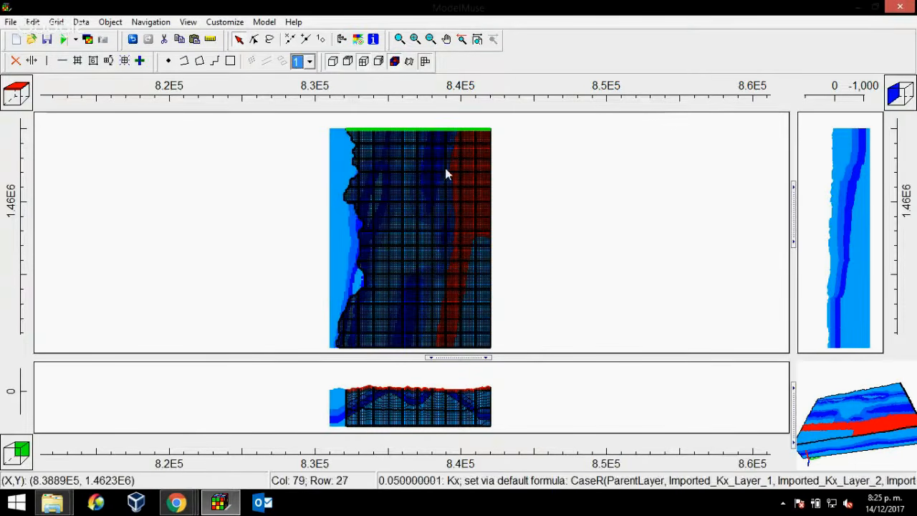
Step: Select UPW: Upstream Weighting as the flow package in the MODFLOW packages and programs settings
left_click(264, 22)
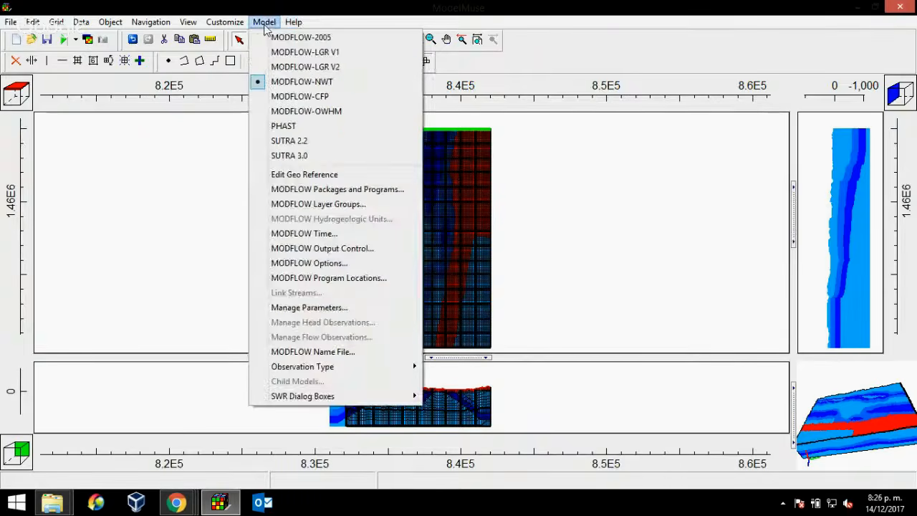
left_click(351, 190)
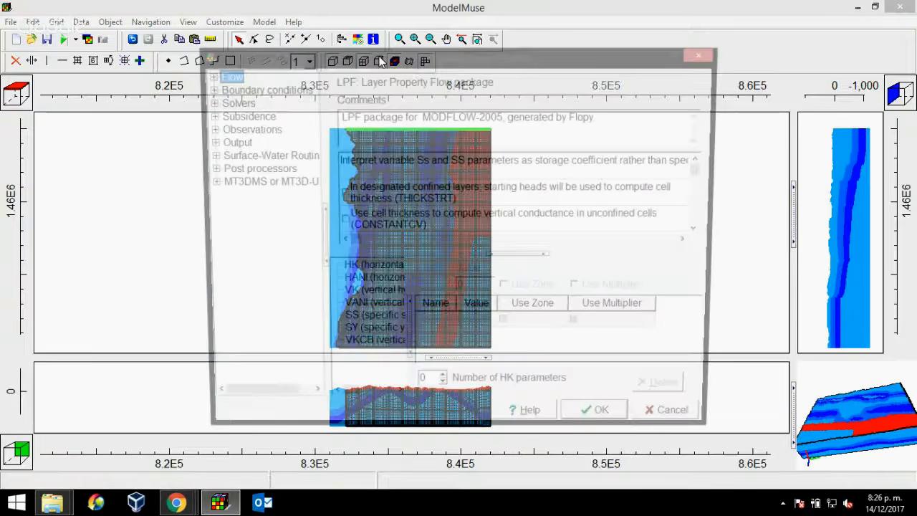
left_click(206, 75)
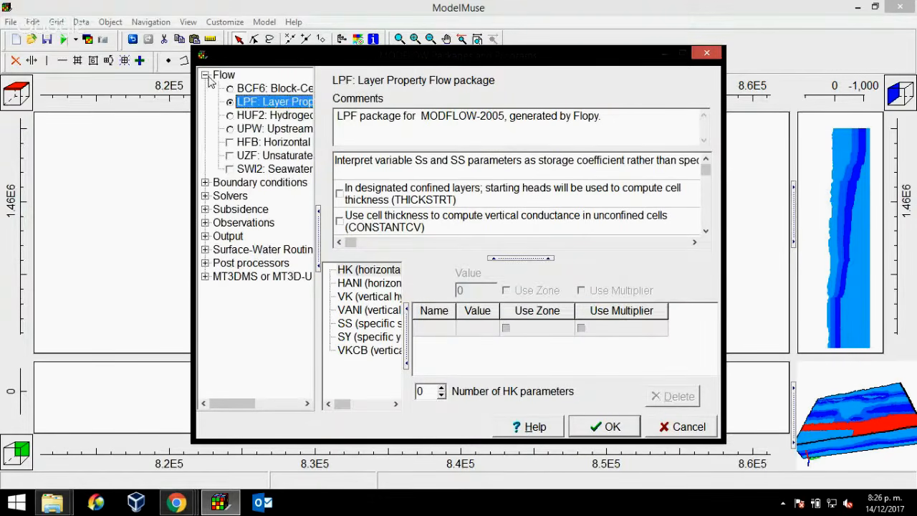
left_click(230, 130)
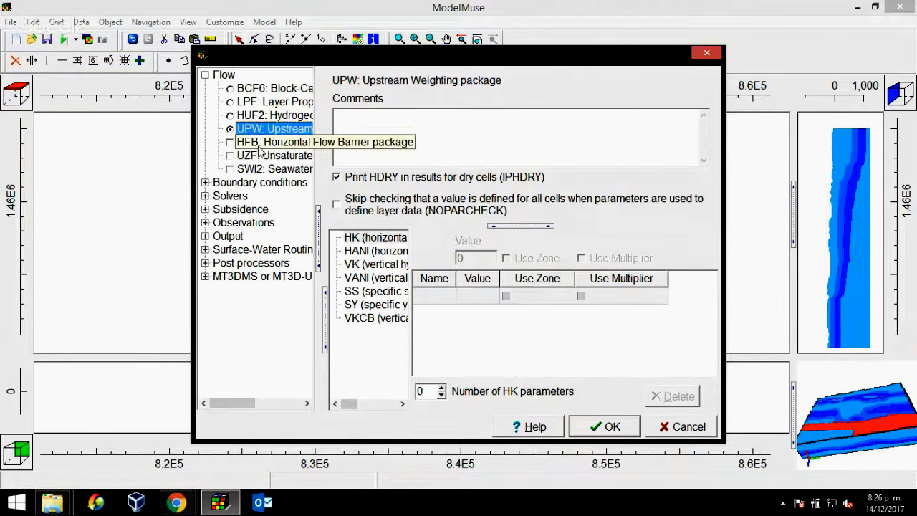
Step: Activate the RCH Recharge package under specified flux boundary conditions, with the recharge location option set to Top active cell
left_click(206, 76)
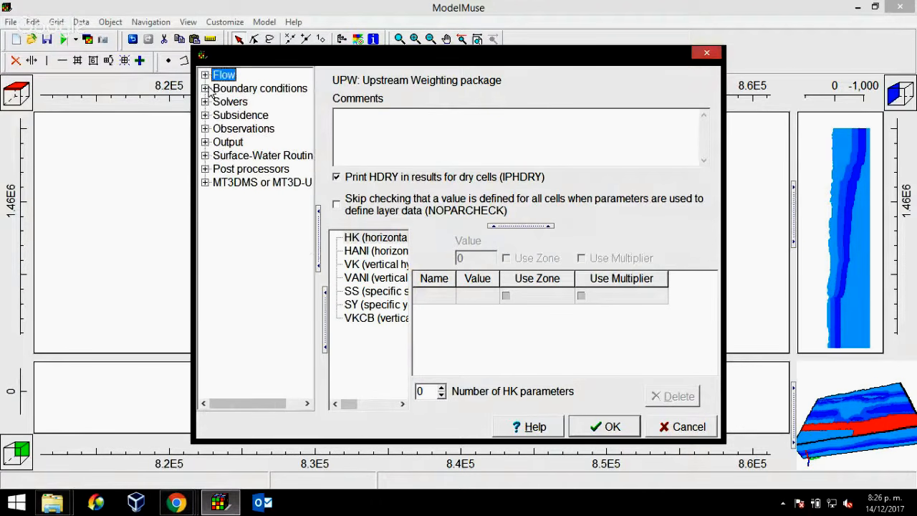
left_click(205, 88)
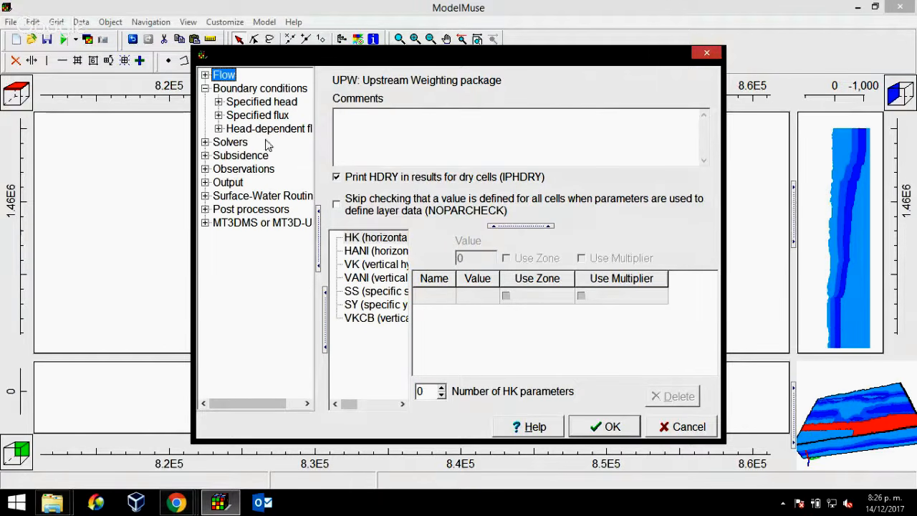
left_click(219, 116)
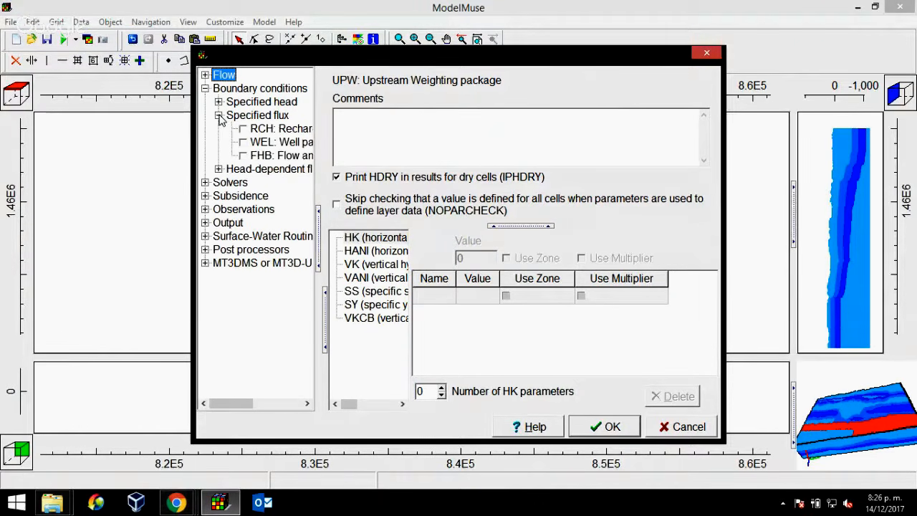
left_click(243, 129)
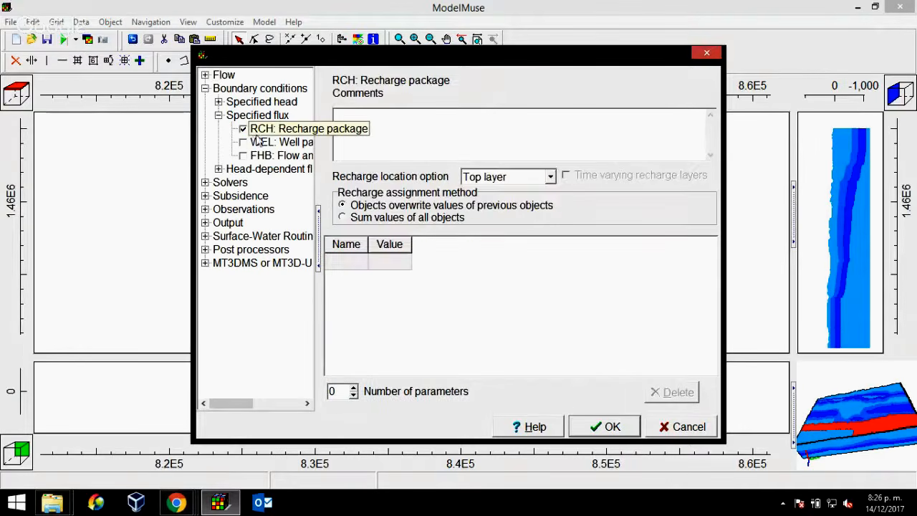
left_click(551, 177)
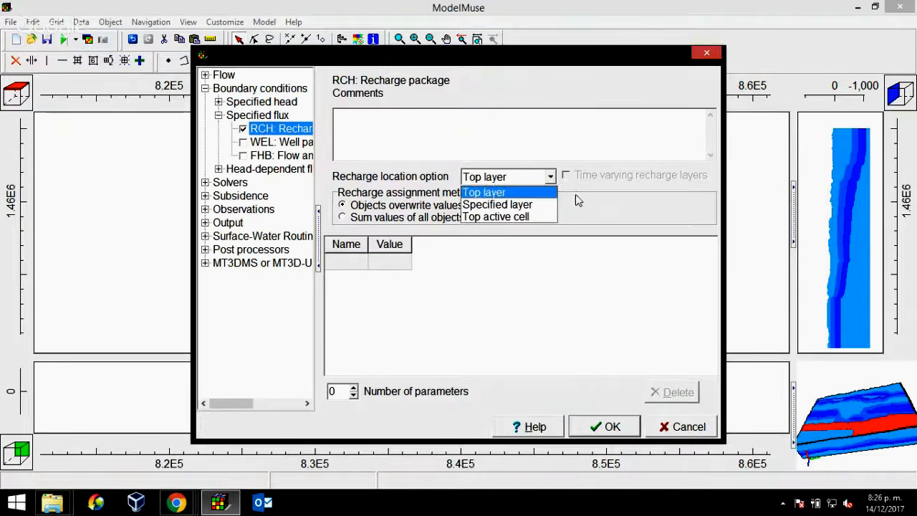
left_click(528, 218)
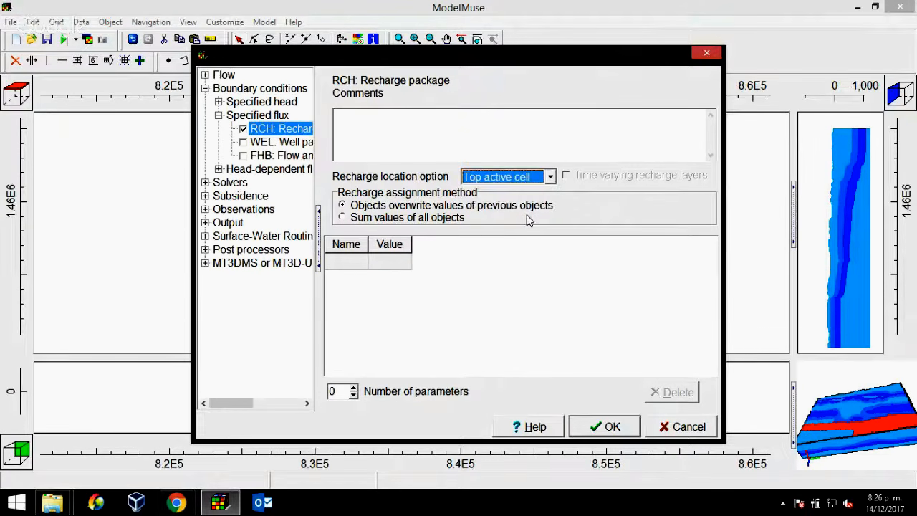
Step: Activate the RIV River package among the head-dependent flux boundary conditions and accept the package settings
left_click(219, 169)
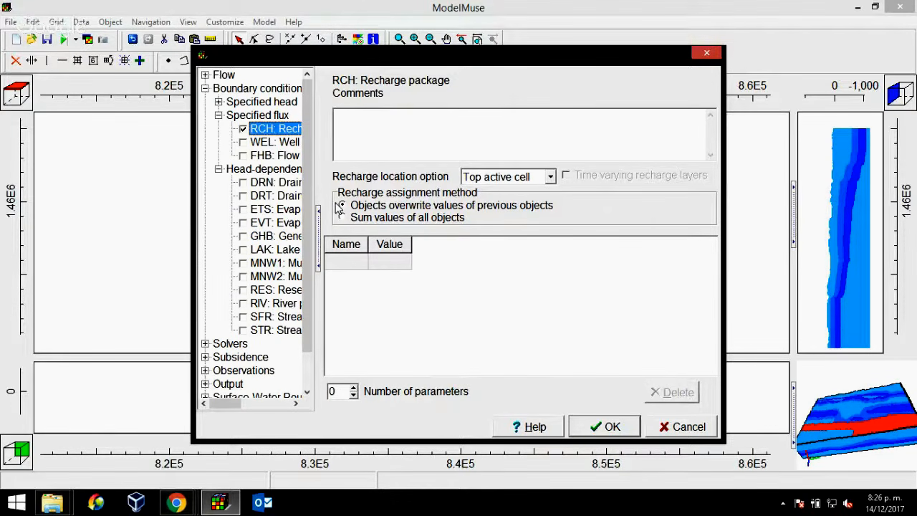
left_click_drag(318, 236, 366, 233)
left_click(244, 305)
left_click(244, 304)
left_click(615, 427)
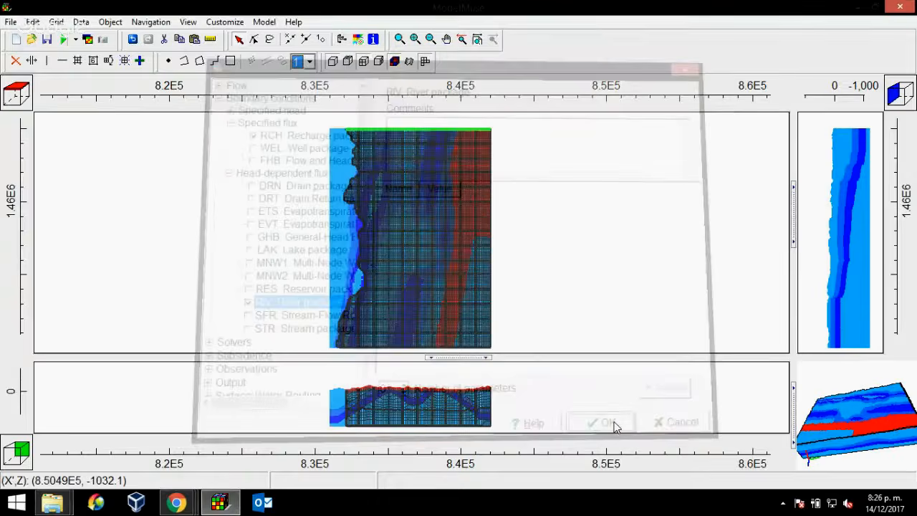
Step: Limit the gridline display to the edge of the active area
left_click(425, 61)
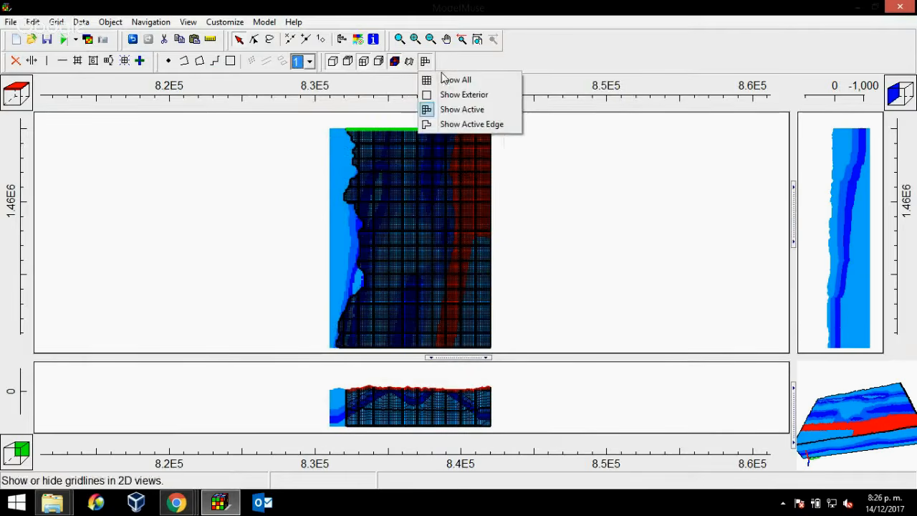
left_click(472, 125)
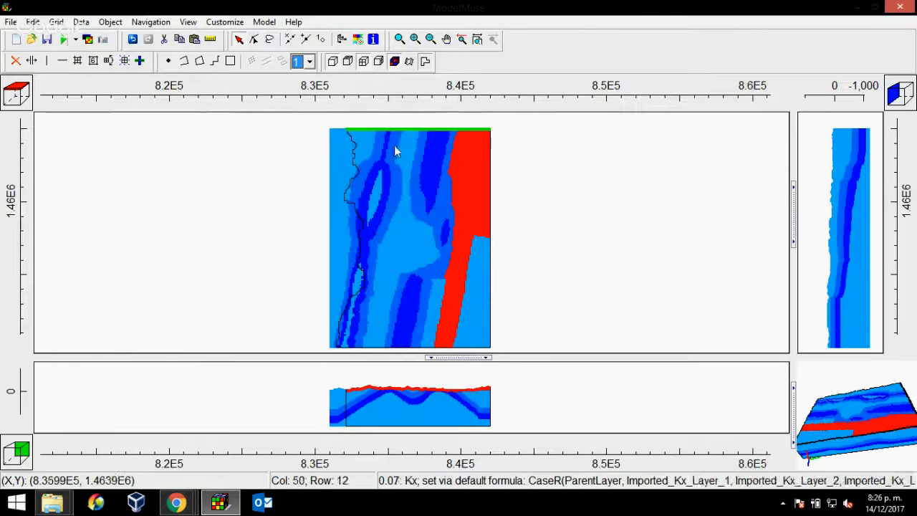
Step: Import the Rivers ASCII raster as a new data set, setting values of intersected cells with the point closest to cell center filter
left_click(11, 23)
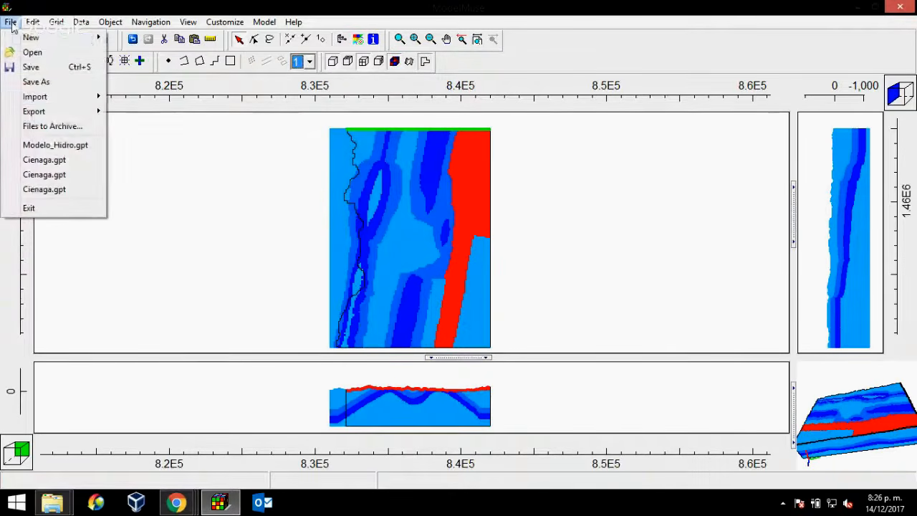
mouse_move(78, 98)
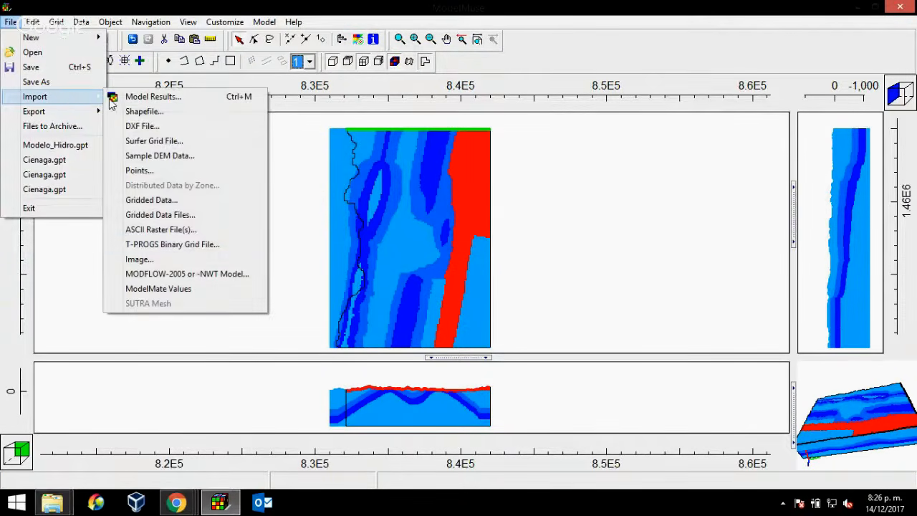
left_click(179, 231)
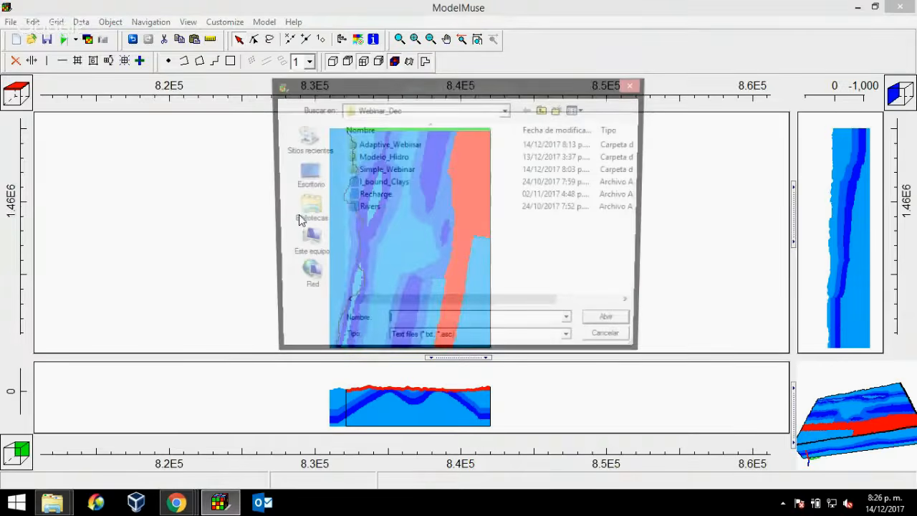
left_click(372, 212)
double_click(372, 210)
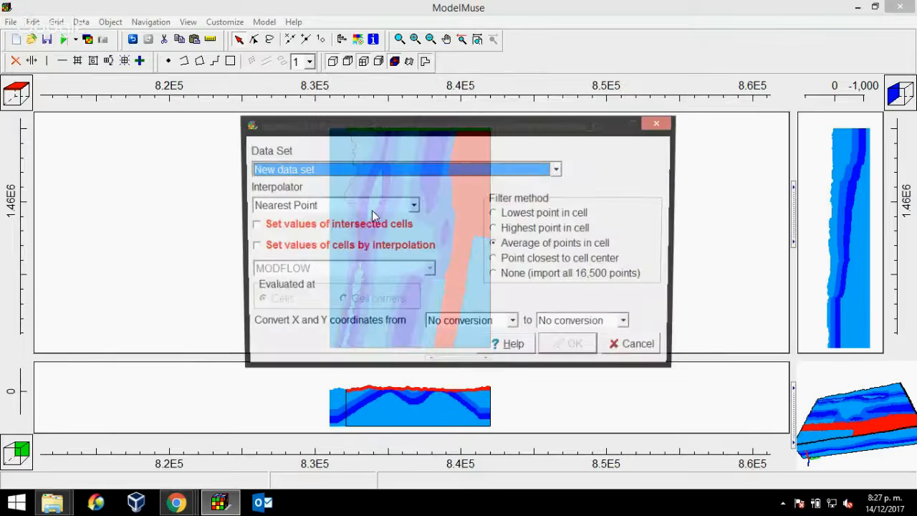
left_click(329, 227)
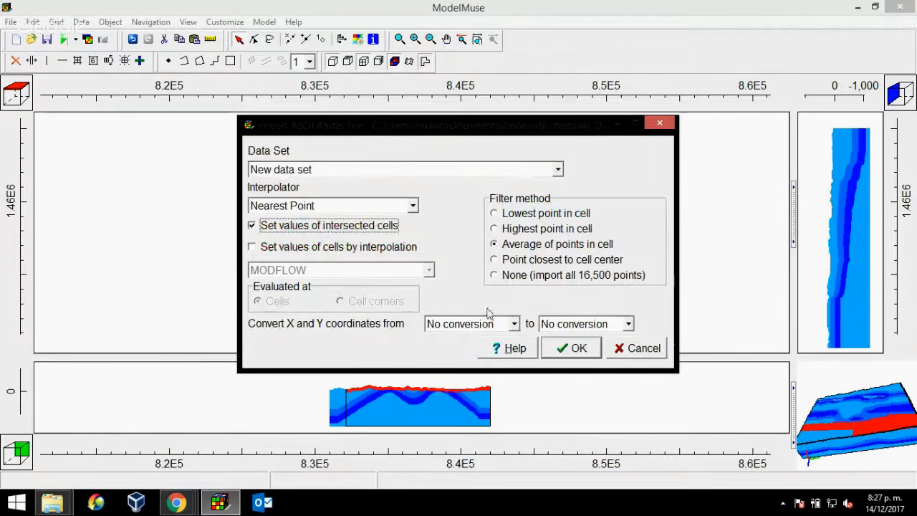
left_click(493, 259)
left_click(580, 348)
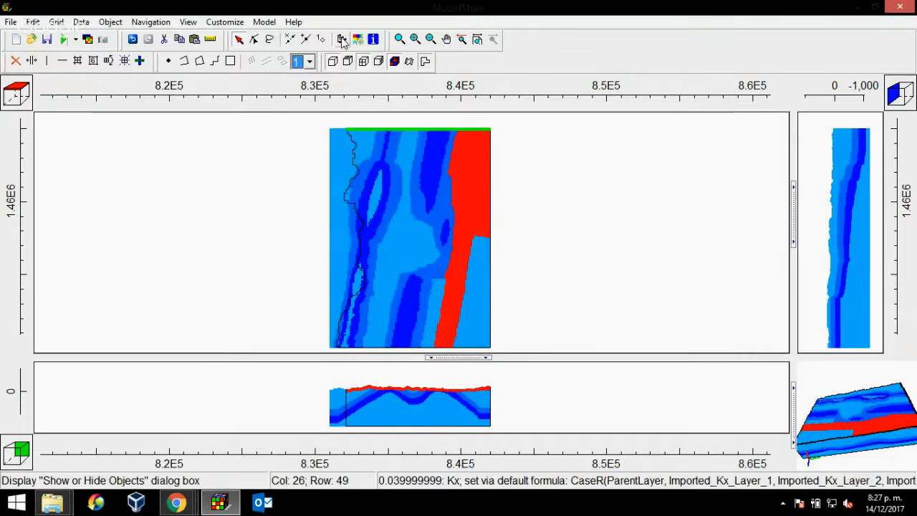
Step: Make the Rivers_1 object visible in the model views
left_click(343, 39)
left_click(636, 29)
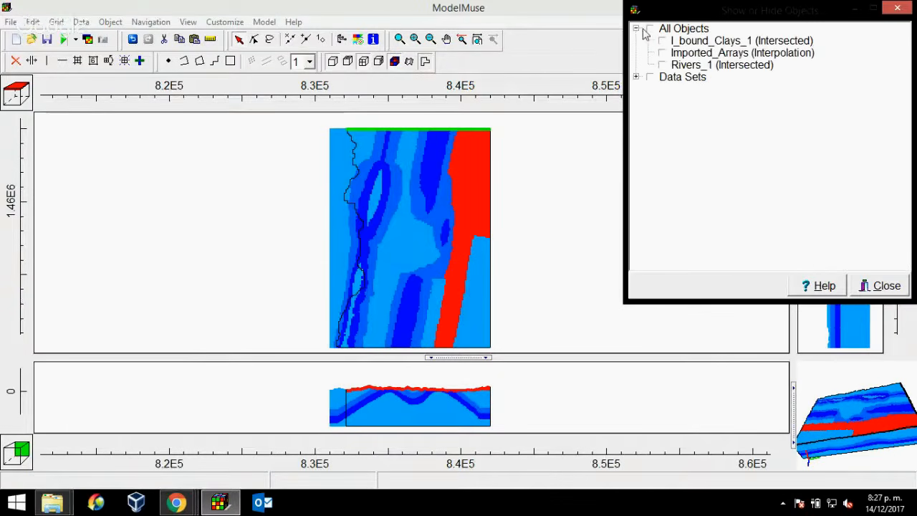
left_click(663, 65)
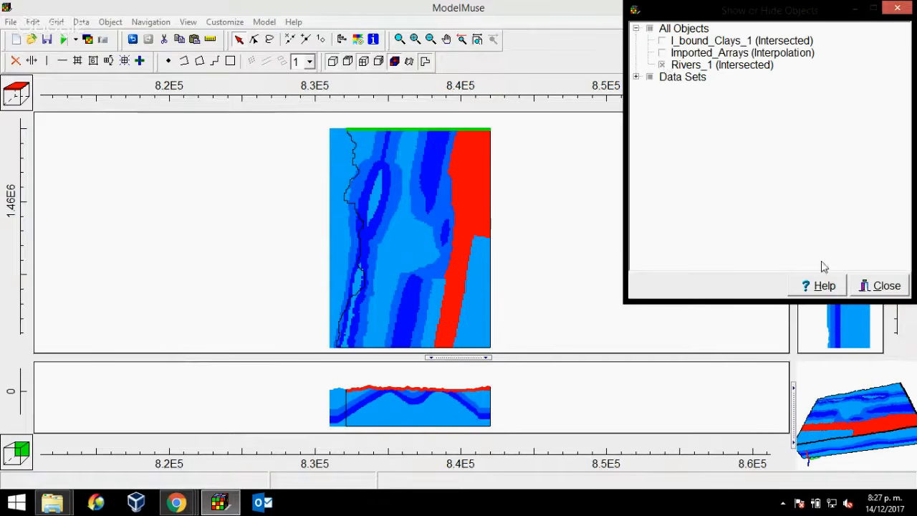
left_click(880, 287)
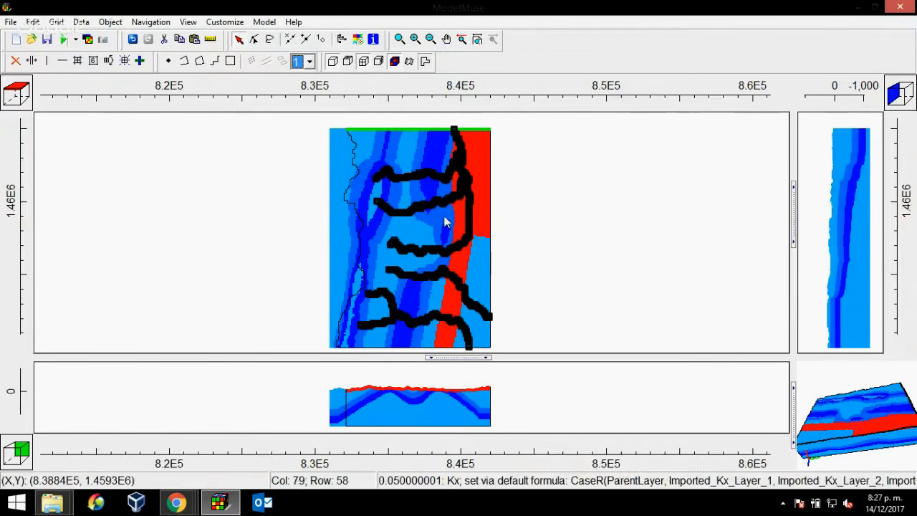
Step: Give the Rivers_1 object one Z formula and set its Z-coordinate to Model_Top
double_click(464, 168)
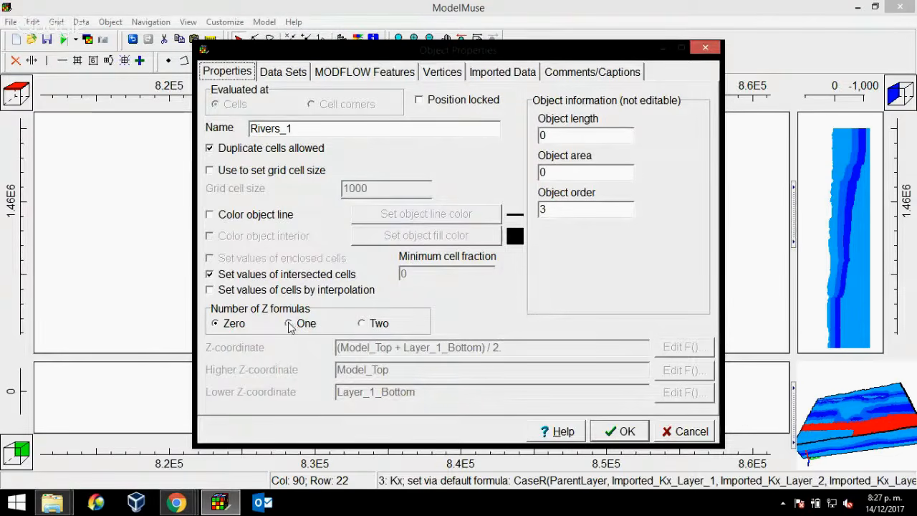
left_click(289, 324)
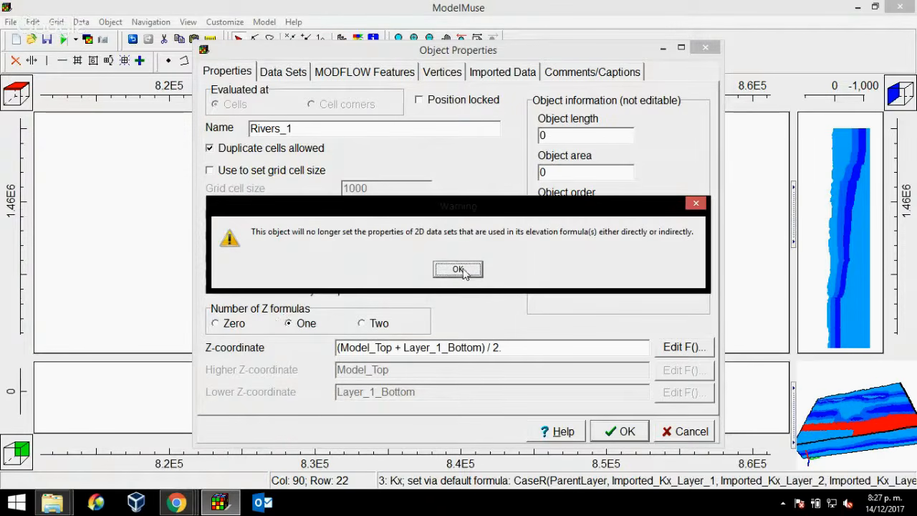
left_click(462, 271)
left_click_drag(528, 348, 320, 349)
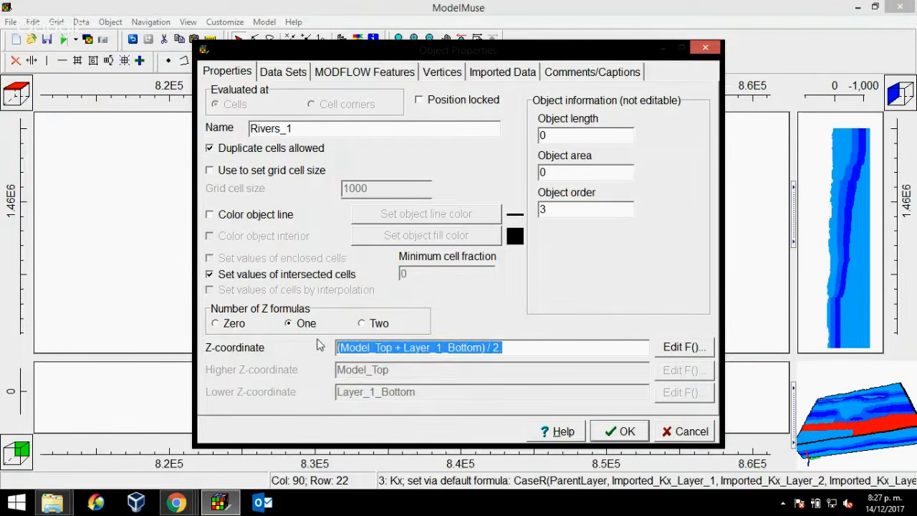
type("Model_Top")
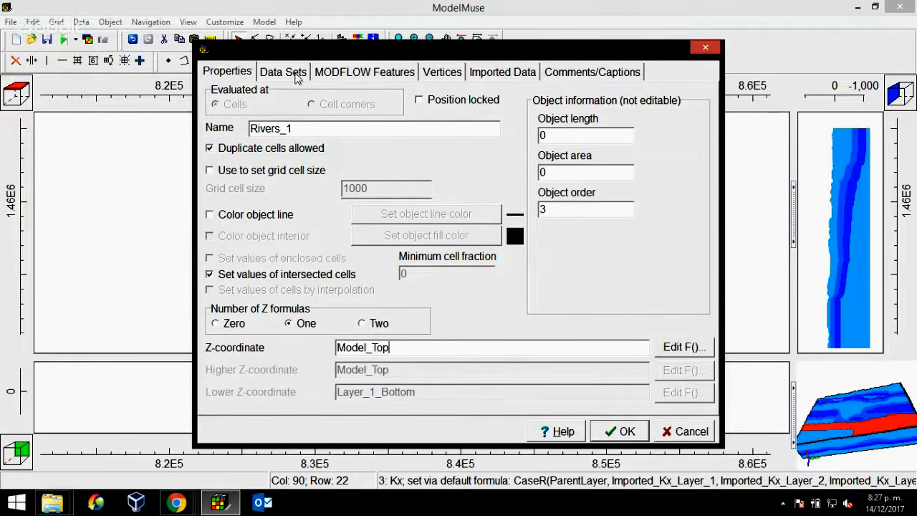
Step: Enable the RIV River package for Rivers_1, adding a period from time 0 to 1 with river stage Model_Top-0.5
left_click(351, 75)
left_click(220, 105)
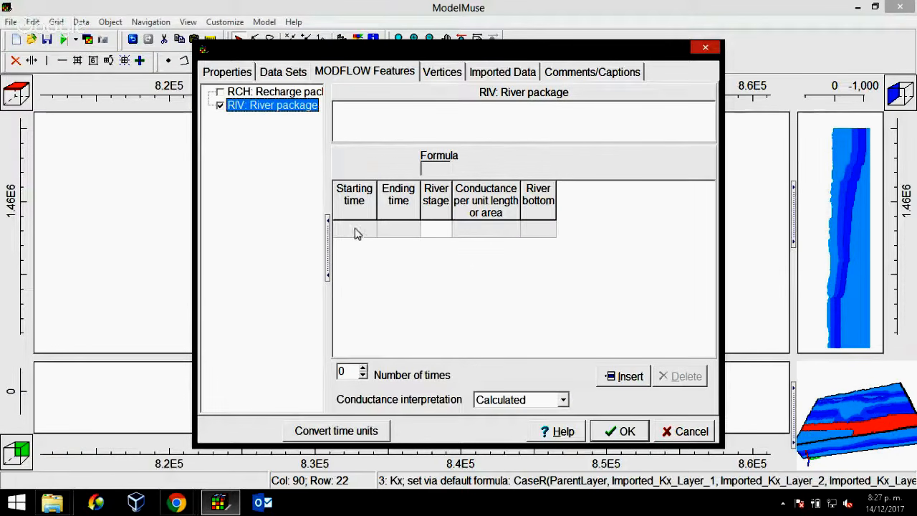
left_click(355, 231)
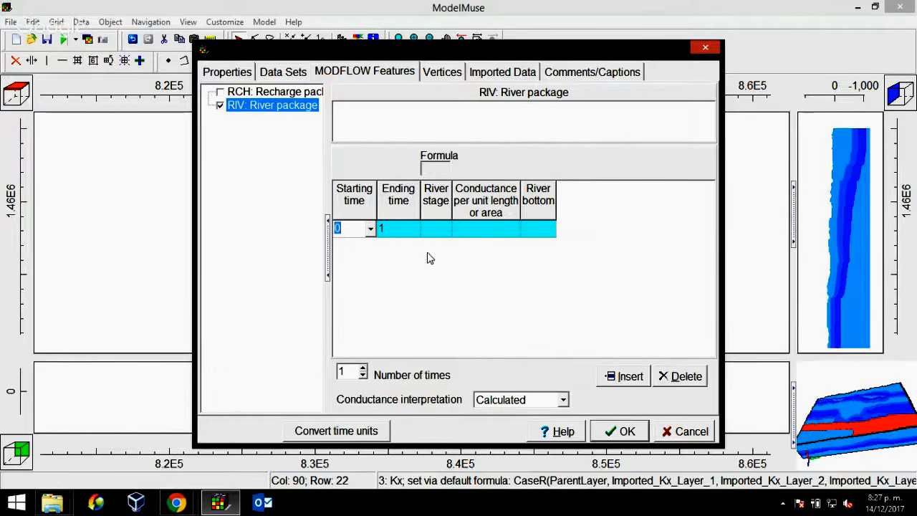
left_click_drag(451, 199, 521, 201)
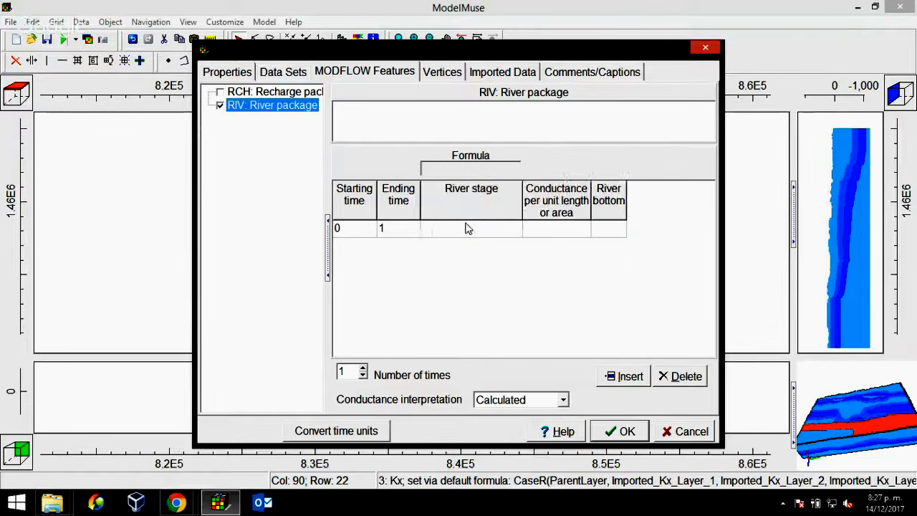
left_click(468, 230)
left_click(481, 228)
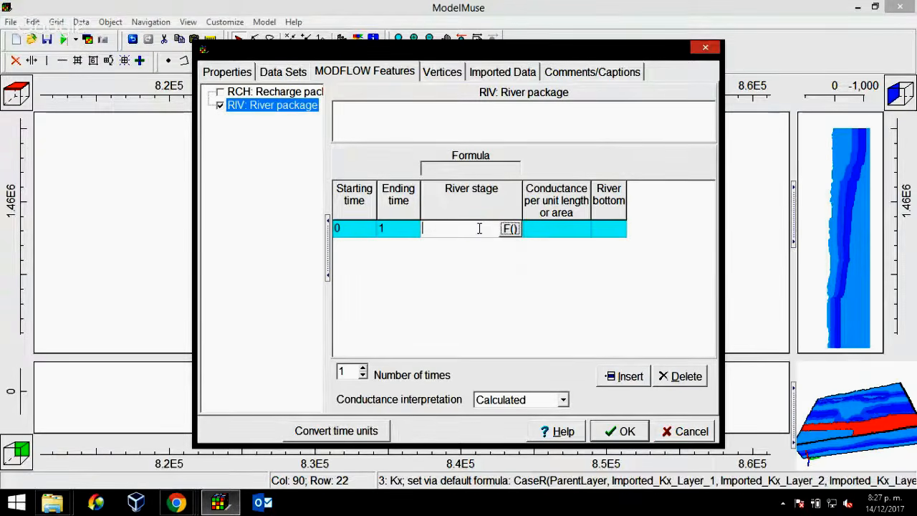
left_click(521, 229)
type("Model_Top-0.5")
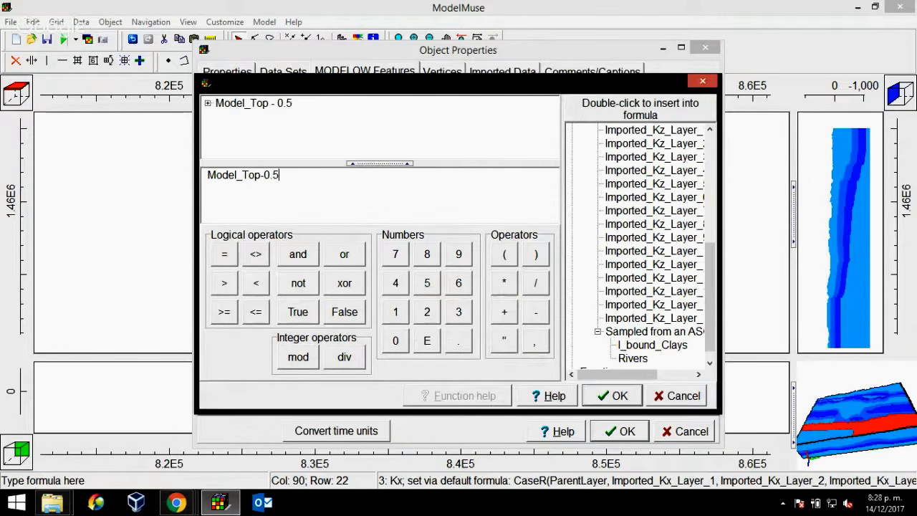
left_click(621, 396)
Step: Set the river conductance interpretation to Direct and the conductance to 60
left_click(574, 229)
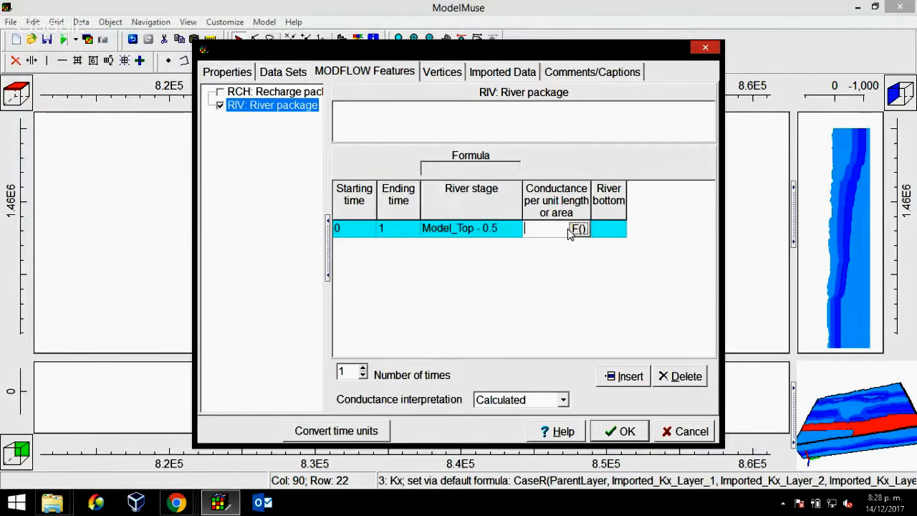
left_click(563, 401)
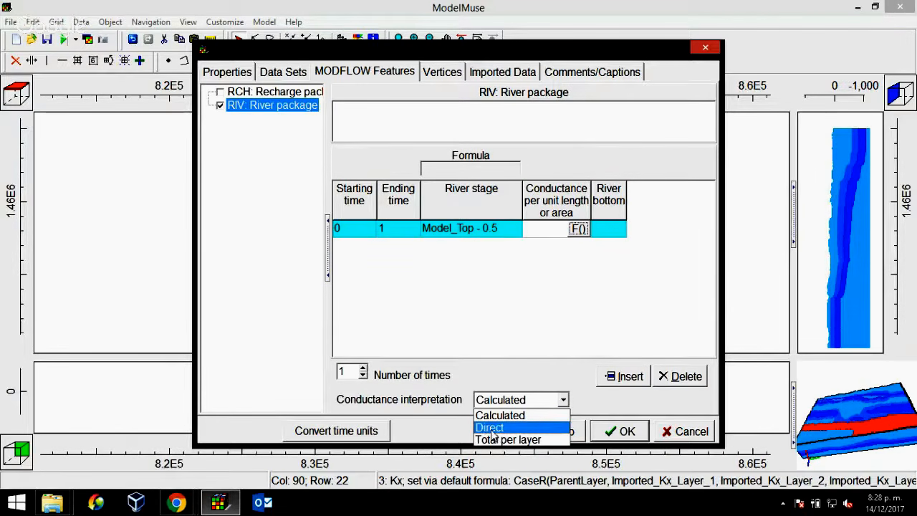
left_click(492, 429)
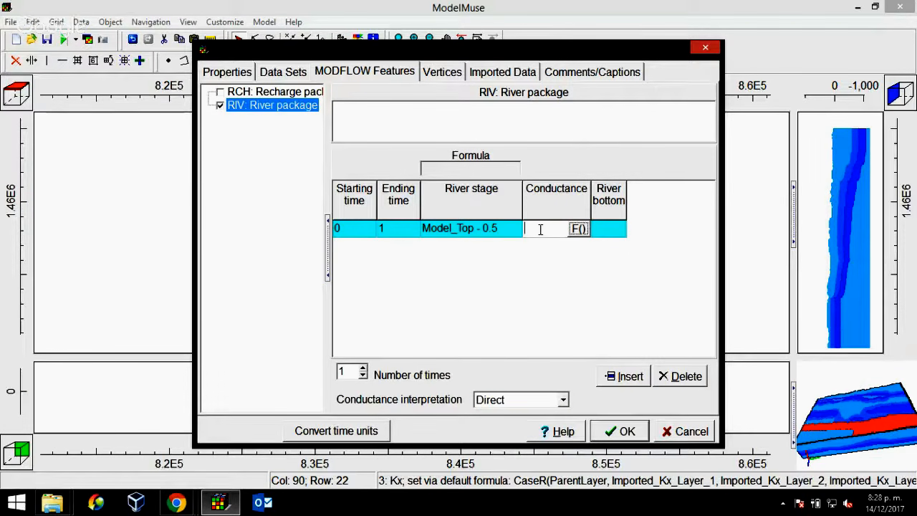
type("60")
Step: Set the river bottom to Model_Top-1.0, accept the object properties, and hide the Rivers_1 object
left_click(616, 228)
left_click(614, 228)
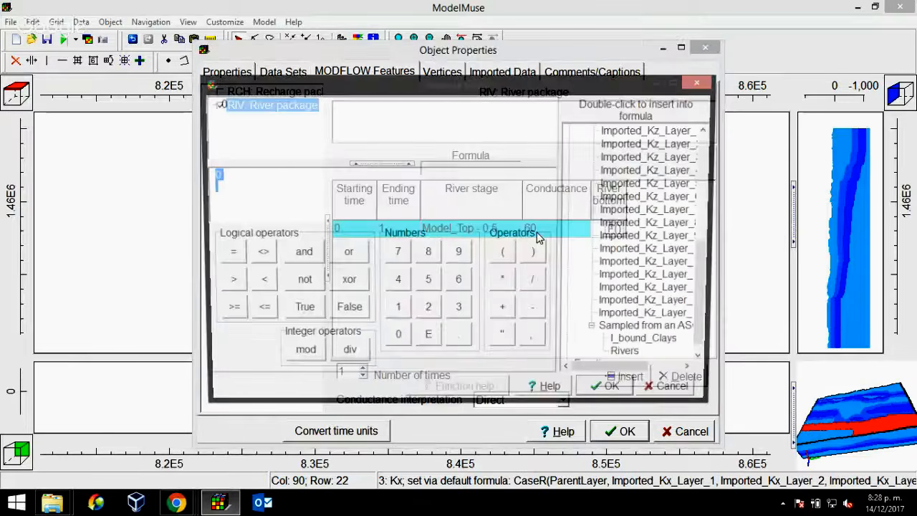
type("Model_Top-1.0")
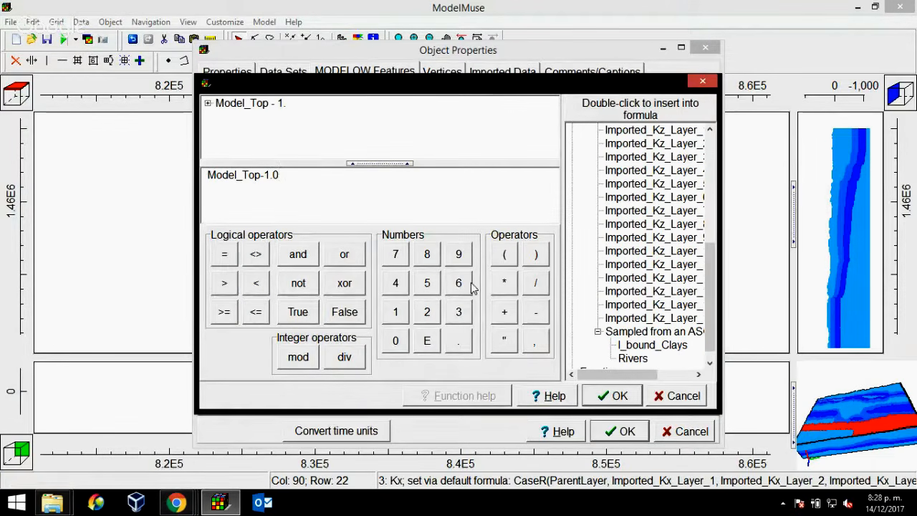
left_click(619, 396)
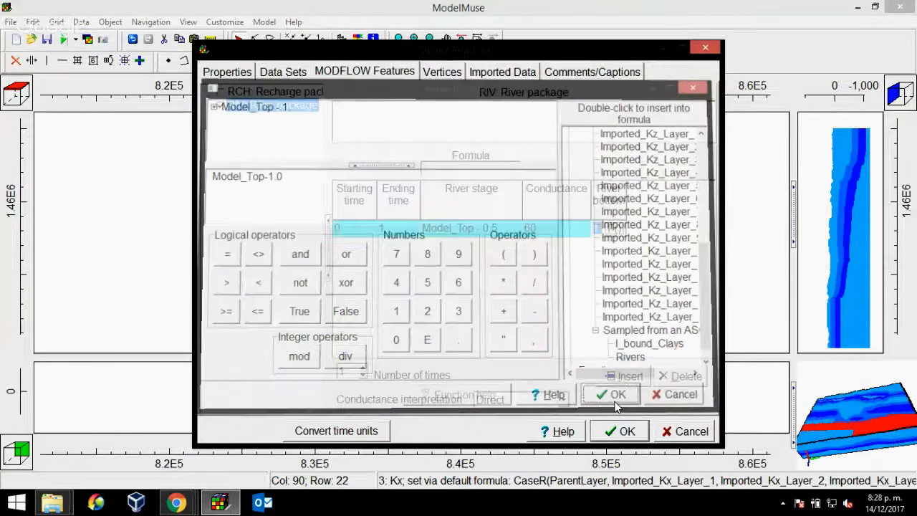
left_click(637, 436)
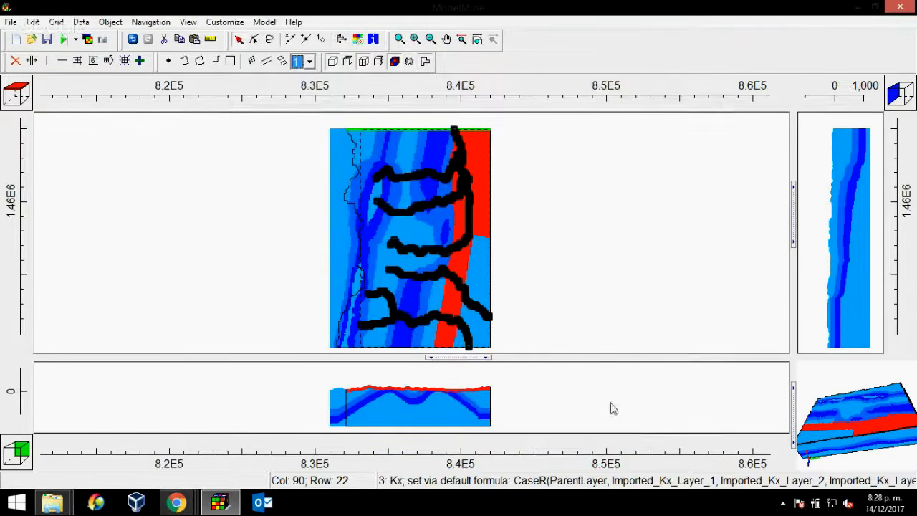
right_click(460, 160)
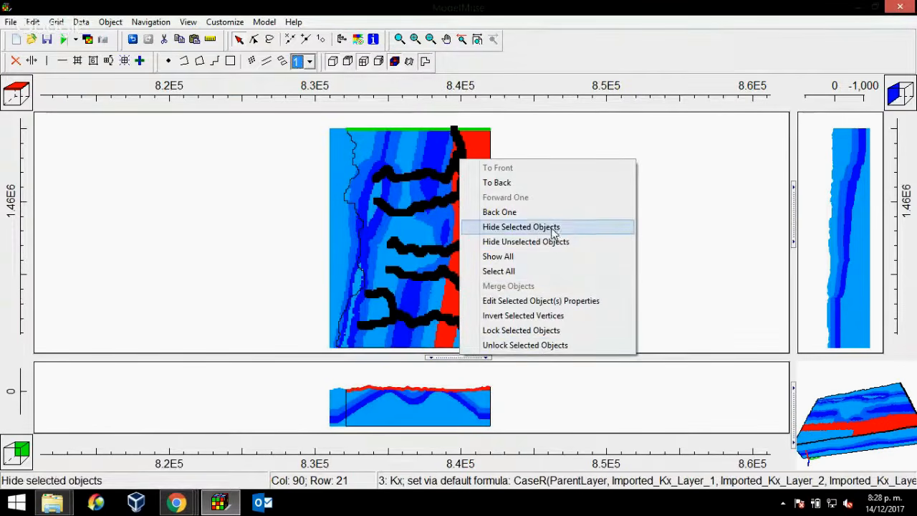
left_click(528, 229)
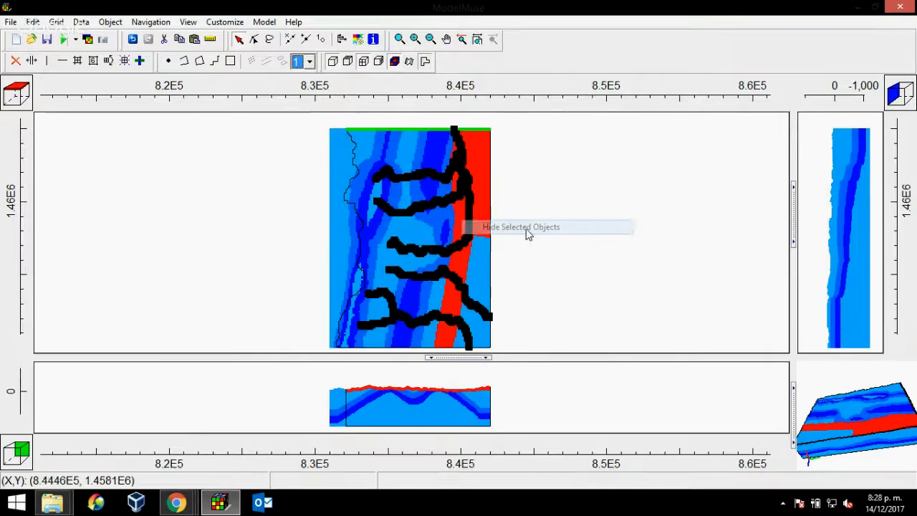
Step: Import the Recharge ASCII raster as a new data set, setting values of intersected cells with the point closest to cell center filter
left_click(11, 22)
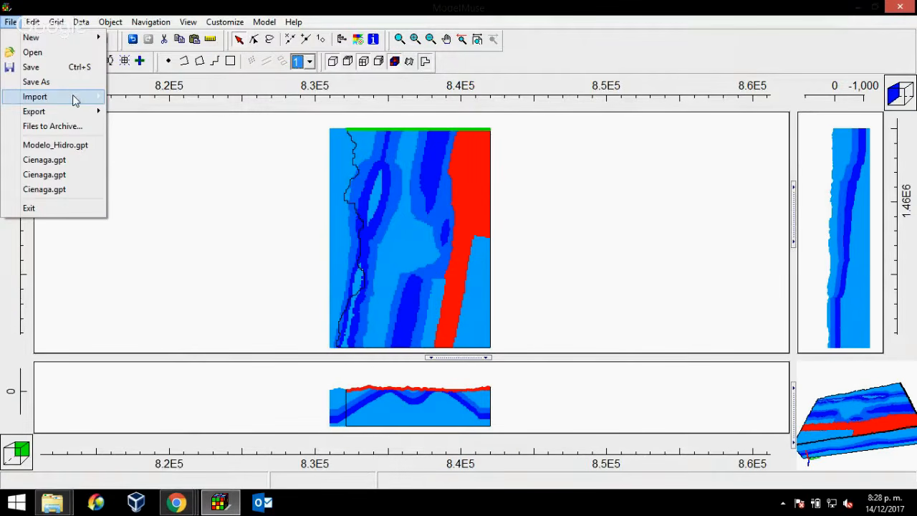
mouse_move(75, 100)
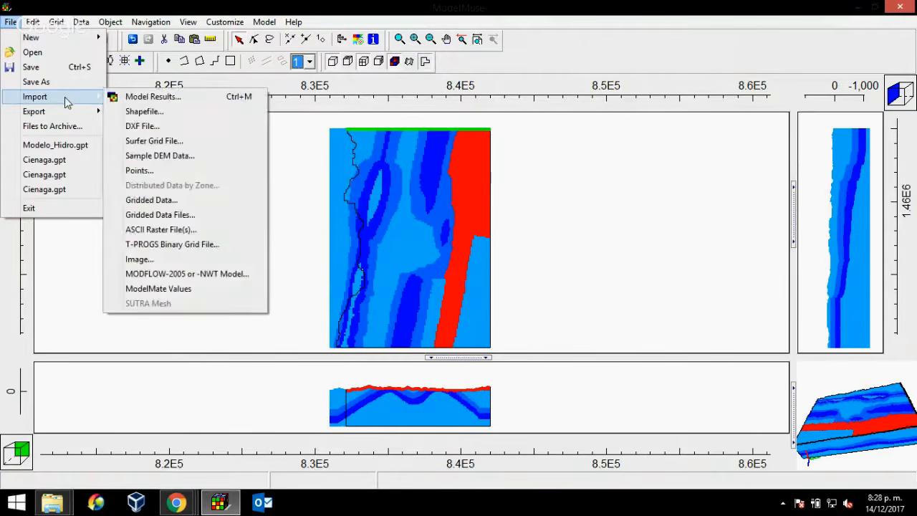
left_click(162, 231)
double_click(382, 197)
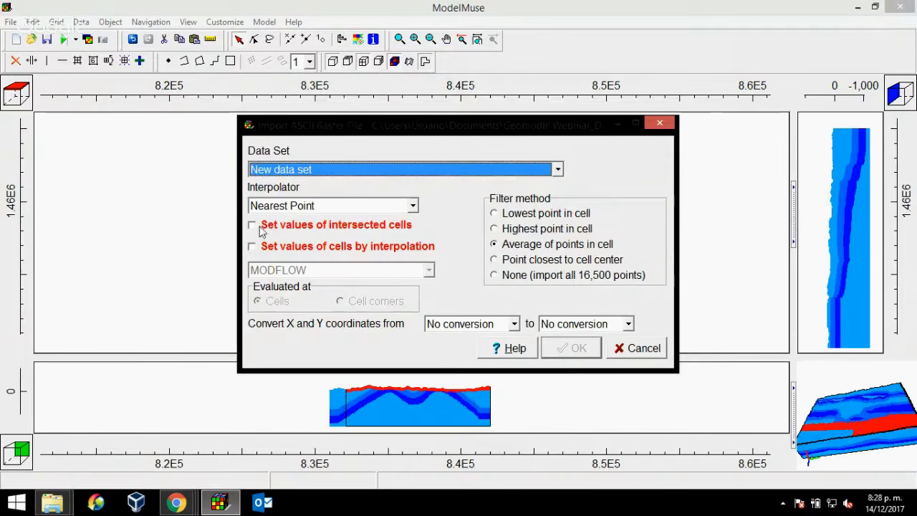
left_click(258, 228)
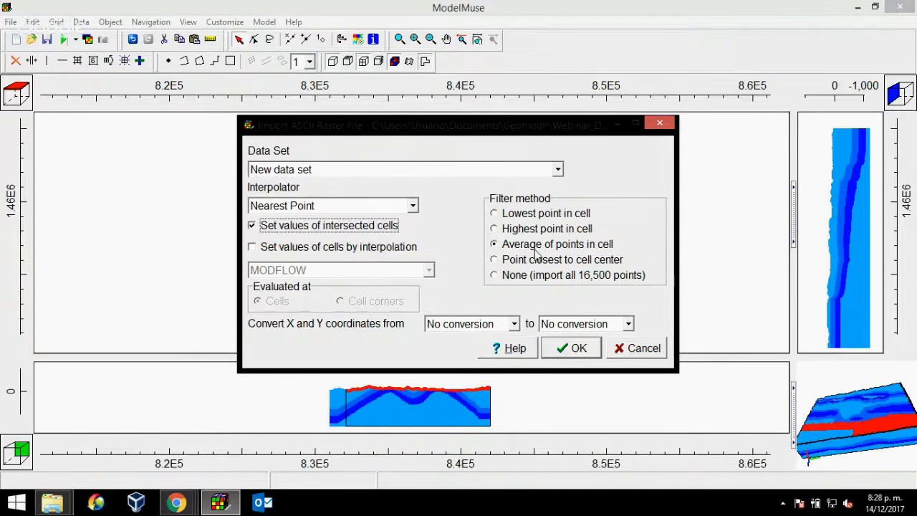
left_click(507, 262)
left_click(573, 348)
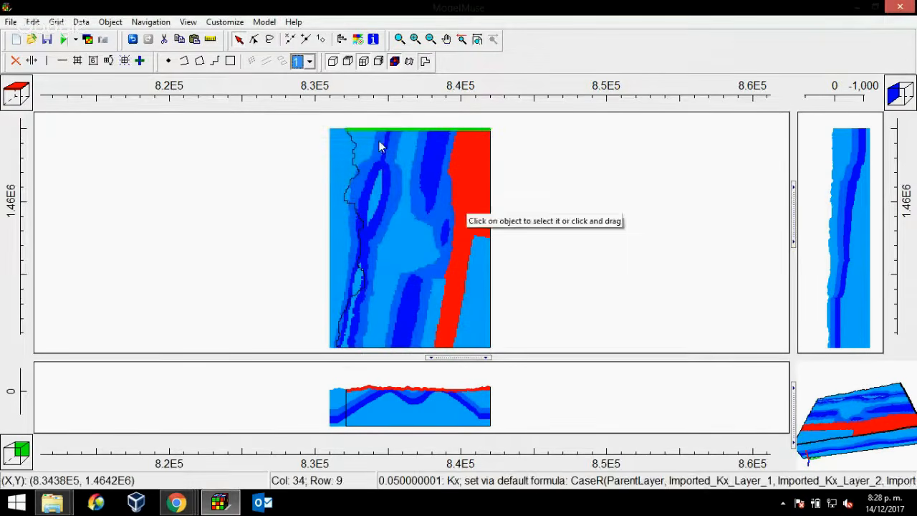
Step: Draw a rectangle object around the whole grid in the top view, with an area of about 187,401,000
left_click(230, 60)
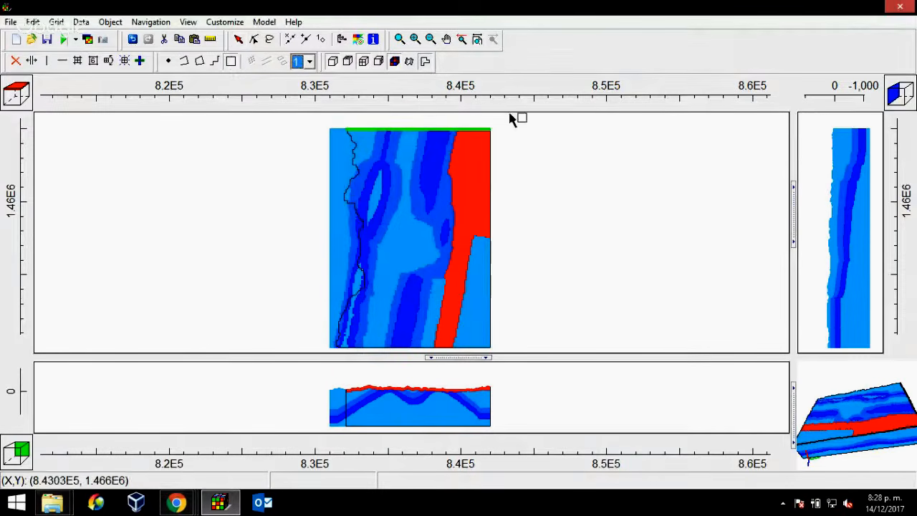
left_click(324, 120)
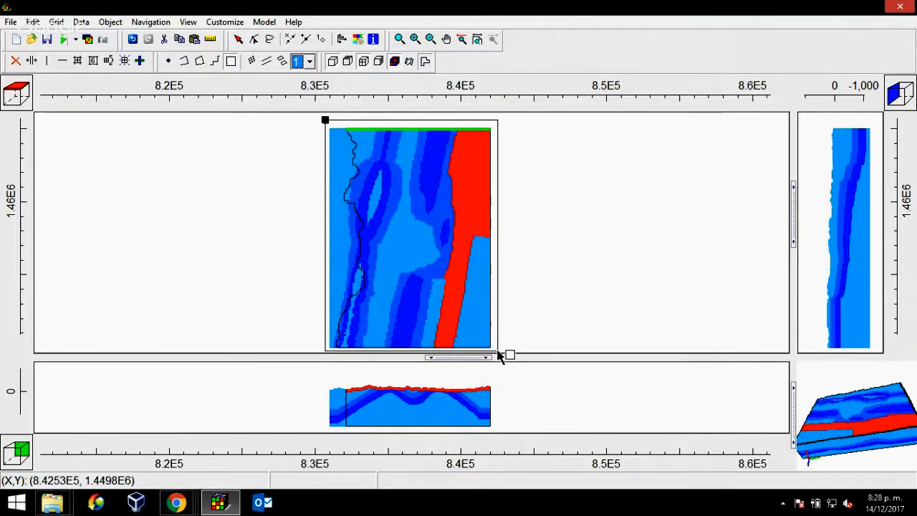
left_click(502, 355)
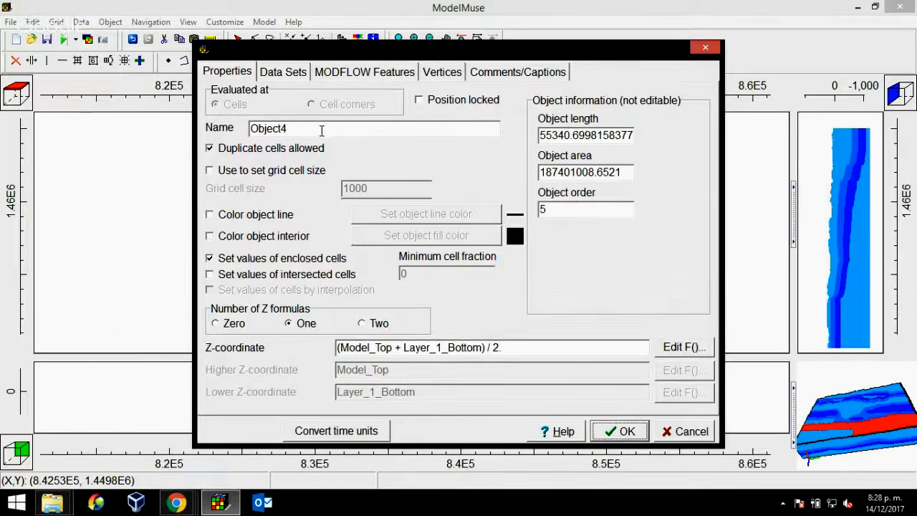
Step: Name the new rectangle object BC_Recharge and set its number of Z formulas to Zero
double_click(297, 129)
left_click(297, 129)
key("shift+Home")
type("BC_Rechar")
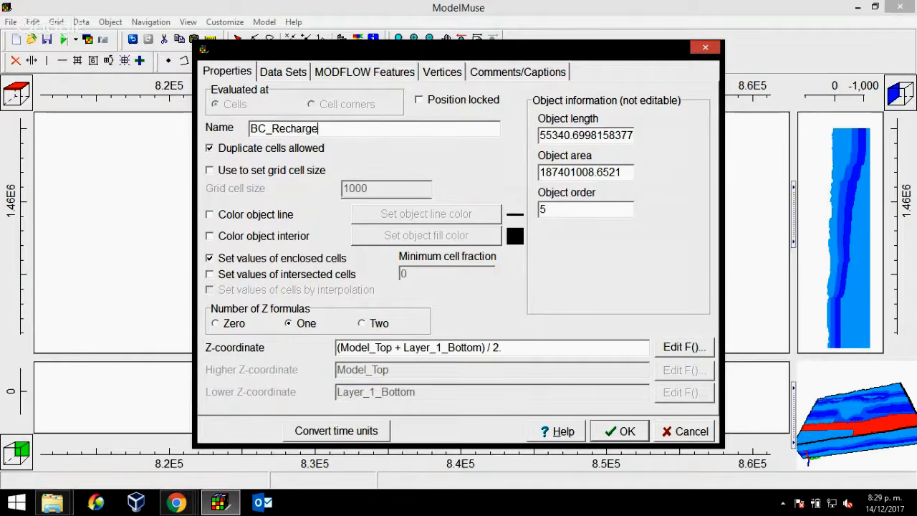
left_click(216, 324)
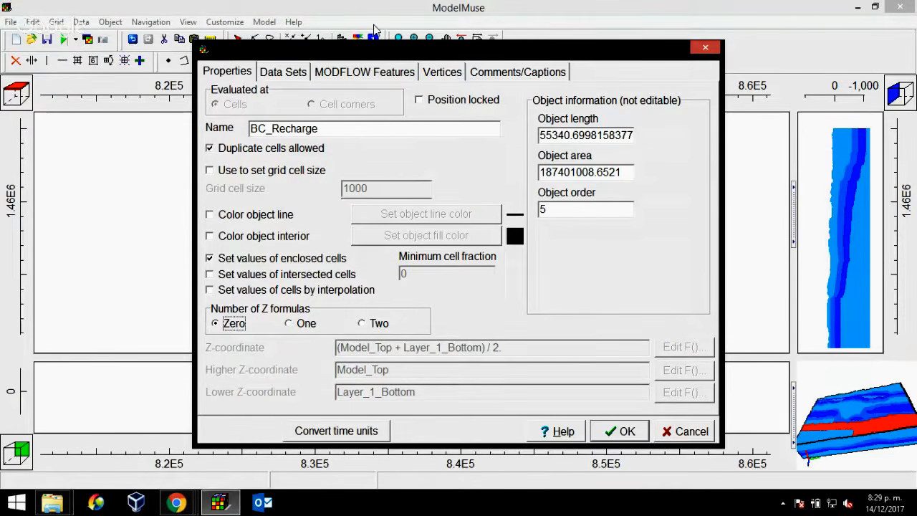
Step: Enable the RCH Recharge package on the object from time 0 to 1, with the Recharge data set as the recharge rate, and accept the properties
left_click(355, 75)
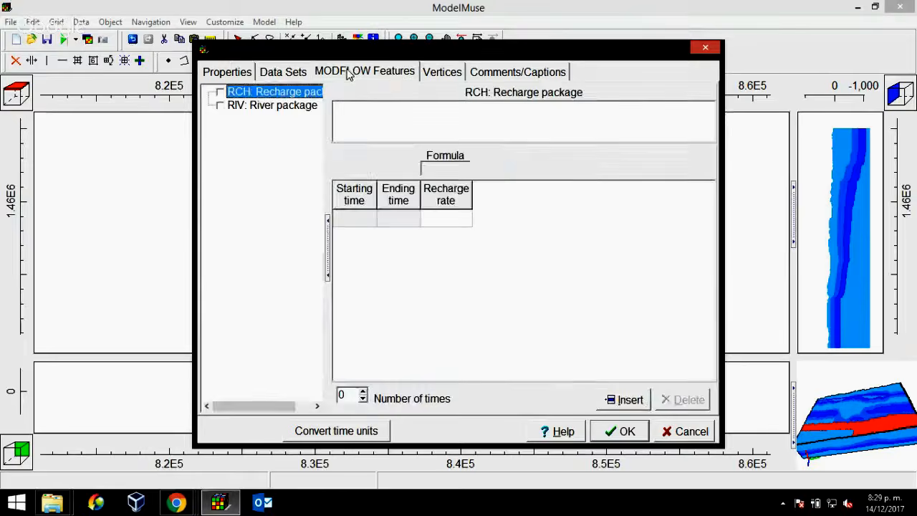
left_click(221, 92)
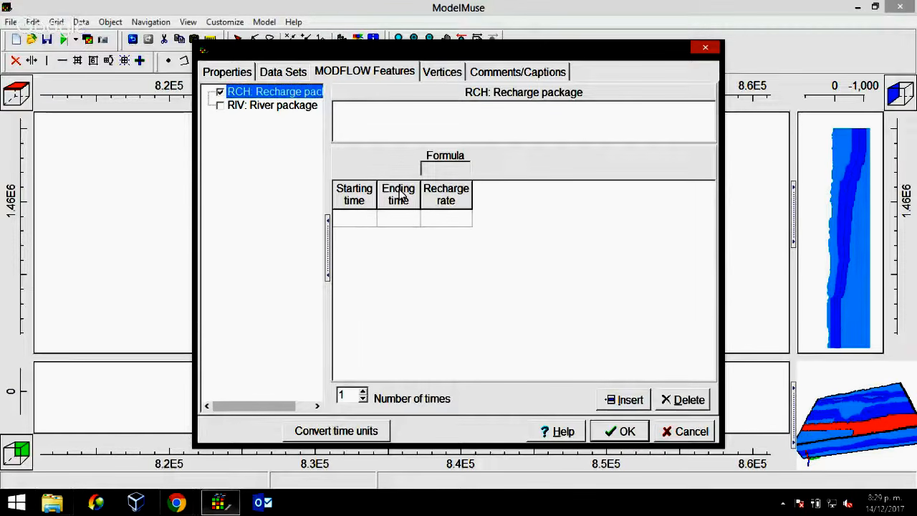
left_click(361, 220)
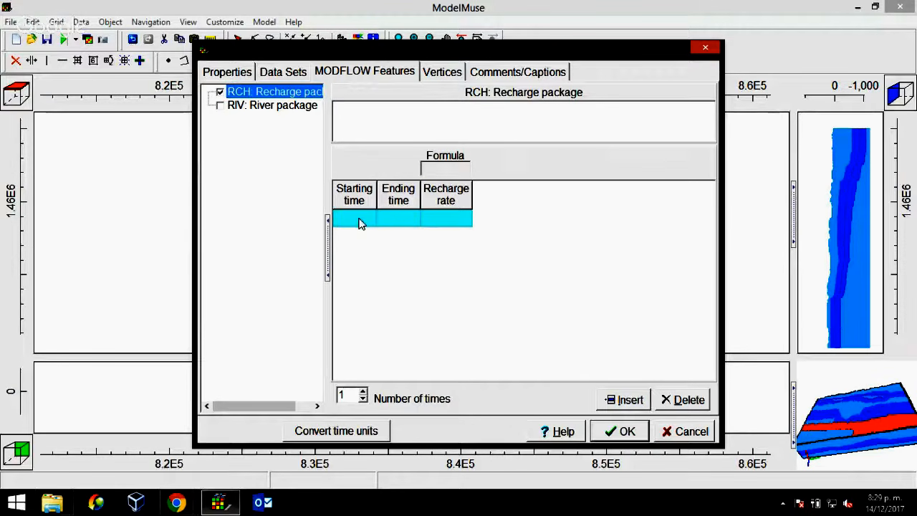
left_click(360, 220)
left_click(454, 219)
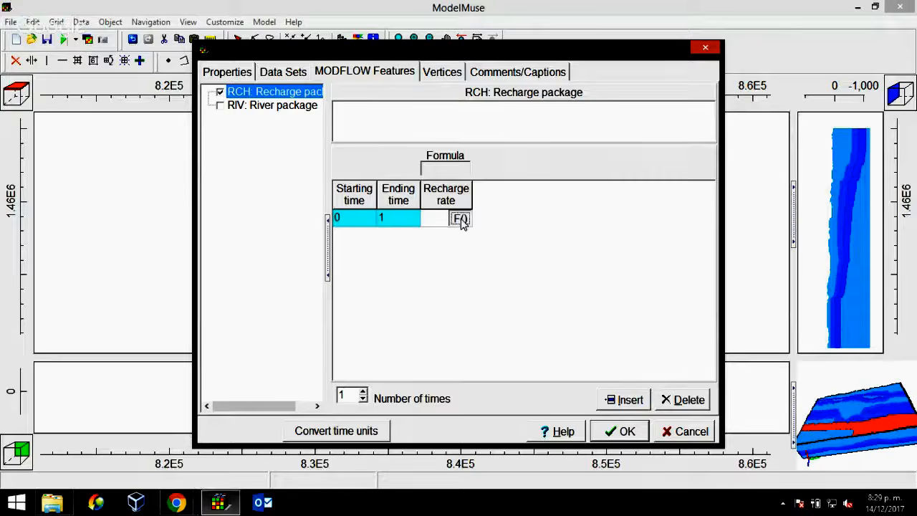
left_click(460, 219)
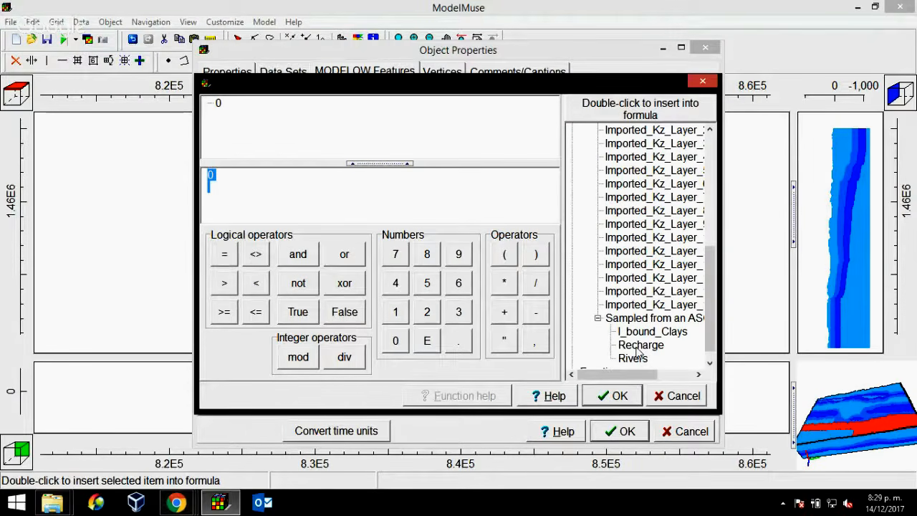
double_click(640, 344)
left_click(609, 396)
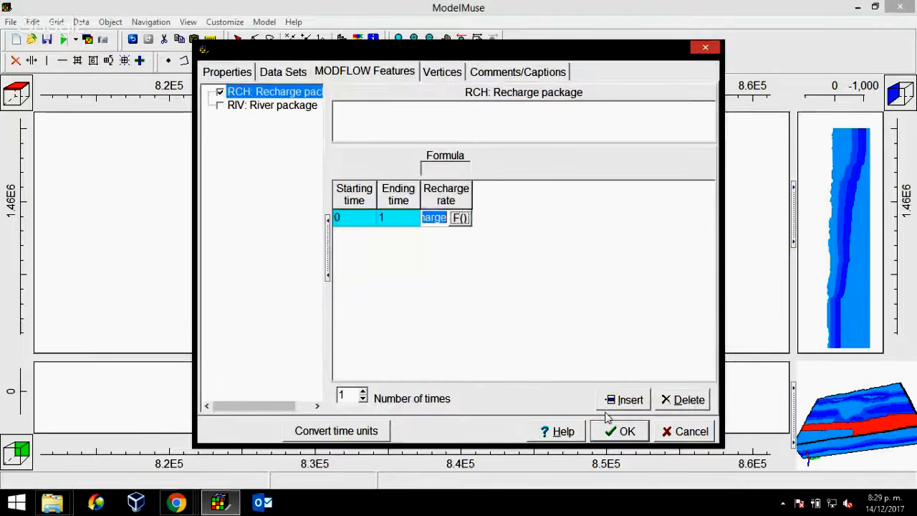
left_click(621, 431)
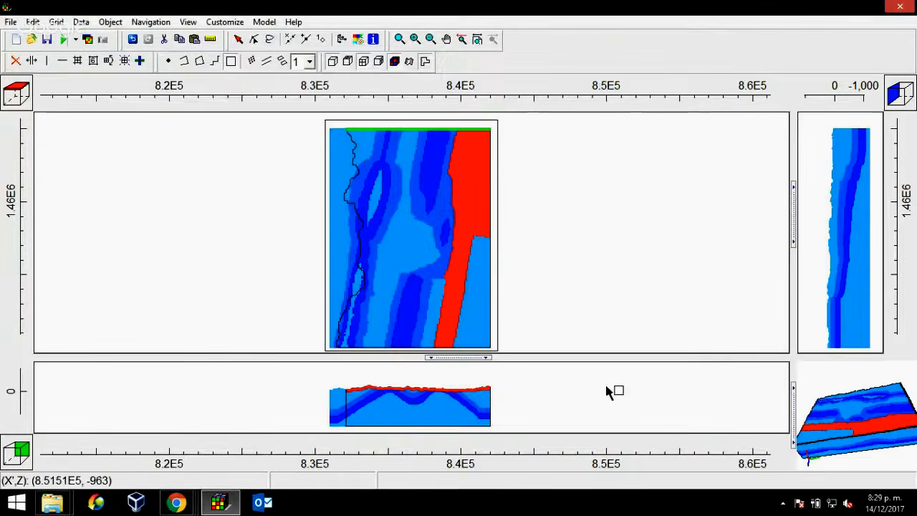
Step: Hide the selected BC_Recharge rectangle object in the top view
left_click(240, 41)
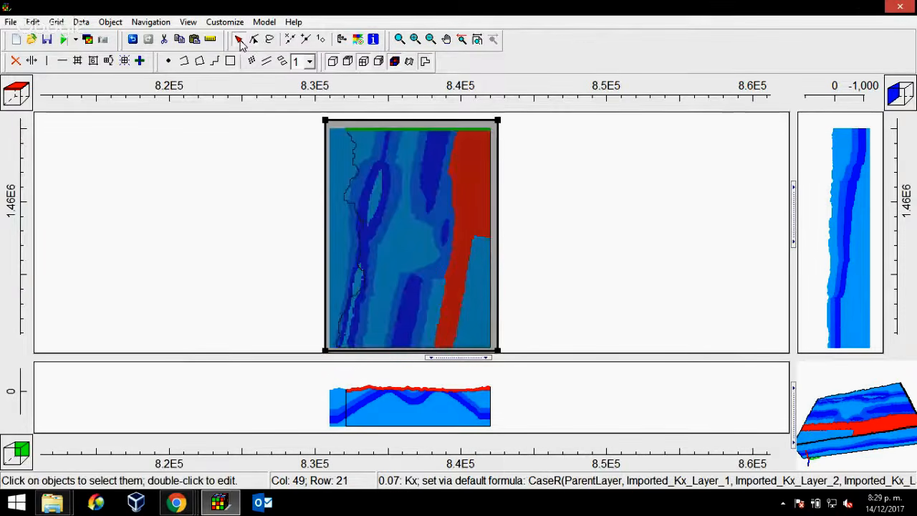
right_click(421, 172)
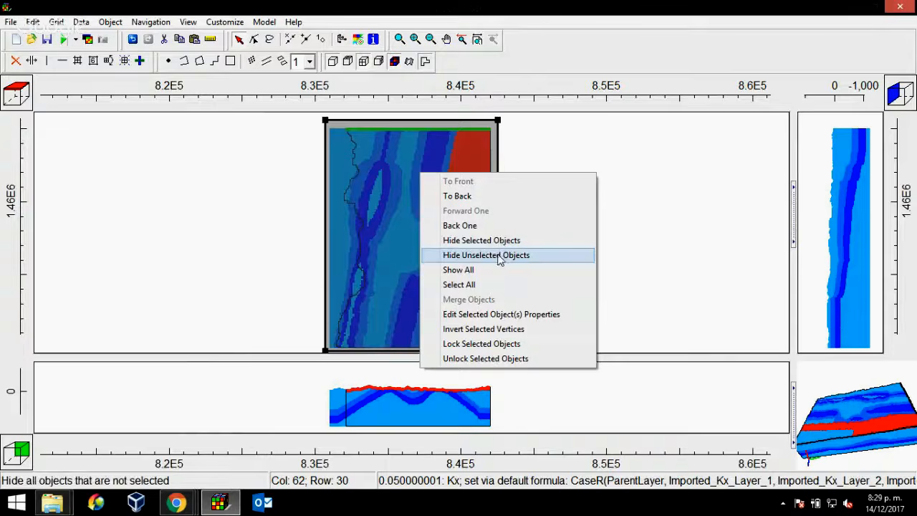
left_click(478, 240)
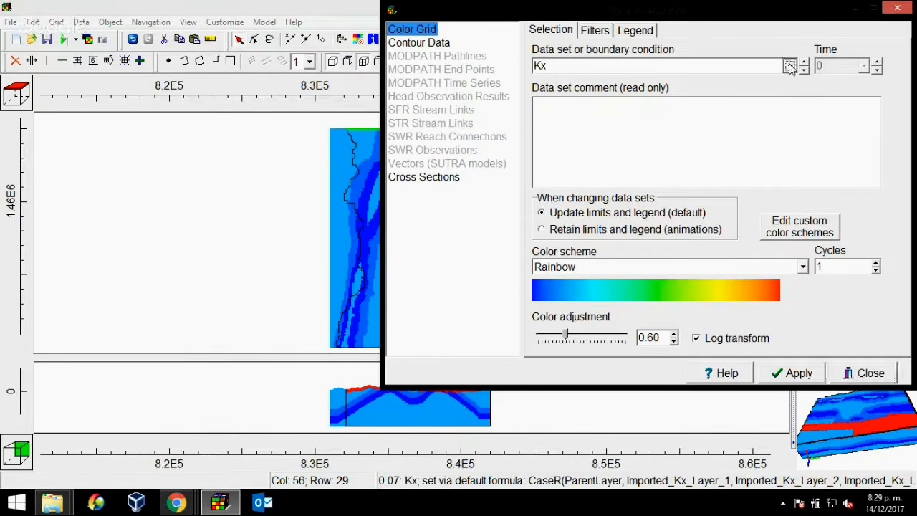
Step: Color the grid by the MODFLOW Recharge RCH Rate and examine its distribution in the top view
left_click(790, 65)
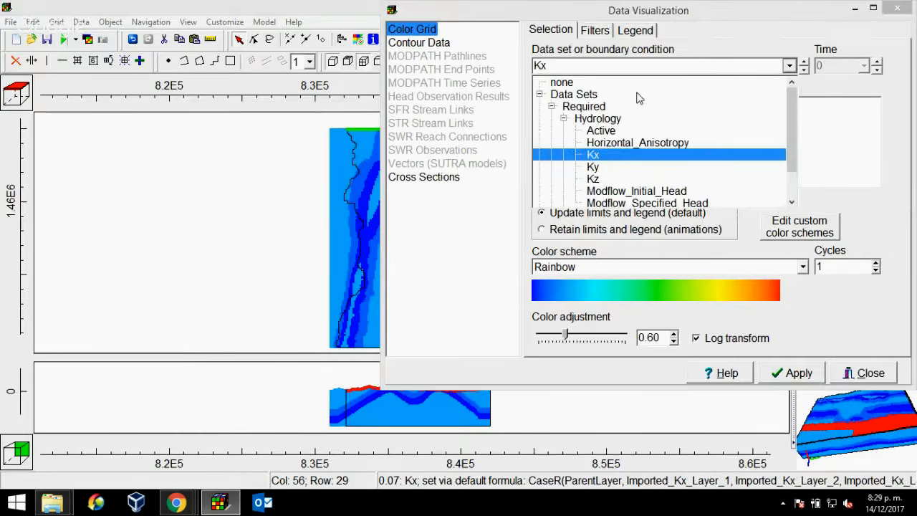
left_click(553, 107)
left_click(540, 132)
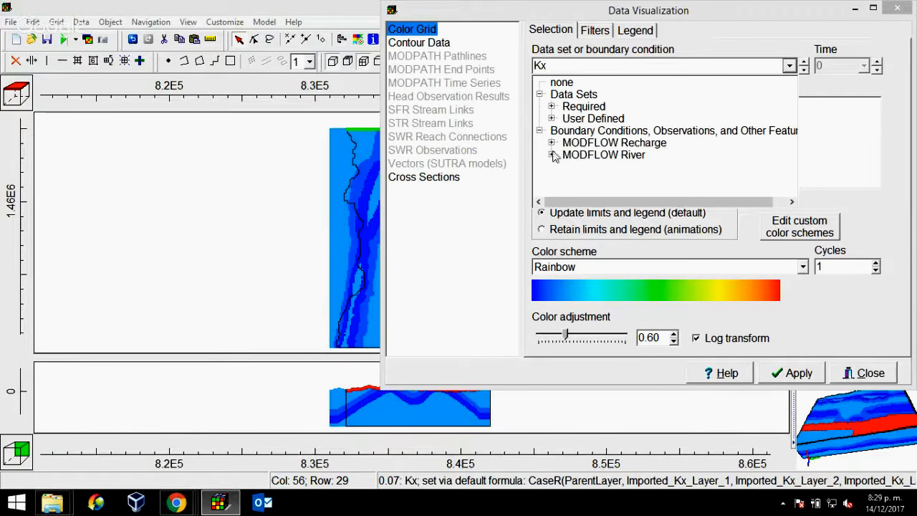
left_click(552, 143)
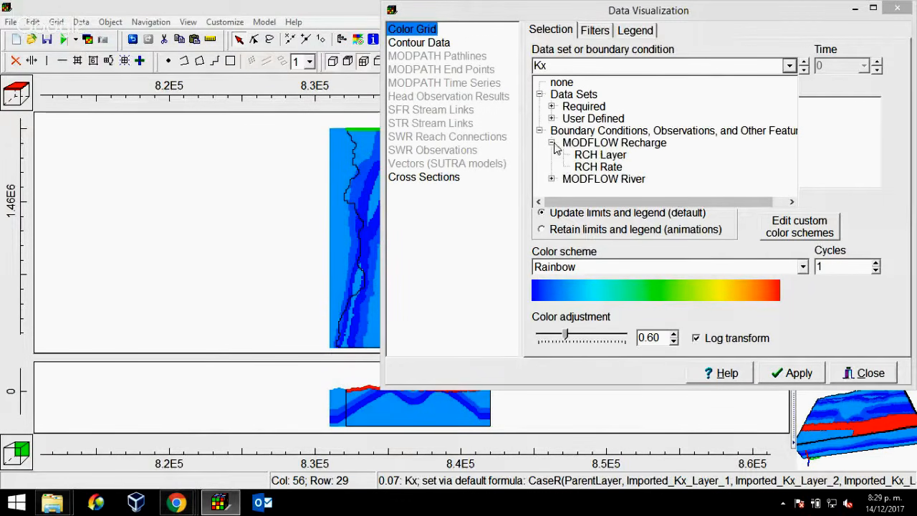
left_click(599, 167)
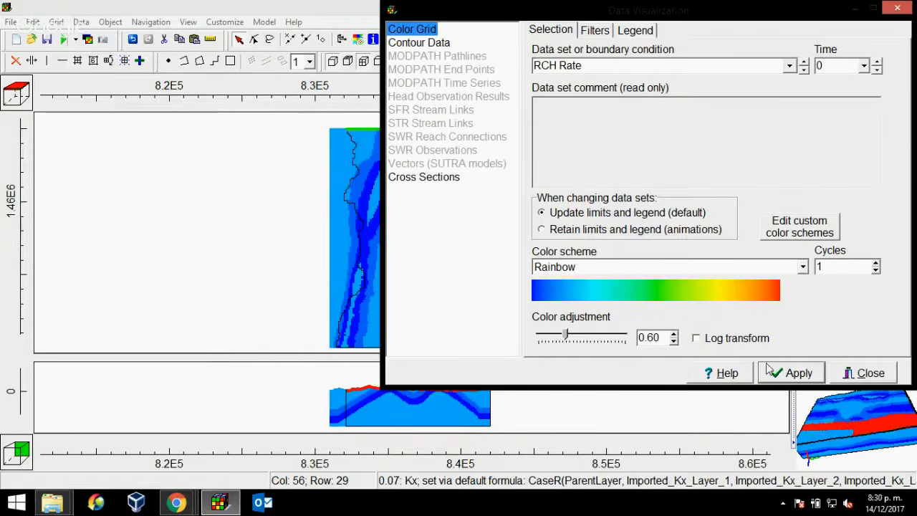
left_click(793, 378)
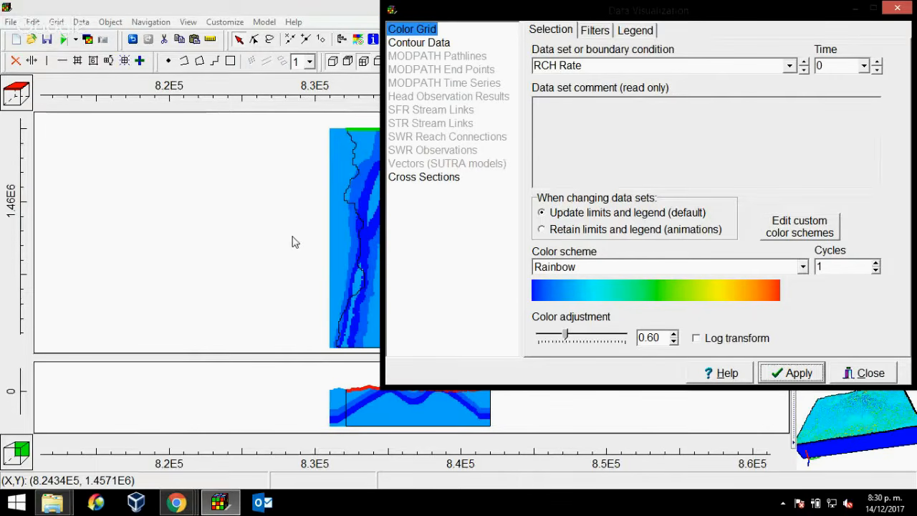
left_click_drag(569, 15, 613, 30)
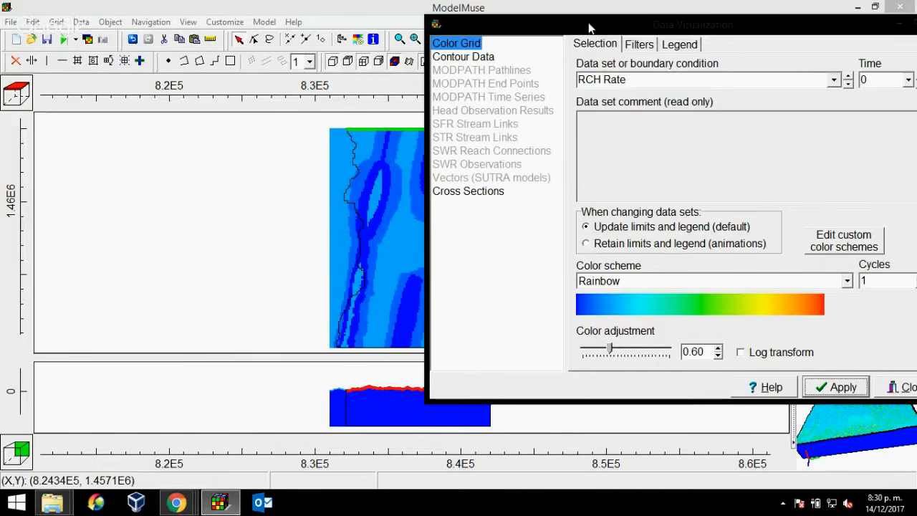
left_click_drag(643, 31, 663, 33)
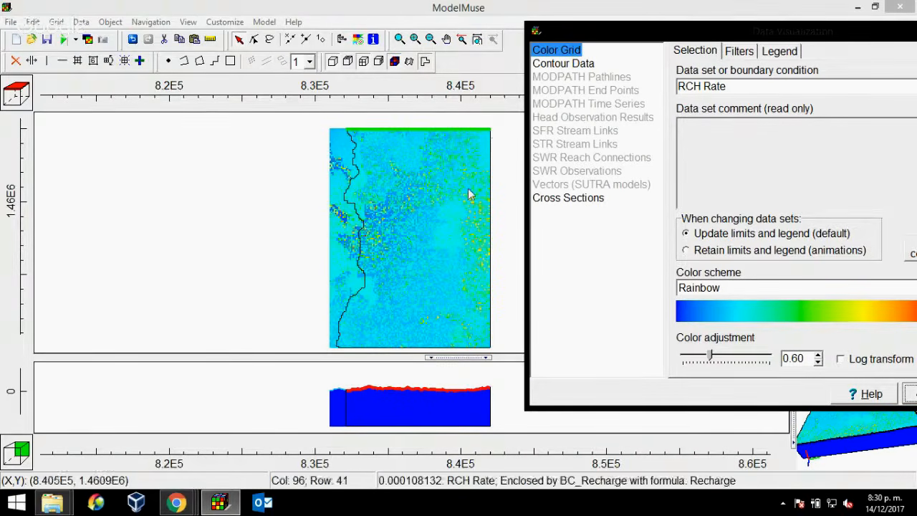
Step: Color the grid by the MODFLOW River RIV Conductance and examine the river cells in the top view
left_click_drag(722, 34, 600, 27)
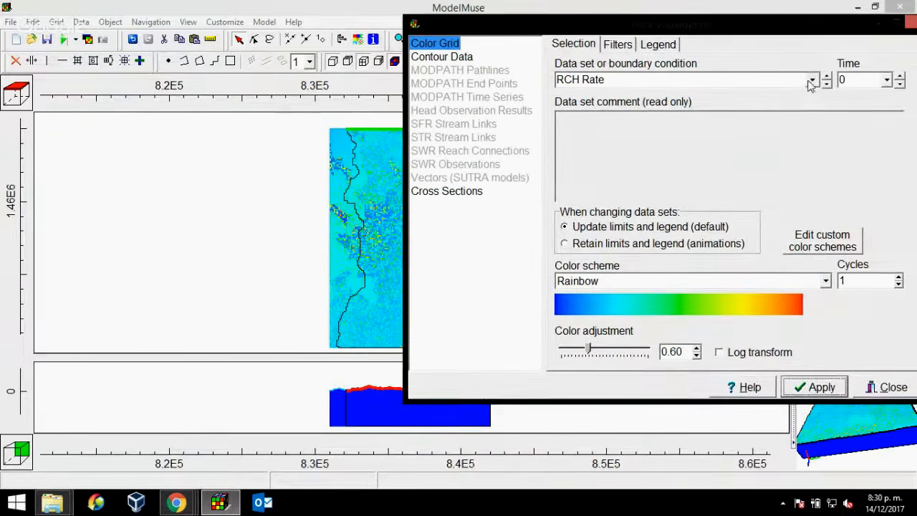
left_click(812, 79)
left_click(575, 168)
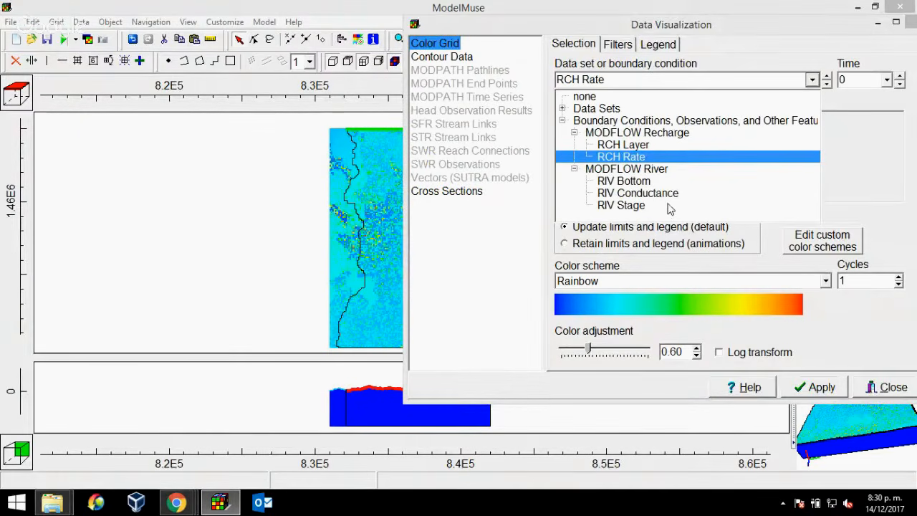
left_click(638, 193)
left_click(814, 387)
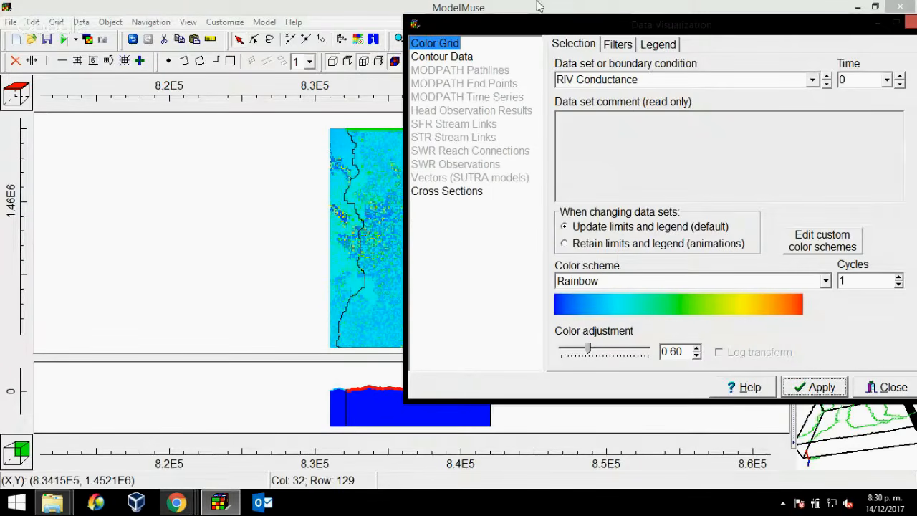
left_click_drag(513, 23, 688, 30)
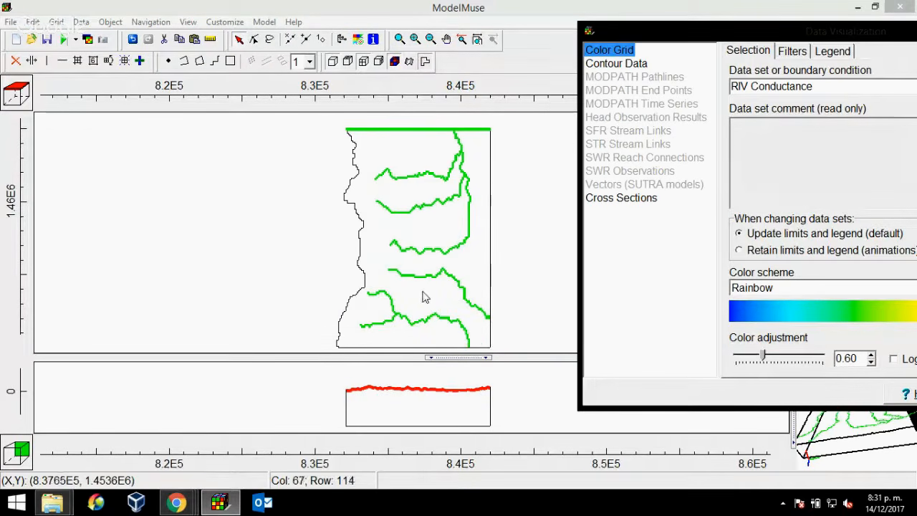
Step: Remove the grid coloring by applying none as the displayed data set, and close the data visualization
left_click_drag(722, 33, 410, 22)
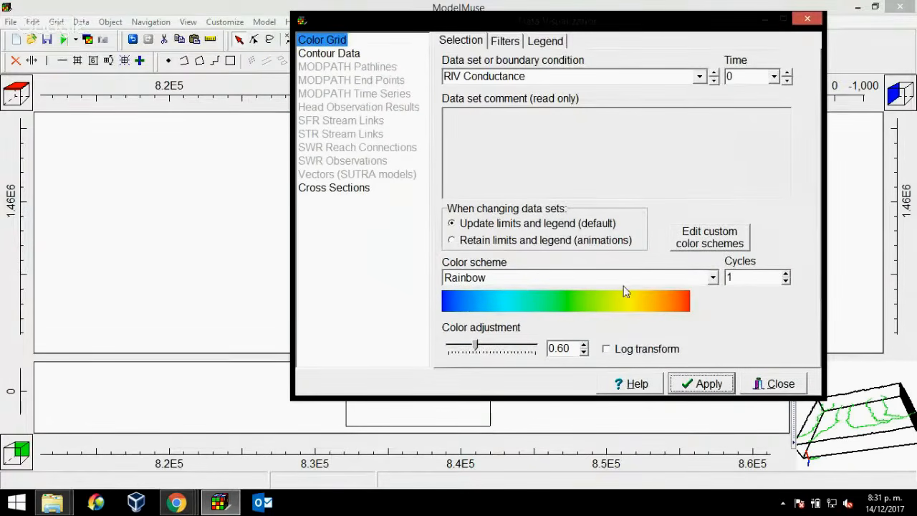
left_click(700, 77)
left_click(469, 94)
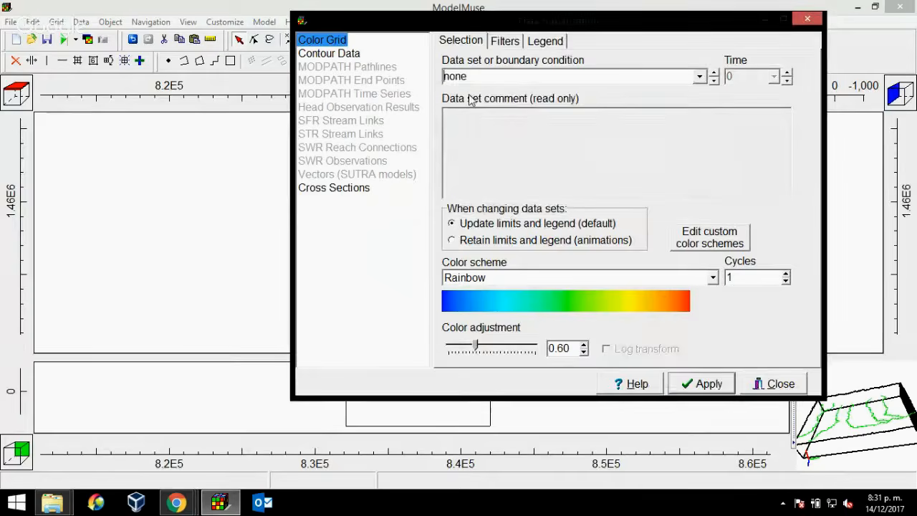
left_click(704, 384)
left_click(784, 387)
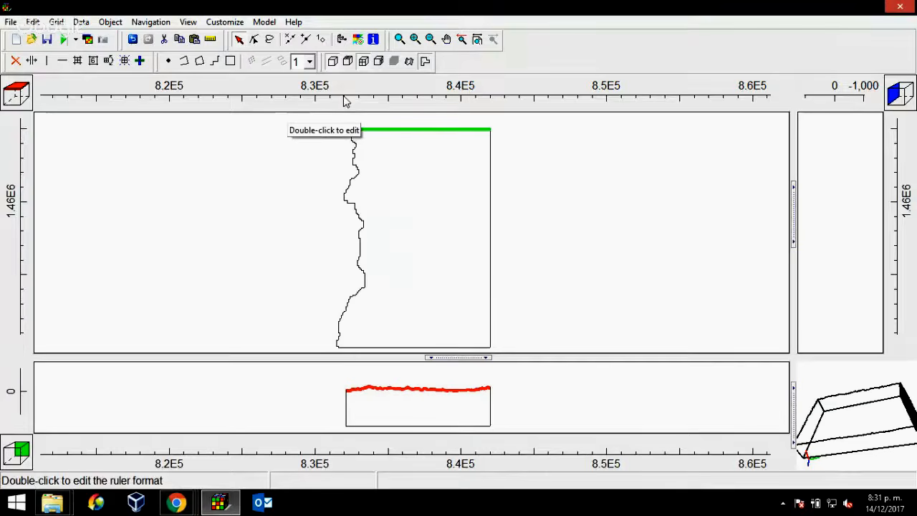
Step: Change the maximum number of outer iterations (MAXITEROUT) of the NWT Newton Solver and accept the MODFLOW package settings
left_click(265, 21)
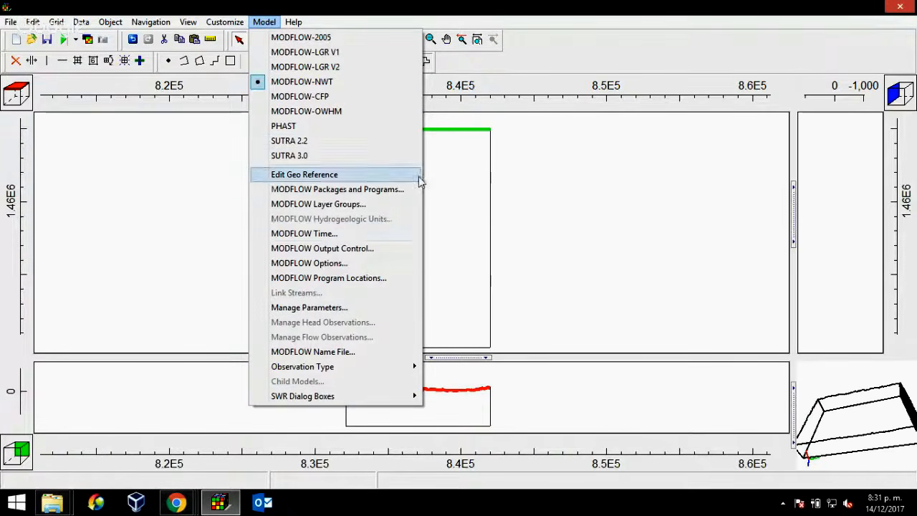
left_click(367, 192)
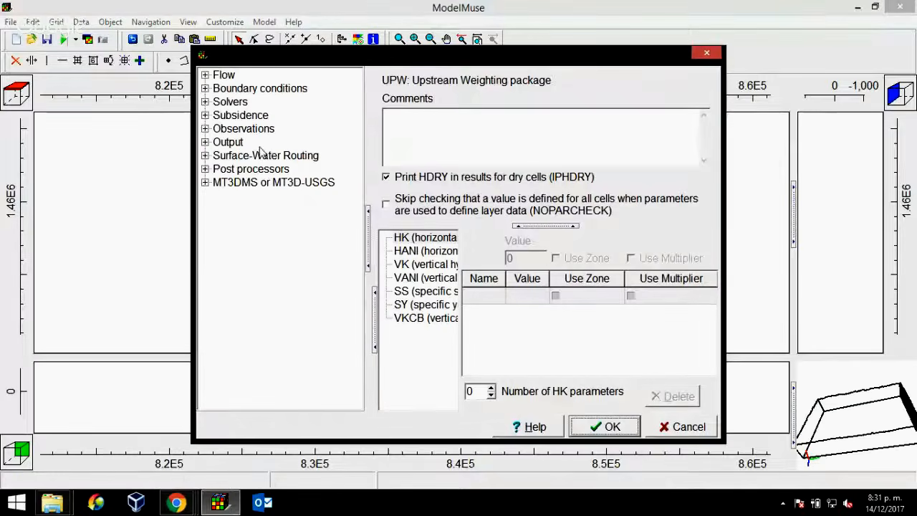
left_click(205, 101)
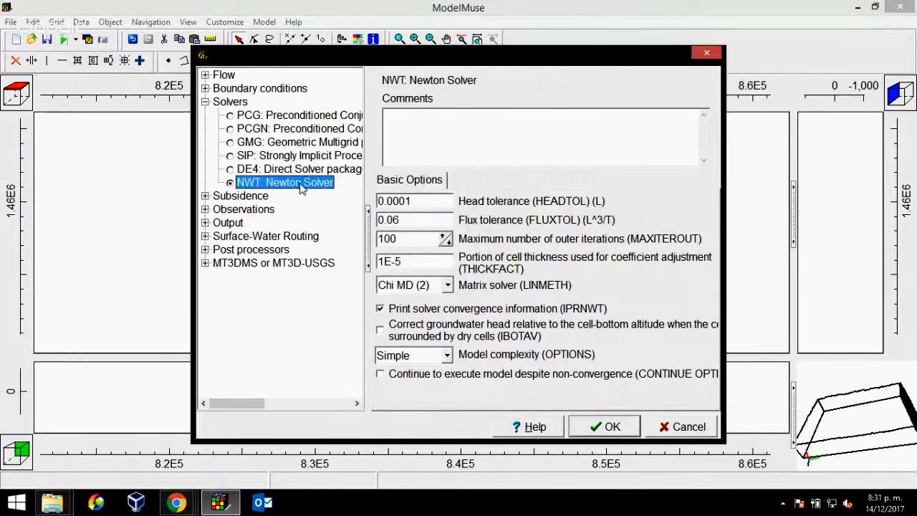
left_click(406, 239)
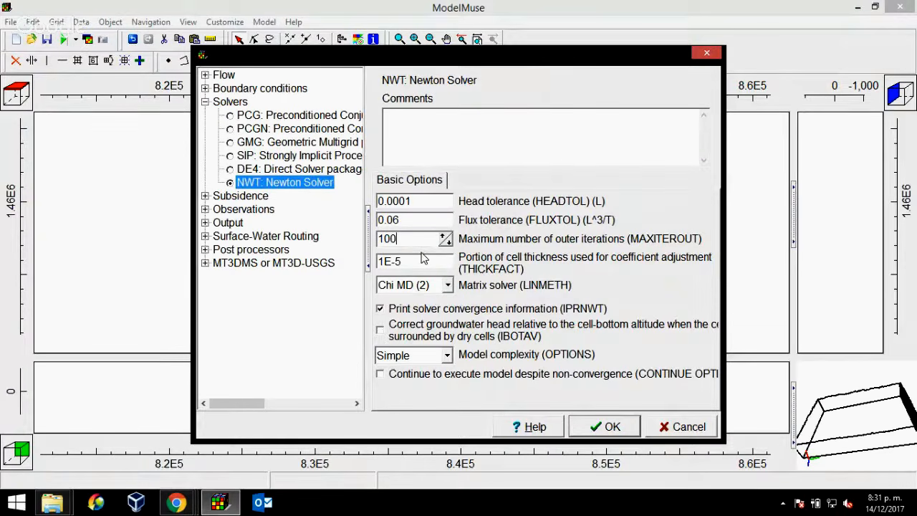
key("BackSpace")
key("BackSpace")
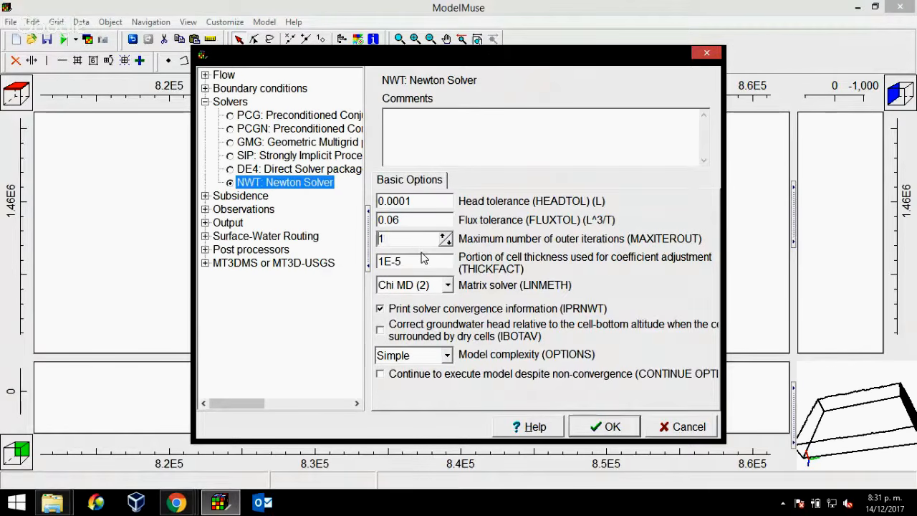
key("Home")
type("5")
left_click(606, 428)
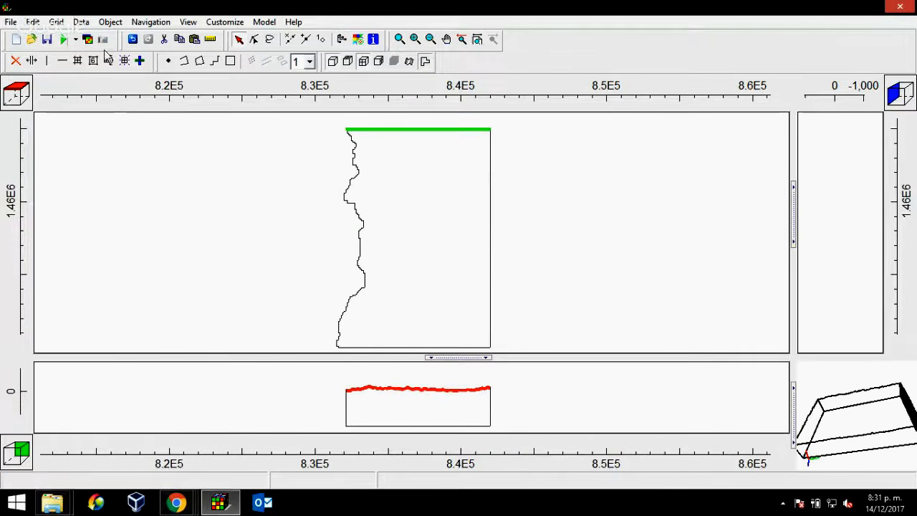
Step: Set the default formula of the required hydrology data set Modflow_Initial_Head to Model_Top, apply it and close the data sets
left_click(81, 21)
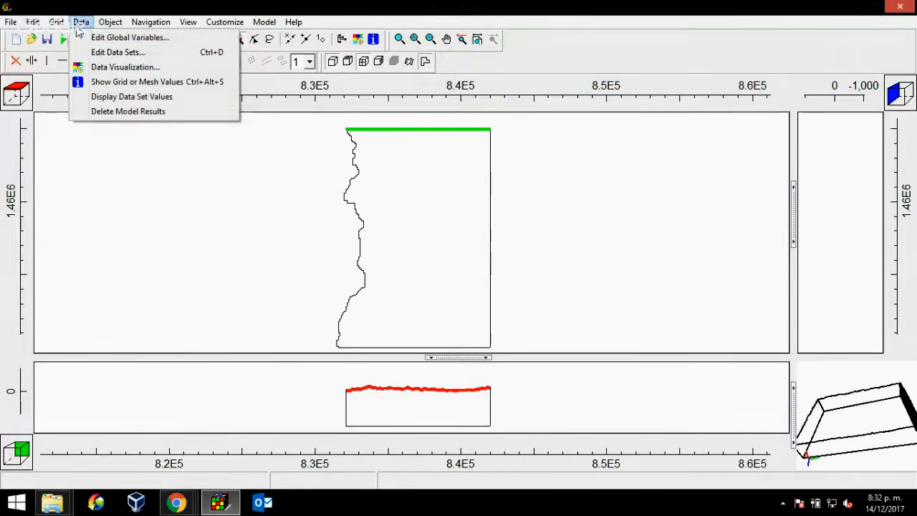
left_click(117, 53)
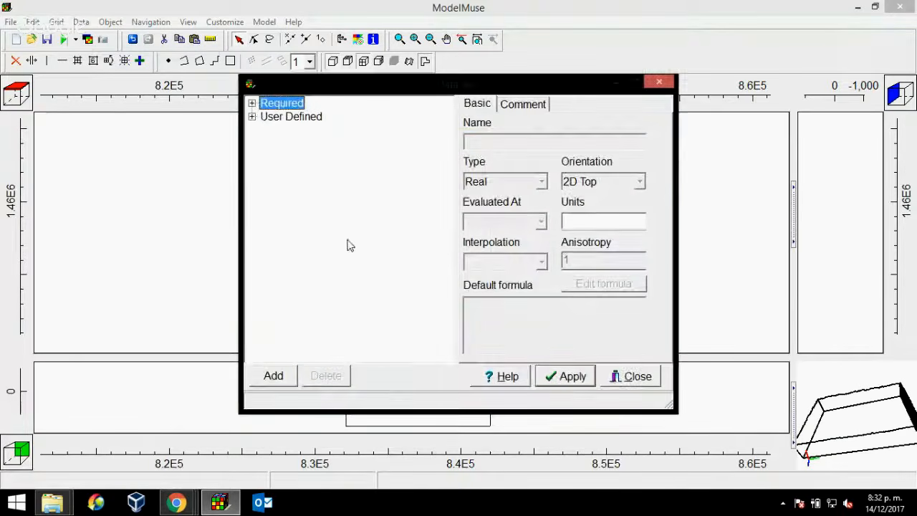
left_click(251, 104)
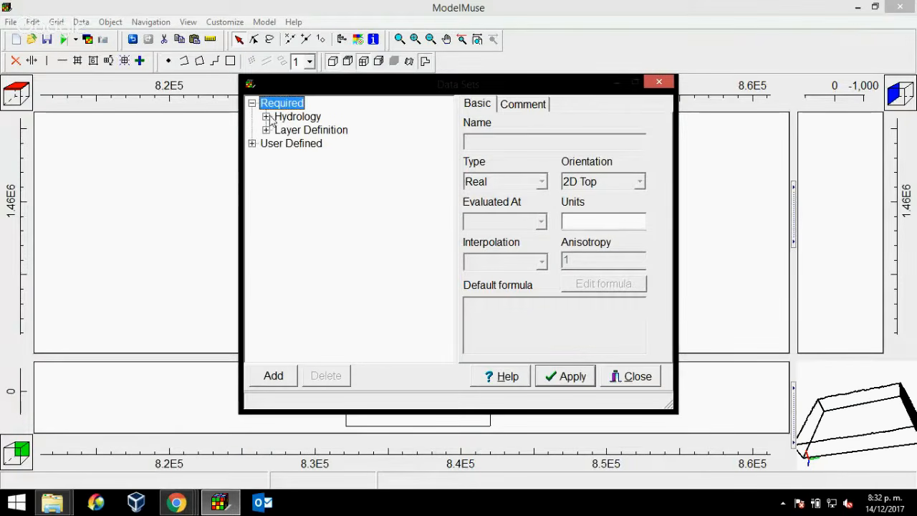
left_click(266, 116)
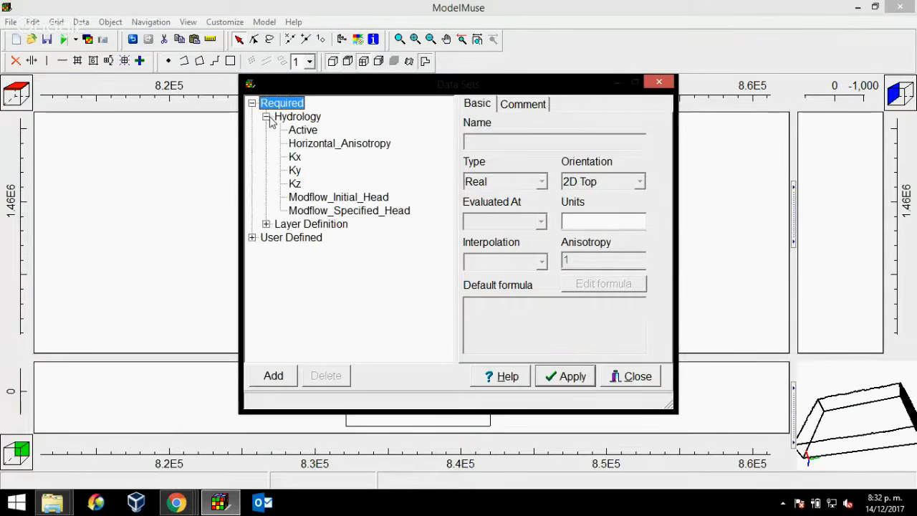
left_click(353, 198)
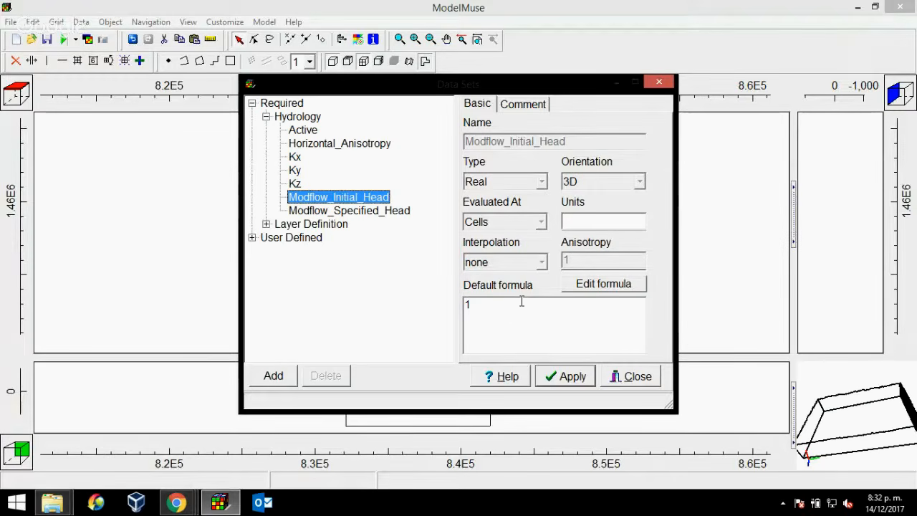
left_click(499, 304)
key("BackSpace")
type("Model_")
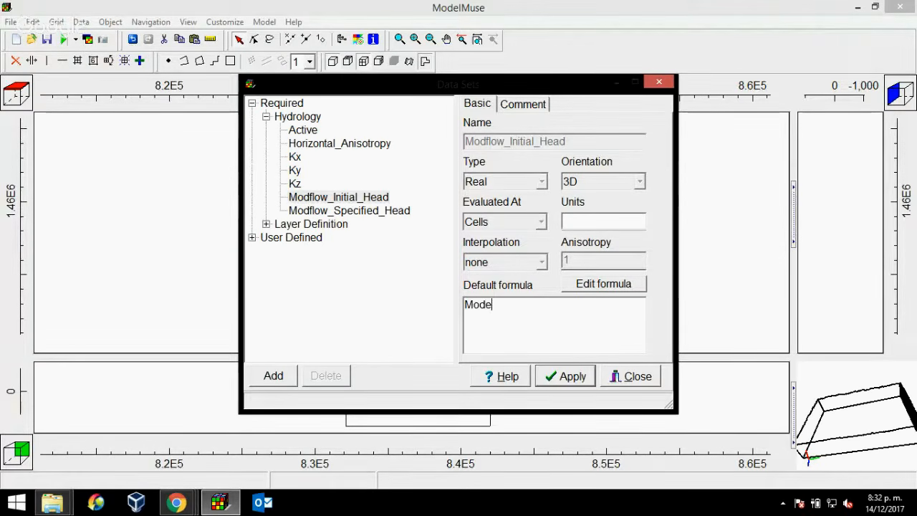
type("Top")
left_click(566, 378)
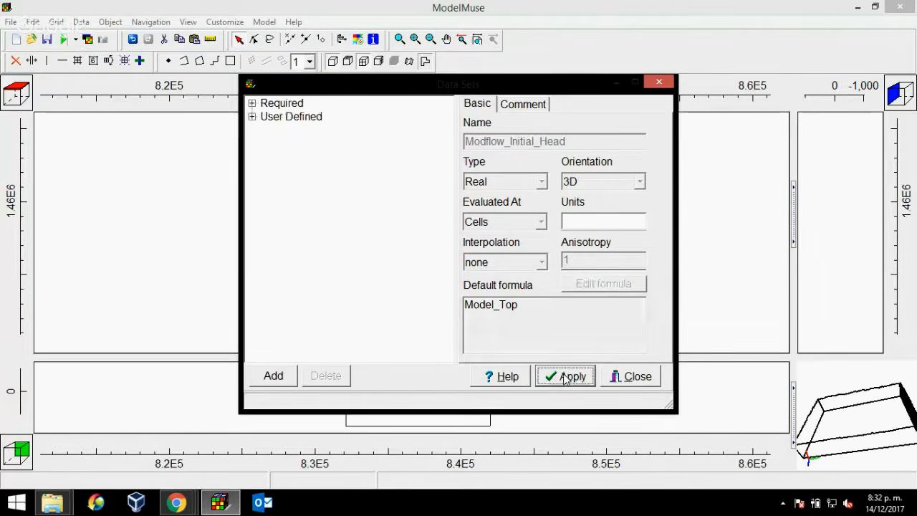
left_click(642, 377)
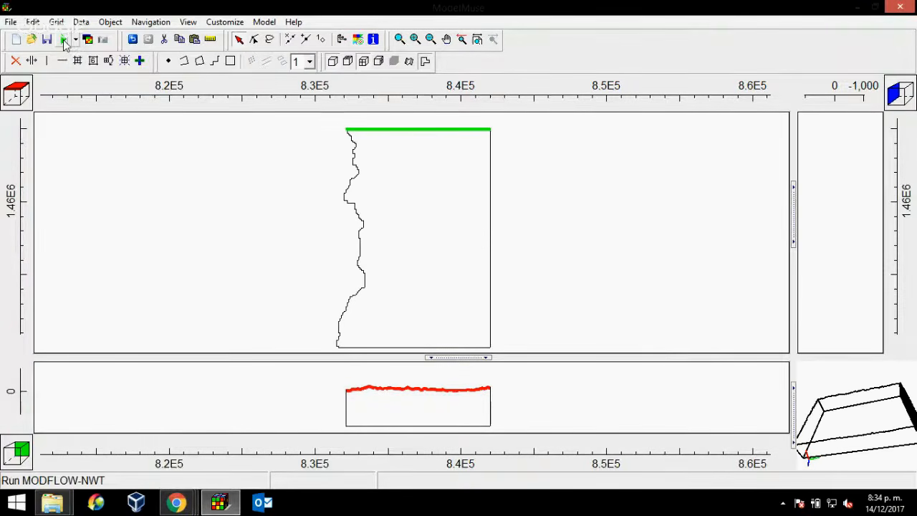
Step: Run MODFLOW-NWT, saving the input files in the Adaptive_Webinar folder as Webinar_Example with model execution enabled
left_click(63, 41)
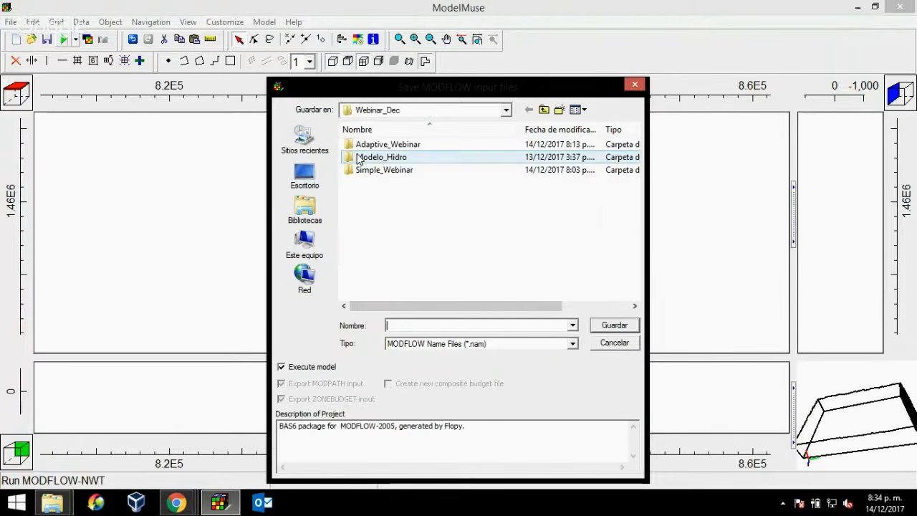
double_click(382, 145)
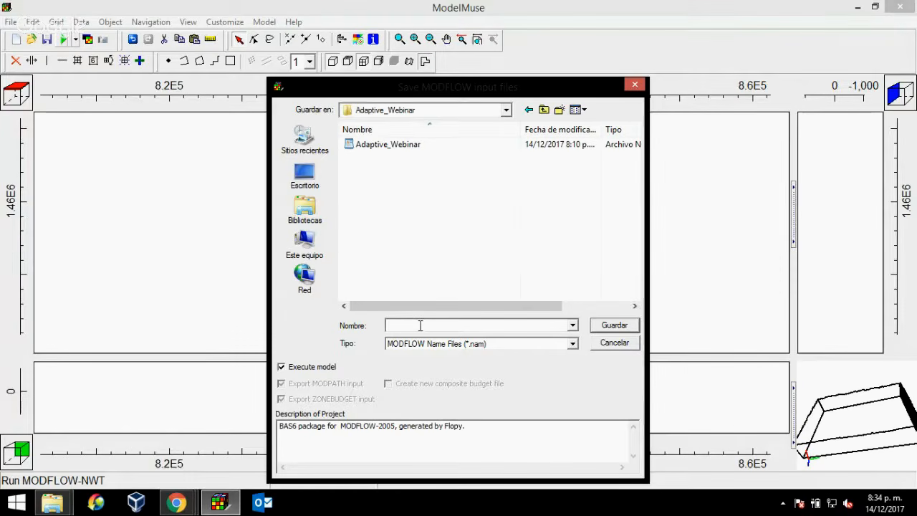
type("Webinar_Example")
left_click(614, 325)
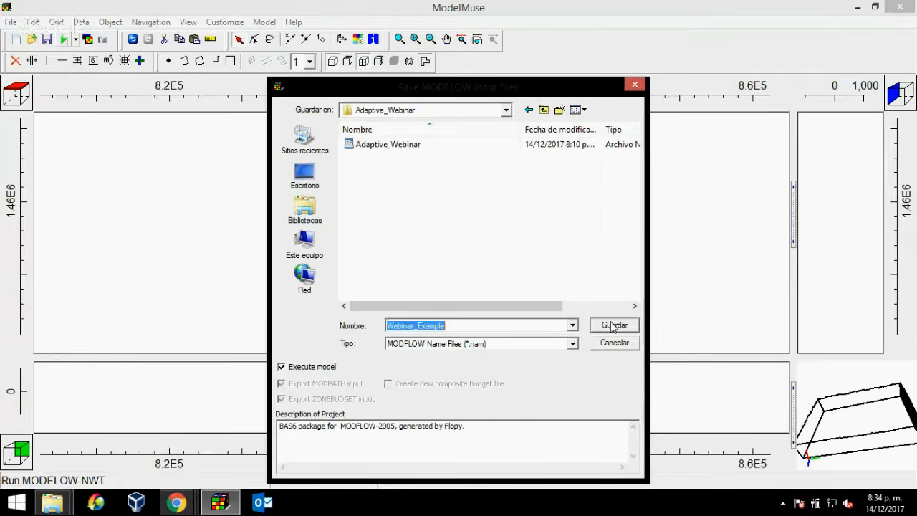
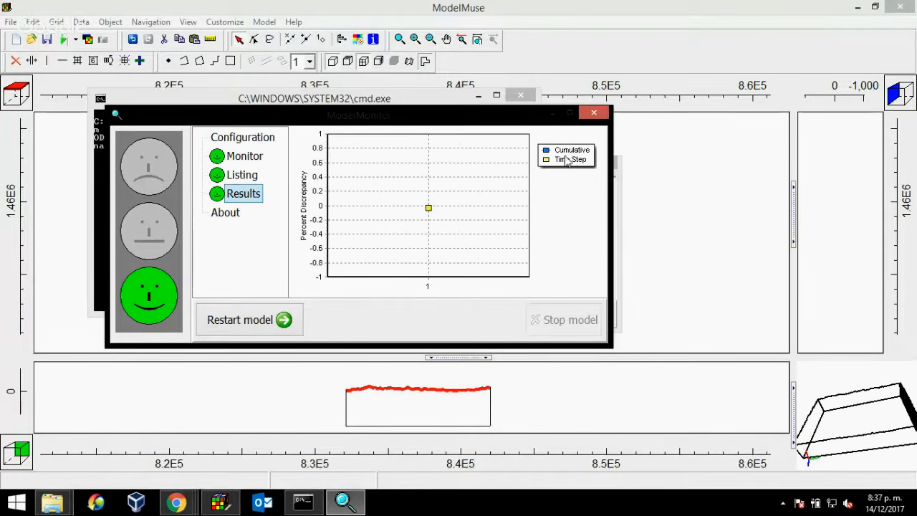
Step: Close ModelMonitor, the command console and the errors and warnings window after the model run
left_click(592, 114)
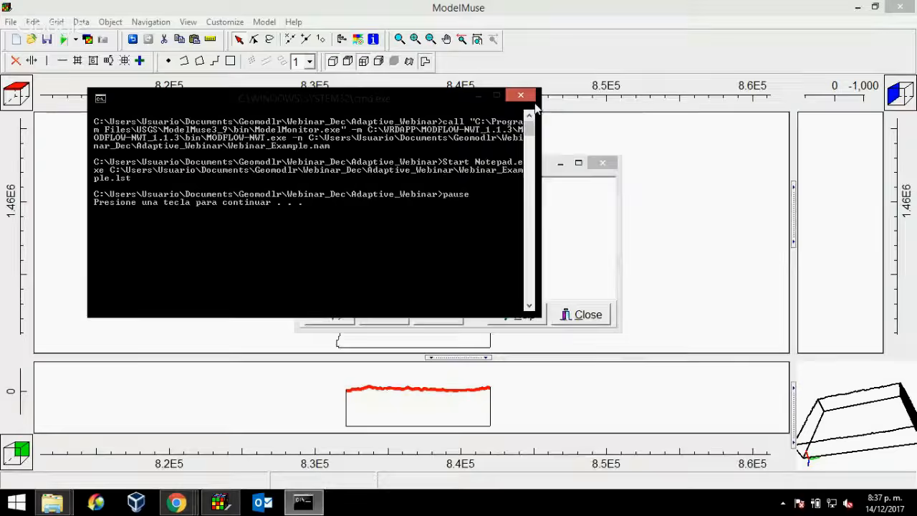
left_click(902, 151)
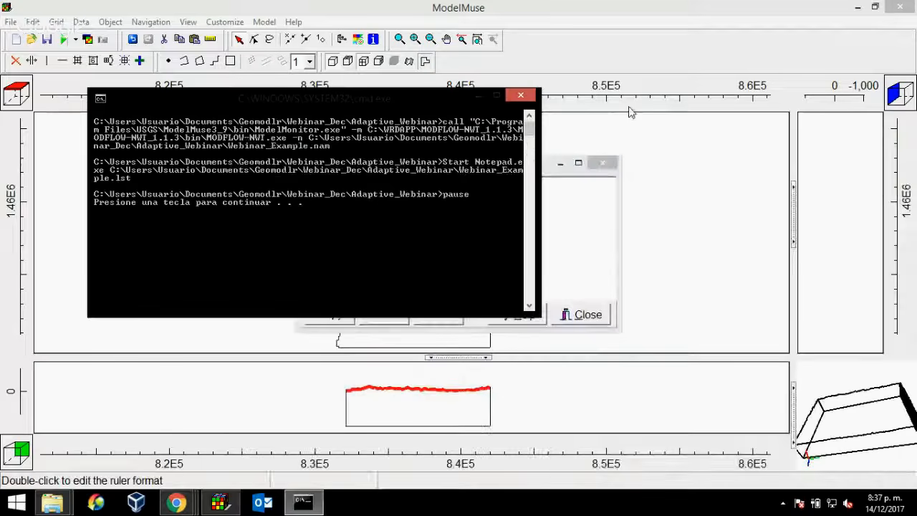
left_click(521, 95)
left_click(609, 162)
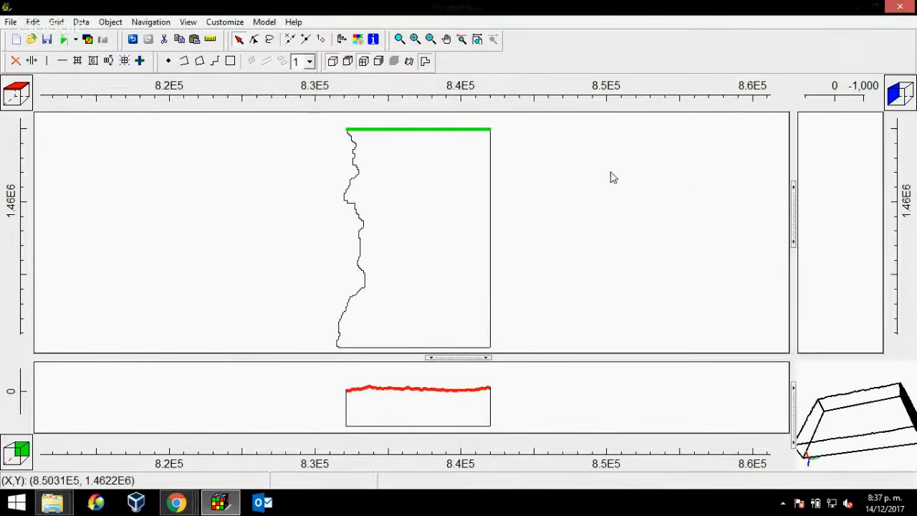
Step: Import the model results from Webinar_Example.fhd and dismiss the errors and warnings window
left_click(87, 40)
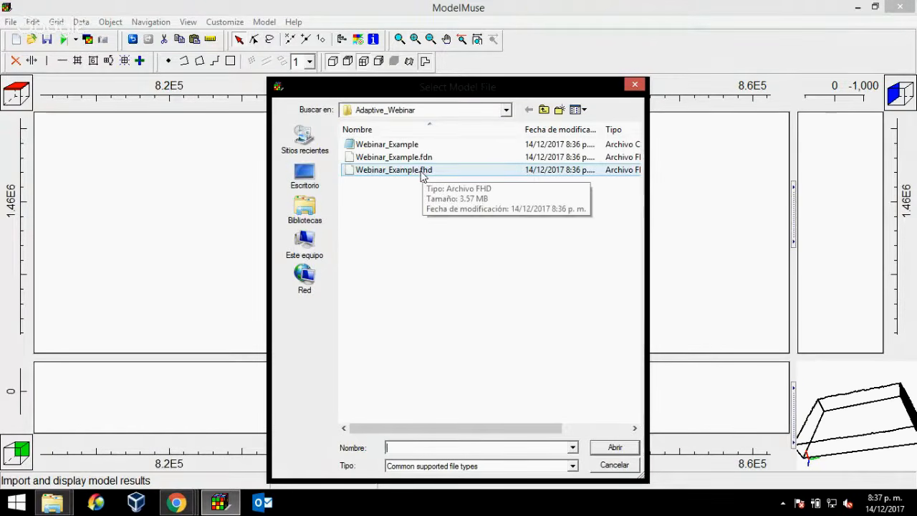
double_click(423, 171)
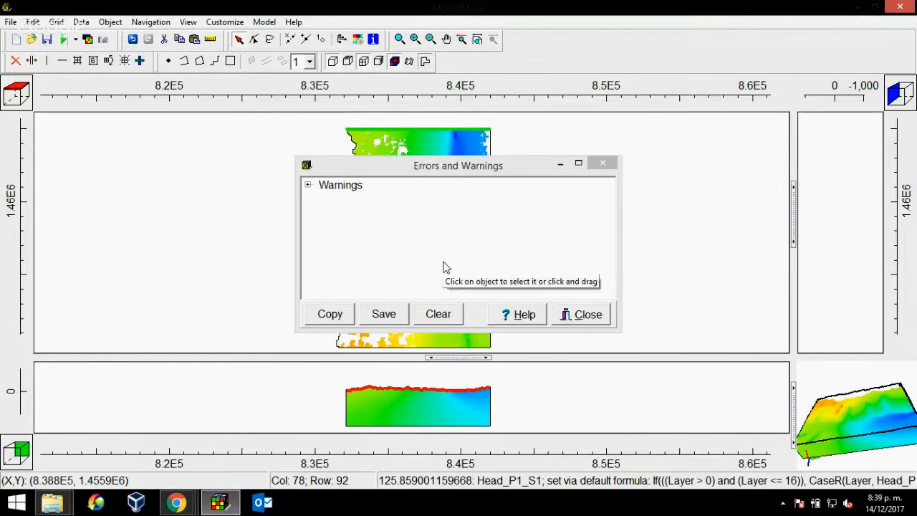
left_click(602, 163)
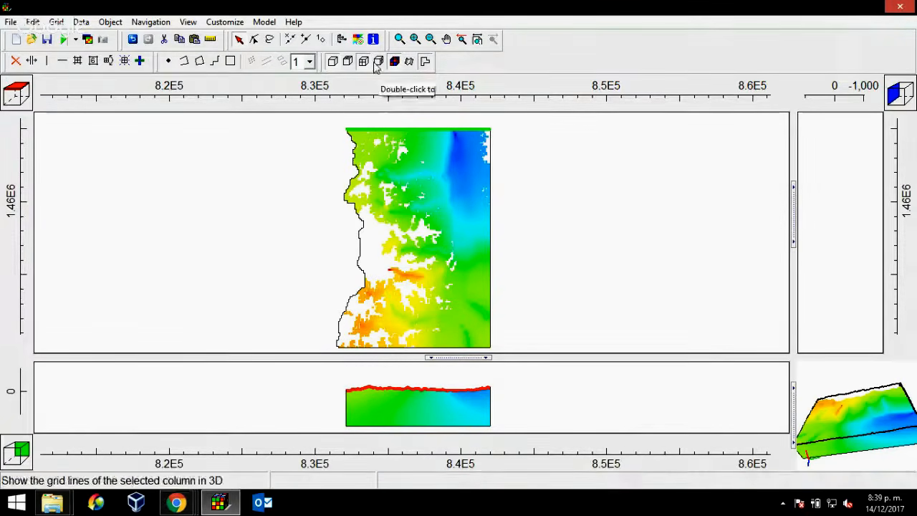
Step: Choose Model_Top from the required layer definition data sets as the data set for coloring the grid
left_click(358, 39)
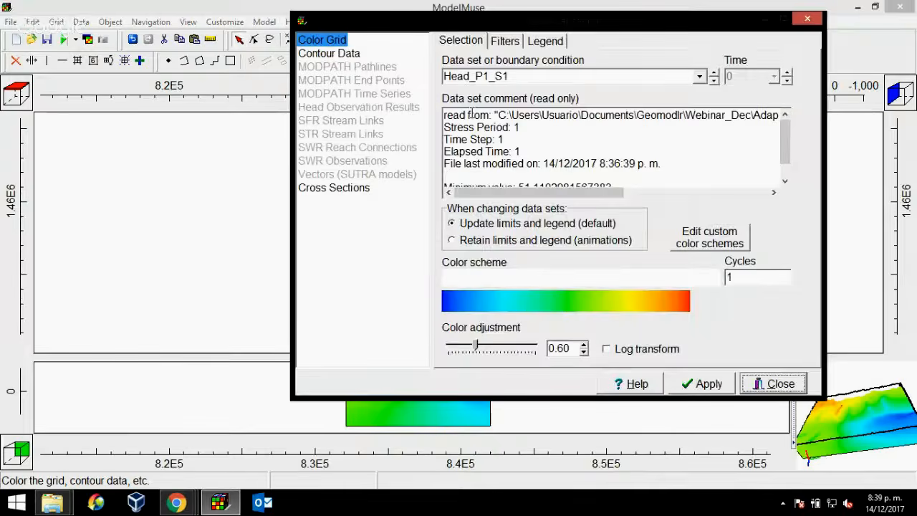
left_click(700, 76)
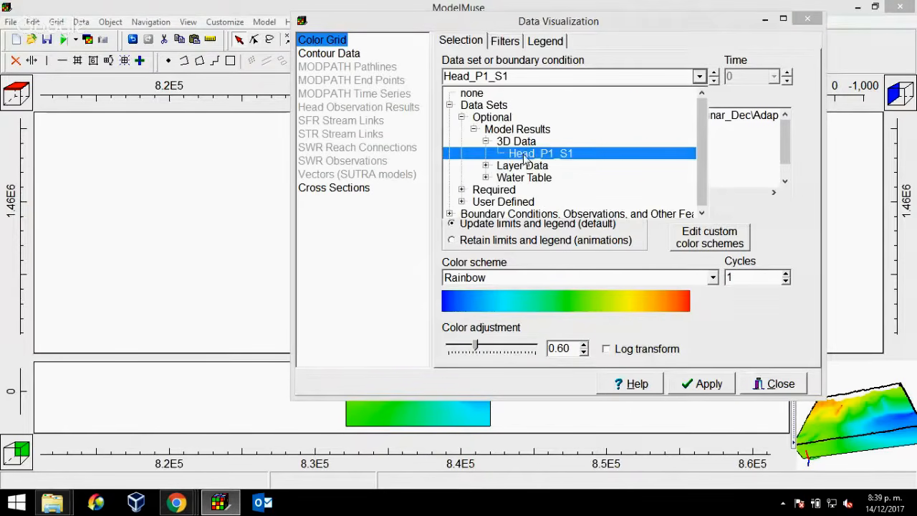
left_click(487, 166)
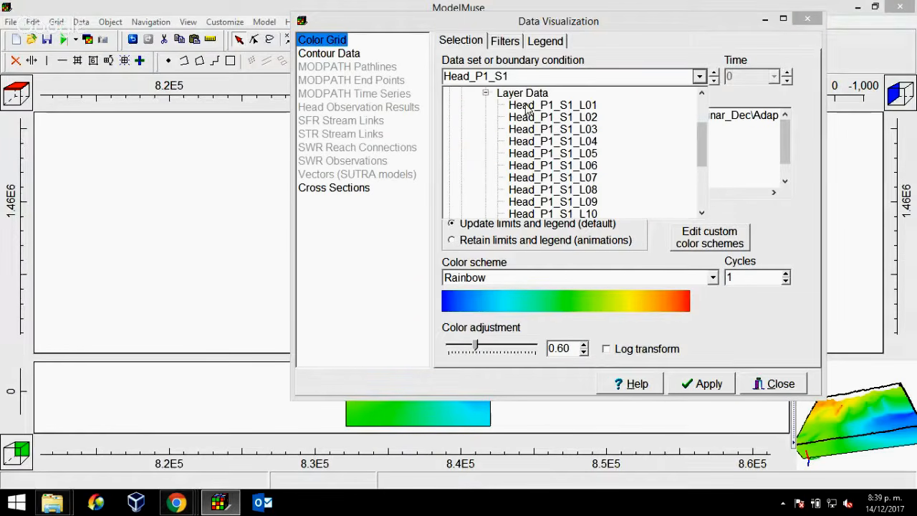
left_click(487, 95)
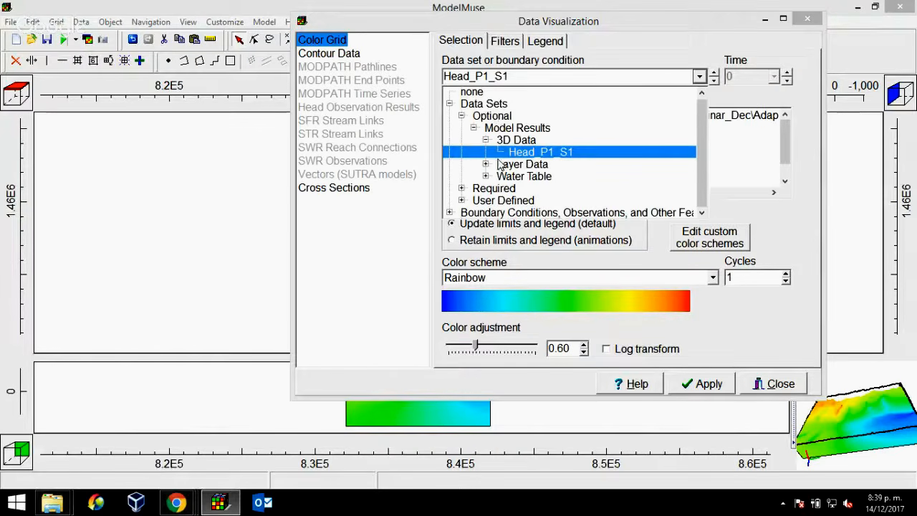
left_click(474, 128)
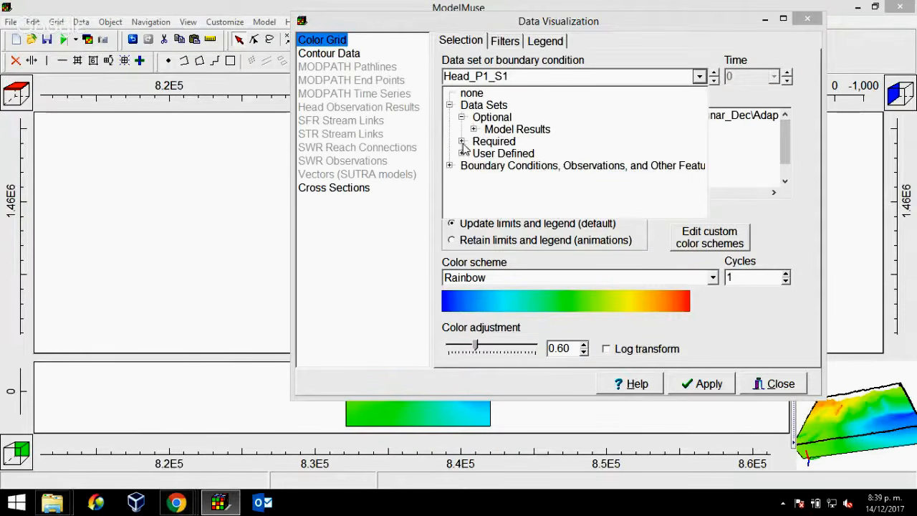
left_click(462, 141)
left_click(473, 166)
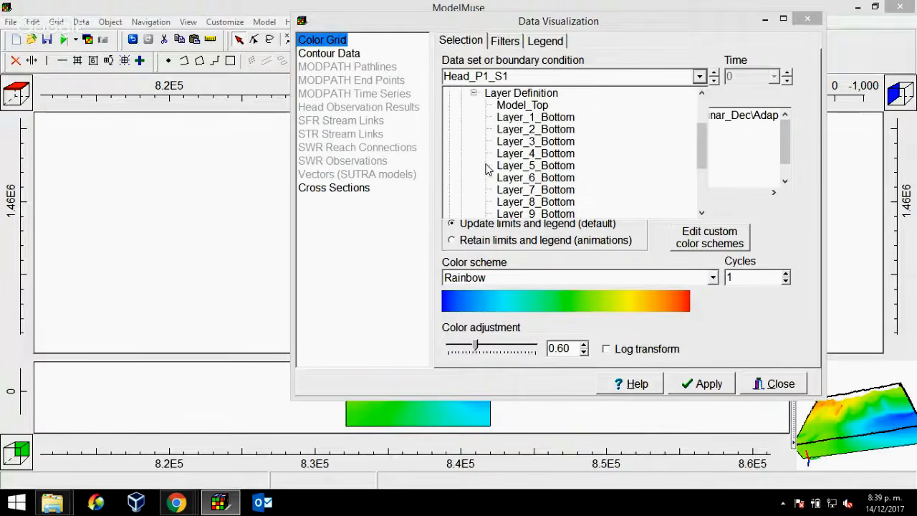
left_click(521, 105)
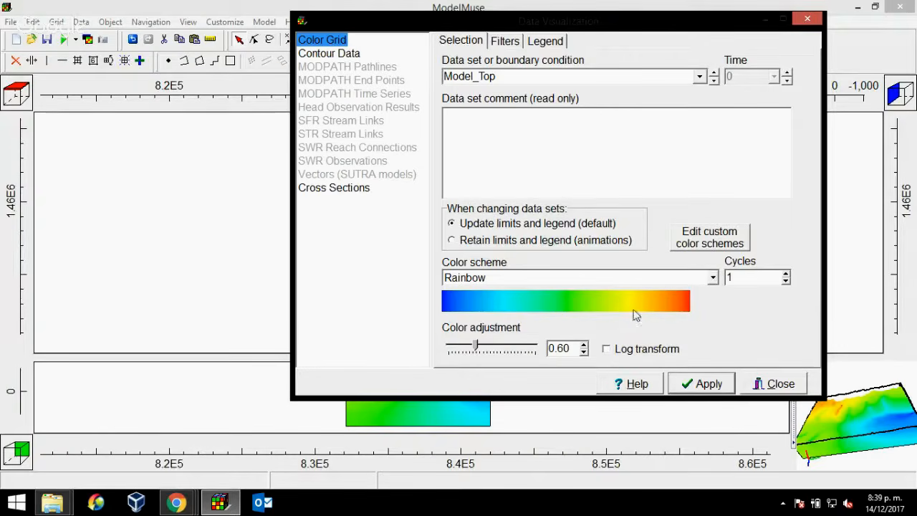
Step: Apply the Blue to Gray color scheme to the grid, move the visualization dialog aside and dismiss the warnings
left_click(715, 278)
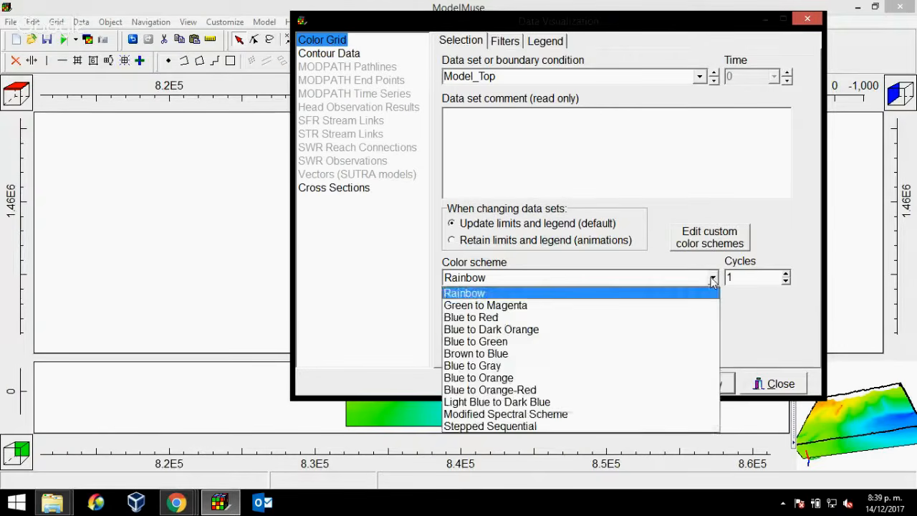
left_click(501, 367)
left_click(719, 386)
left_click_drag(576, 29, 701, 29)
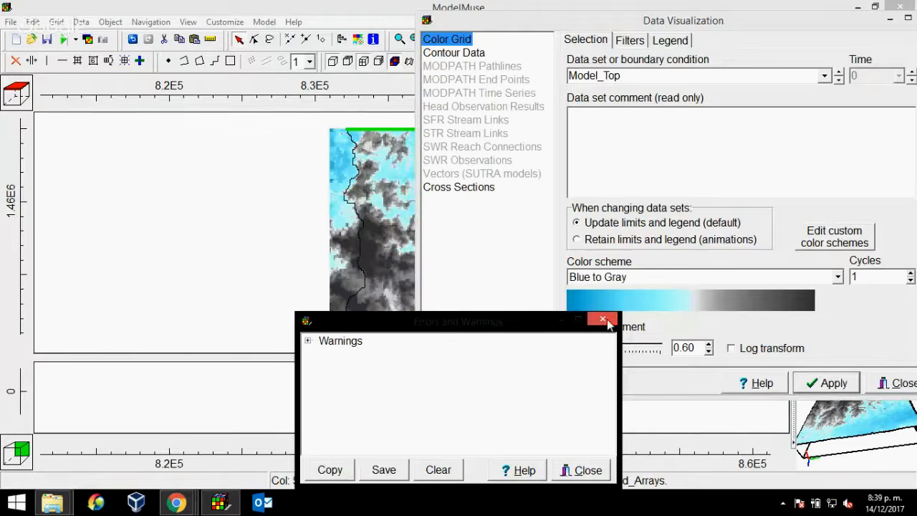
left_click(603, 319)
Step: Contour the 3D model result Head_P1_S1 with contour labels turned off and apply it over the colored grid
left_click(458, 53)
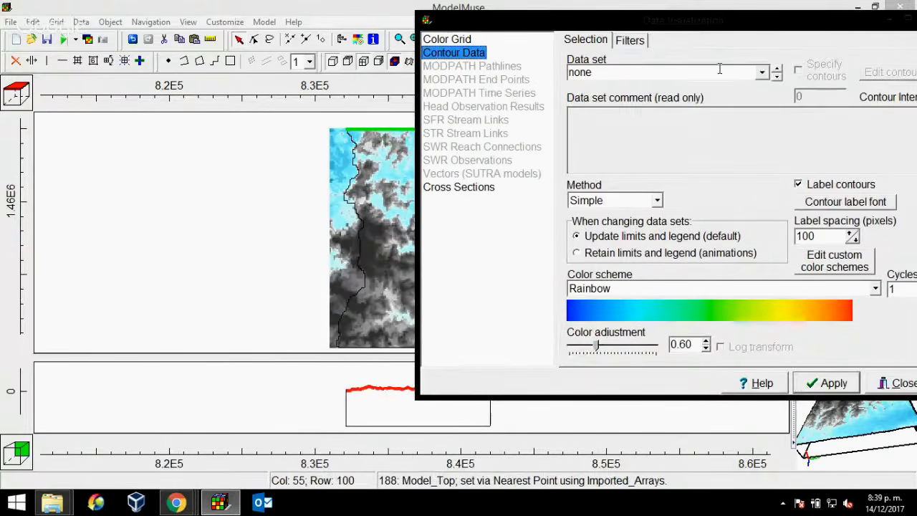
left_click(762, 72)
left_click(575, 101)
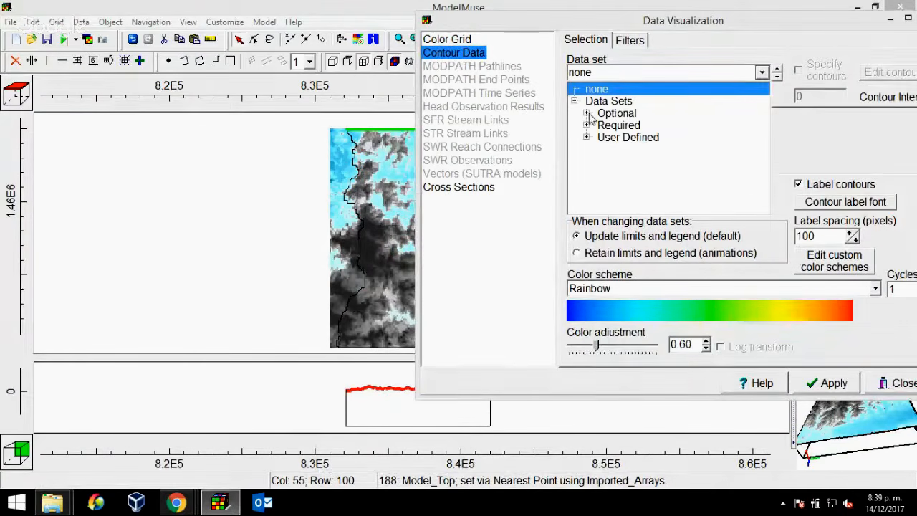
left_click(586, 113)
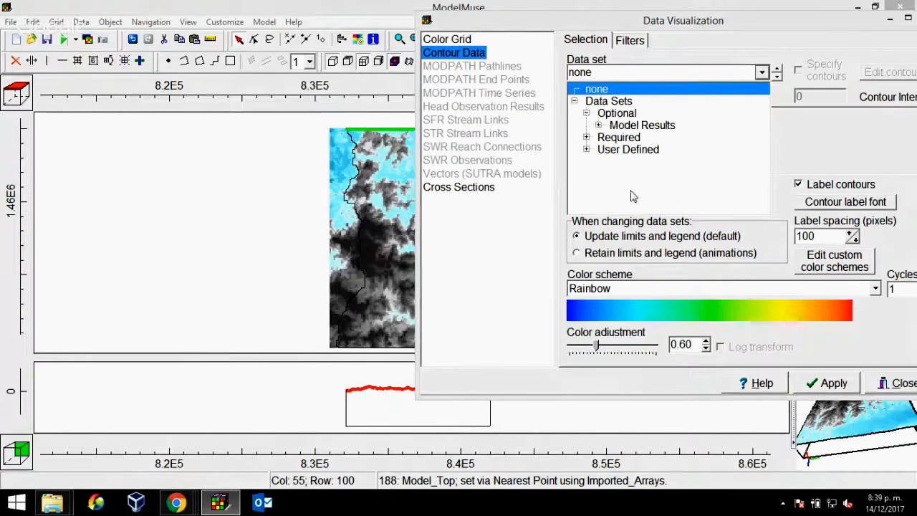
left_click(599, 124)
left_click(610, 138)
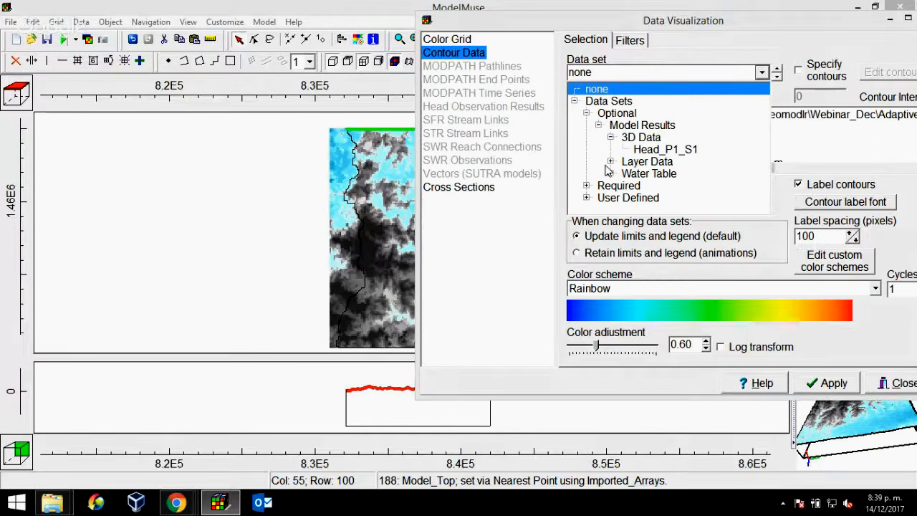
left_click(693, 152)
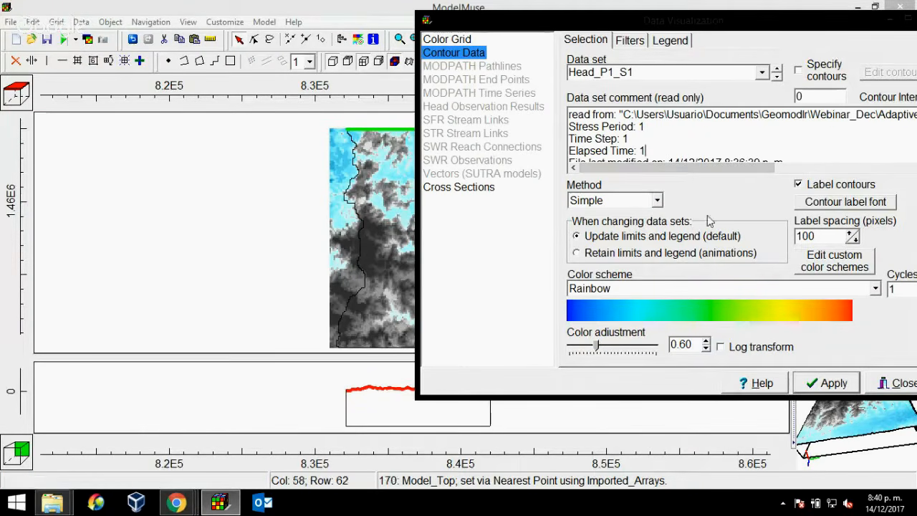
left_click(799, 185)
left_click(831, 383)
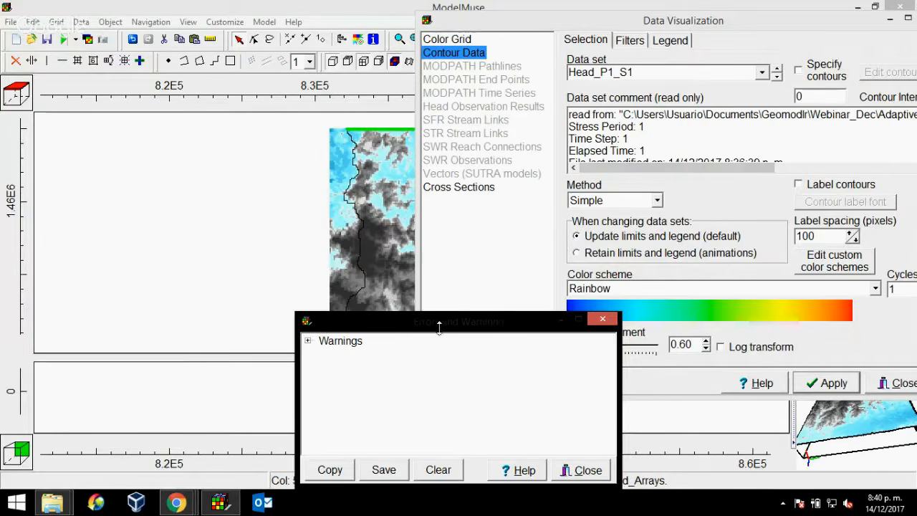
Step: Expand the MODFLOW warnings and examine the entries on the large river stage gradient
left_click(308, 342)
left_click(321, 356)
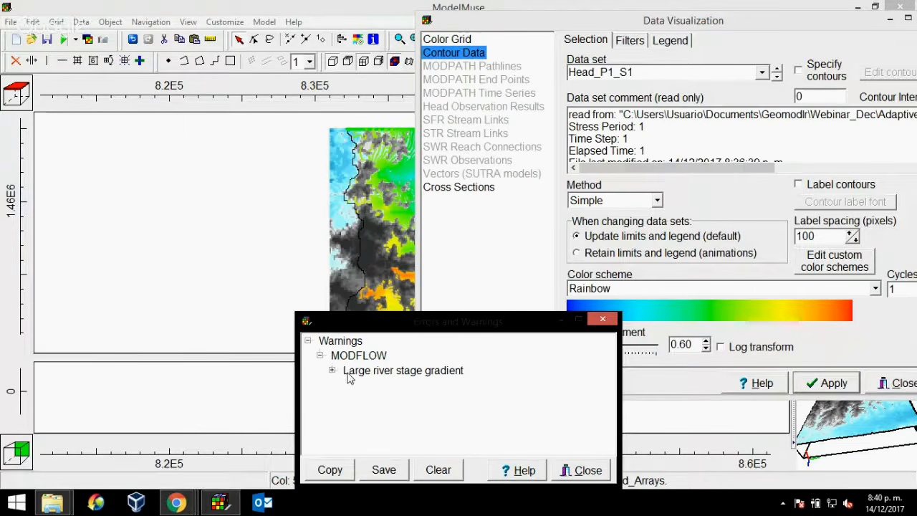
double_click(348, 373)
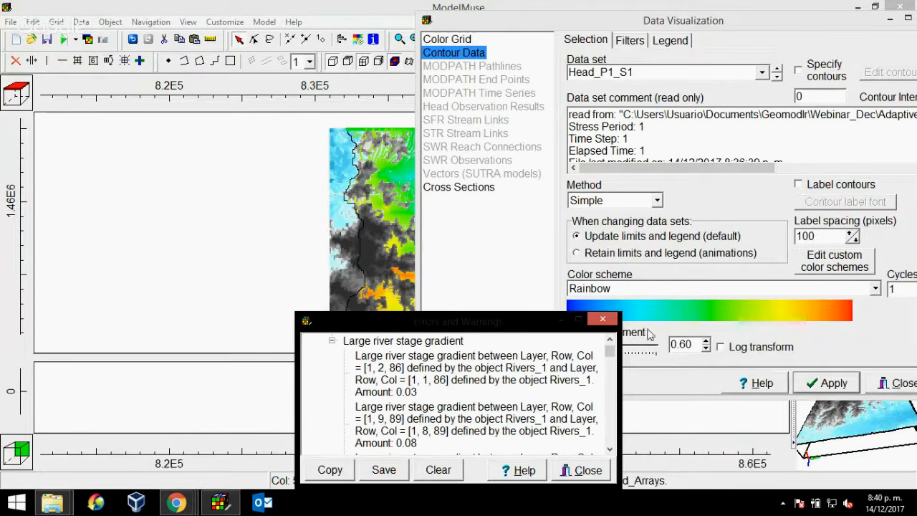
Step: Close the errors and warnings list and the data visualization settings to reveal the head contours over the grid
left_click(603, 322)
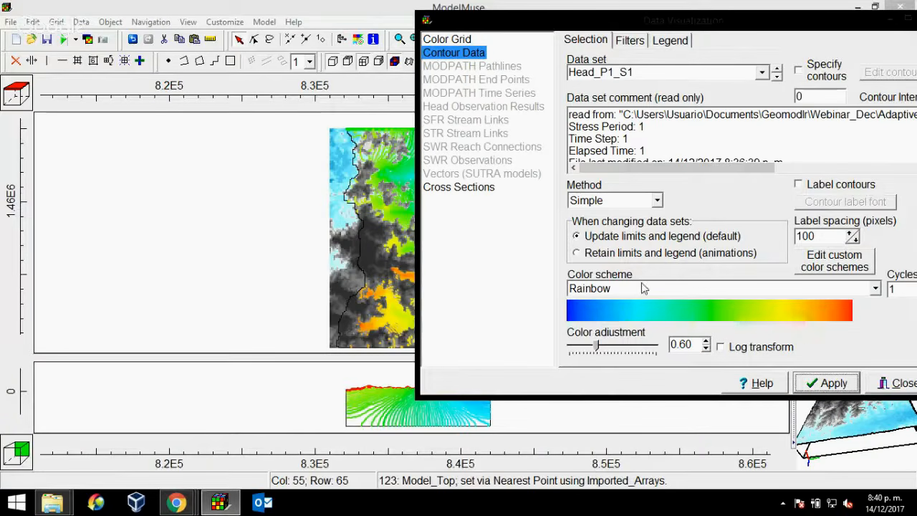
left_click_drag(718, 27, 626, 30)
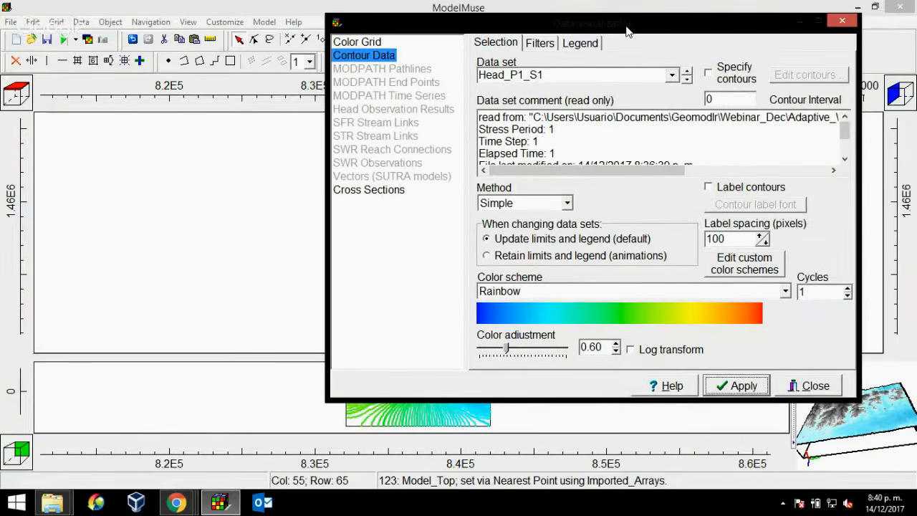
key("Return")
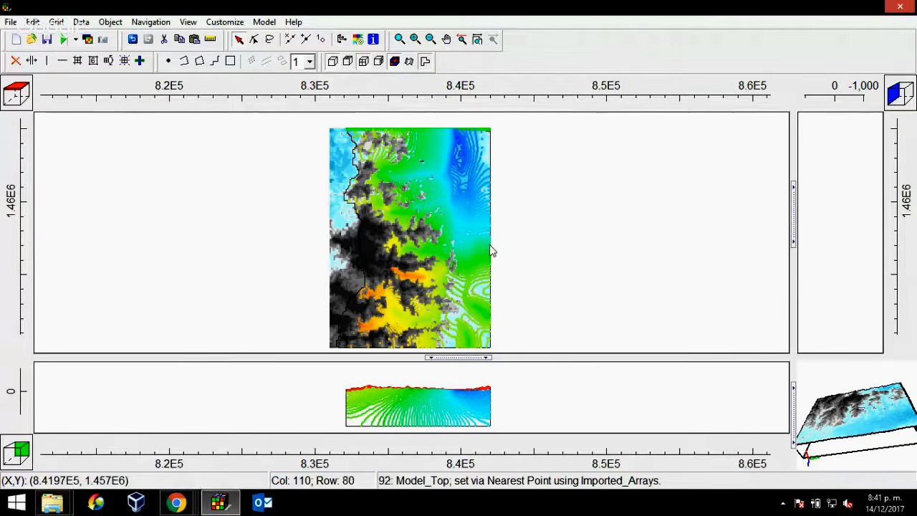
Step: Switch to File Explorer, go into the Modelo_Hidro folder under Webinar_Dec and select its ModelMuse text file Modelo_Hidro
left_click(68, 502)
mouse_move(133, 443)
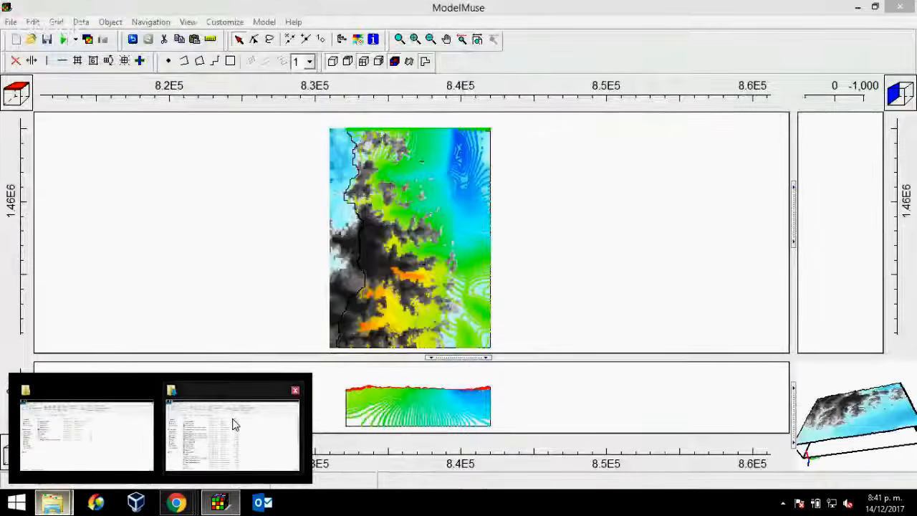
left_click(233, 425)
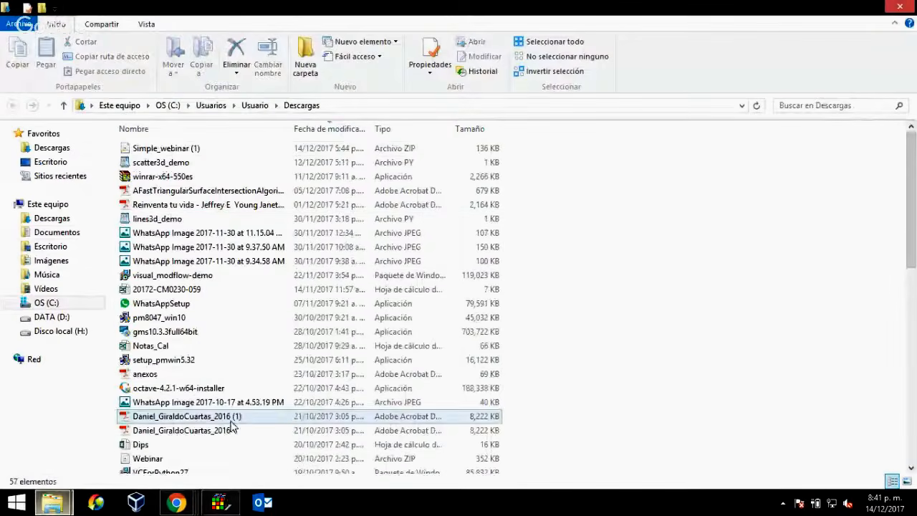
mouse_move(64, 488)
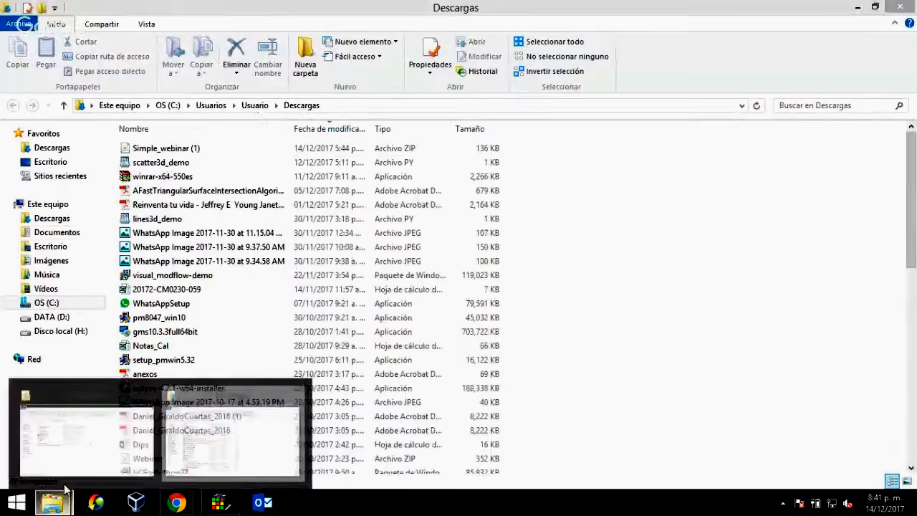
left_click(78, 438)
double_click(203, 166)
left_click(186, 204)
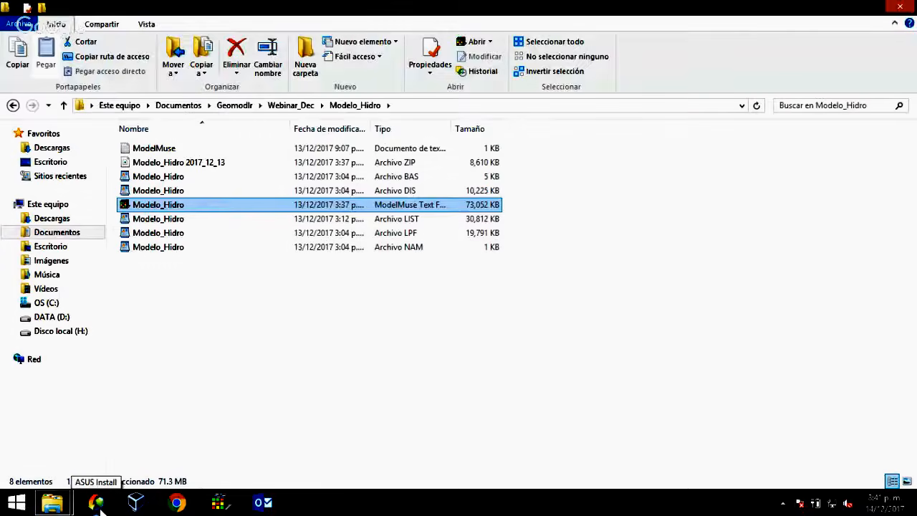
Step: Switch to Chrome and bring up the Geomodelr Exports page of the Cienaga study
mouse_move(178, 506)
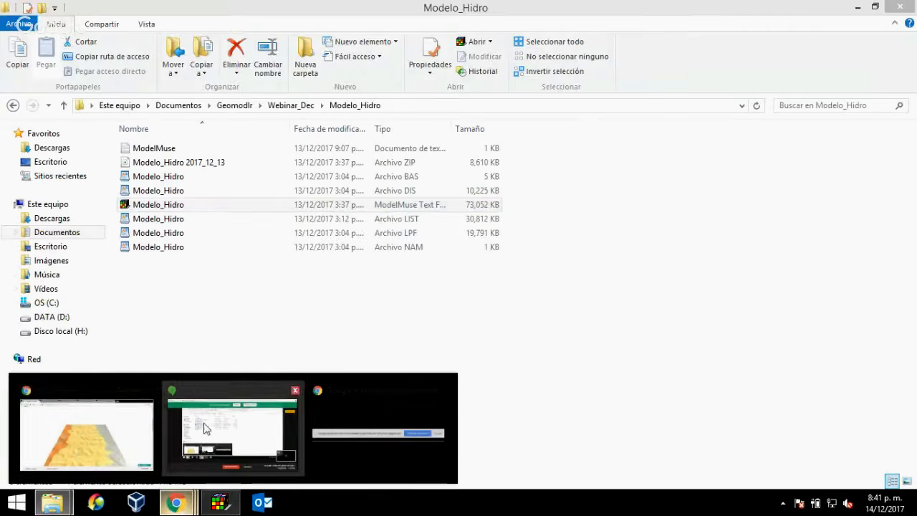
left_click(130, 446)
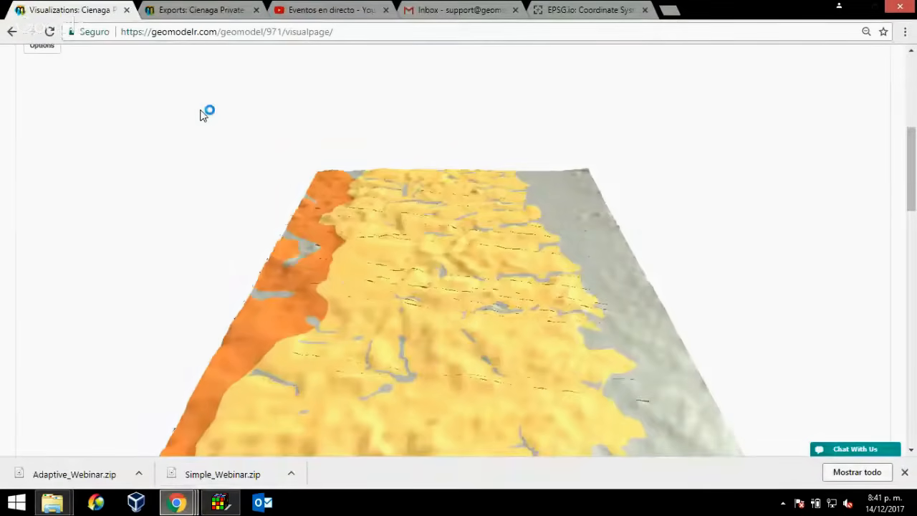
left_click(202, 10)
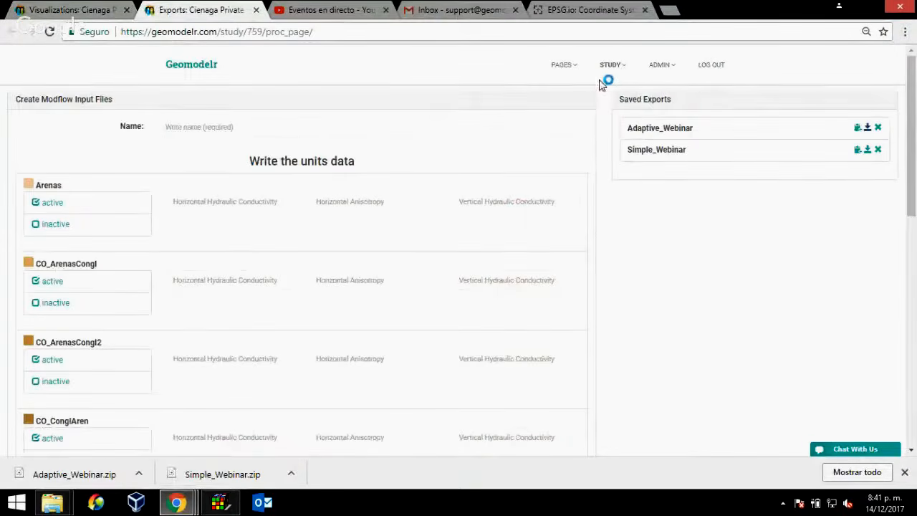
left_click(299, 33)
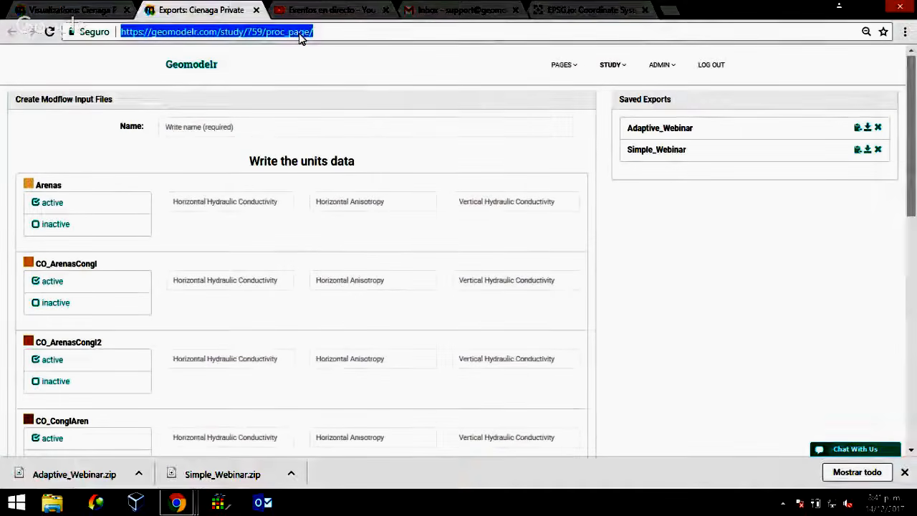
type("ghil")
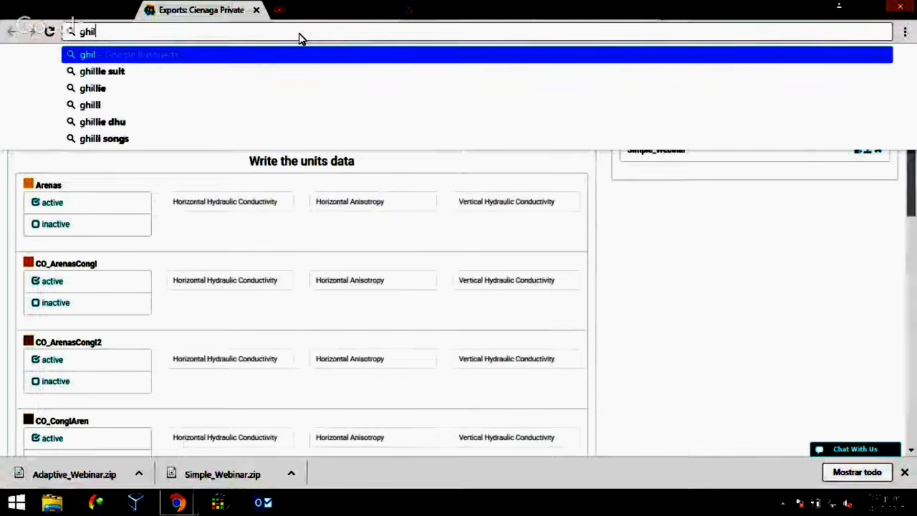
key("BackSpace")
key("BackSpace")
key("BackSpace")
key("BackSpace")
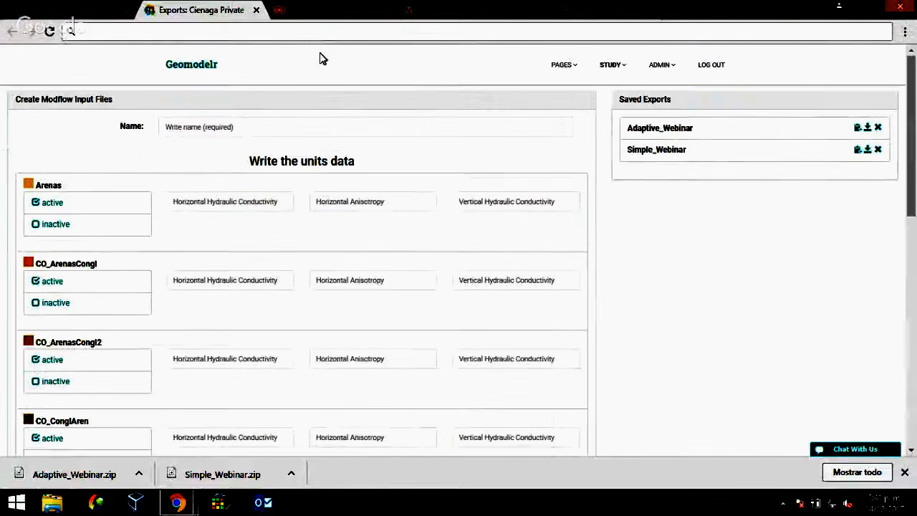
Step: Open the My Studies page and search it for the study owner's username, advancing to the second match
left_click(660, 64)
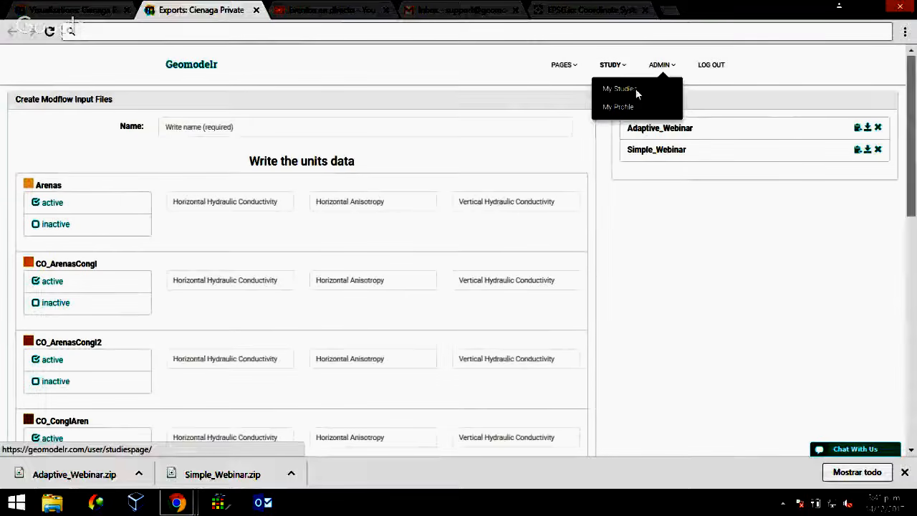
left_click(636, 88)
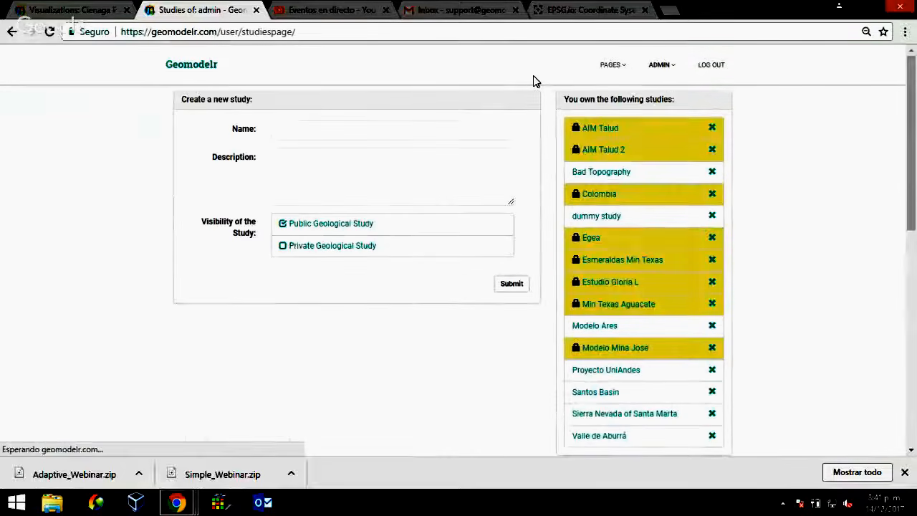
key("ctrl+f")
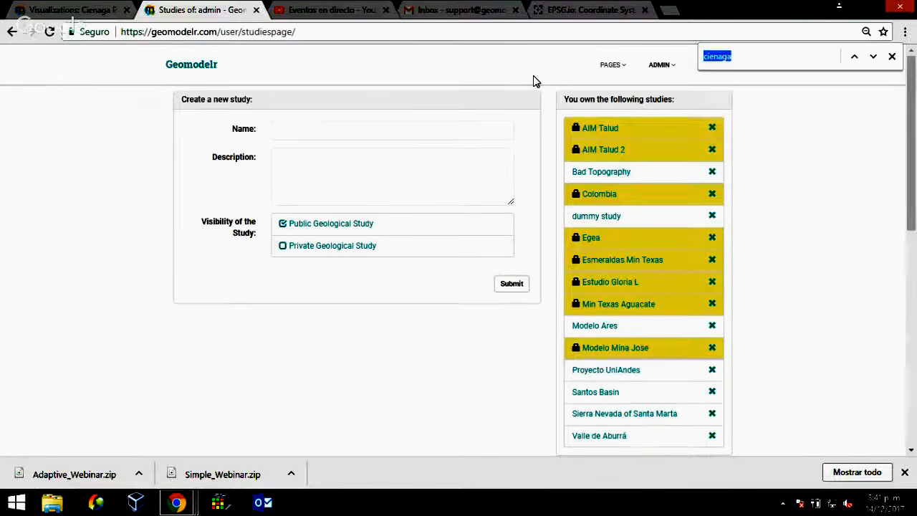
type("chilber")
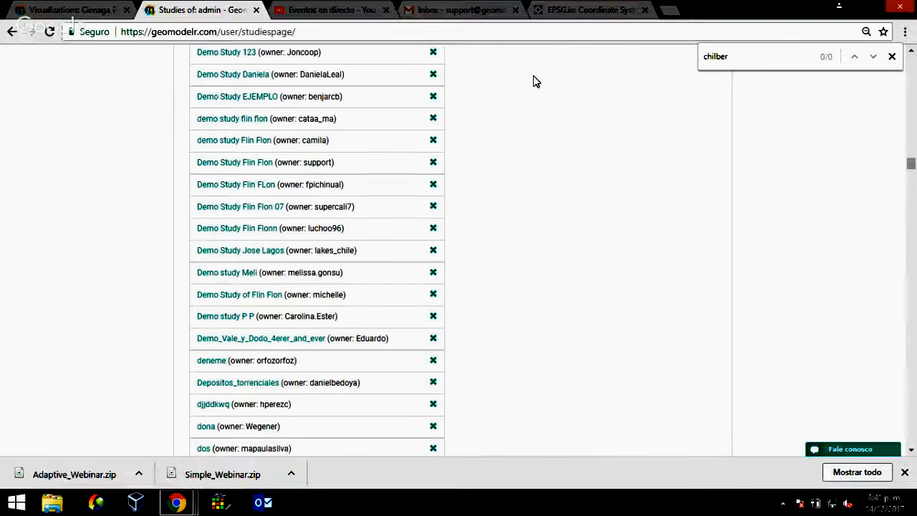
key("BackSpace")
key("BackSpace")
key("BackSpace")
key("BackSpace")
type("ghilber")
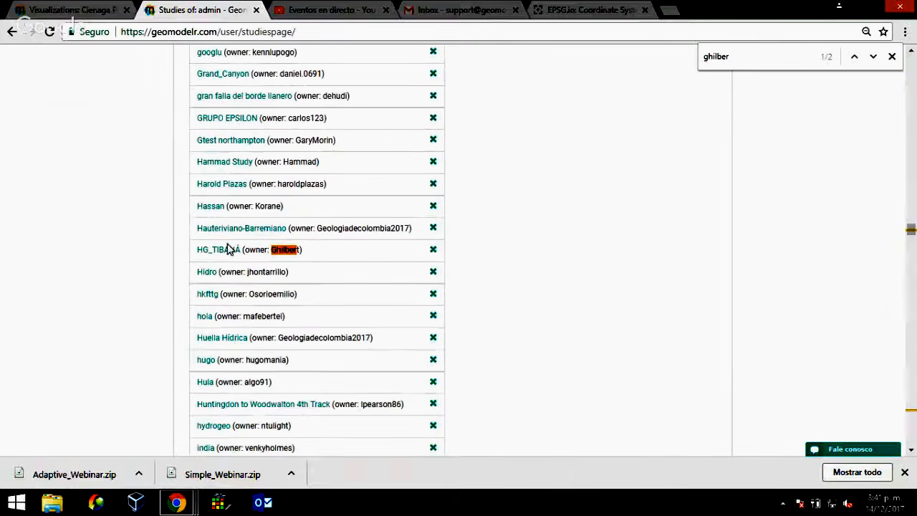
key("Return")
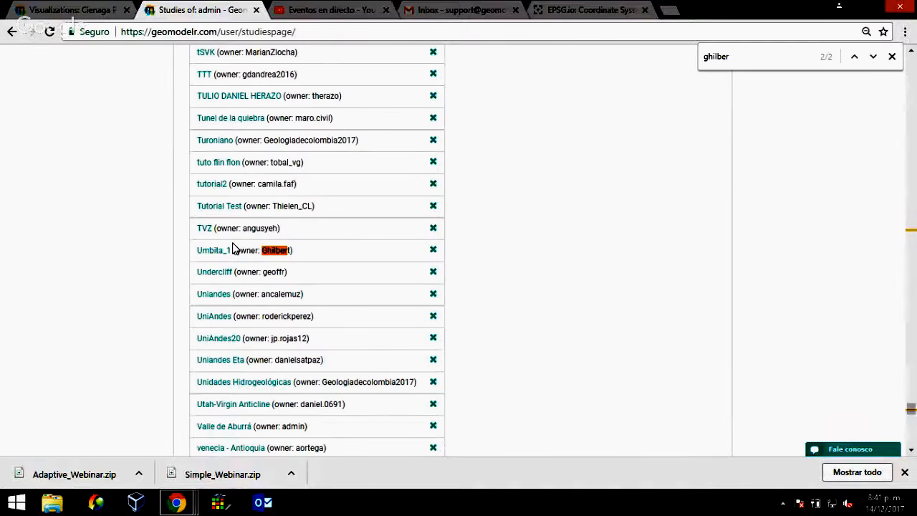
Step: Open the Umbita_1 study, look over its cross sections and files, and go to its visualizations page
left_click(215, 256)
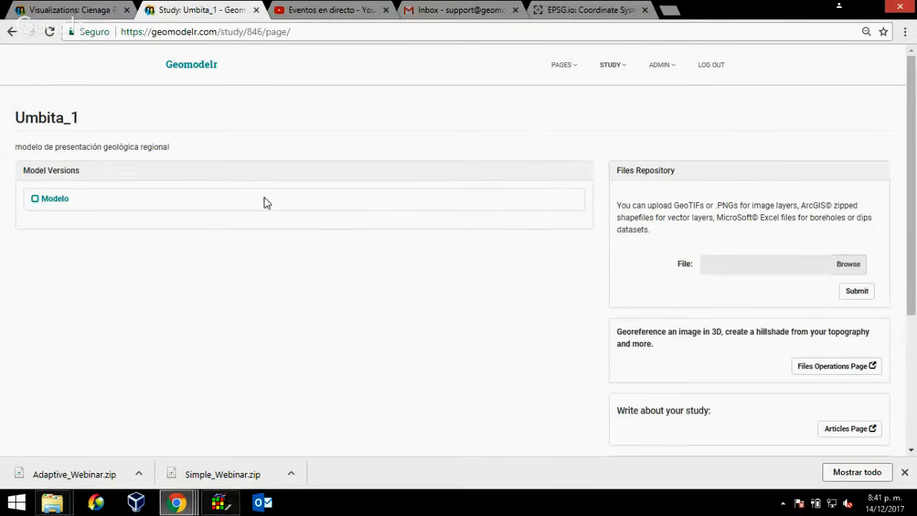
mouse_move(609, 69)
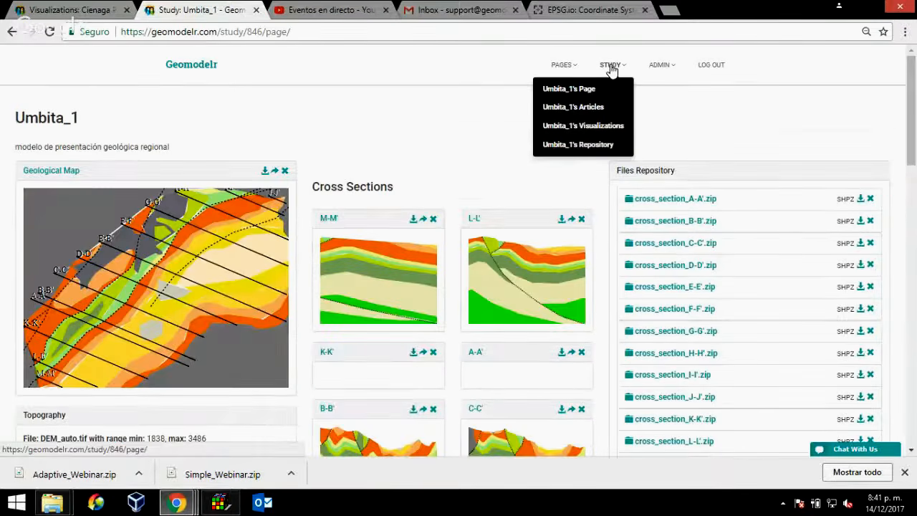
scroll(462, 295, "down", 6)
scroll(462, 301, "up", 2)
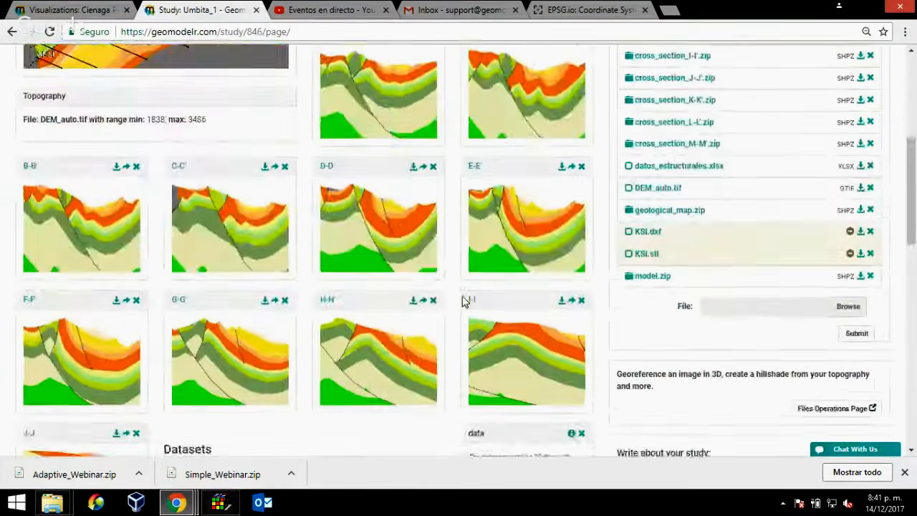
scroll(462, 301, "up", 5)
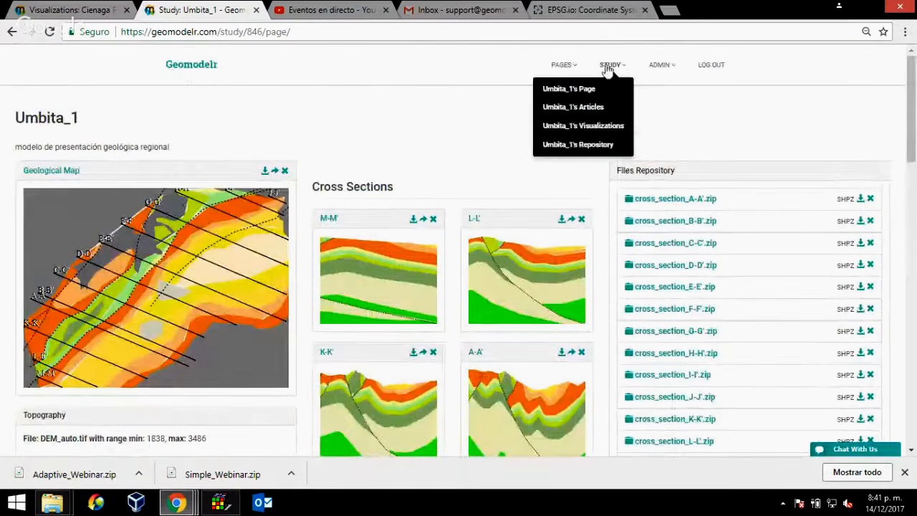
left_click(595, 127)
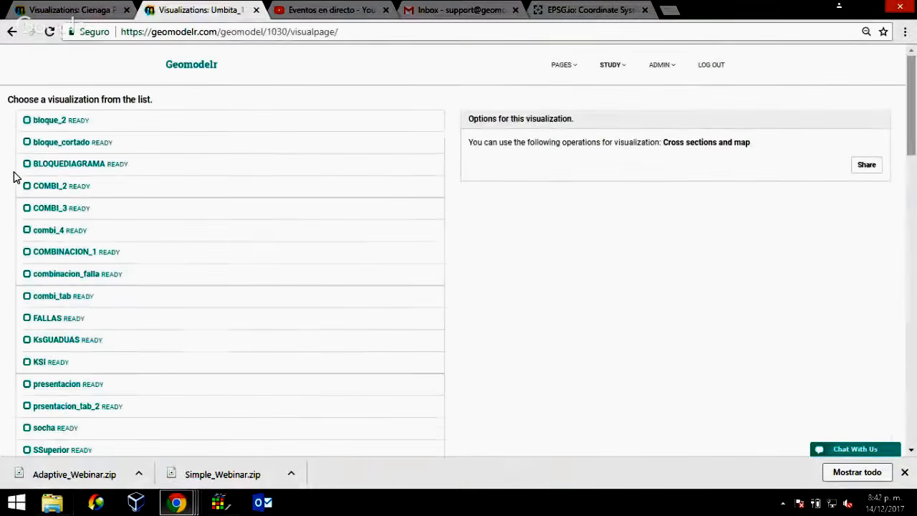
Step: Display the BLOQUEDIAGRAMA visualization of Umbita_1 and examine the 3D block
scroll(9, 184, "down", 1)
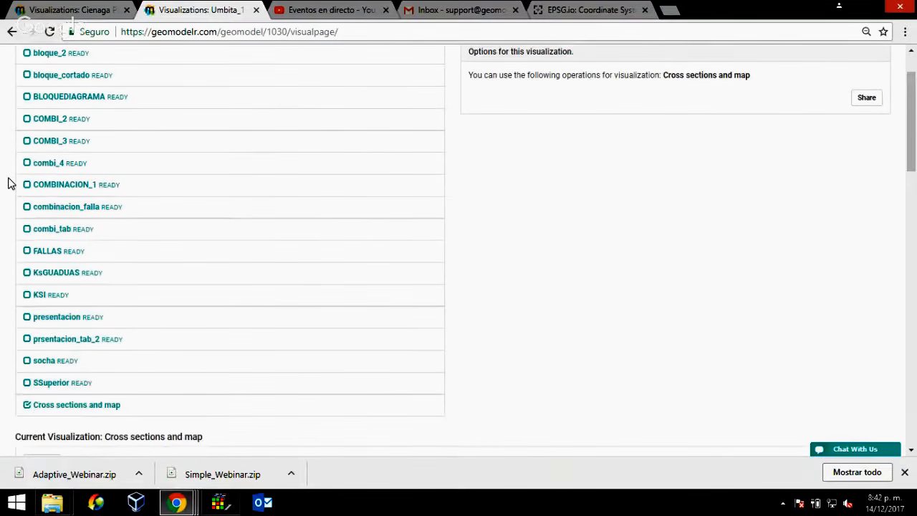
left_click(61, 99)
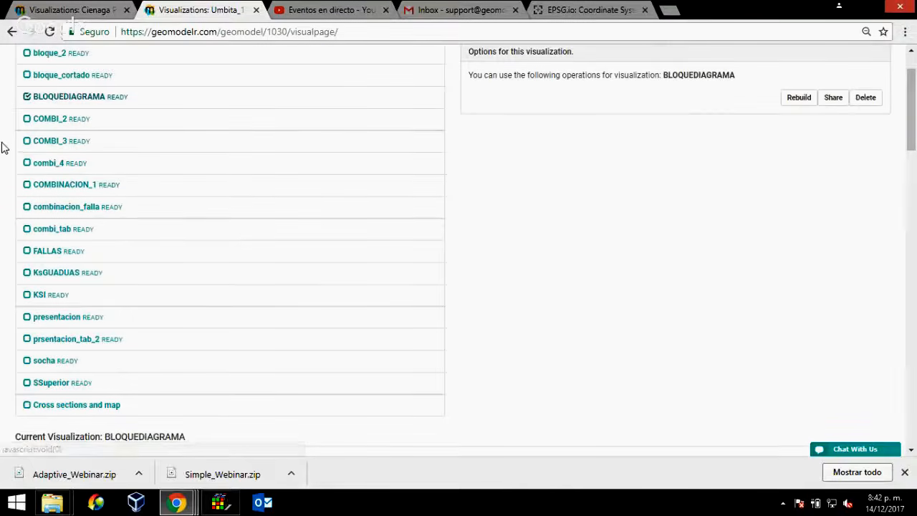
scroll(4, 147, "down", 5)
scroll(355, 240, "down", 2)
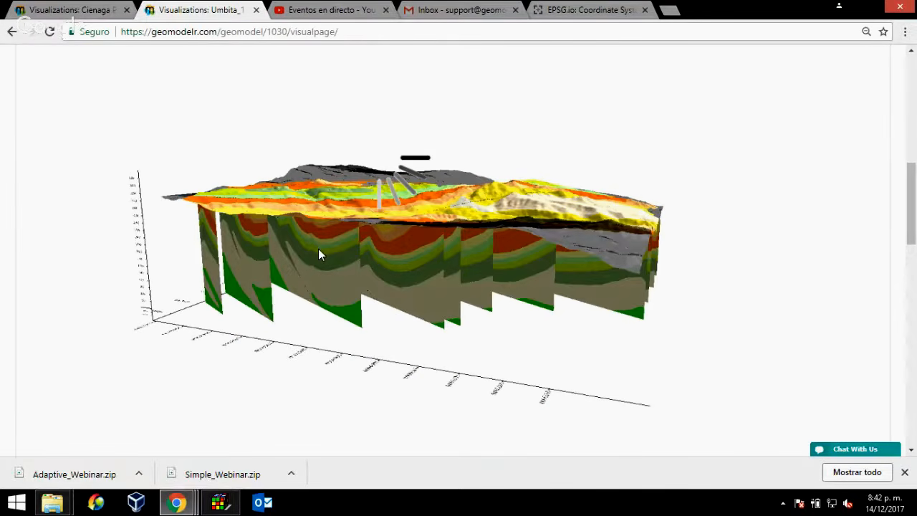
left_click_drag(320, 251, 20, 233)
scroll(4, 215, "down", 5)
Step: Display the FALLAS visualization and rotate the 3D fault surfaces to examine them
scroll(3, 219, "up", 10)
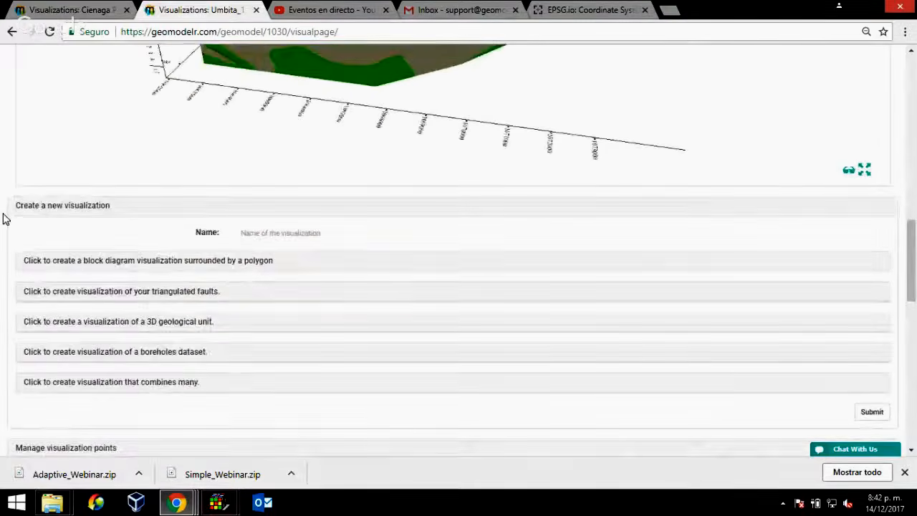
scroll(4, 222, "up", 2)
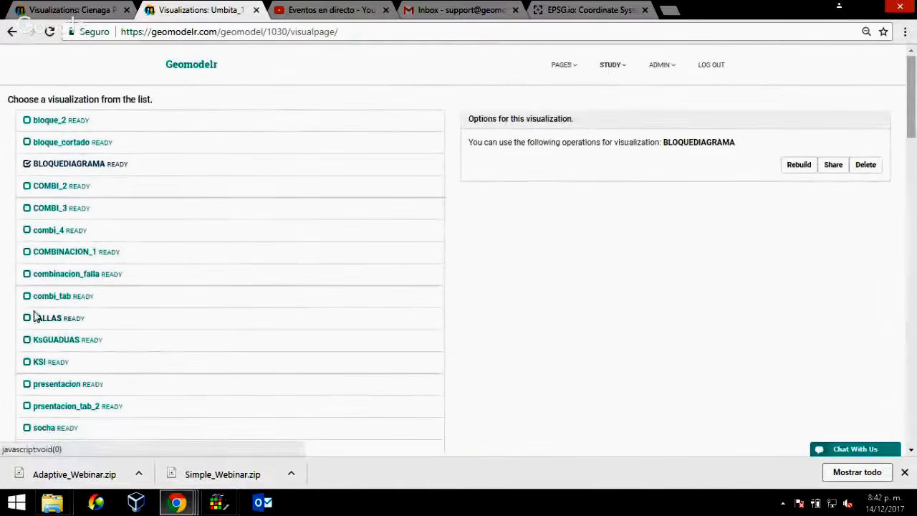
scroll(3, 309, "down", 5)
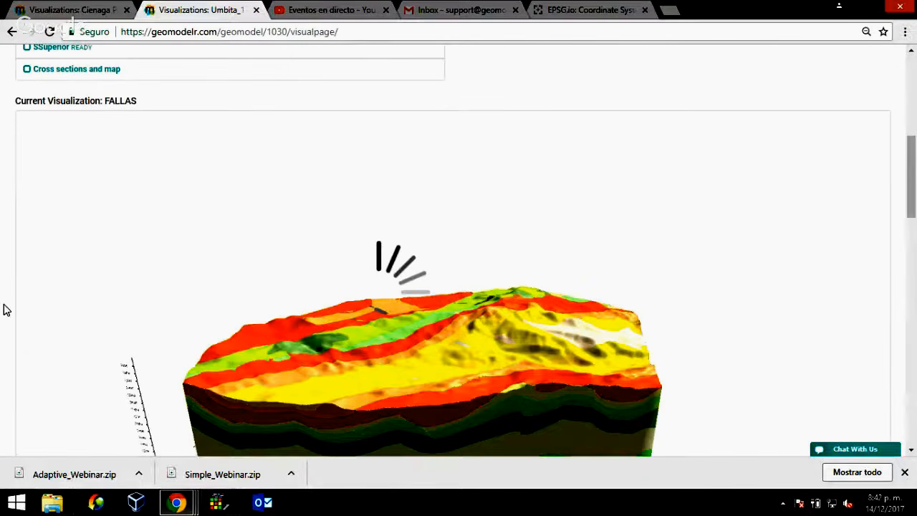
scroll(3, 309, "down", 1)
left_click_drag(225, 248, 326, 256)
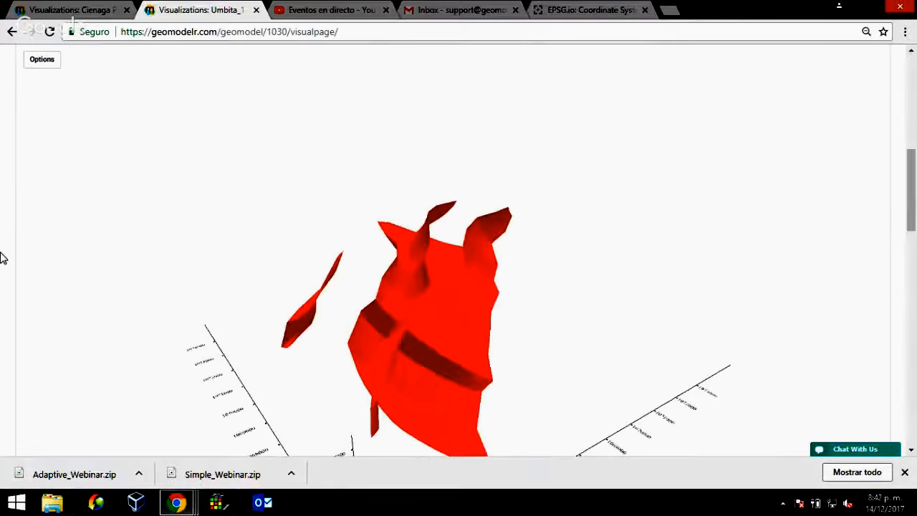
Step: Start a new block diagram visualization surrounded by a polygon and place its first three nodes at the geological map's lower and upper-right corners
scroll(4, 257, "down", 5)
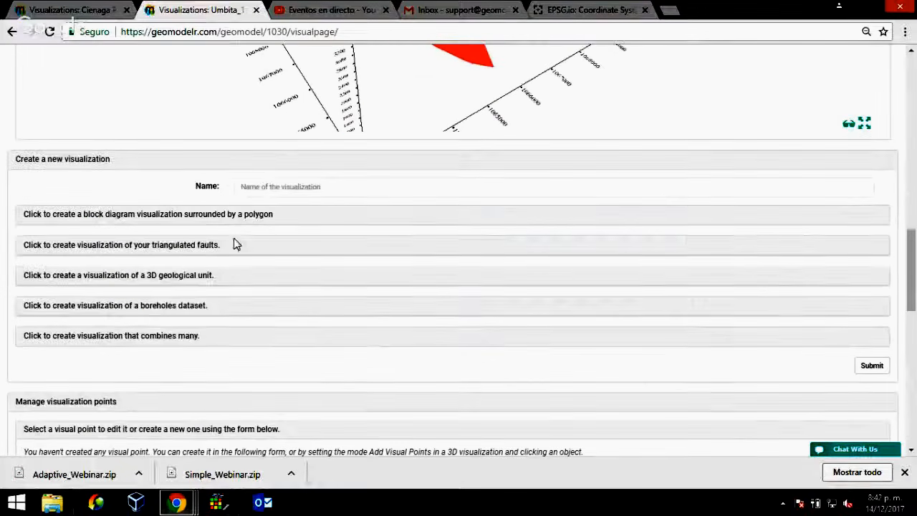
left_click(254, 217)
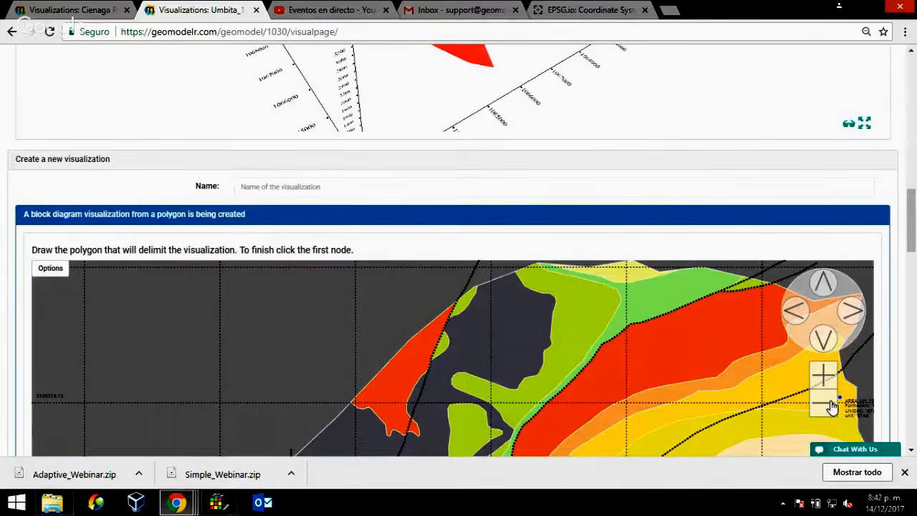
left_click(830, 406)
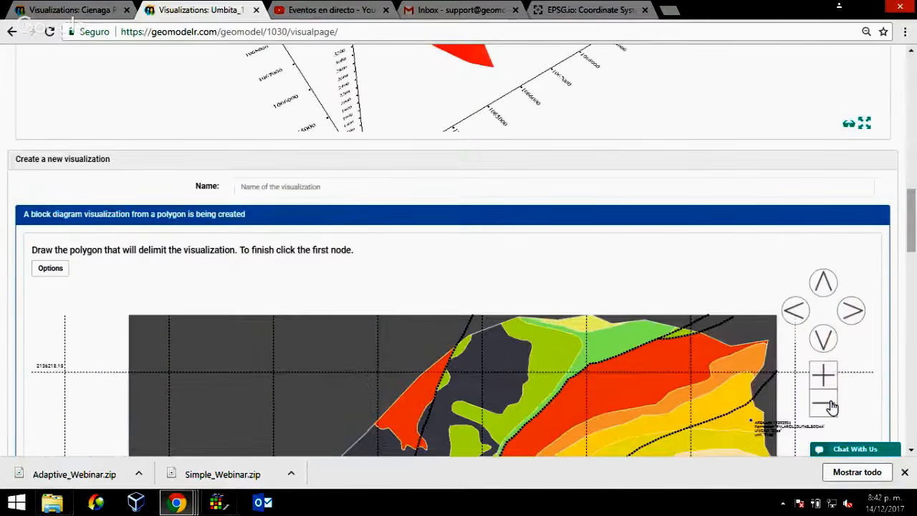
scroll(885, 332, "down", 4)
scroll(827, 297, "up", 3)
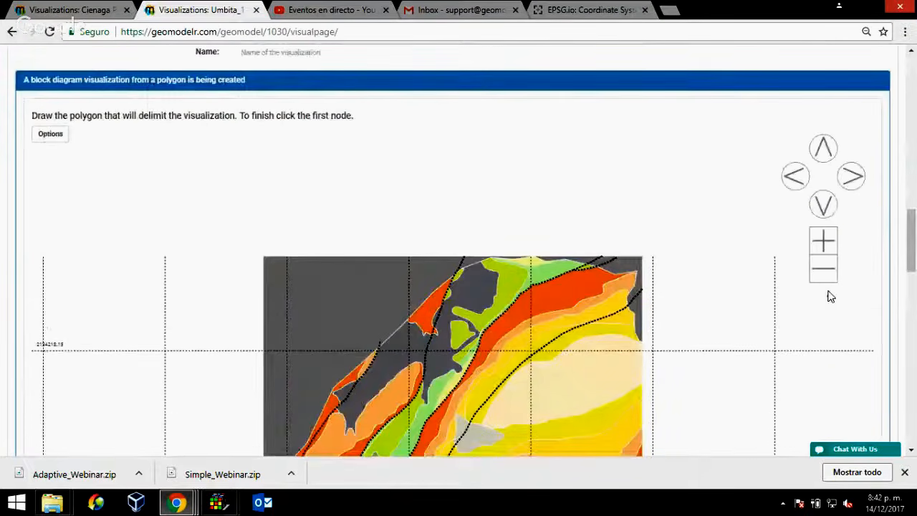
left_click(823, 205)
scroll(699, 307, "down", 3)
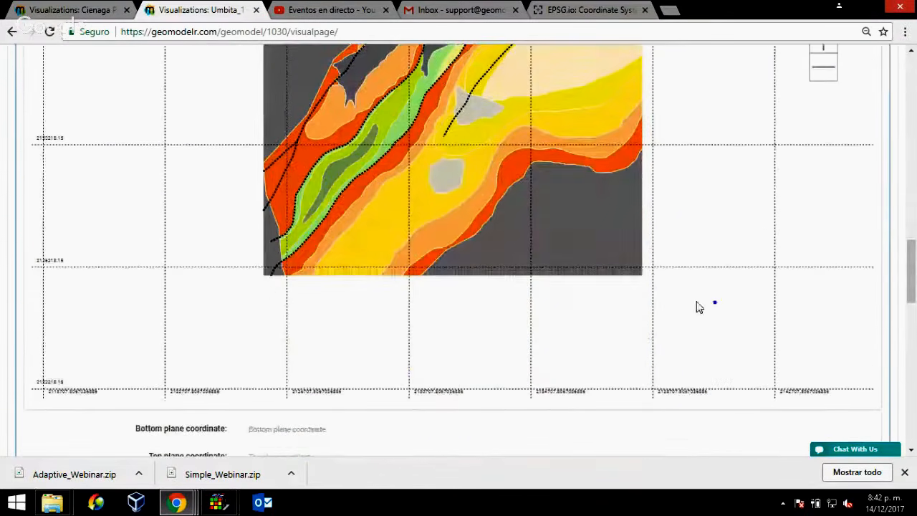
left_click(265, 273)
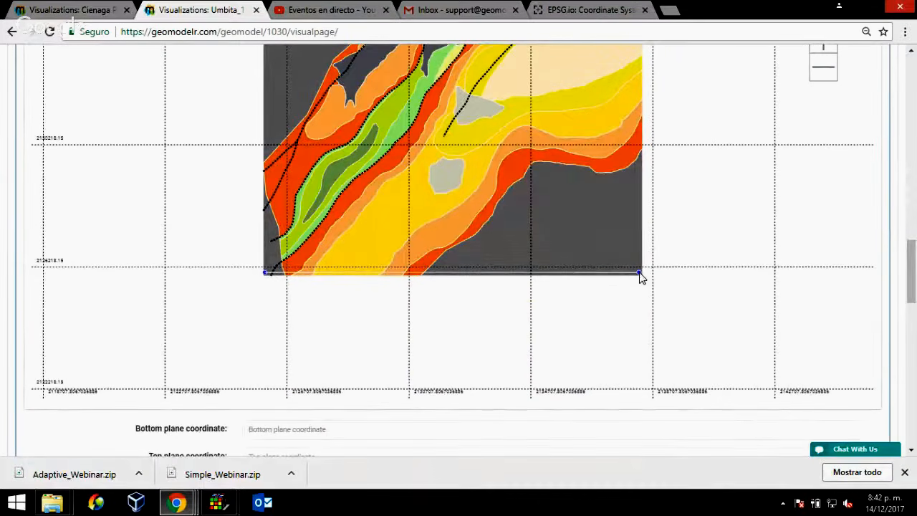
scroll(641, 274, "up", 5)
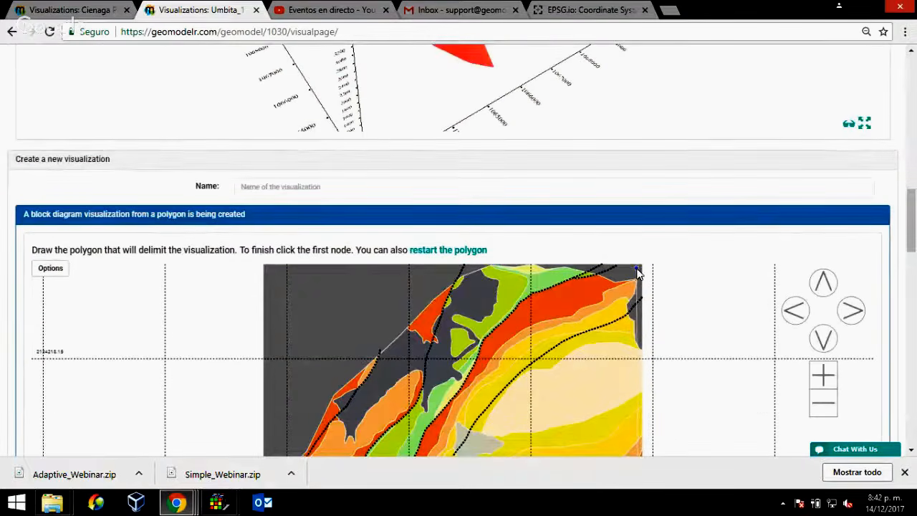
left_click(638, 268)
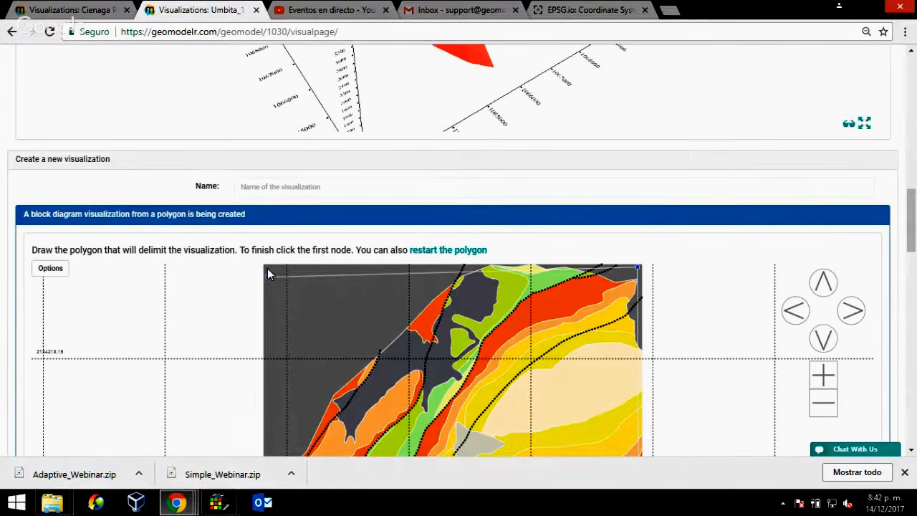
Step: Place the polygon's fourth node at the geological map's upper-left corner and close the polygon on its first node
left_click(259, 277)
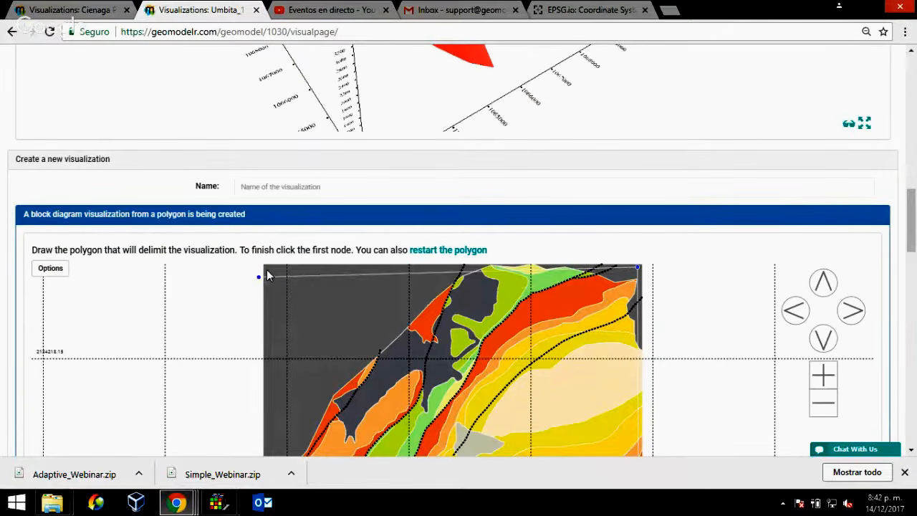
left_click(794, 310)
left_click(348, 377)
left_click(320, 290)
left_click(823, 339)
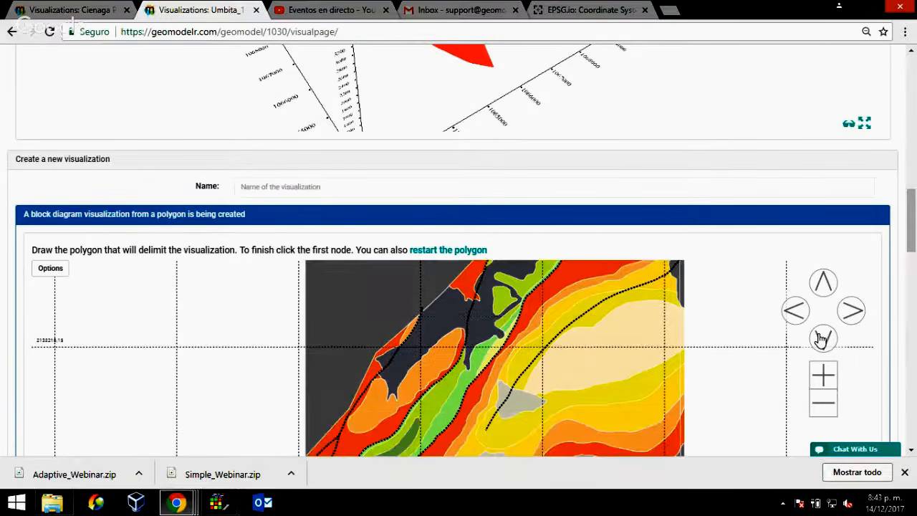
left_click(823, 339)
left_click(823, 338)
left_click(307, 355)
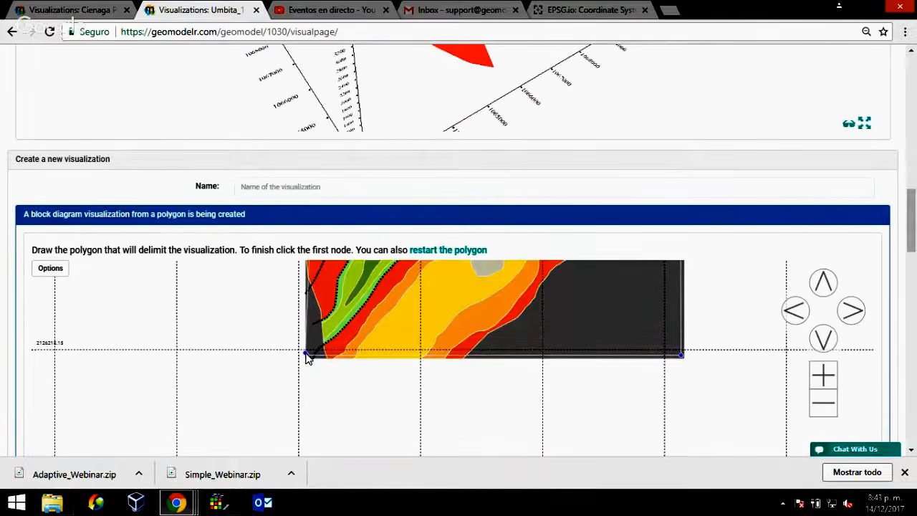
left_click(307, 357)
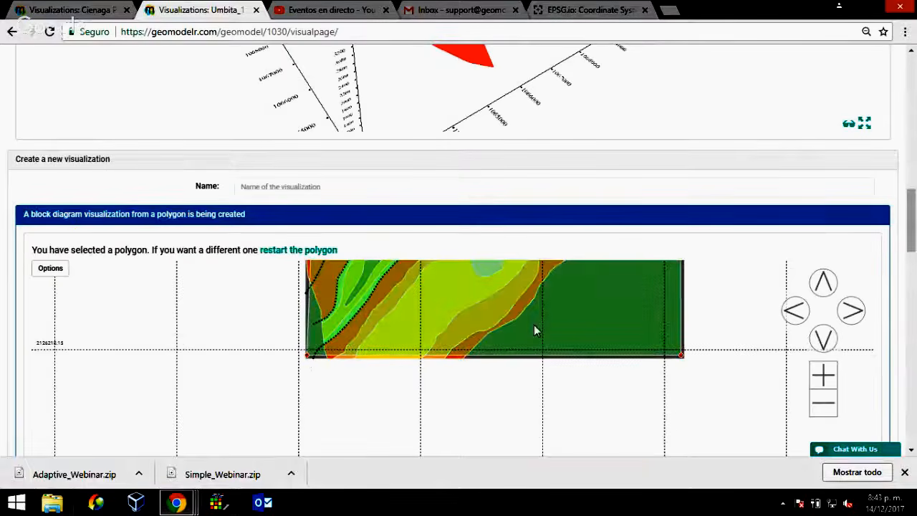
left_click(829, 405)
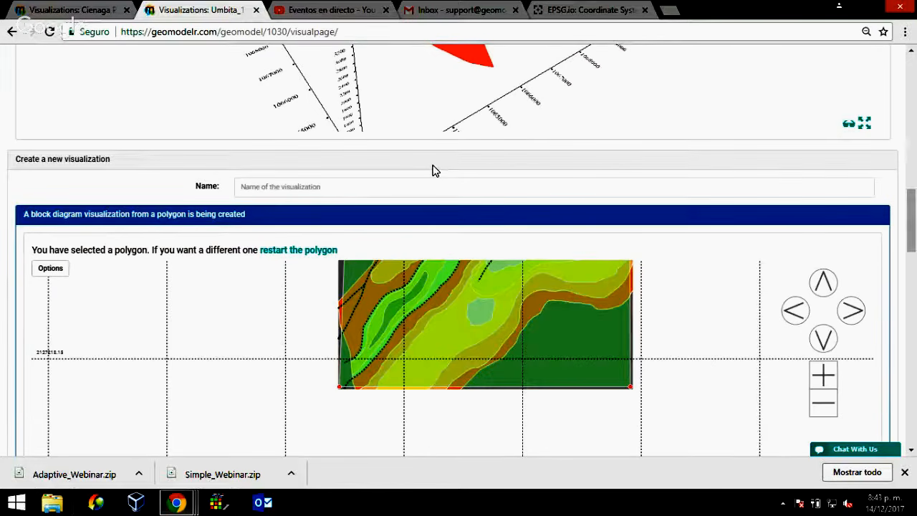
Step: Name the block diagram visualization rect and set its bottom plane coordinate to 0
type("rect")
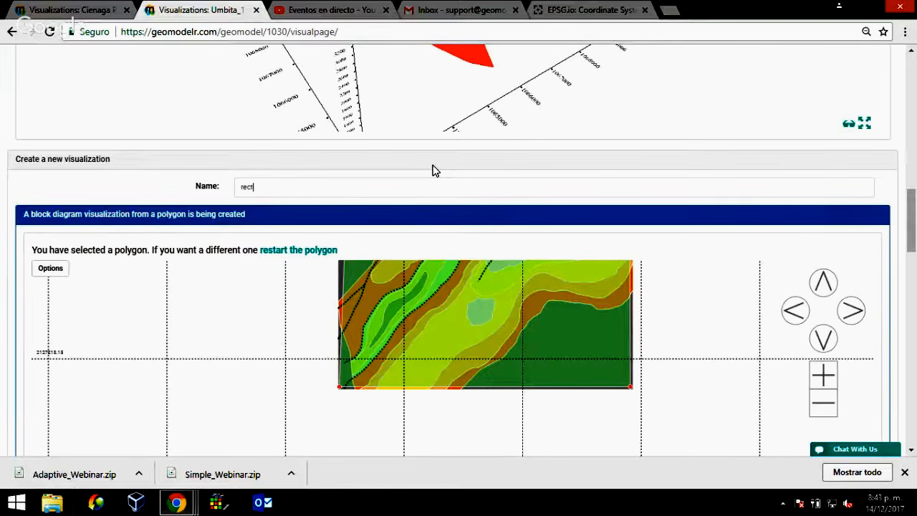
type("c")
scroll(751, 250, "down", 6)
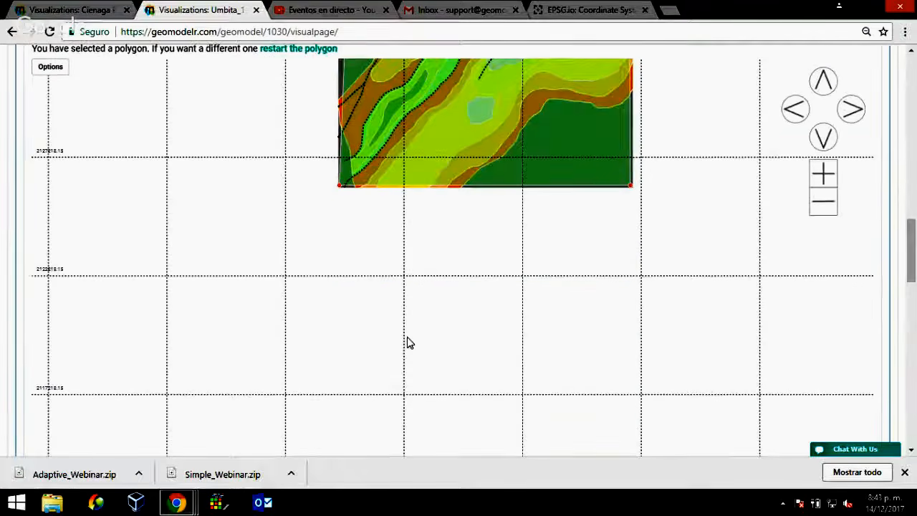
left_click(347, 363)
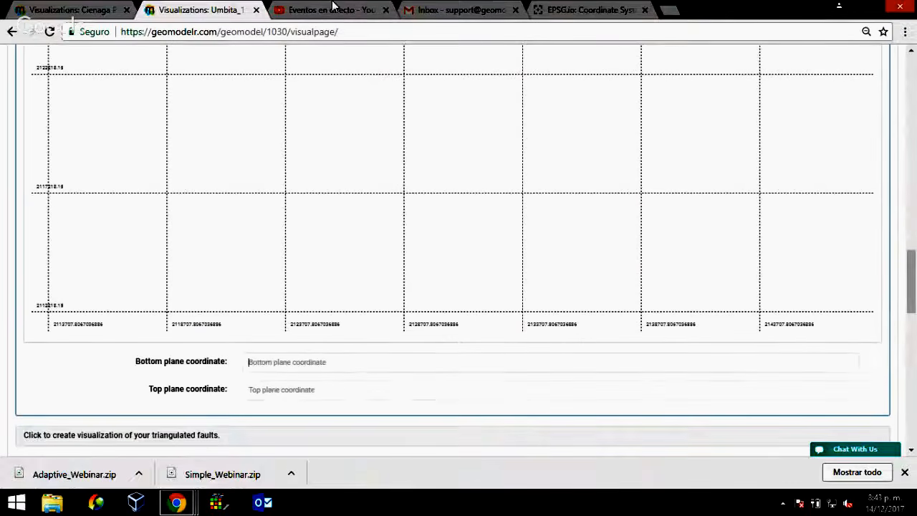
left_click(98, 10)
left_click(194, 11)
scroll(909, 132, "up", 1)
scroll(908, 135, "up", 10)
scroll(907, 139, "down", 12)
scroll(904, 141, "down", 3)
left_click(364, 87)
type("0")
left_click(334, 120)
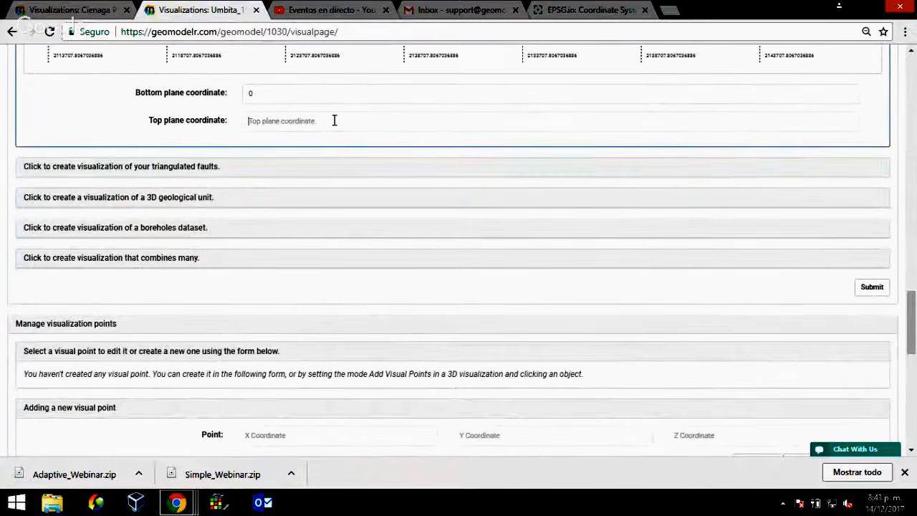
Step: Open the Umbita_1 study page in a new tab and check the topography's elevation range
scroll(870, 276, "up", 12)
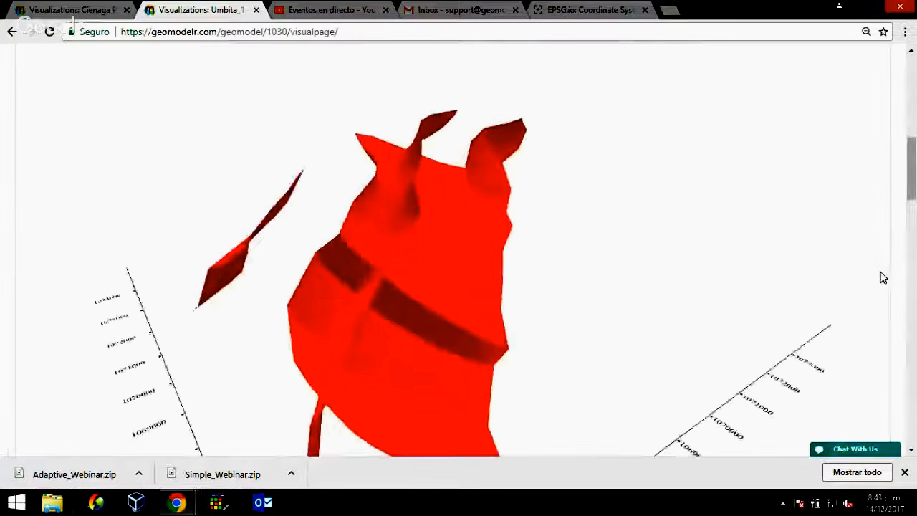
scroll(889, 272, "up", 10)
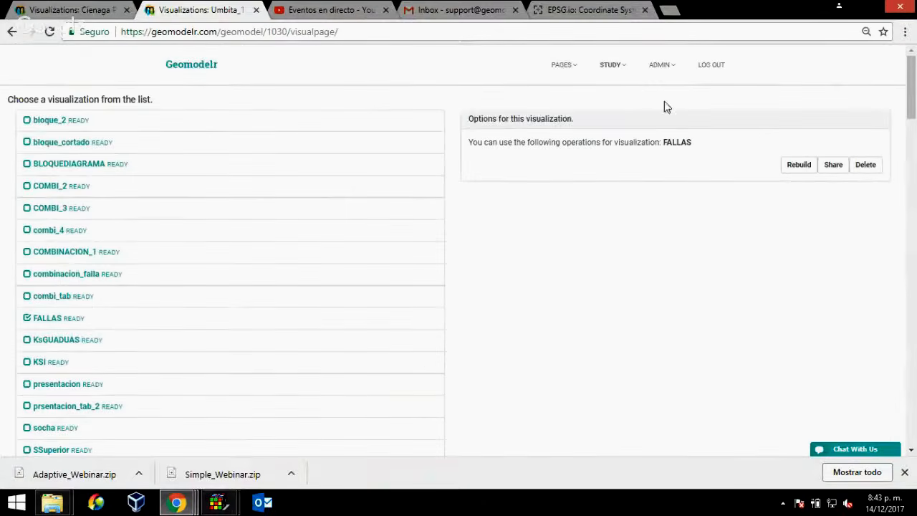
mouse_move(607, 67)
right_click(603, 90)
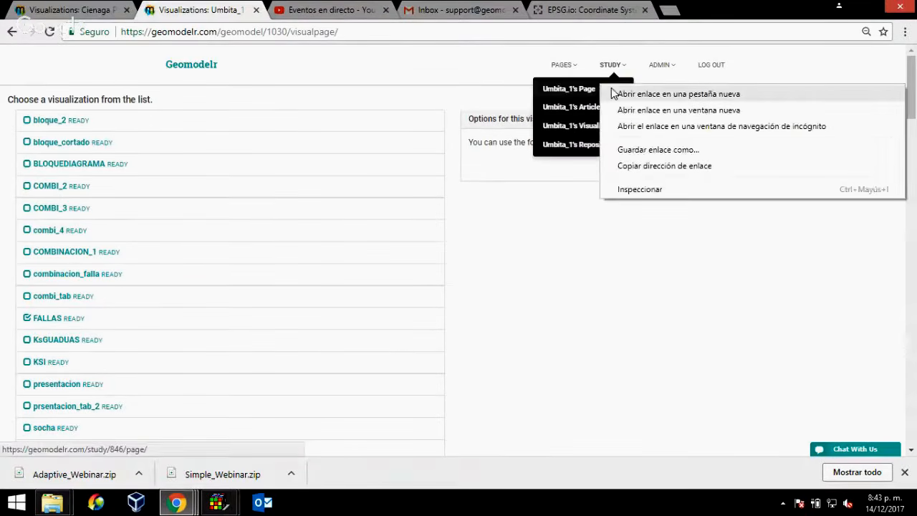
left_click(624, 91)
left_click(295, 8)
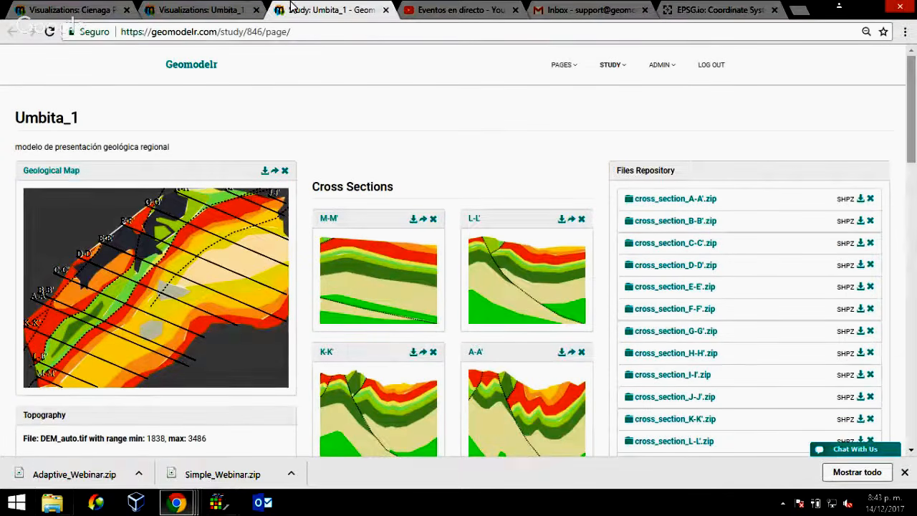
scroll(312, 337, "down", 1)
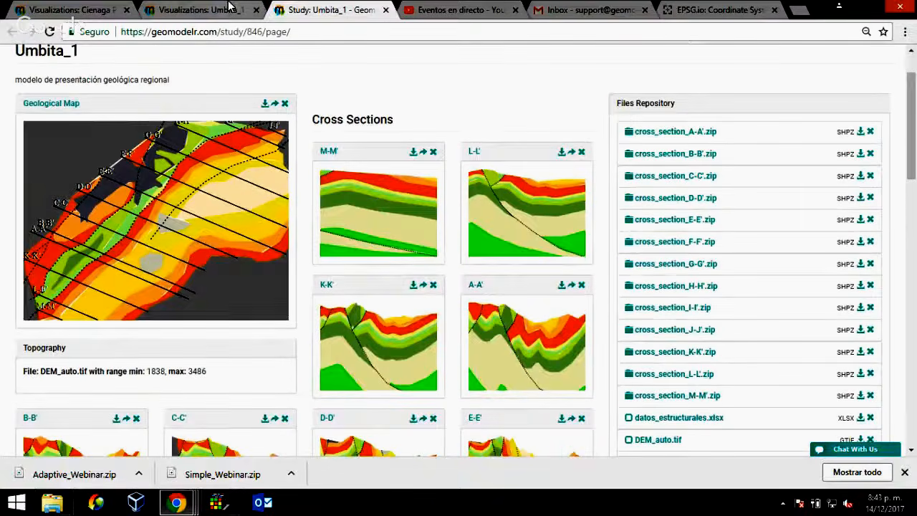
Step: Return to the new visualization form, set the top plane coordinate to 3500, and submit the block diagram
left_click(205, 10)
scroll(891, 262, "down", 15)
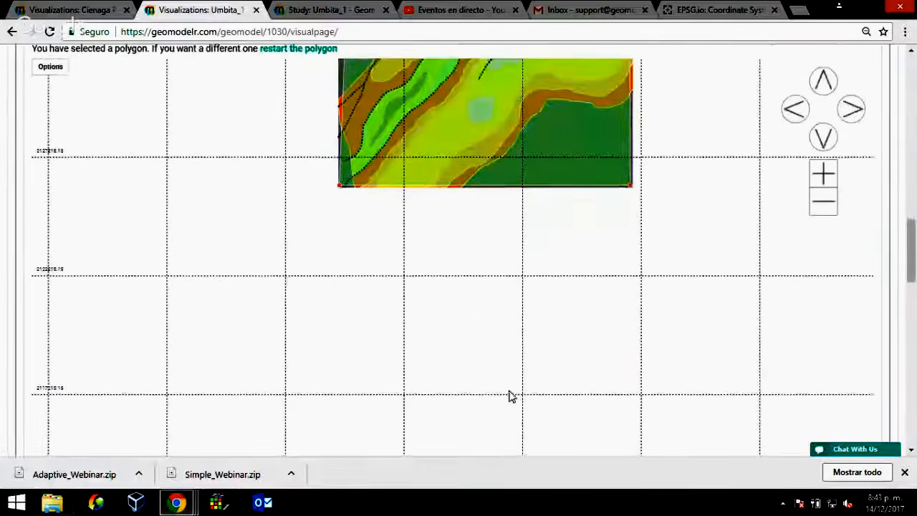
scroll(512, 396, "down", 4)
left_click(379, 326)
type("3500")
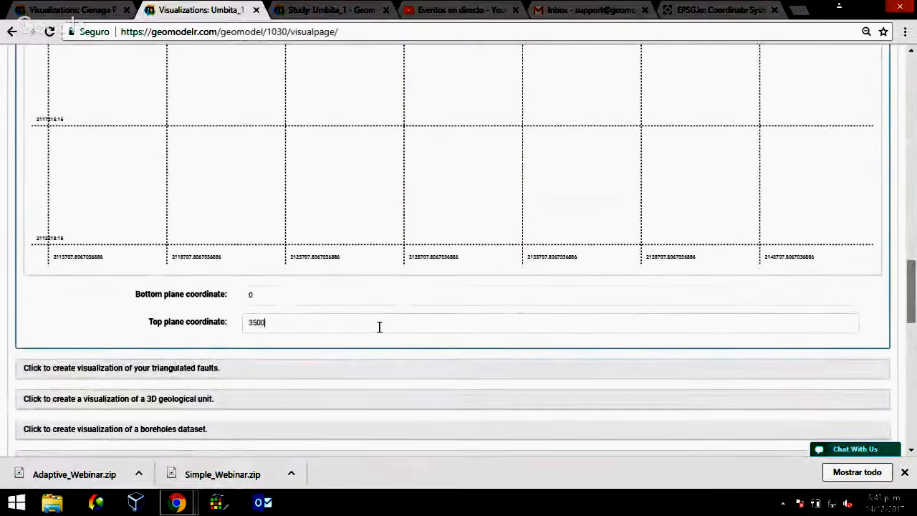
scroll(422, 311, "down", 3)
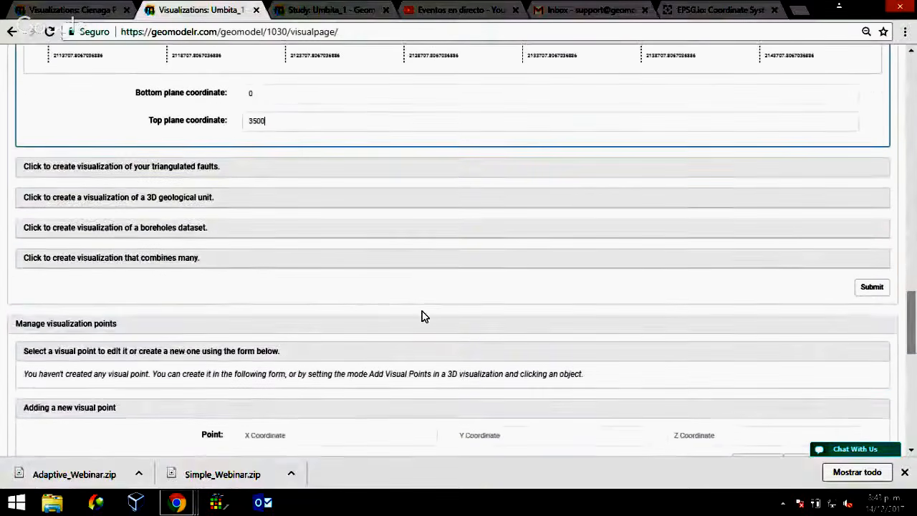
left_click(872, 288)
scroll(896, 279, "up", 15)
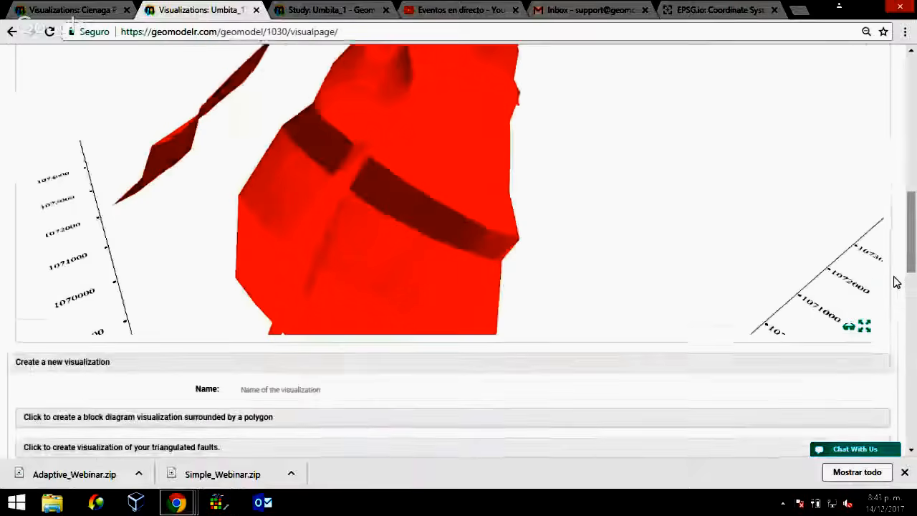
Step: Set up a combined visualization named comb from the rect block, the FALLAS faults, and the cross sections and map
scroll(898, 284, "up", 4)
scroll(16, 229, "down", 3)
scroll(8, 231, "up", 4)
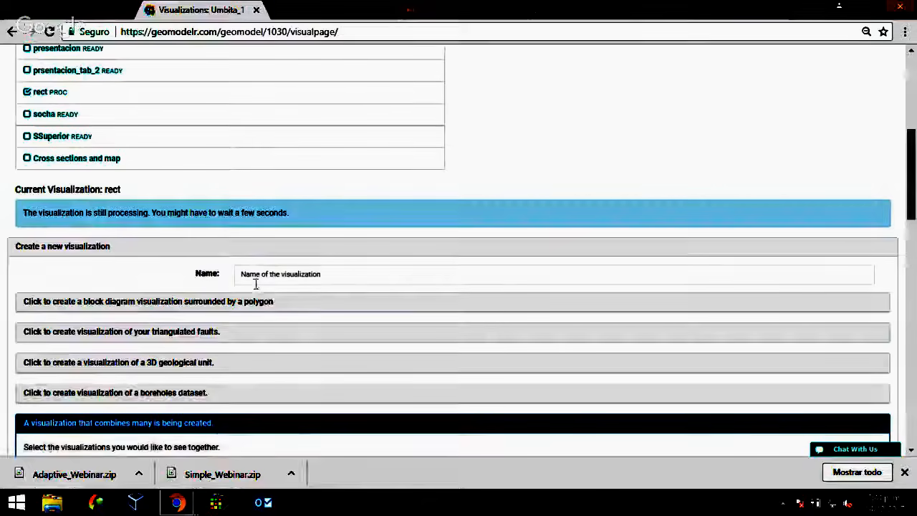
type("comb")
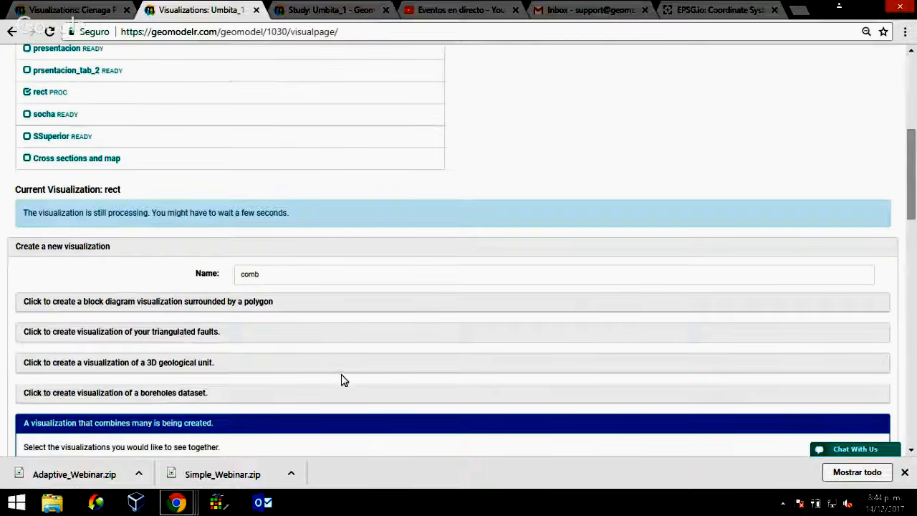
scroll(342, 379, "down", 4)
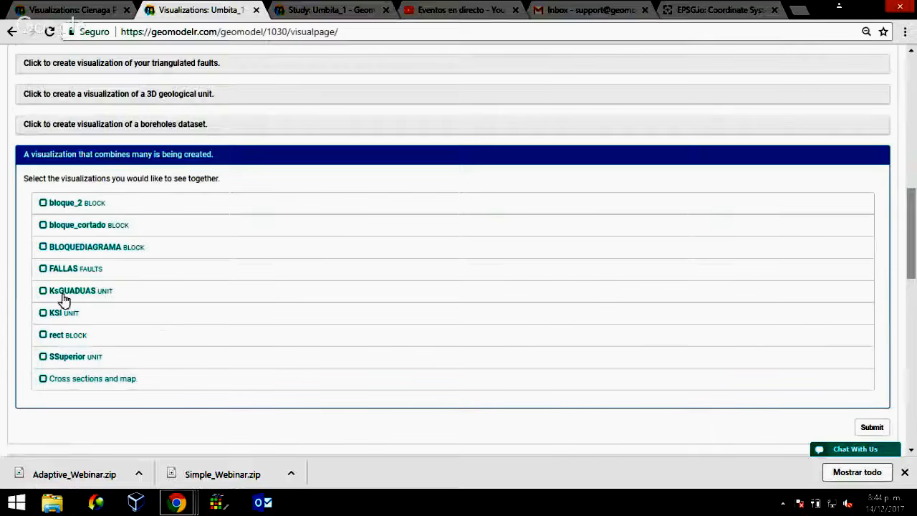
left_click(55, 336)
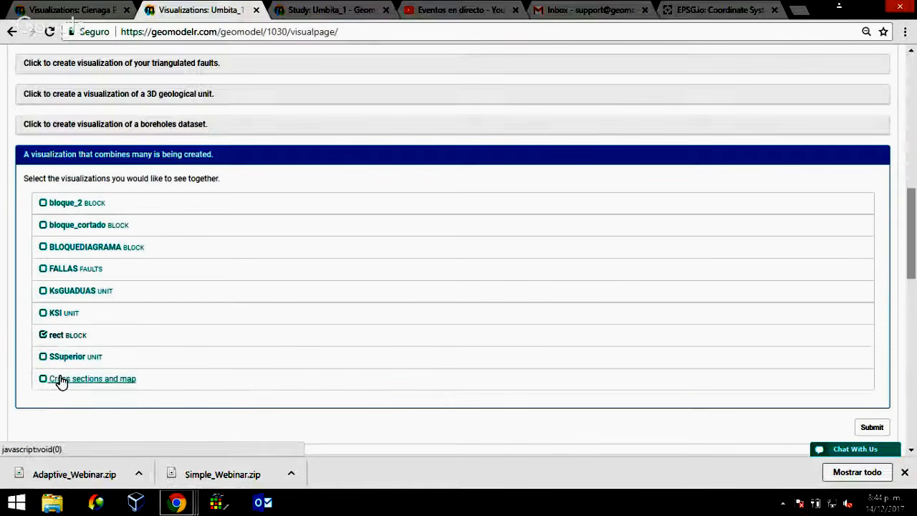
left_click(49, 269)
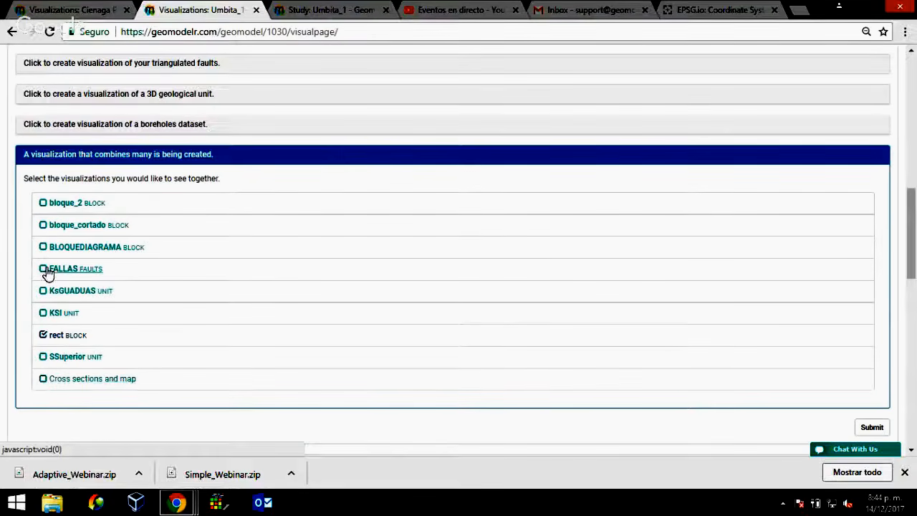
left_click(92, 385)
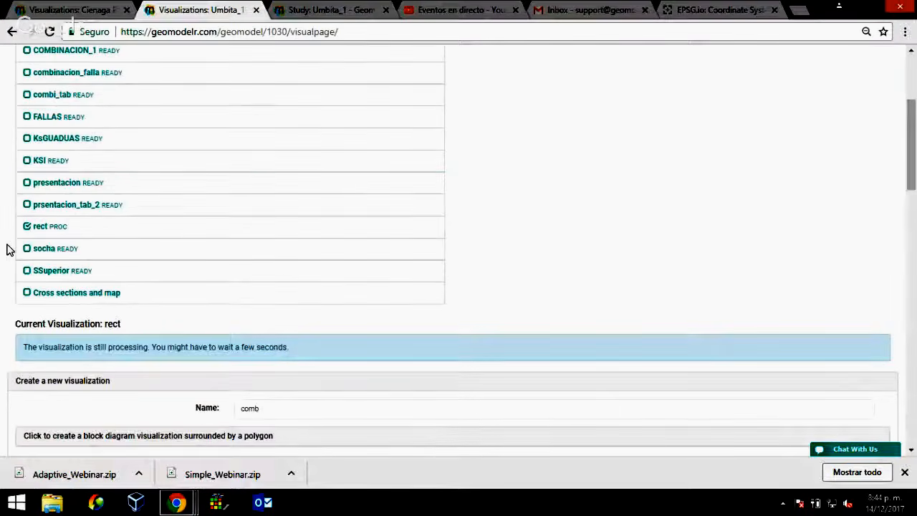
Step: Submit the comb combined visualization and check the visualization list
scroll(8, 244, "down", 3)
scroll(9, 229, "up", 2)
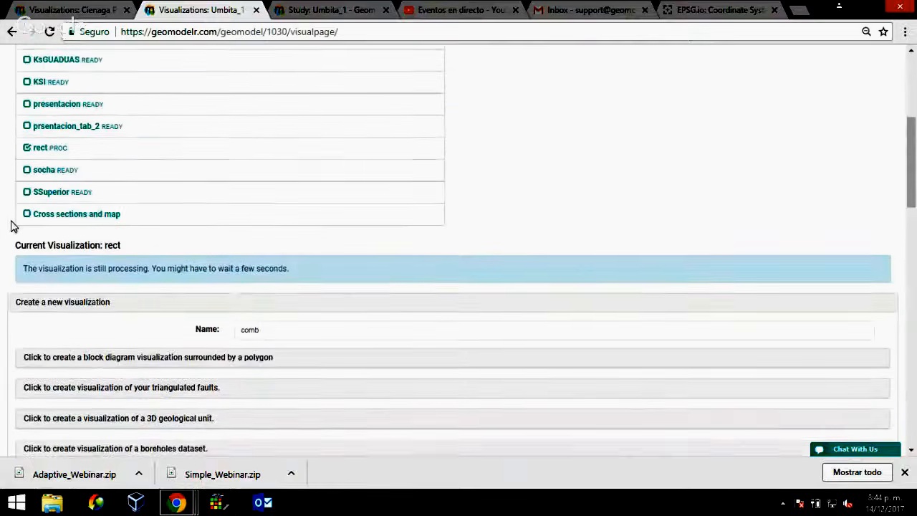
scroll(885, 419, "down", 7)
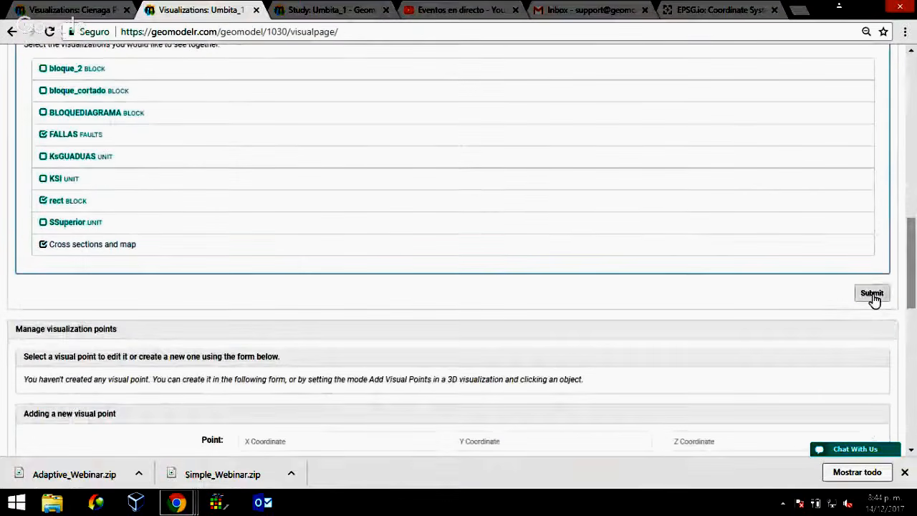
left_click(872, 295)
scroll(901, 250, "up", 5)
scroll(898, 254, "up", 4)
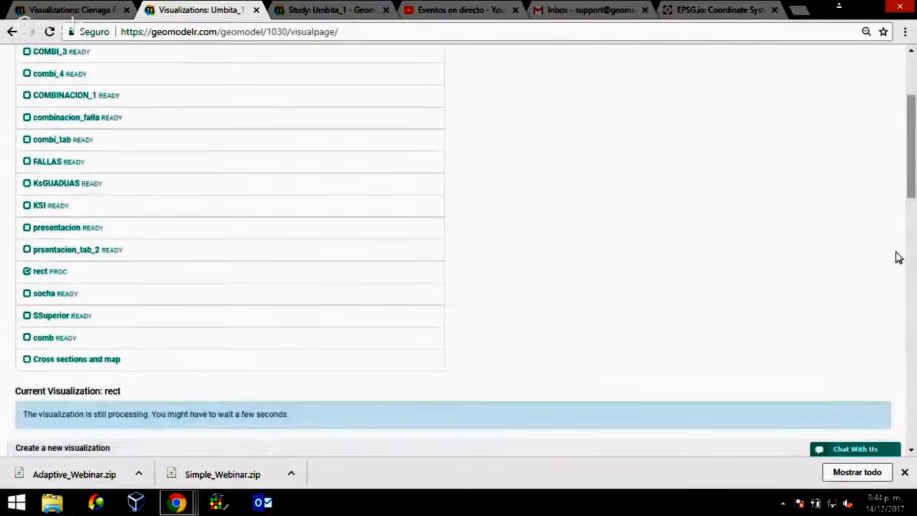
Step: Switch to ModelMuse to check the 3D view of Modelo_Hidro, and return to the Geomodelr visualizations page
mouse_move(221, 504)
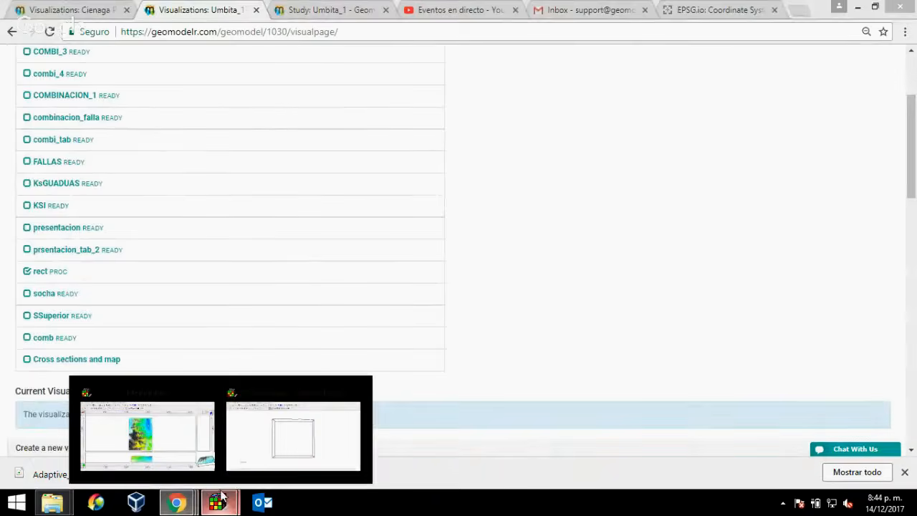
mouse_move(205, 432)
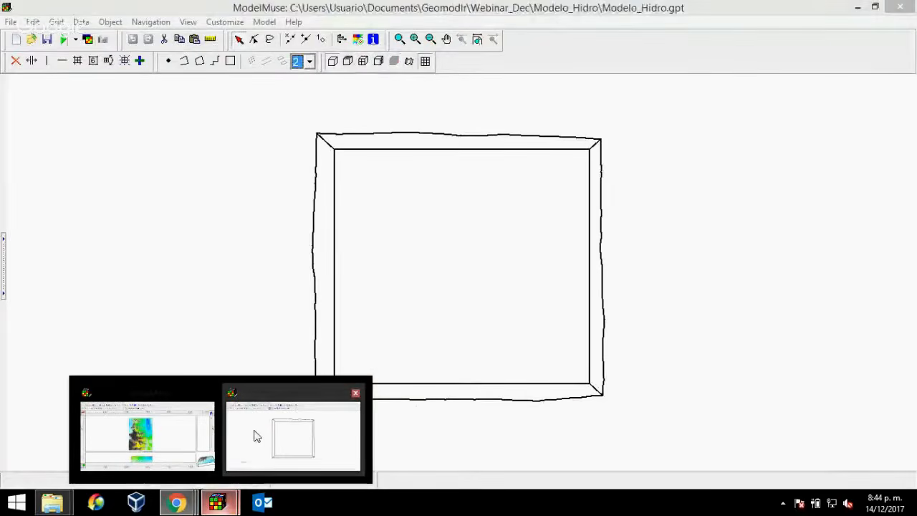
left_click(254, 434)
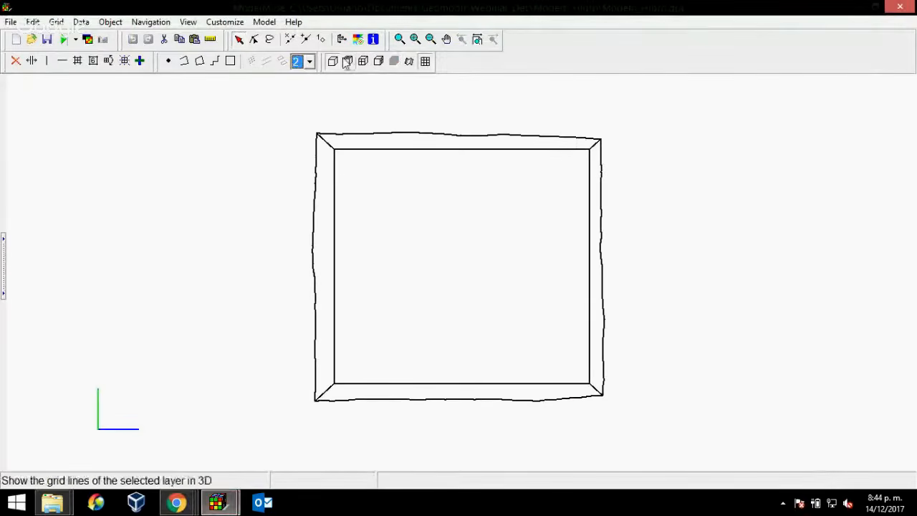
mouse_move(178, 506)
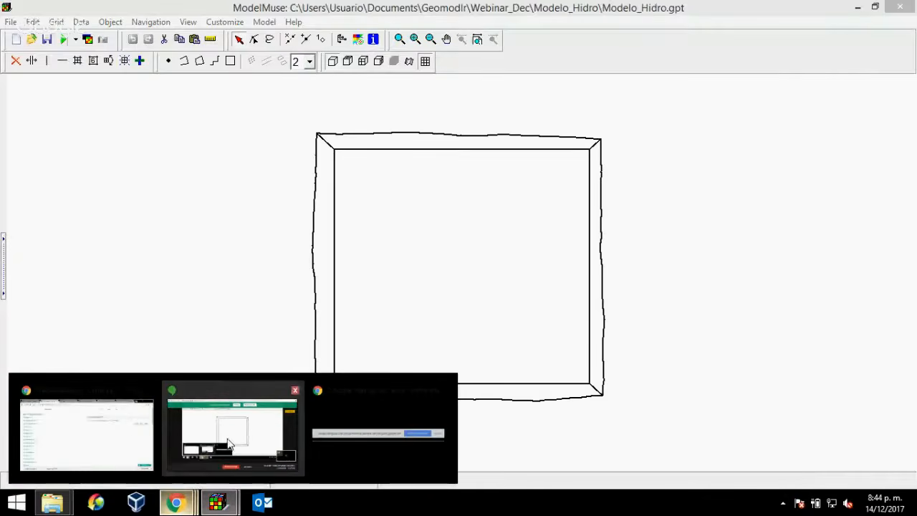
left_click(122, 440)
Step: Display the comb combined visualization and rotate its 3D view to inspect it from several sides
scroll(21, 288, "down", 2)
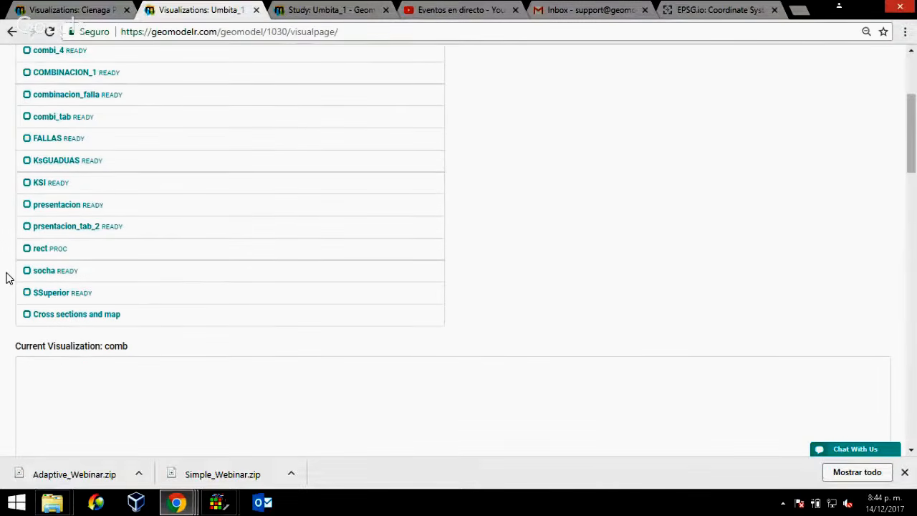
scroll(6, 279, "down", 1)
scroll(5, 278, "down", 4)
left_click_drag(315, 229, 527, 241)
left_click_drag(586, 235, 495, 340)
scroll(2, 122, "up", 5)
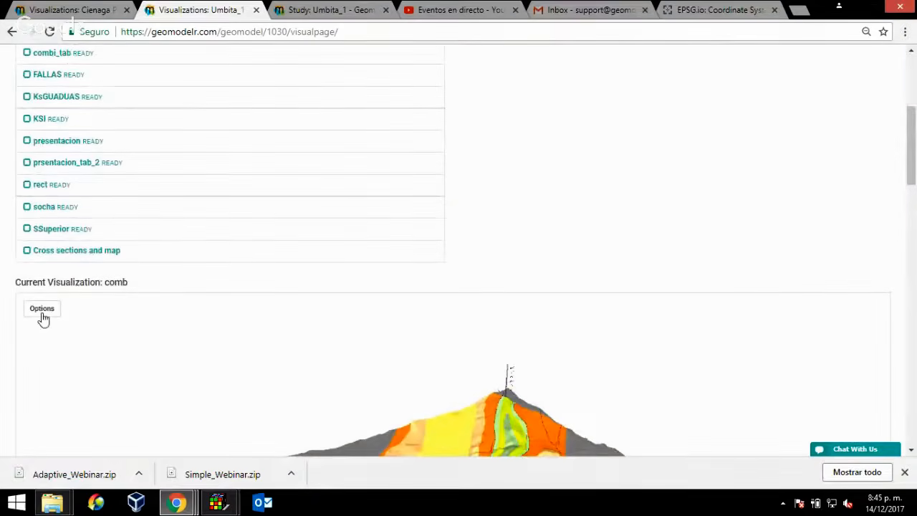
Step: Hide the Geological Map object in the comb visualization and check the exposed cross sections
left_click(42, 312)
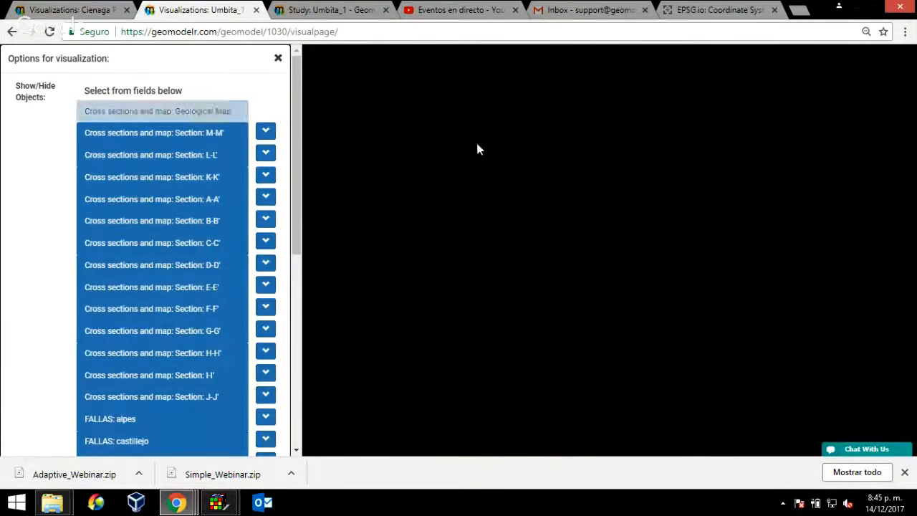
left_click(502, 178)
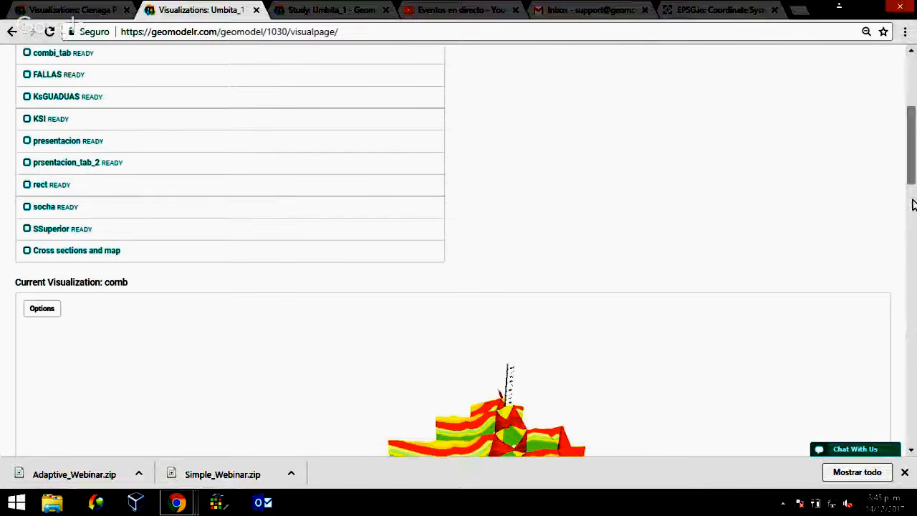
scroll(912, 205, "down", 1)
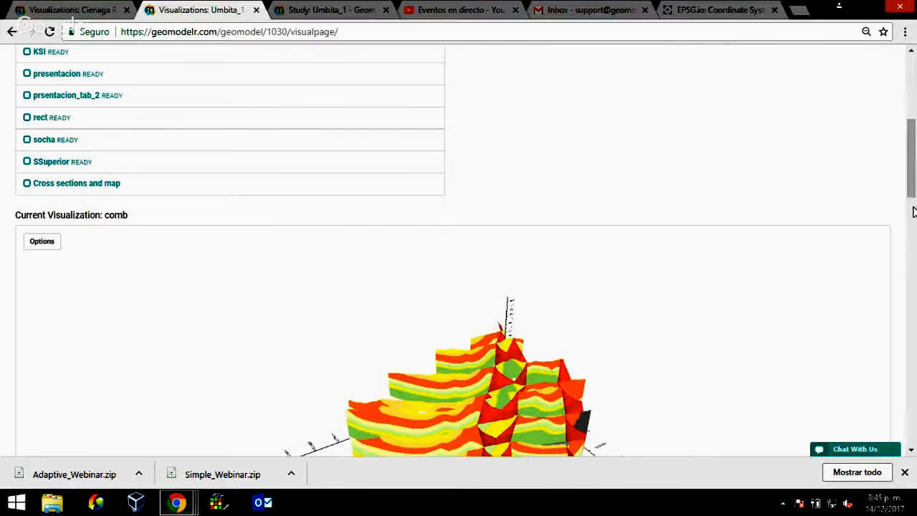
scroll(495, 404, "down", 5)
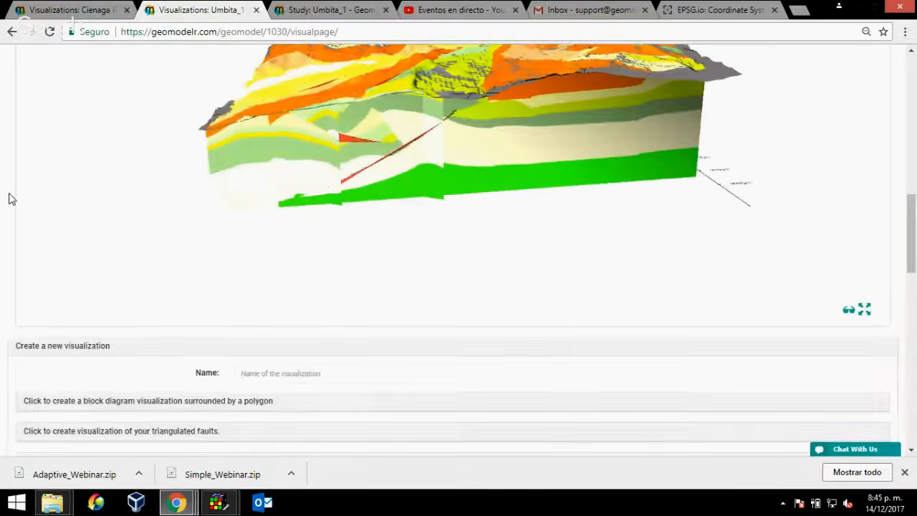
scroll(5, 199, "up", 3)
left_click(40, 116)
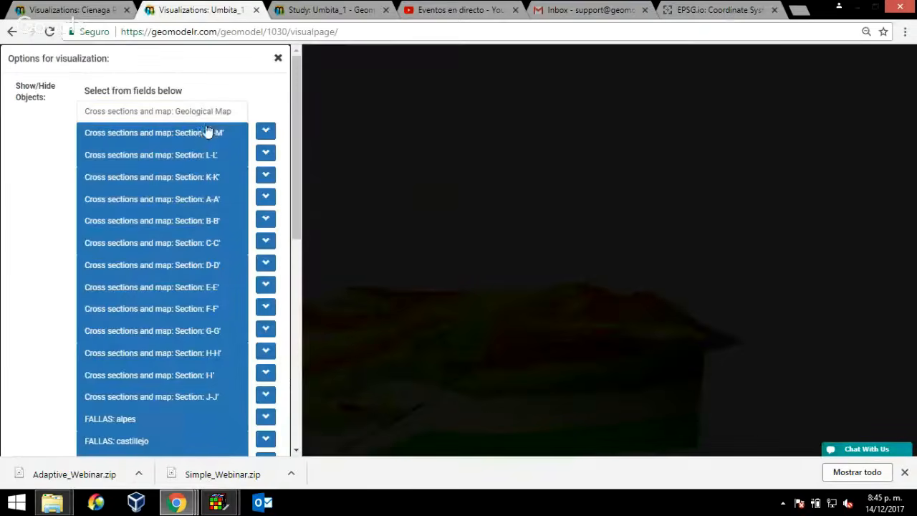
left_click(278, 58)
Step: Load the rect visualization from the list and rotate the block diagram
scroll(3, 187, "up", 5)
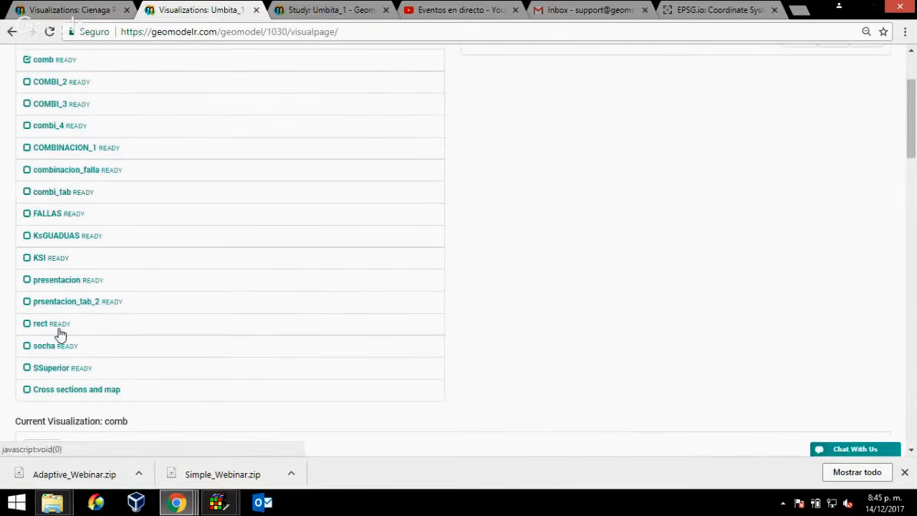
left_click(61, 332)
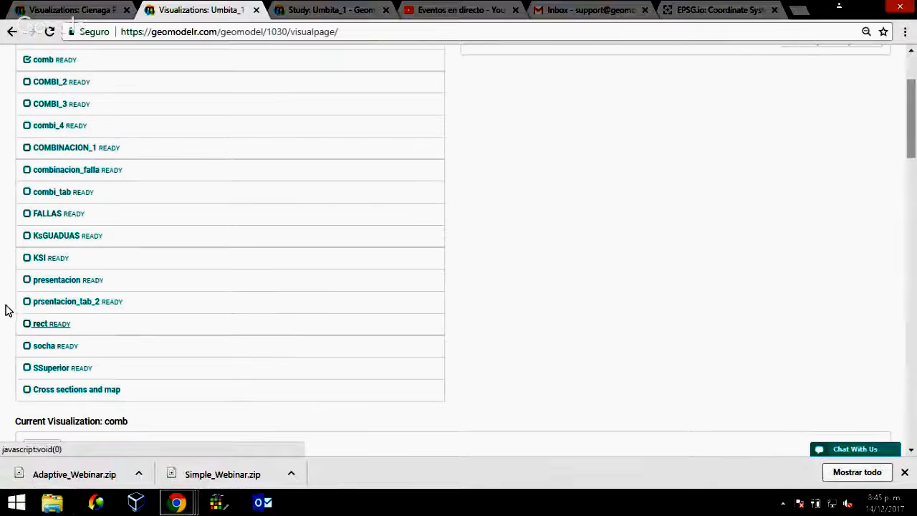
scroll(5, 310, "down", 1)
scroll(5, 309, "down", 5)
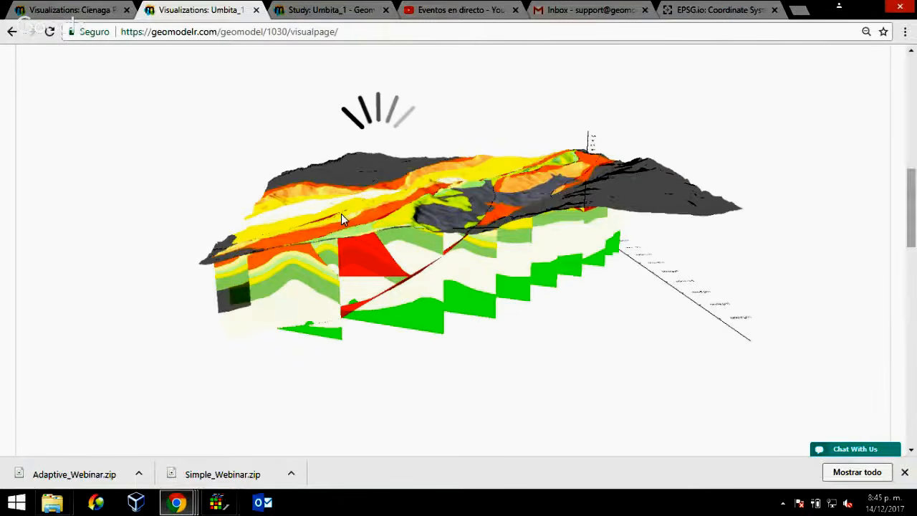
left_click_drag(343, 217, 694, 199)
Step: Reload the comb visualization and rotate its model to view the surface obliquely from above
scroll(4, 197, "up", 7)
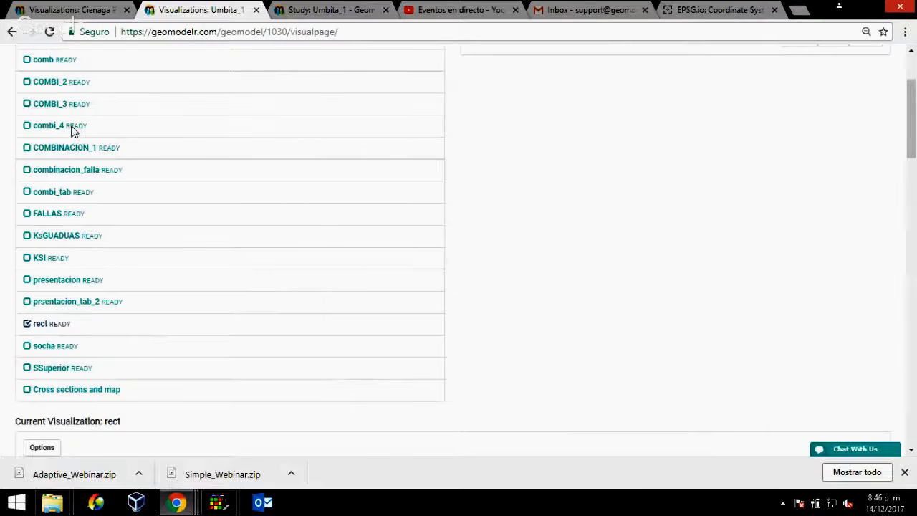
scroll(17, 163, "up", 1)
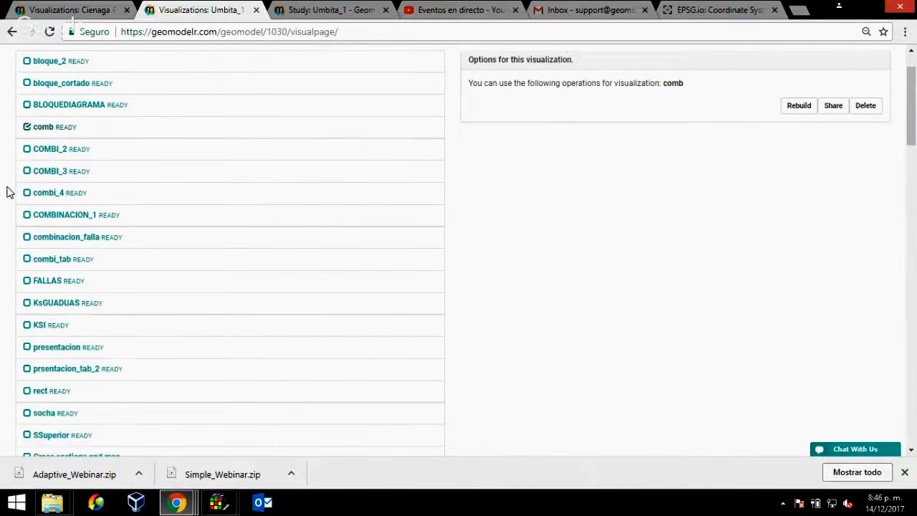
scroll(4, 187, "down", 7)
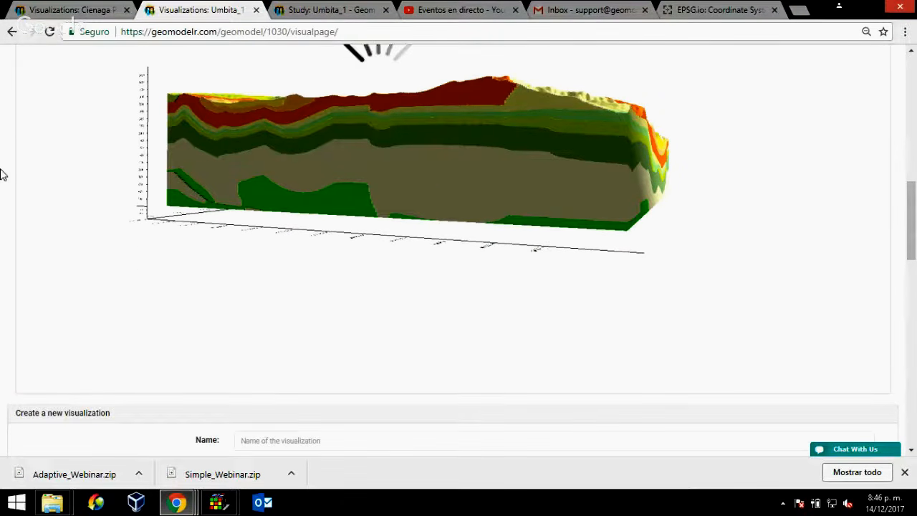
scroll(3, 170, "up", 2)
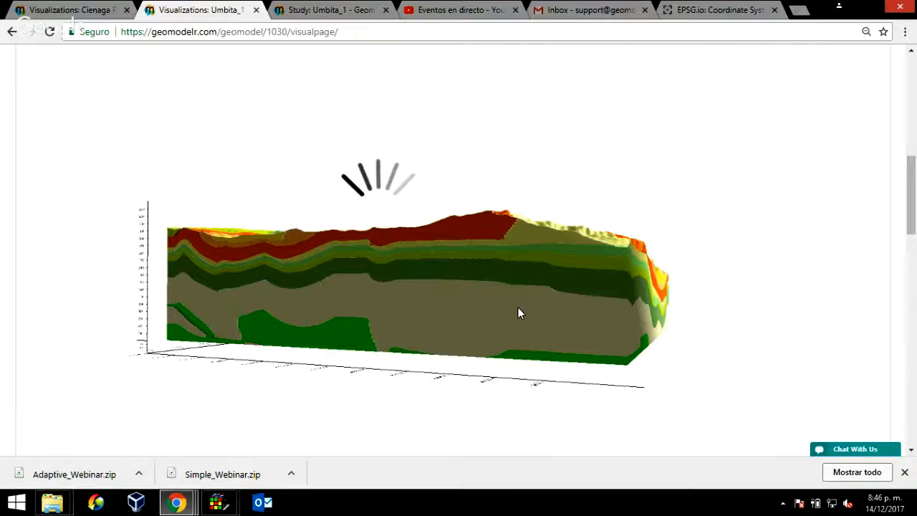
left_click_drag(520, 313, 431, 341)
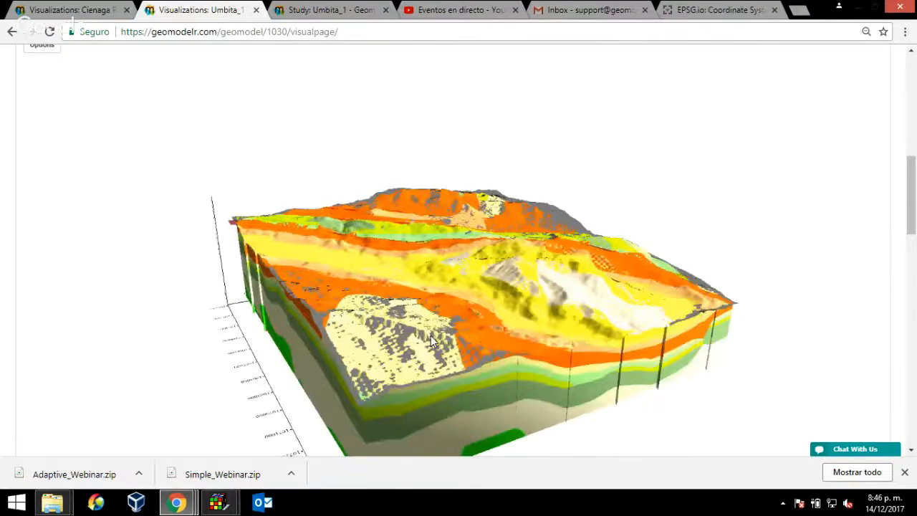
Step: Hide the Geological Map and the rect Top View objects in the comb visualization
left_click(42, 44)
left_click(224, 113)
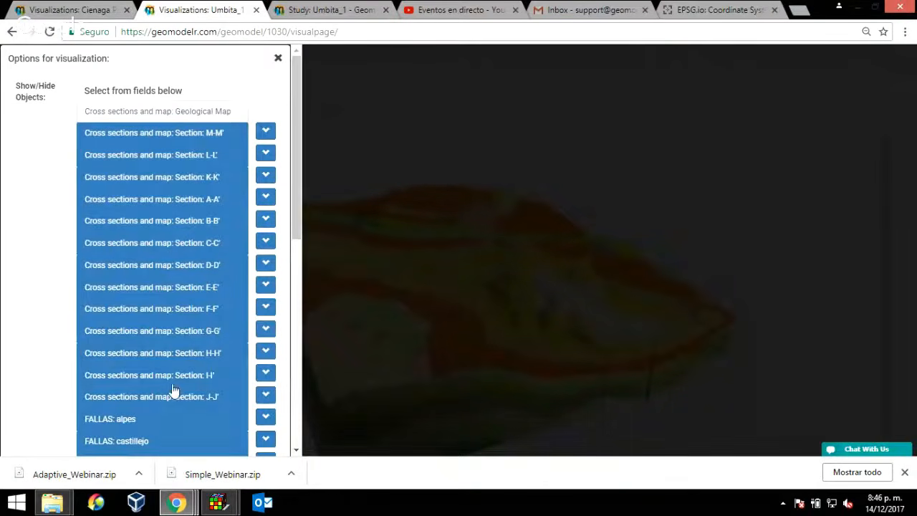
scroll(298, 367, "down", 2)
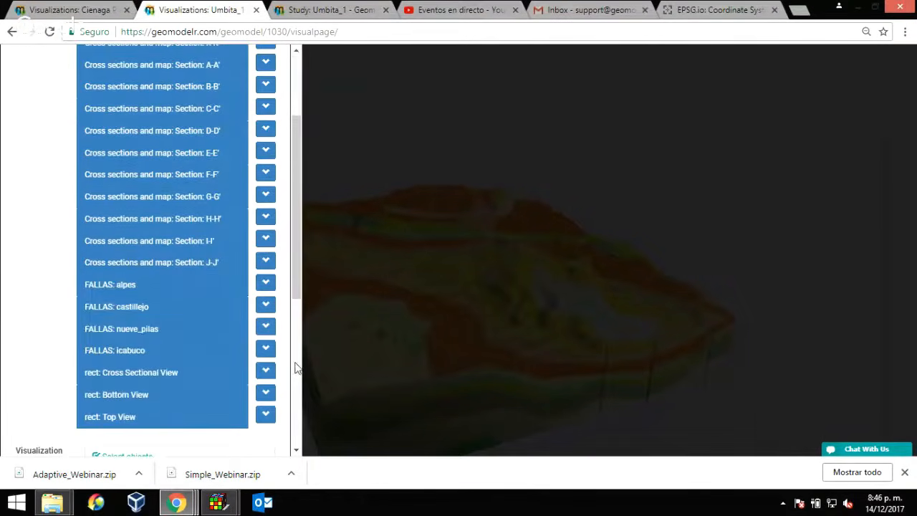
left_click(115, 417)
left_click(710, 377)
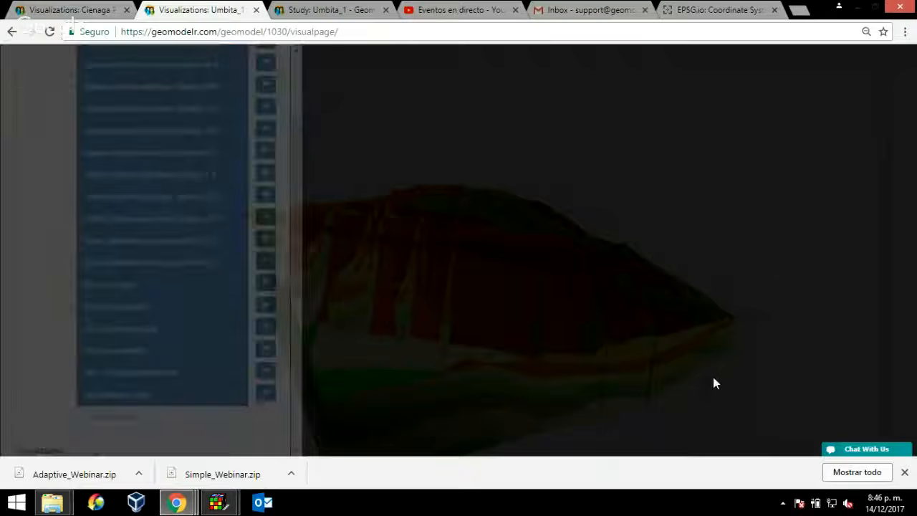
Step: Rotate the opened comb block to examine the faults and cross sections inside it from different angles
left_click_drag(601, 323, 188, 303)
left_click_drag(160, 258, 616, 263)
left_click_drag(629, 382, 330, 399)
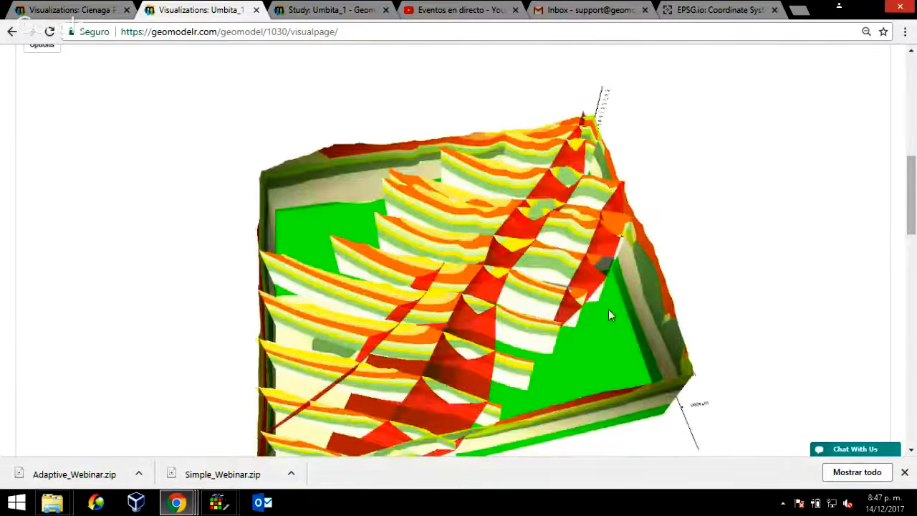
left_click_drag(608, 314, 681, 283)
left_click_drag(715, 342, 732, 310)
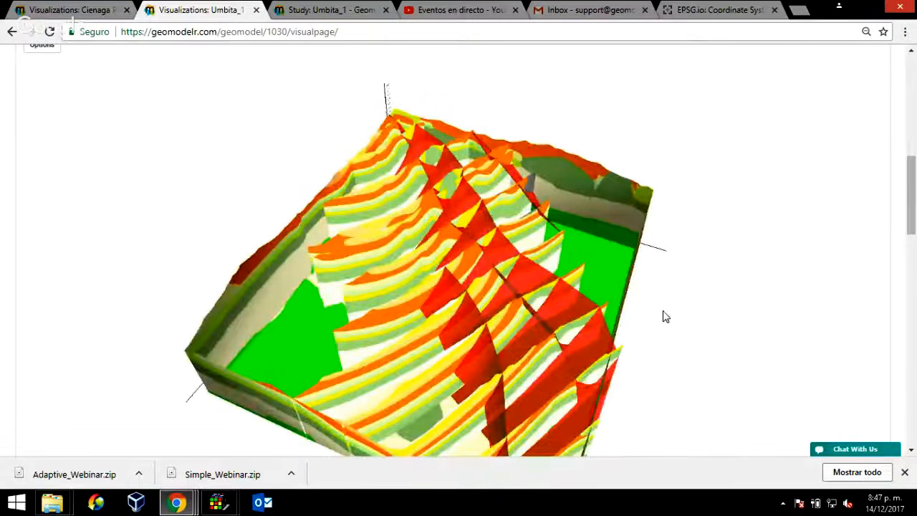
left_click_drag(665, 316, 638, 317)
left_click_drag(635, 375, 553, 389)
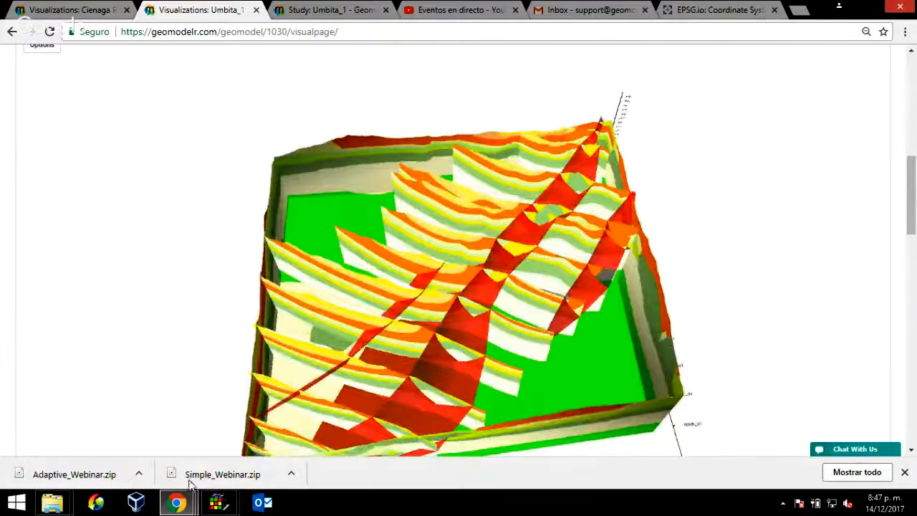
Step: Switch to ModelMuse and color the Modelo_Hidro grid by the Kx hydrology data set with the Rainbow scheme
mouse_move(218, 506)
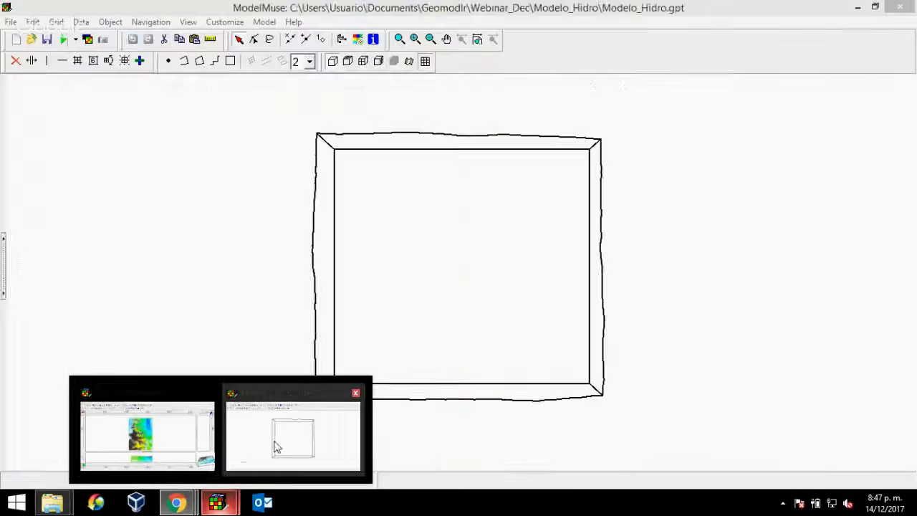
left_click(273, 446)
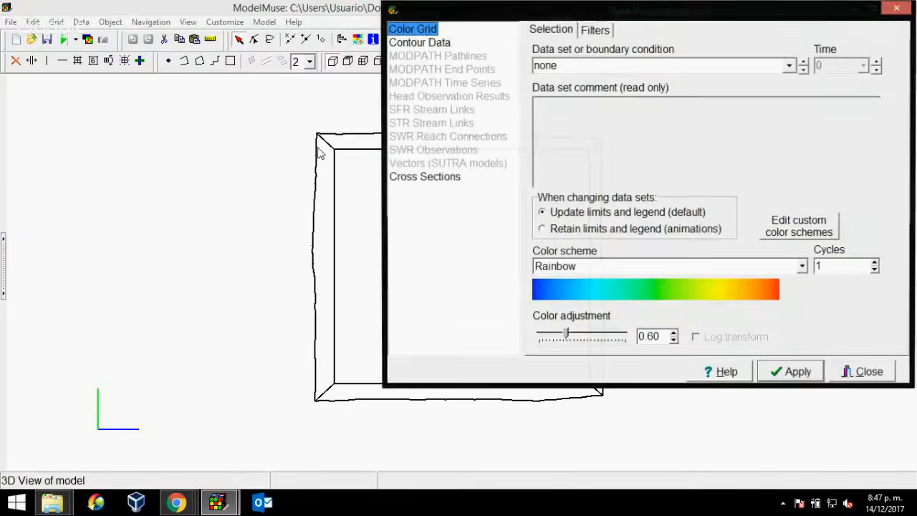
left_click(789, 66)
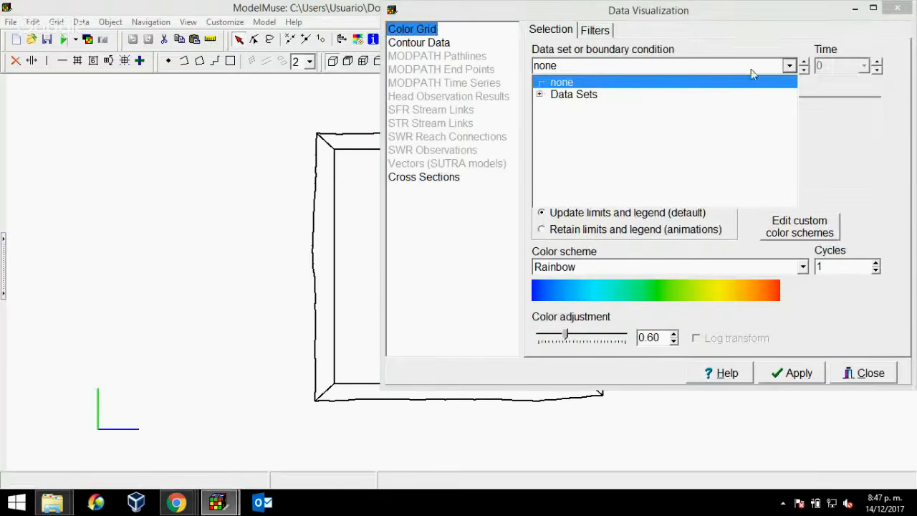
left_click(540, 94)
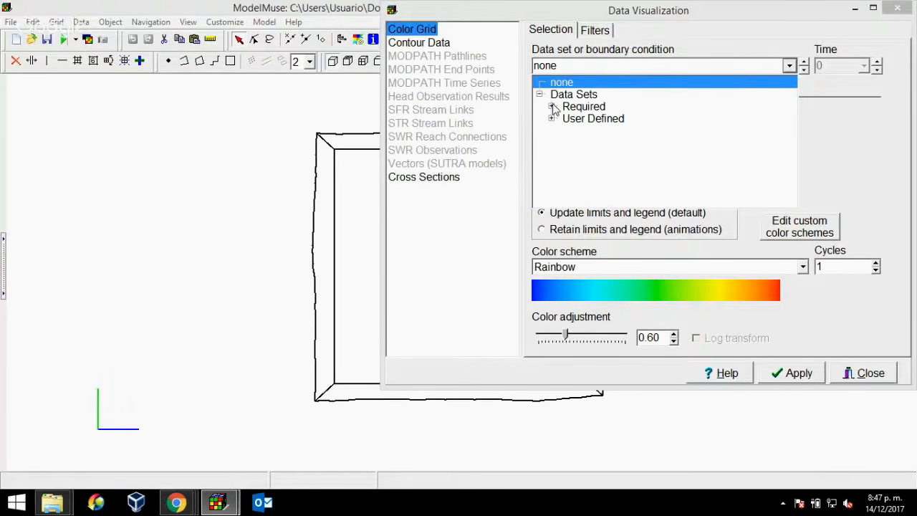
left_click(552, 107)
left_click(564, 119)
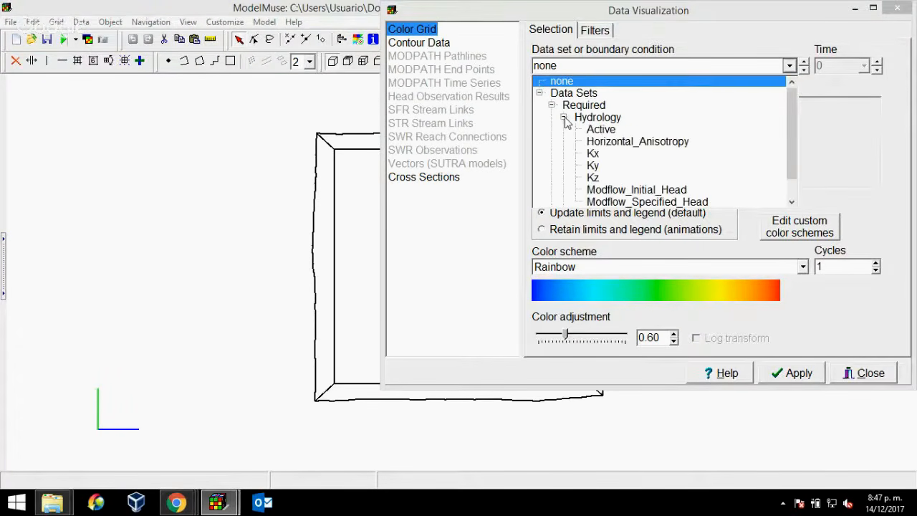
left_click(593, 155)
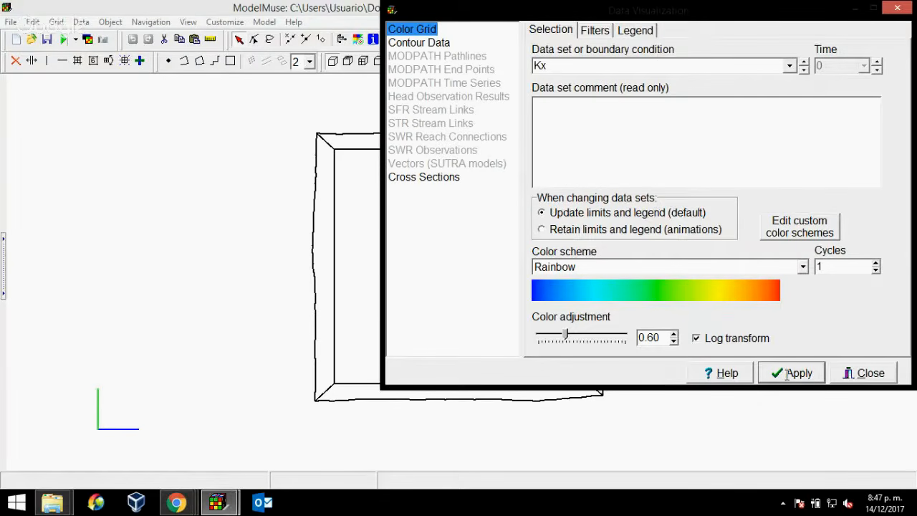
left_click(788, 373)
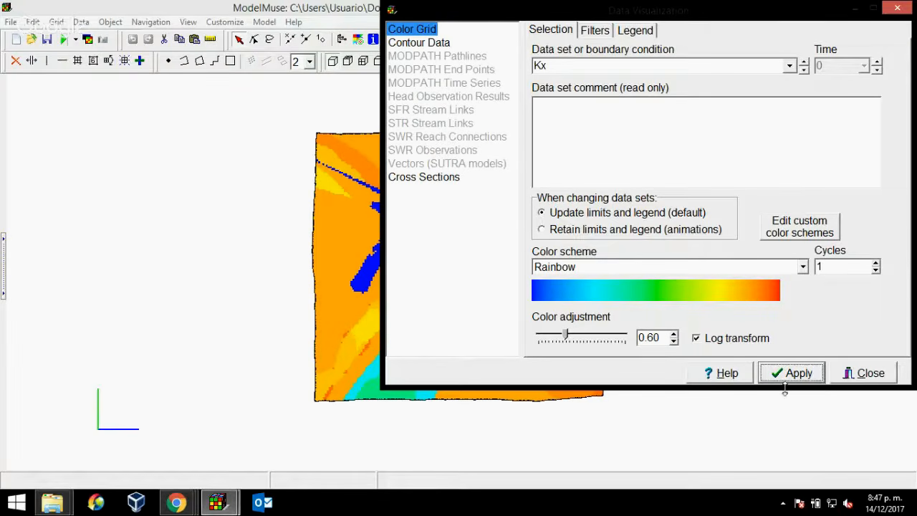
left_click(870, 373)
Step: Orbit the Kx-colored 3D model to examine the conductivity distribution on its top and side faces
left_click_drag(507, 395, 543, 278)
left_click_drag(492, 338, 450, 335)
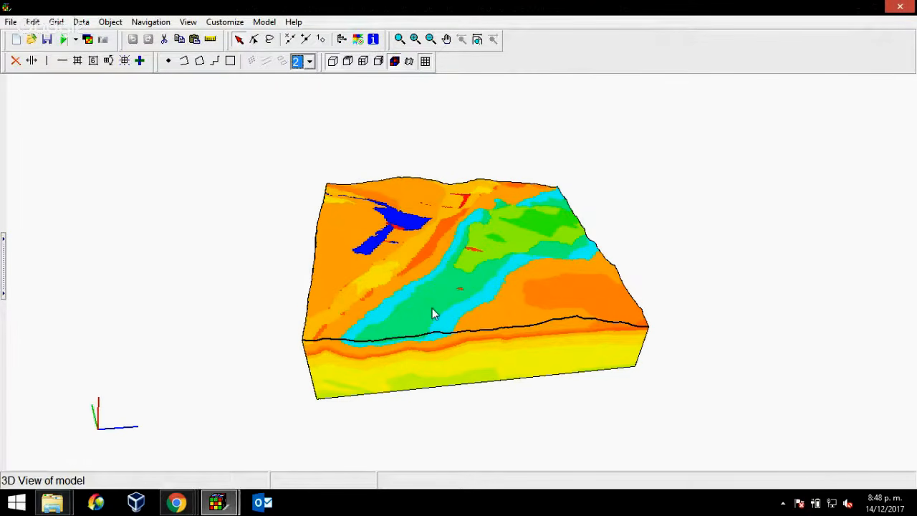
mouse_move(406, 296)
left_mouse_down()
mouse_move(440, 297)
mouse_move(484, 331)
mouse_move(389, 311)
mouse_move(399, 290)
left_mouse_up()
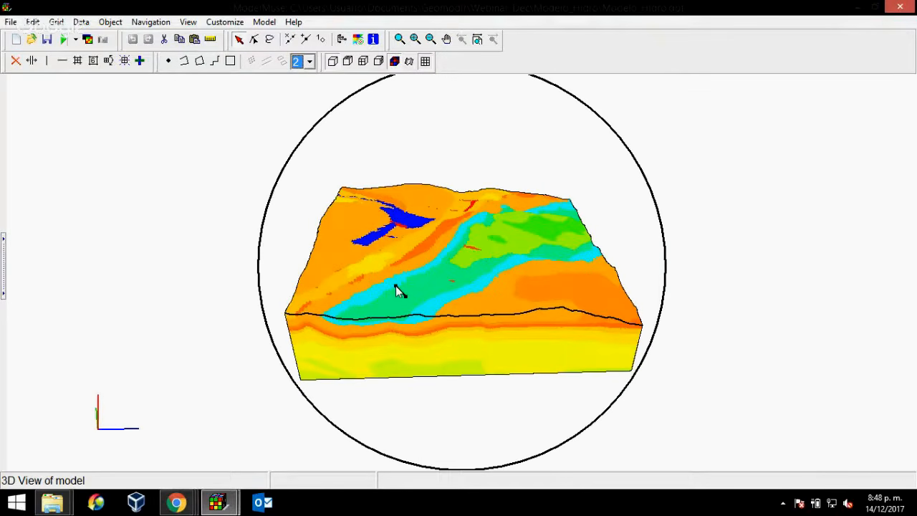
mouse_move(406, 296)
left_mouse_down()
mouse_move(433, 266)
mouse_move(454, 176)
mouse_move(492, 208)
mouse_move(511, 277)
mouse_move(483, 328)
mouse_move(422, 359)
mouse_move(410, 352)
left_mouse_up()
left_click_drag(473, 251, 441, 272)
left_click(435, 270)
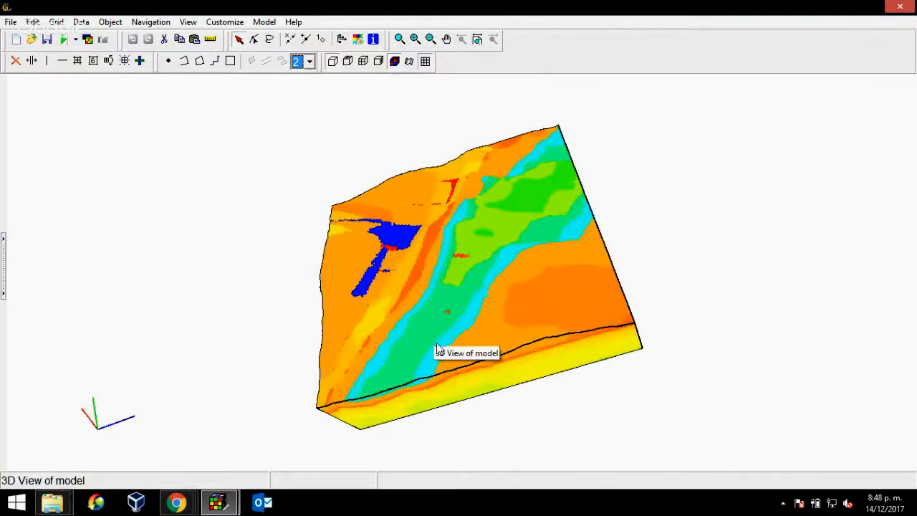
left_click_drag(382, 356, 426, 296)
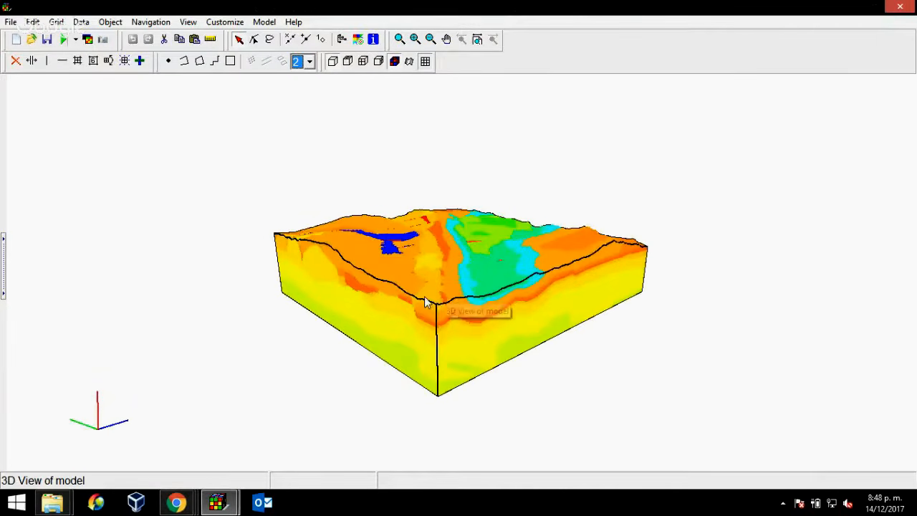
left_click_drag(434, 207, 450, 275)
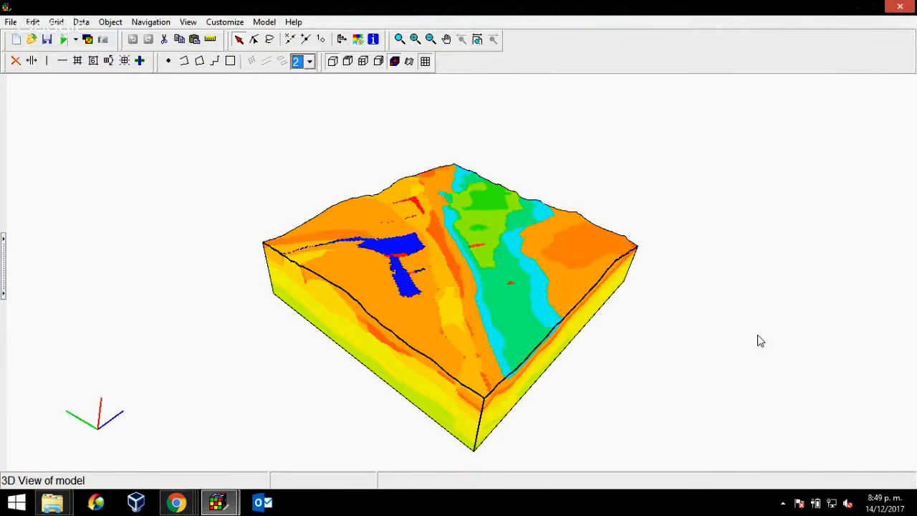
Step: Switch to the Hangouts broadcast window and stop sharing the screen
mouse_move(193, 507)
left_click(231, 459)
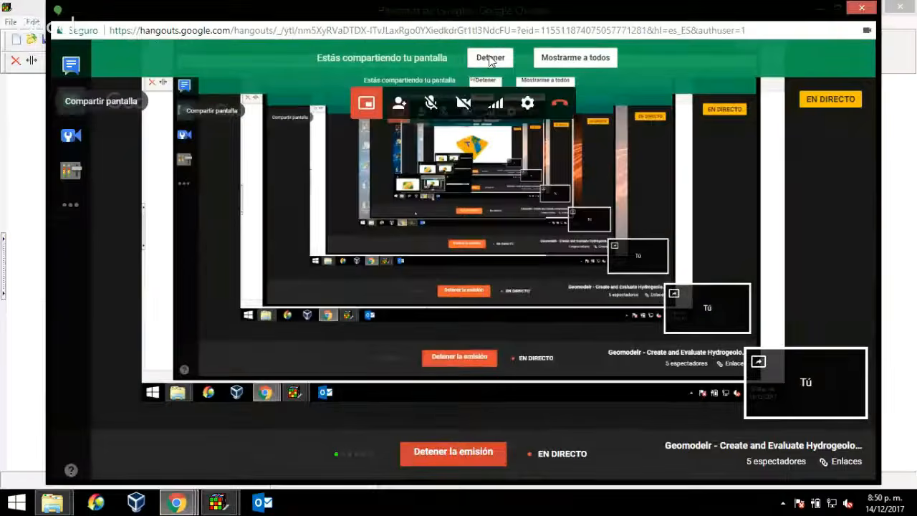
left_click(490, 58)
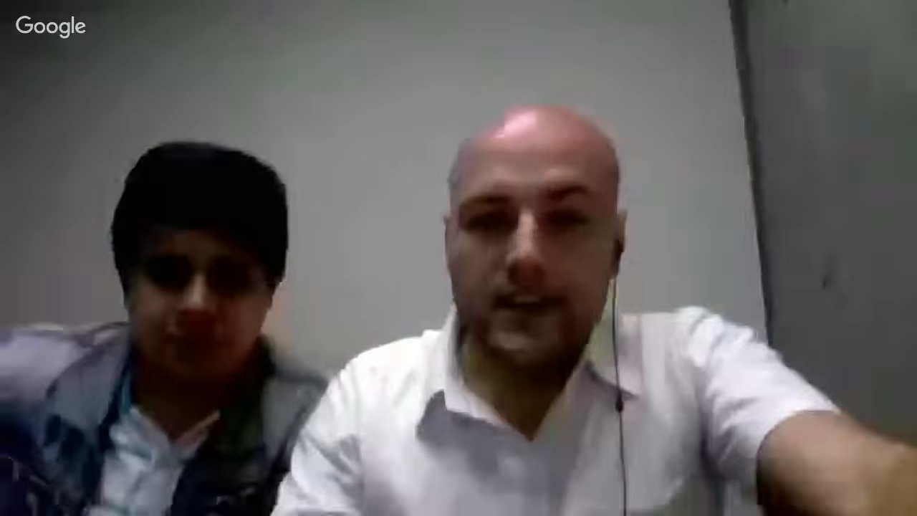